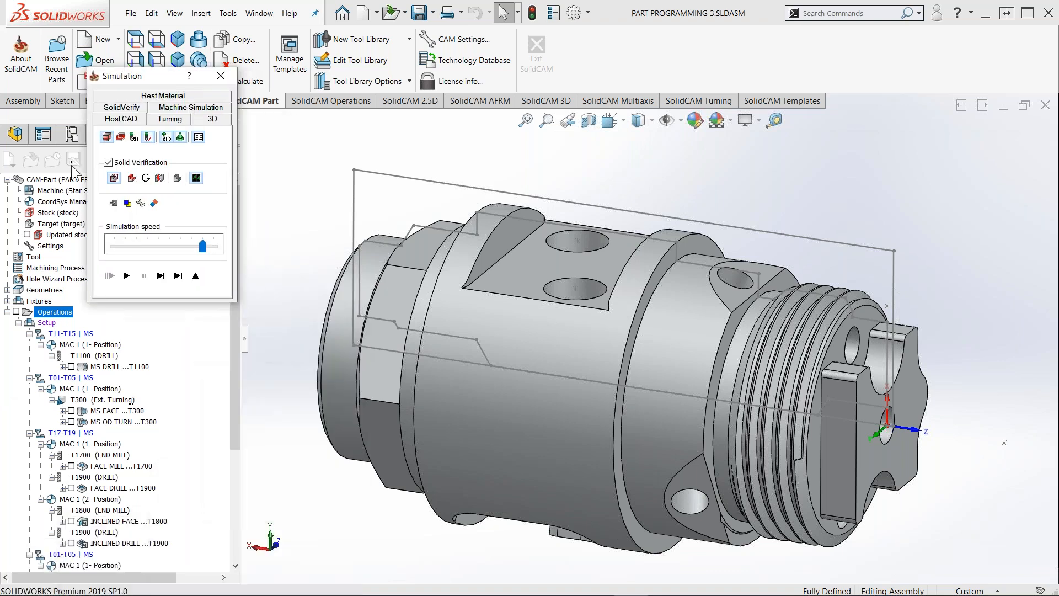
Run the SolidVerify simulation of all operations at reduced speed, inspect the machined part from several sides, and exit the simulation
left_click(123, 107)
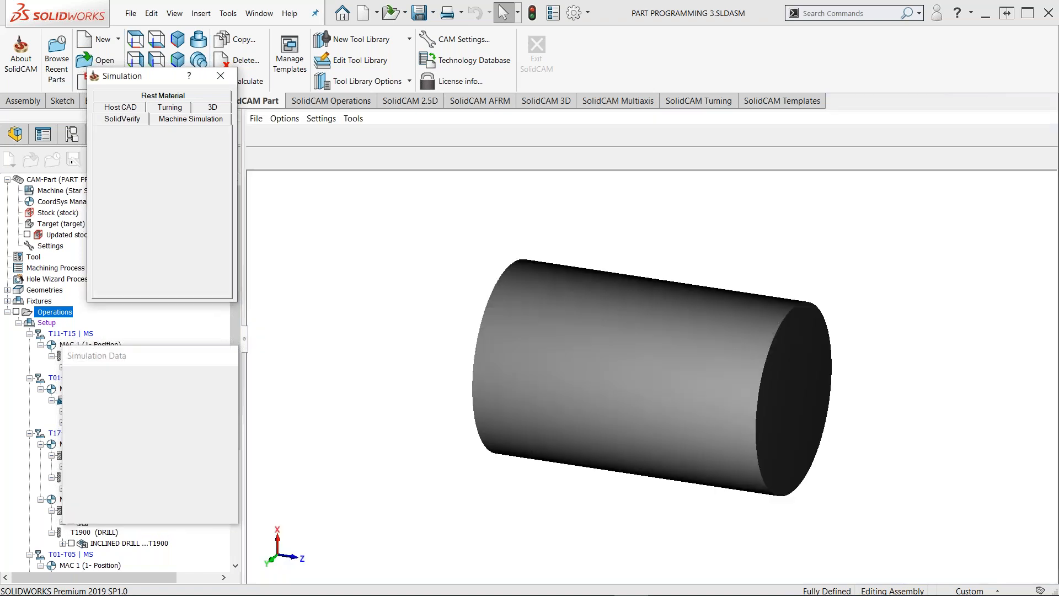
left_click(127, 276)
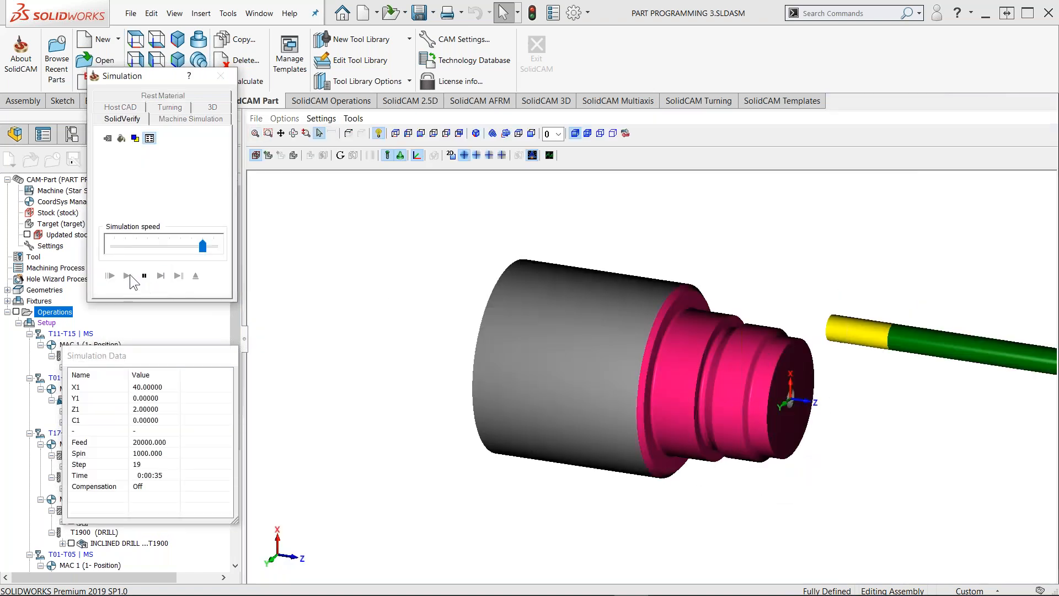
left_click(183, 243)
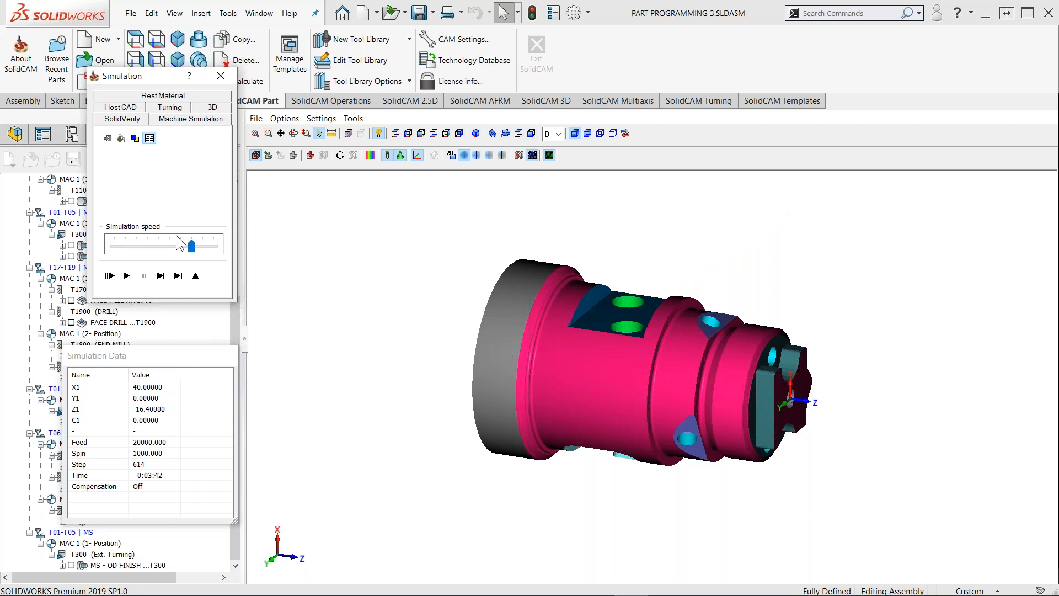
middle_click_drag(603, 419, 581, 313)
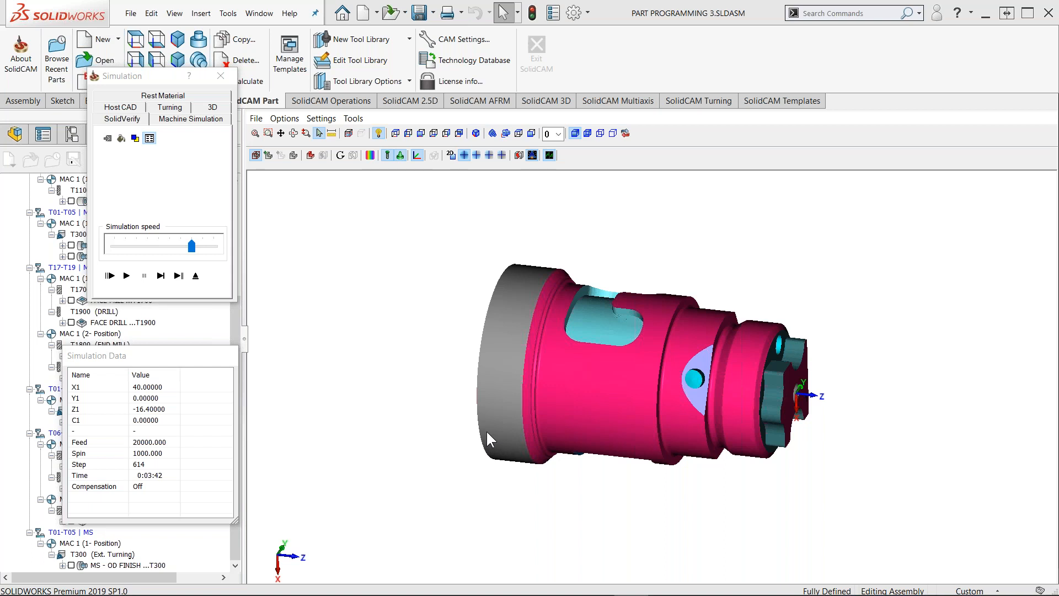
left_click(196, 278)
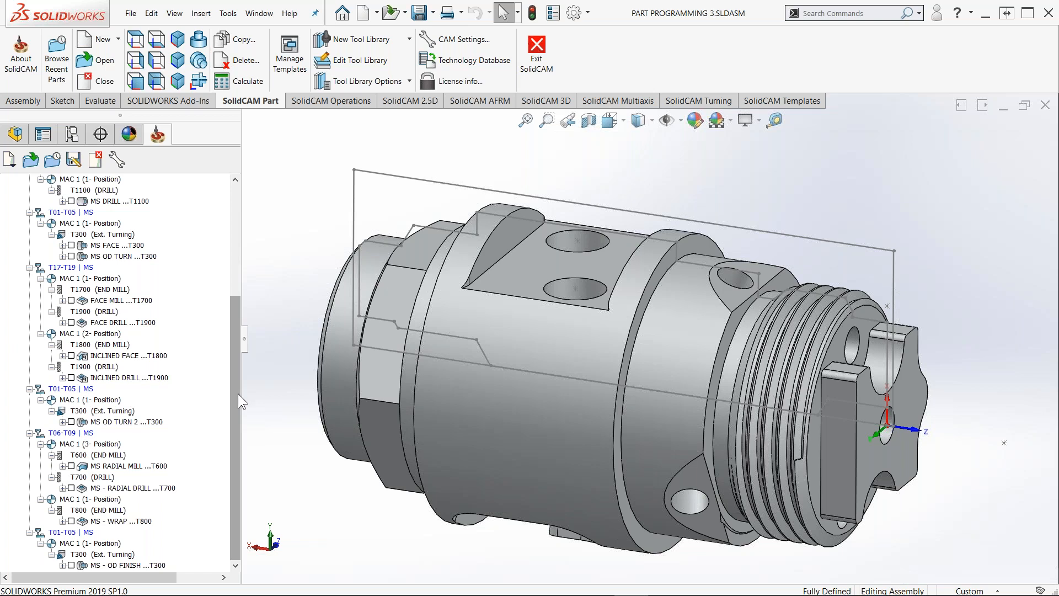
Open the machine preview of the MS - OD FINISH turning operation and examine the turning tool's position at the workpiece
left_click_drag(236, 401, 130, 568)
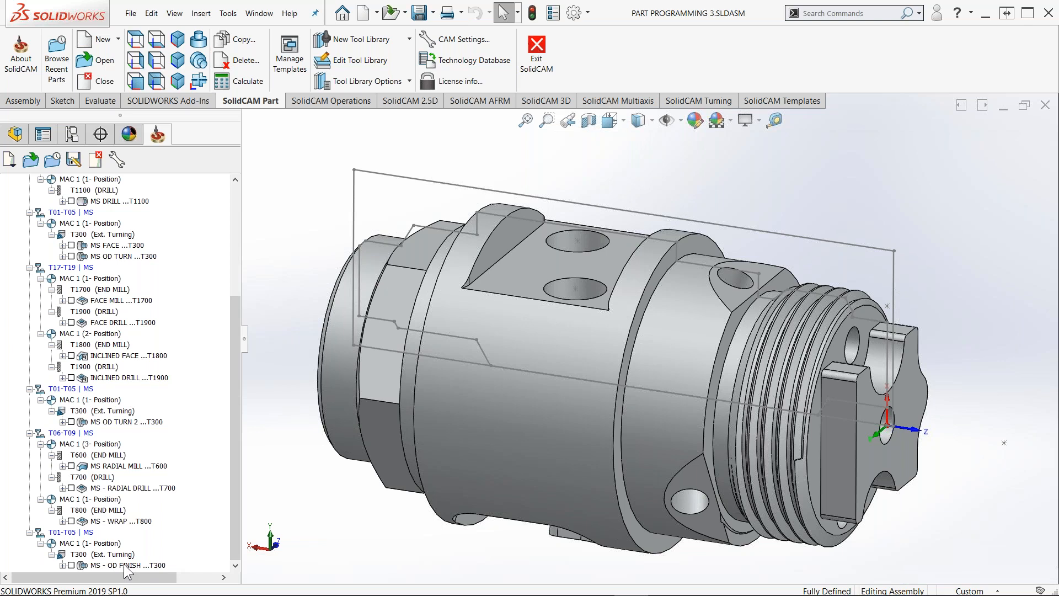
double_click(124, 564)
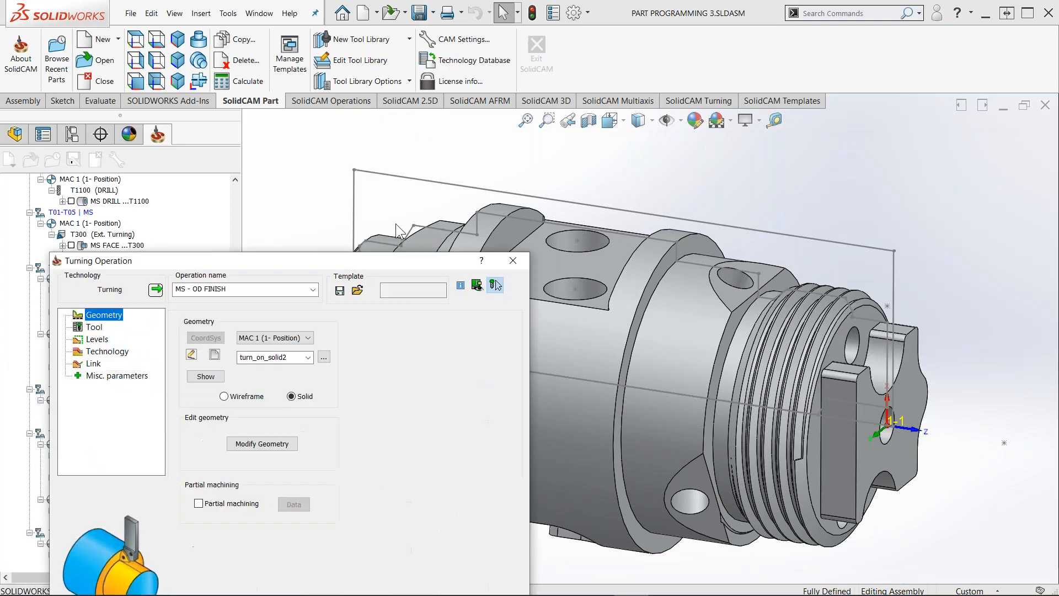
left_click(463, 137)
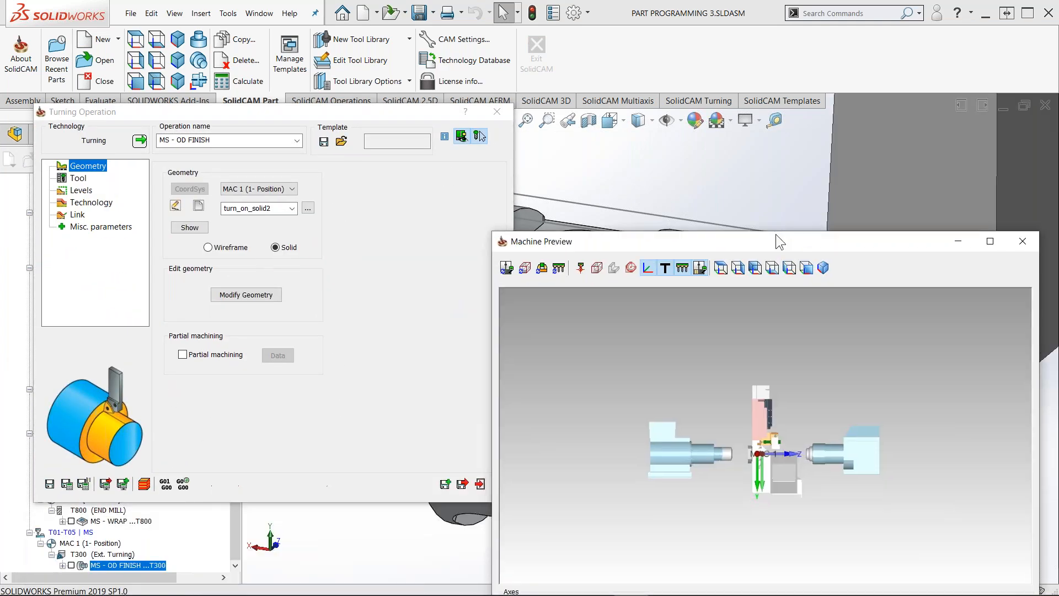
left_click_drag(776, 233, 790, 70)
scroll(762, 269, "up", 10)
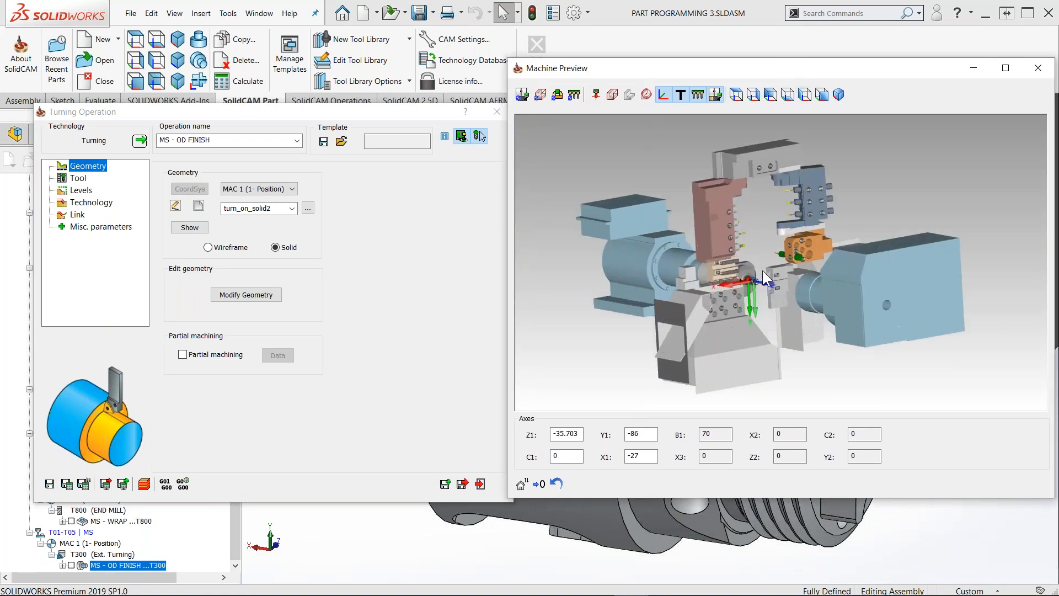
scroll(782, 270, "up", 3)
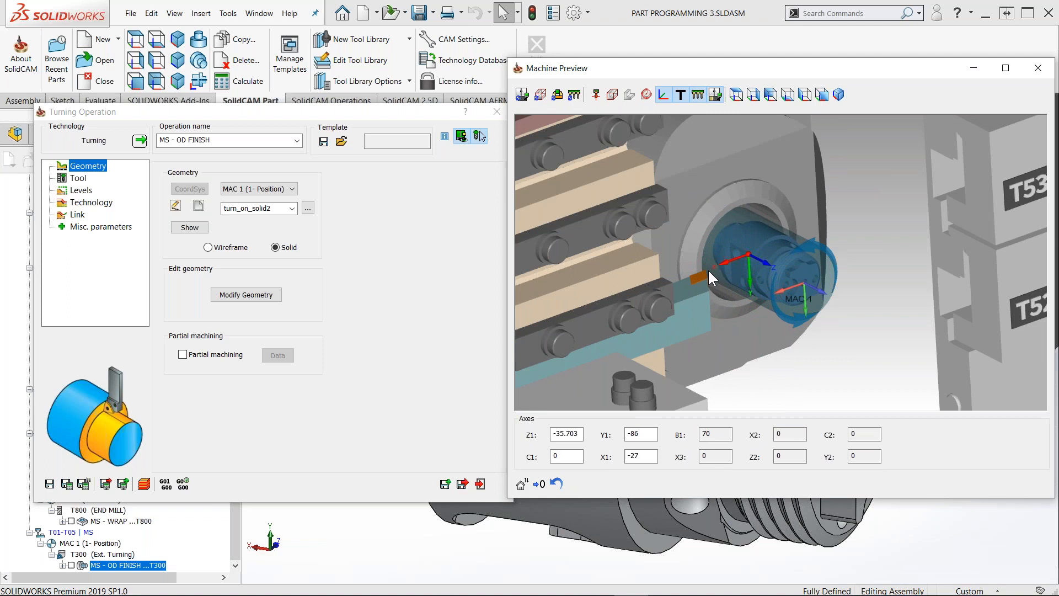
scroll(707, 267, "up", 5)
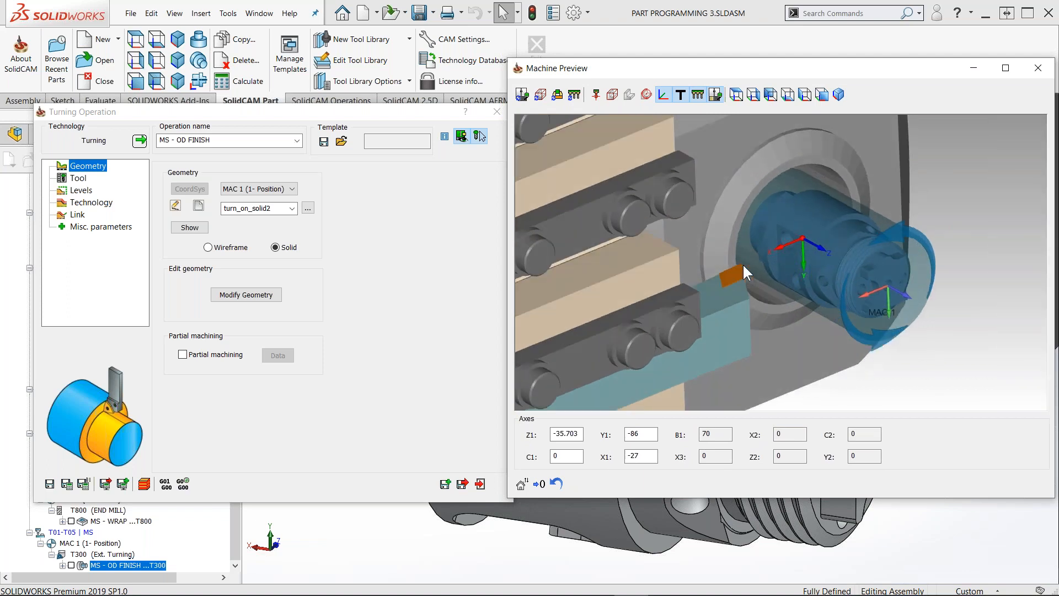
scroll(742, 263, "up", 2)
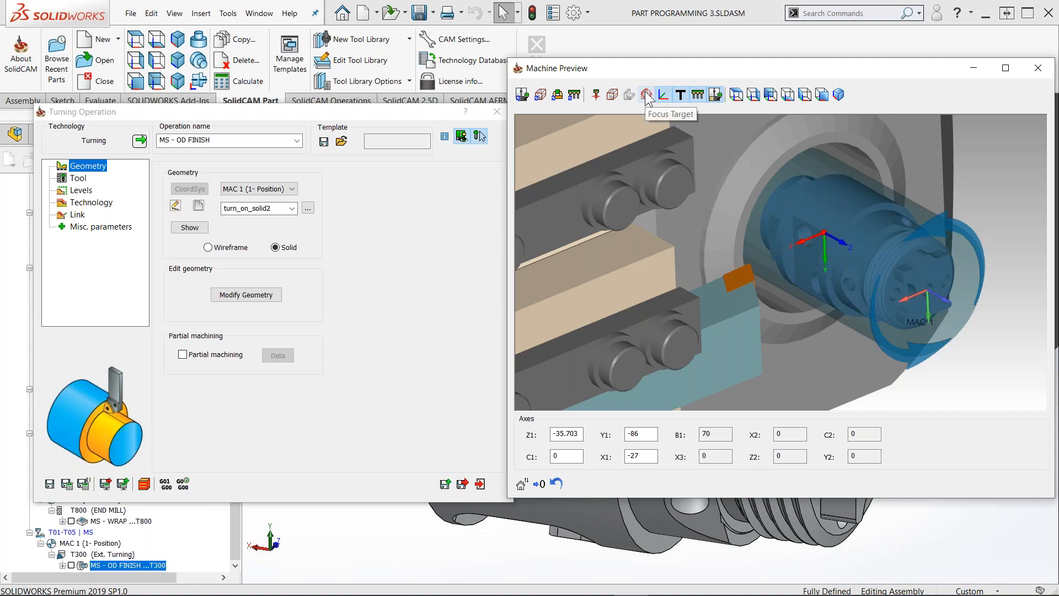
Examine the B-axis block and its clearance to the surrounding tool stations in the machine preview, and close the preview and turning operation
left_click(541, 95)
middle_click_drag(812, 246, 779, 233)
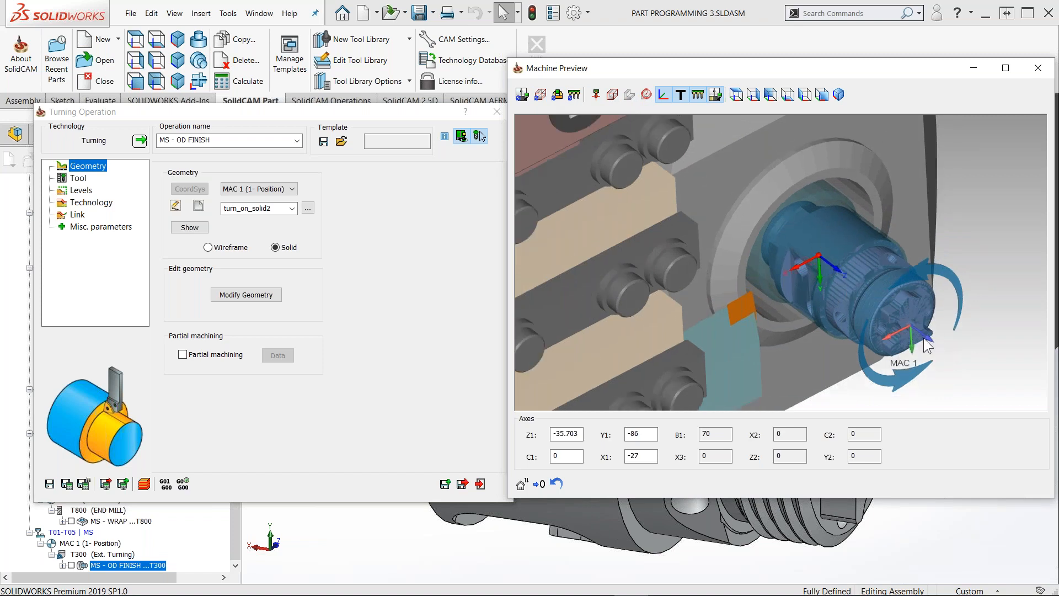
scroll(712, 304, "down", 3)
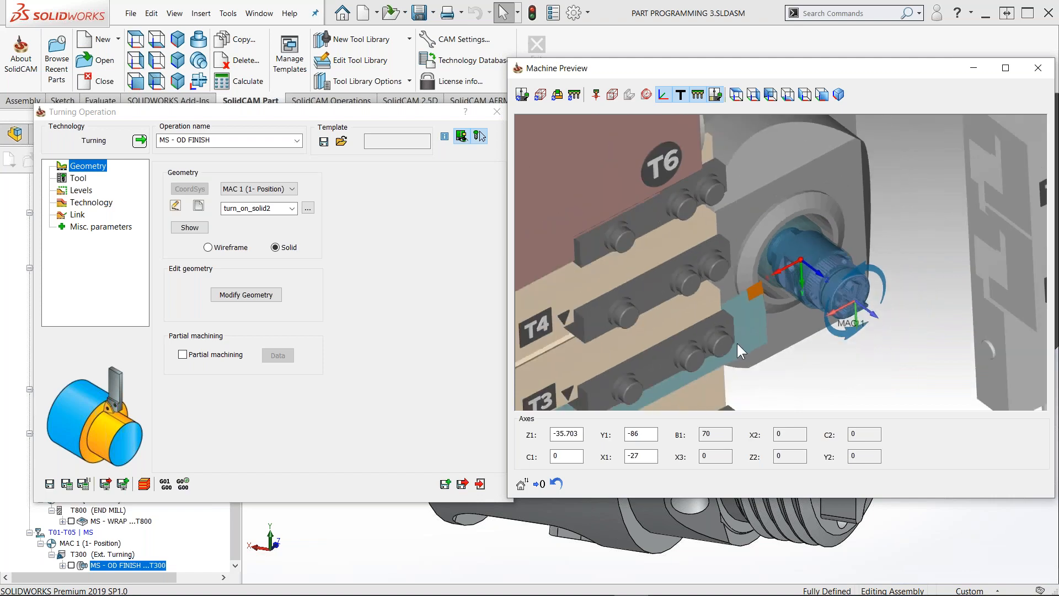
scroll(877, 238, "down", 5)
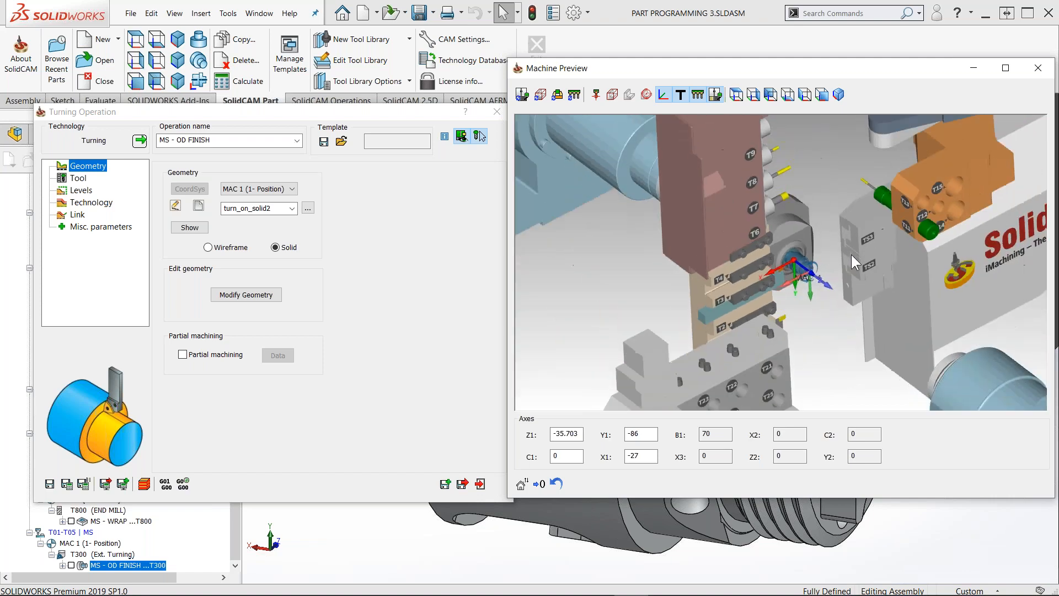
middle_click_drag(902, 134, 806, 191, "ctrl")
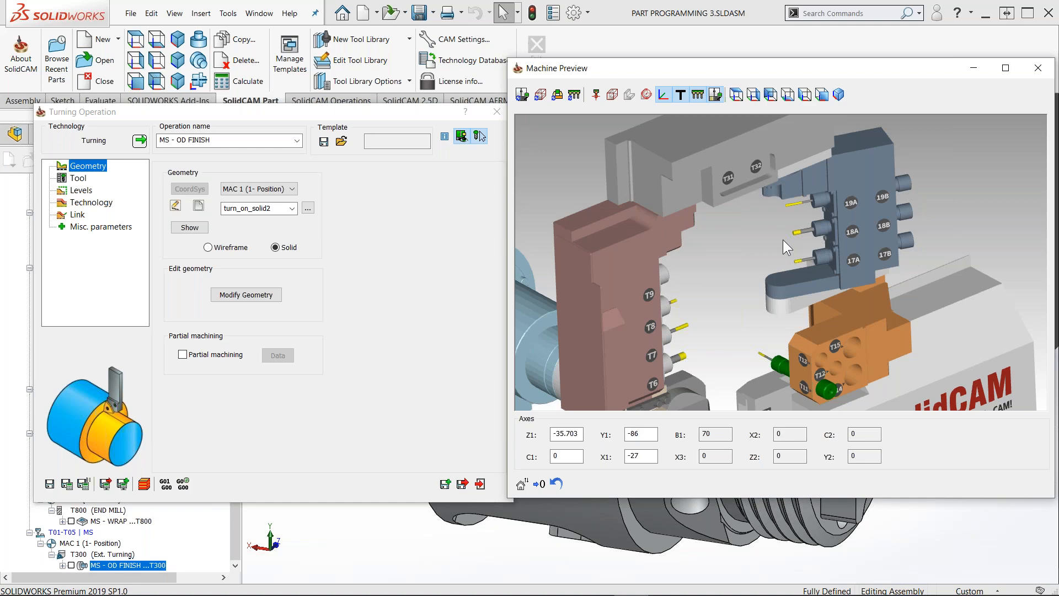
left_click(1039, 70)
left_click(497, 112)
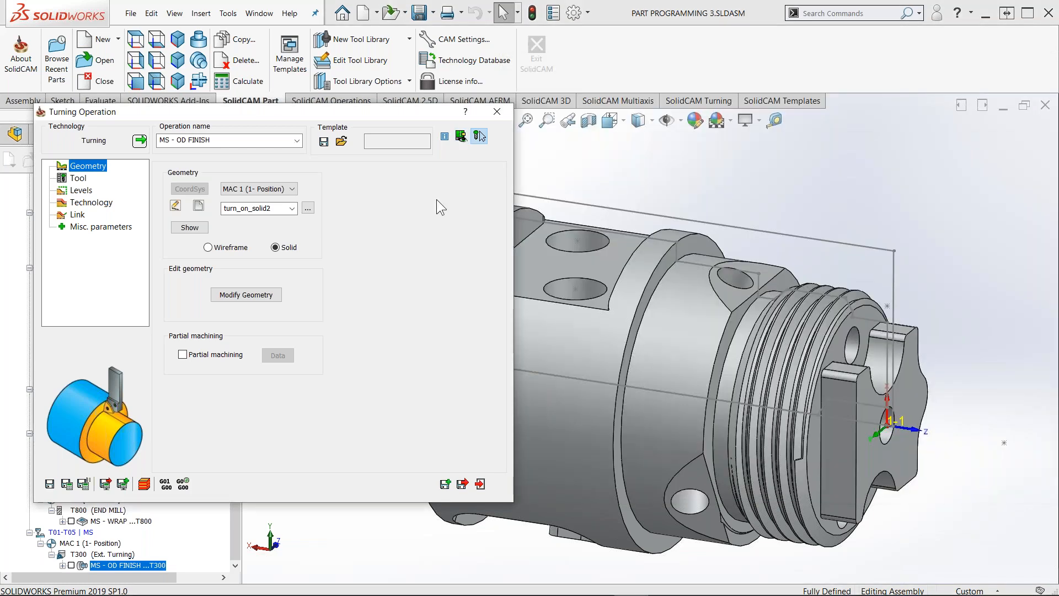
Create a new machine control operation after MS - OD FINISH
right_click(150, 570)
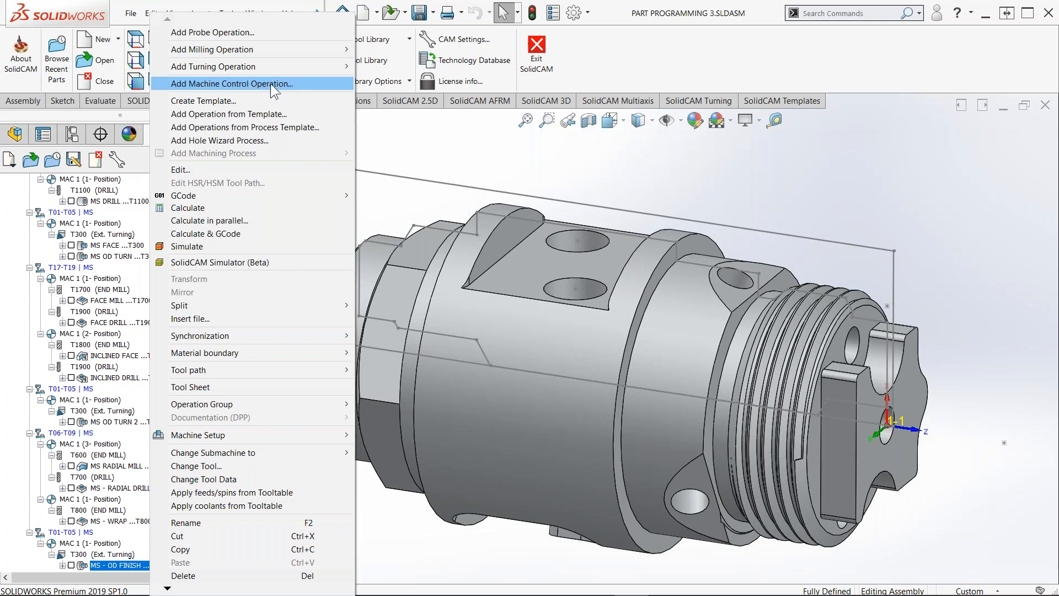
left_click(620, 53)
left_click(336, 101)
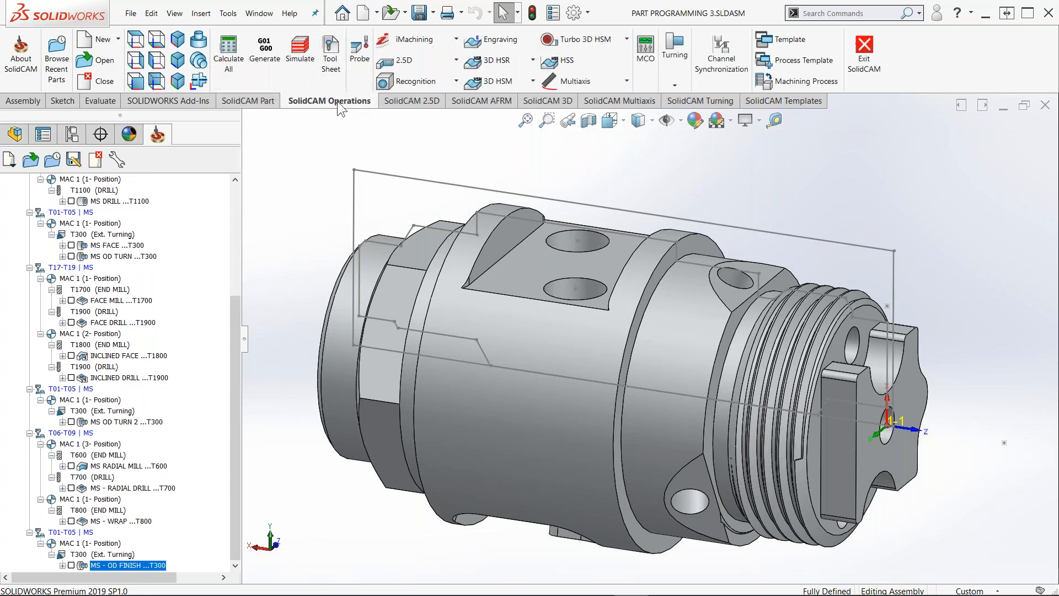
left_click(646, 55)
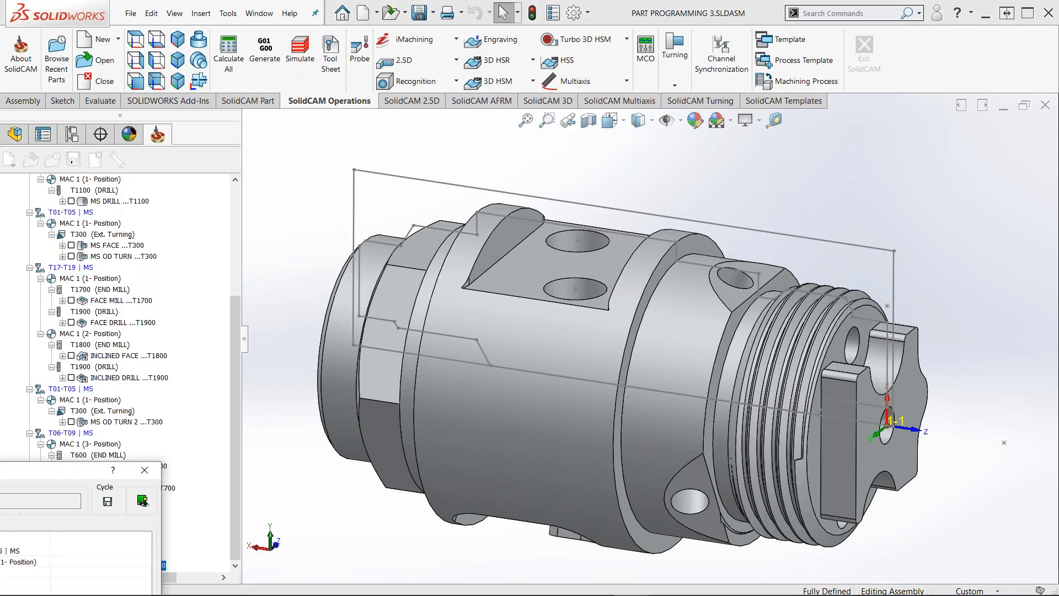
left_click_drag(527, 260, 461, 96)
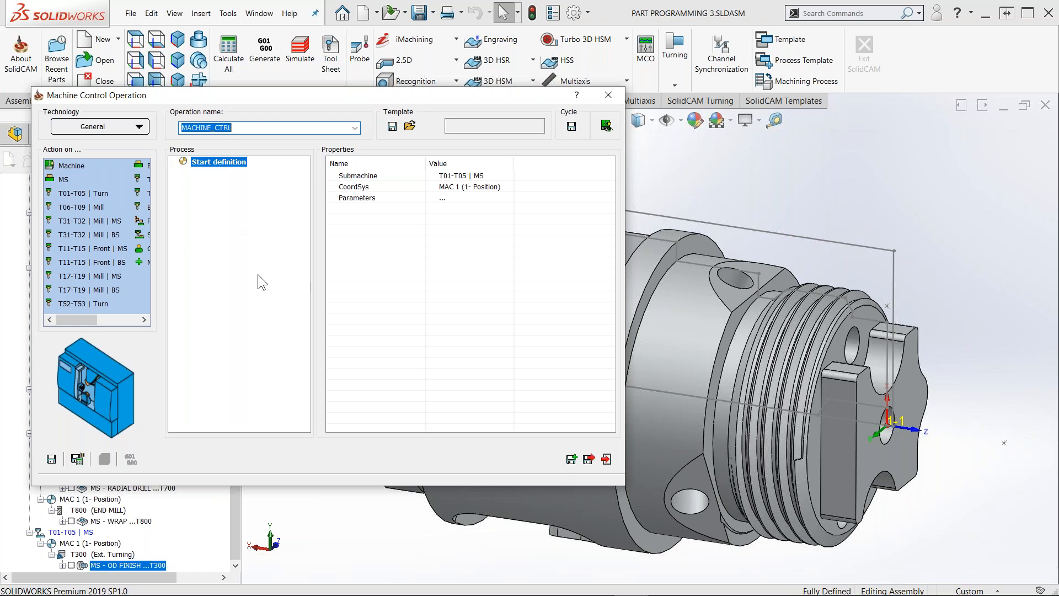
Choose the B-Axis to Reference cycle and accept its predefined submachine T06-T09 | MS
left_click(139, 127)
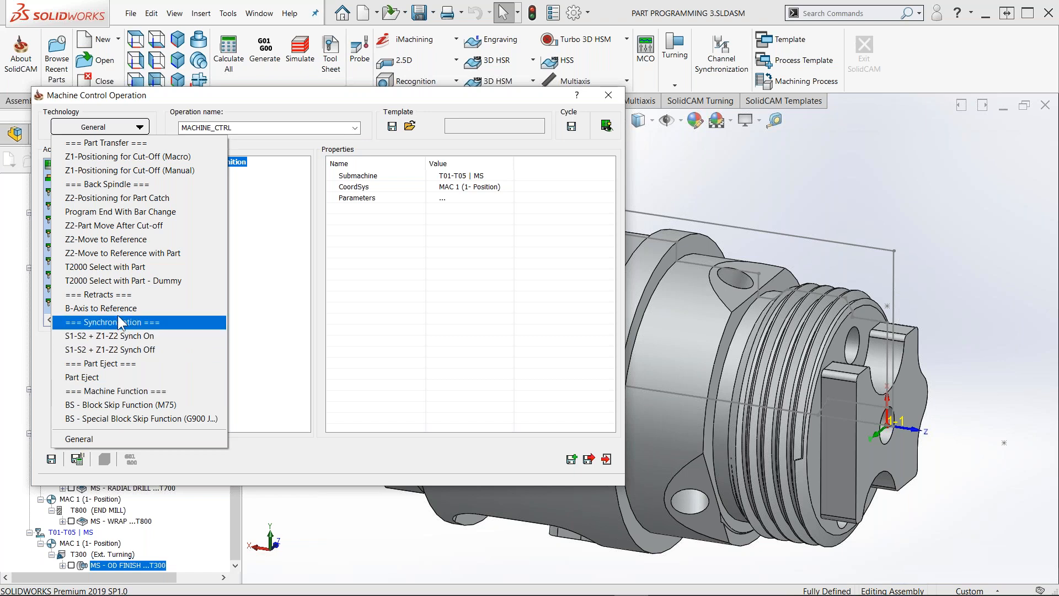
left_click(117, 310)
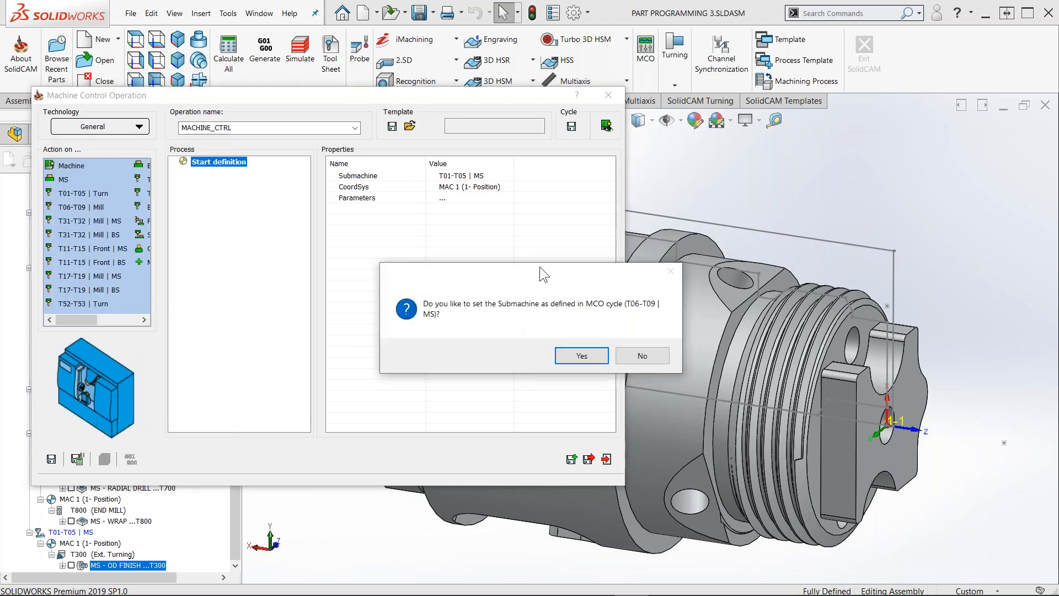
left_click_drag(470, 275, 348, 270)
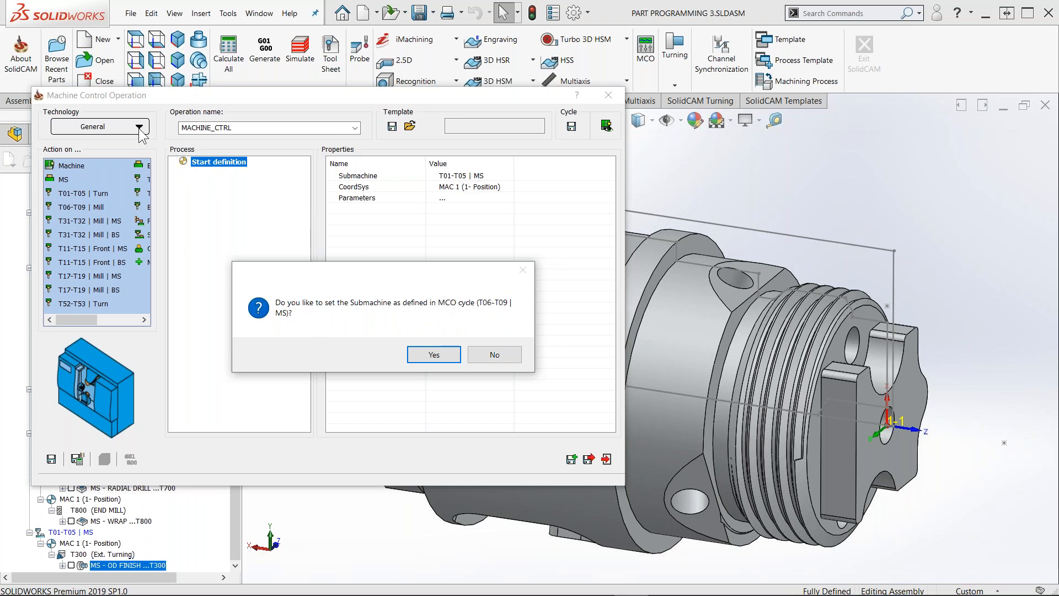
left_click_drag(387, 272, 378, 272)
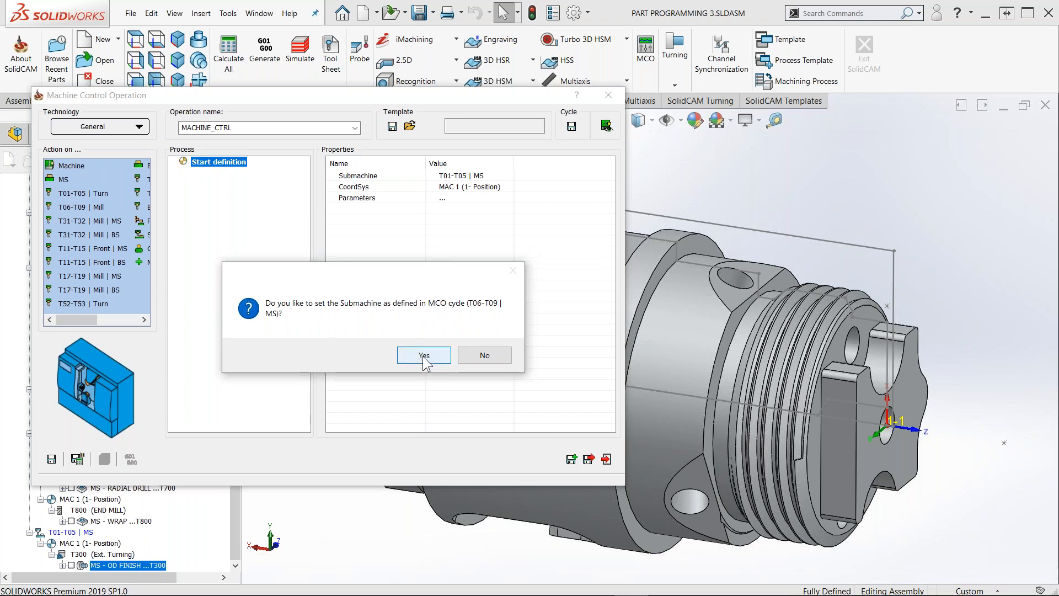
left_click(424, 357)
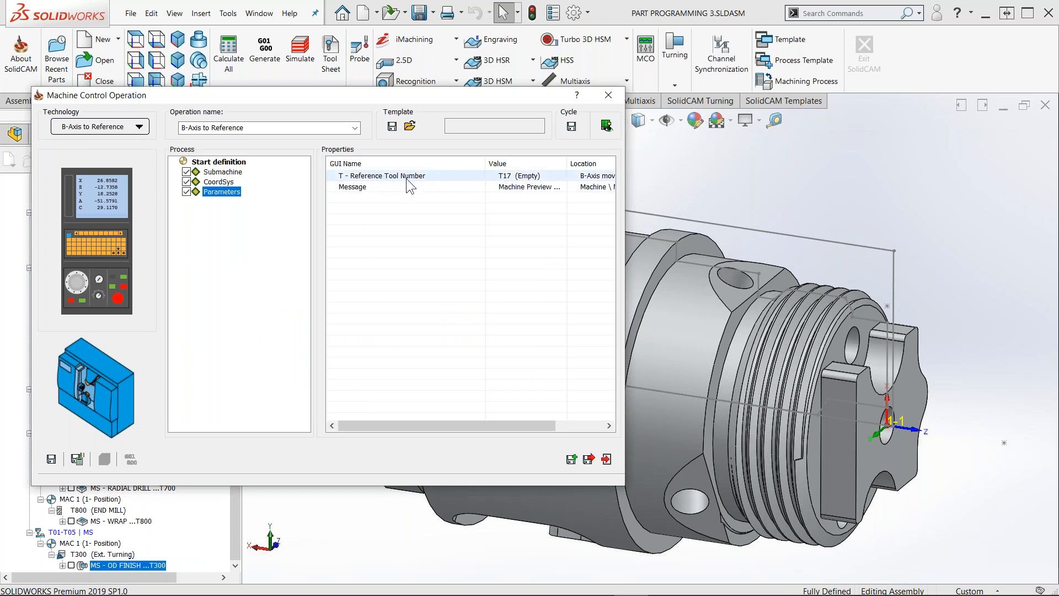
Examine the B-axis block in the machine preview at the T - Reference Tool Number parameter of the B-Axis to Reference operation, and close the preview
left_click(607, 127)
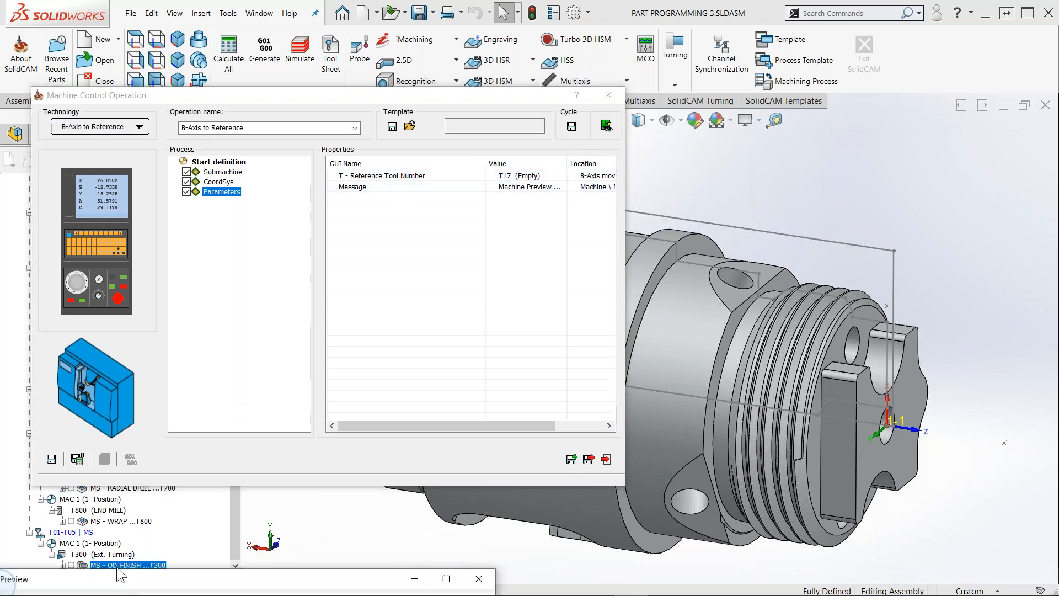
left_click_drag(574, 528, 1057, 172)
scroll(769, 273, "up", 5)
scroll(742, 349, "up", 4)
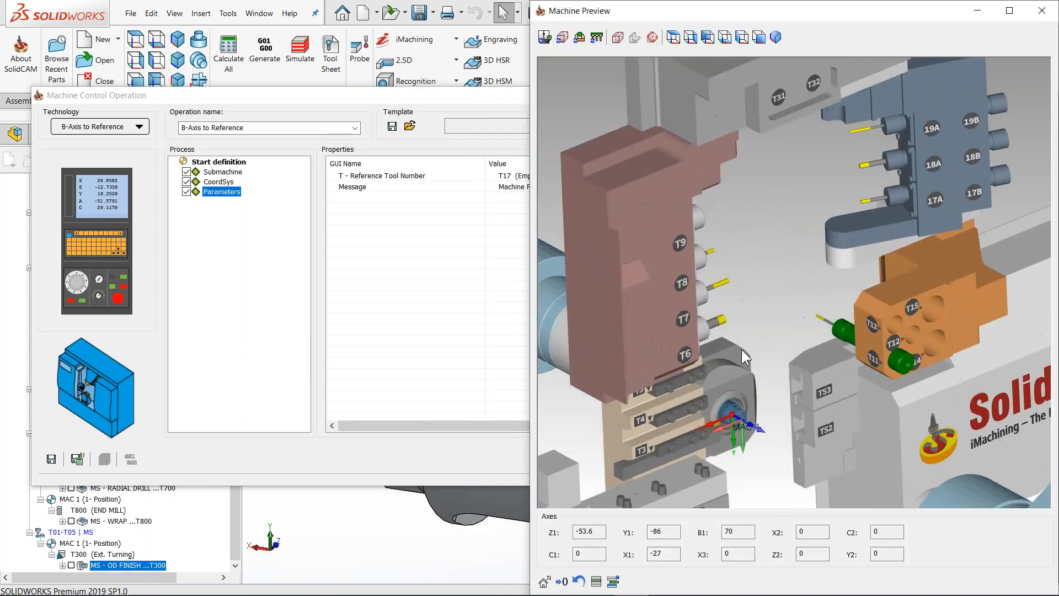
scroll(757, 309, "down", 1)
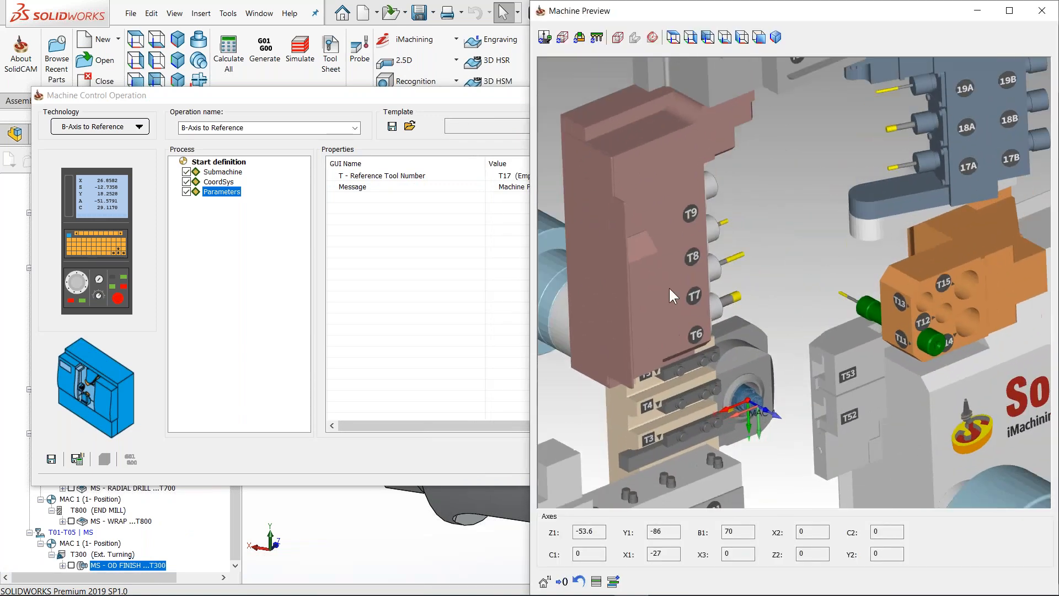
left_click(400, 181)
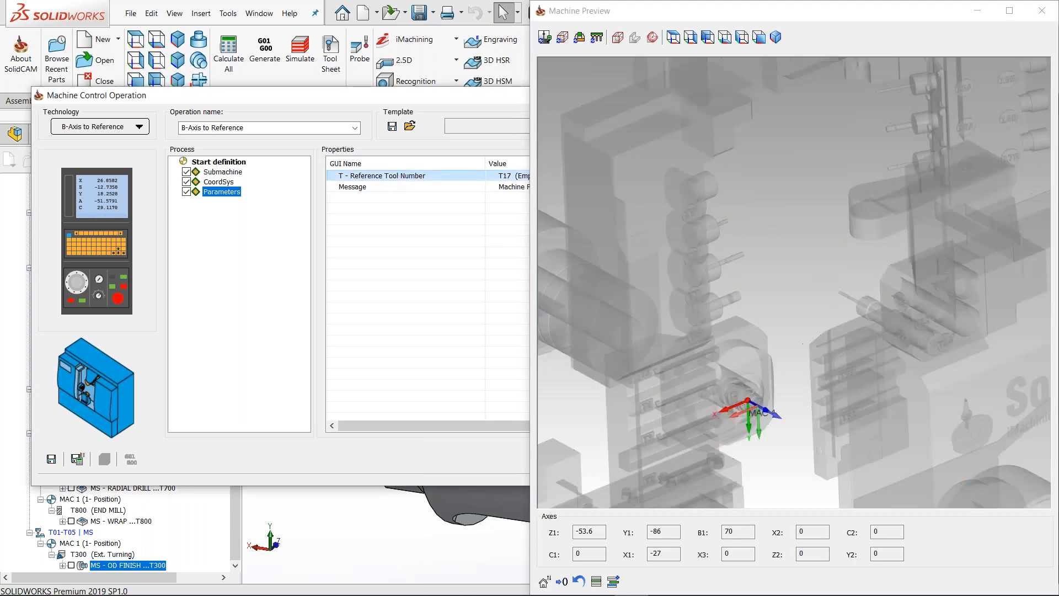
scroll(895, 116, "down", 2)
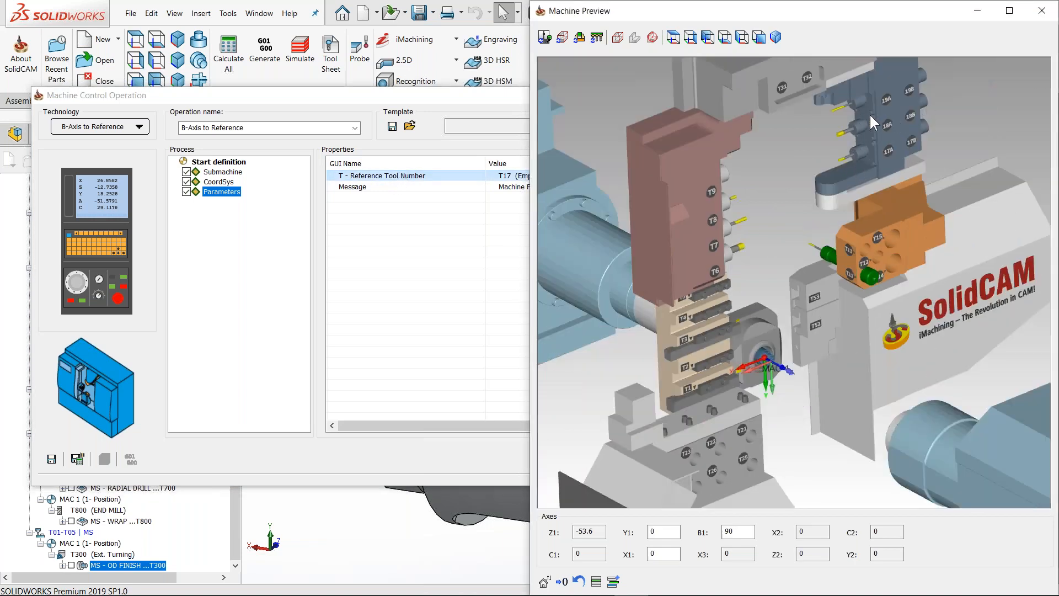
double_click(739, 531)
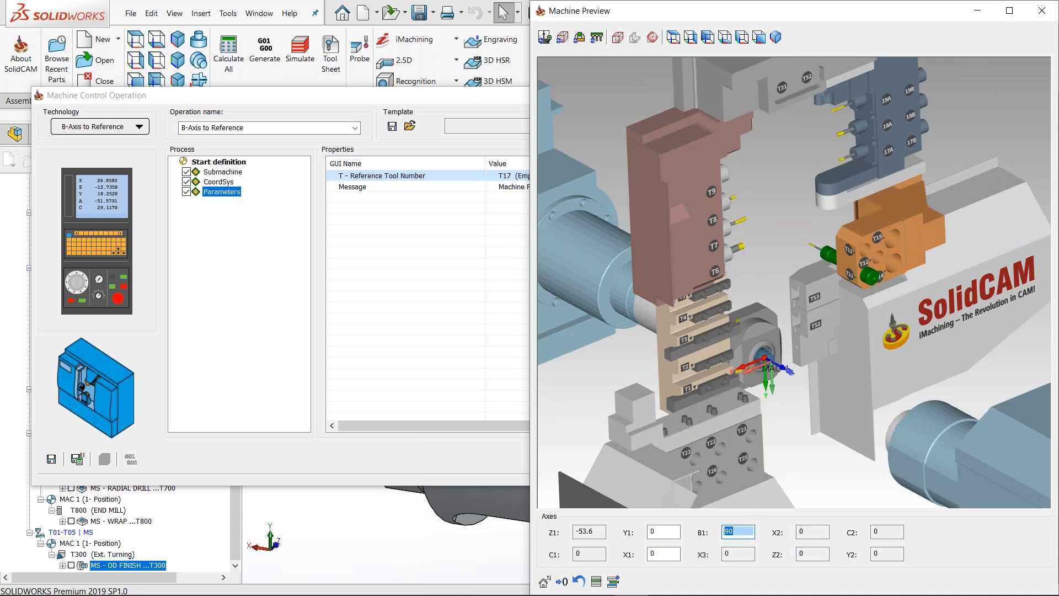
left_click(1045, 7)
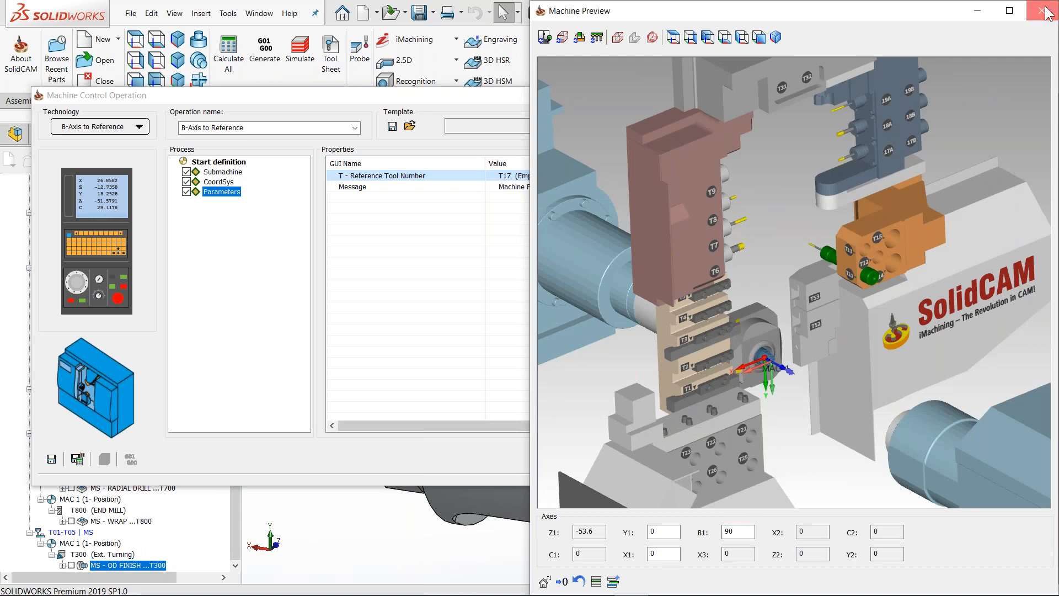
Save and exit the B-Axis to Reference machine control operation
left_click(587, 458)
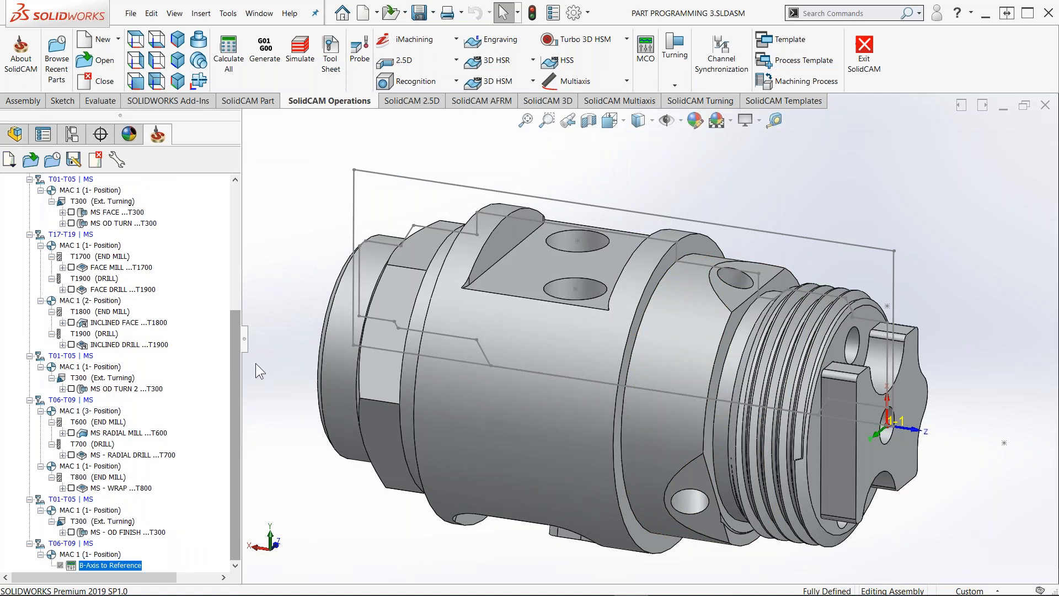
left_click_drag(241, 364, 241, 237)
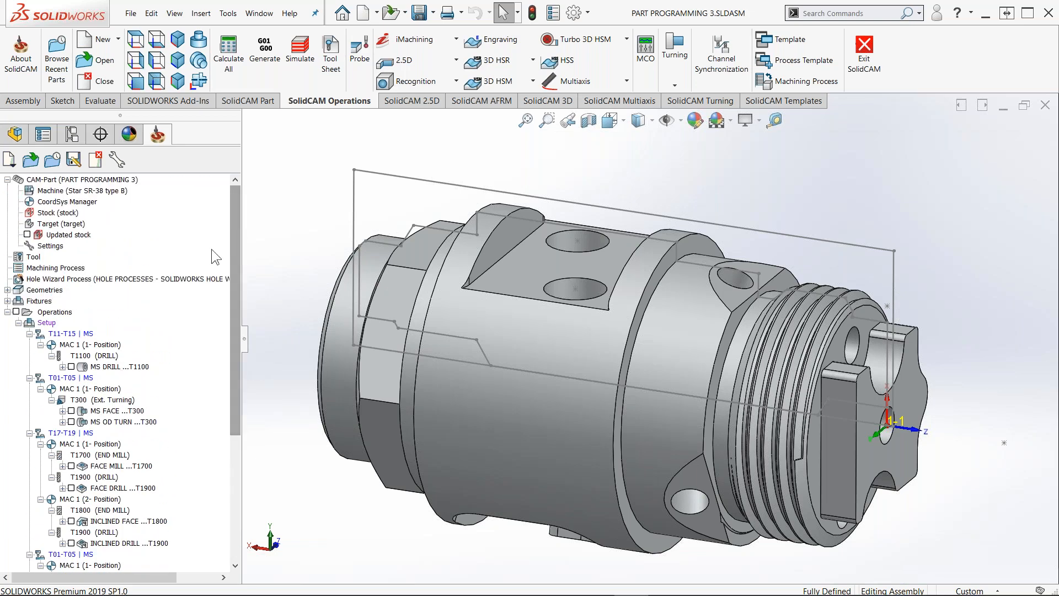
Edit the Setup's machine setup and assign MAC 2 (1- Position) as the home of back-spindle position BS_Pos1
left_click(56, 324)
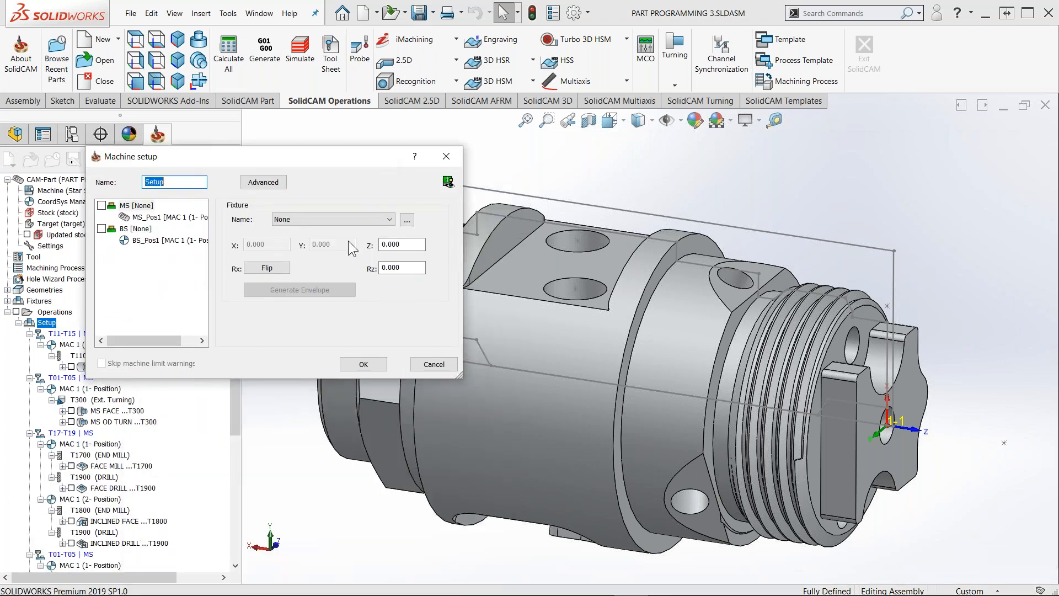
left_click(137, 217)
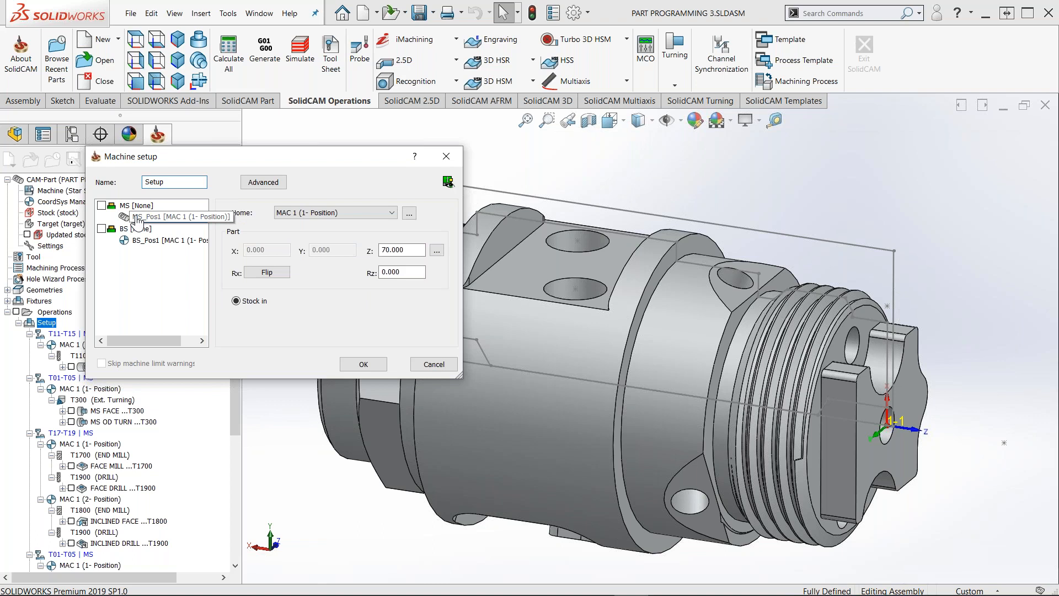
left_click_drag(410, 251, 365, 259)
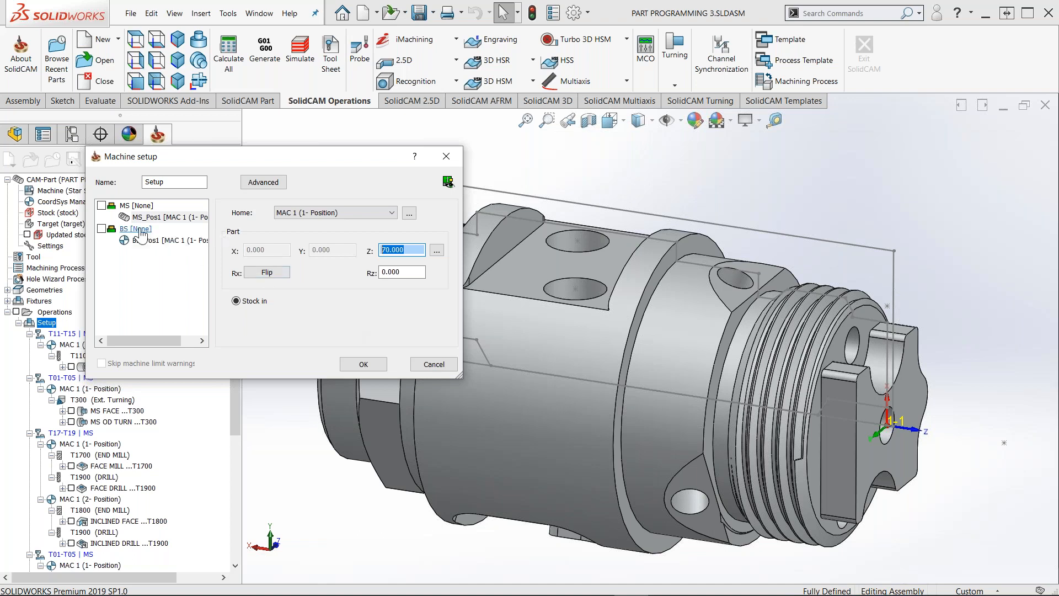
left_click(138, 229)
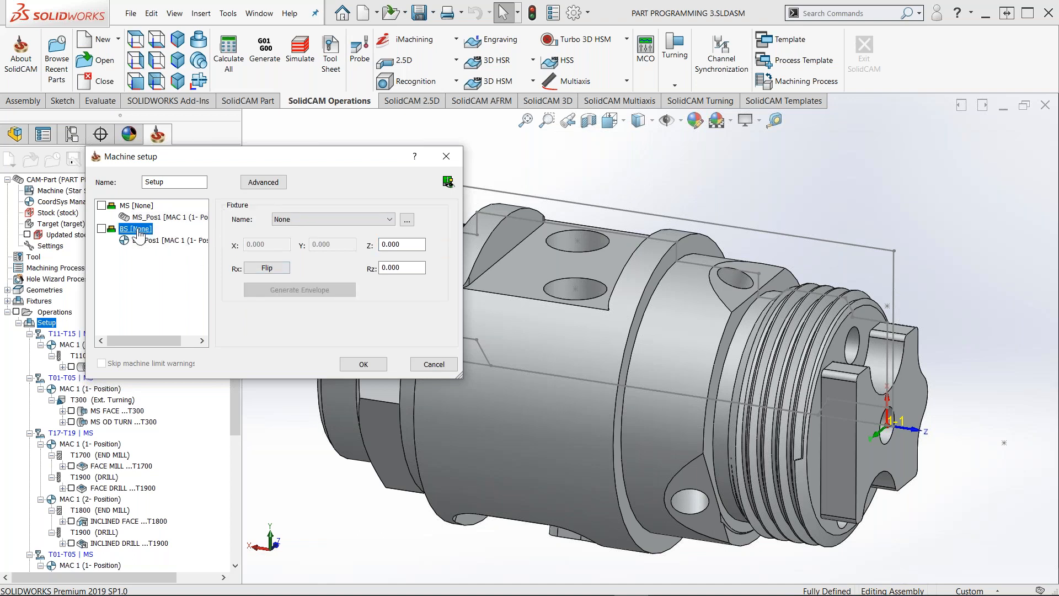
left_click(145, 240)
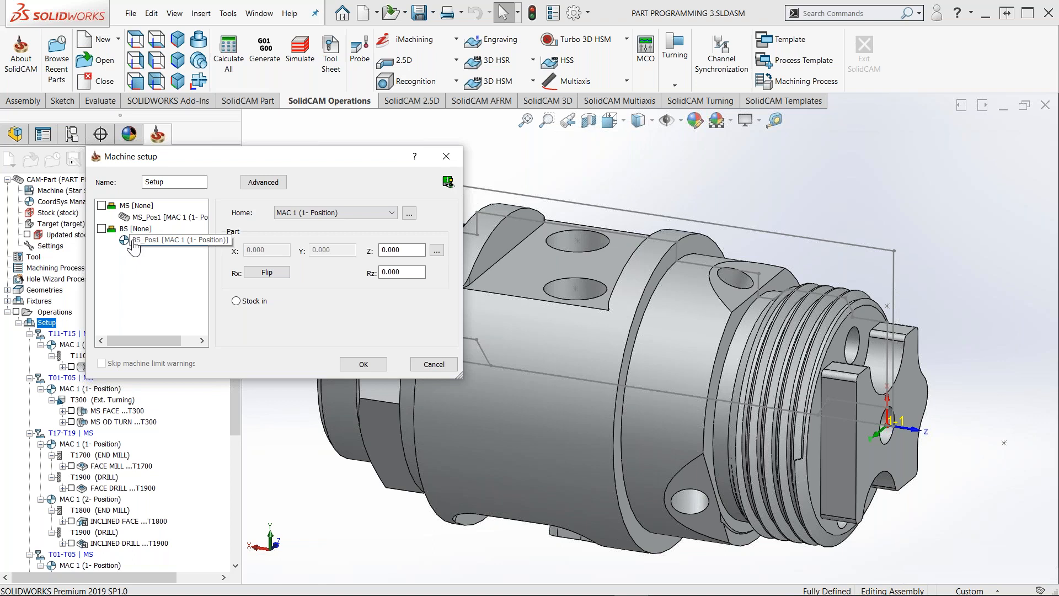
left_click(134, 230)
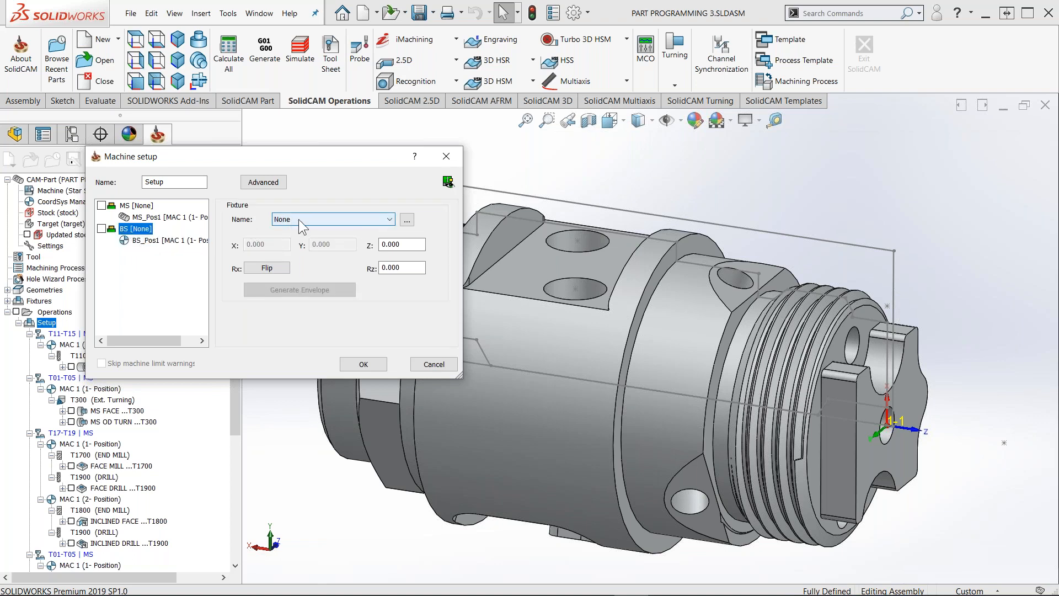
left_click(145, 240)
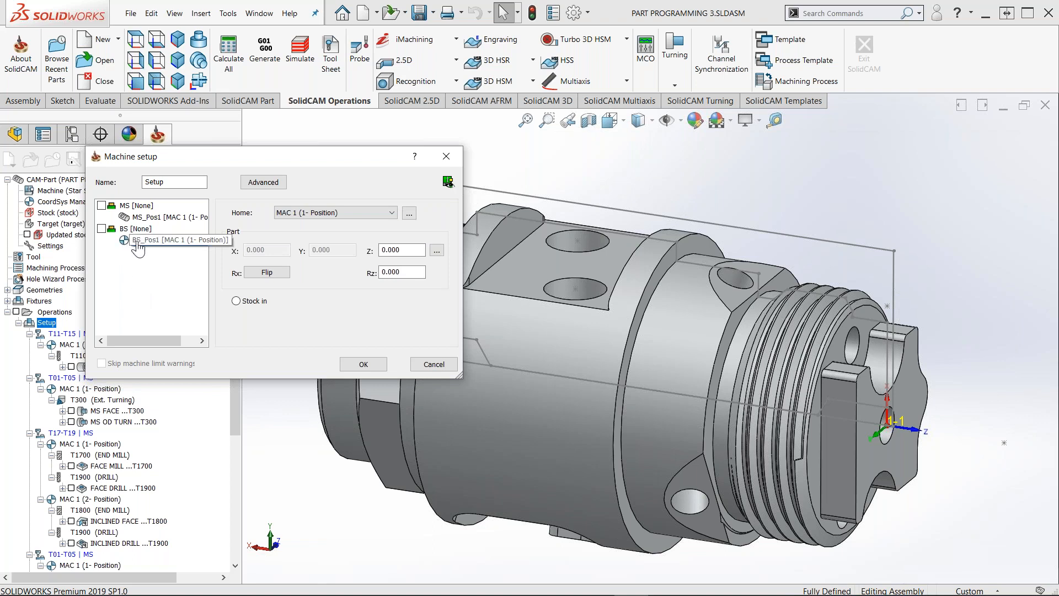
left_click(310, 213)
left_click(307, 233)
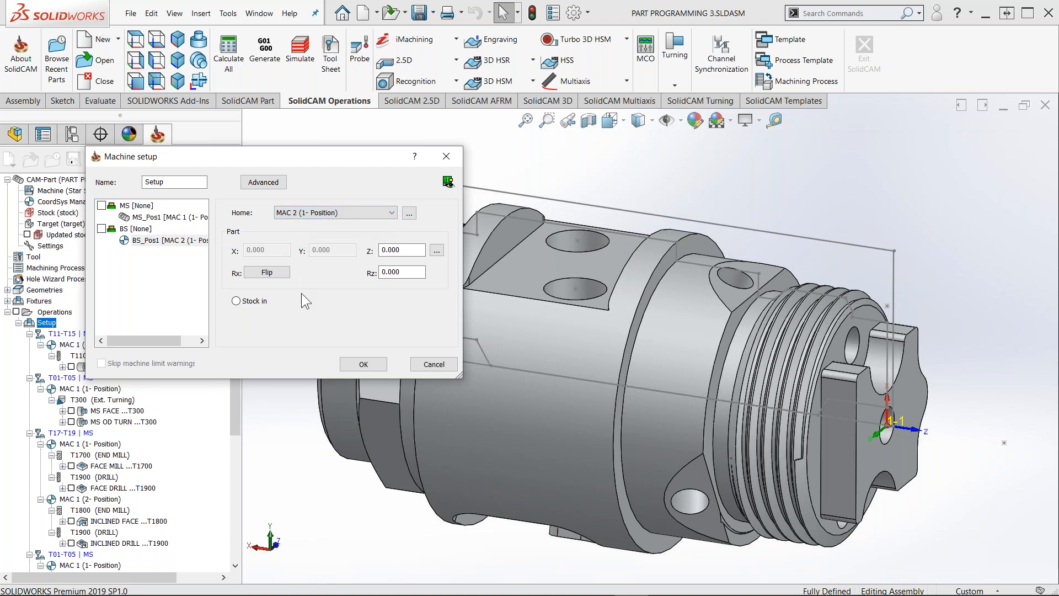
Open the machine preview at the back spindle and place the stock in BS_Pos1 to view its location there
left_click_drag(297, 160, 255, 154)
left_click(405, 169)
left_click_drag(2, 540, 1058, 137)
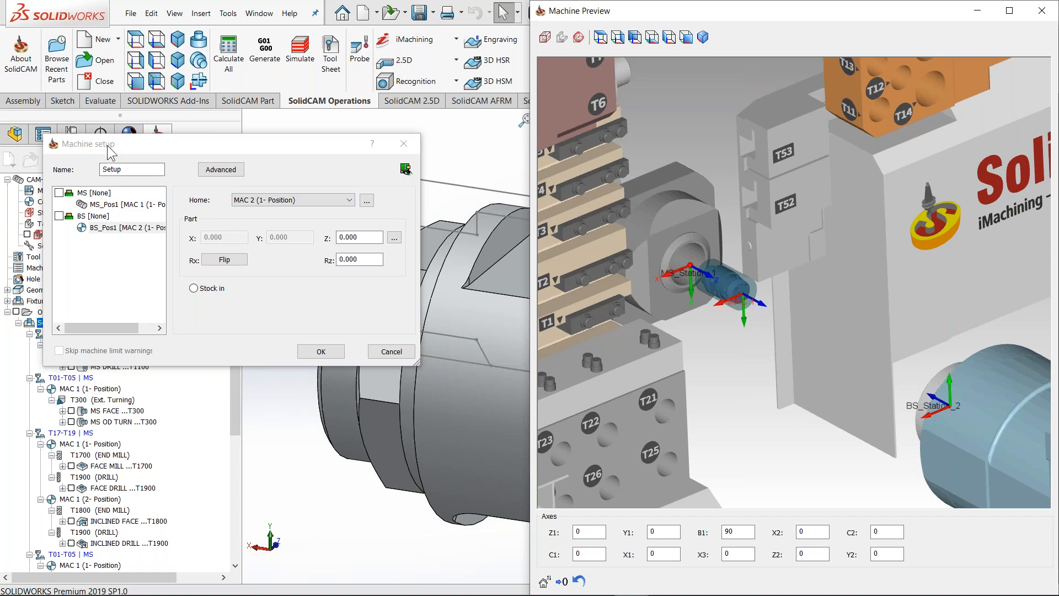
scroll(811, 375, "up", 5)
mouse_move(796, 365)
middle_mouse_down()
mouse_move(947, 314)
mouse_move(771, 336)
mouse_move(813, 350)
mouse_move(799, 364)
middle_mouse_up()
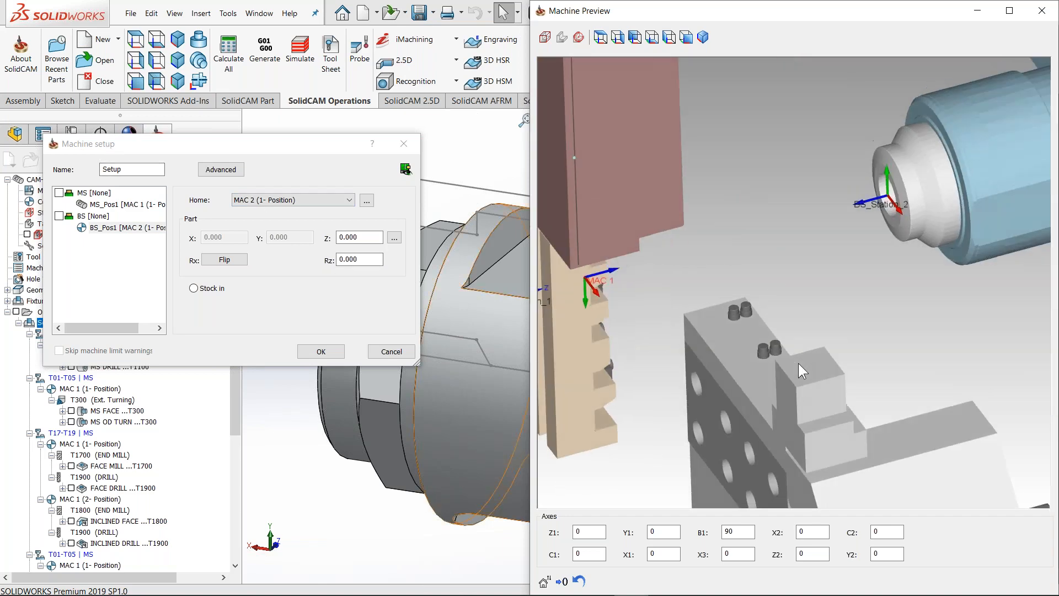
scroll(878, 190, "up", 5)
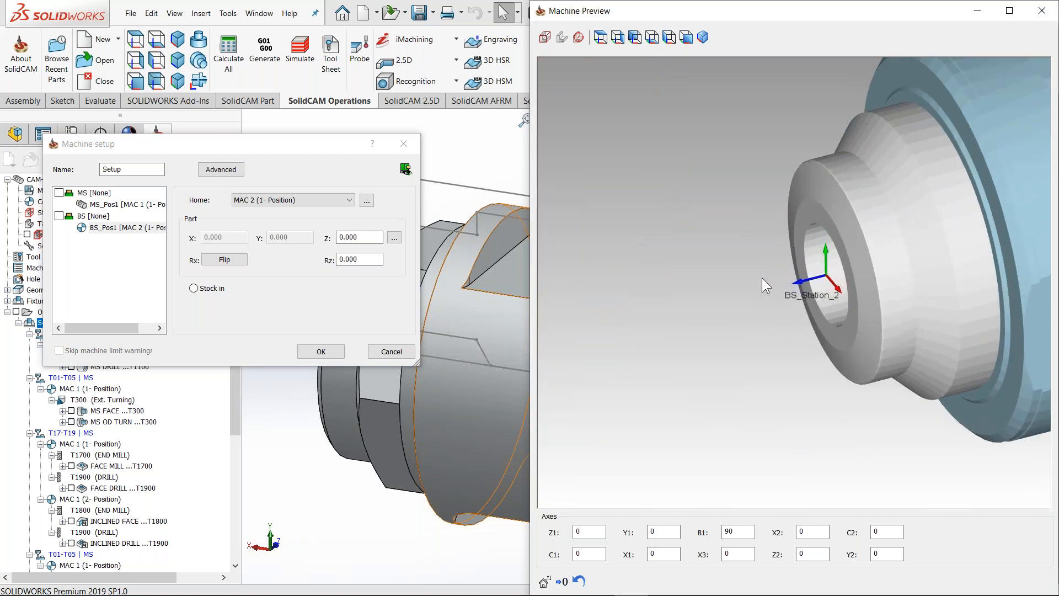
left_click(193, 288)
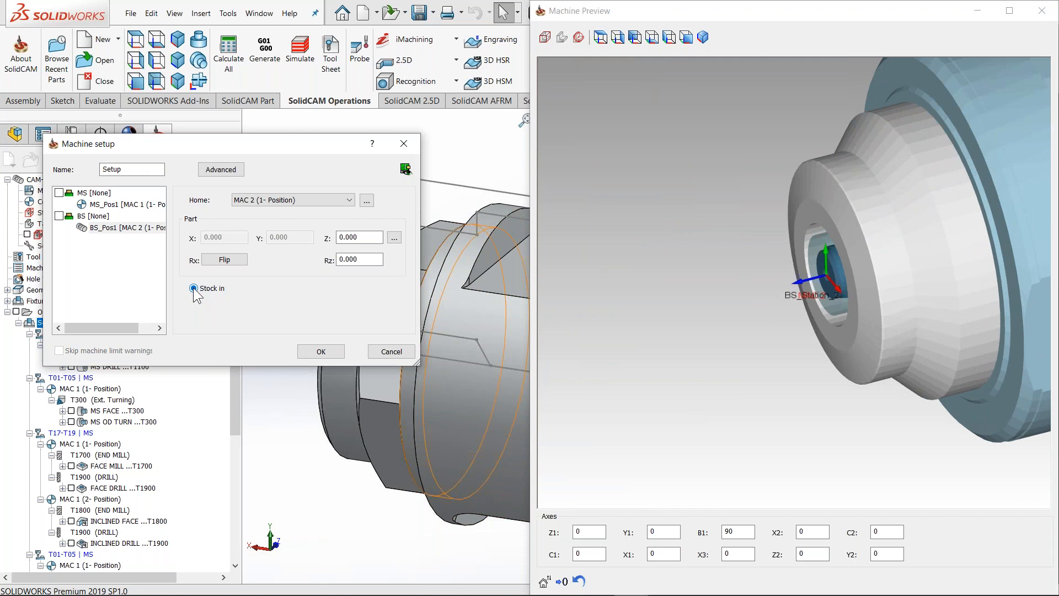
scroll(741, 355, "up", 5)
middle_click_drag(764, 307, 721, 314)
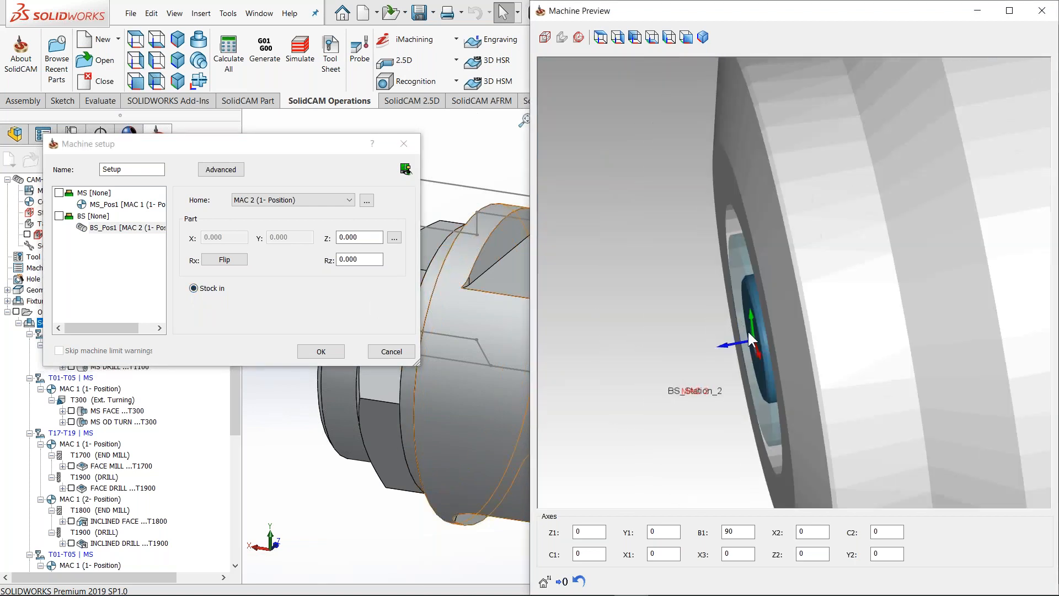
Set the part's Z position for BS_Pos1 to 15.000, checking how it sits in the back spindle
double_click(364, 236)
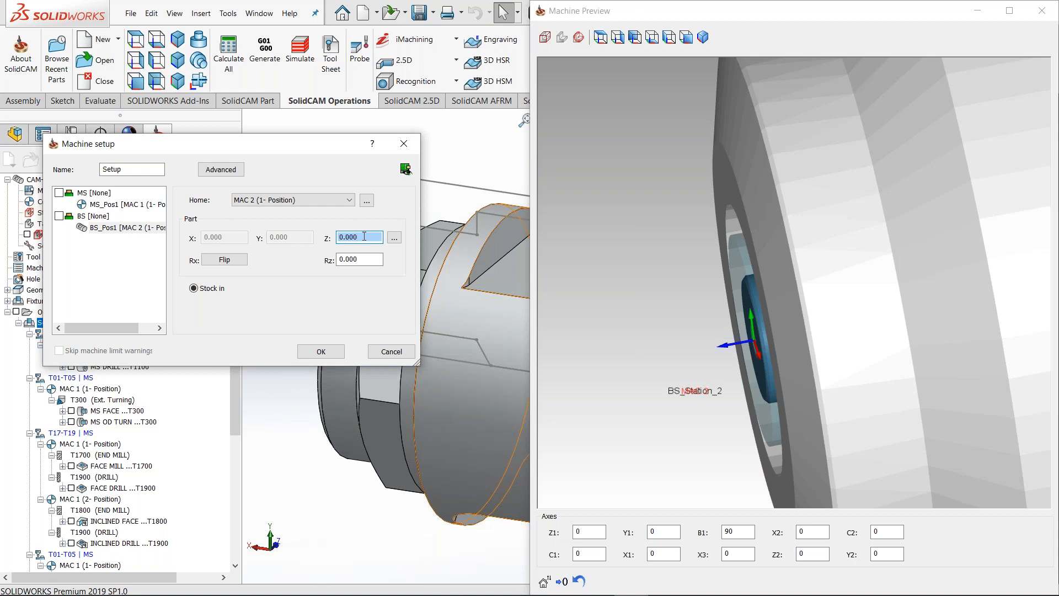
type("10")
key("Return")
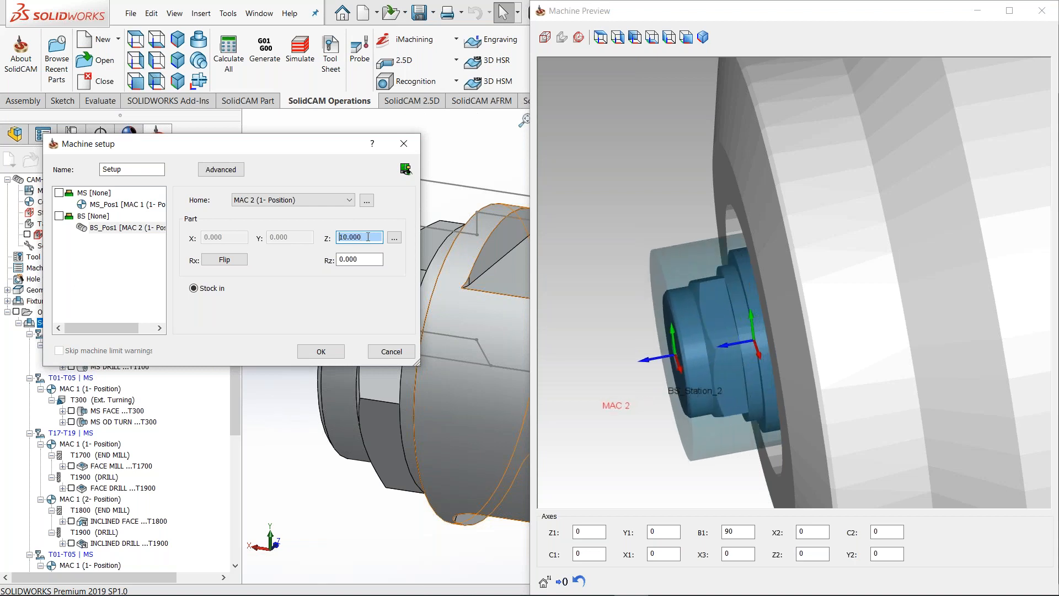
type("13")
key("Return")
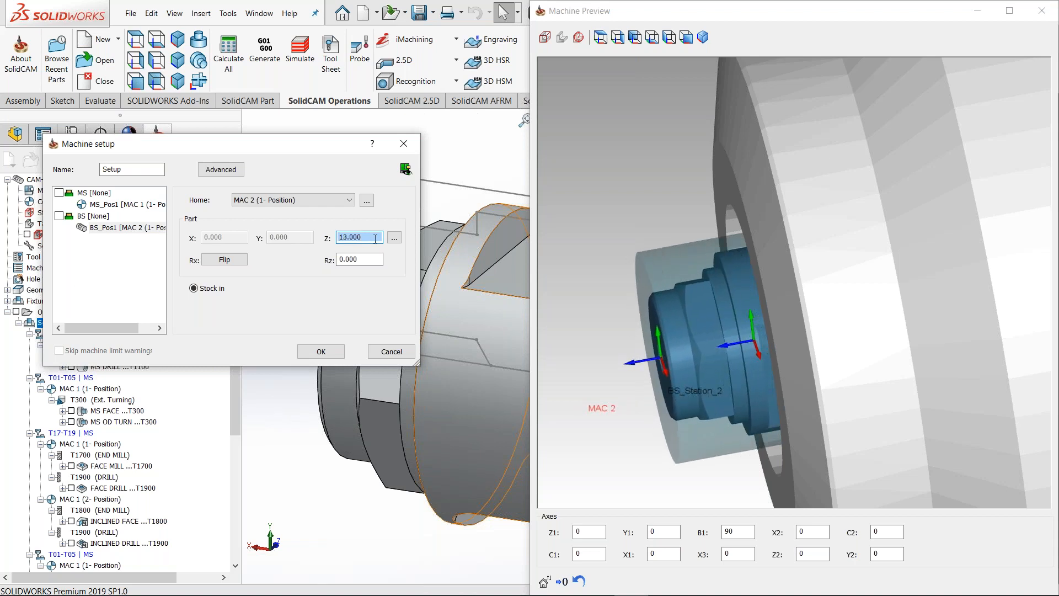
middle_click_drag(687, 279, 699, 277)
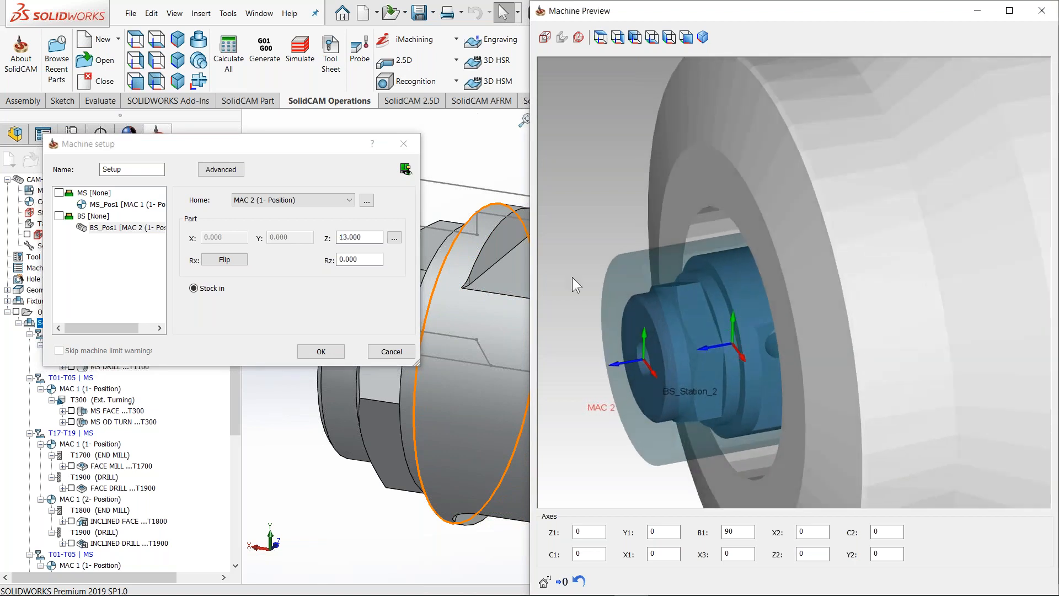
left_click(375, 238)
scroll(376, 238, "up", 1)
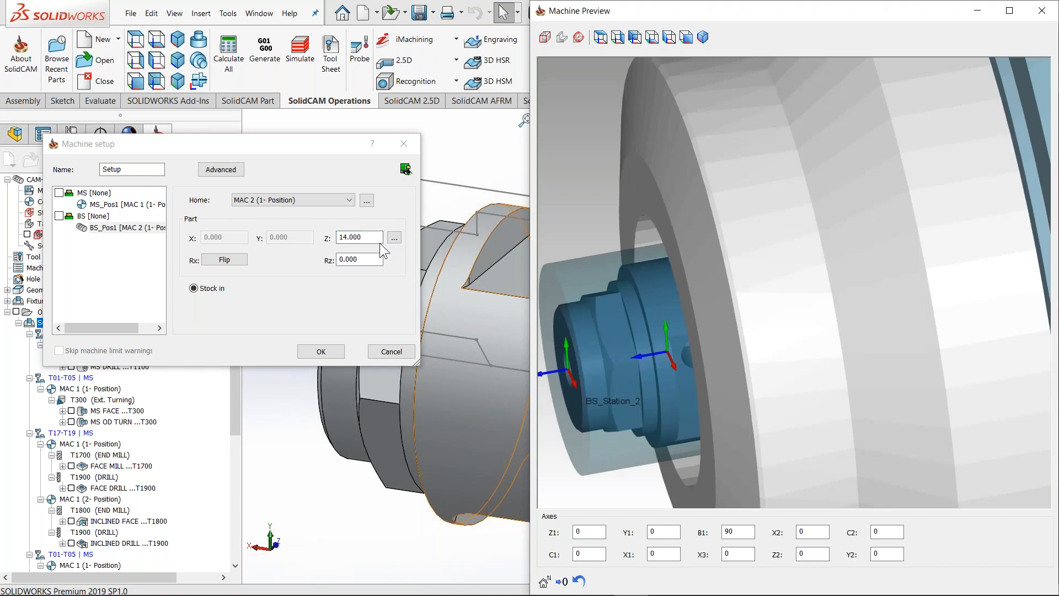
scroll(379, 243, "up", 1)
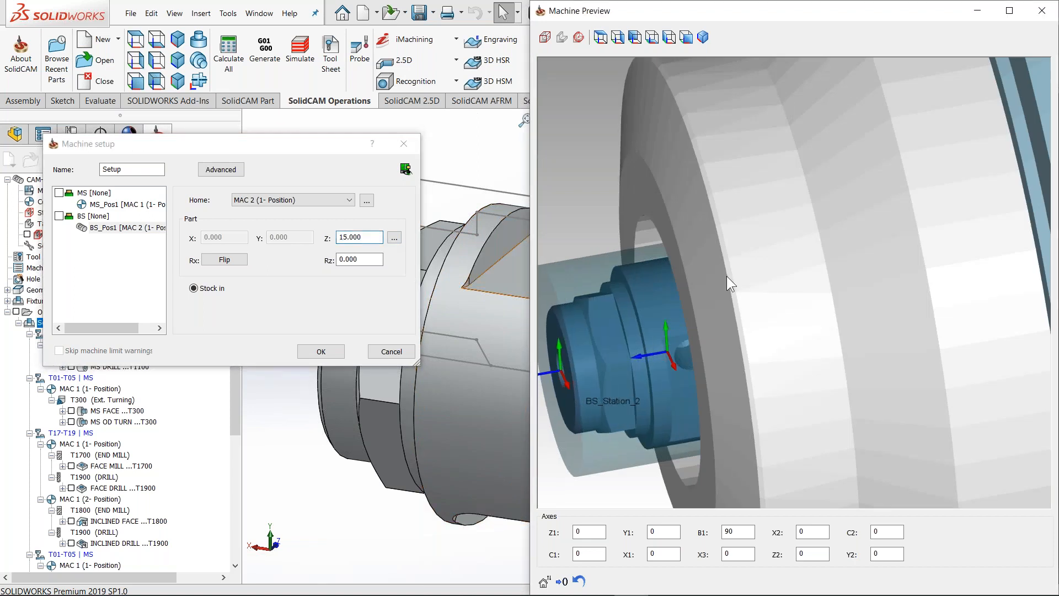
middle_click_drag(718, 274, 733, 278)
scroll(706, 320, "down", 4)
scroll(705, 323, "down", 2)
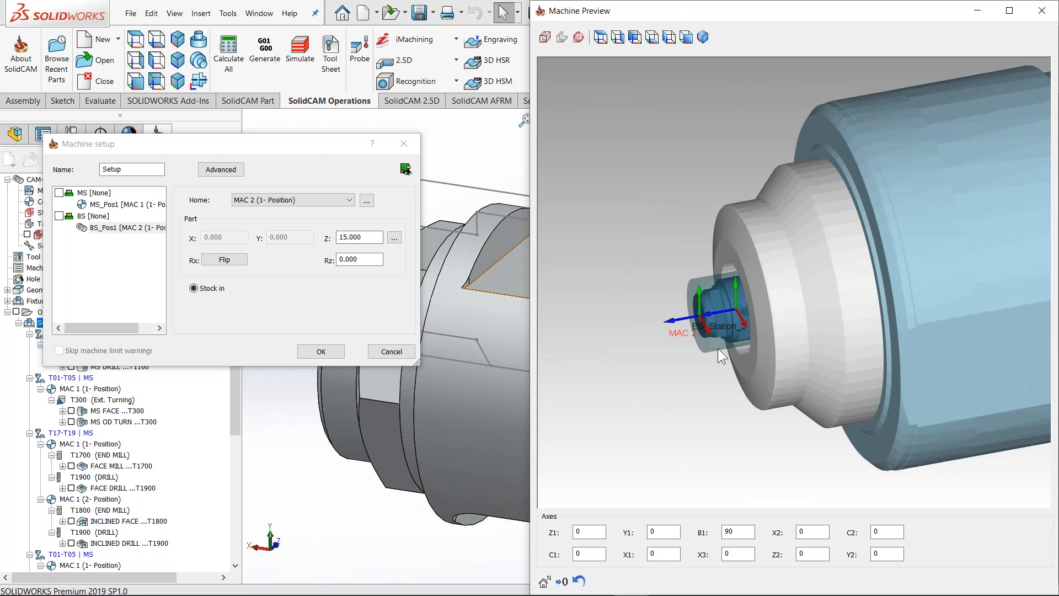
Assign the stock back to main-spindle position MS_Pos1 and confirm the machine setup
left_click(252, 155)
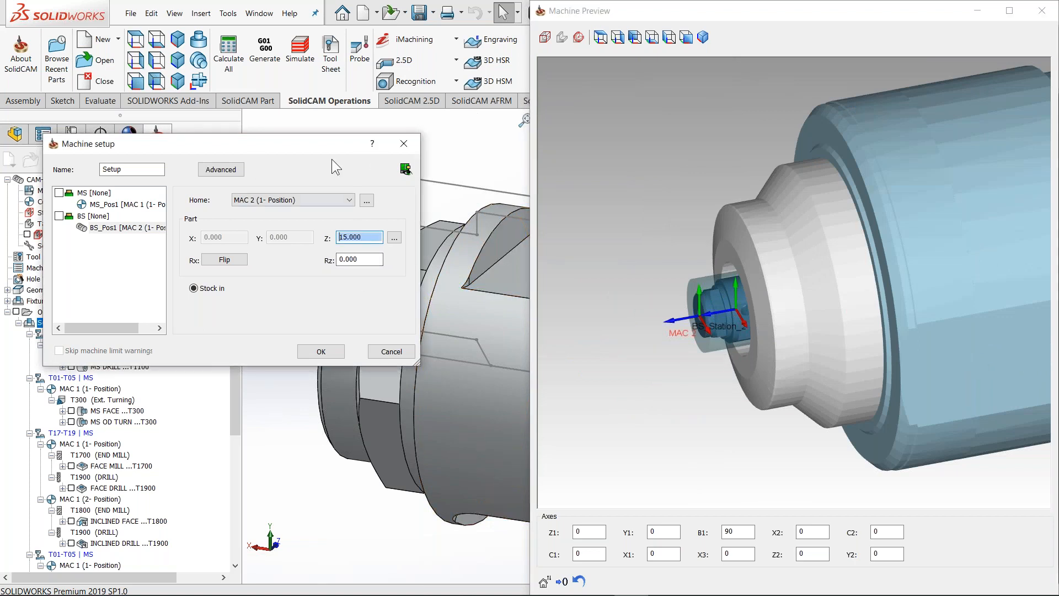
left_click(194, 288)
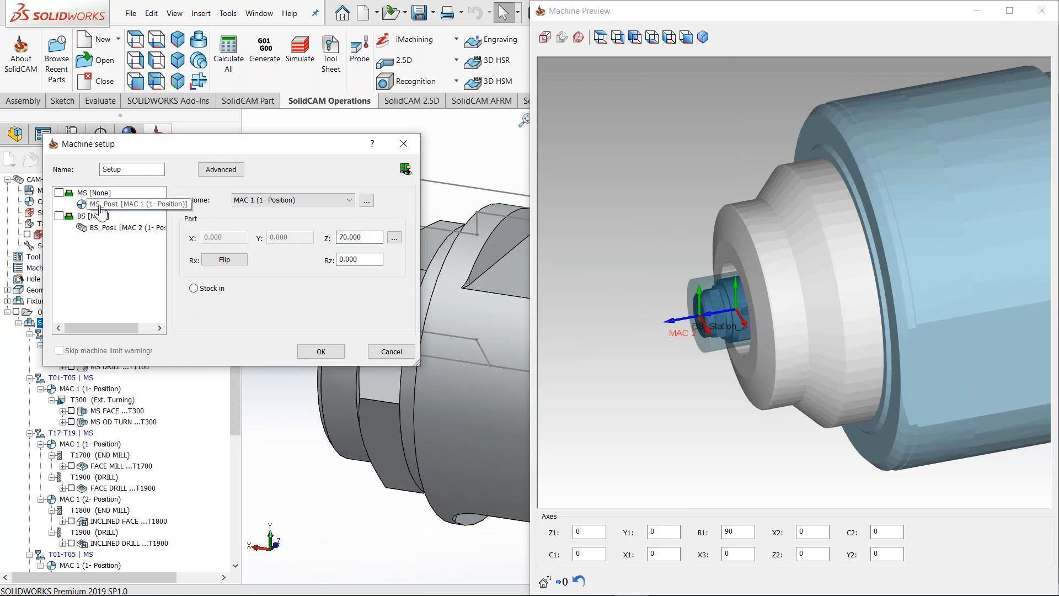
left_click(191, 287)
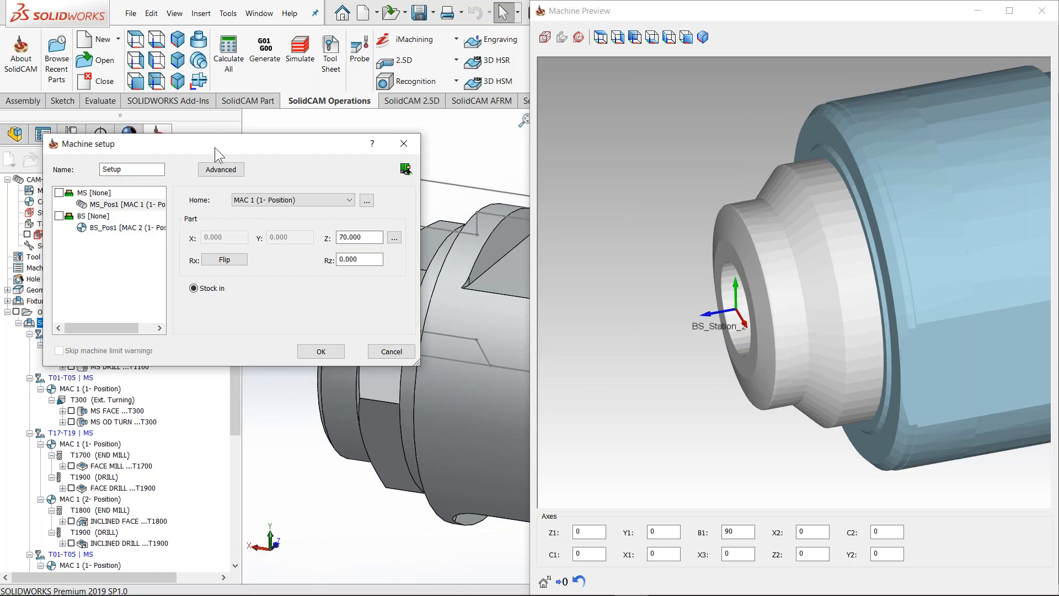
left_click_drag(214, 148, 331, 128)
scroll(76, 311, "down", 3)
scroll(88, 469, "down", 2)
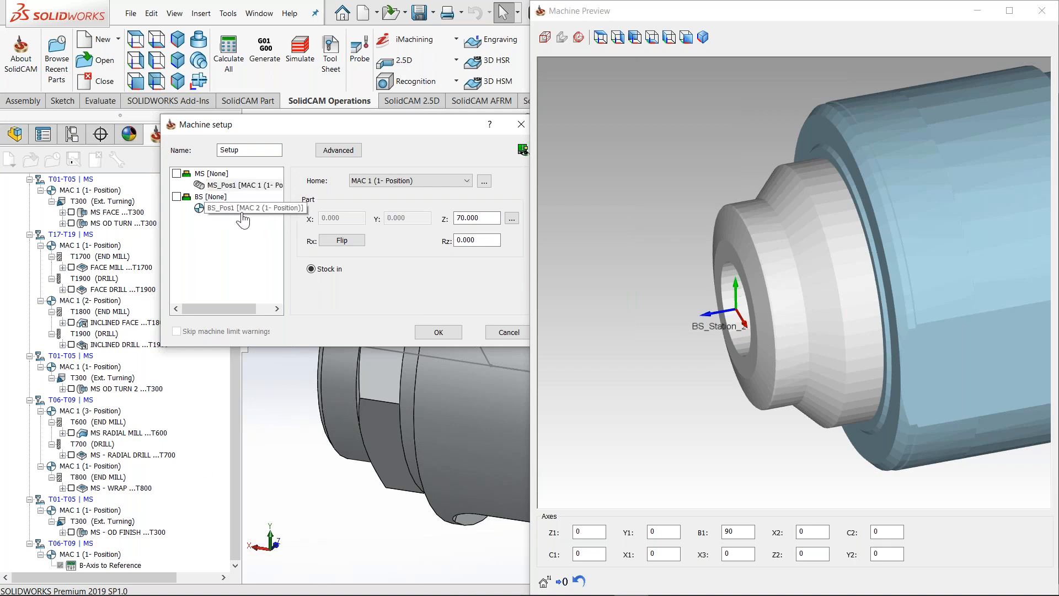
left_click_drag(264, 129, 207, 135)
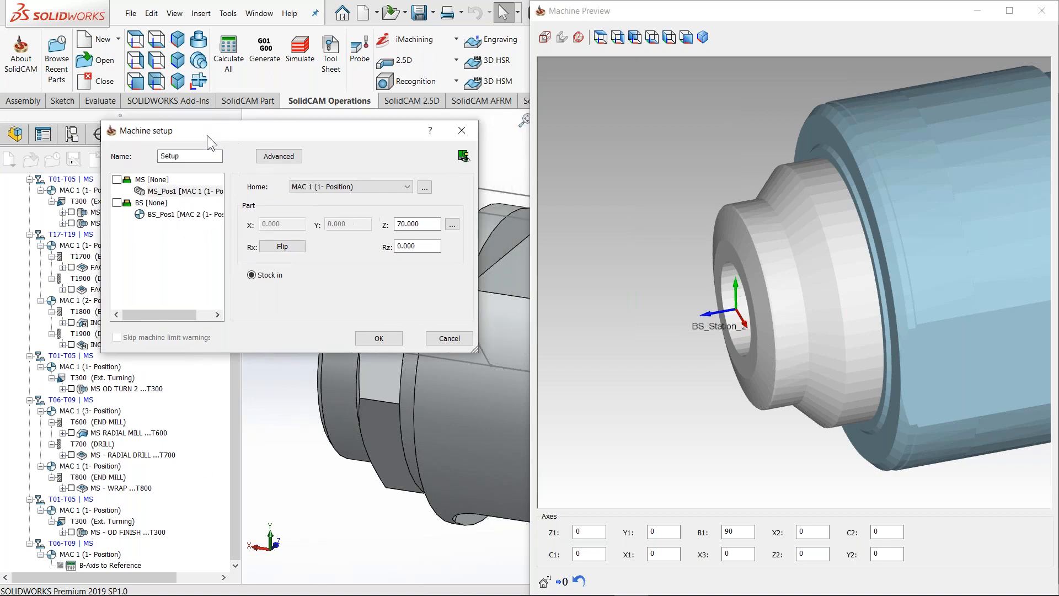
left_click(378, 339)
Add a machine control operation after B-Axis to Reference using the Z1-Positioning for Cut-Off (Macro) cycle, accepting its predefined submachine T01-T05 | MS
left_click_drag(236, 330, 233, 518)
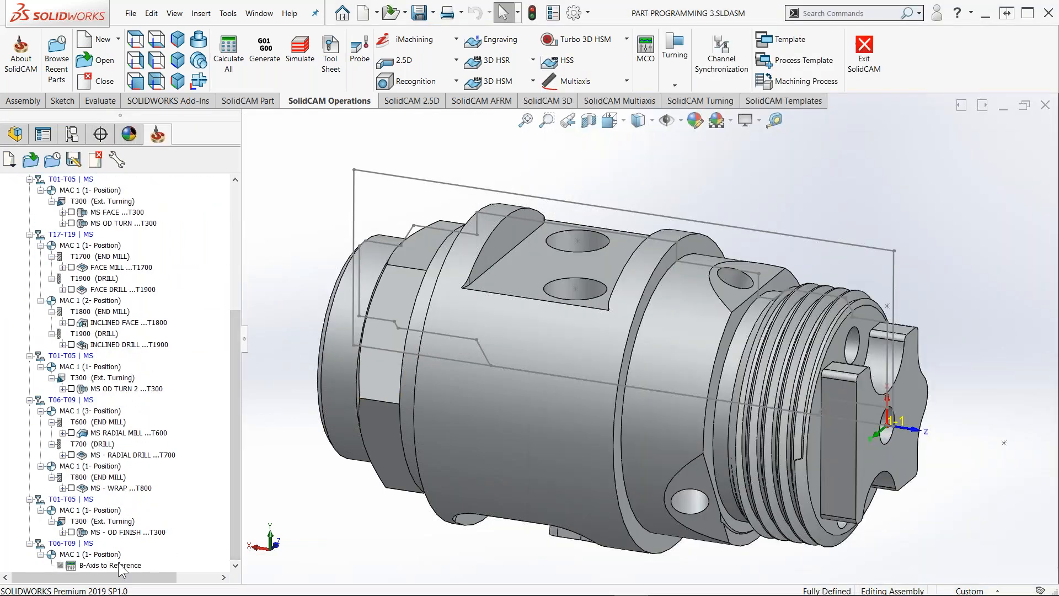
left_click(647, 55)
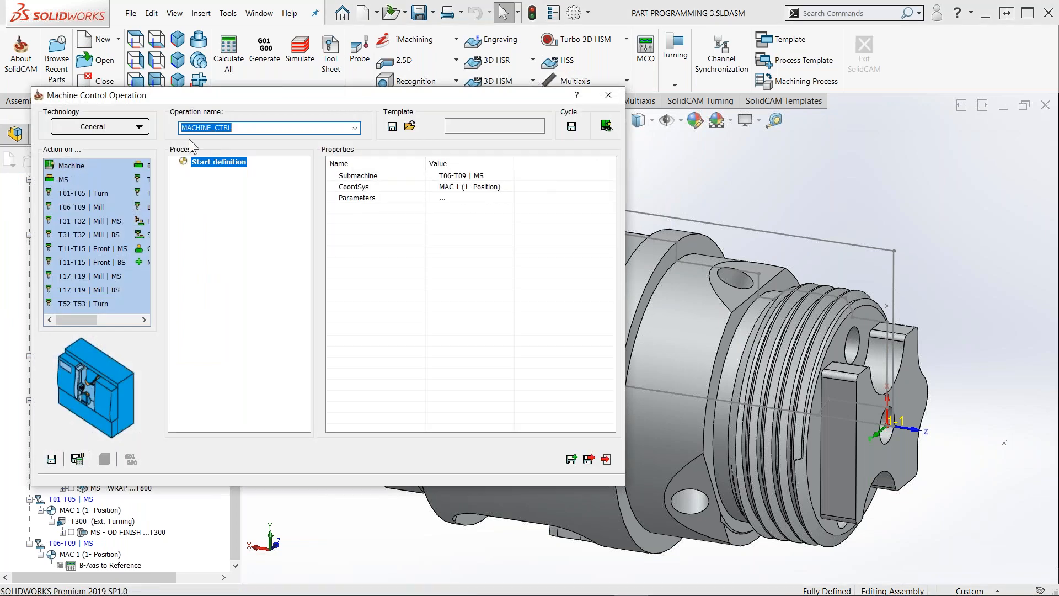
left_click(139, 128)
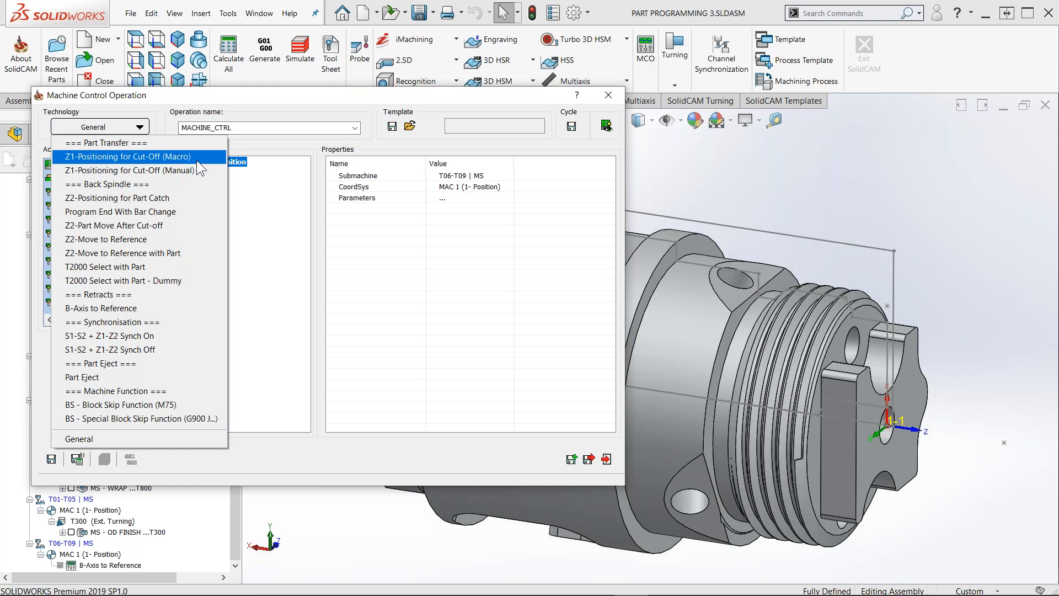
left_click(197, 161)
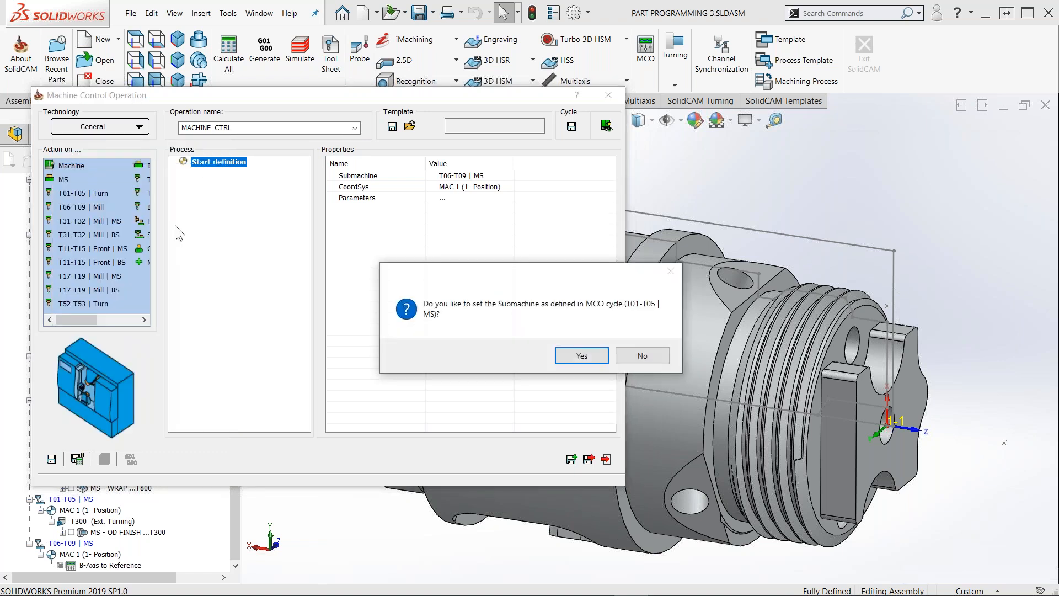
left_click_drag(500, 272, 373, 257)
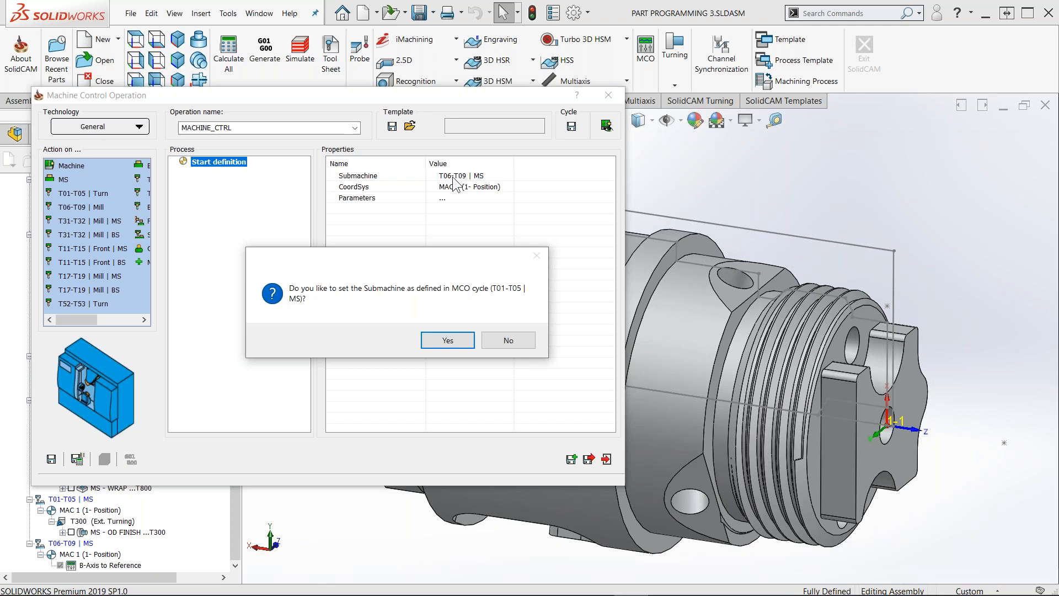
left_click(448, 340)
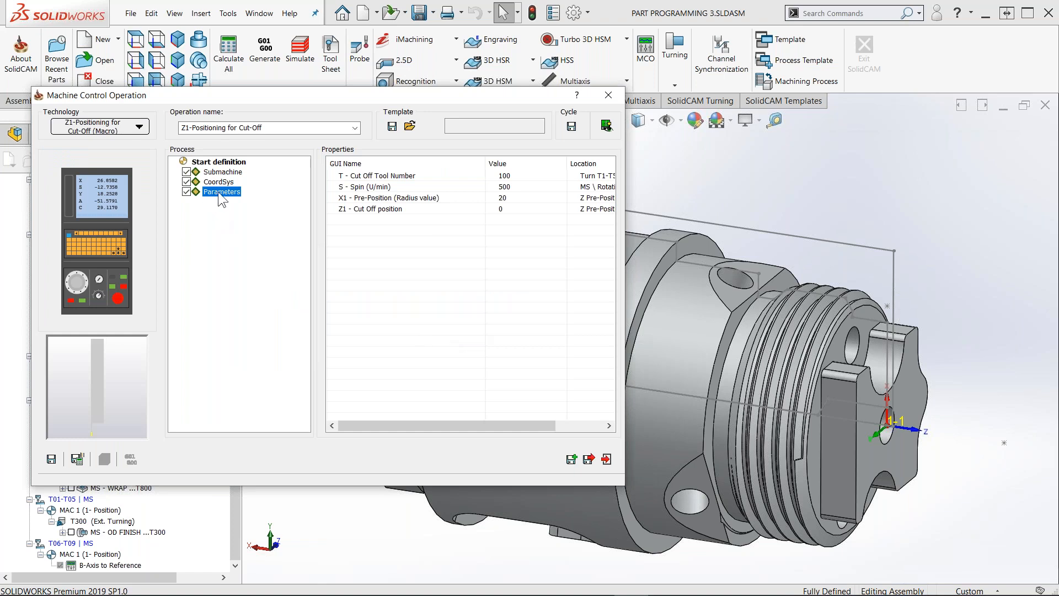
Examine the turning tool block and main spindle in the machine preview alongside the Z1-Positioning for Cut-Off parameters
left_click_drag(425, 95, 405, 91)
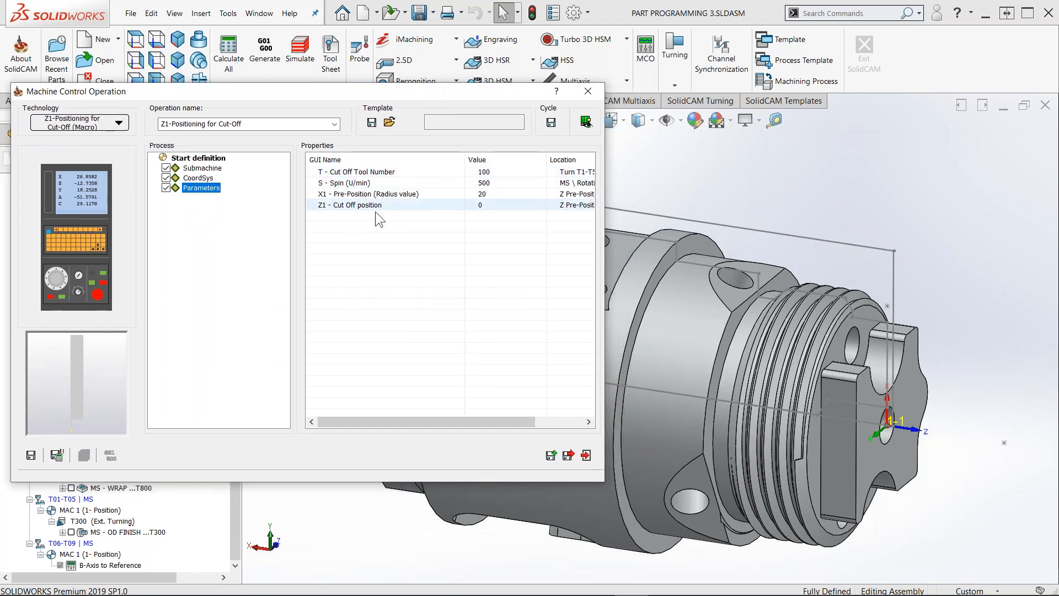
left_click(586, 126)
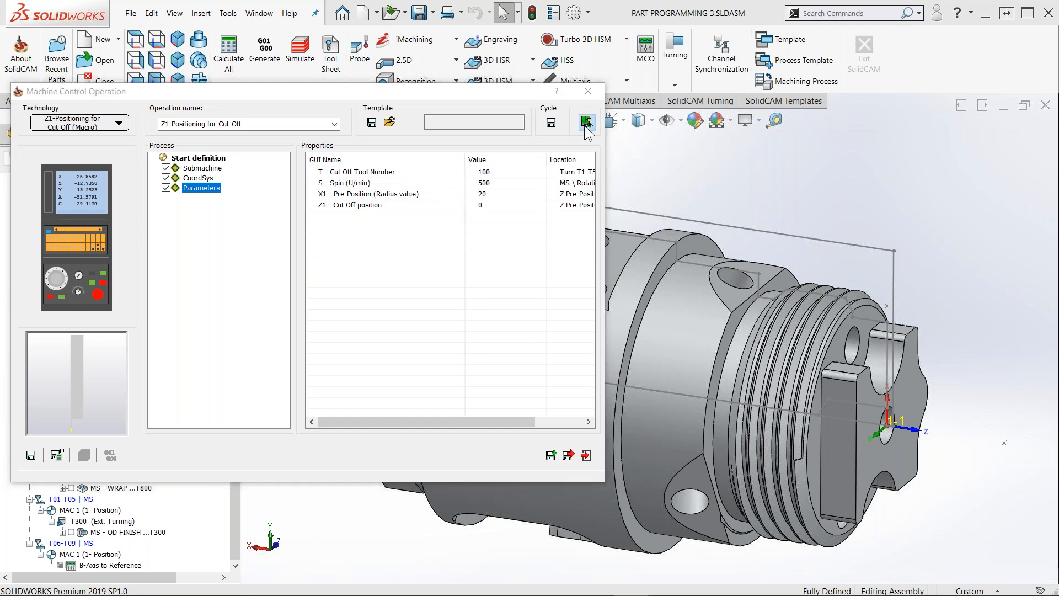
left_click_drag(328, 114, 1051, 142)
scroll(803, 312, "up", 4)
middle_click_drag(818, 308, 736, 310)
scroll(822, 271, "up", 4)
scroll(822, 271, "up", 2)
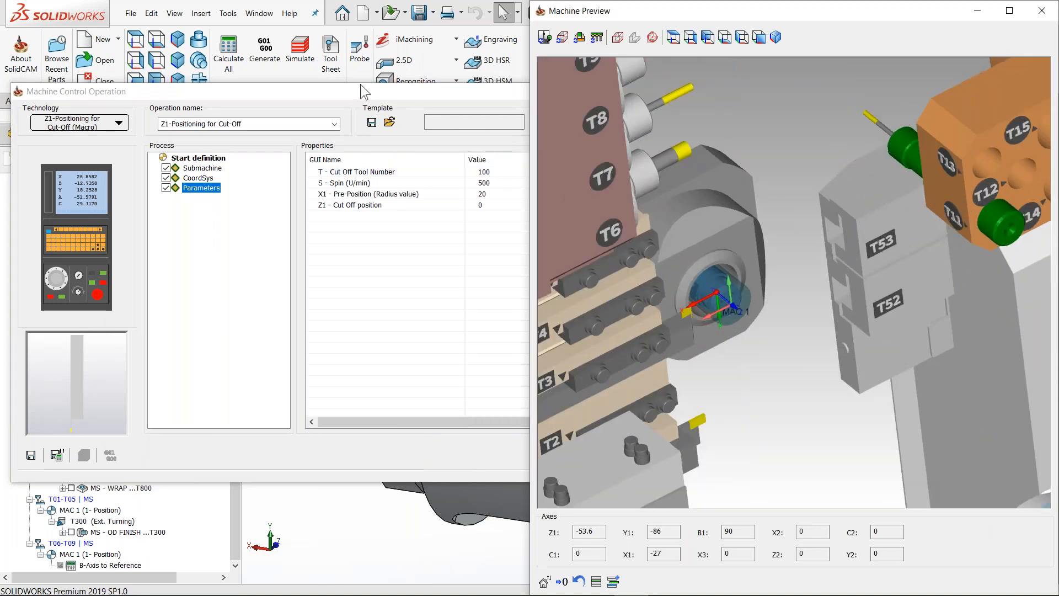
left_click_drag(358, 95, 239, 110)
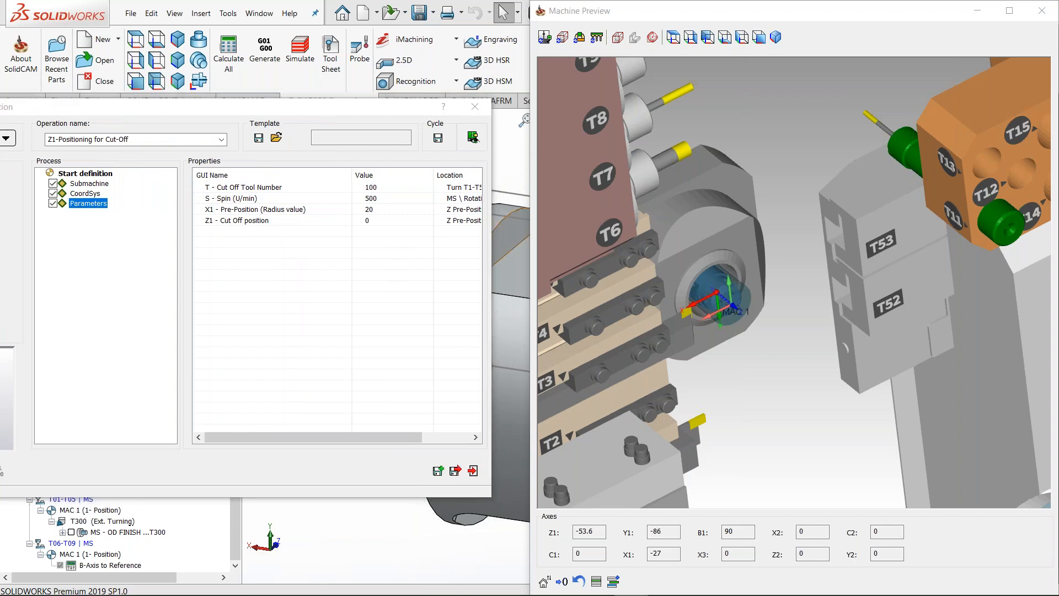
Examine the cut-off tool in the T1 holder of the machine preview for the T - Cut Off Tool Number parameter
middle_click_drag(598, 397, 695, 353, "ctrl")
scroll(695, 353, "up", 1)
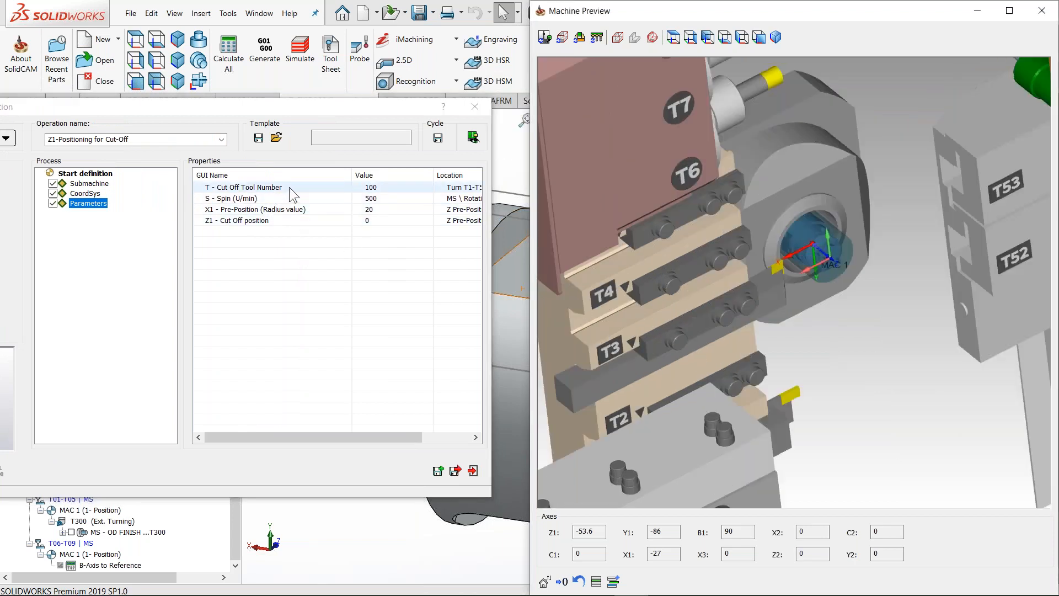
left_click(289, 188)
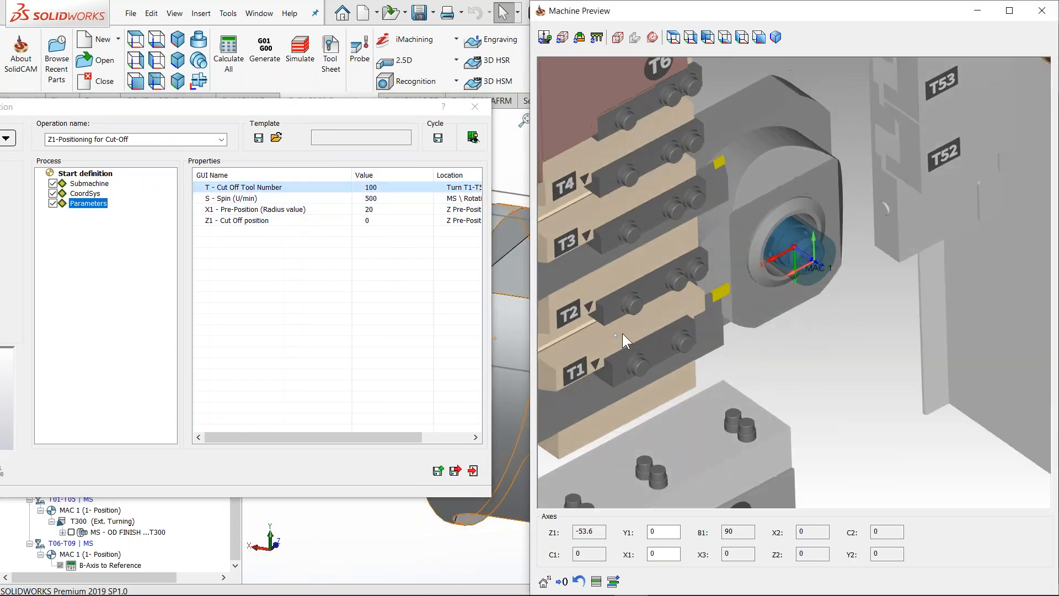
scroll(622, 333, "down", 4)
scroll(676, 281, "up", 1)
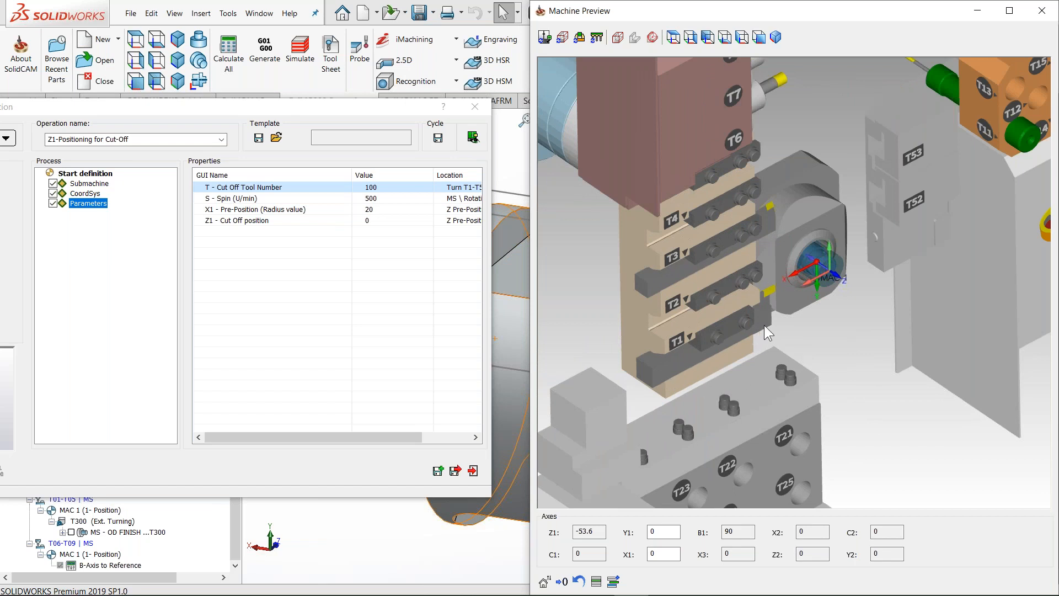
scroll(763, 326, "up", 2)
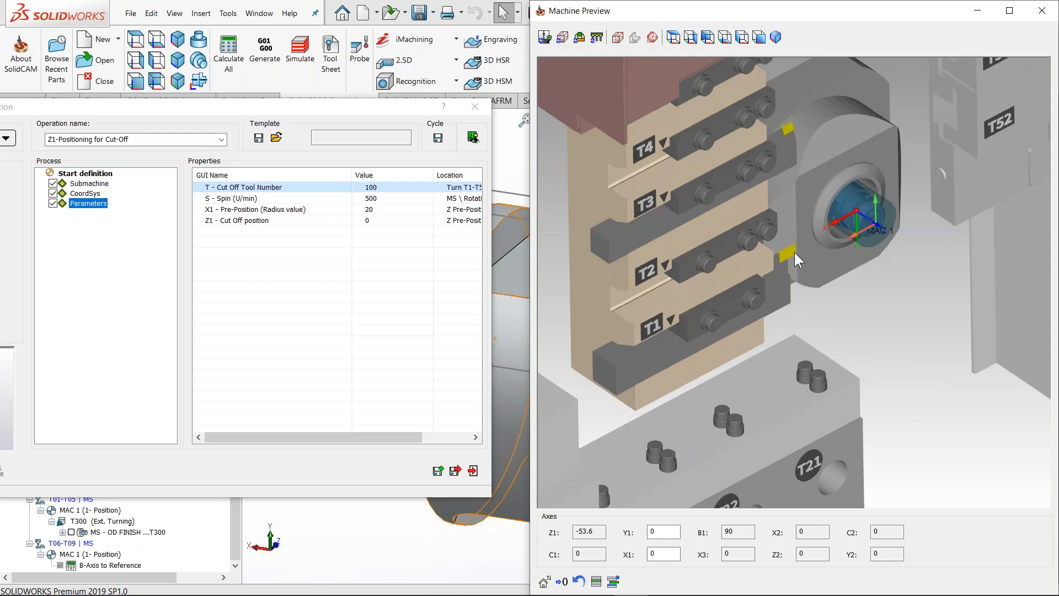
Set the S - Spin parameter of the Z1-Positioning for Cut-Off operation to 2500 U/min
left_click(378, 200)
type("0")
key("Return")
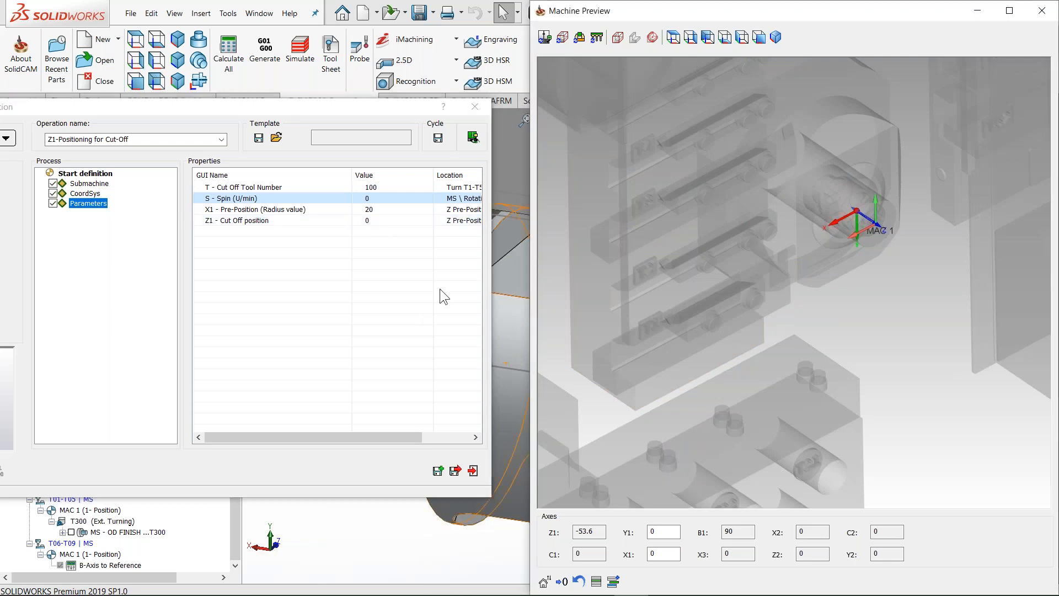
left_click(379, 198)
type("2500")
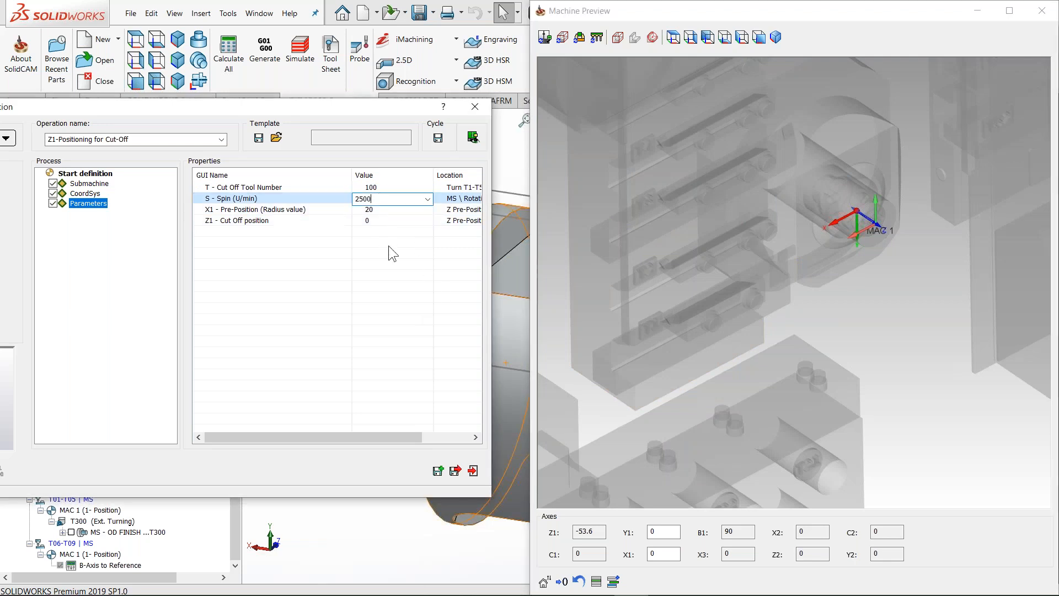
key("Return")
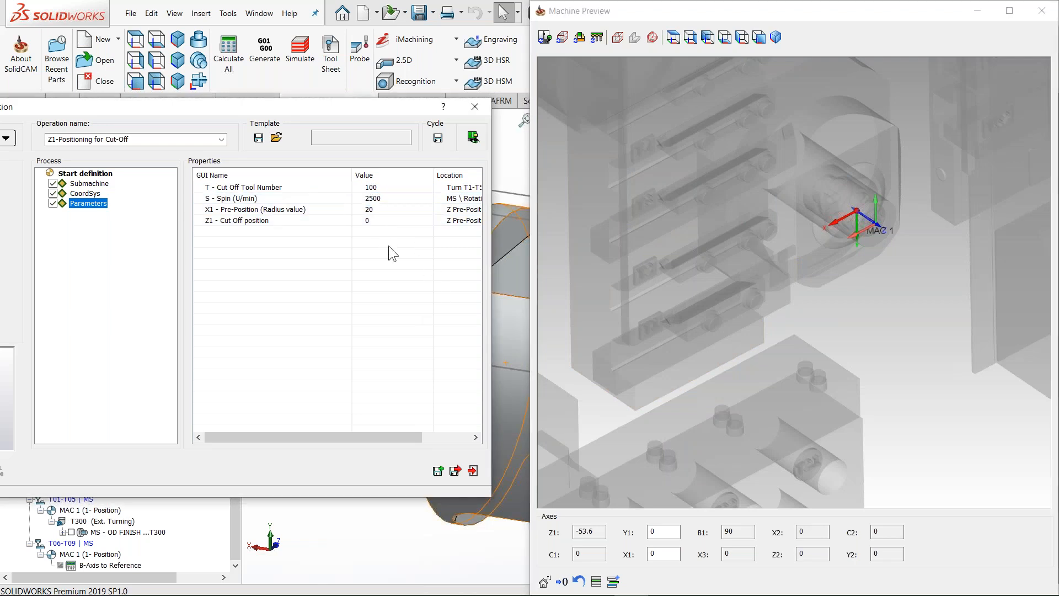
Examine the cut-off tool's X1 pre-position relative to the main spindle in the machine preview
left_click(270, 212)
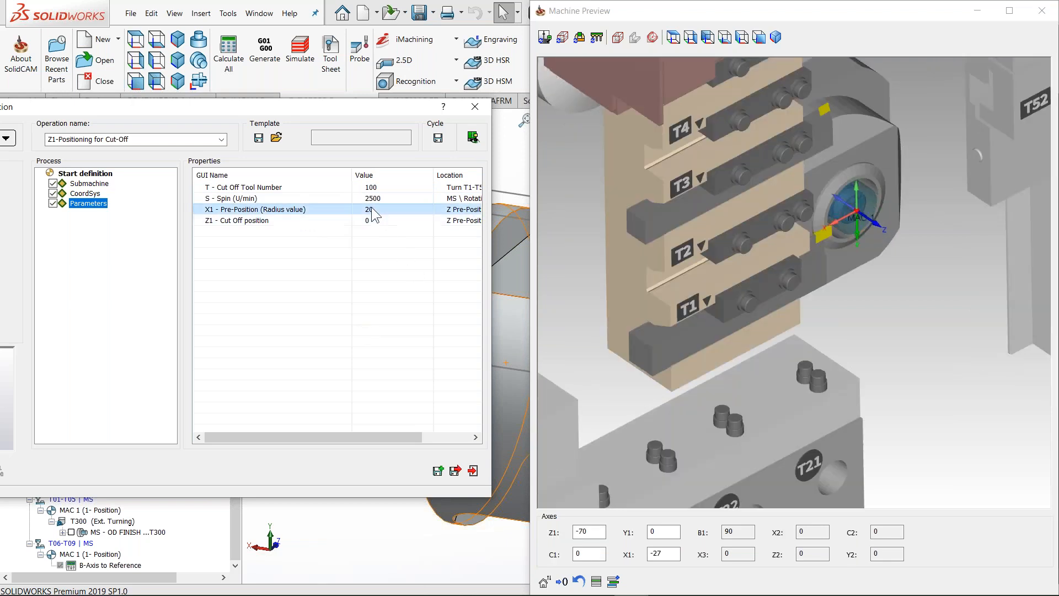
scroll(843, 220, "up", 5)
middle_click_drag(804, 274, 810, 278)
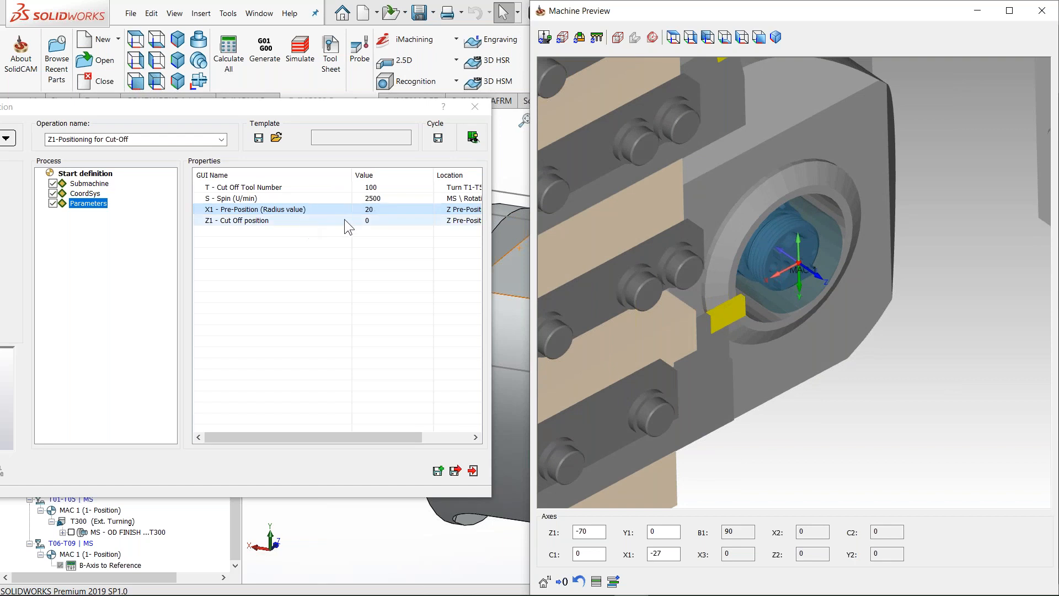
Define the Z1 cut-off position by picking the sketch corner point at the part's rear end, giving Z -45.5
left_click_drag(798, 12, 898, 249)
left_click_drag(361, 110, 172, 150)
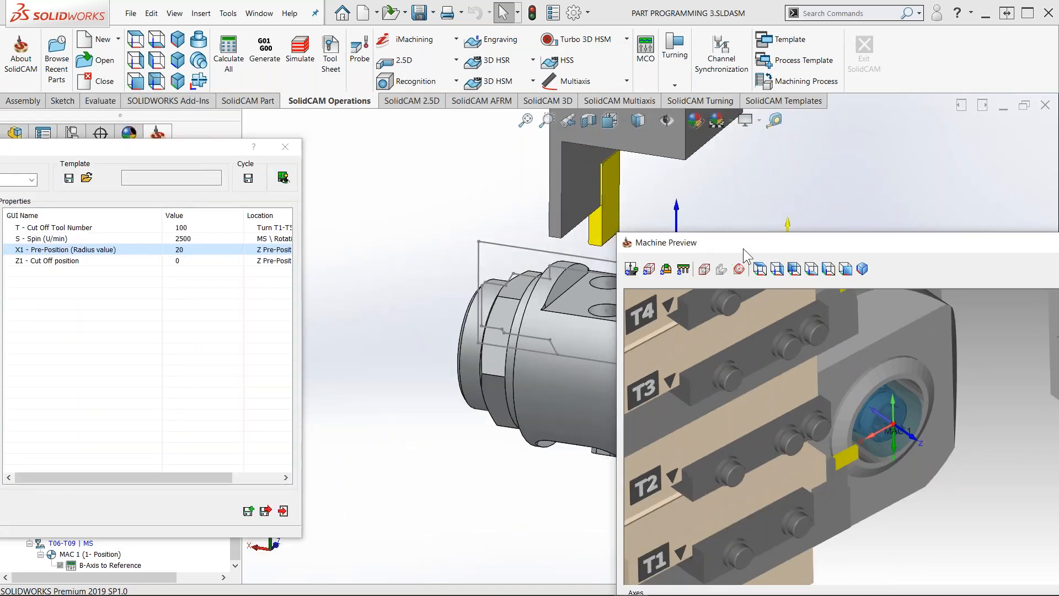
left_click_drag(743, 248, 959, 265)
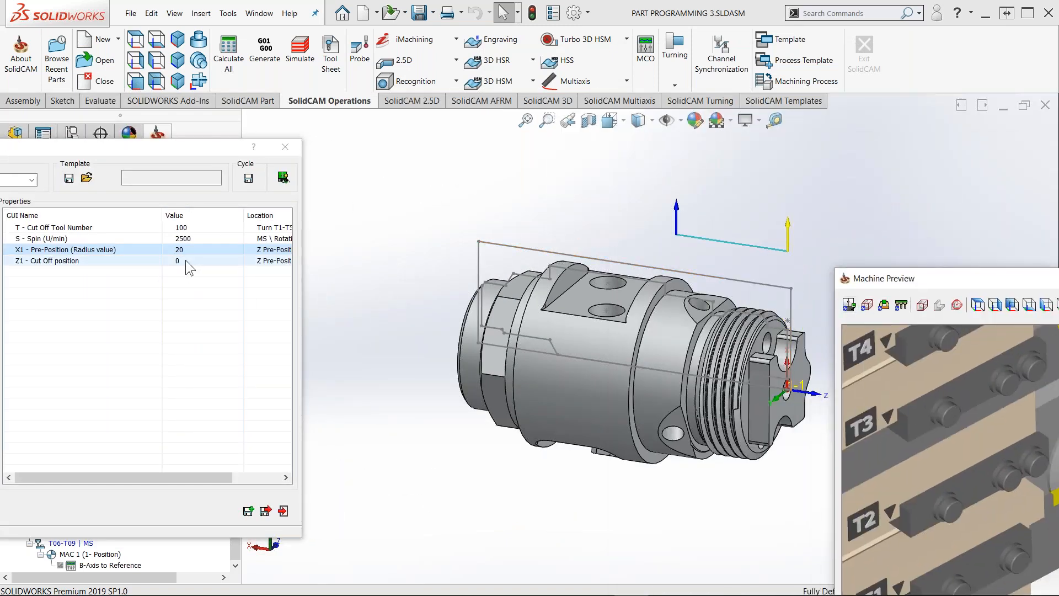
middle_click_drag(805, 319, 816, 262)
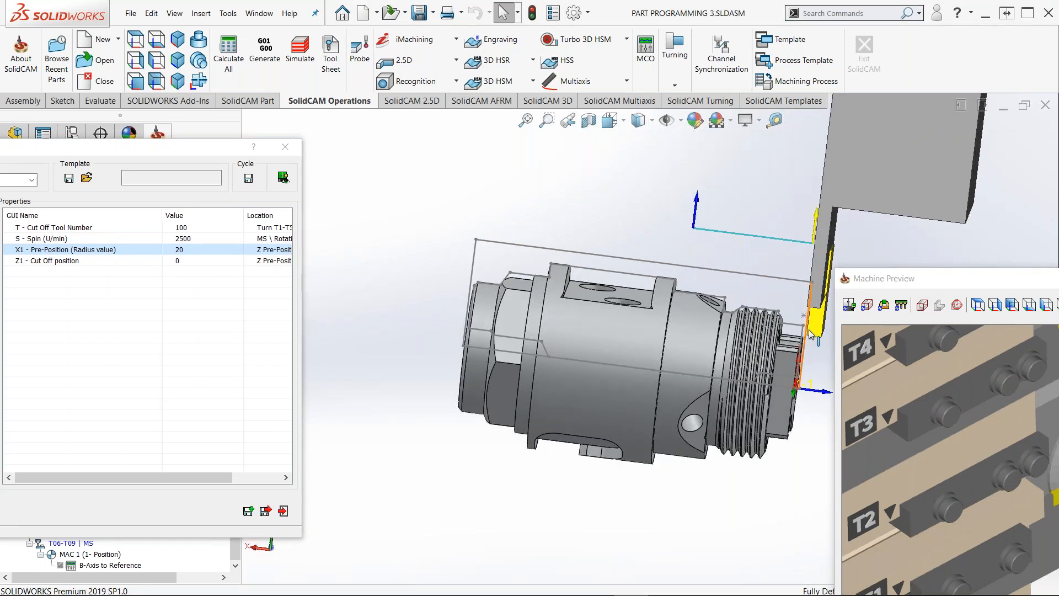
left_click_drag(164, 150, 304, 126)
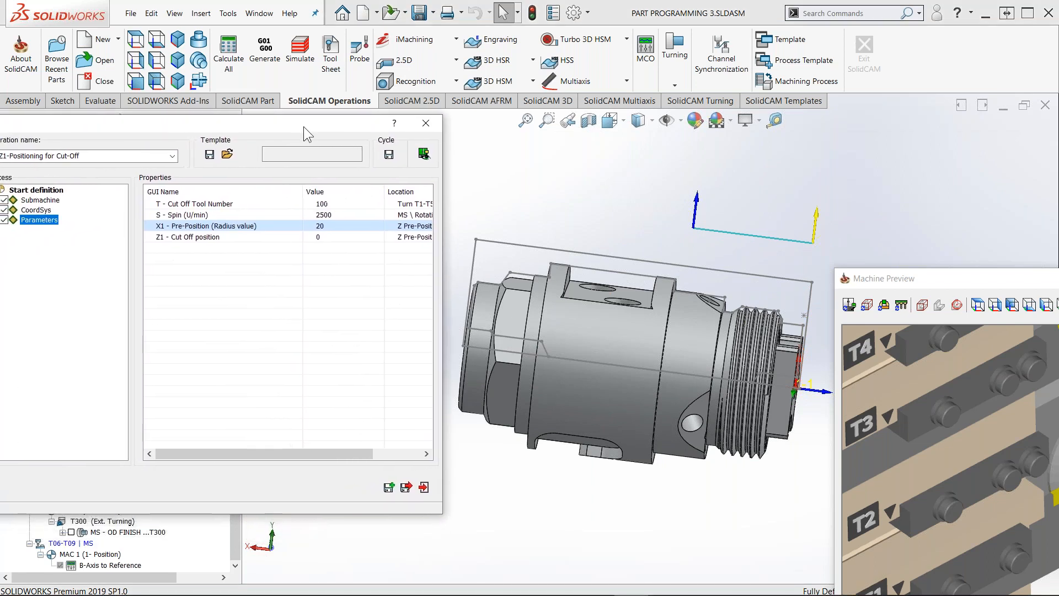
right_click(318, 237)
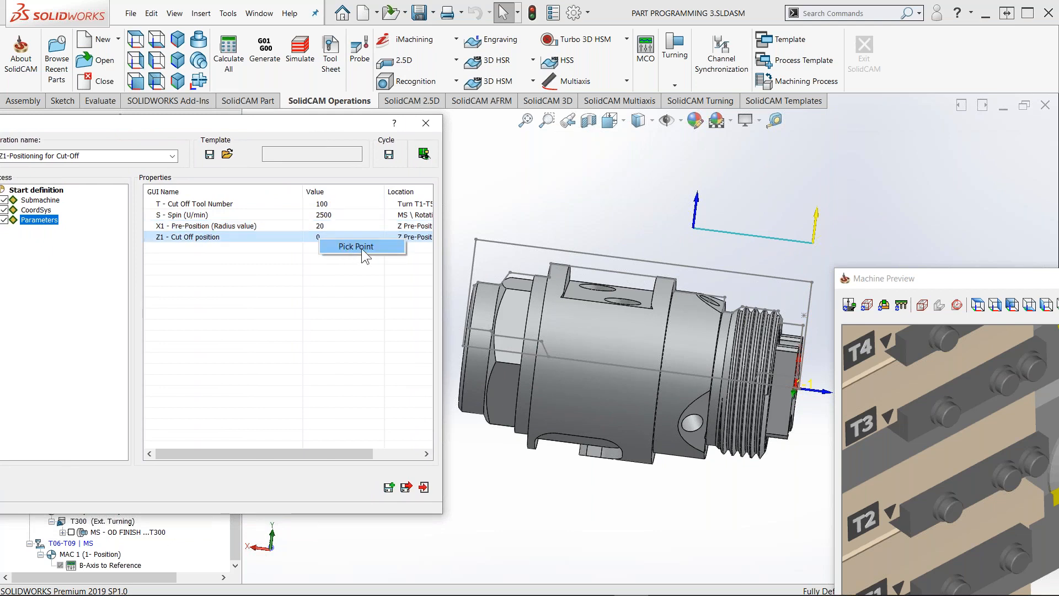
left_click(359, 247)
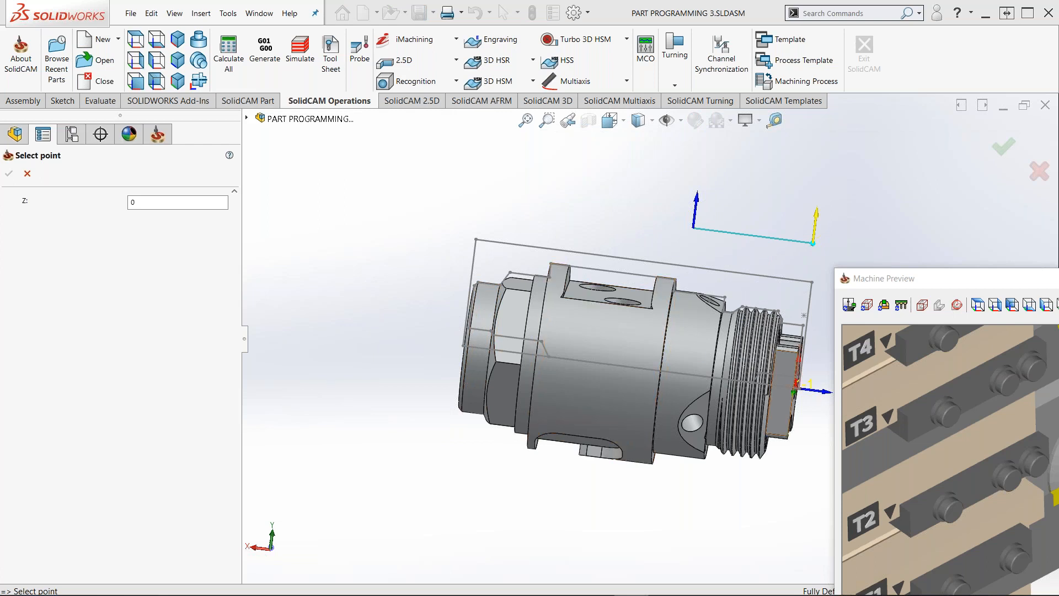
scroll(480, 306, "down", 5)
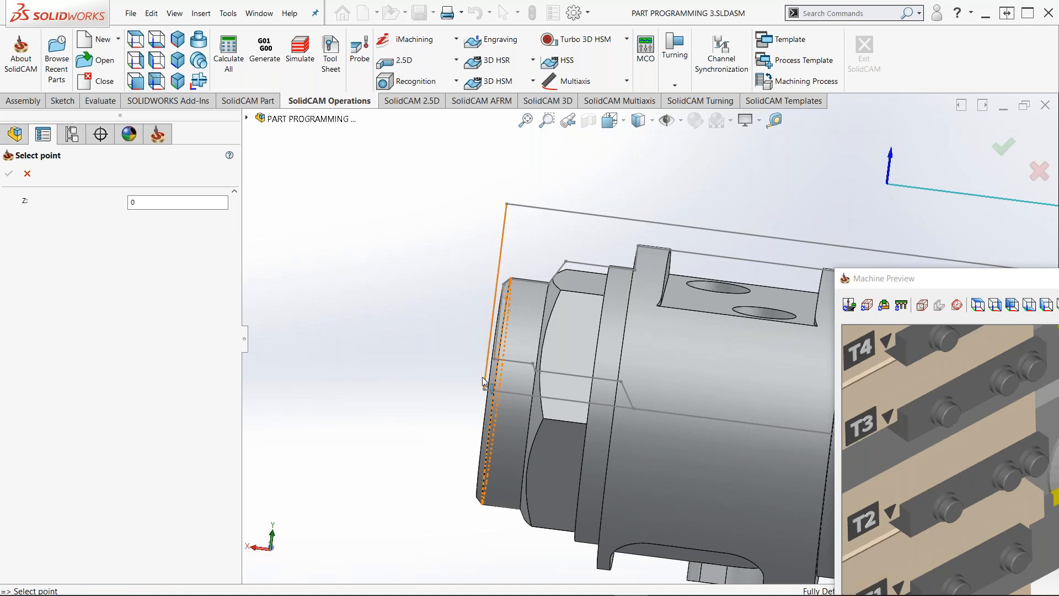
left_click(506, 205)
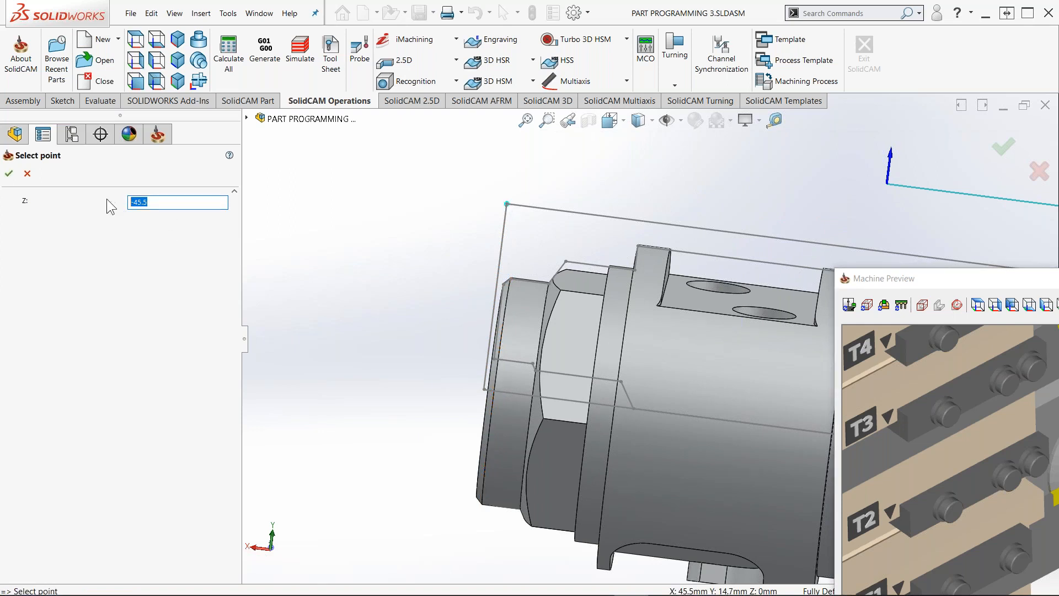
left_click(9, 173)
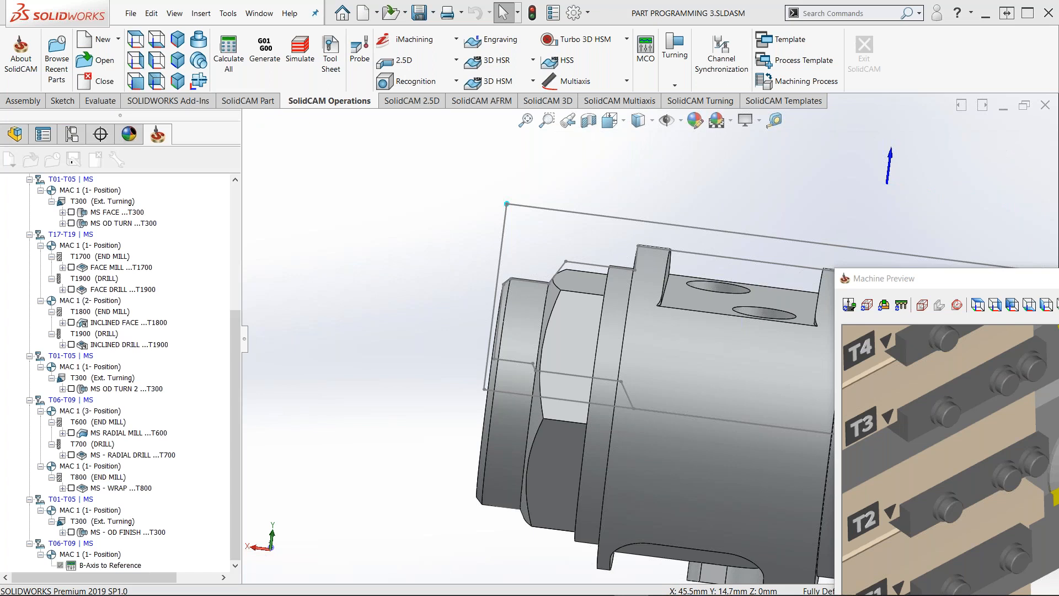
Inspect the cut-off insert against the rear end of the part in the machine preview
left_click_drag(960, 280, 718, 174)
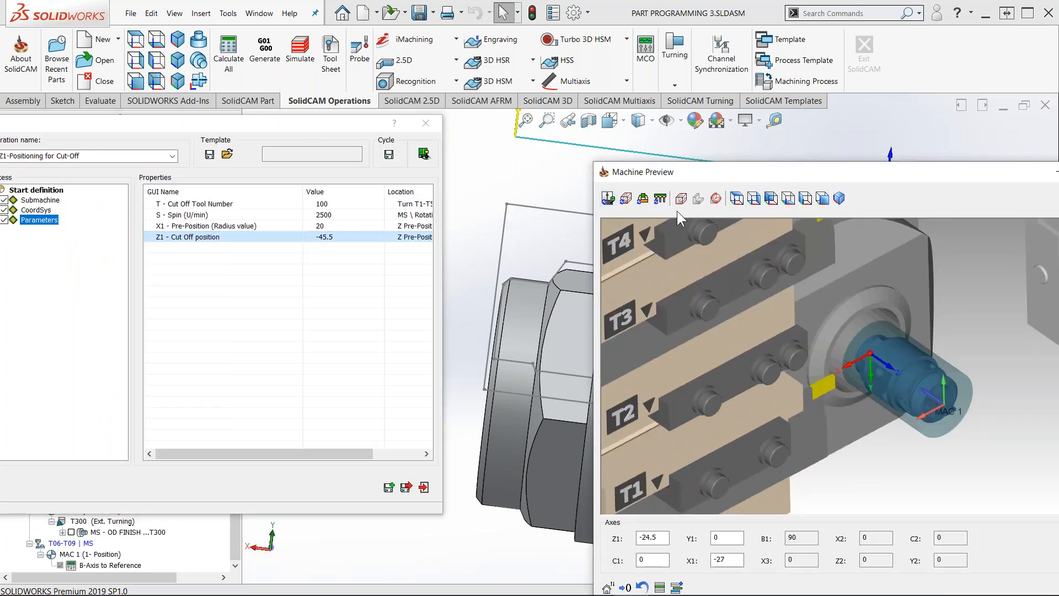
left_click_drag(797, 171, 1057, 194)
scroll(716, 306, "up", 5)
scroll(757, 254, "down", 3)
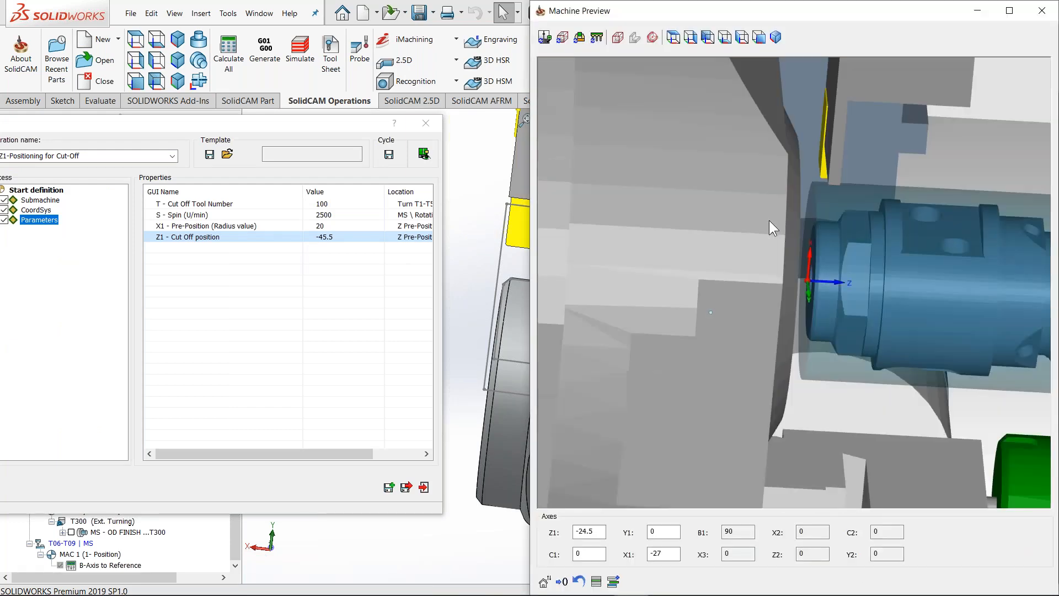
scroll(837, 188, "up", 2)
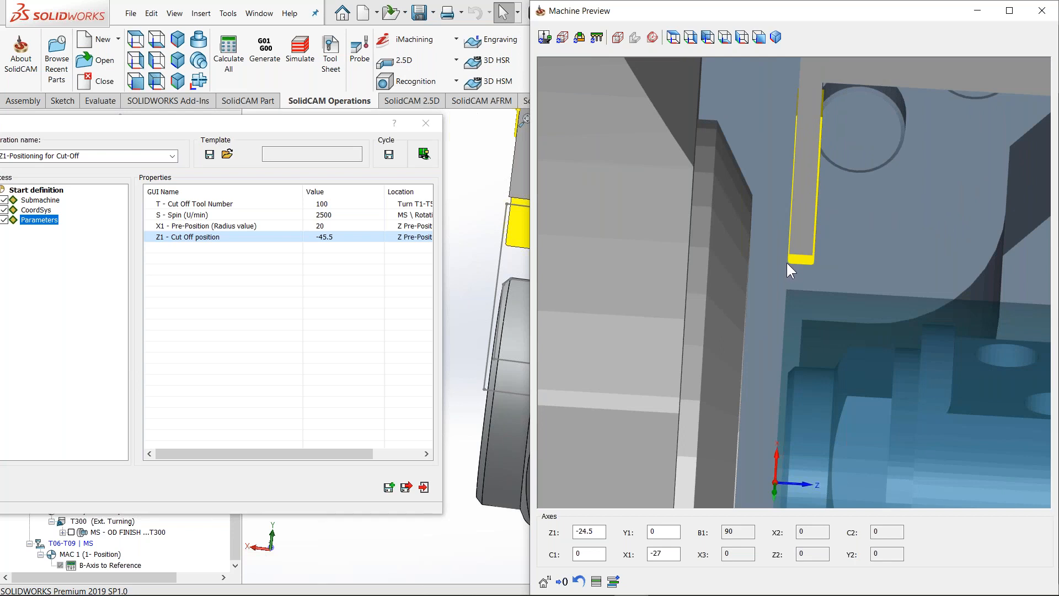
Set the Z1 cut-off position to -47.5 and check the cut-off tool against the part in the machine preview
left_click(329, 239)
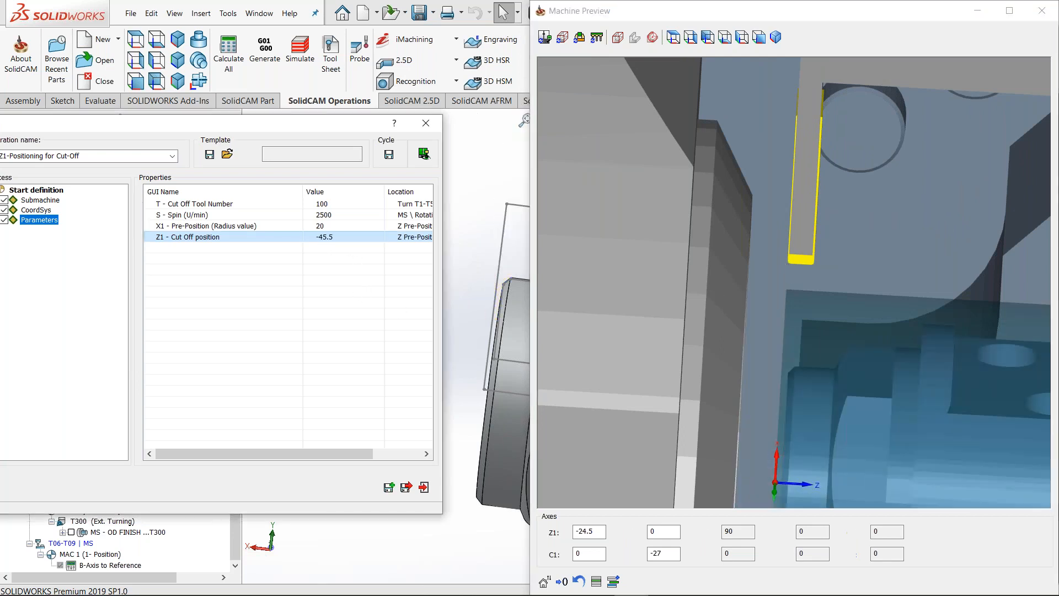
left_click(323, 239)
left_click_drag(318, 242, 314, 242)
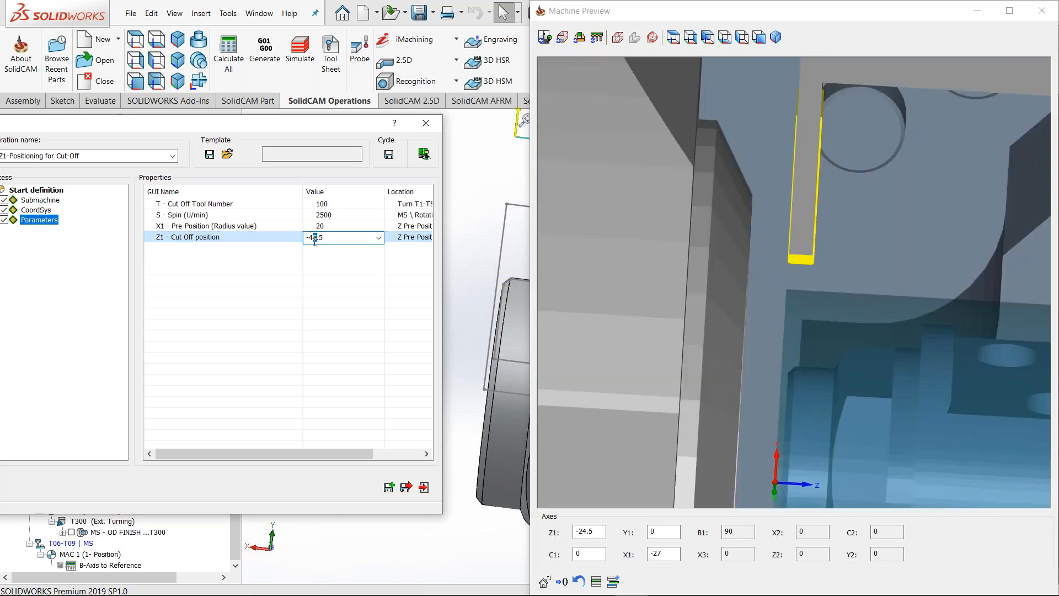
type("7")
key("Return")
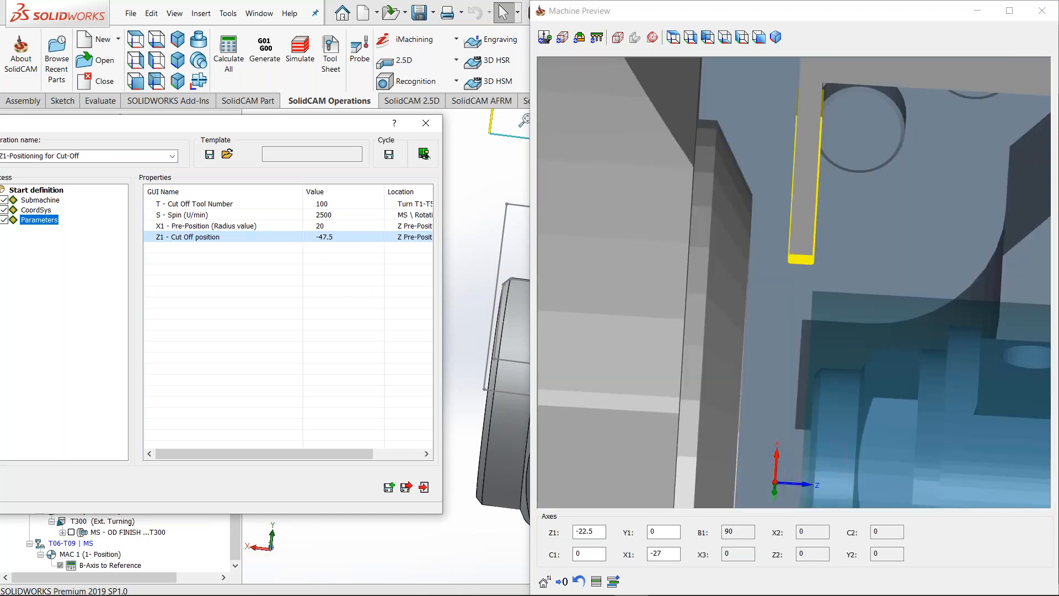
left_click(872, 277)
scroll(872, 277, "down", 6)
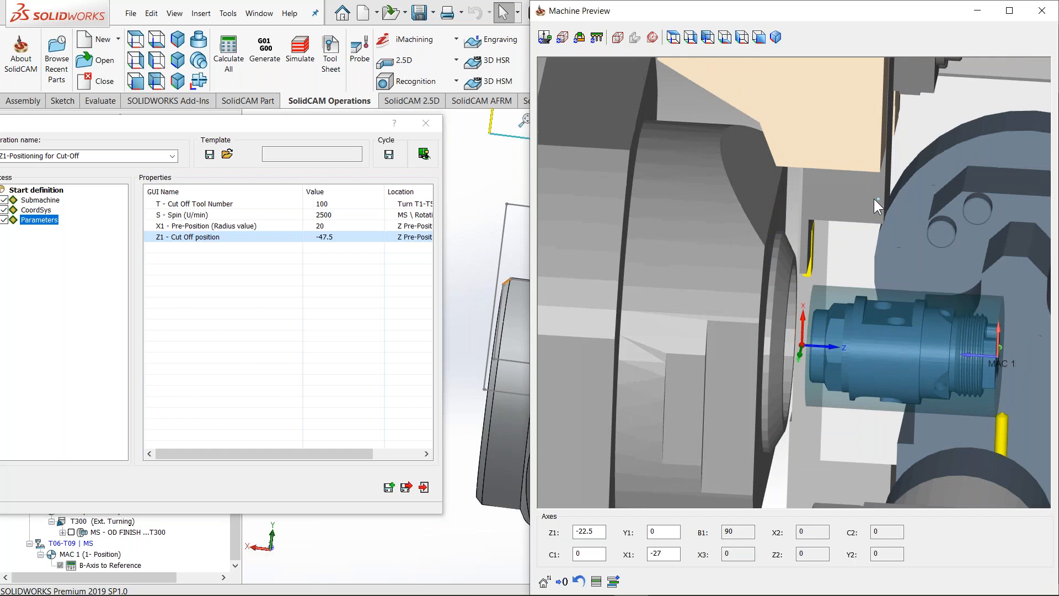
middle_click_drag(867, 201, 866, 202)
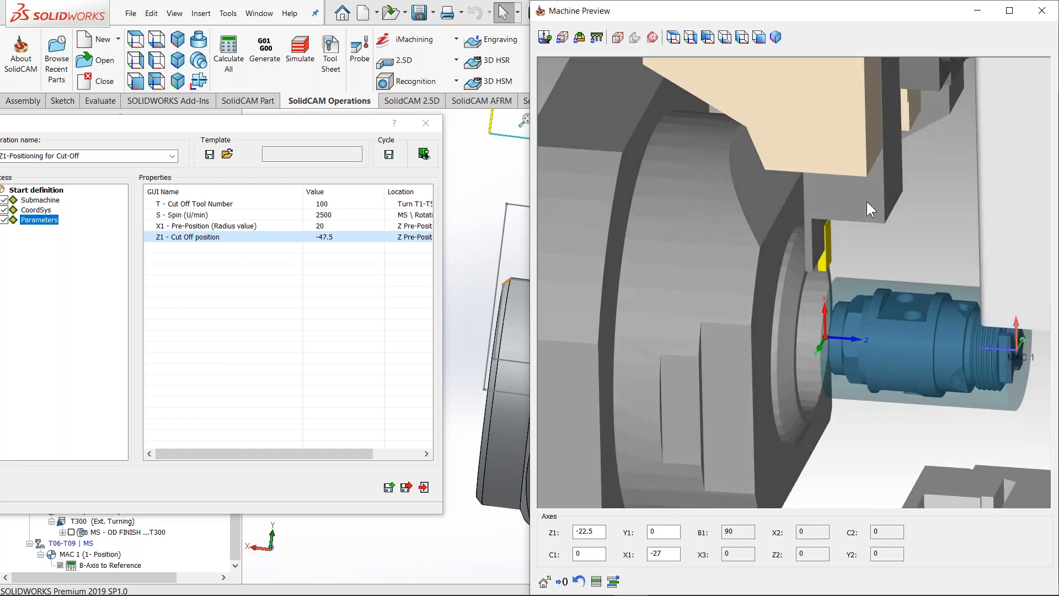
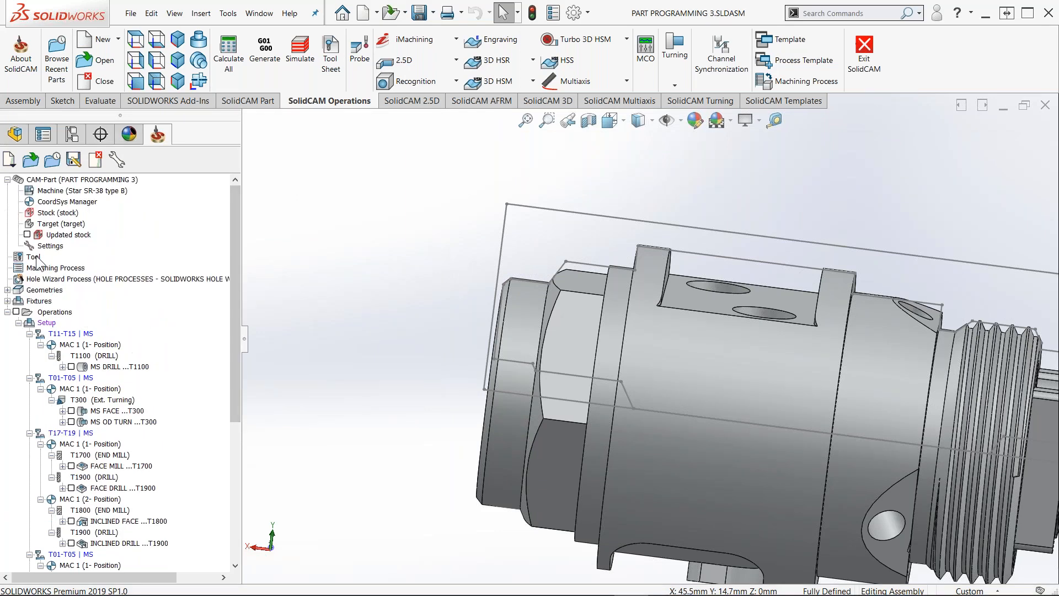
Open the part tool table and display the mounting of cut-off tool 100 close up on the T01-T05 turret
left_click(35, 257)
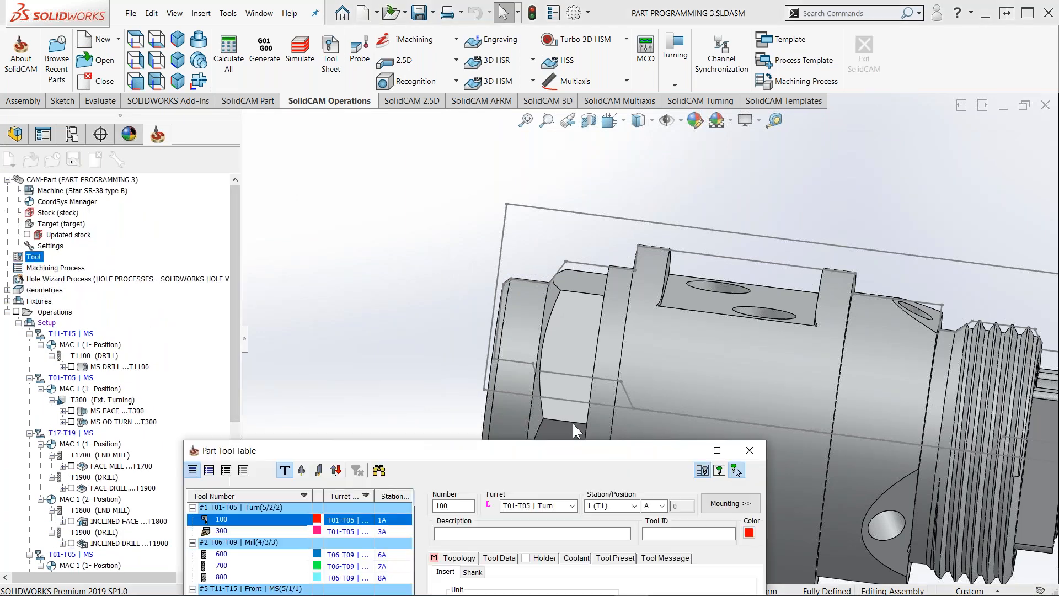
left_click_drag(584, 422, 338, 83)
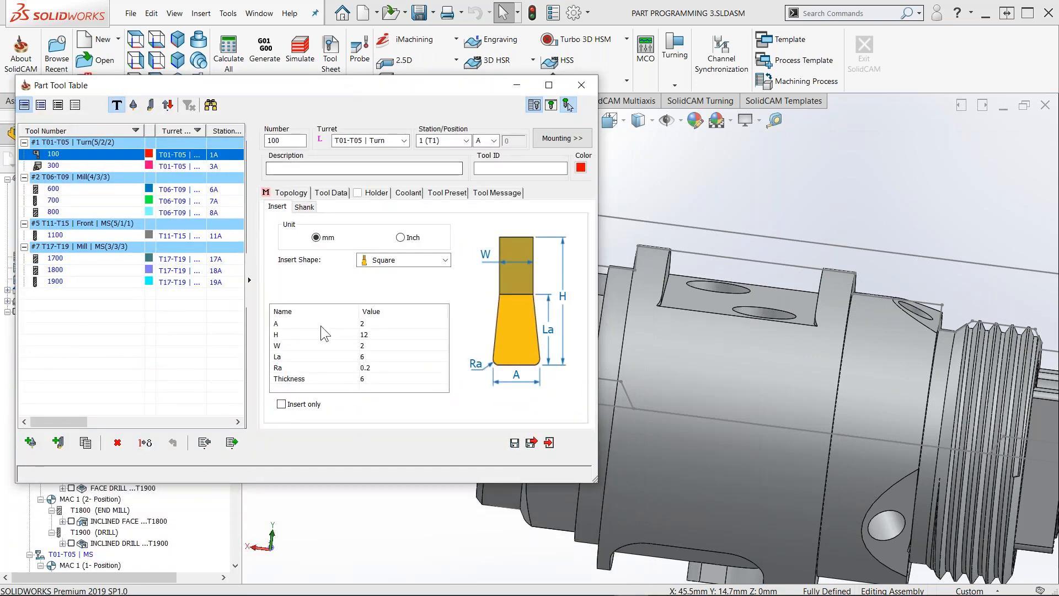
left_click(565, 139)
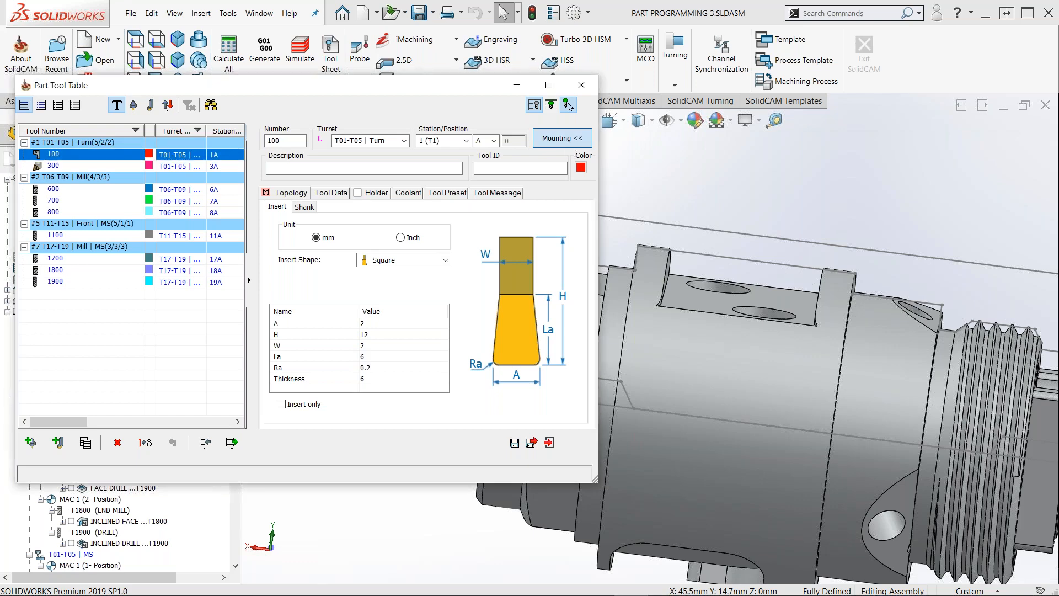
left_click(35, 506)
left_click_drag(901, 150, 1058, 144)
scroll(722, 316, "up", 8)
scroll(810, 320, "up", 5)
mouse_move(745, 270)
middle_mouse_down()
mouse_move(729, 269)
mouse_move(727, 247)
mouse_move(729, 267)
middle_mouse_up()
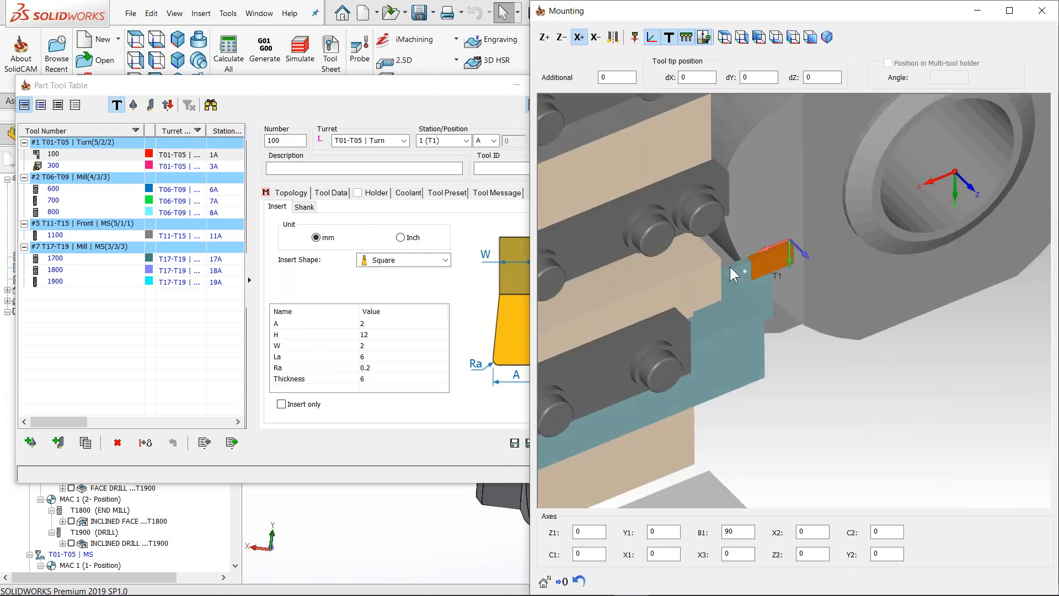
Set the cutting direction of tool 100's shank to L
left_click(411, 81)
left_click(304, 207)
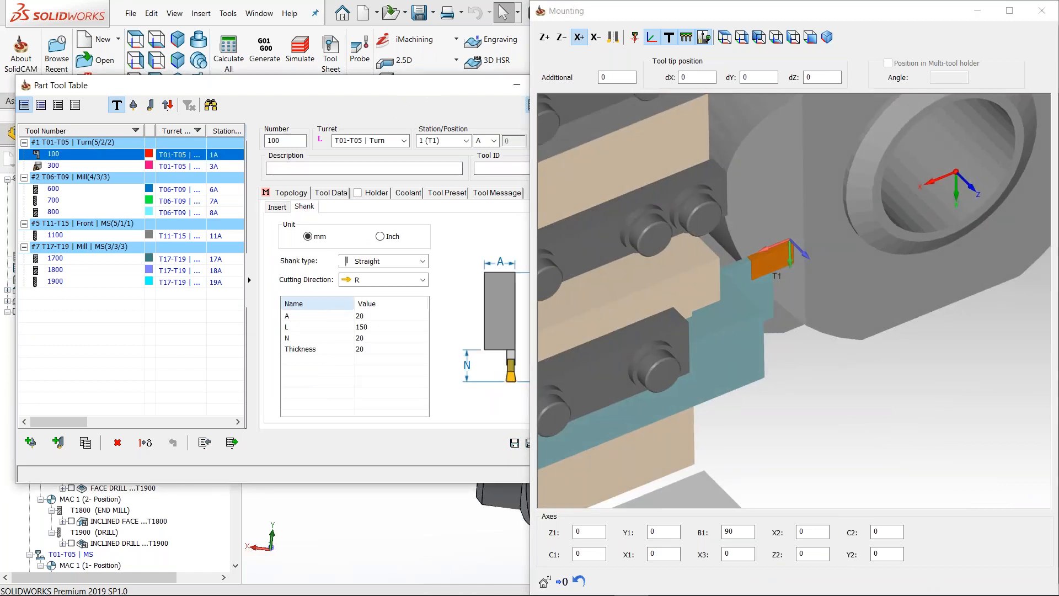
left_click(367, 280)
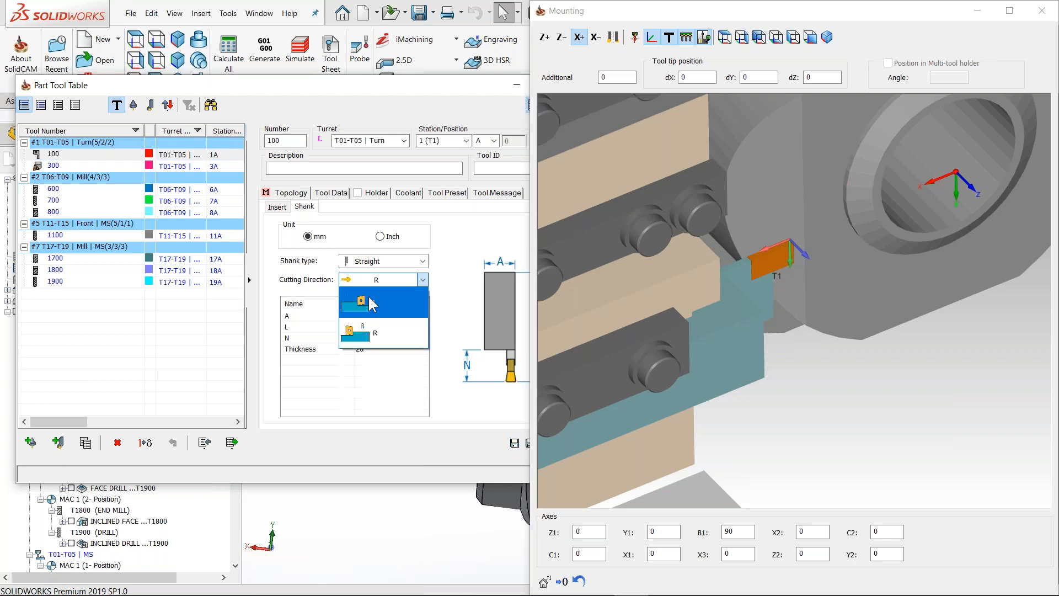
left_click(371, 301)
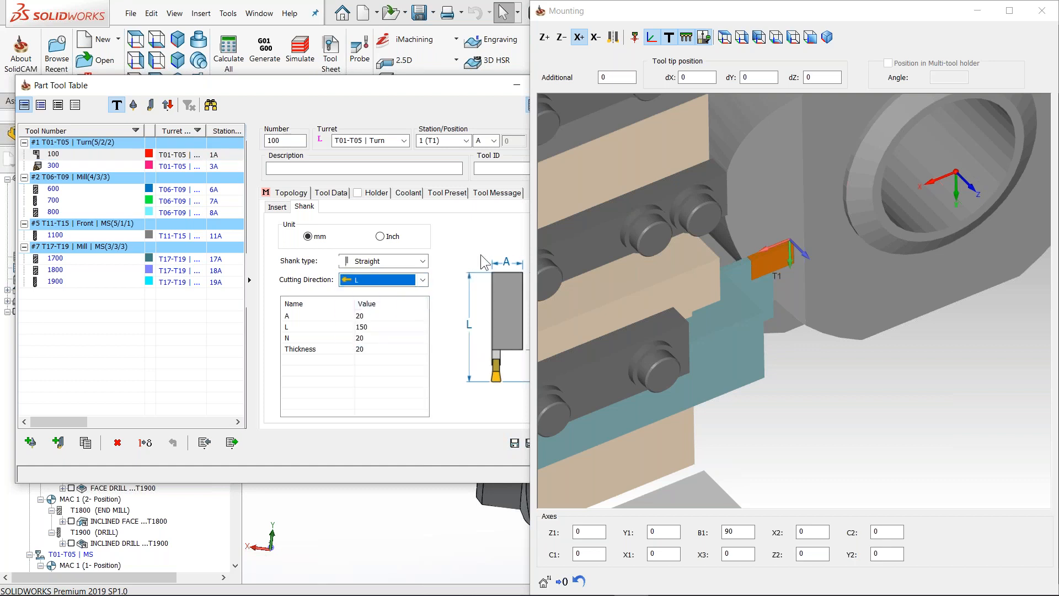
Set the tool tip position dZ of tool 100's mounting to 13
left_click(822, 78)
scroll(822, 77, "down", 1)
scroll(822, 77, "up", 12)
scroll(821, 77, "up", 2)
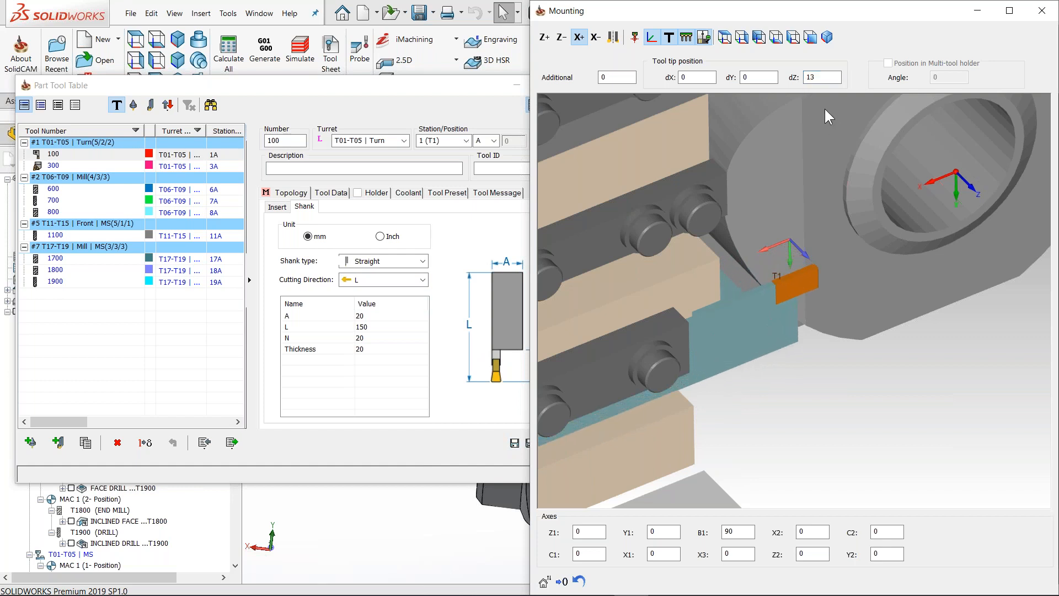
Set the tool tip position dZ of tool 100's mounting to 20, check the tool on the turret, and leave the part tool table
type("20")
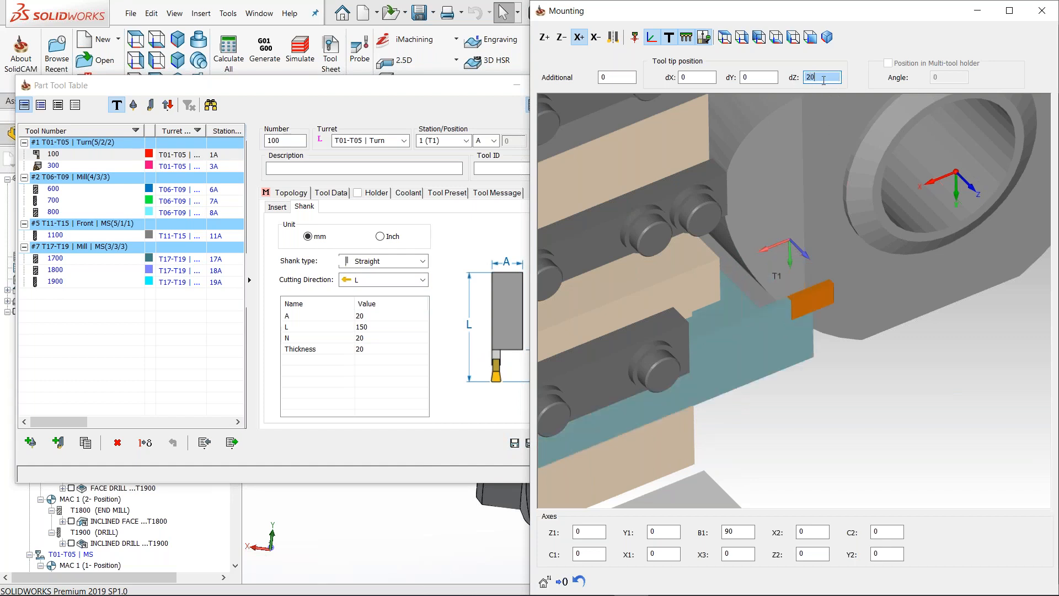
scroll(728, 355, "down", 3)
middle_click_drag(729, 355, 719, 329)
scroll(789, 319, "up", 3)
middle_click_drag(789, 320, 783, 351)
scroll(769, 332, "up", 3)
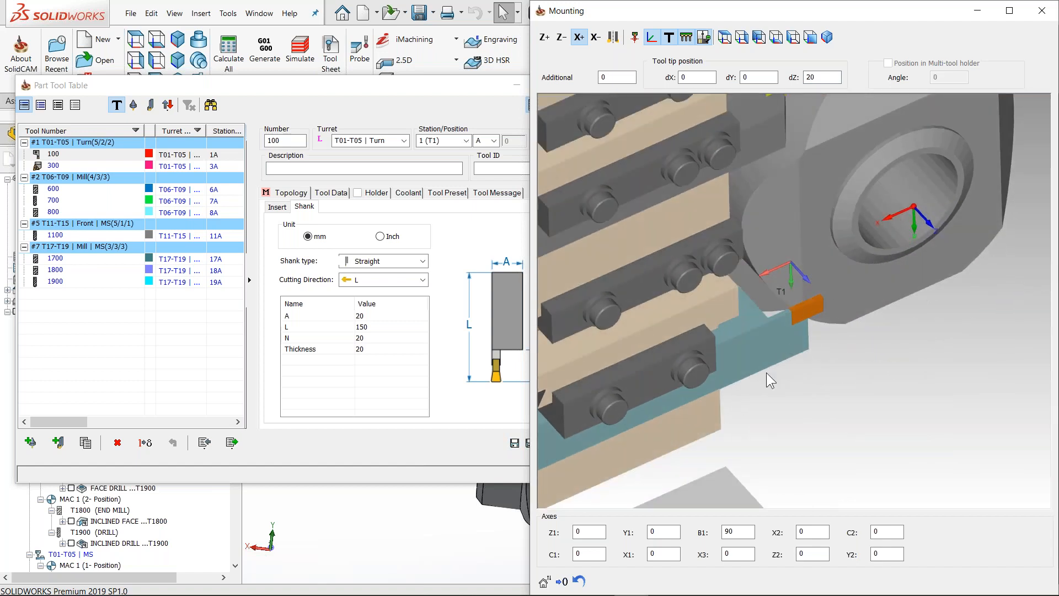
left_click(1040, 15)
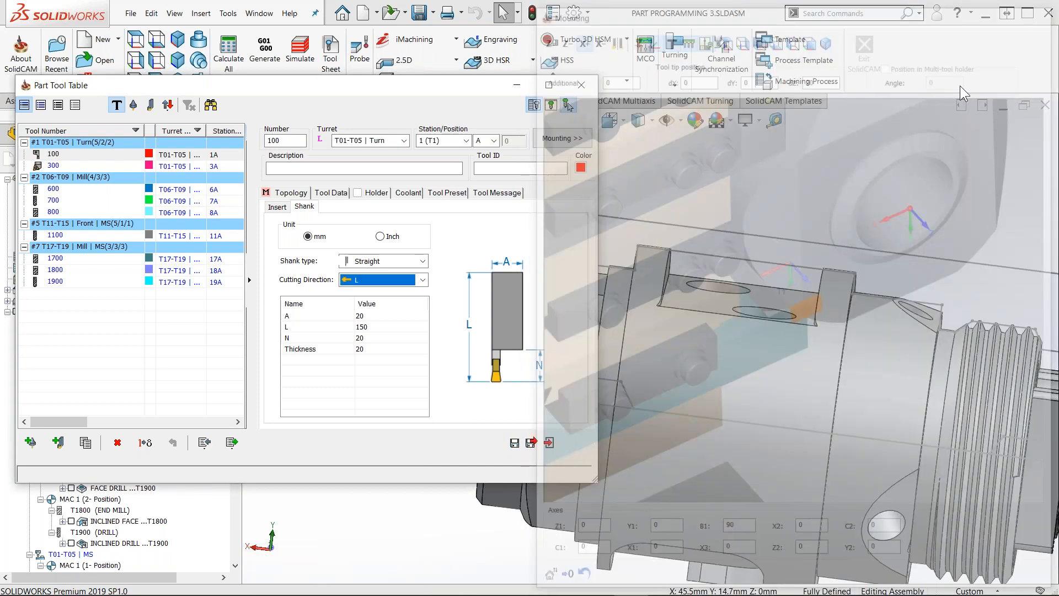
left_click(579, 443)
Reopen the Z1-Positioning for Cut-Off operation and examine the cut-off tool against the part in the machine preview
left_click_drag(231, 320, 233, 458)
right_click(100, 564)
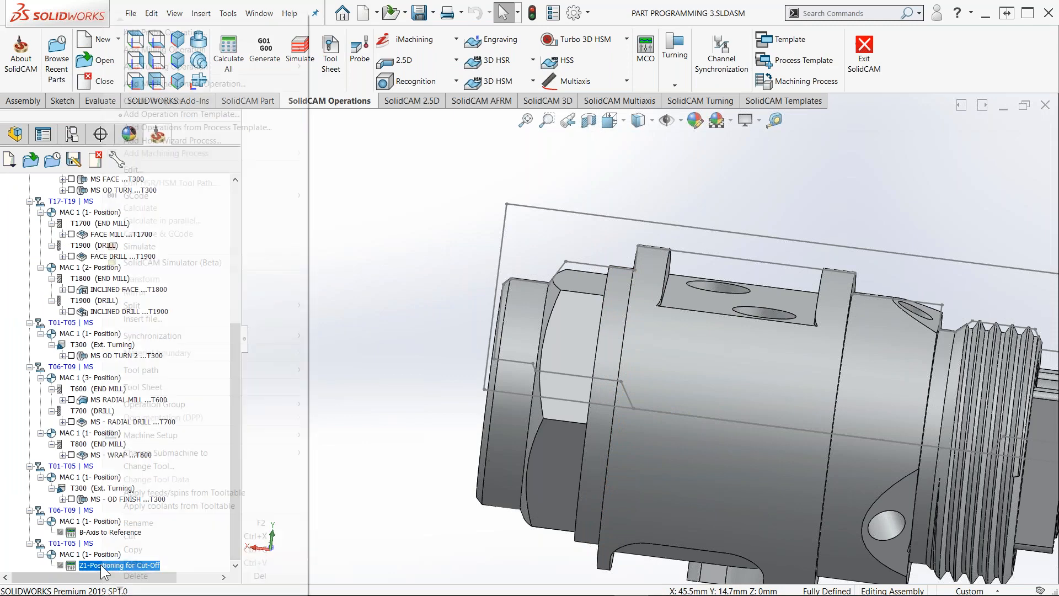
left_click(167, 170)
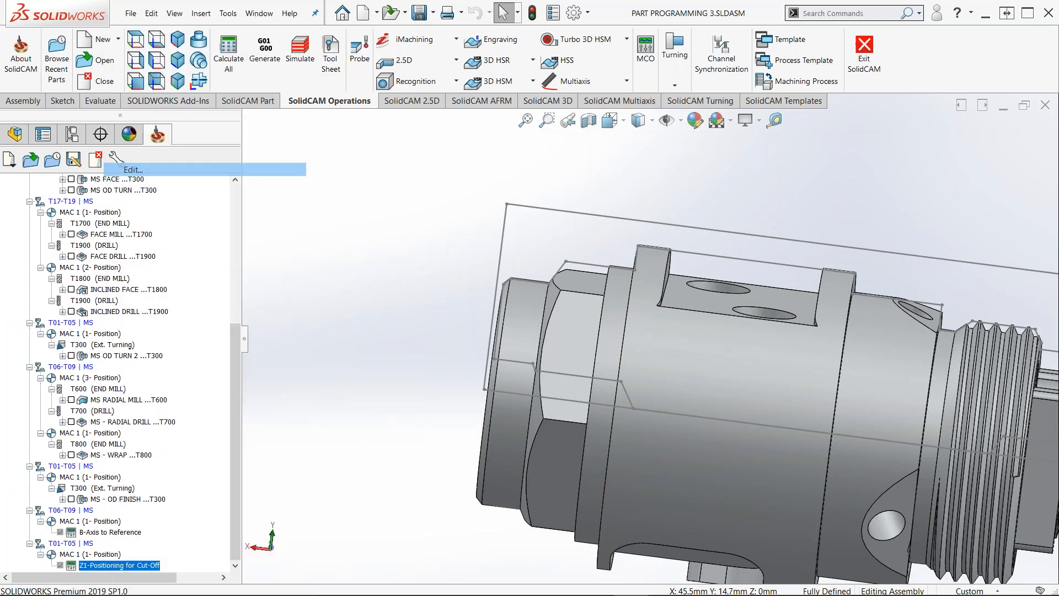
left_click(492, 150)
left_click_drag(833, 171, 1057, 91)
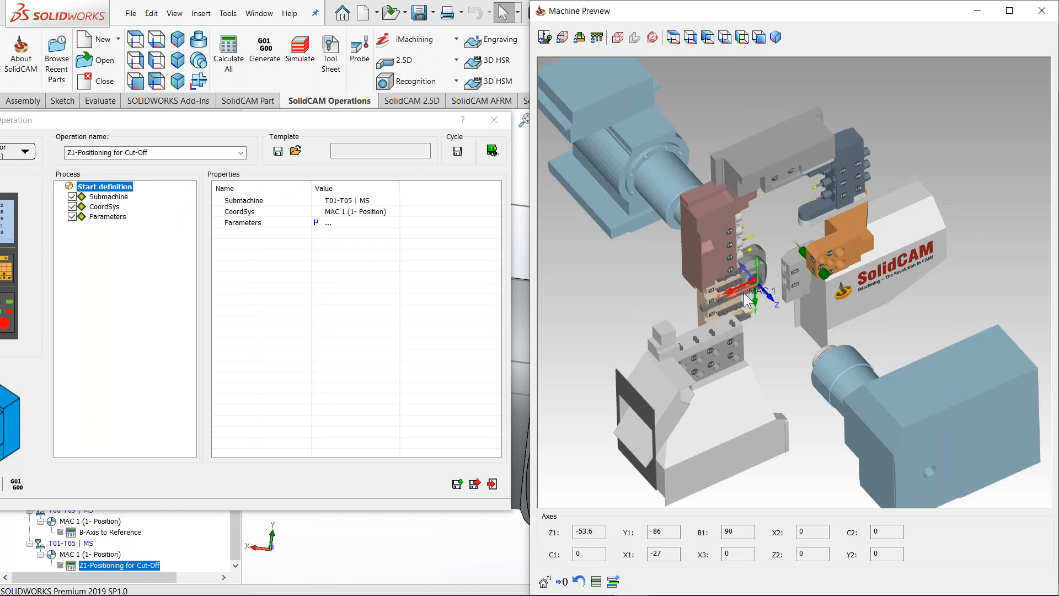
left_click(653, 39)
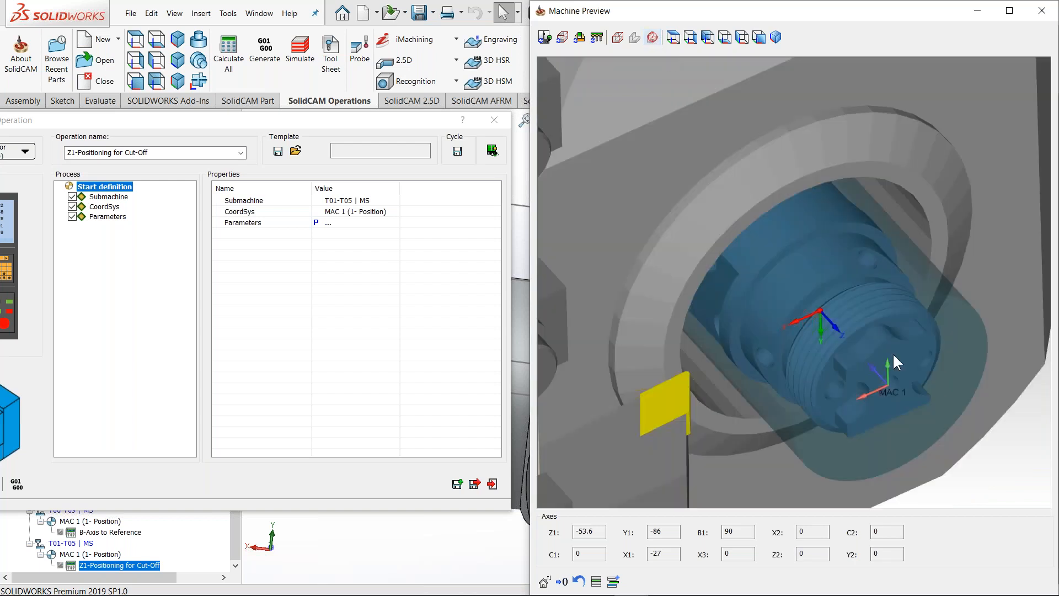
scroll(795, 323, "down", 3)
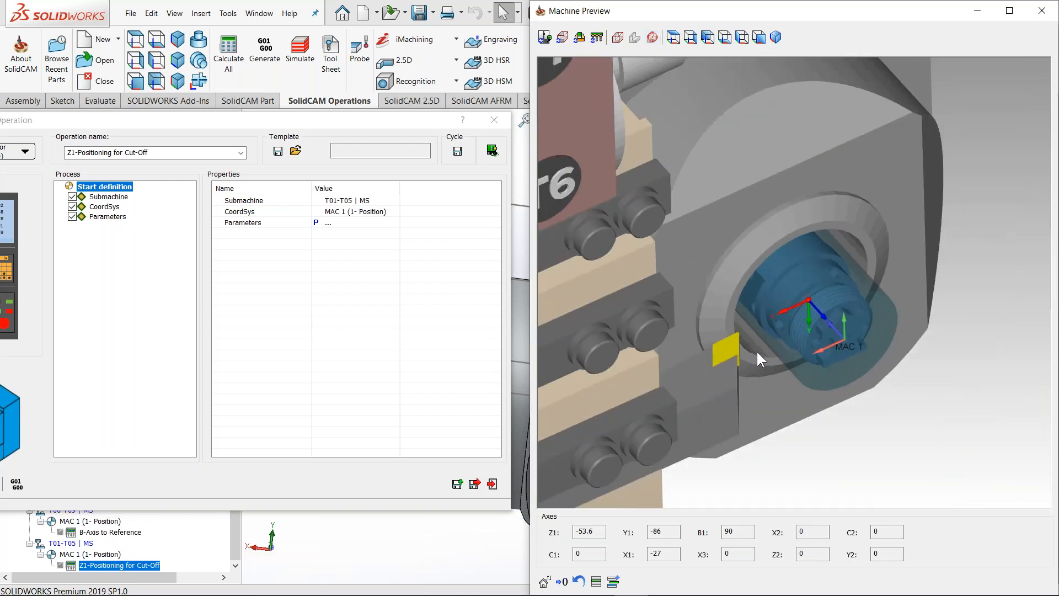
Set the Z1 cut-off position to -45.5 by picking the sketch's corner point at the cut-off end of the part
left_click(110, 217)
left_click_drag(649, 14, 733, 15)
left_click_drag(372, 121, 252, 132)
left_click(266, 247)
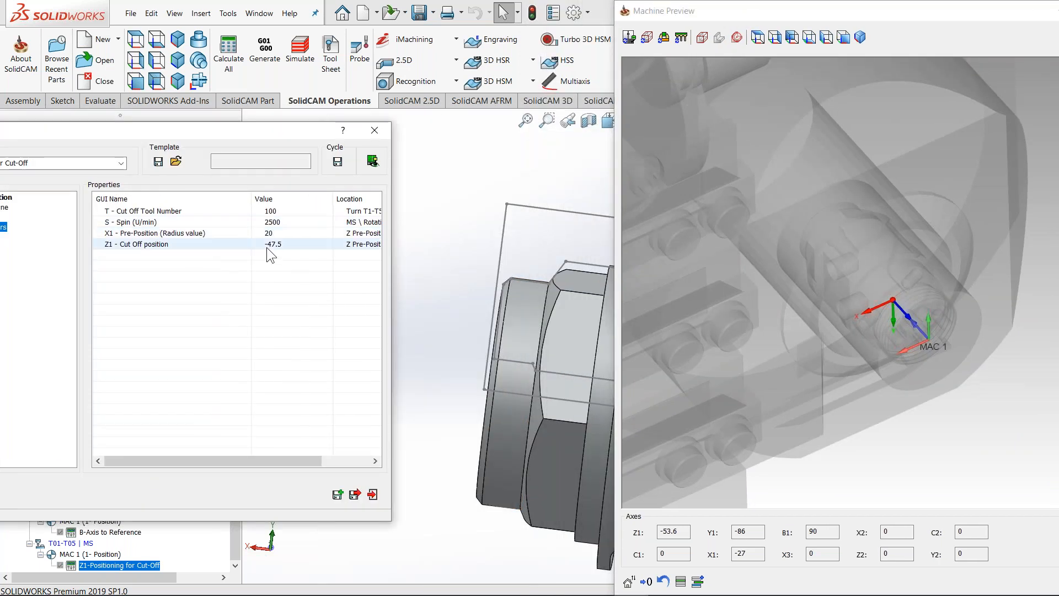
right_click(272, 246)
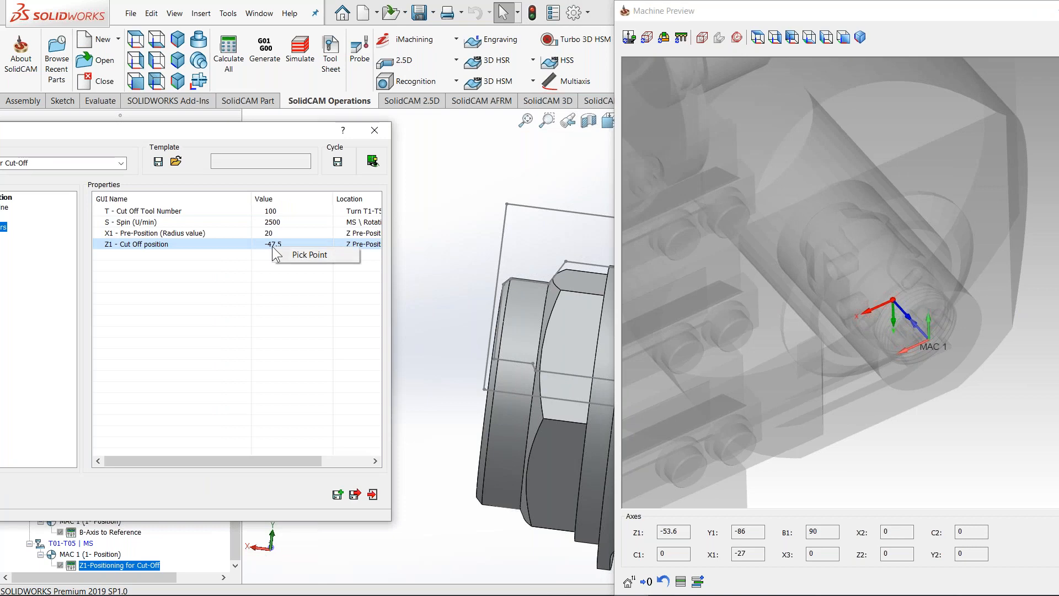
left_click(302, 258)
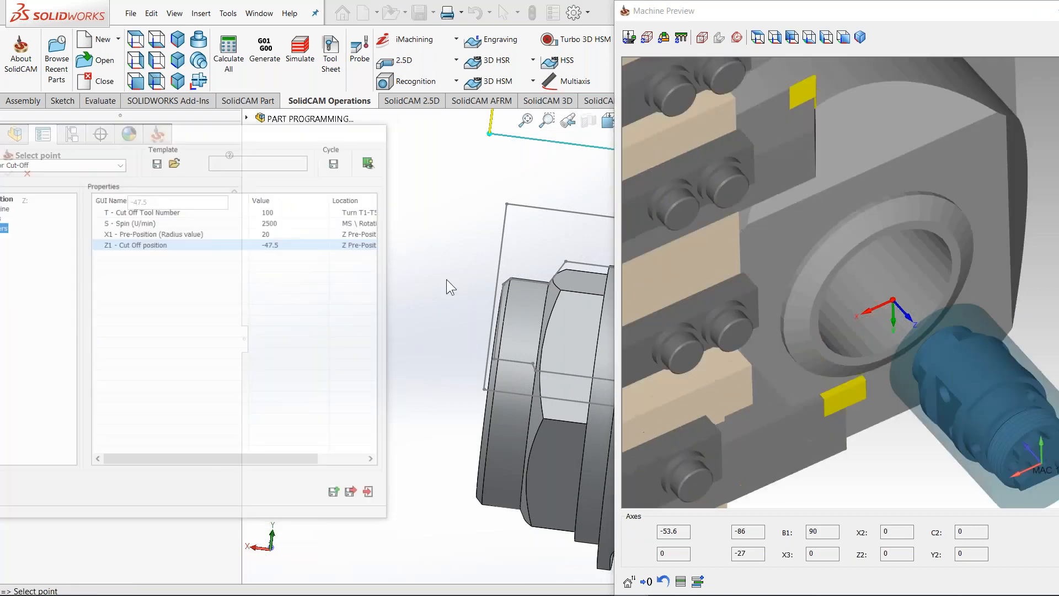
left_click(505, 204)
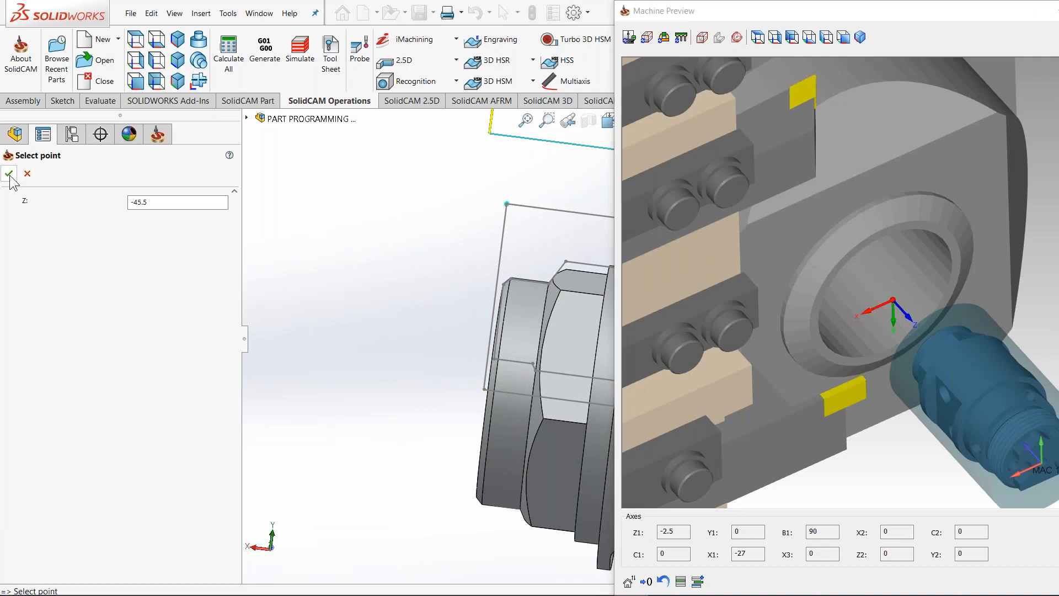
left_click(9, 175)
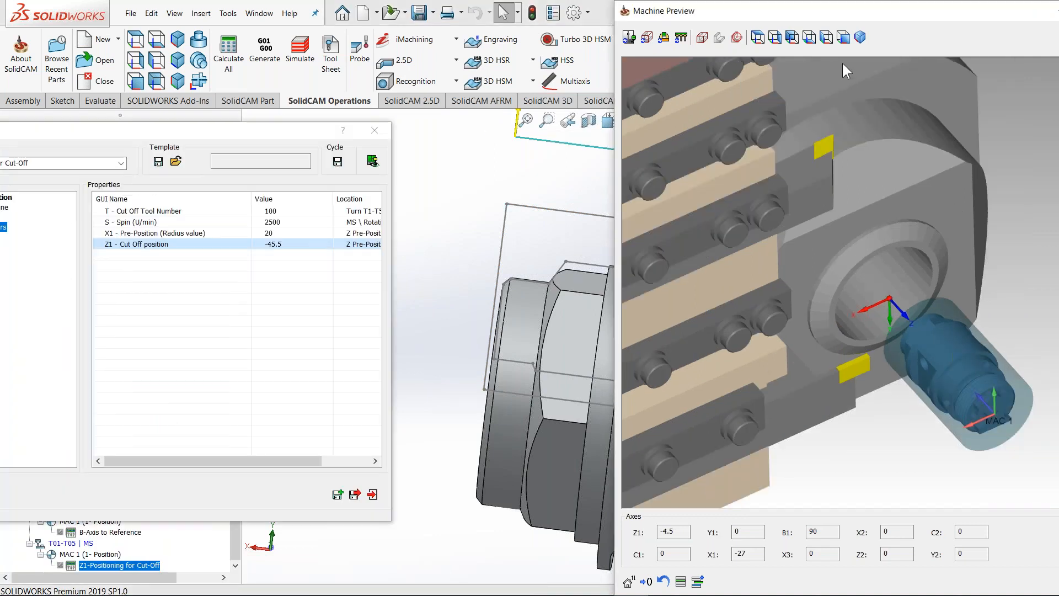
Display the cut-off tool beside the part's rear end in a close-up XZ view of the enlarged machine preview
left_click(809, 37)
left_click(740, 42)
scroll(875, 235, "up", 10)
scroll(738, 262, "up", 1)
middle_click_drag(720, 229, 863, 264)
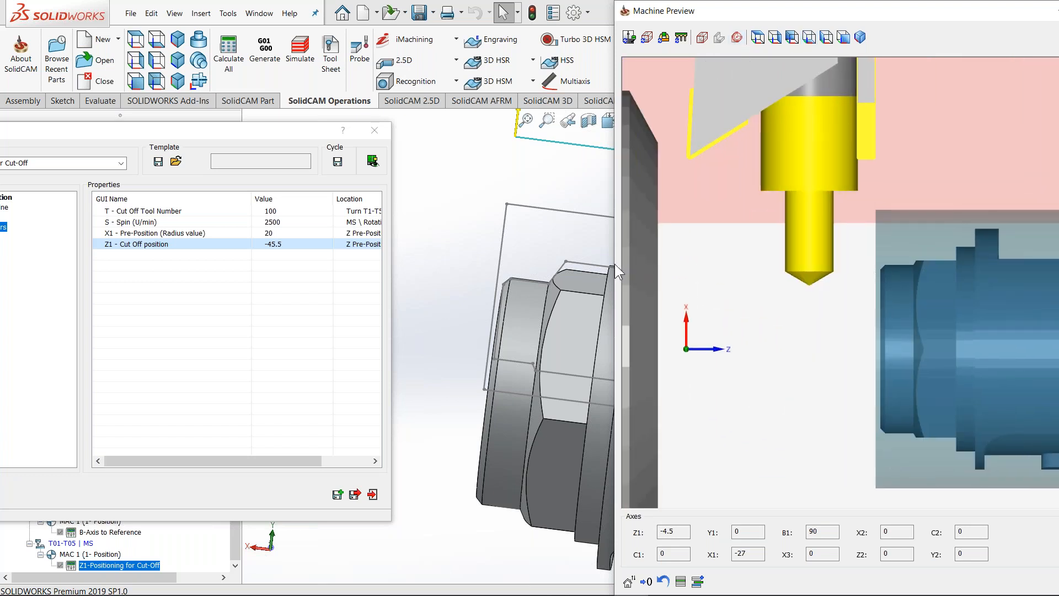
left_click_drag(614, 264, 445, 265)
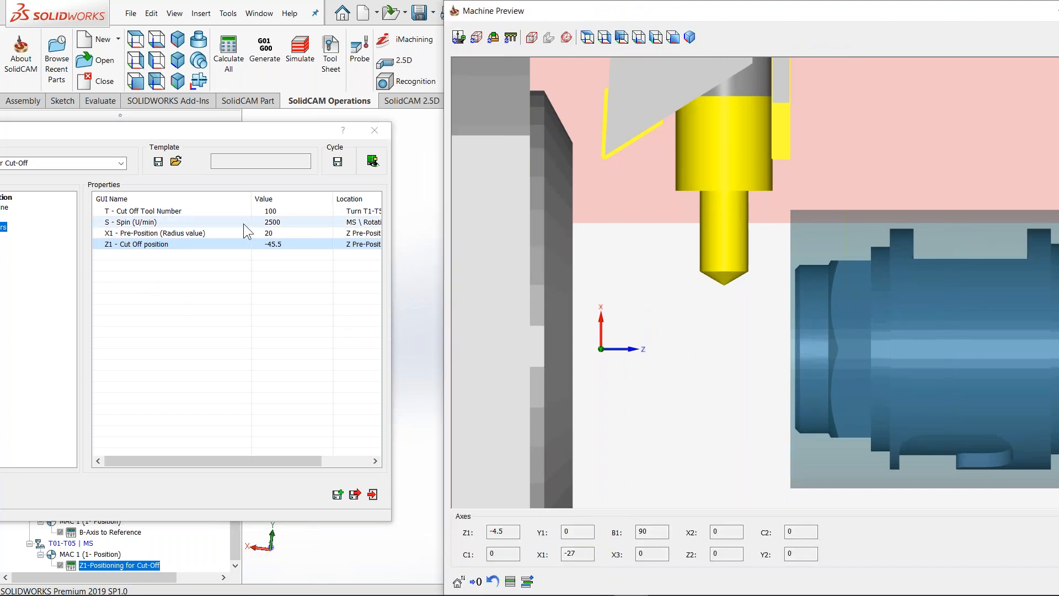
Jog the X1 axis between about -36 and -29 in the machine preview to check the cut-off tool's X1 pre-position against the stock
left_click(222, 236)
double_click(585, 554)
scroll(586, 554, "down", 5)
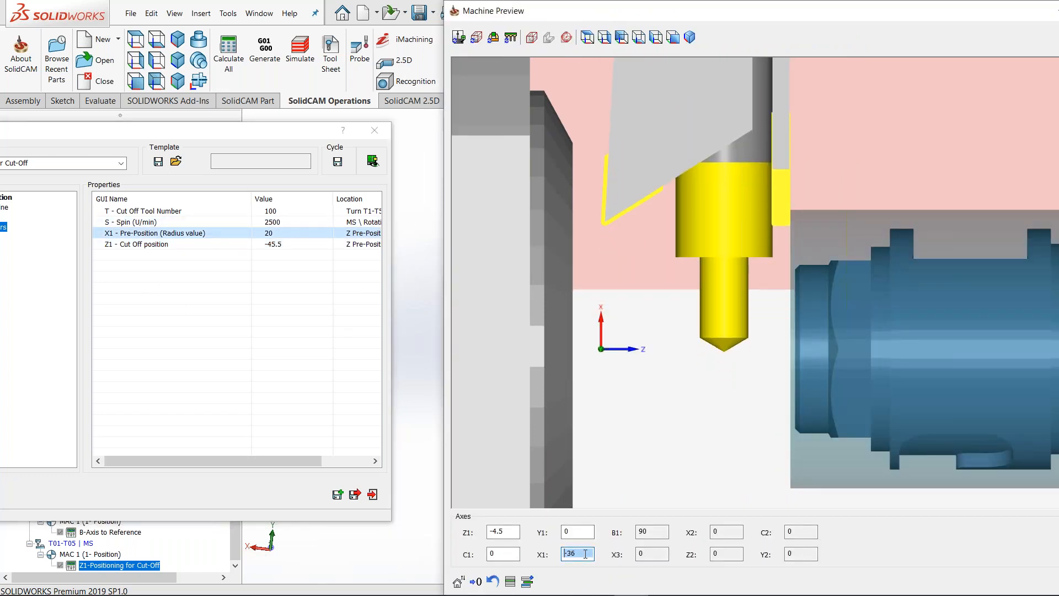
scroll(799, 190, "up", 4)
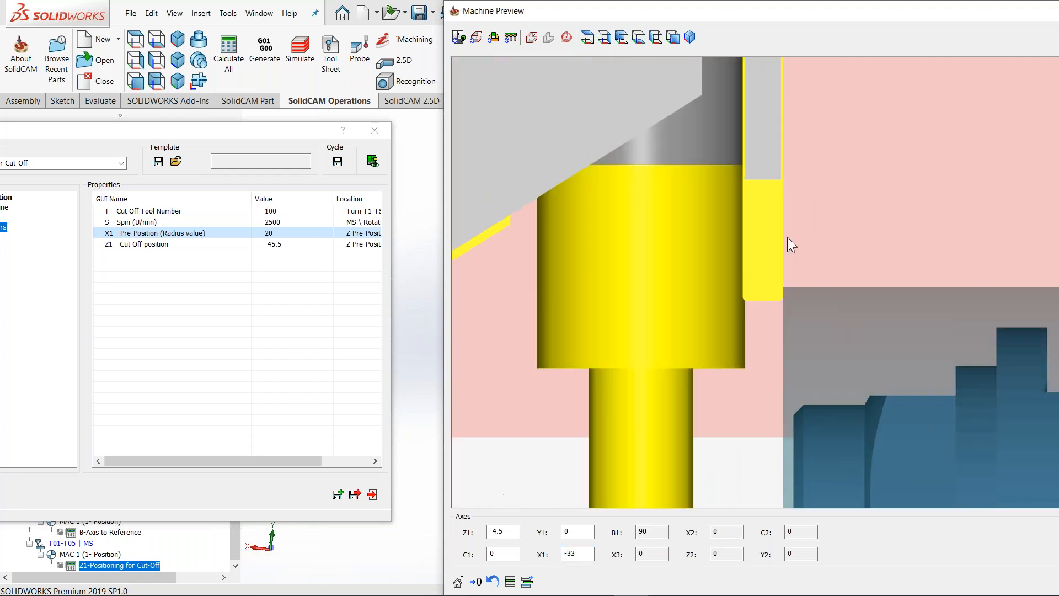
double_click(580, 554)
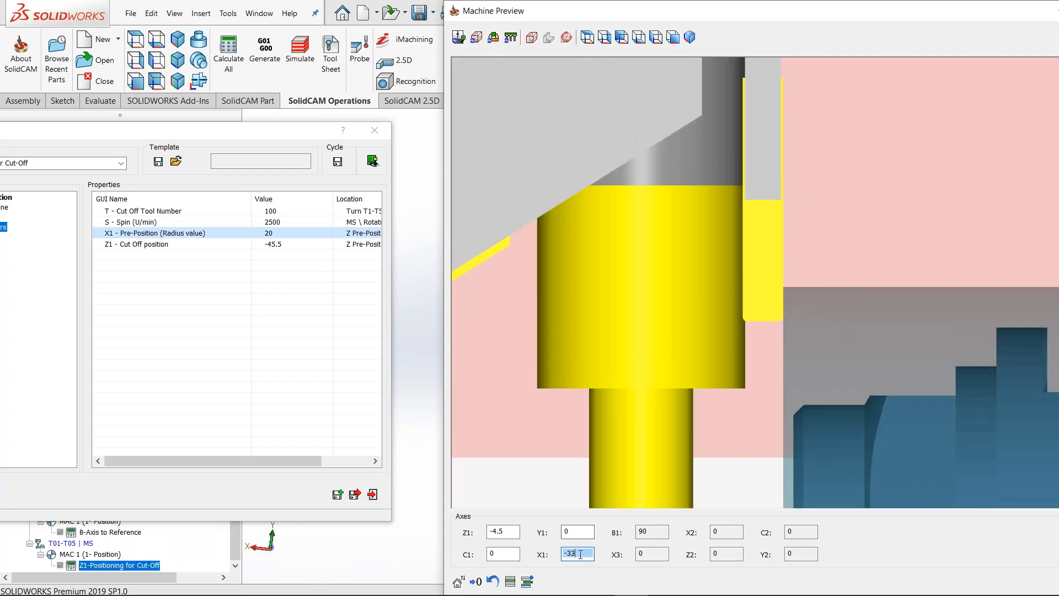
scroll(580, 555, "up", 4)
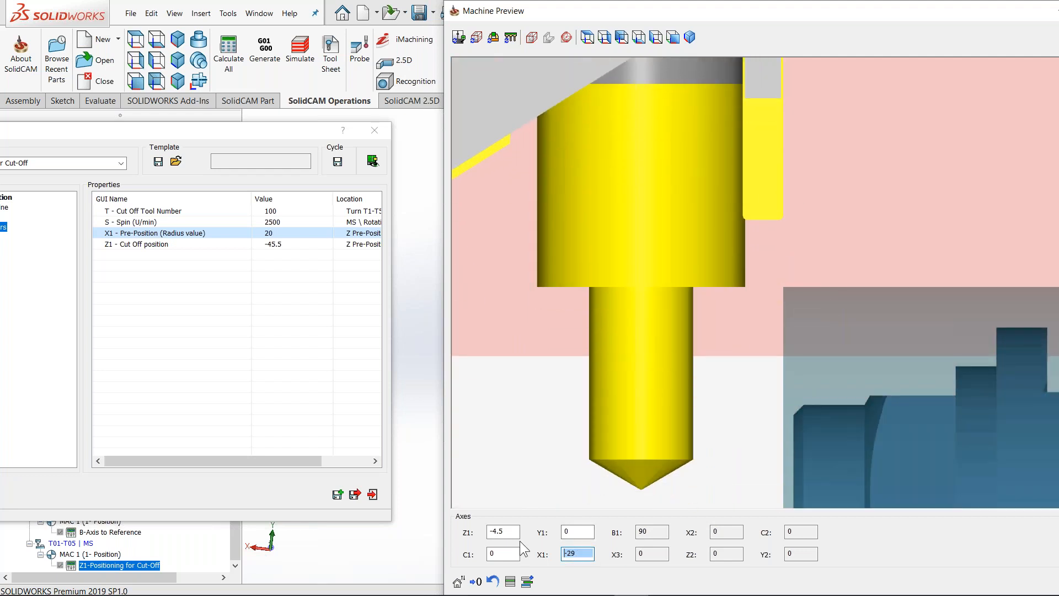
scroll(585, 555, "down", 2)
scroll(585, 554, "up", 2)
scroll(585, 554, "down", 1)
scroll(585, 554, "down", 4)
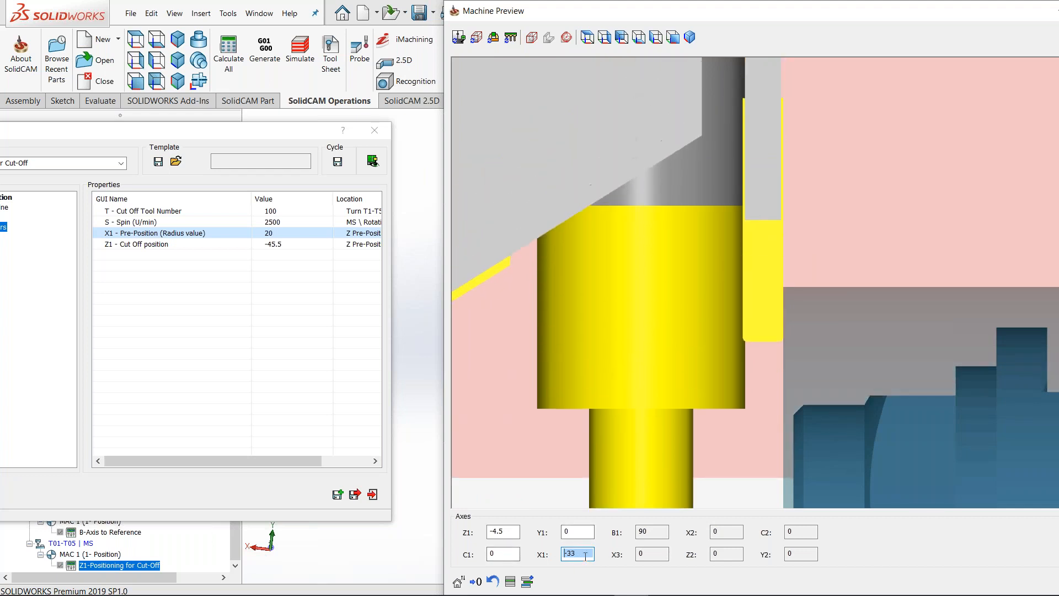
scroll(591, 557, "up", 1)
scroll(591, 557, "down", 1)
scroll(590, 557, "up", 2)
scroll(591, 557, "down", 2)
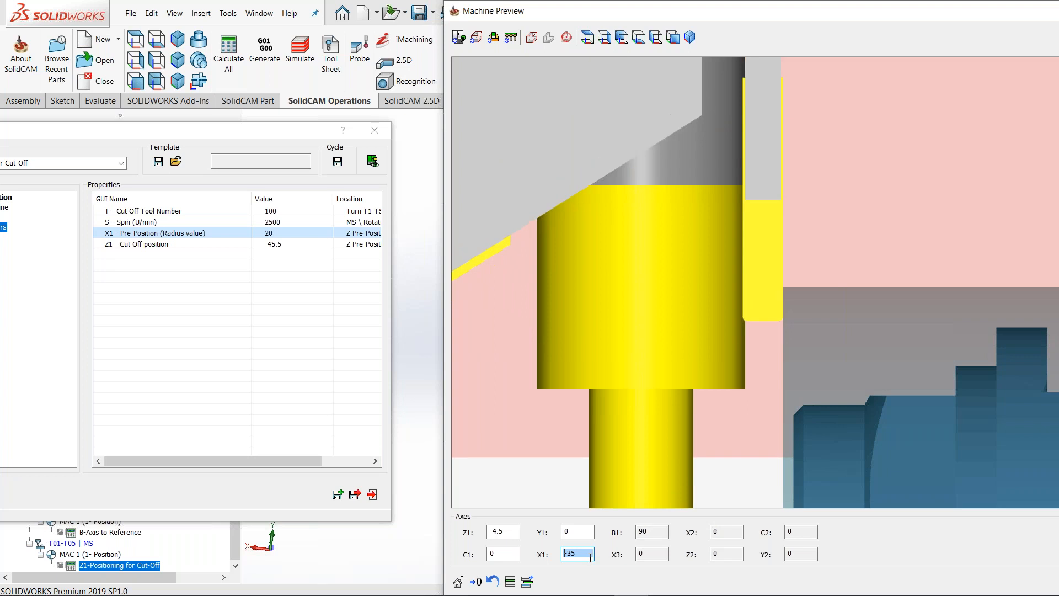
scroll(591, 558, "up", 1)
scroll(591, 557, "down", 1)
scroll(591, 557, "up", 4)
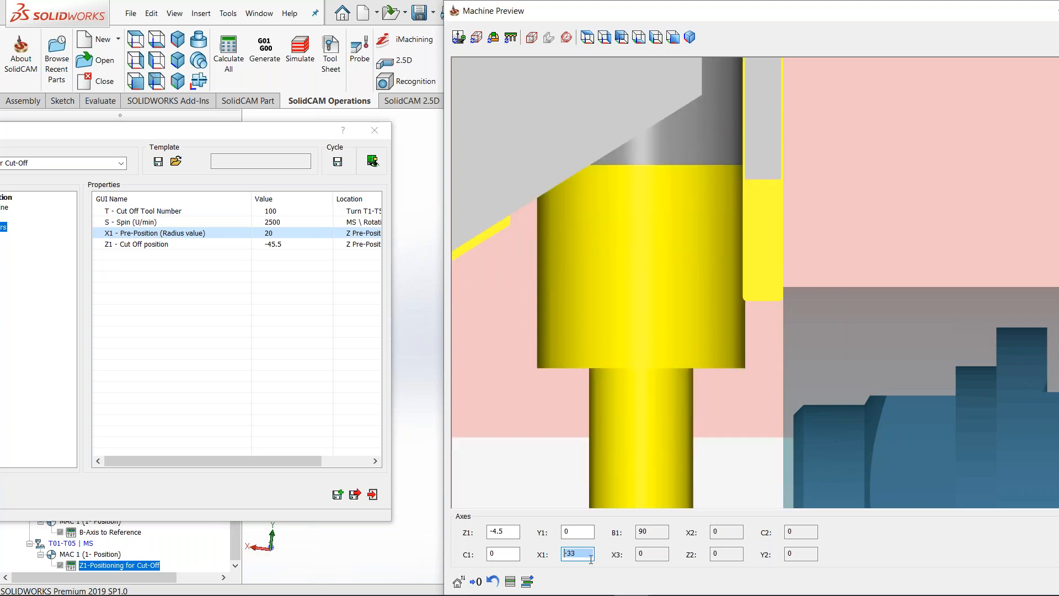
scroll(590, 557, "up", 1)
Close the machine preview, then save and calculate the Z1-Positioning for Cut-Off operation and leave it
left_click_drag(205, 137, 337, 113)
left_click_drag(1052, 10, 911, 40)
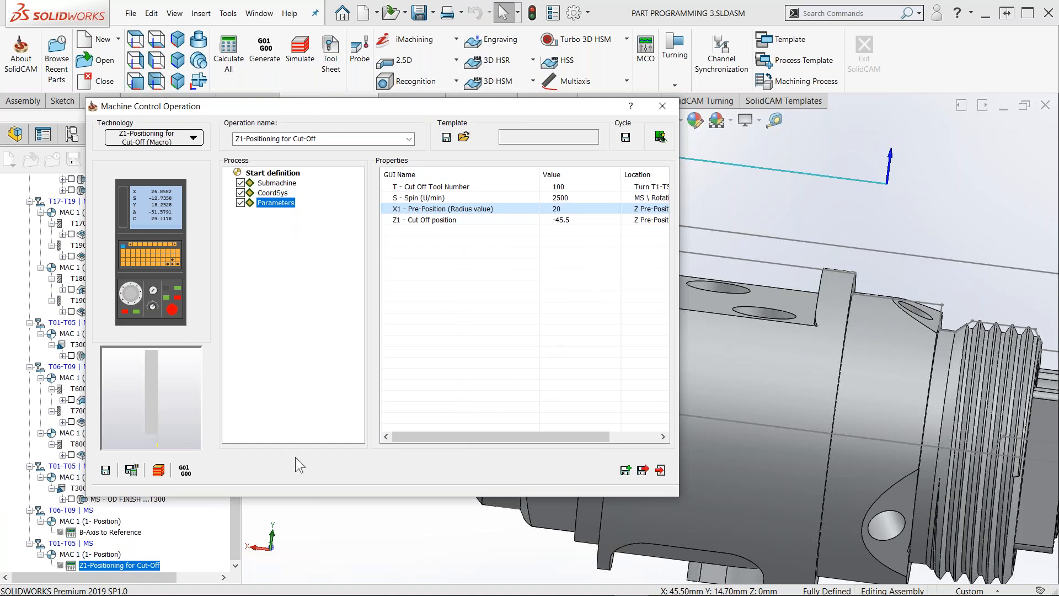
left_click(132, 470)
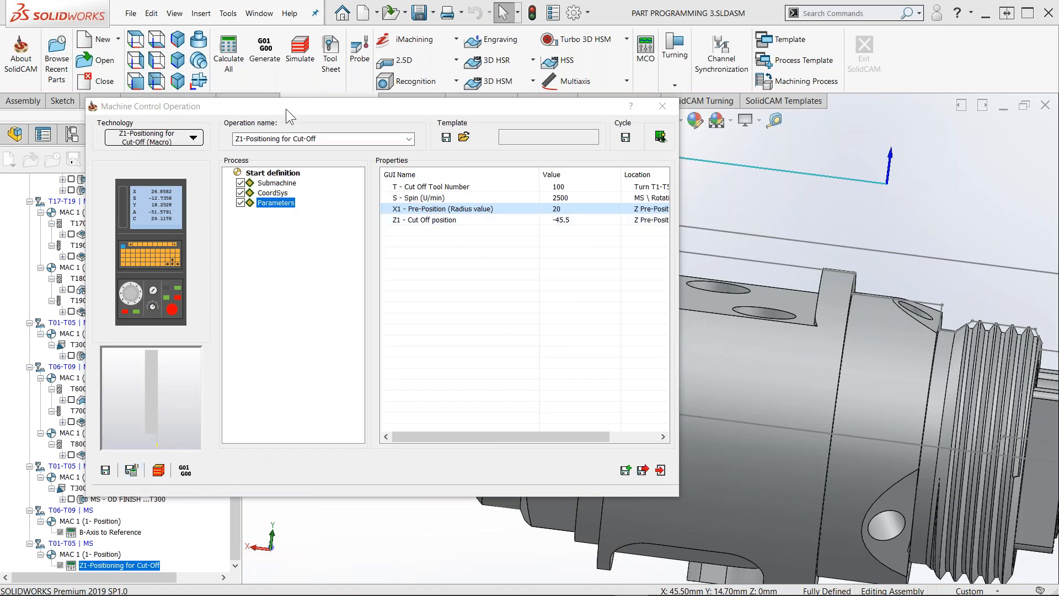
left_click(653, 104)
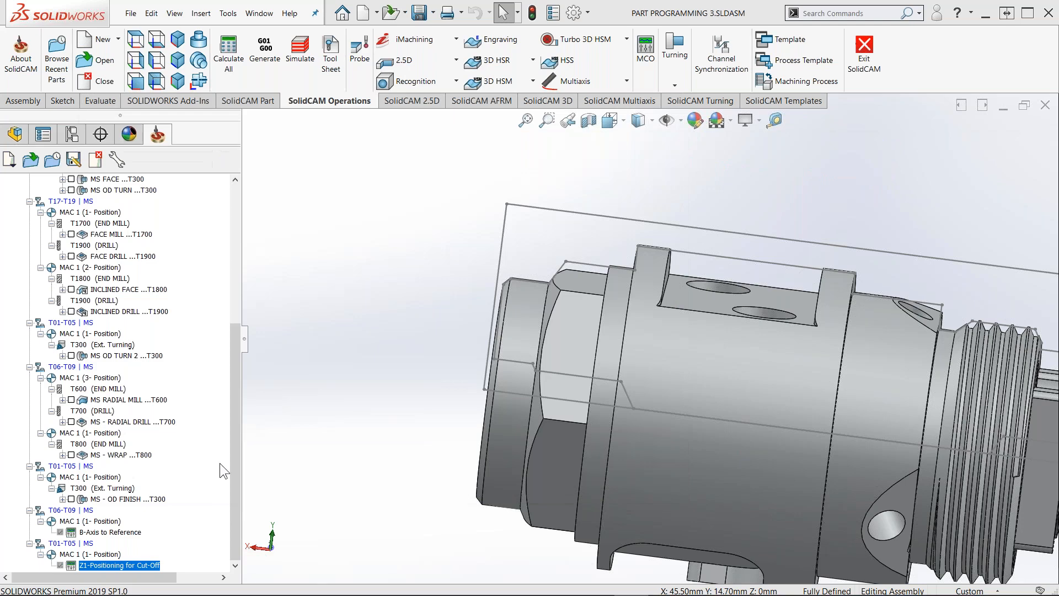
Reopen the Z1-Positioning for Cut-Off operation and save a copy of it as a new machine control operation
right_click(133, 563)
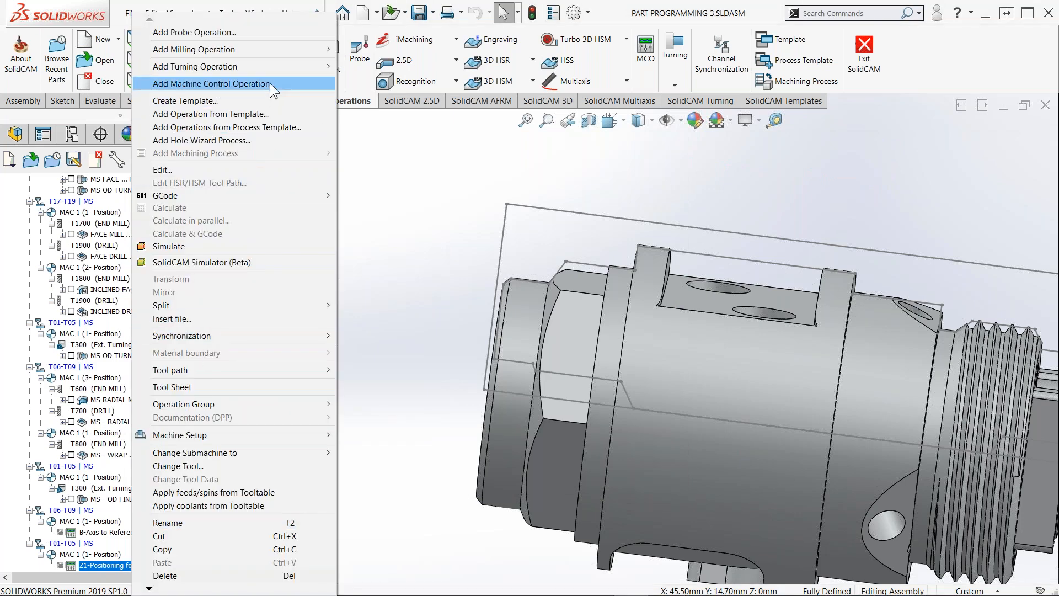
left_click(386, 214)
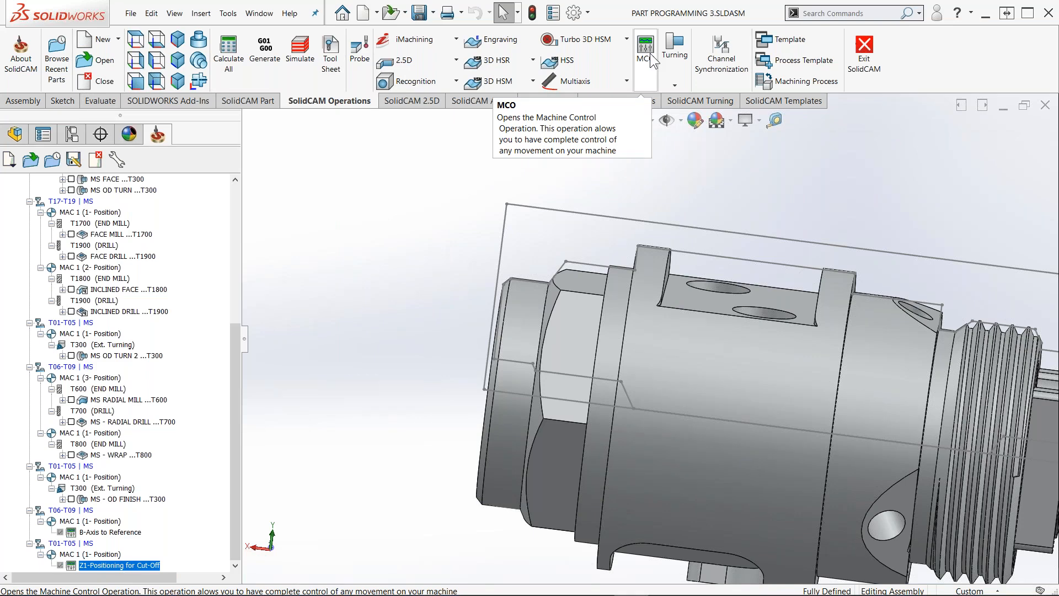
double_click(135, 565)
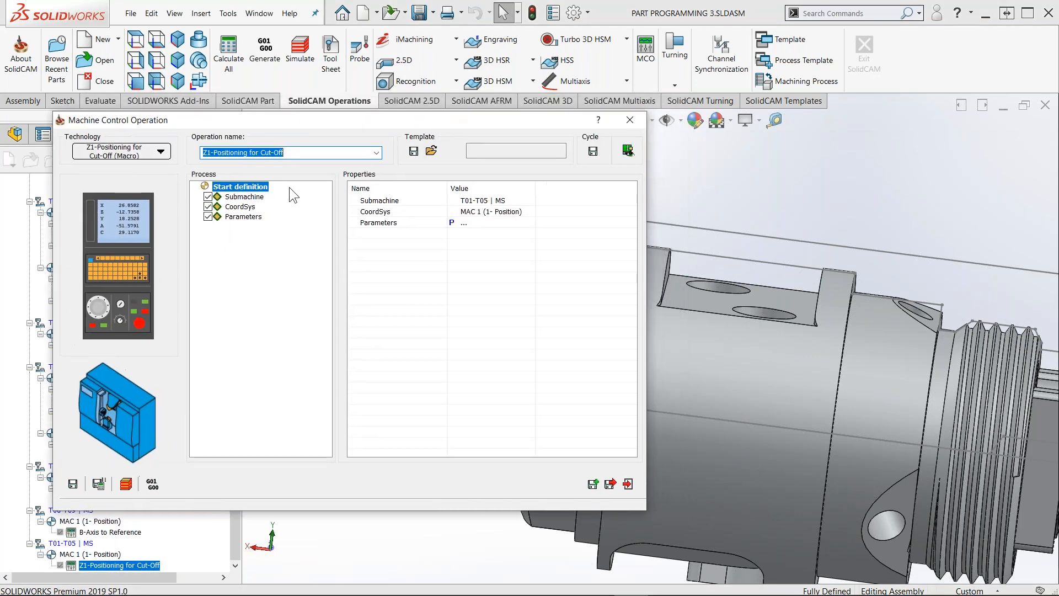
left_click(589, 485)
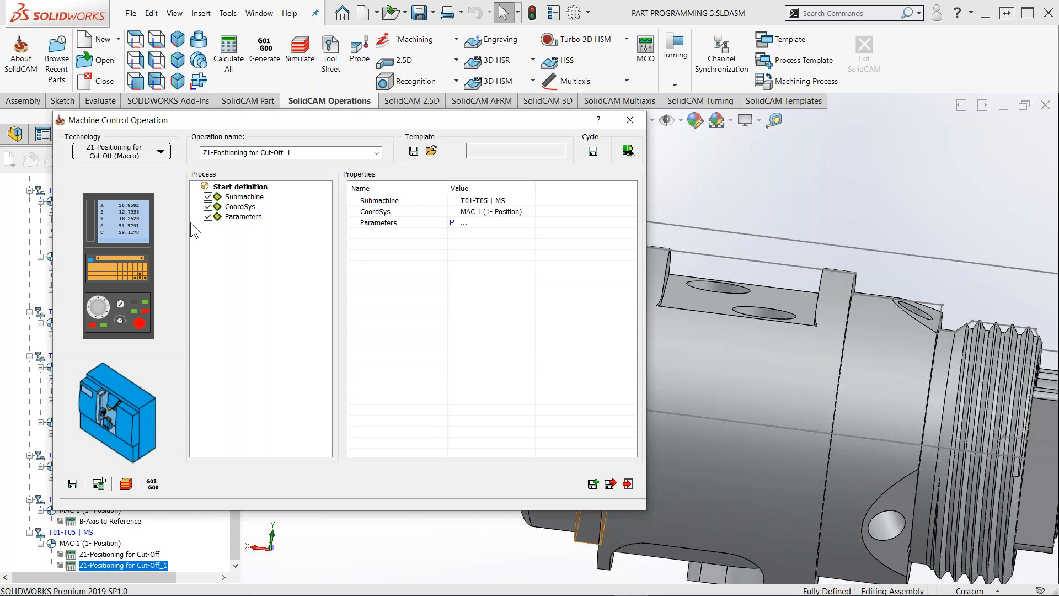
Change the copied operation's technology to Z2-Positioning for Part Catch and accept its defined submachine T20 | BS
left_click(161, 152)
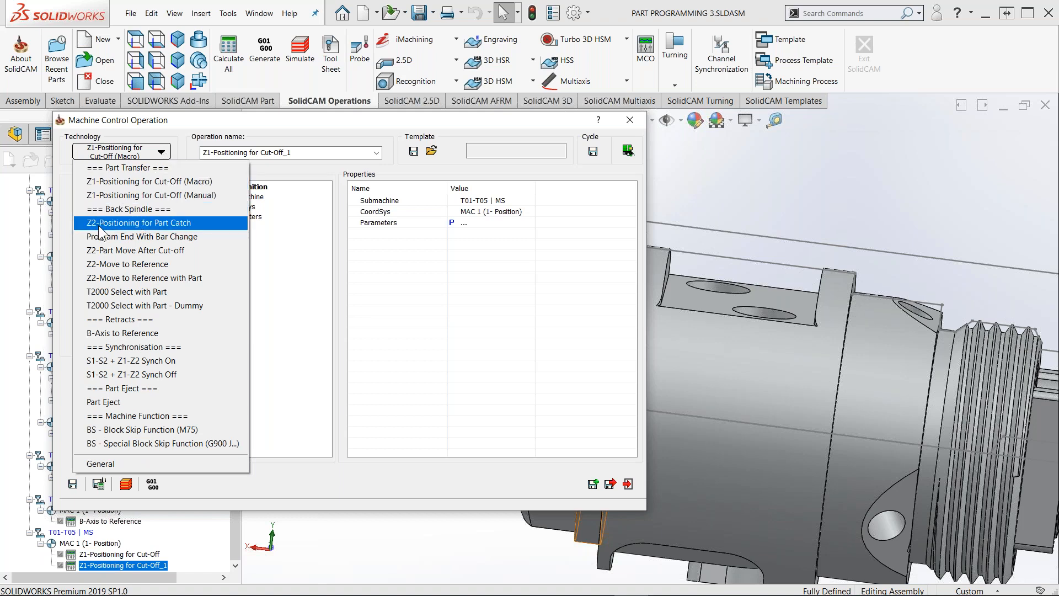
left_click(171, 222)
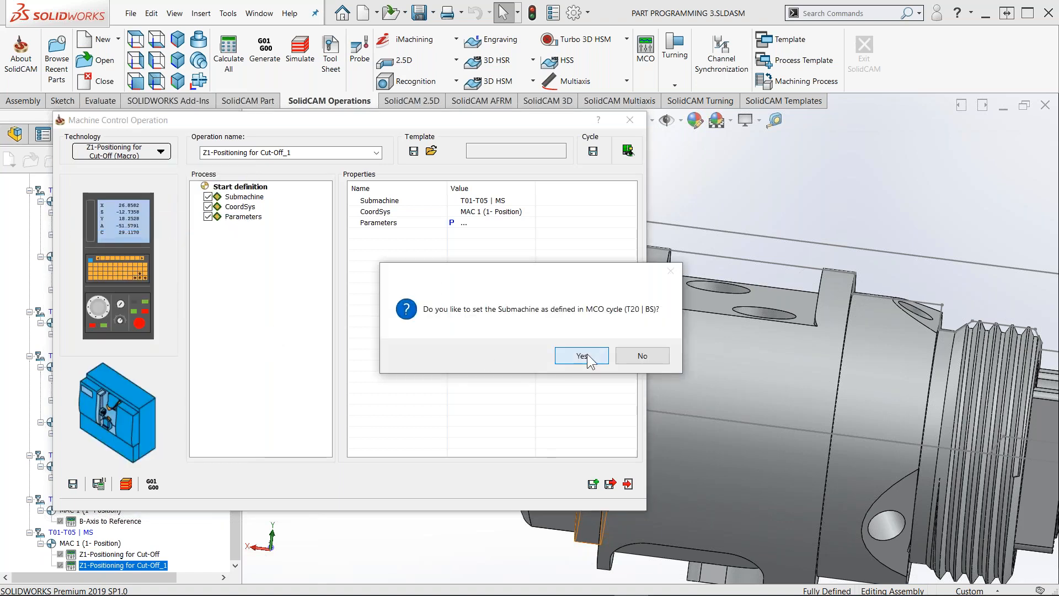
left_click(588, 356)
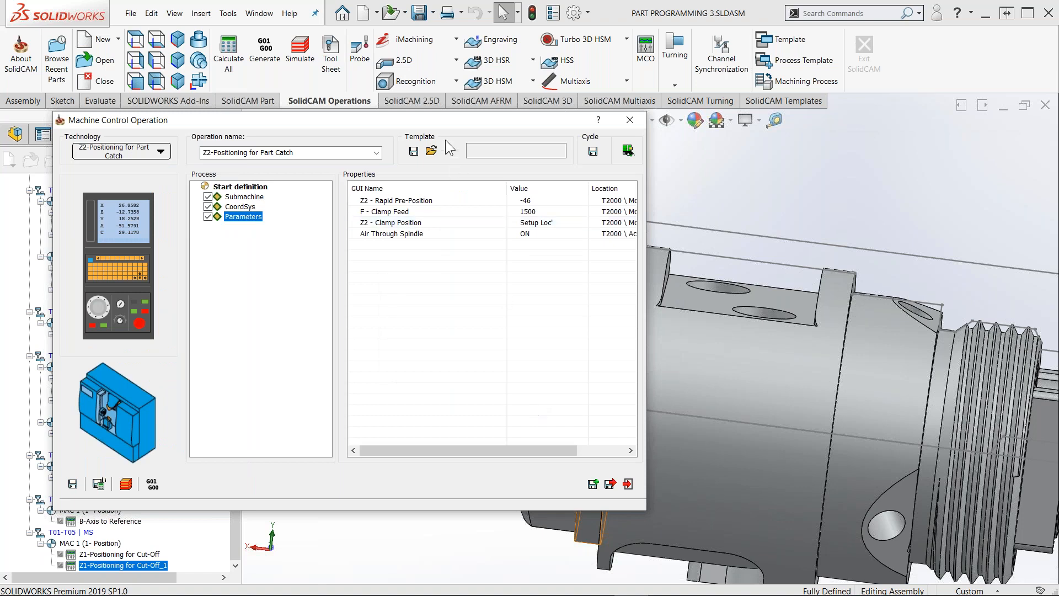
Set the Z2 rapid pre-position of the part catch operation to 5 and open the machine preview
left_click_drag(443, 123, 412, 127)
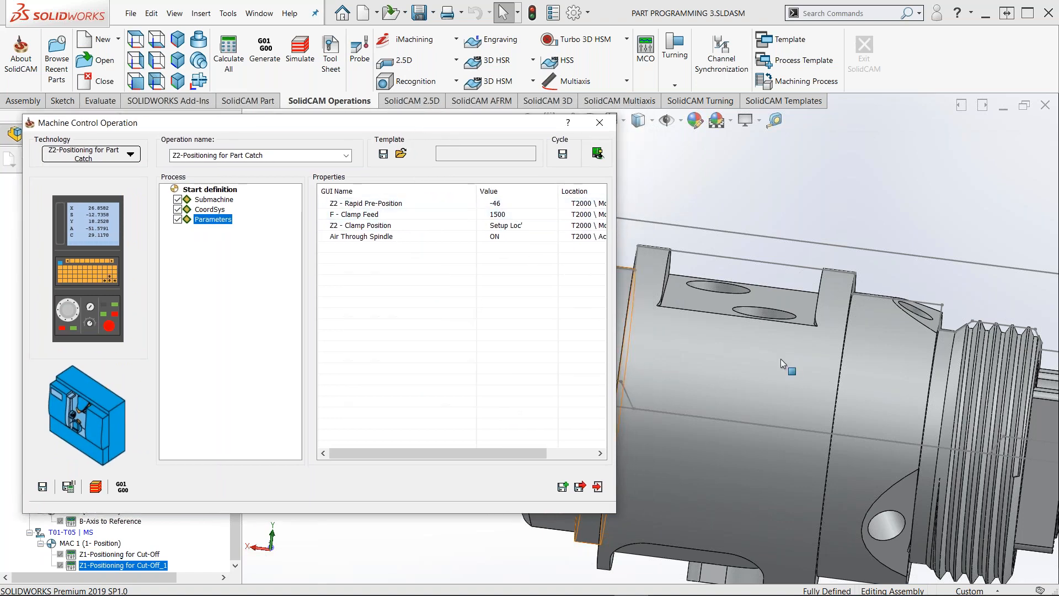
scroll(852, 364, "up", 4)
middle_click_drag(874, 412, 864, 418)
scroll(910, 420, "down", 4)
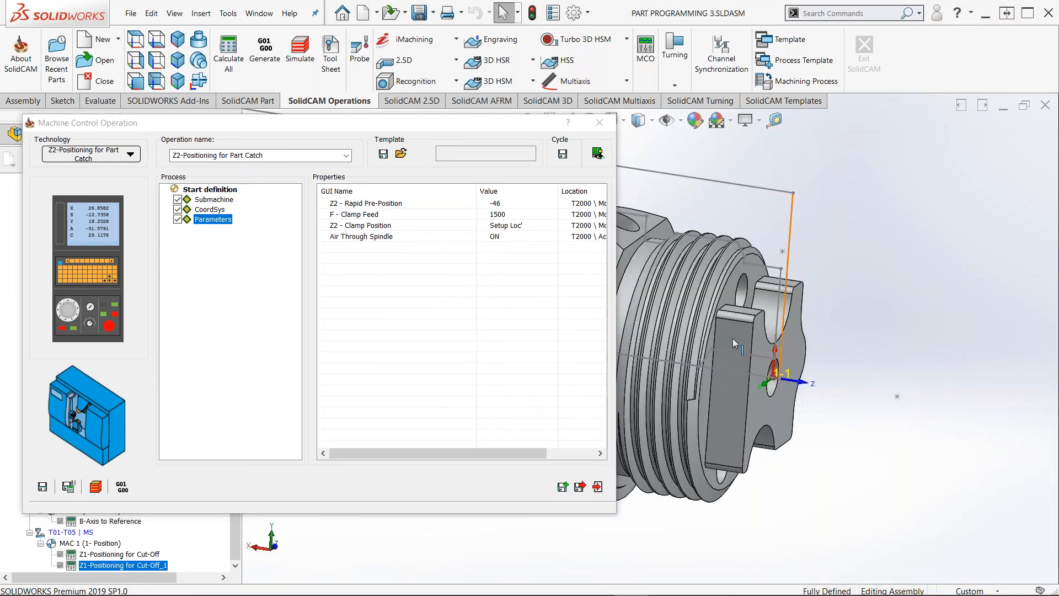
left_click(524, 204)
type("5")
key("Return")
left_click(483, 316)
left_click(597, 153)
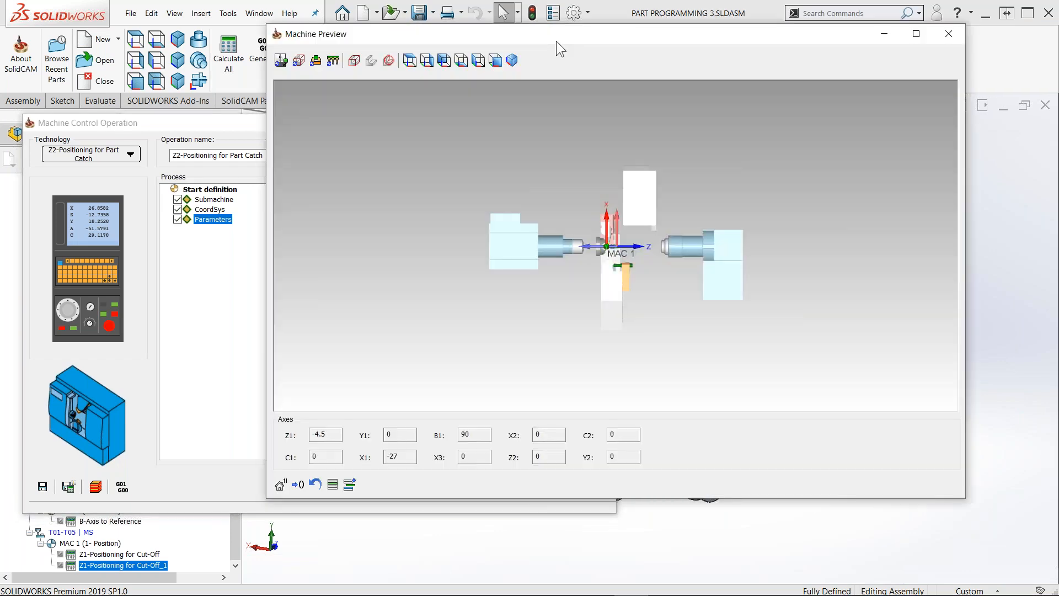
Examine the back spindle at its Z2 rapid pre-position relative to the part in the machine preview
left_click_drag(556, 41, 1057, 66)
middle_click_drag(862, 316, 852, 287)
scroll(833, 302, "up", 4)
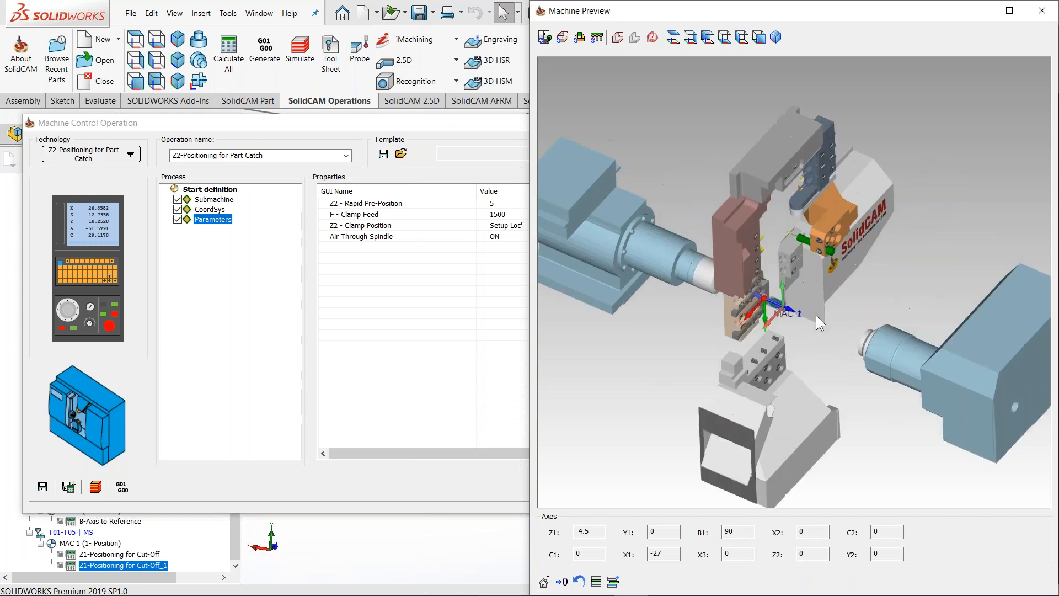
scroll(816, 315, "up", 6)
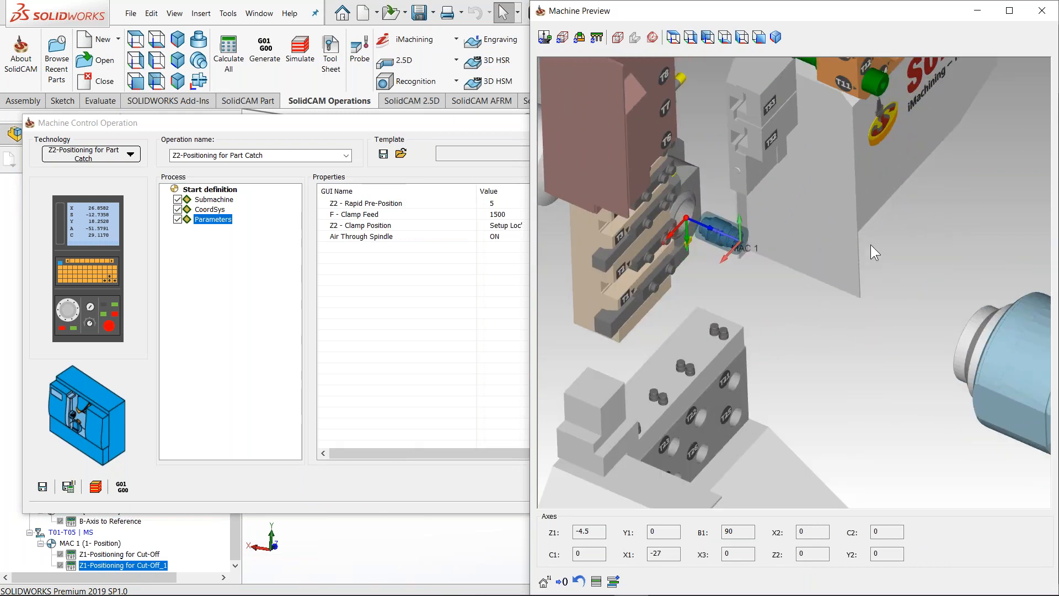
scroll(870, 244, "up", 3)
scroll(839, 327, "down", 1)
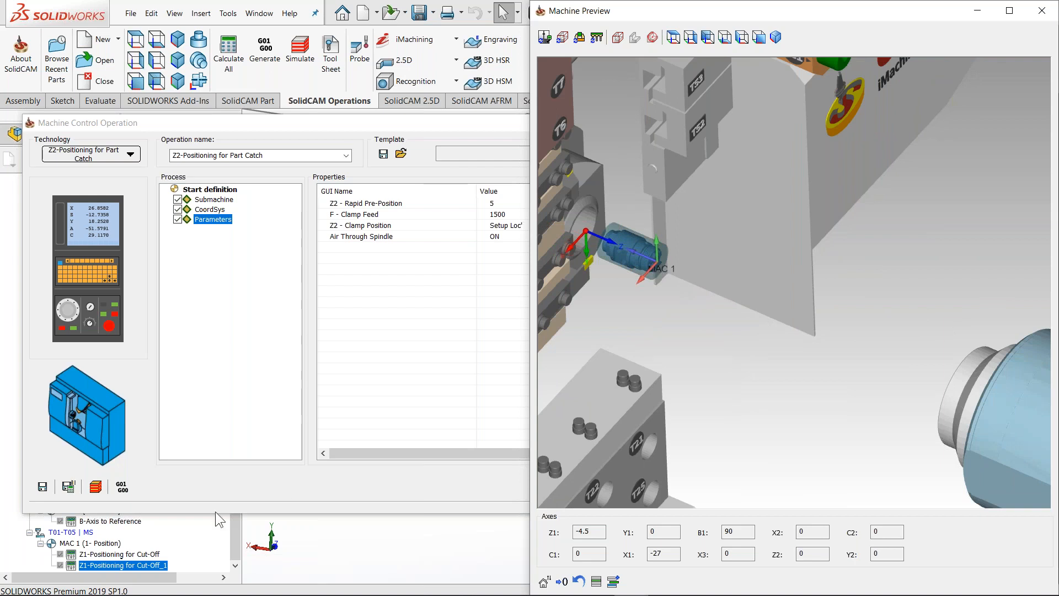
left_click(415, 203)
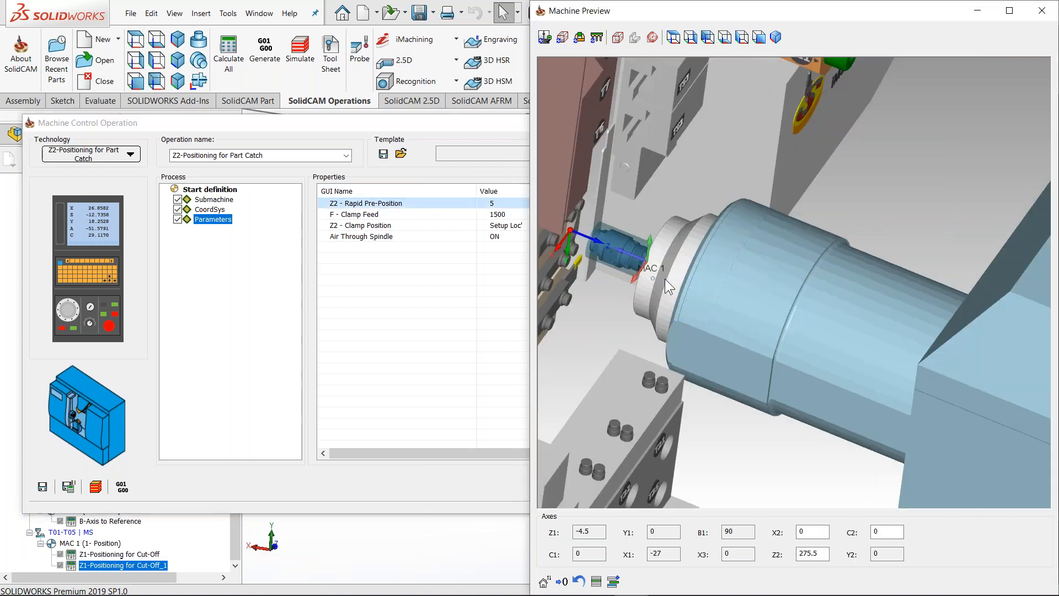
middle_click_drag(664, 280, 634, 256)
scroll(634, 256, "up", 5)
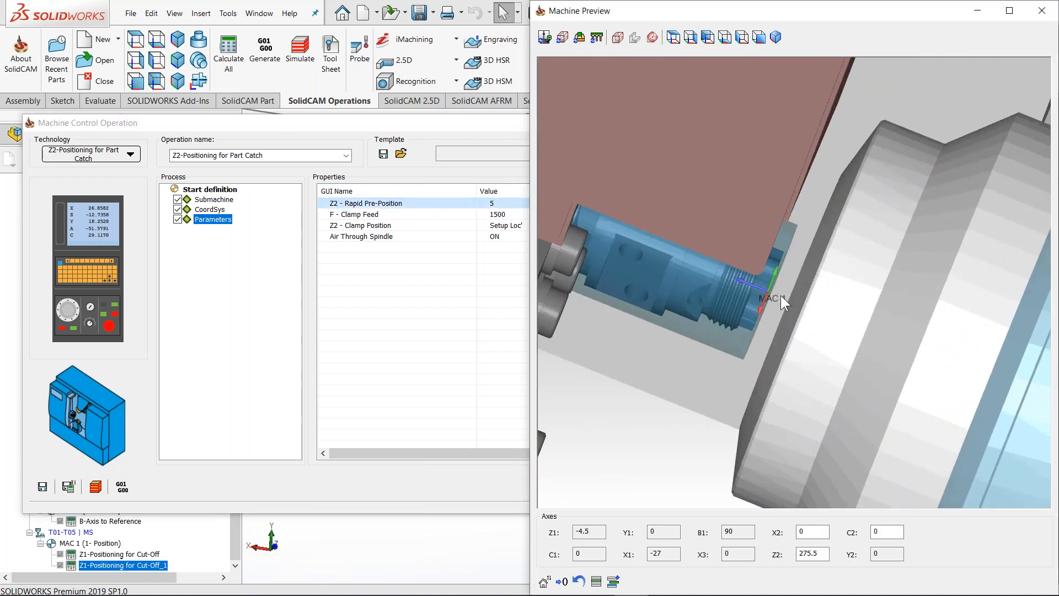
Arrange the operation dialog beside the machine preview and examine the back spindle at its Z2 clamp position
left_click_drag(711, 11, 768, 12)
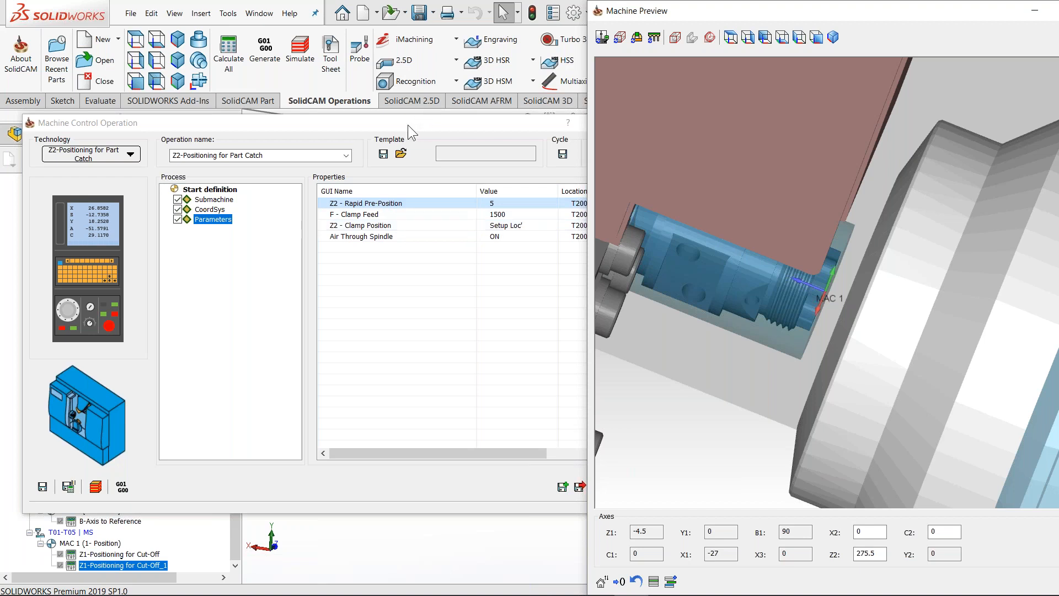
left_click_drag(408, 125, 485, 151)
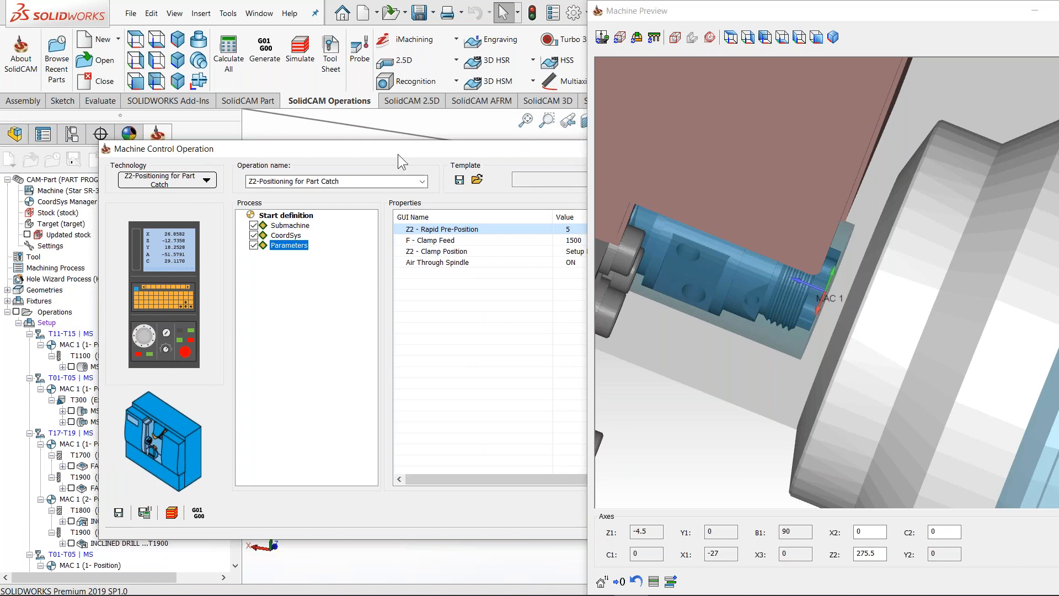
left_click_drag(392, 151, 286, 140)
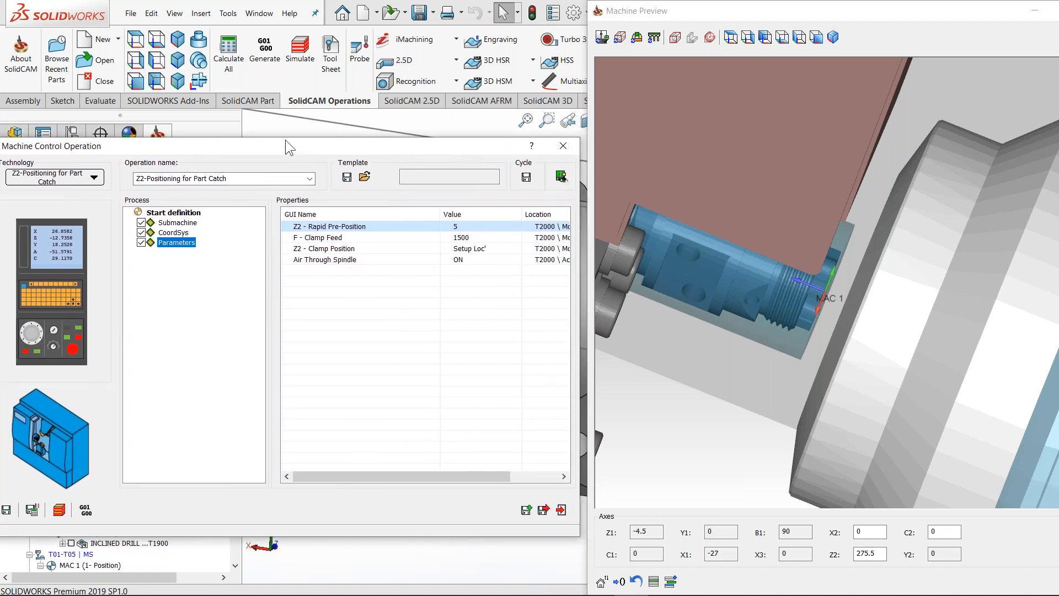
left_click(353, 249)
left_click(741, 273)
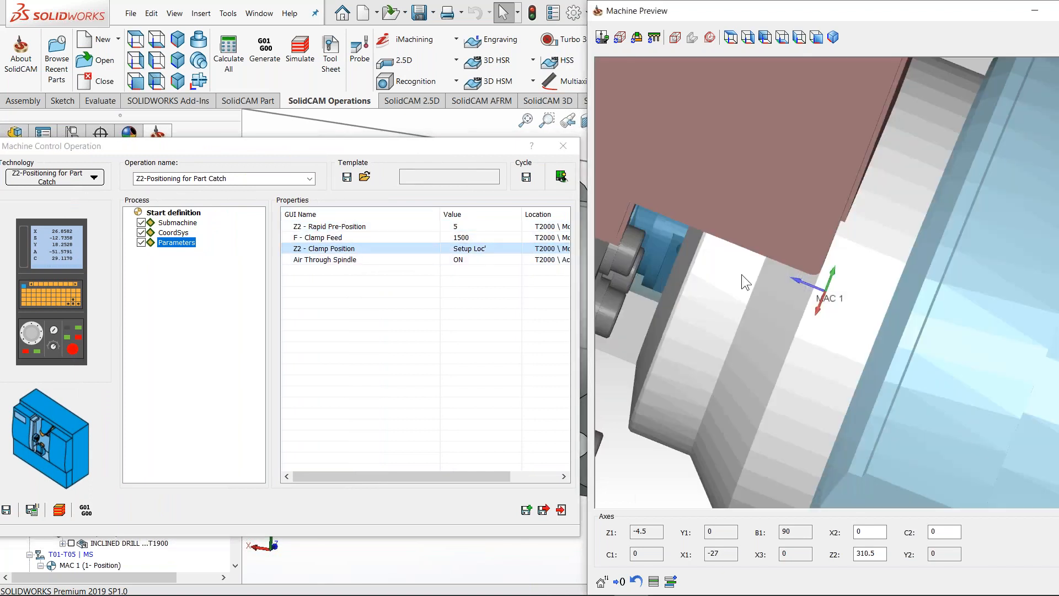
middle_click_drag(767, 153, 775, 400, "ctrl")
middle_click_drag(793, 115, 810, 313, "ctrl")
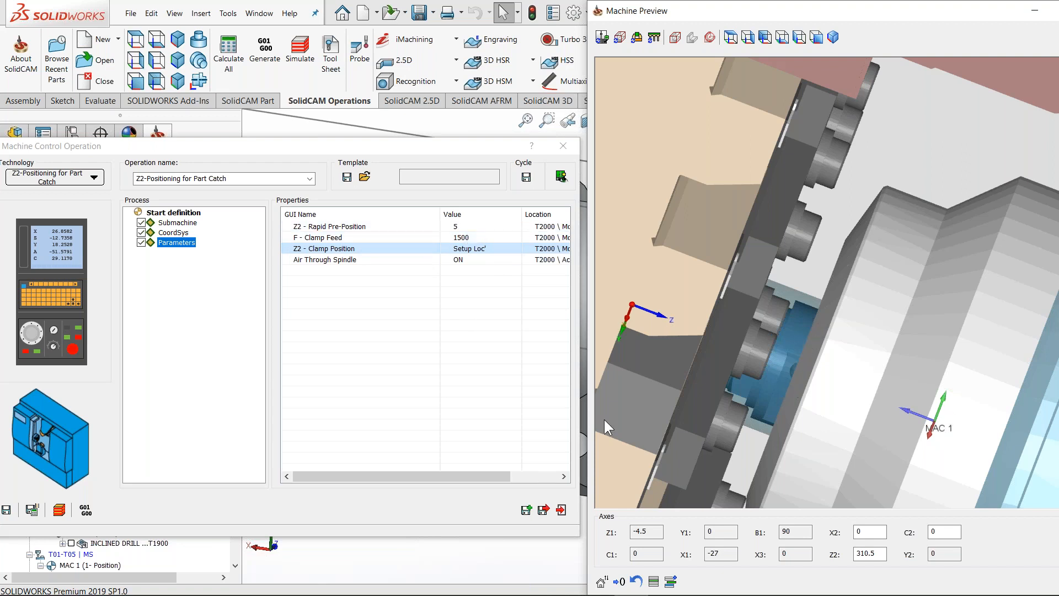
Save and calculate the Z2-Positioning for Part Catch operation, and save a copy of it as a new operation
left_click(33, 510)
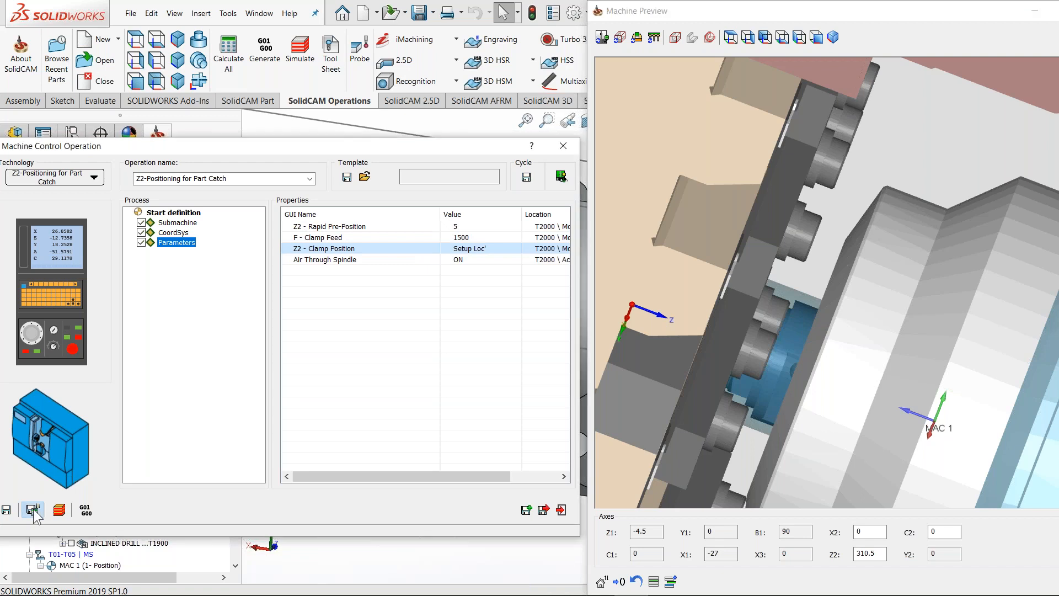
left_click(526, 510)
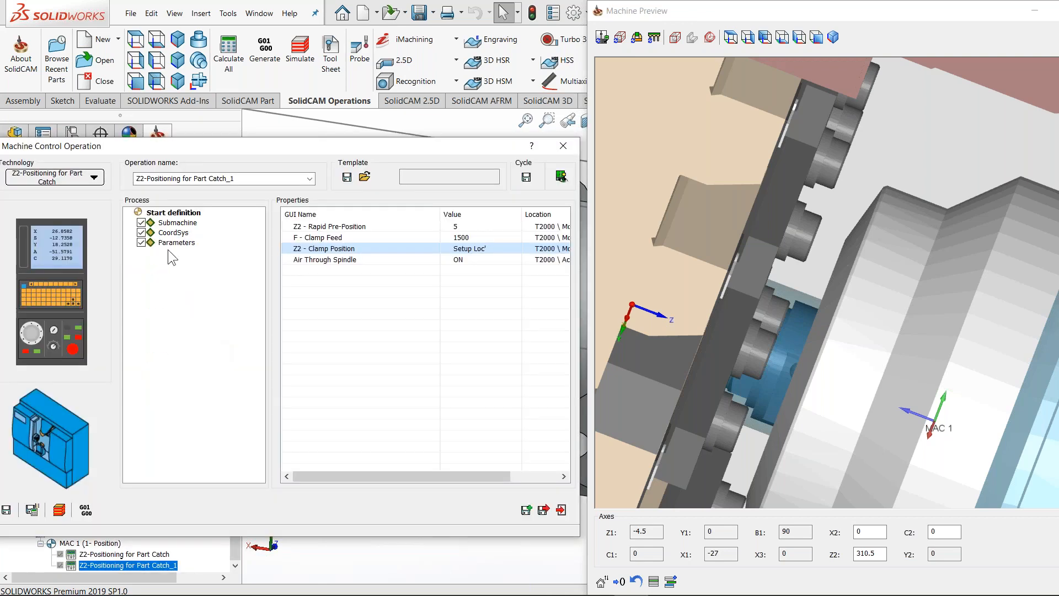
Change the copied operation's technology to S1-S2 + Z1-Z2 Synch On, accept its defined submachine T01-T05 | MS, and show its parameters
left_click(94, 178)
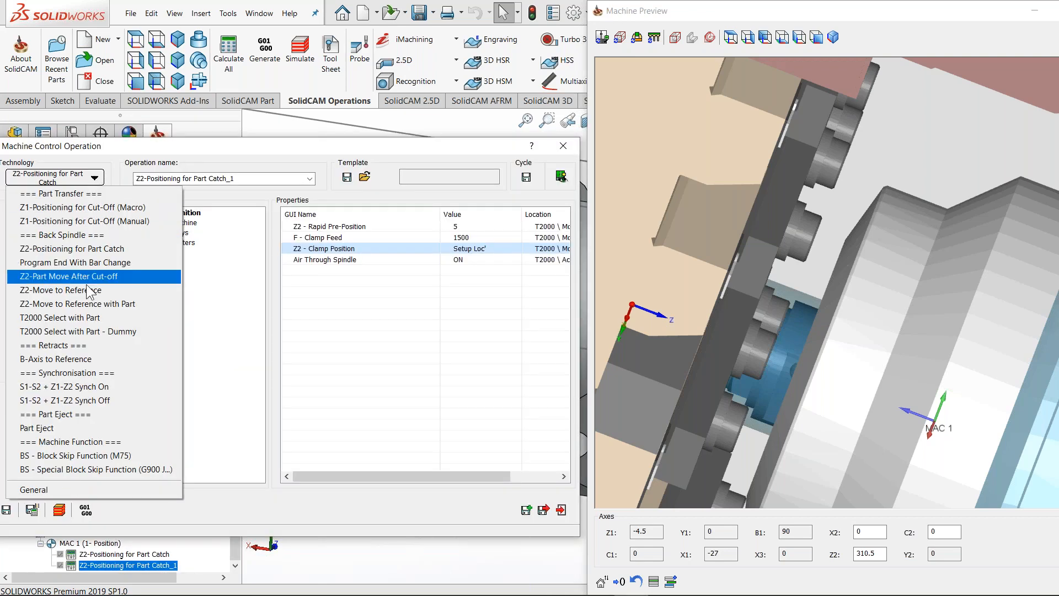
left_click(64, 390)
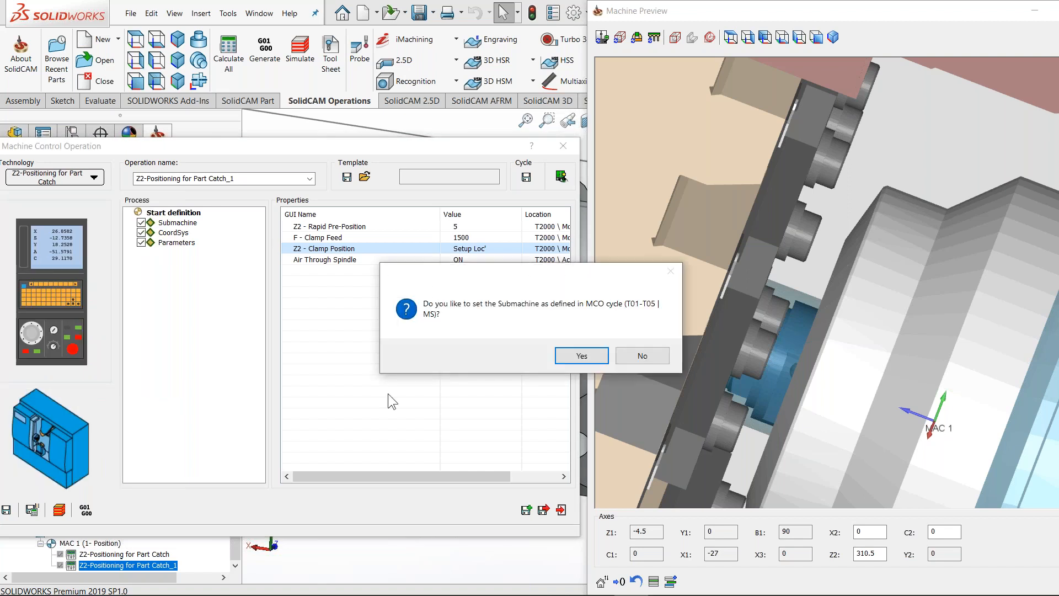
left_click(574, 355)
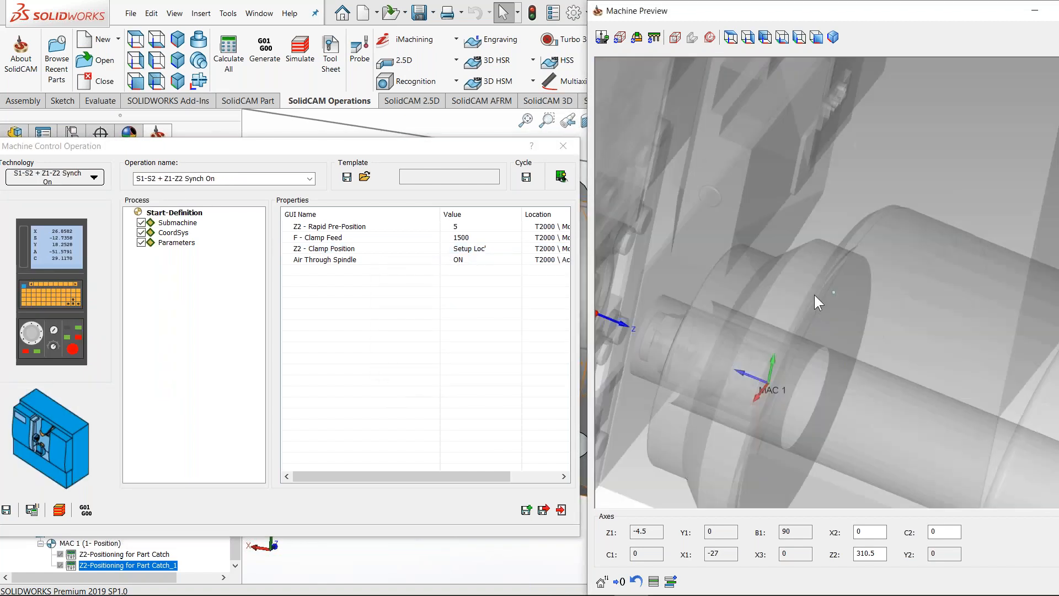
left_click(176, 243)
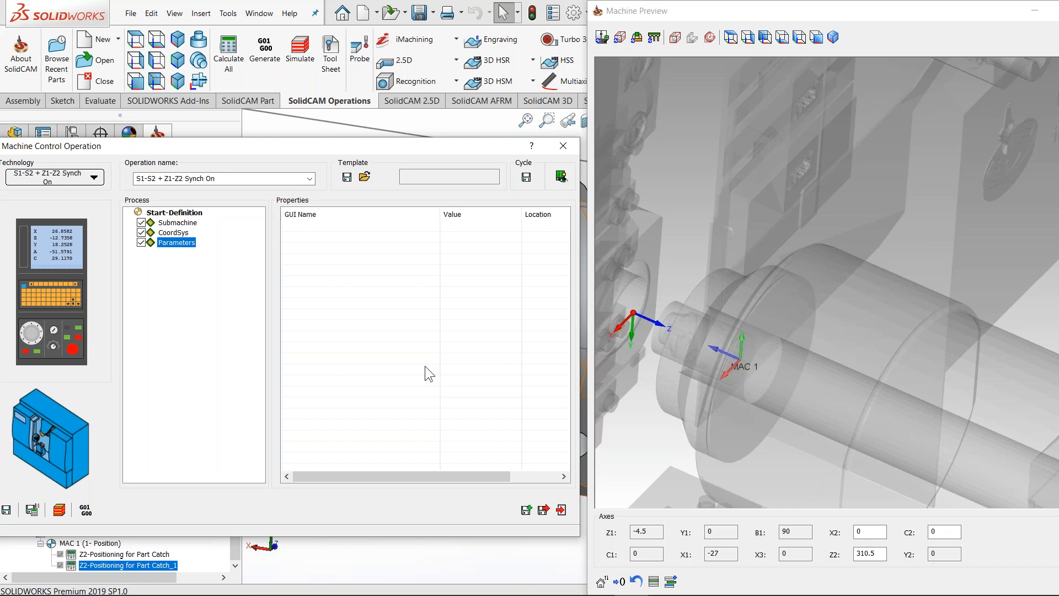
left_click(609, 379)
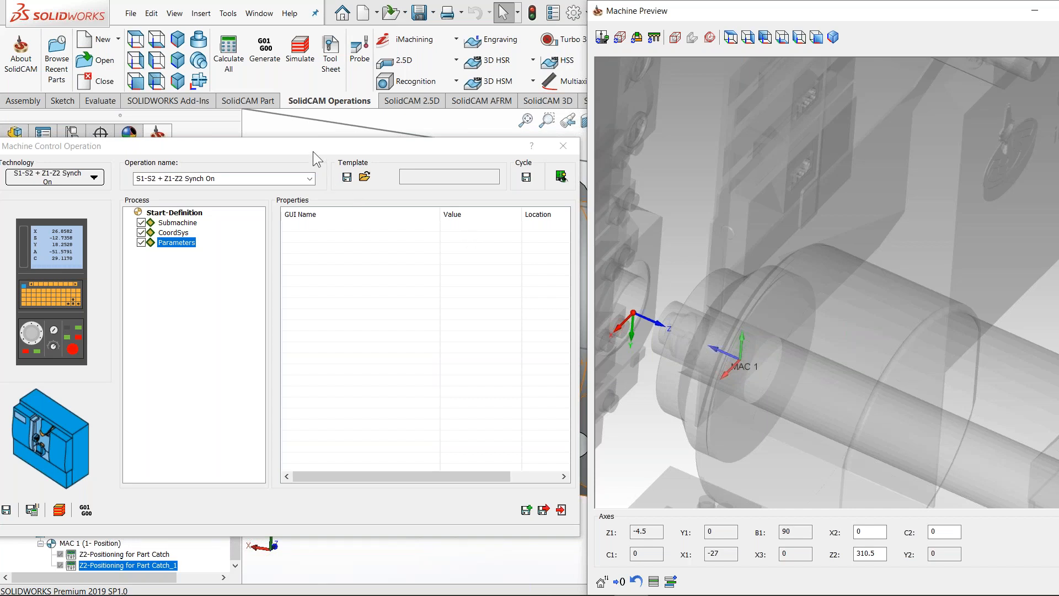
Save and calculate the S1-S2 + Z1-Z2 Synch On operation under its default name and leave it
left_click_drag(313, 152, 325, 127)
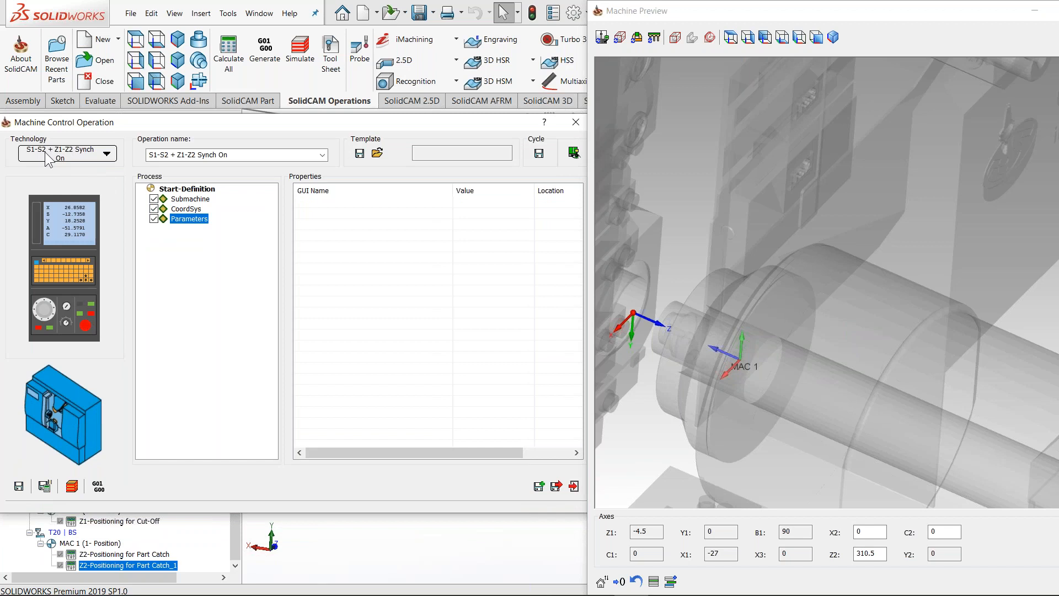
left_click_drag(147, 121, 152, 118)
left_click_drag(234, 153, 144, 151)
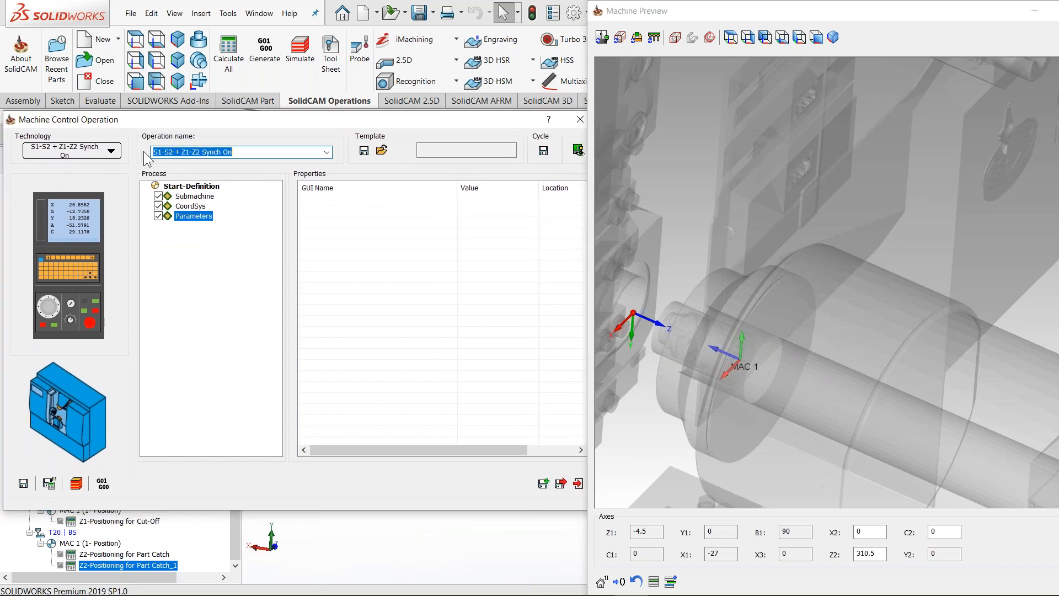
left_click(268, 152)
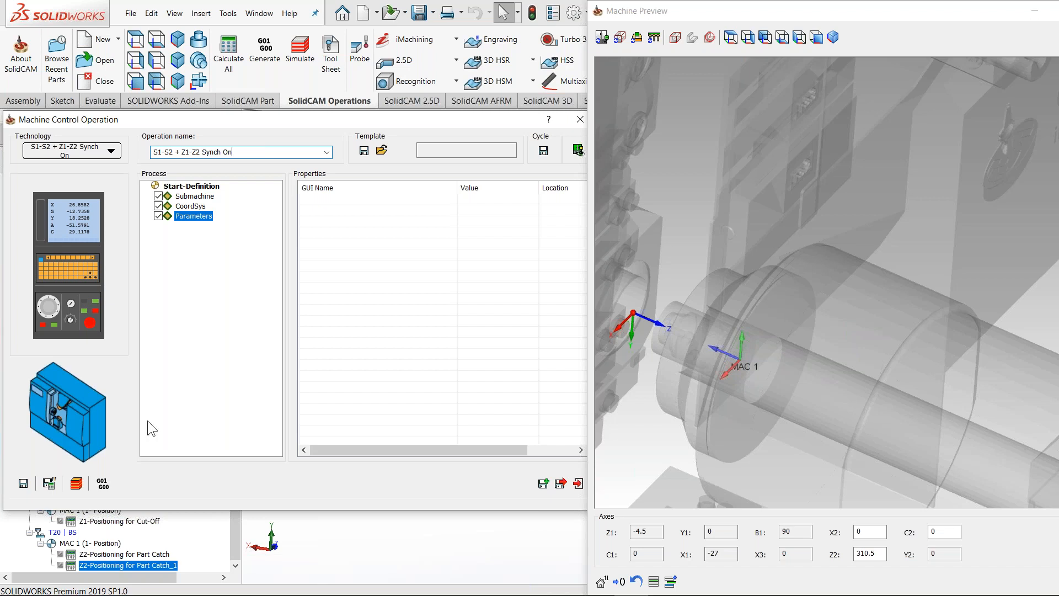
left_click(47, 483)
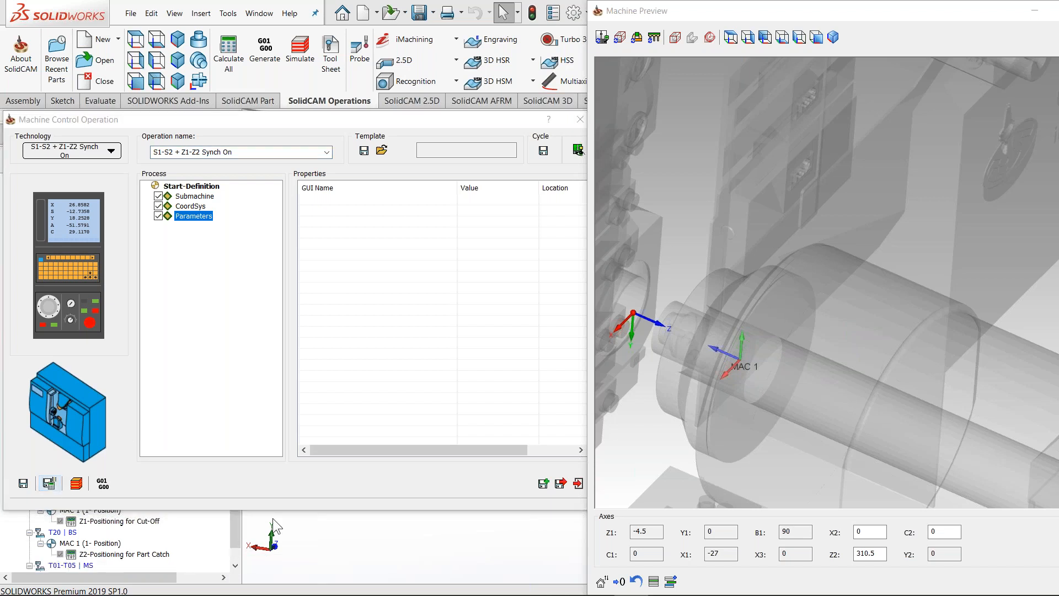
left_click(559, 485)
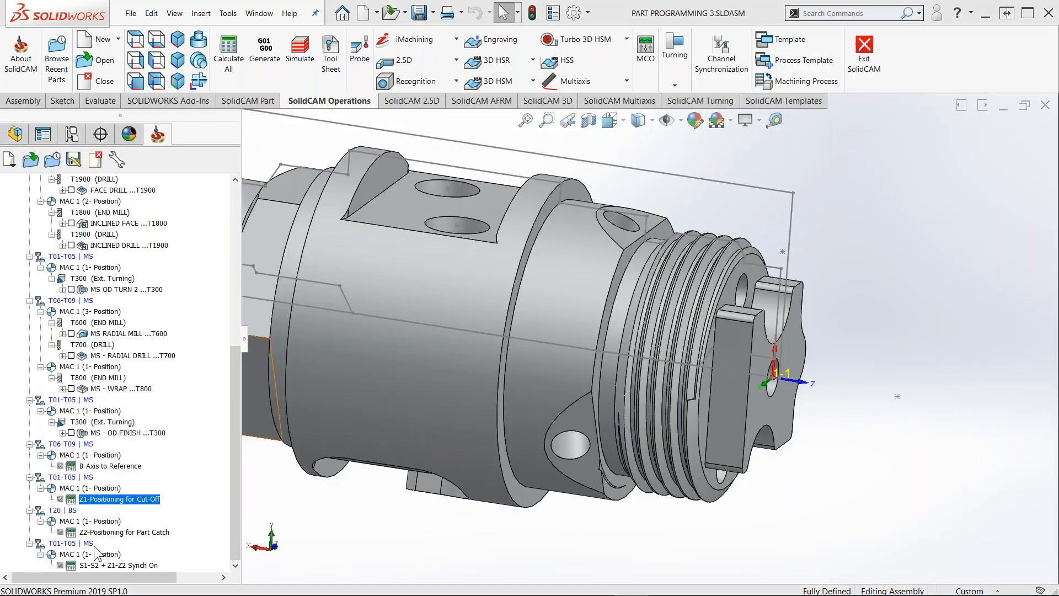
Add a Cutoff turning operation after the S1-S2 + Z1-Z2 Synch On operation
left_click(93, 531)
left_click(97, 564)
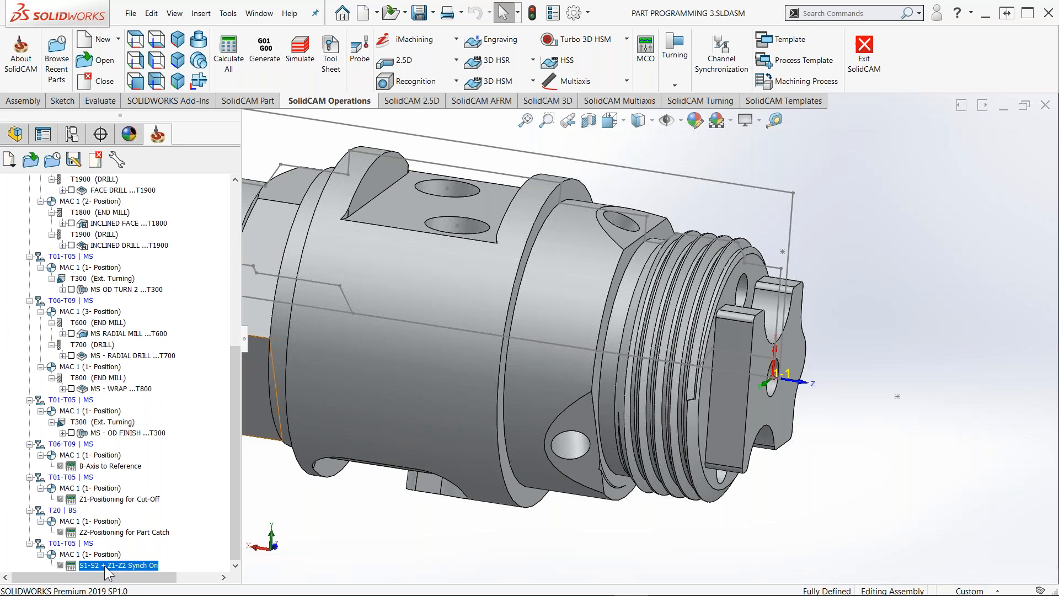
right_click(105, 567)
mouse_move(248, 66)
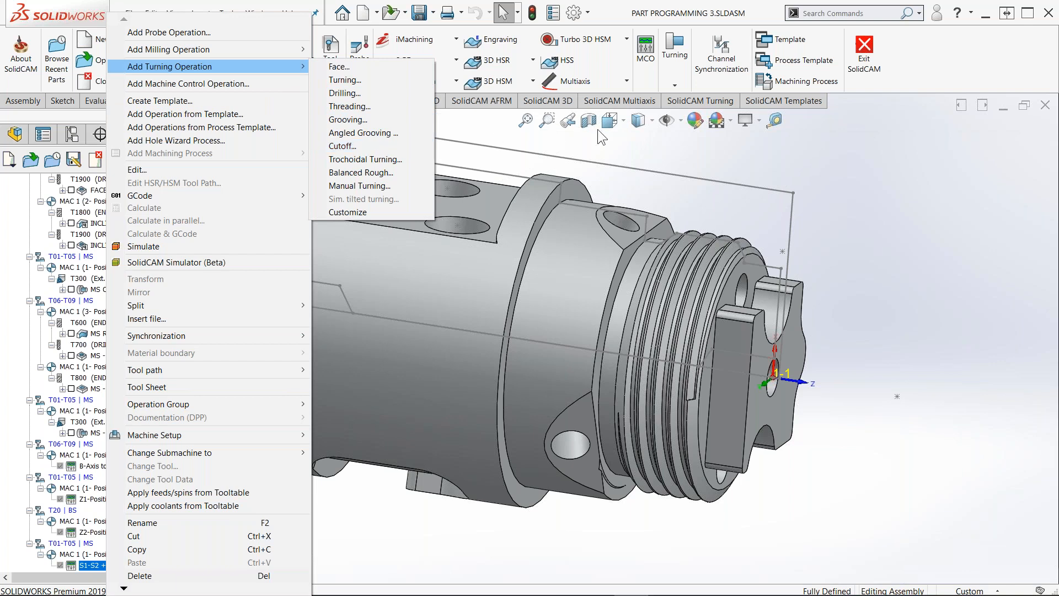
left_click(695, 105)
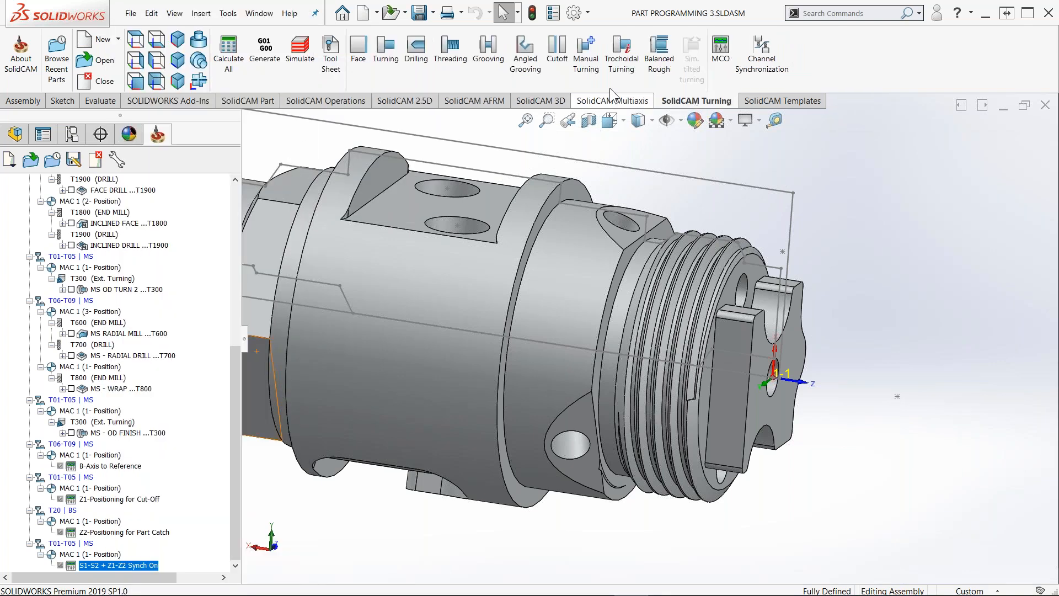
left_click(559, 61)
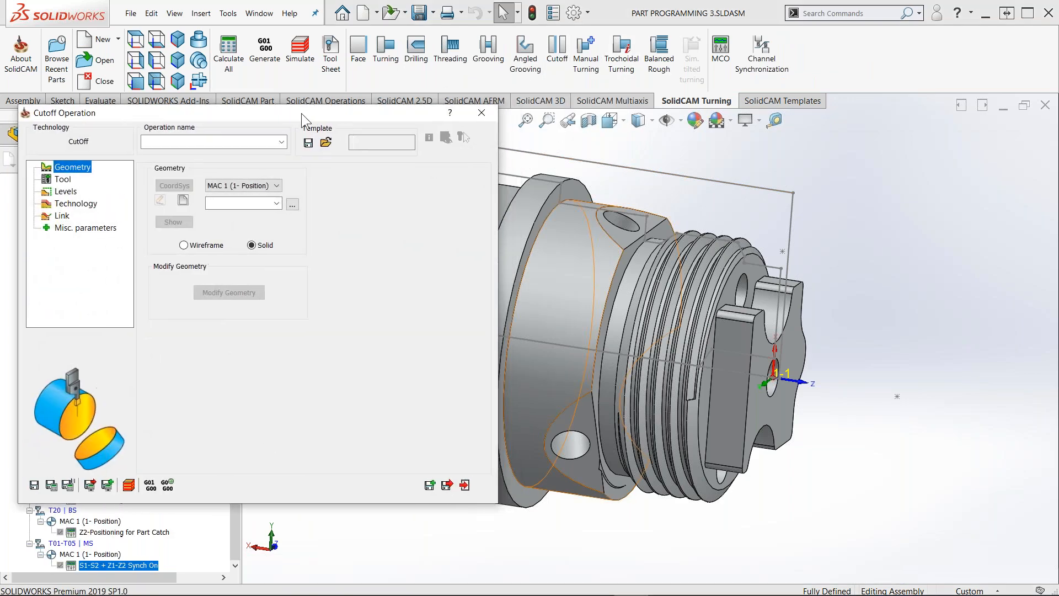
Set the cutoff geometry type to Solid on coordinate system MAC 1 (1- Position)
scroll(577, 337, "down", 6)
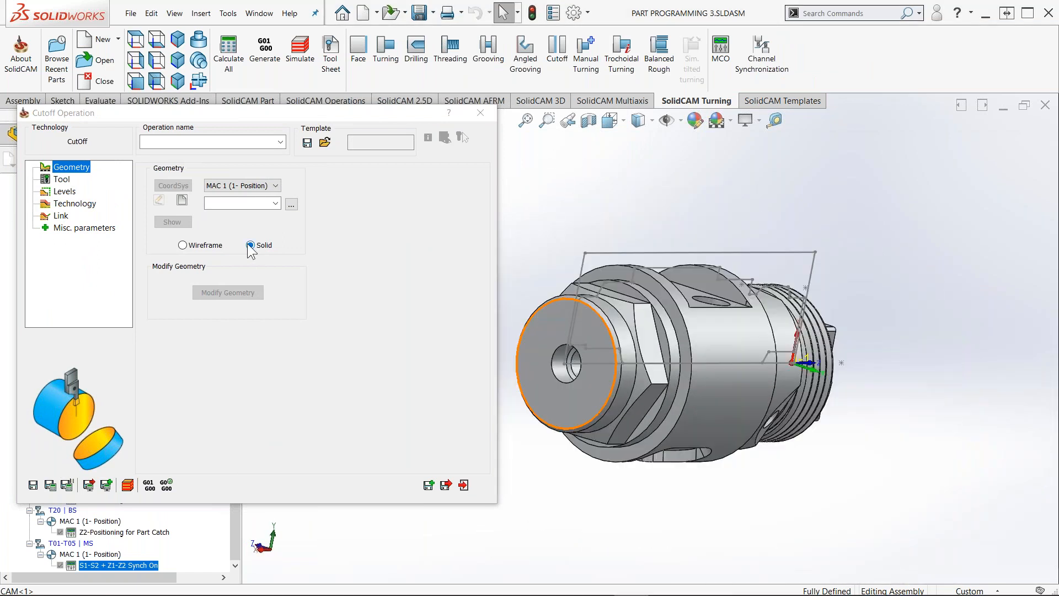
left_click(250, 246)
left_click(240, 185)
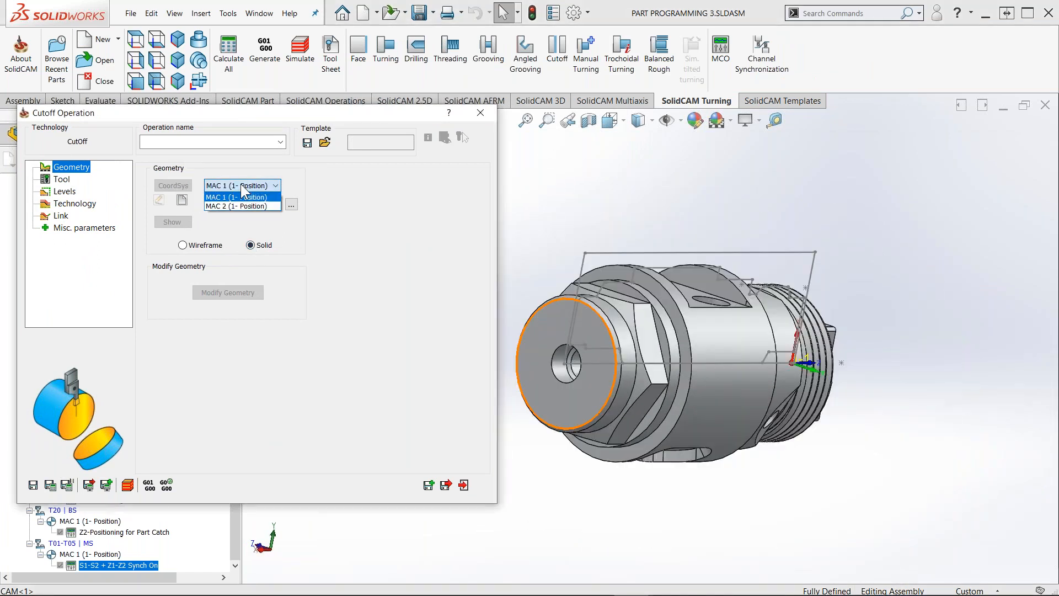
left_click(233, 203)
left_click(237, 185)
left_click(237, 197)
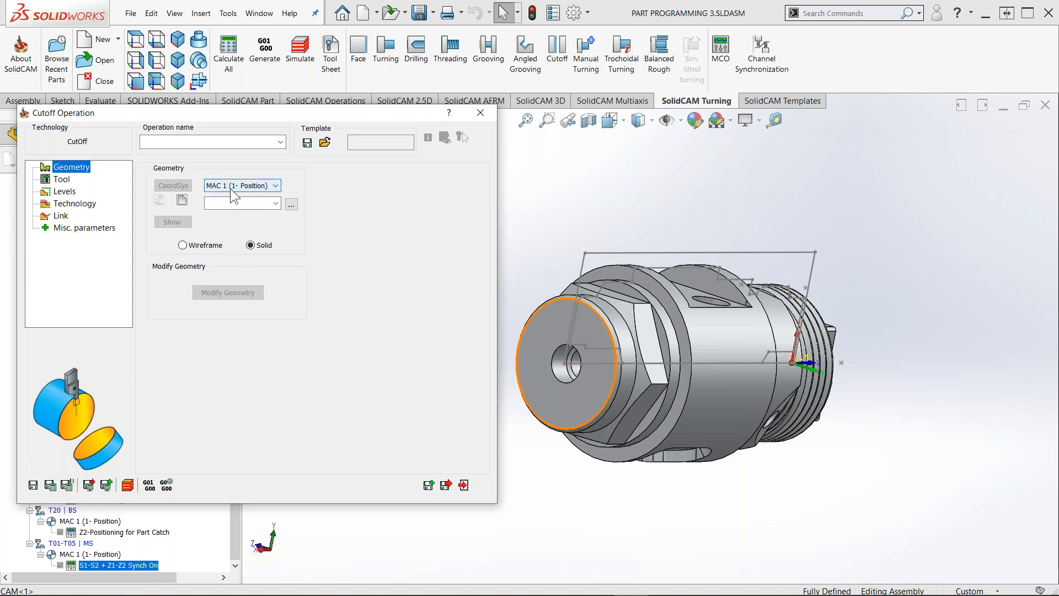
Start a new cutoff geometry and pick the part's flat rear face around the bore as both chain start and end
left_click(182, 200)
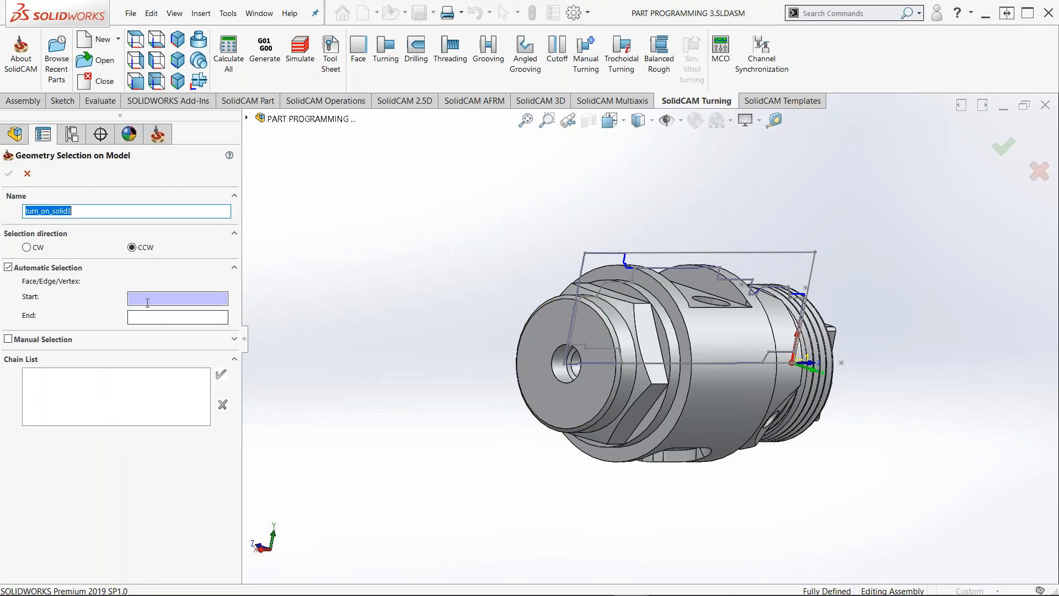
scroll(570, 299, "down", 5)
left_click(569, 298)
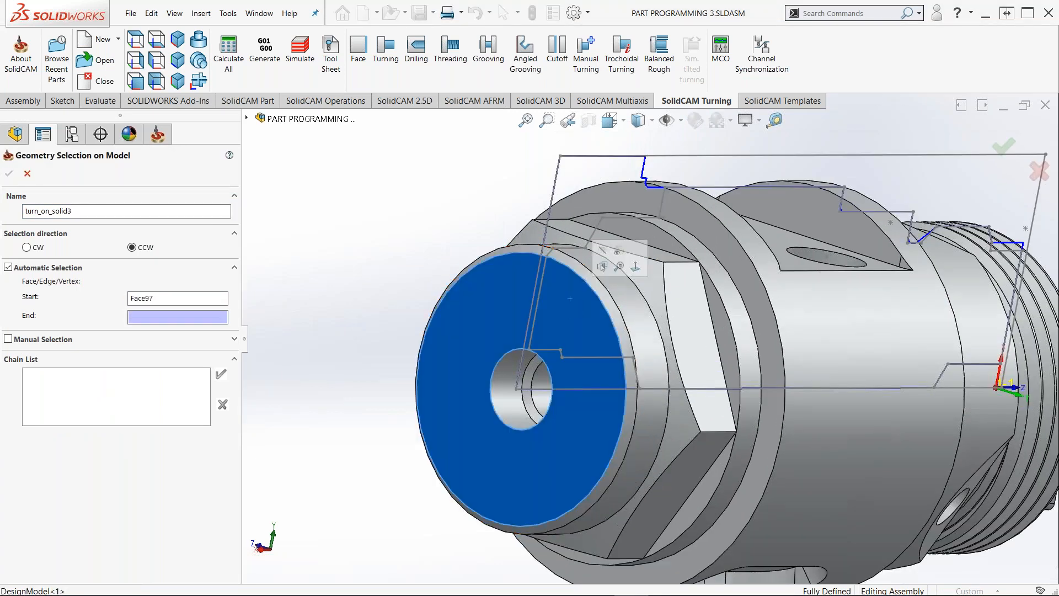
left_click(560, 293)
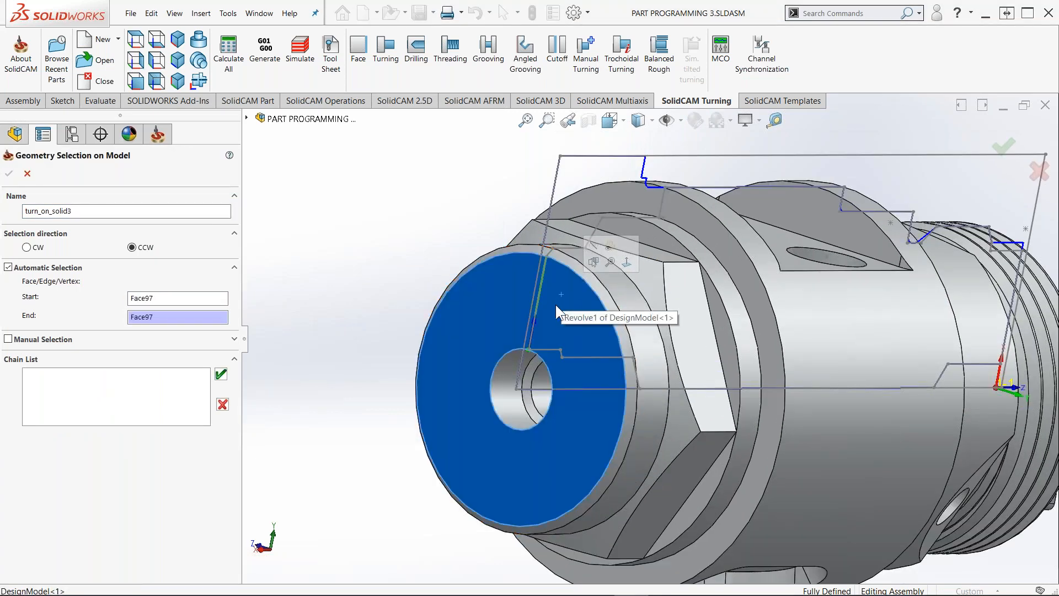
scroll(555, 305, "down", 3)
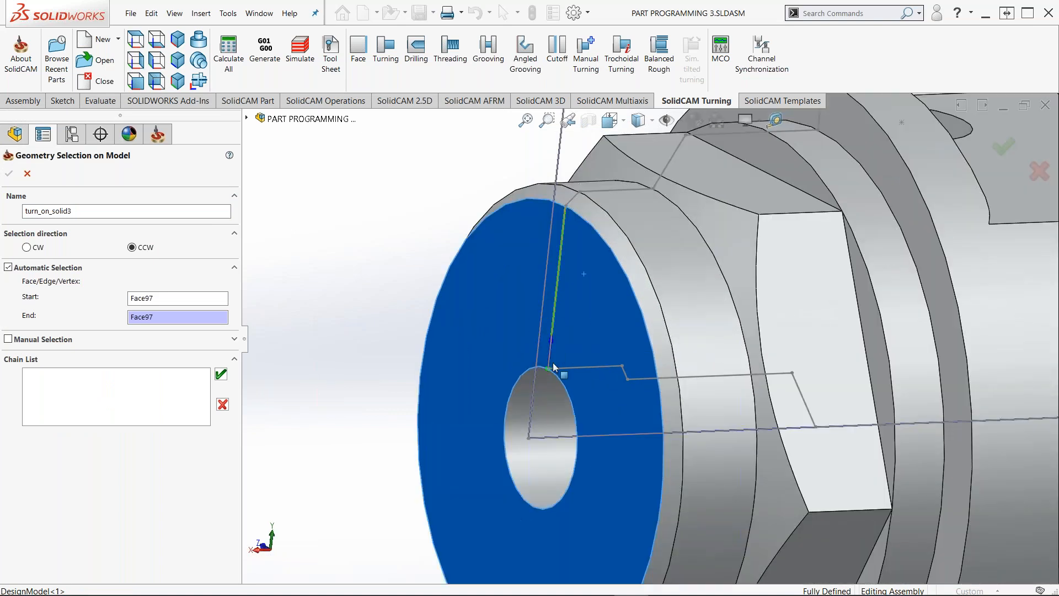
middle_click_drag(552, 302, 554, 348)
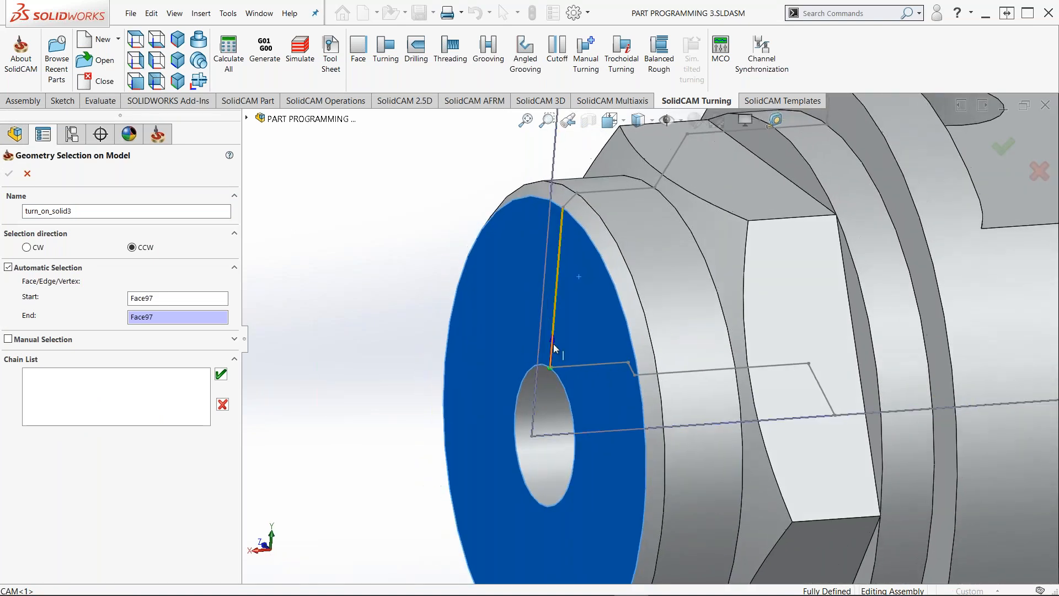
Accept the rear-face chain and reverse it to run from the outer edge toward the bore
left_click(224, 375)
right_click(55, 376)
left_click(78, 397)
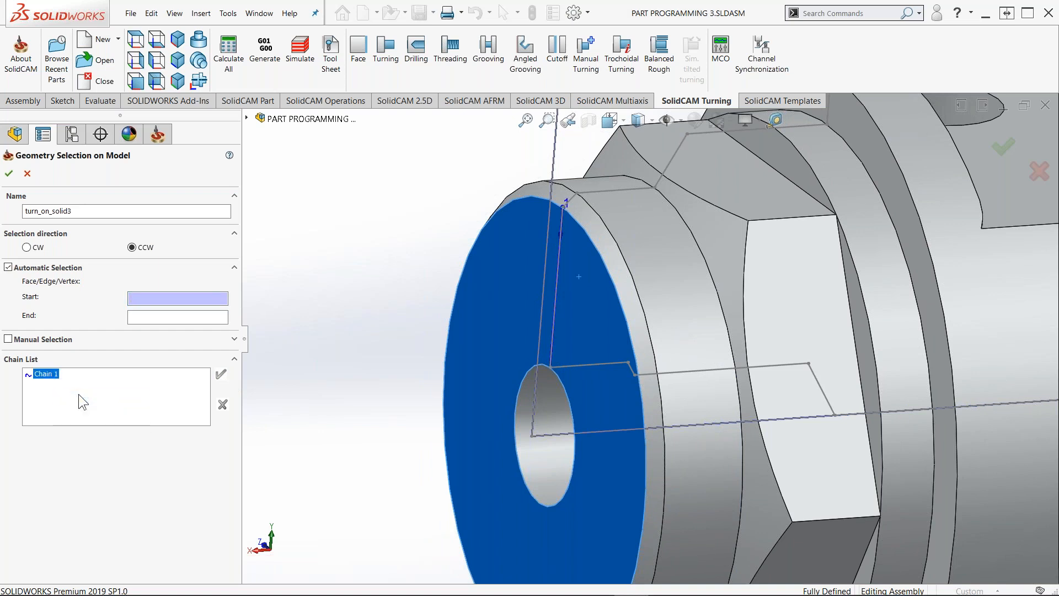
Accept the cutoff geometry, then modify it so the chain's end extends automatically to the stock
left_click(8, 176)
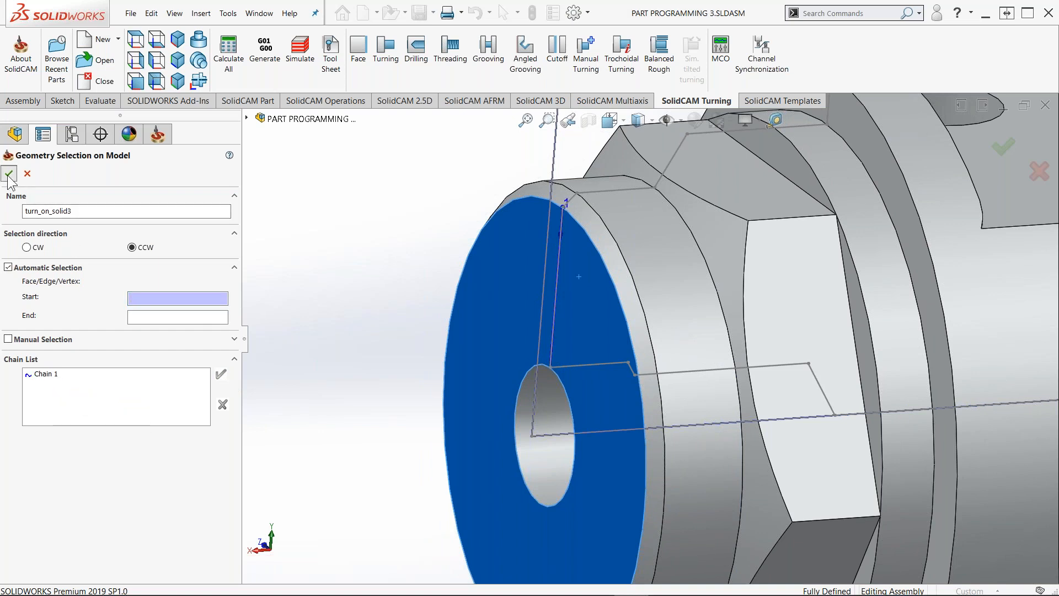
left_click(221, 293)
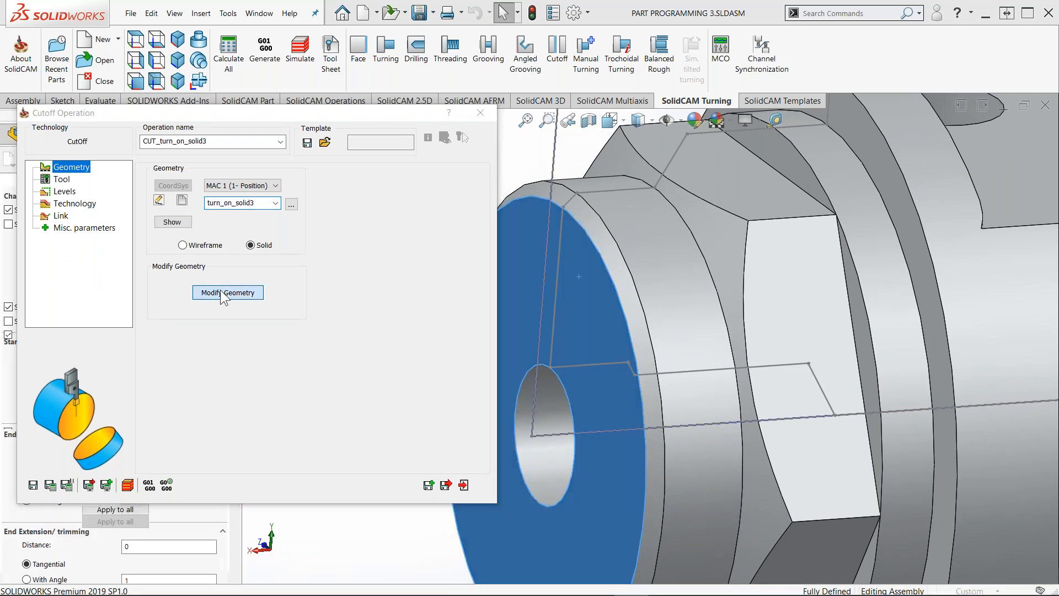
scroll(585, 352, "up", 3)
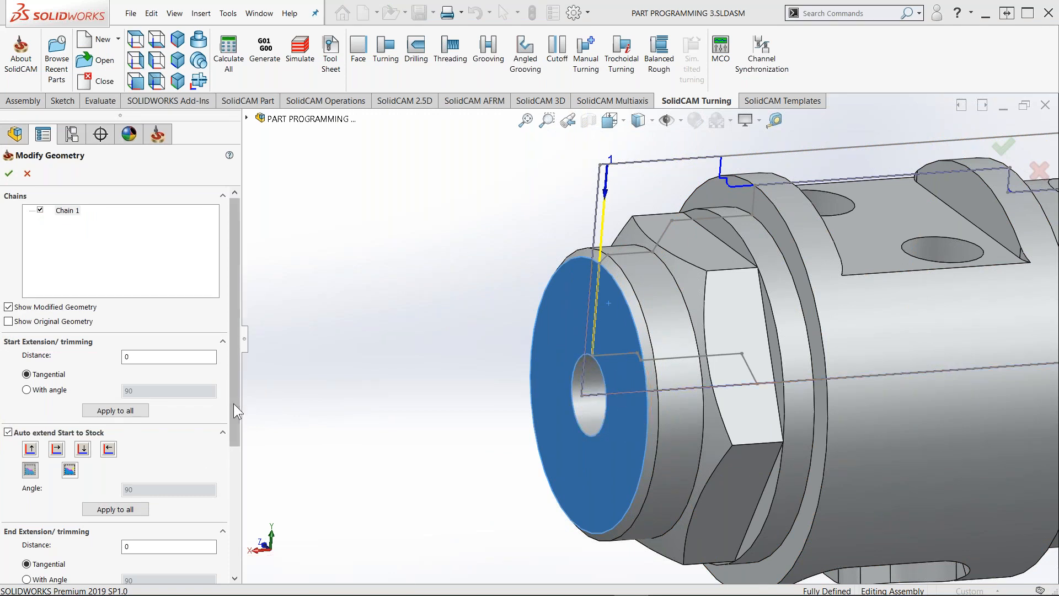
scroll(237, 411, "down", 5)
left_click(8, 446)
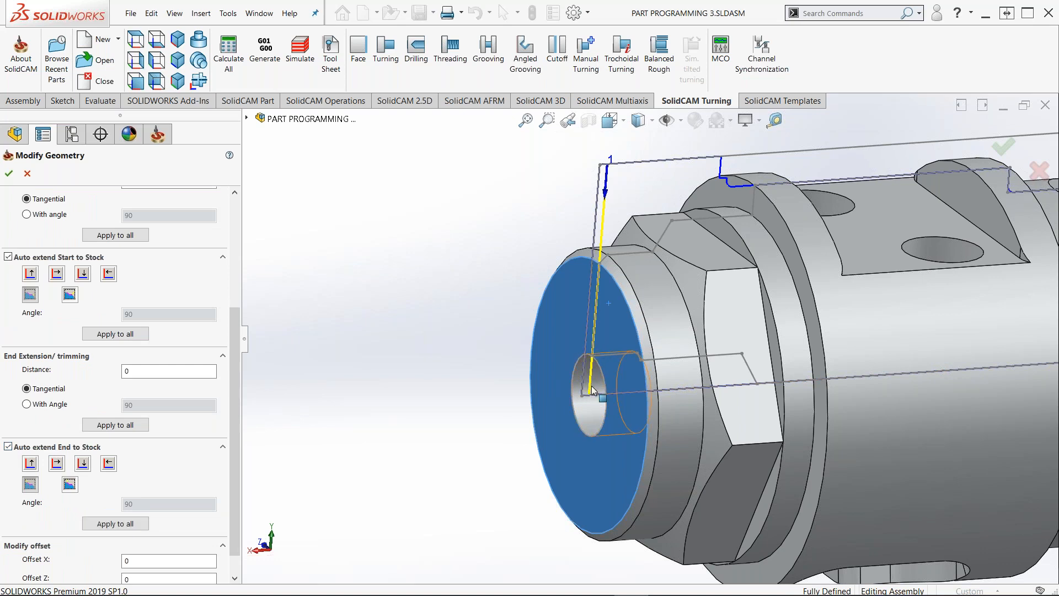
left_click(8, 174)
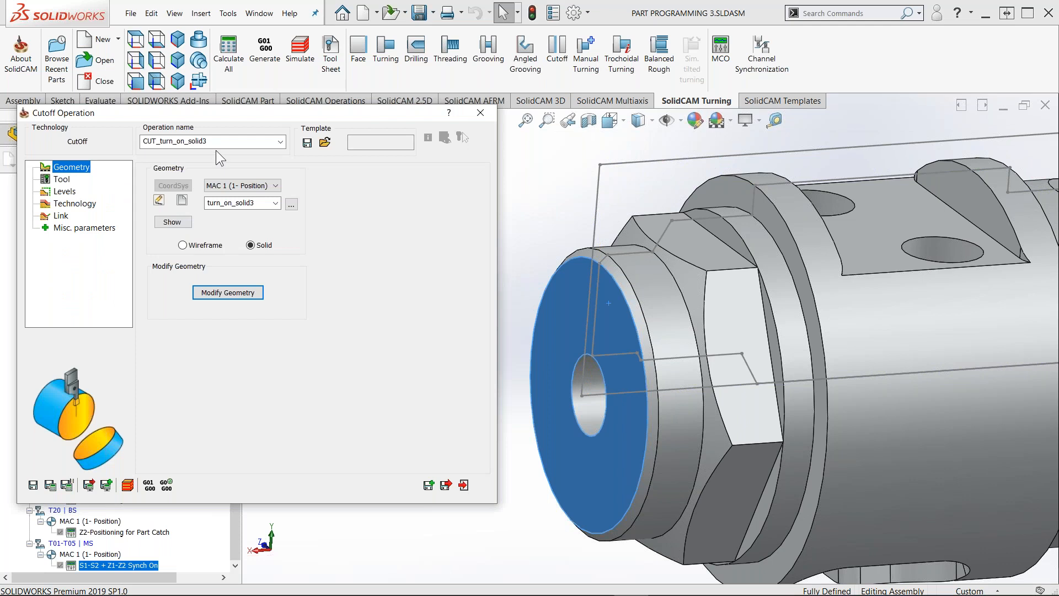
Name the cutoff operation Cut-Off and assign it tool 100 from turret T01-T05
type("Cut-Off")
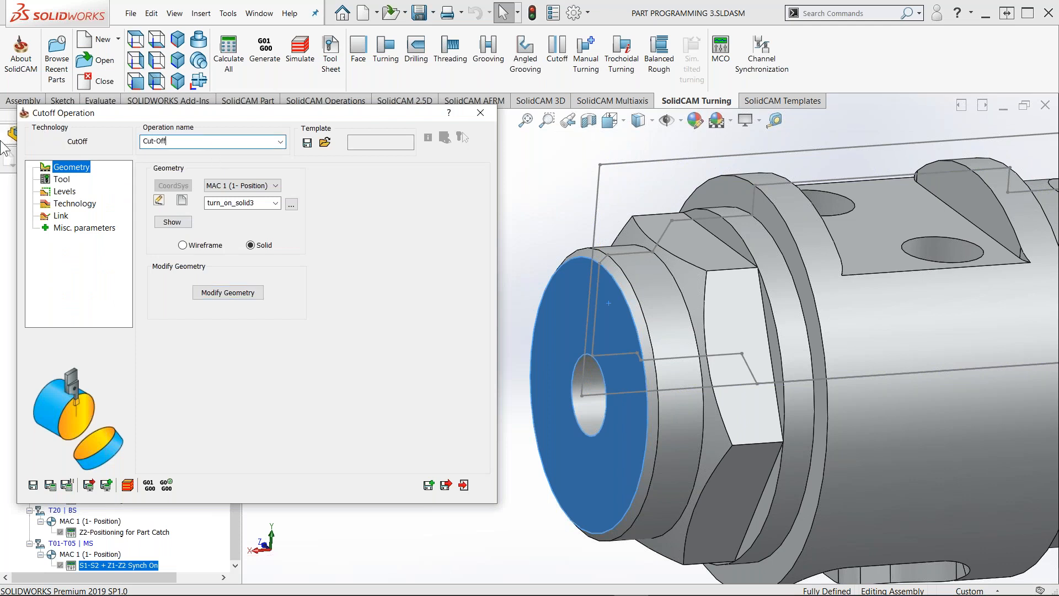
left_click(56, 182)
left_click(223, 397)
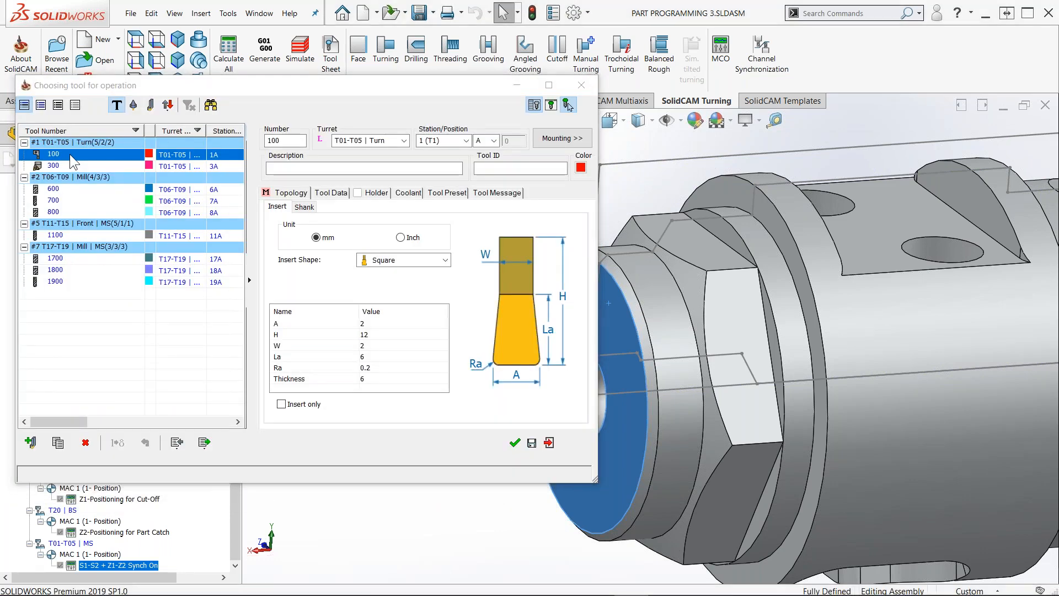
double_click(69, 154)
Set the cutoff spin rate to 2500 rpm and check the tool's origin position in the machine preview
left_click(180, 175)
double_click(352, 227)
type("2500")
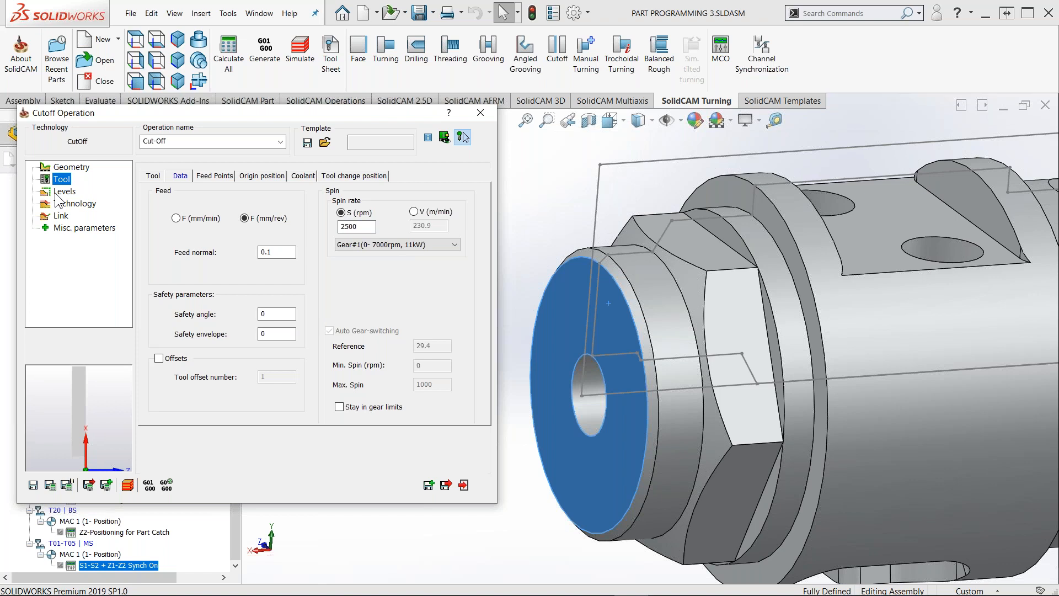
left_click(263, 178)
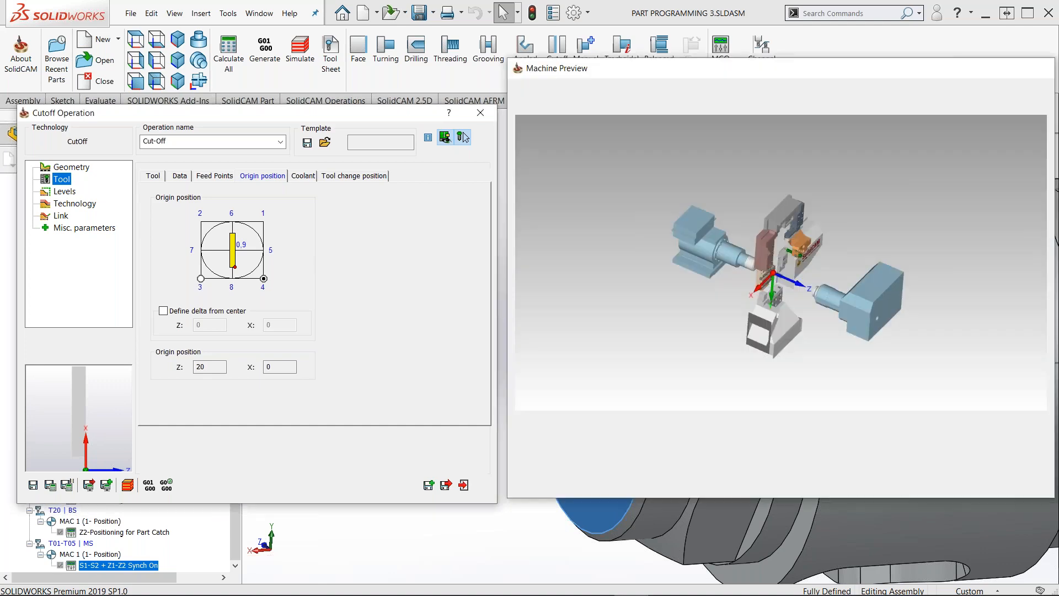
scroll(819, 312, "up", 6)
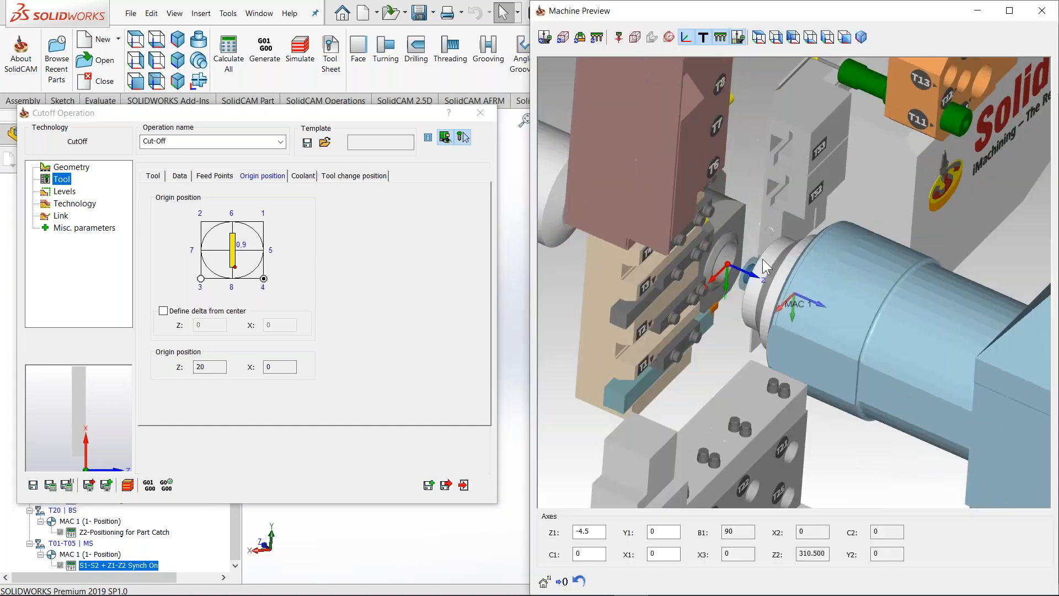
Set the cutoff technology's Z offset to 0.2
left_click(65, 192)
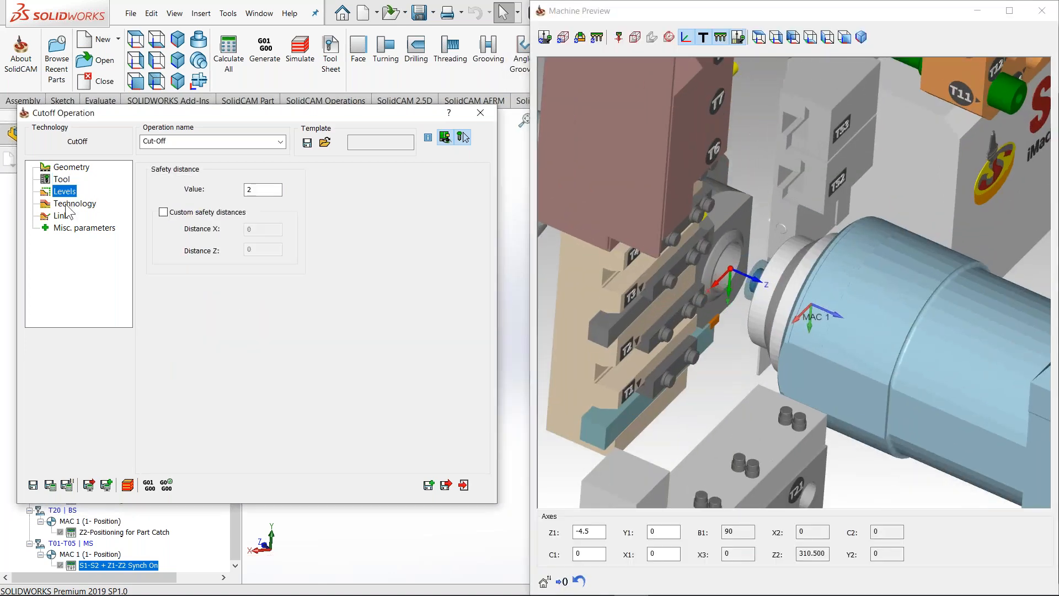
left_click(67, 204)
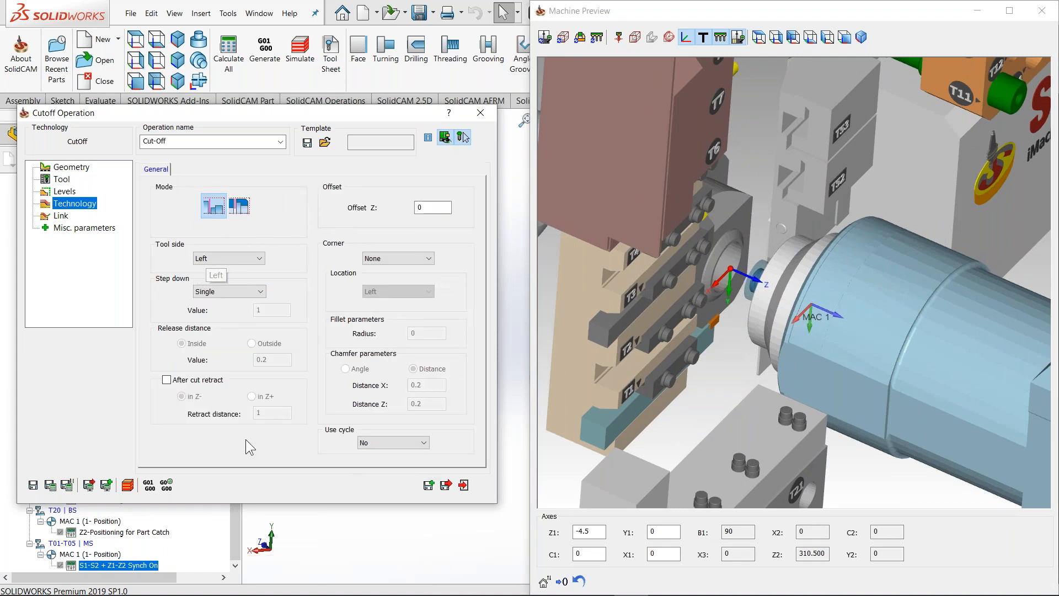
left_click(433, 208)
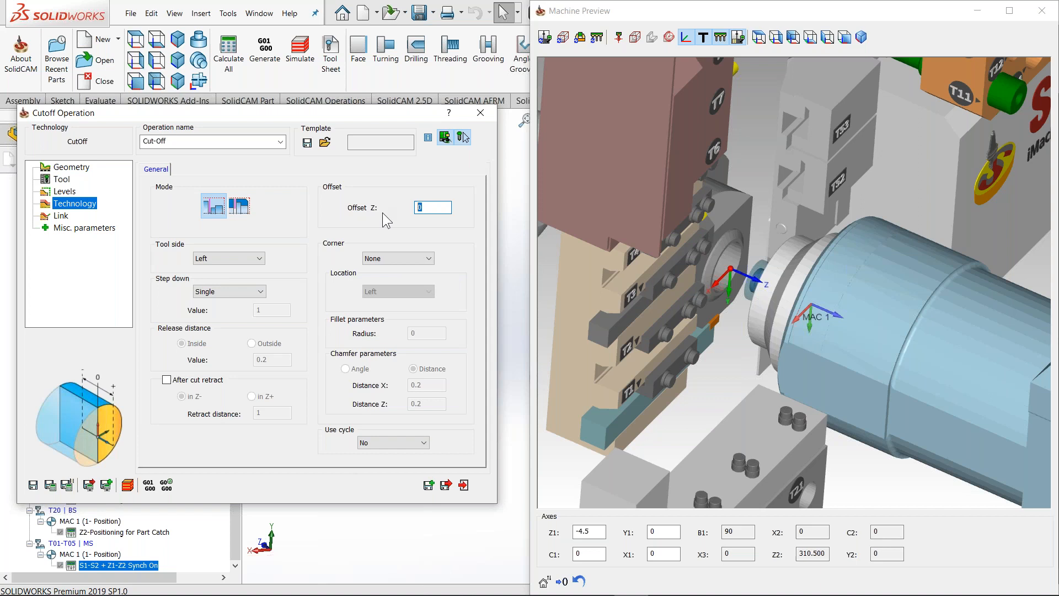
type("0.2")
Set the cutoff approach point to Only X with an X diameter of 40
left_click(61, 217)
left_click_drag(253, 115, 257, 20)
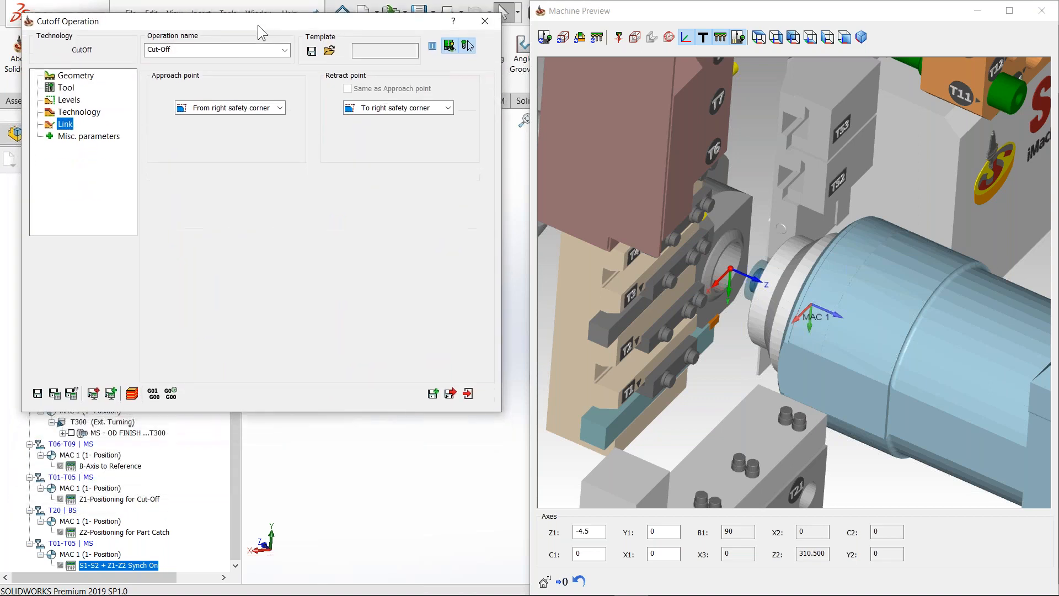
left_click(269, 106)
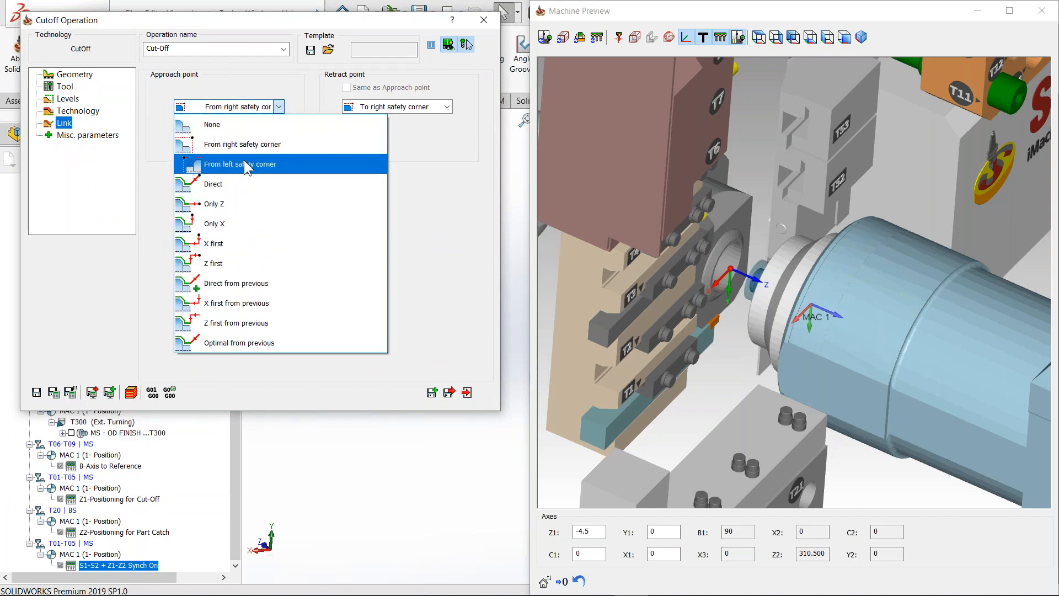
left_click(241, 223)
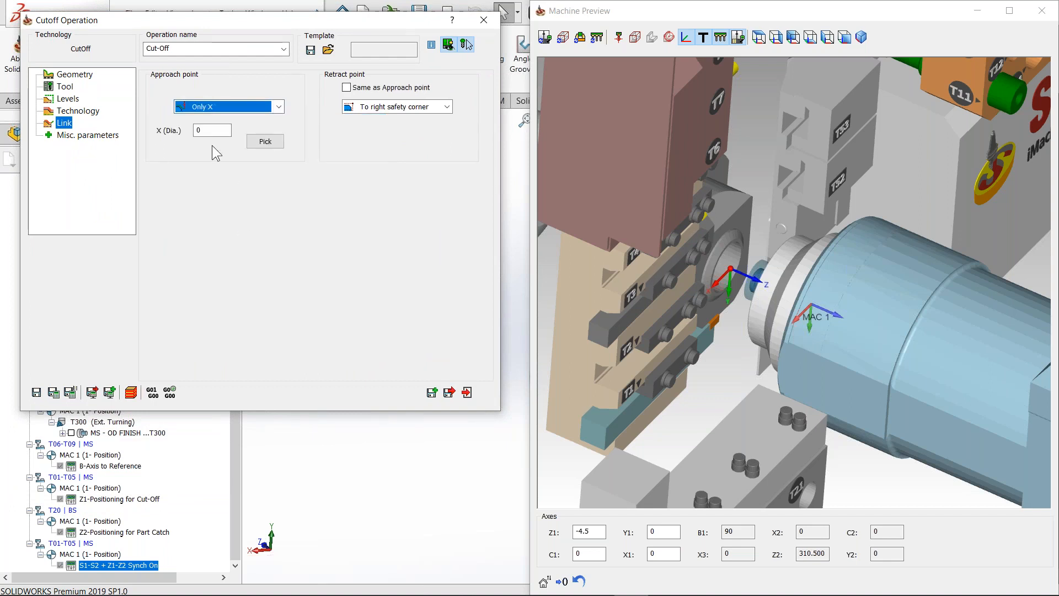
key("Tab")
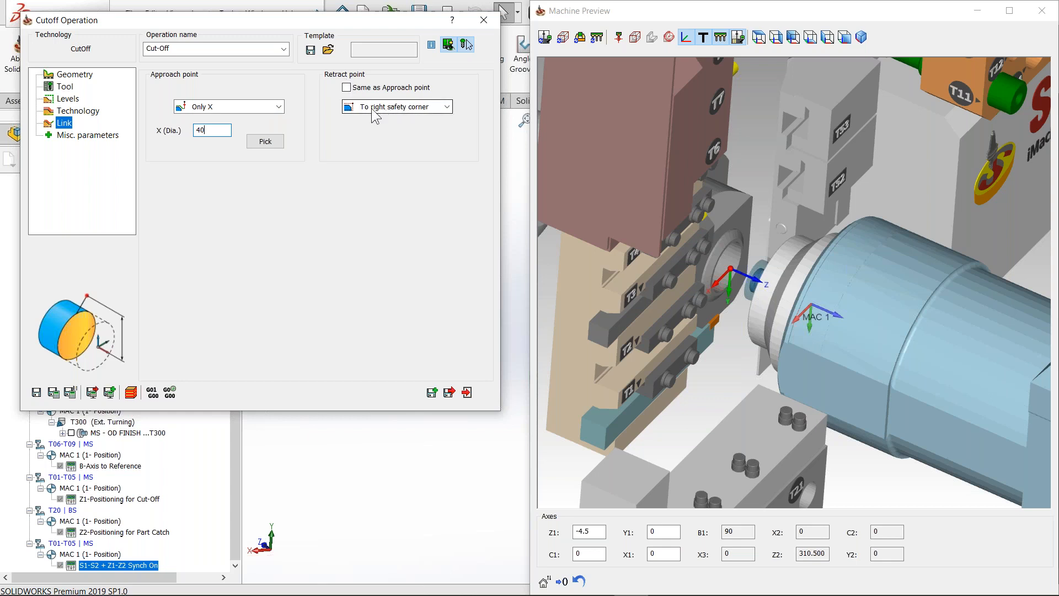
Set the cutoff retract point to None, then save and calculate the operation
left_click(433, 107)
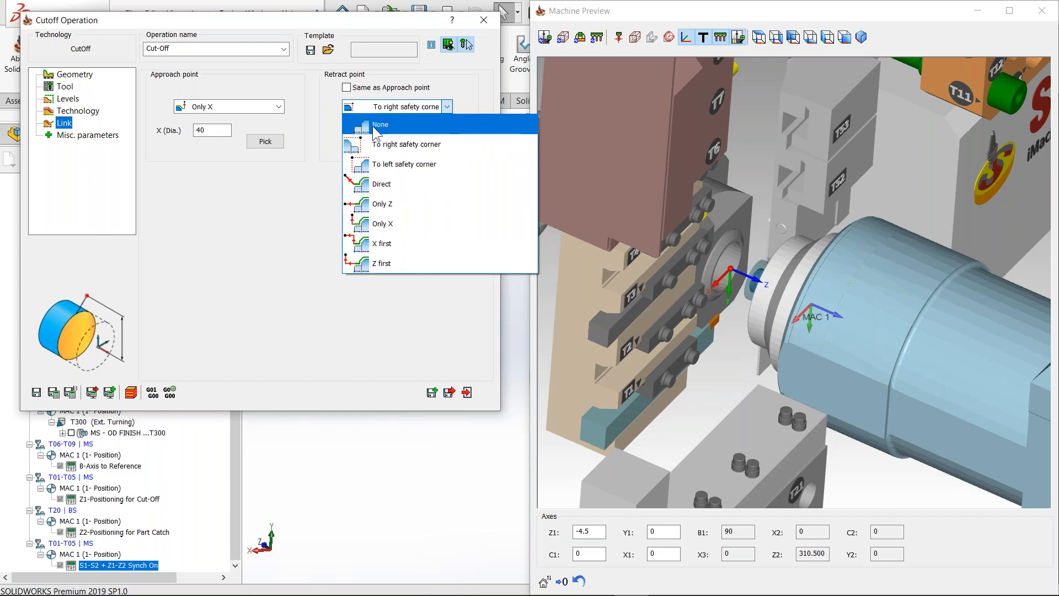
left_click(383, 129)
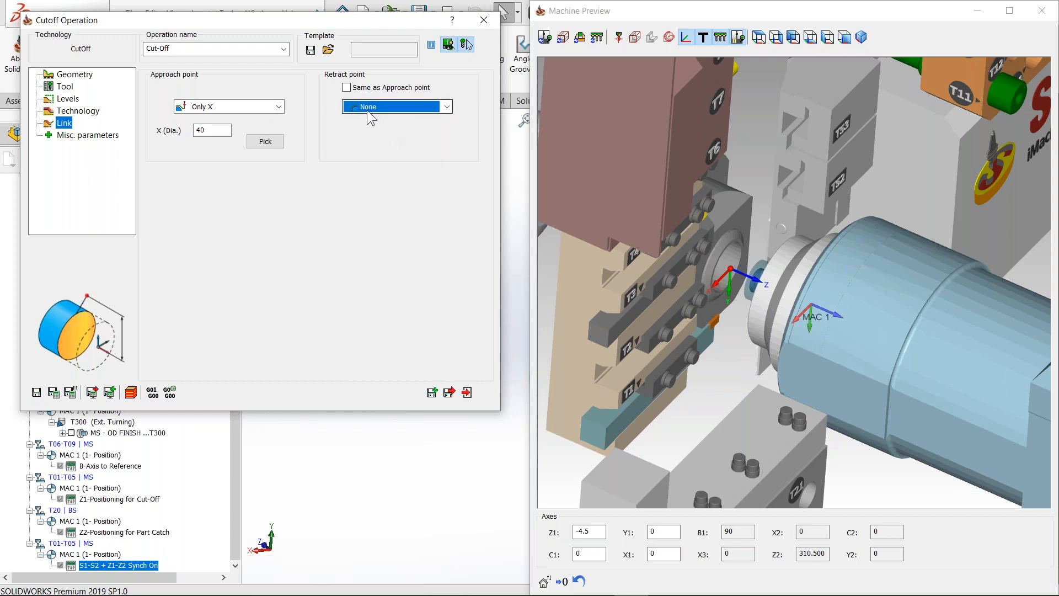
left_click(567, 64)
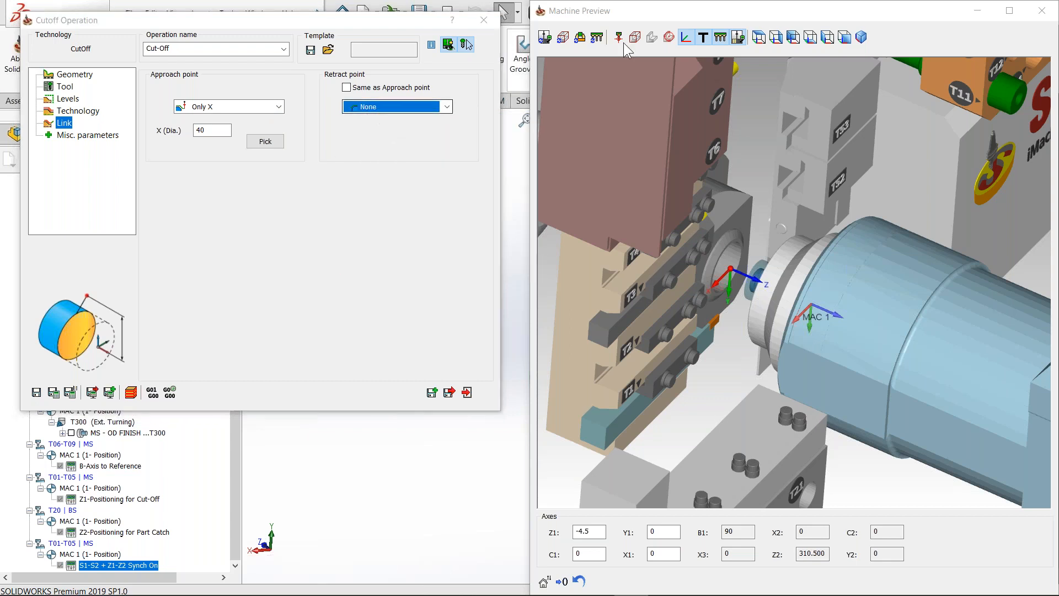
left_click(53, 393)
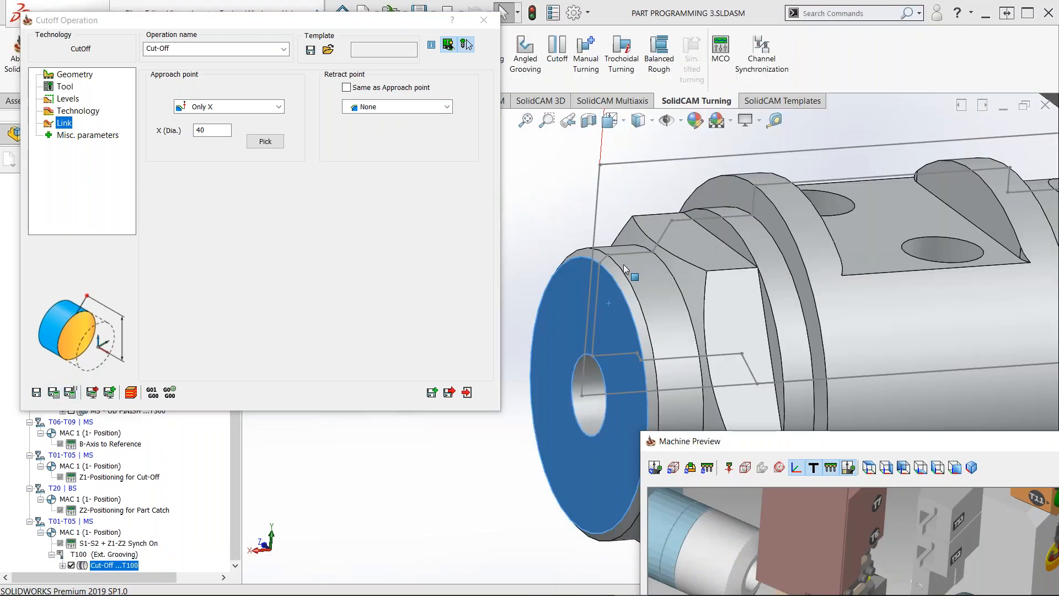
Review the cutoff tool path and settings, save and close the operation, and hide its tool path
scroll(613, 158, "up", 2)
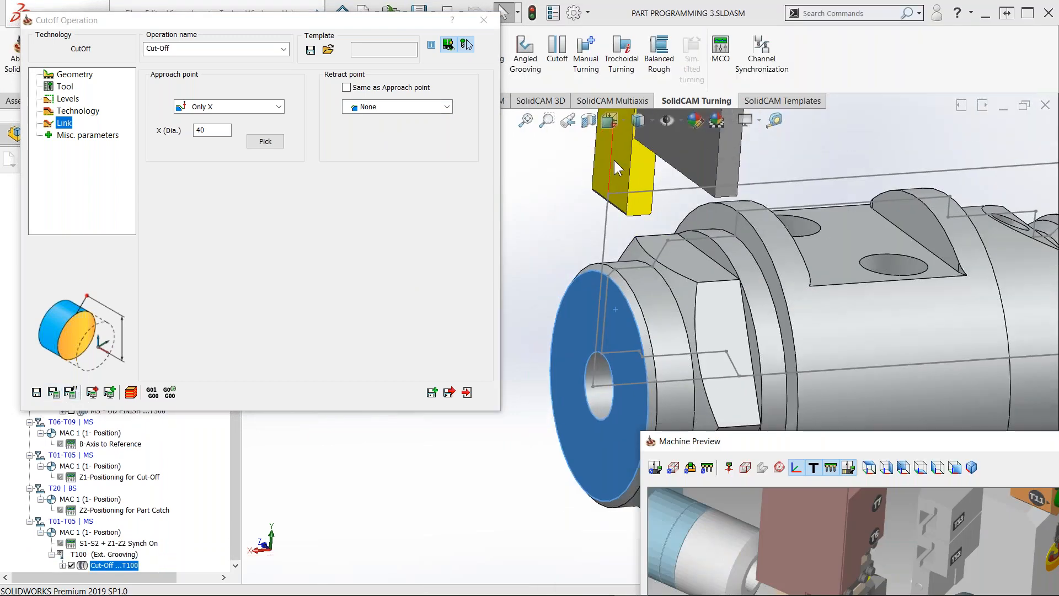
middle_click_drag(592, 365, 580, 354)
scroll(595, 365, "up", 1)
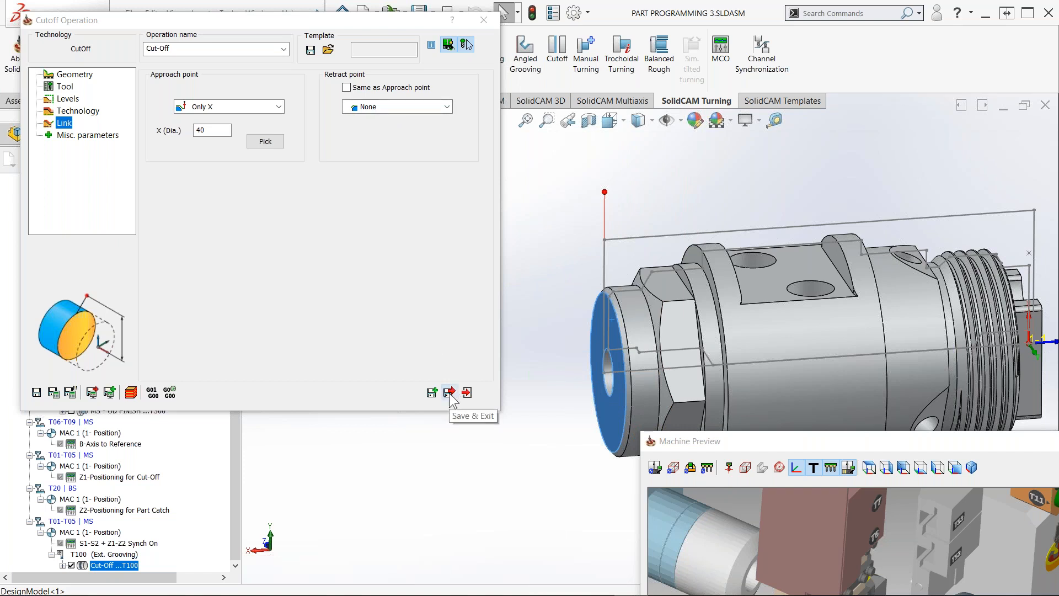
left_click(83, 135)
left_click(75, 112)
left_click(64, 123)
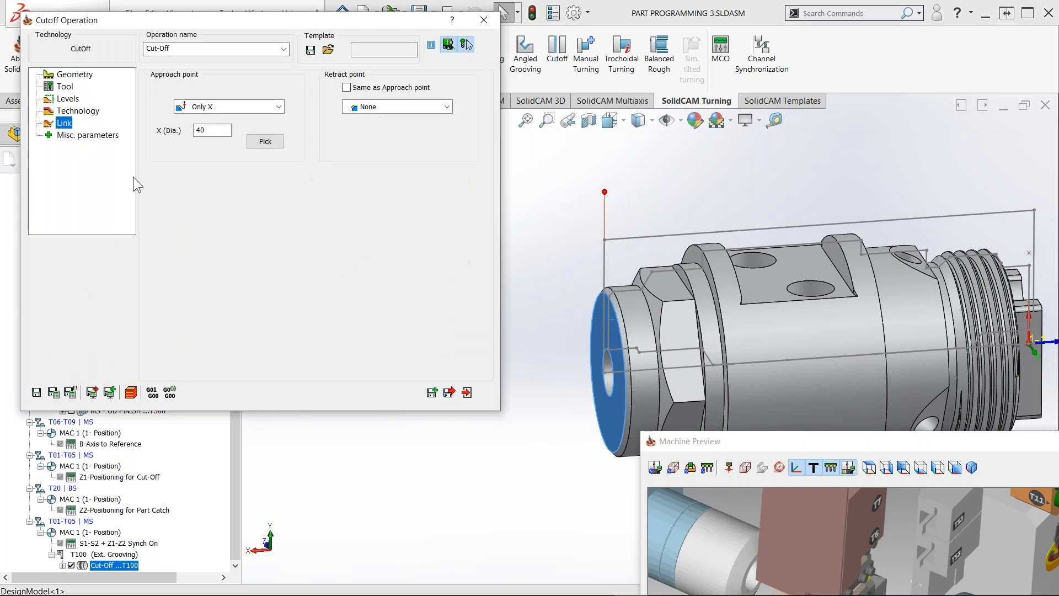
left_click(451, 393)
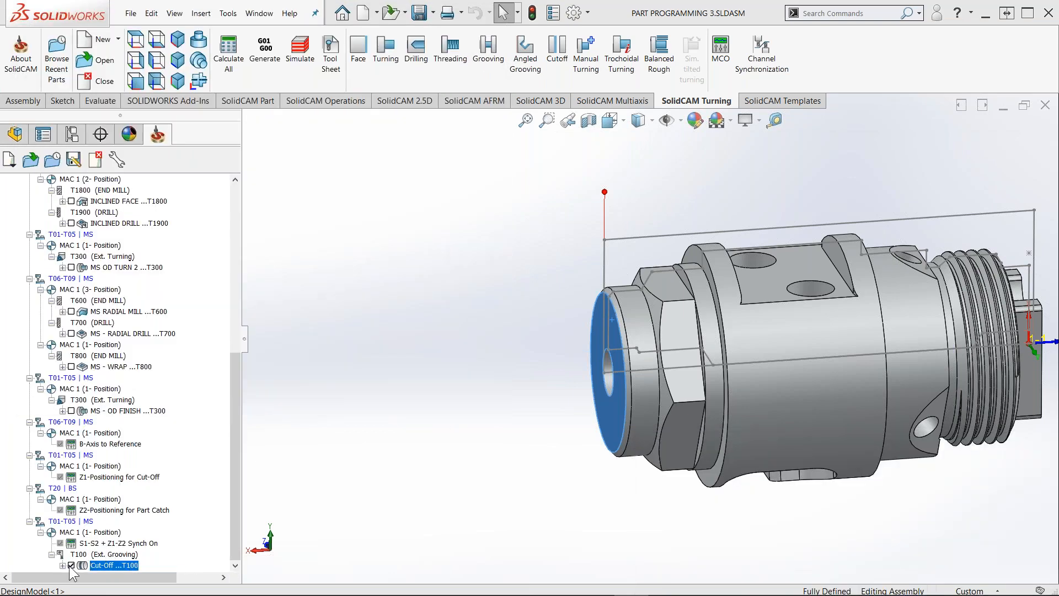
left_click(71, 565)
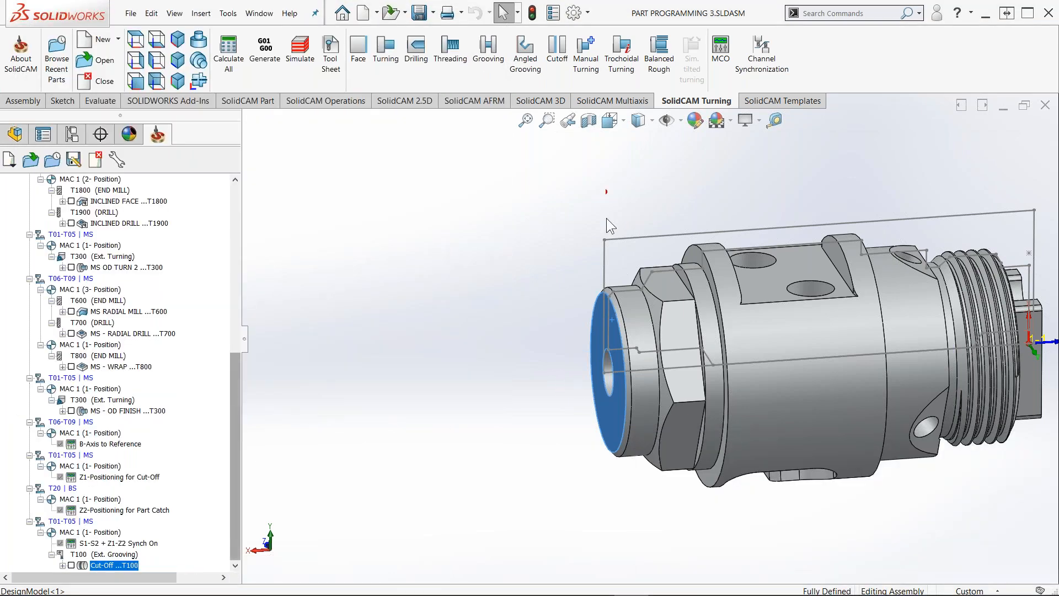
scroll(712, 362, "up", 4)
middle_click_drag(795, 361, 764, 391)
scroll(708, 315, "down", 2)
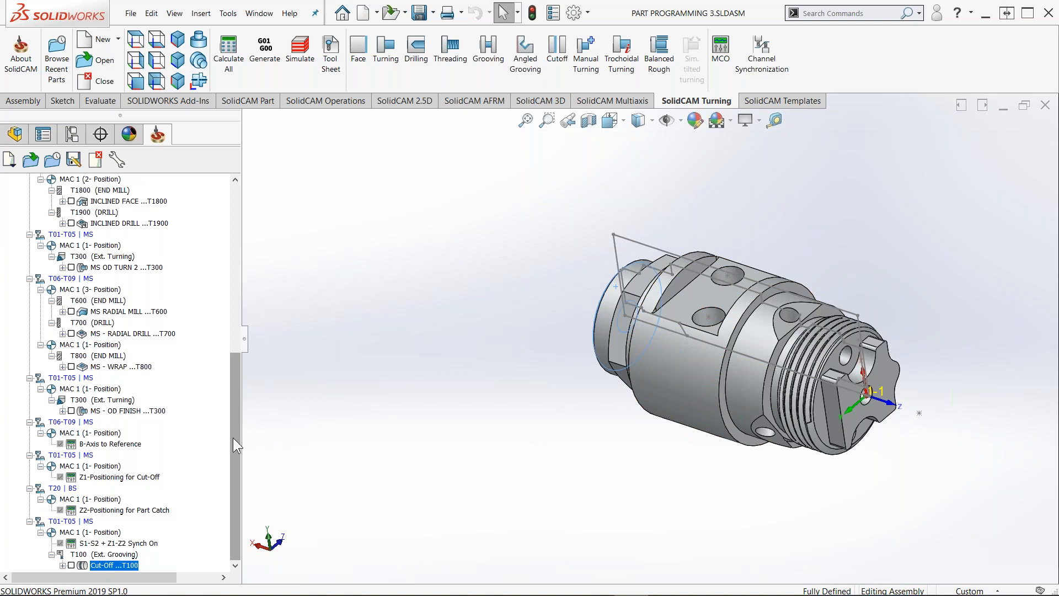
Add an S1-S2 + Z1-Z2 Synch Off machine control operation after Cut-Off, then save and calculate it
right_click(104, 571)
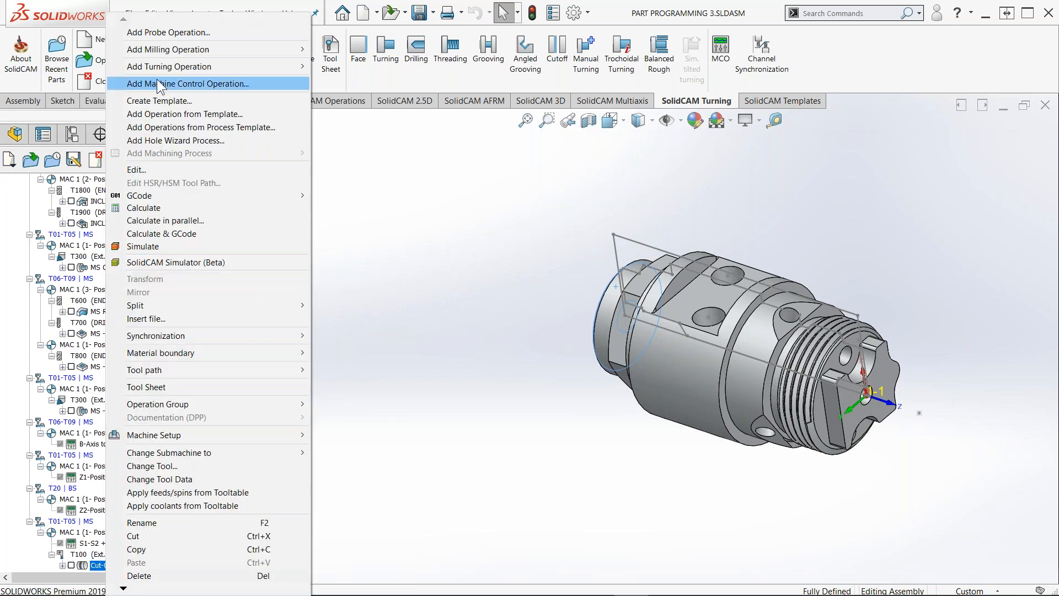
left_click(157, 78)
left_click_drag(224, 120, 240, 122)
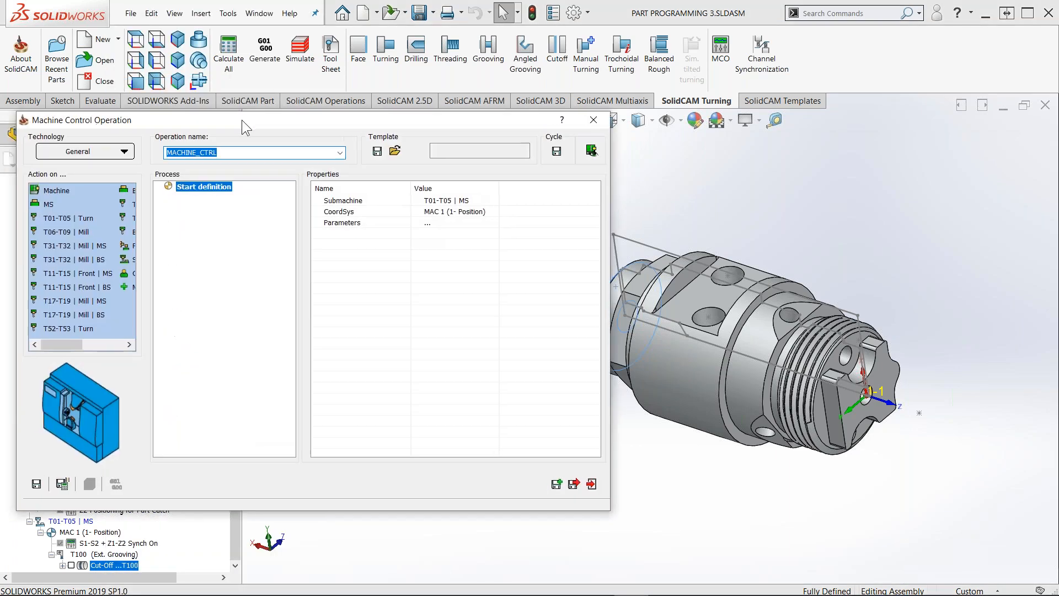
left_click(129, 154)
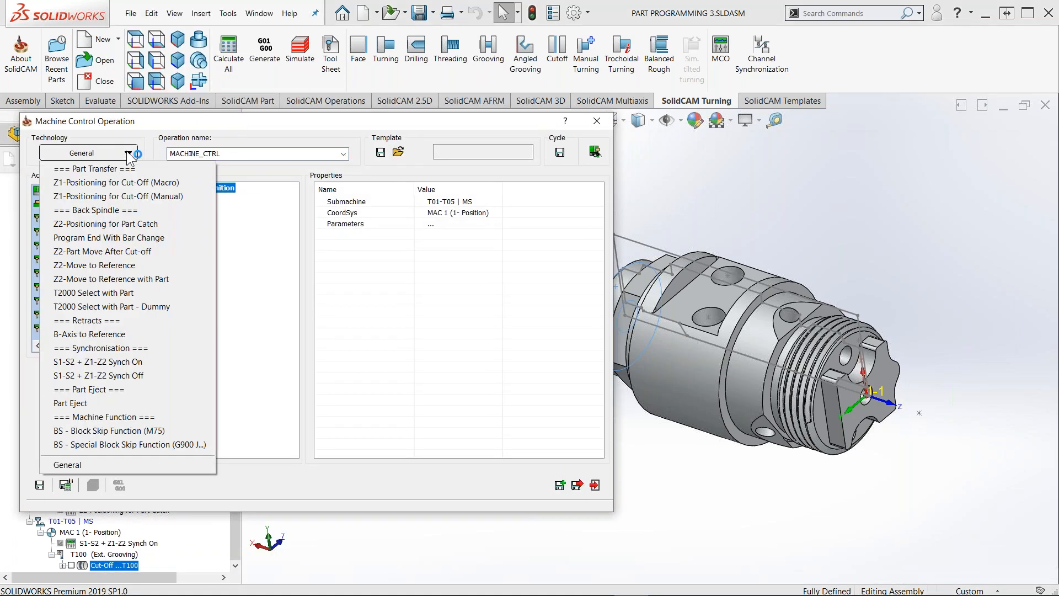
left_click(80, 379)
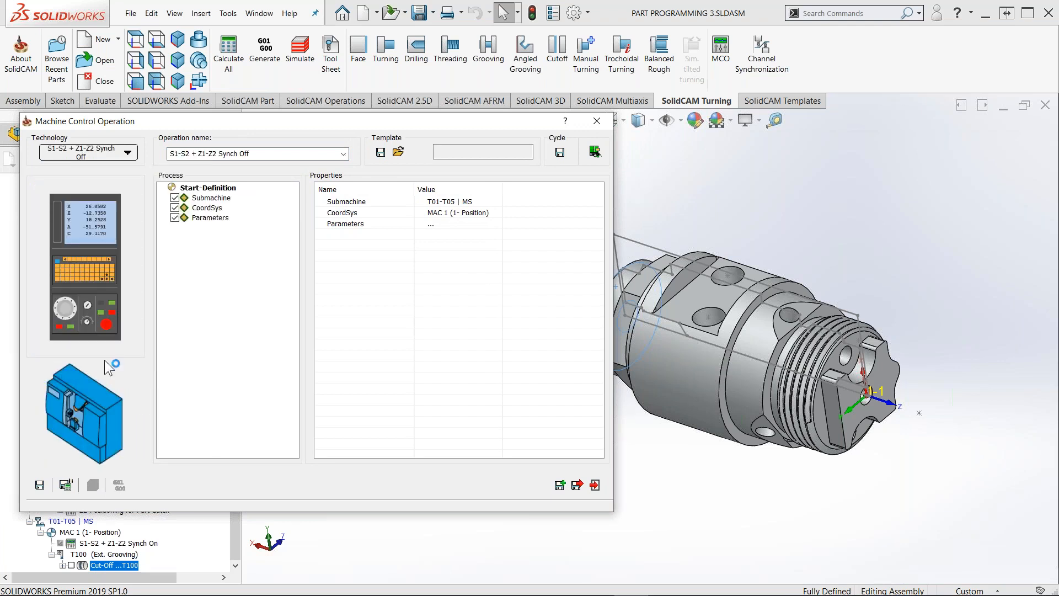
left_click(66, 485)
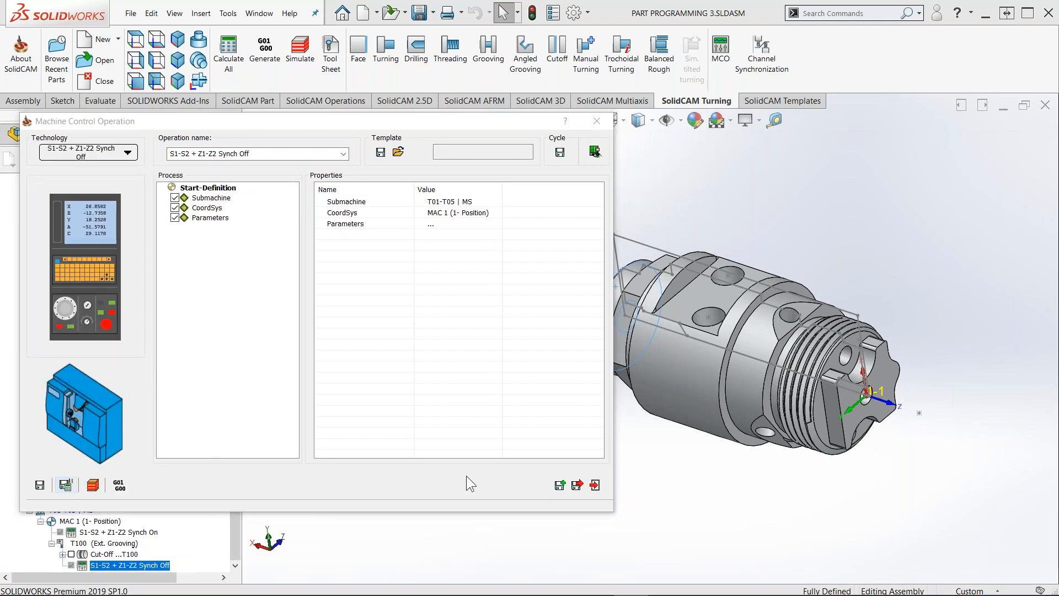
Save the Synch Off operation and add a Z2-Part Move After Cut-off machine control operation after it
left_click(560, 486)
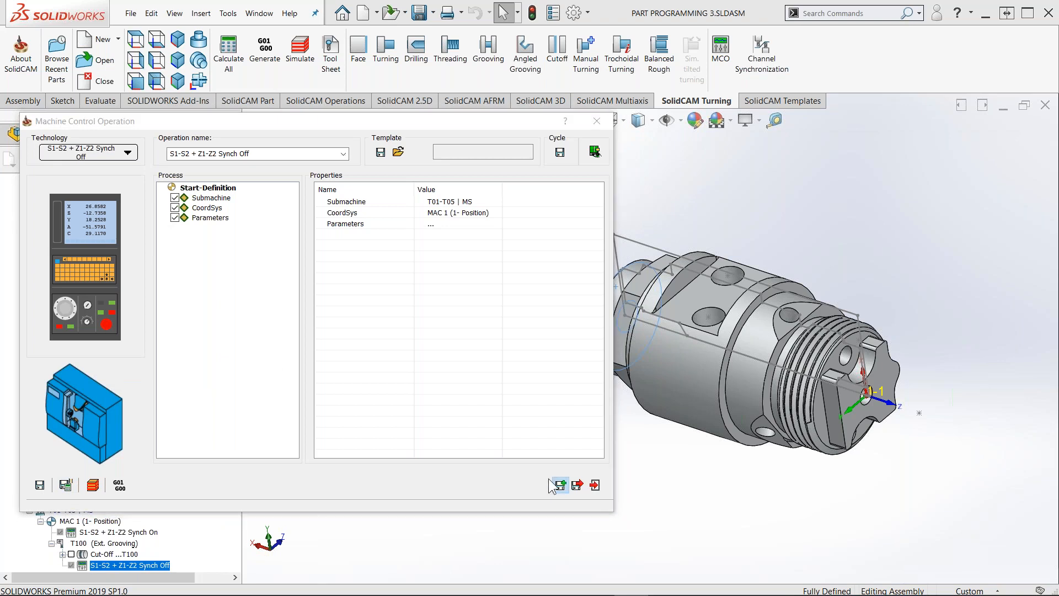
left_click(85, 153)
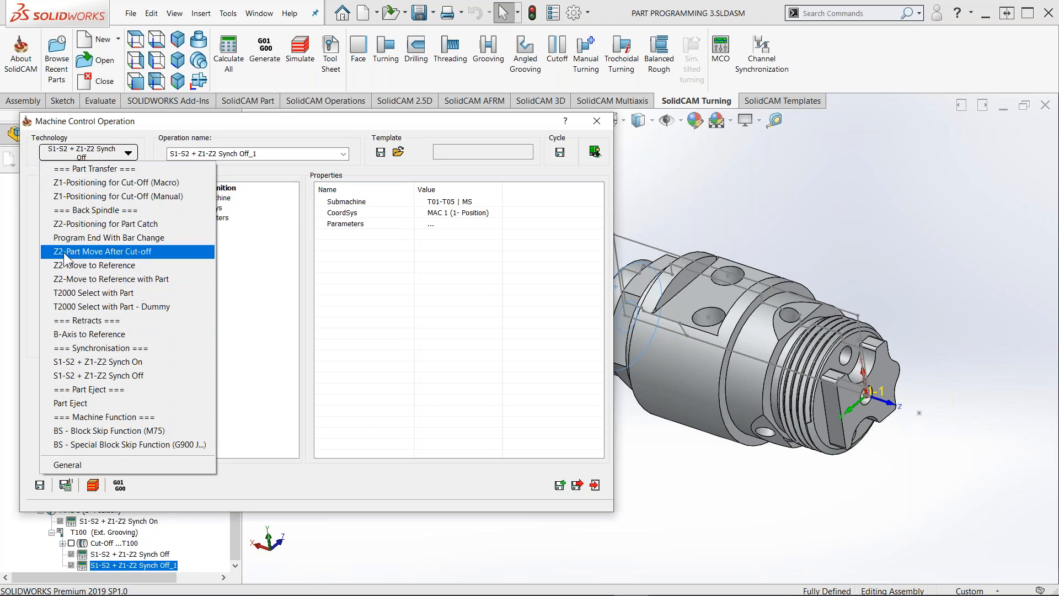
left_click(144, 253)
left_click(579, 353)
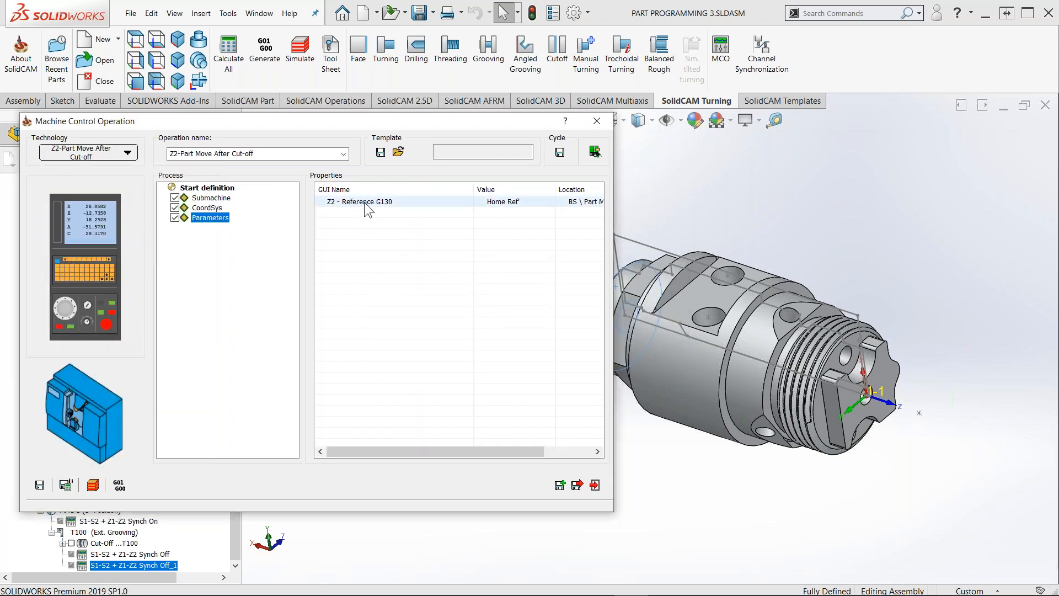
Open the machine preview for the part move operation and examine the gripped part and back spindle close up
left_click(595, 152)
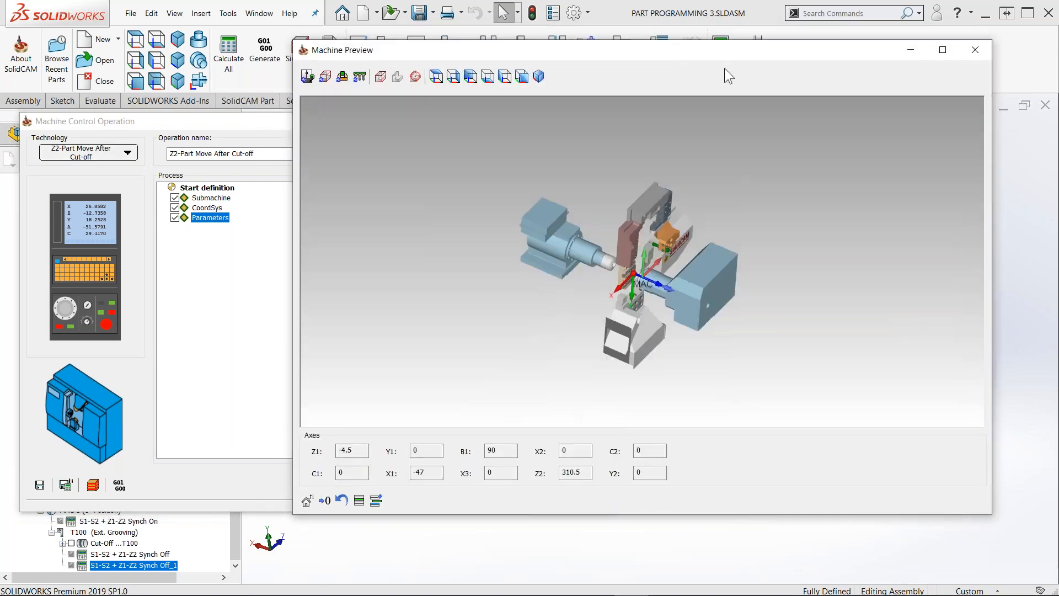
left_click_drag(725, 60, 1058, 165)
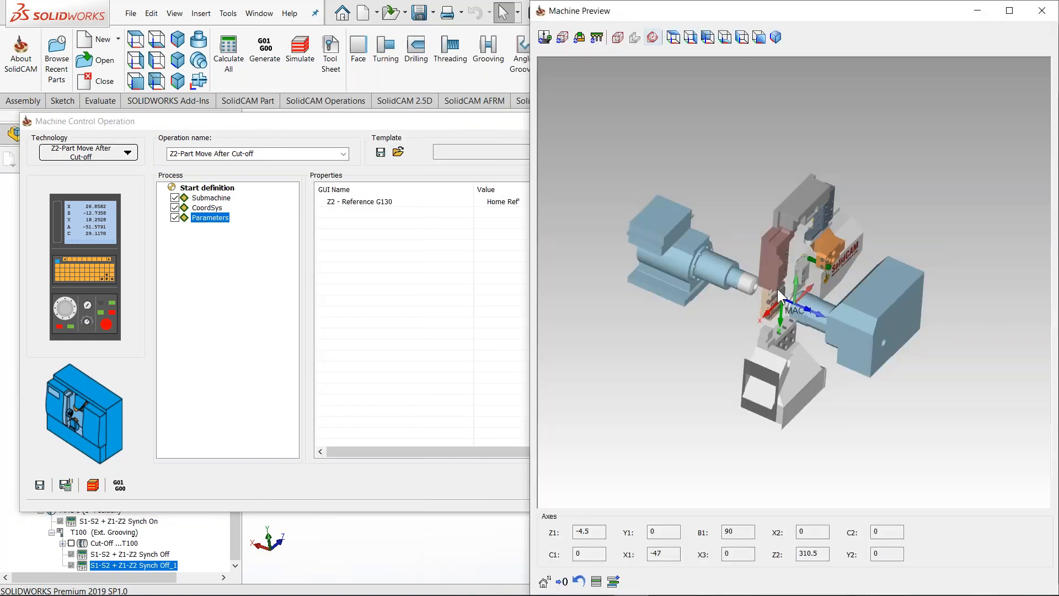
scroll(777, 289, "up", 10)
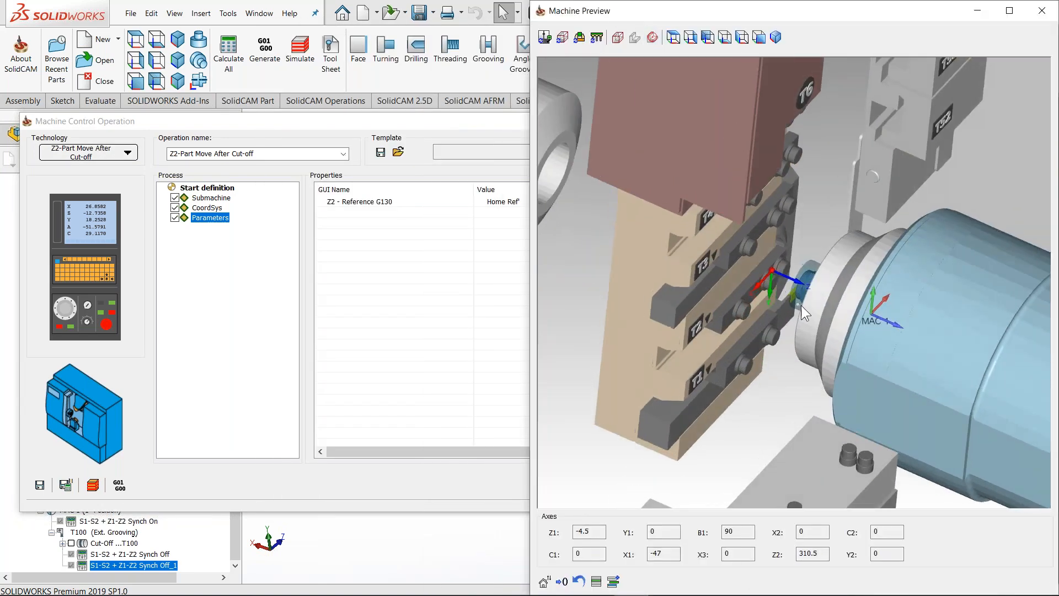
scroll(803, 274, "up", 4)
middle_click_drag(802, 274, 855, 268)
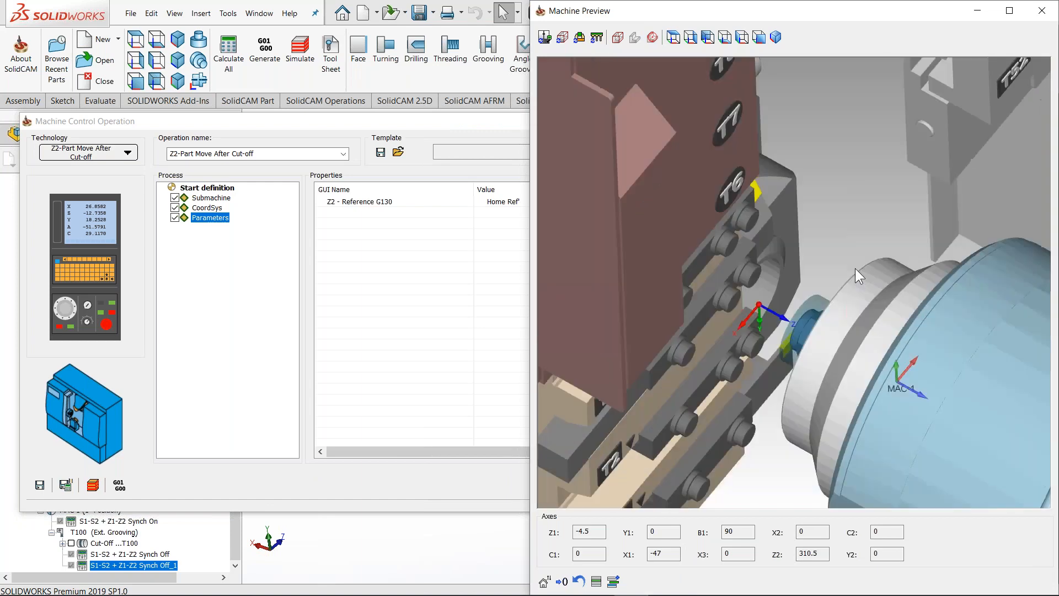
scroll(772, 303, "up", 5)
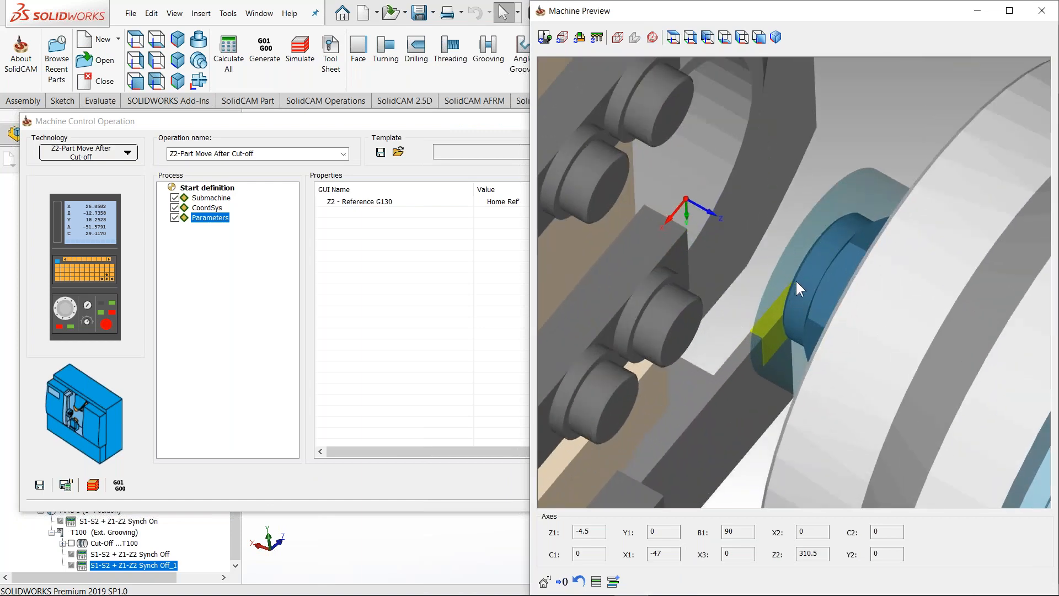
scroll(793, 280, "down", 8)
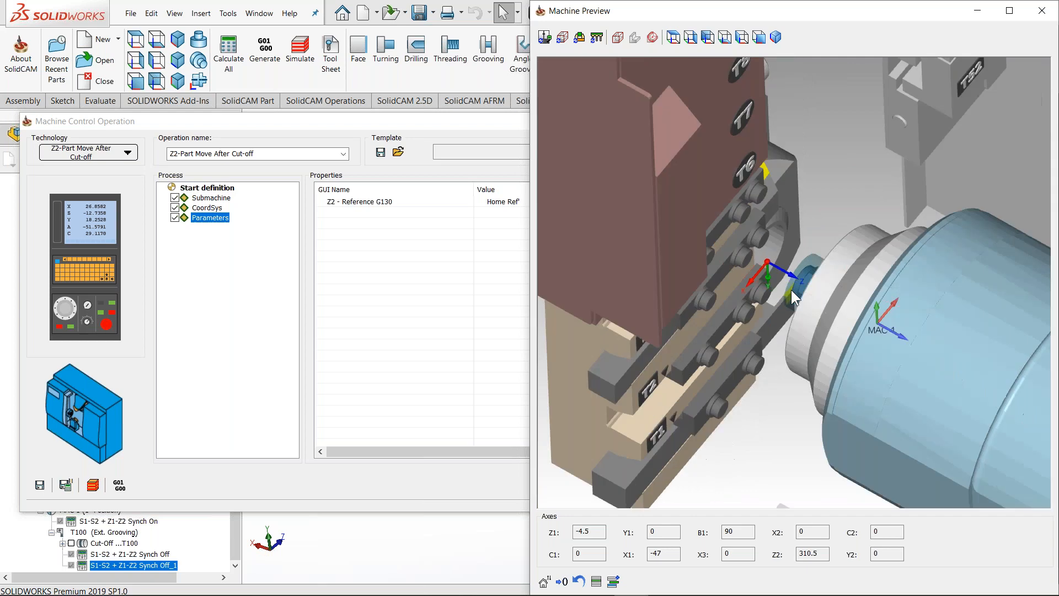
Preview the back spindle at the Z2 - Reference G130 home reference, then save and calculate the part move operation
left_click(398, 201)
middle_click_drag(734, 376, 803, 367)
scroll(805, 263, "up", 5)
middle_click_drag(805, 263, 805, 298)
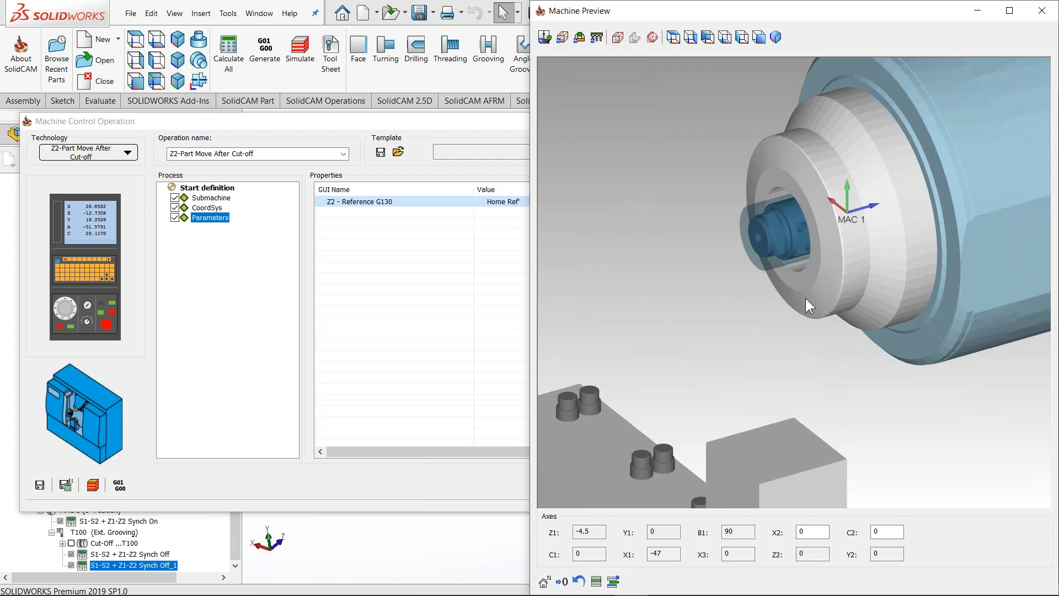
left_click(66, 485)
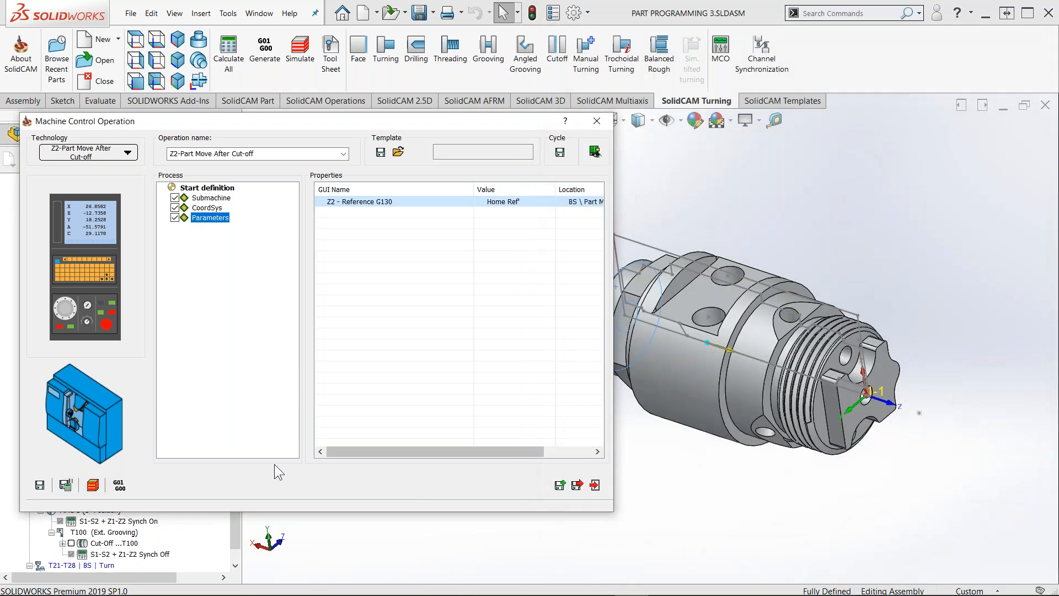
Add a Program End With Bar Change machine control operation after the part move, then calculate, save and close it
left_click(562, 488)
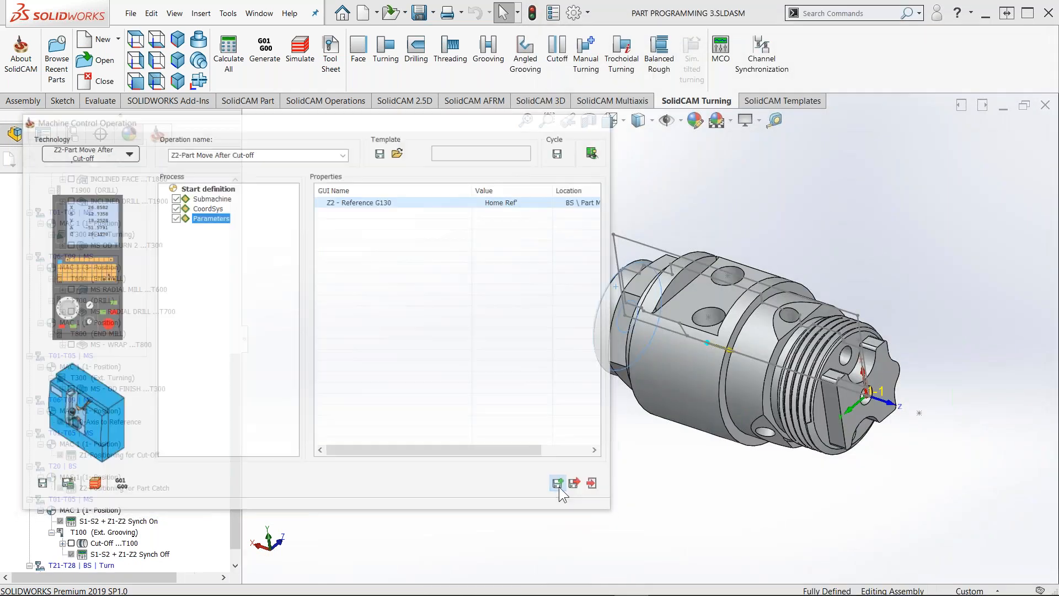
left_click(130, 155)
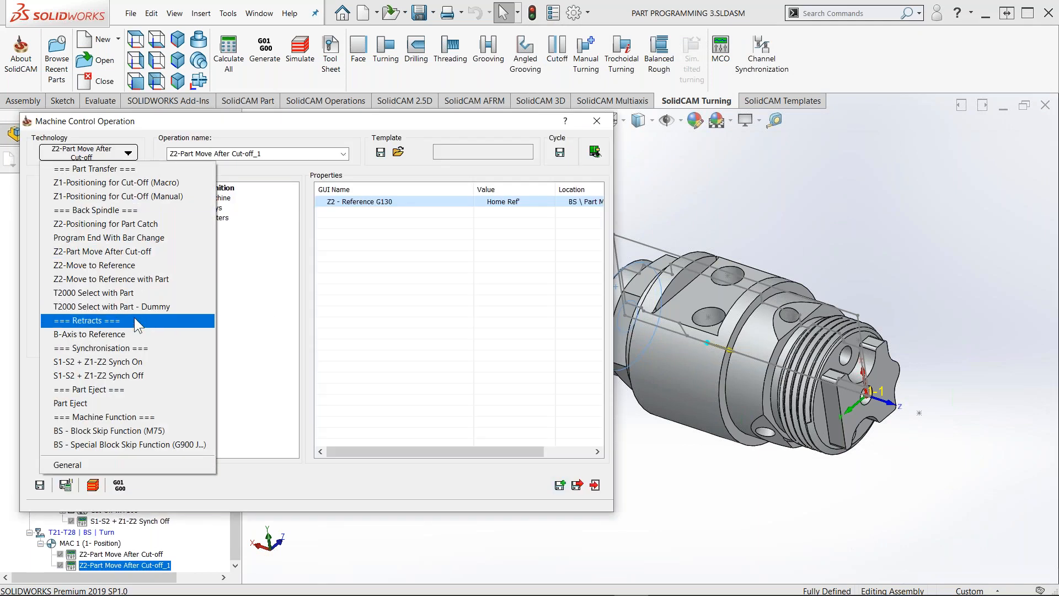
left_click(114, 238)
left_click(590, 355)
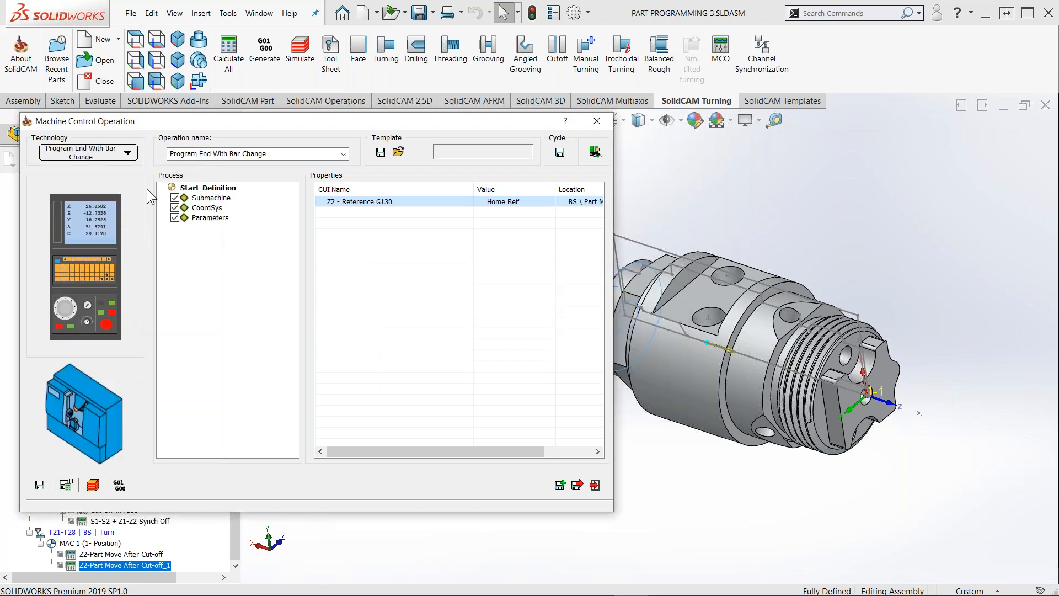
left_click(205, 154)
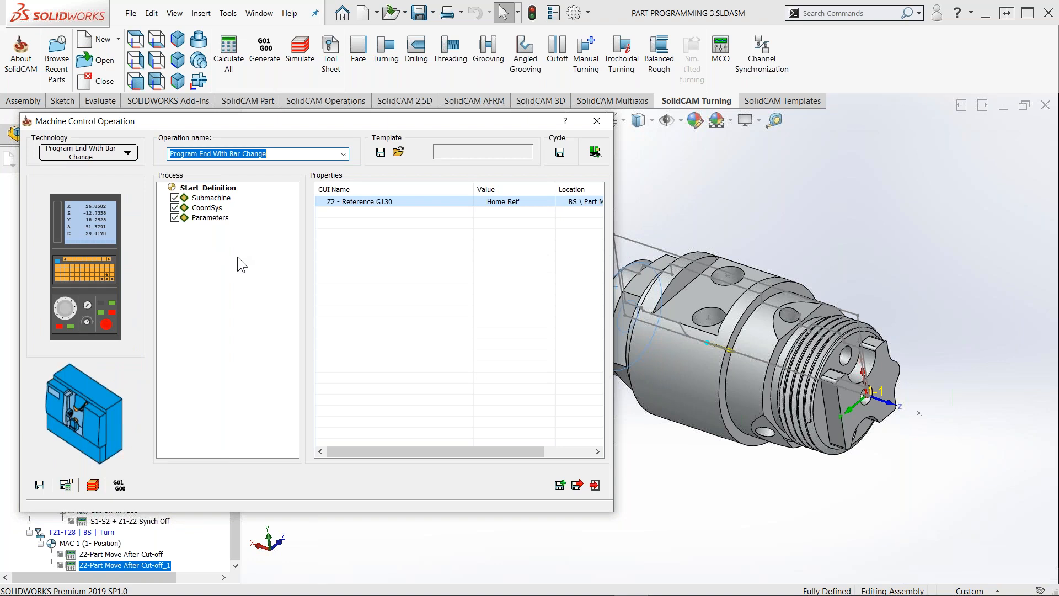
left_click(65, 485)
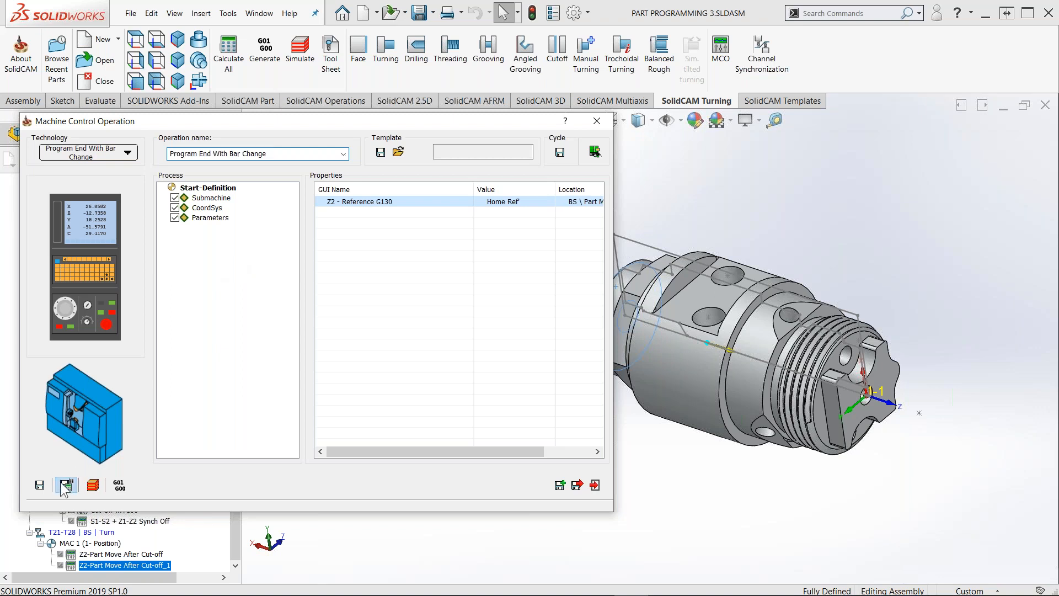
left_click(577, 486)
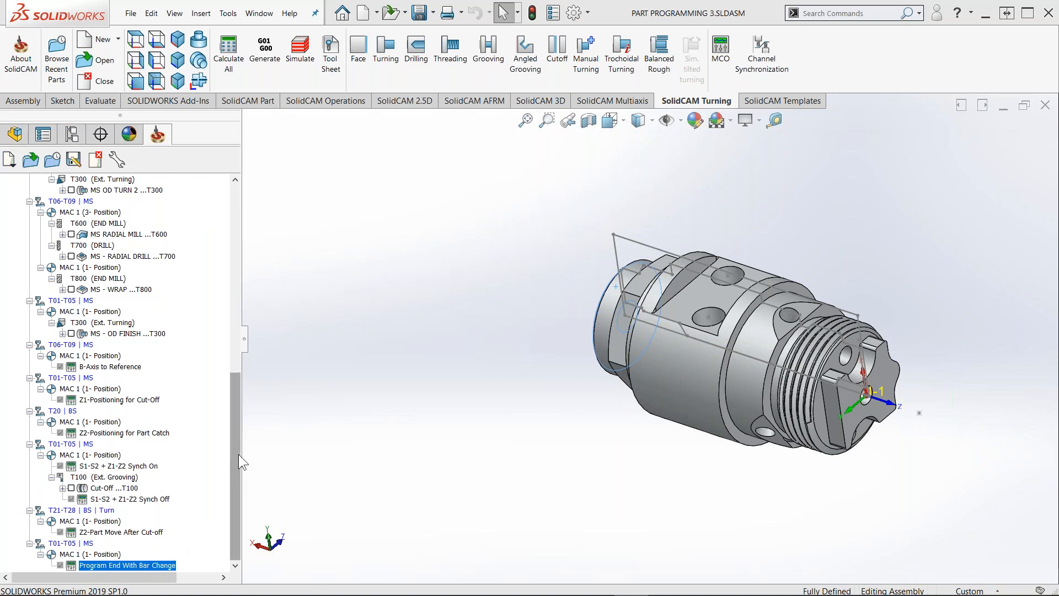
Create a process template named STAR_SR38_Another_cut_off from the operations B-Axis to Reference through Program End With Bar Change
left_click(123, 366, "shift")
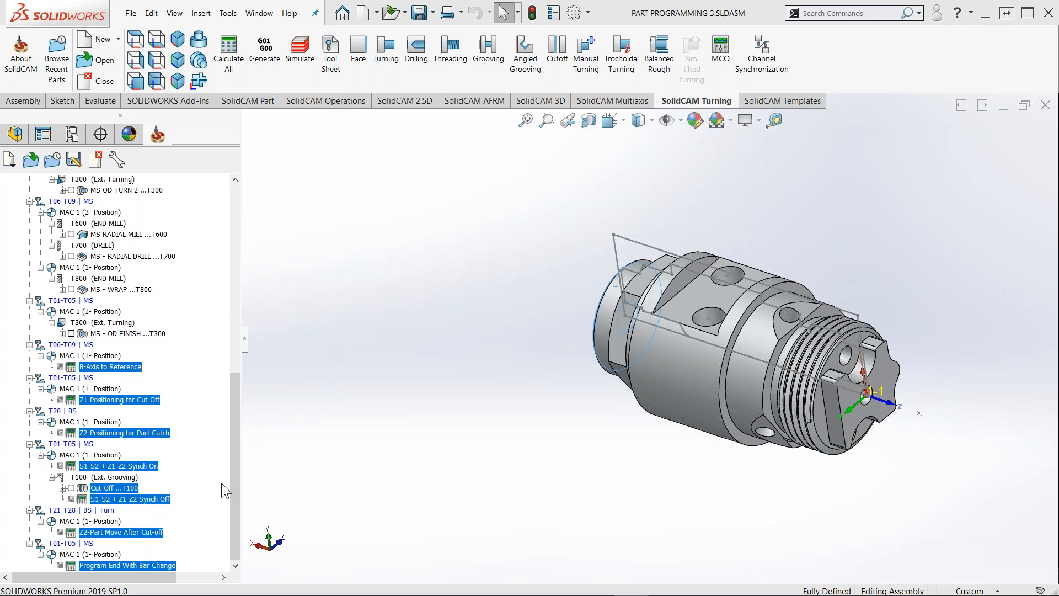
right_click(140, 430)
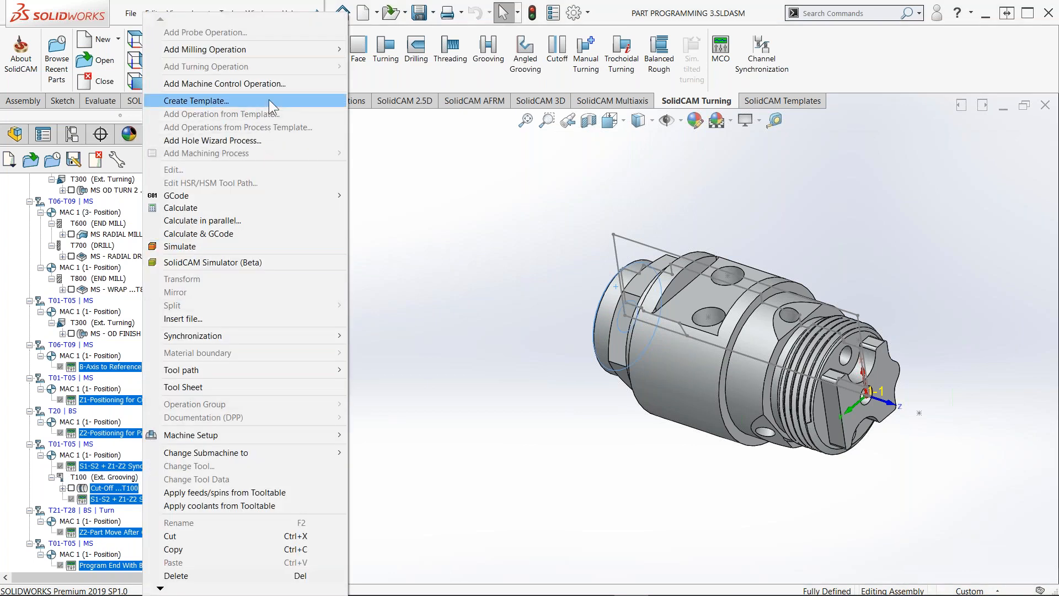
left_click(269, 99)
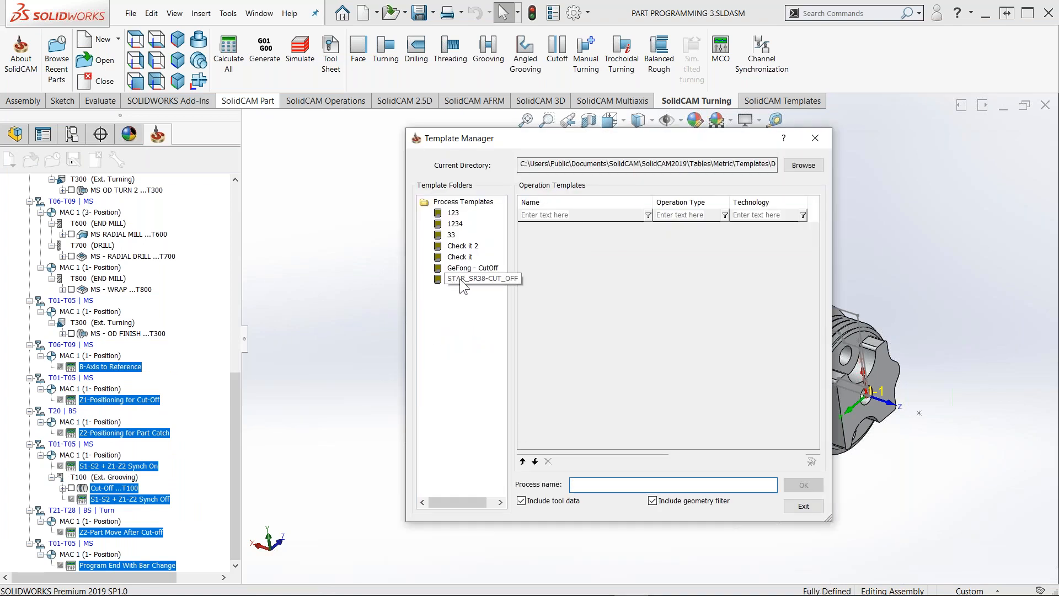
type("STAR_SR38_An")
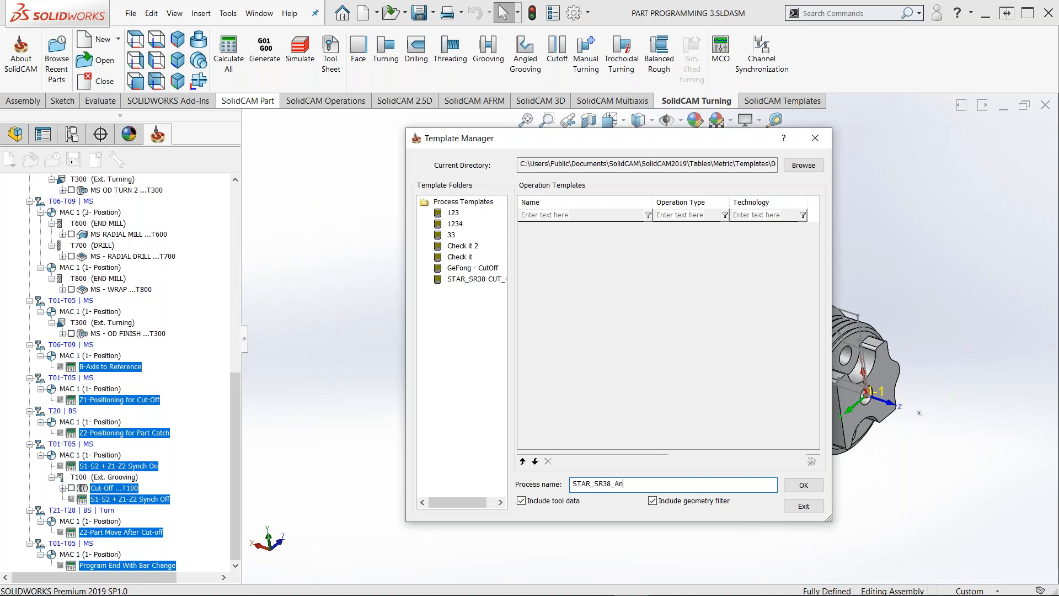
type("other_cut_off")
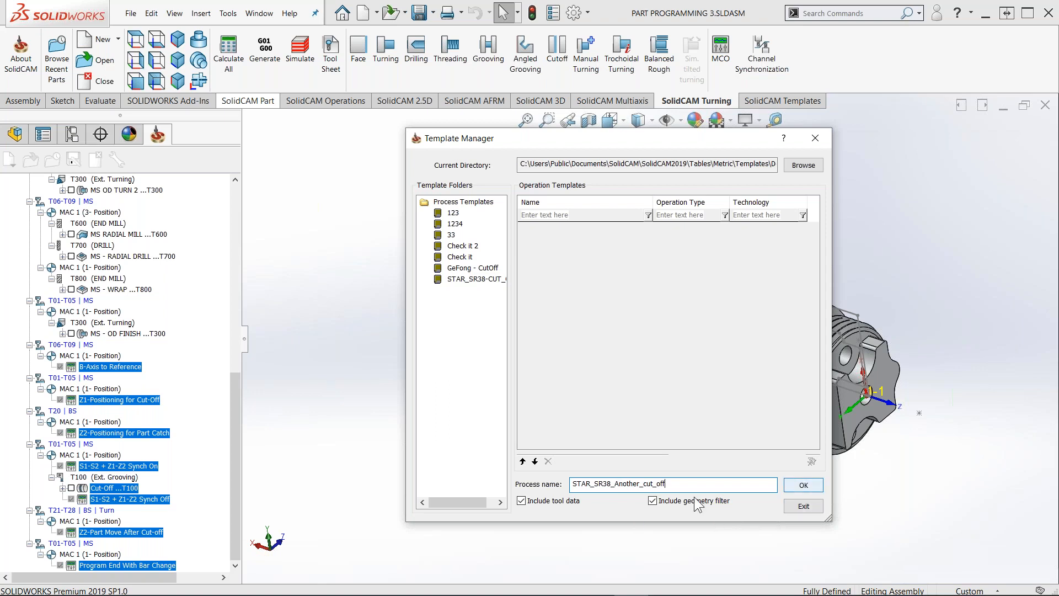
left_click(803, 486)
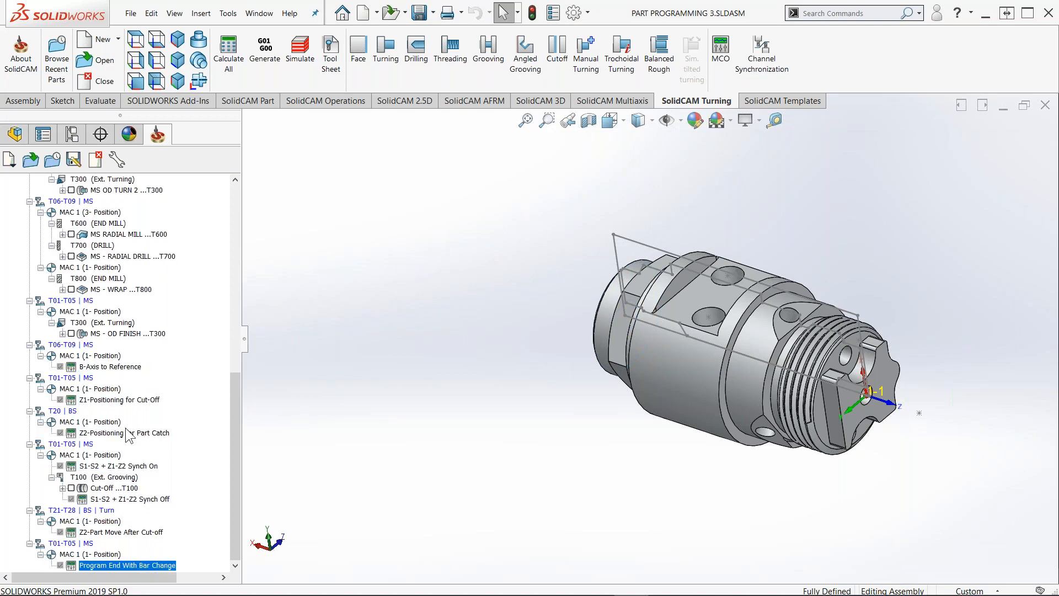
left_click(108, 369)
left_click(112, 567, "shift")
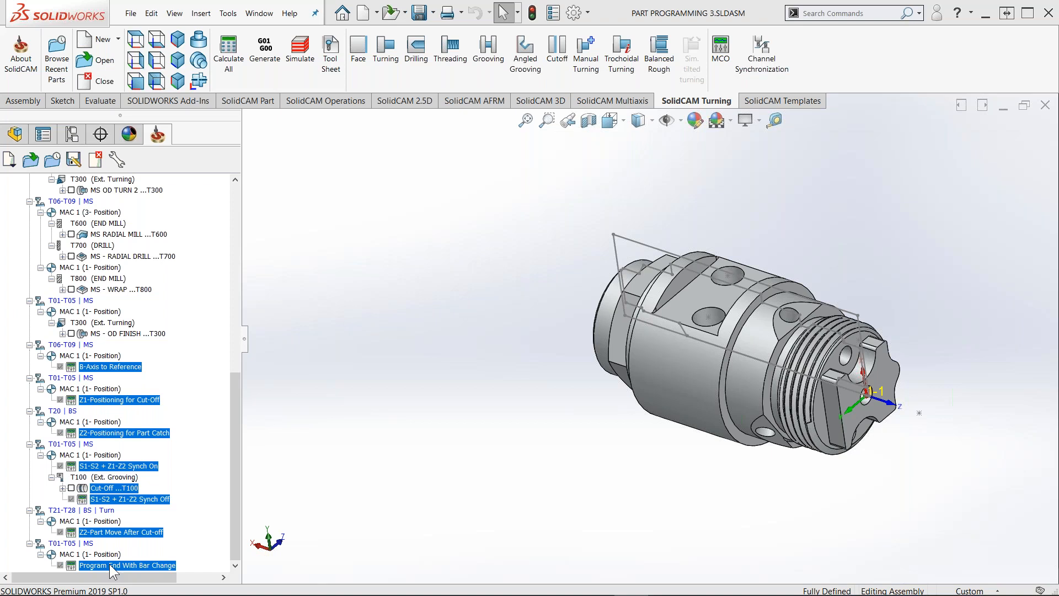
left_click(110, 566)
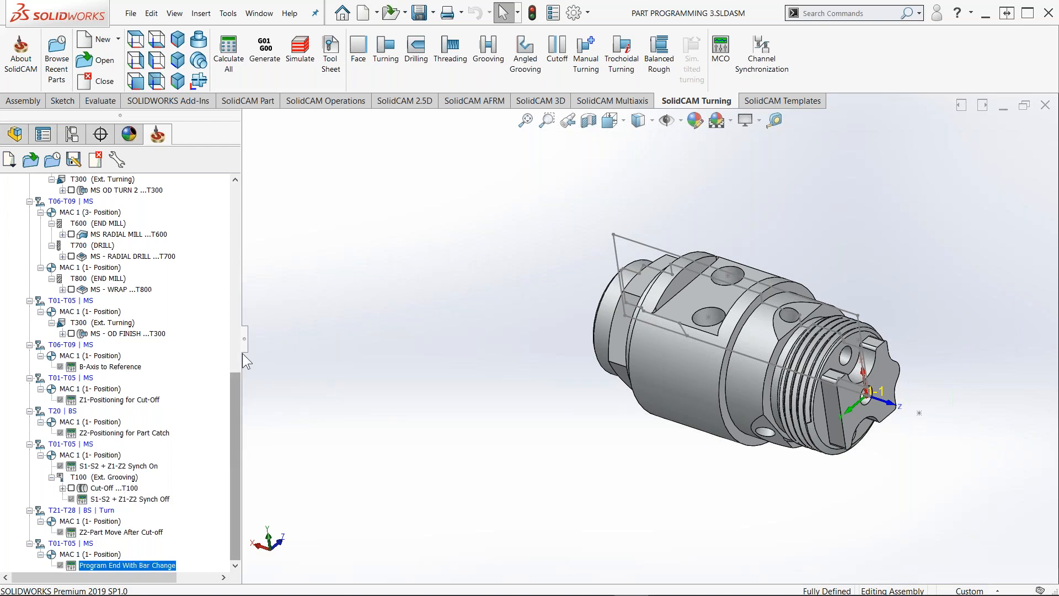
Examine the part's back end, including its flat end face, centre hole and hexagonal flats
left_click_drag(243, 339, 223, 340)
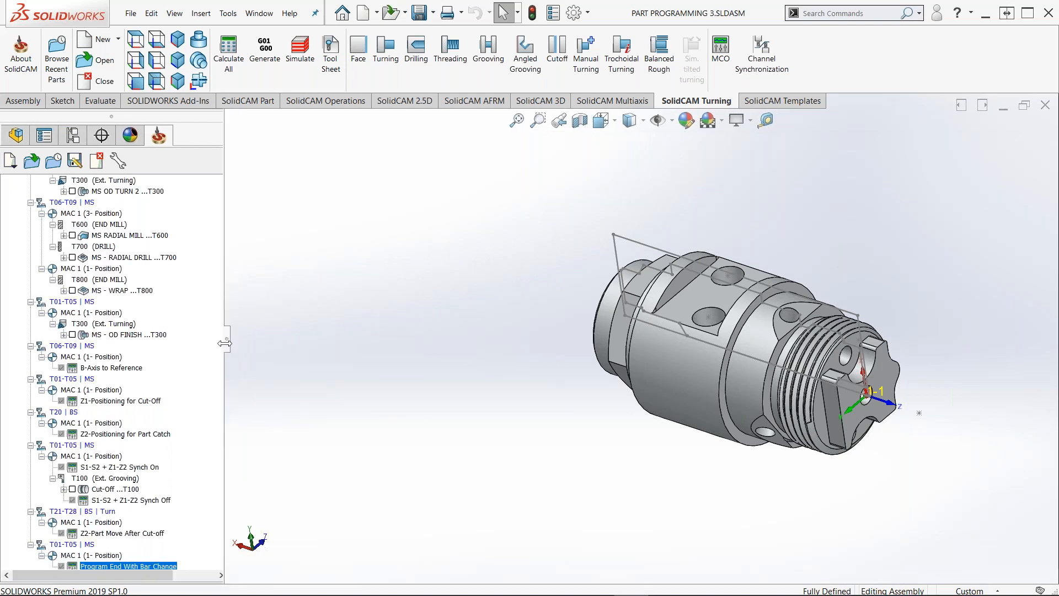
middle_click_drag(635, 307, 712, 334)
scroll(646, 368, "down", 3)
middle_click_drag(645, 367, 303, 414)
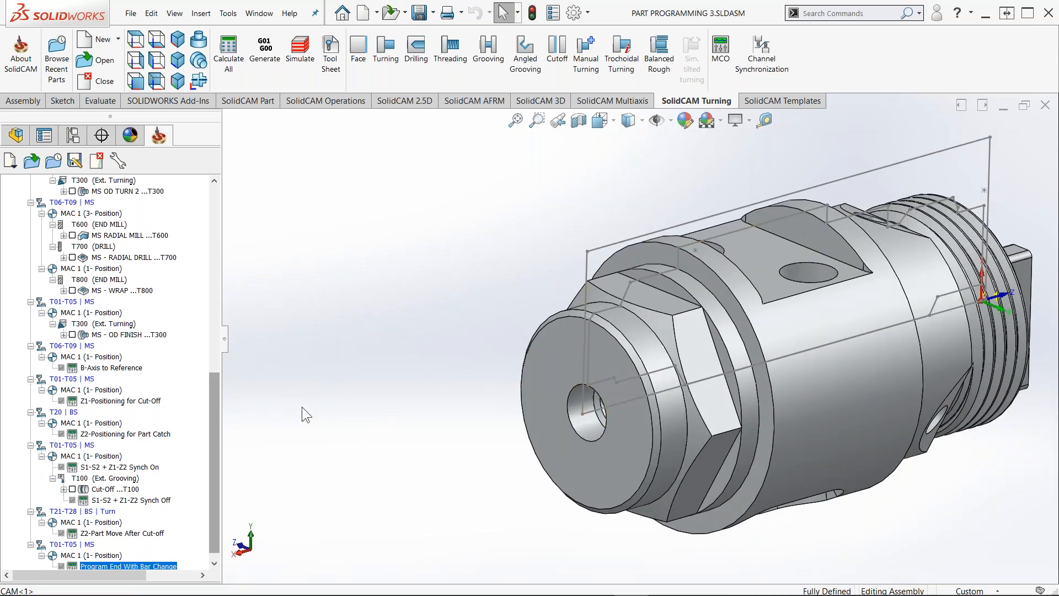
middle_click_drag(686, 338, 557, 358)
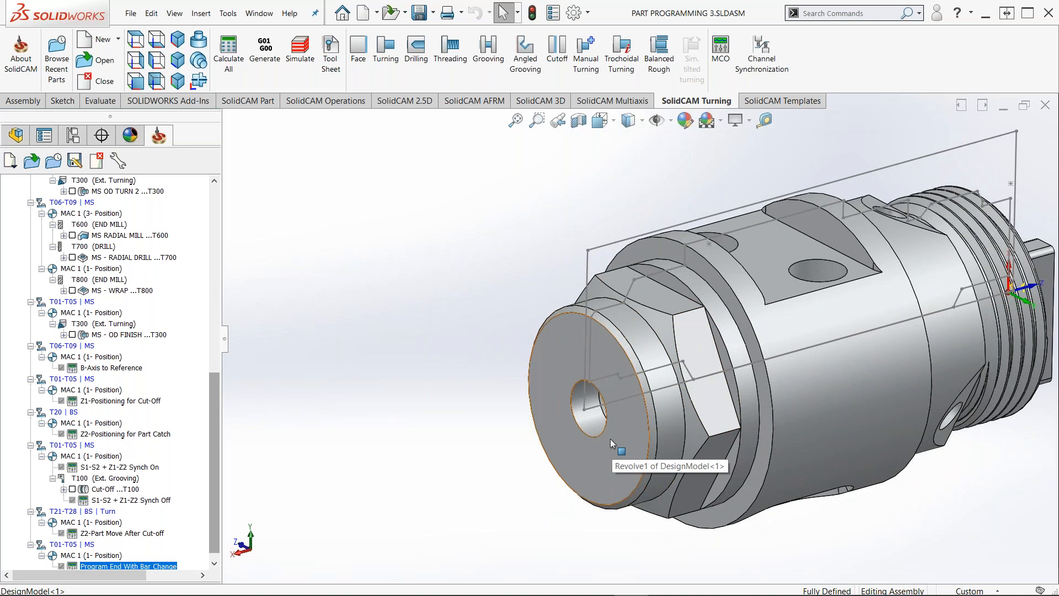
scroll(165, 507, "down", 1)
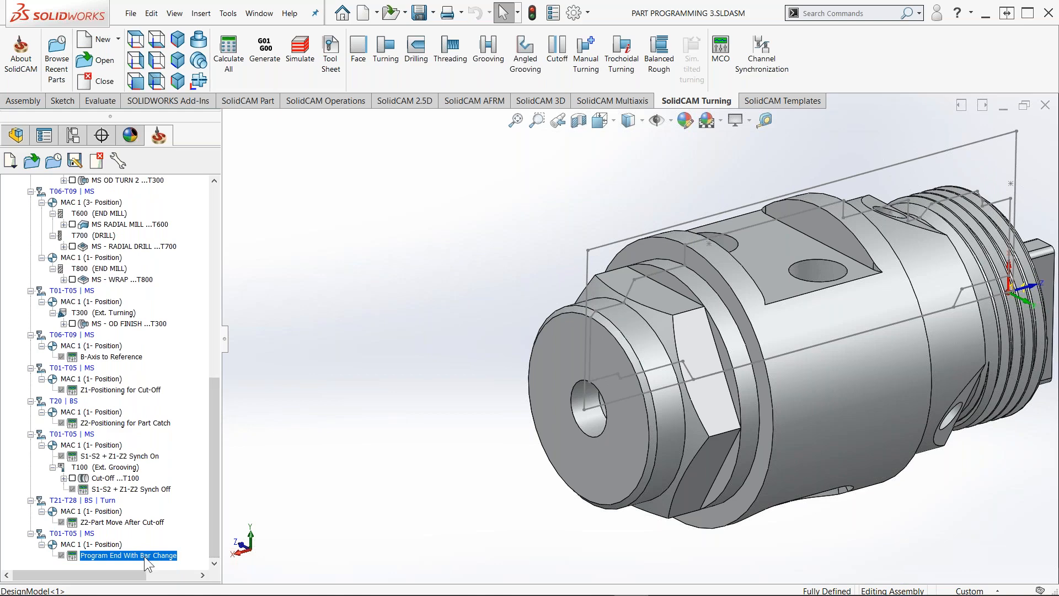
right_click(144, 556)
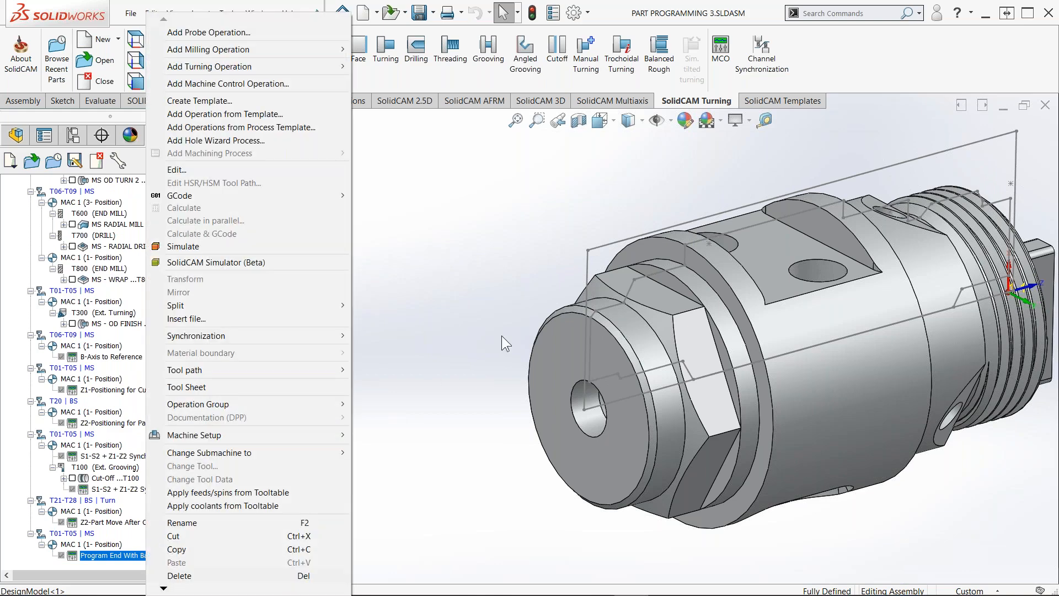
left_click(501, 336)
Open the part tool table and examine the back-working stations T21 to T28 in tool 100's mounting preview
left_click_drag(216, 401, 116, 245)
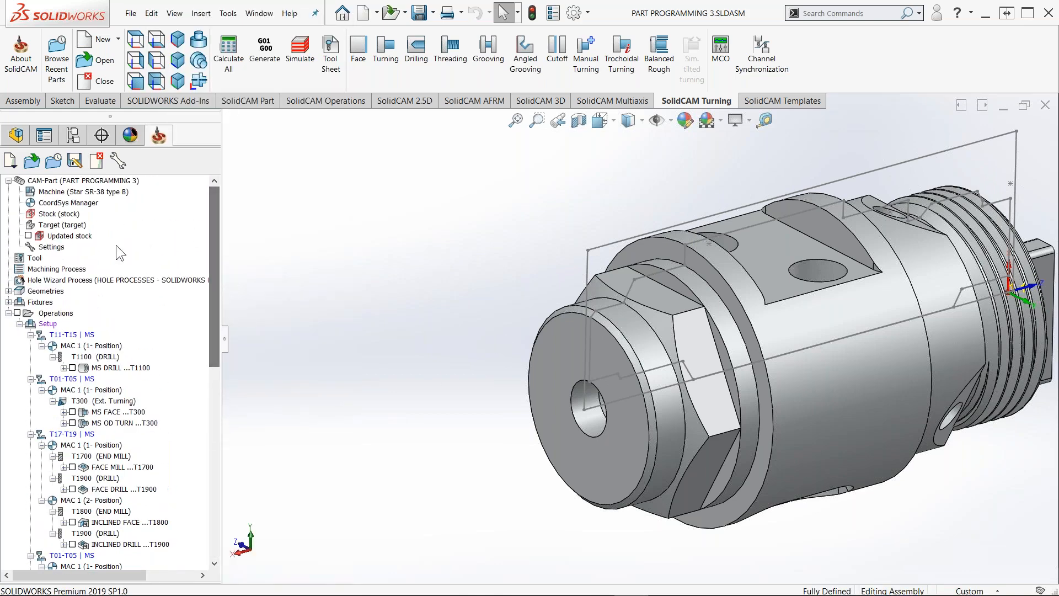
left_click(33, 259)
double_click(33, 258)
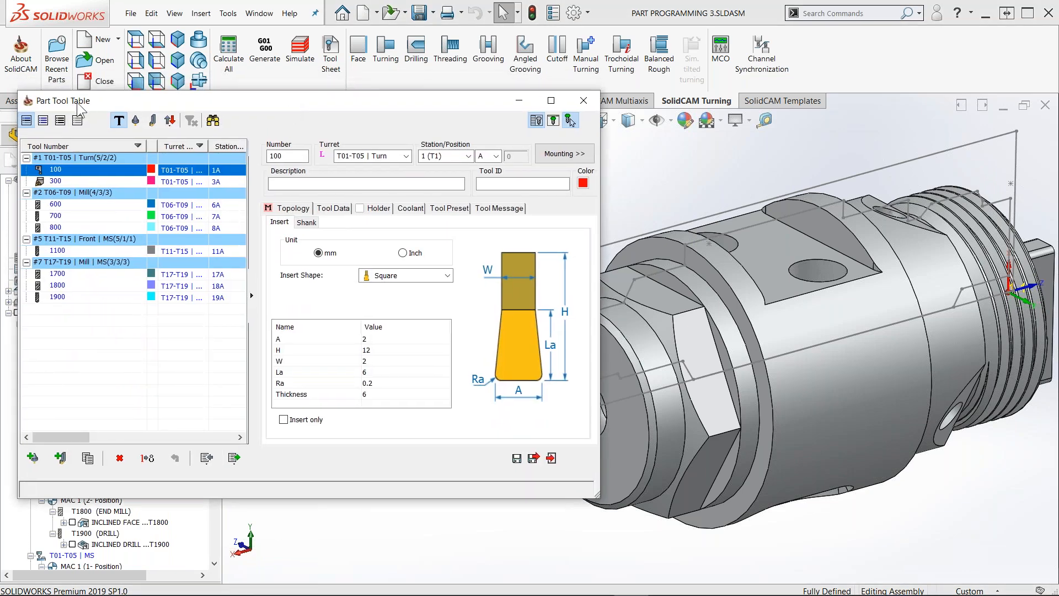
left_click(577, 154)
middle_click_drag(770, 285, 717, 242)
scroll(719, 235, "up", 4)
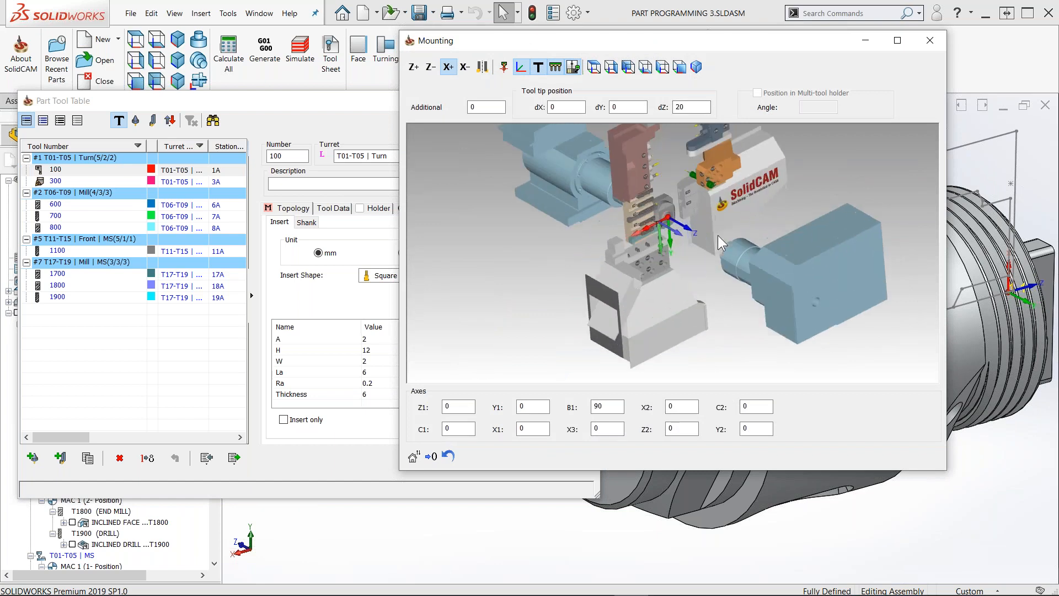
scroll(717, 235, "up", 8)
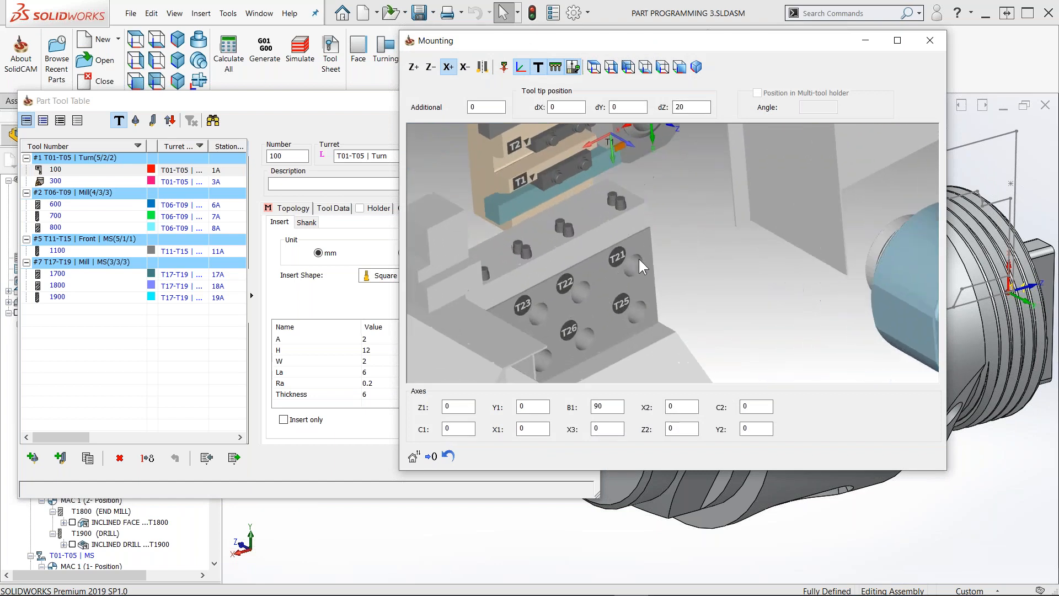
middle_click_drag(580, 356, 680, 224)
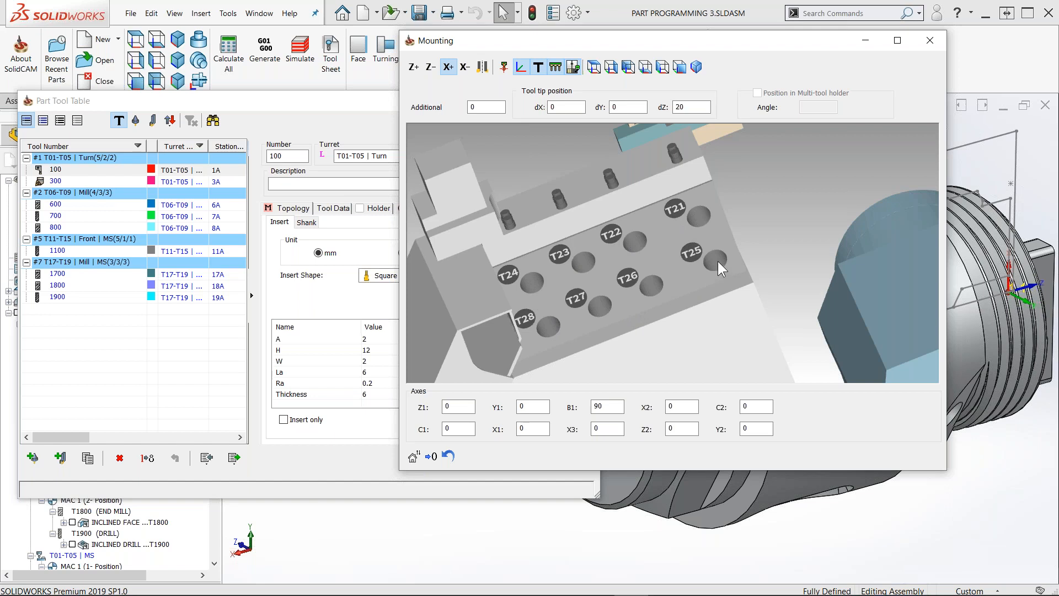
Examine the back-working stations T21 to T28 and the STL holder files in the Metric folder
scroll(727, 224, "up", 3)
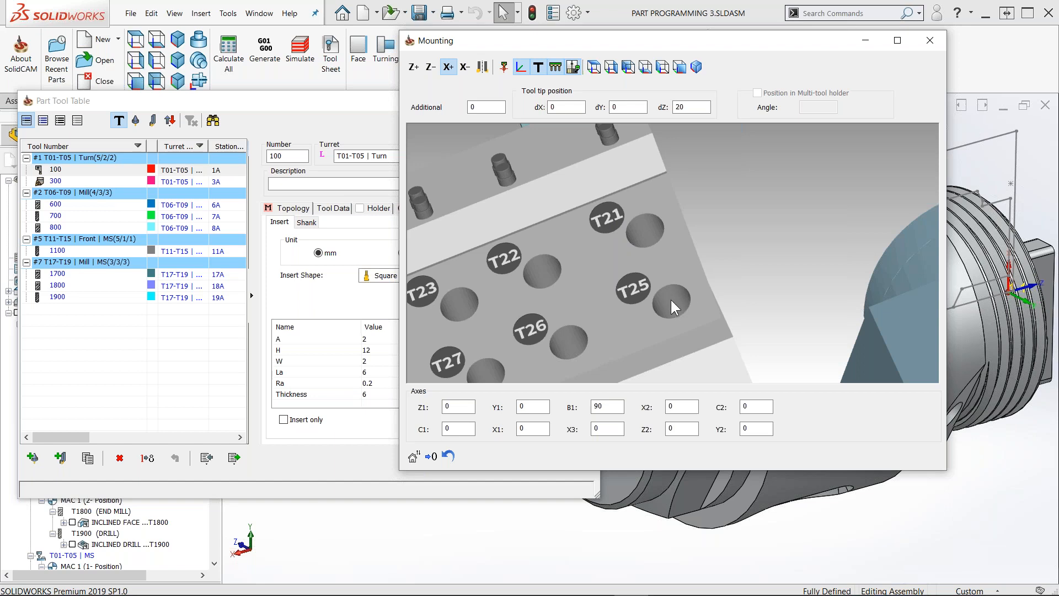
scroll(639, 239, "down", 3)
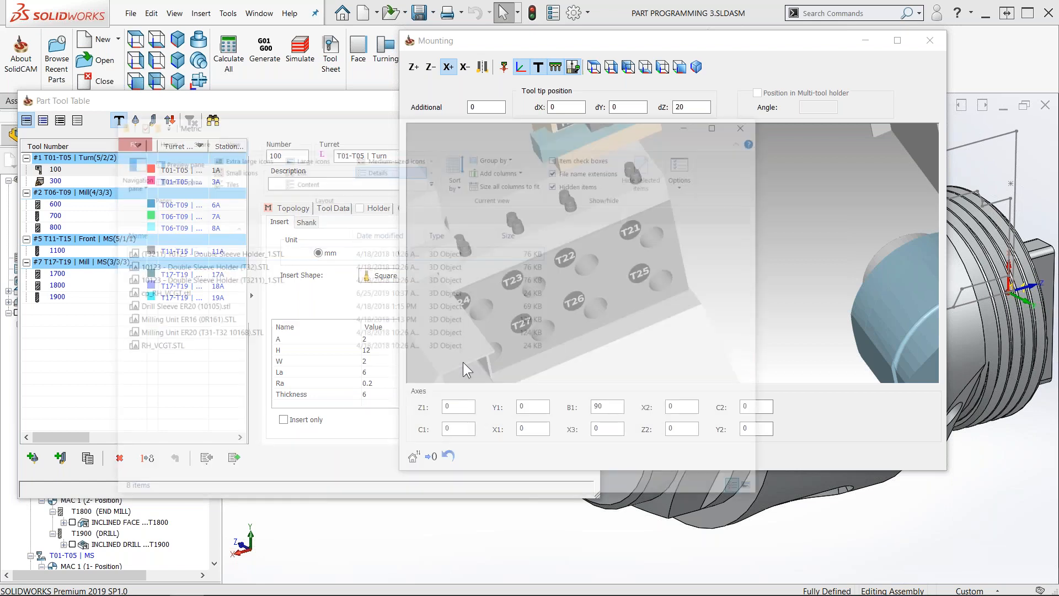
left_click_drag(342, 351, 181, 224)
left_click(299, 365)
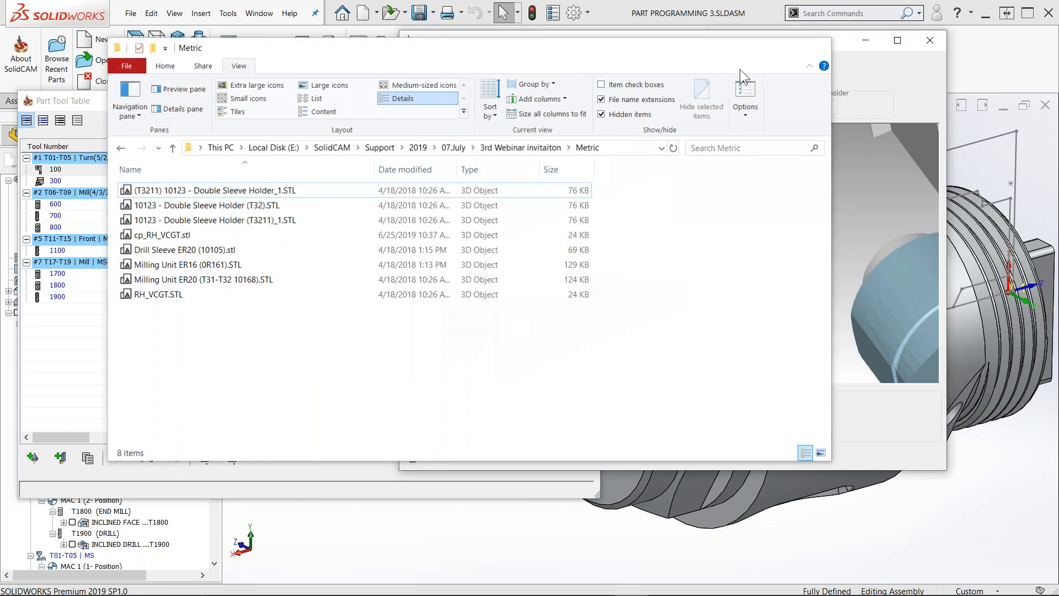
left_click(752, 49)
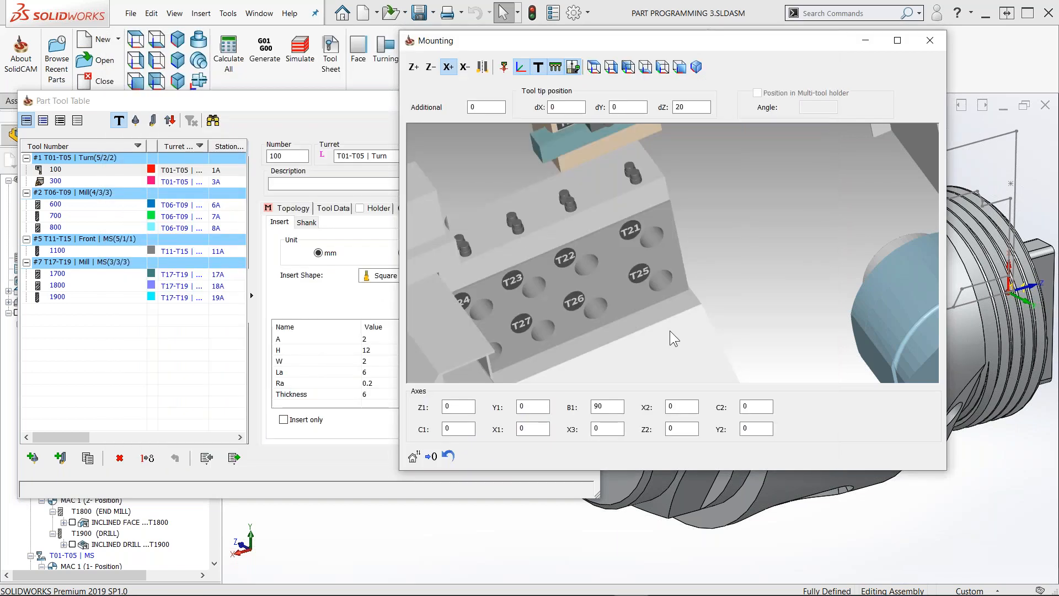
Close the mounting preview and part tool table, and open the tool library's STL Holders Table
left_click(931, 41)
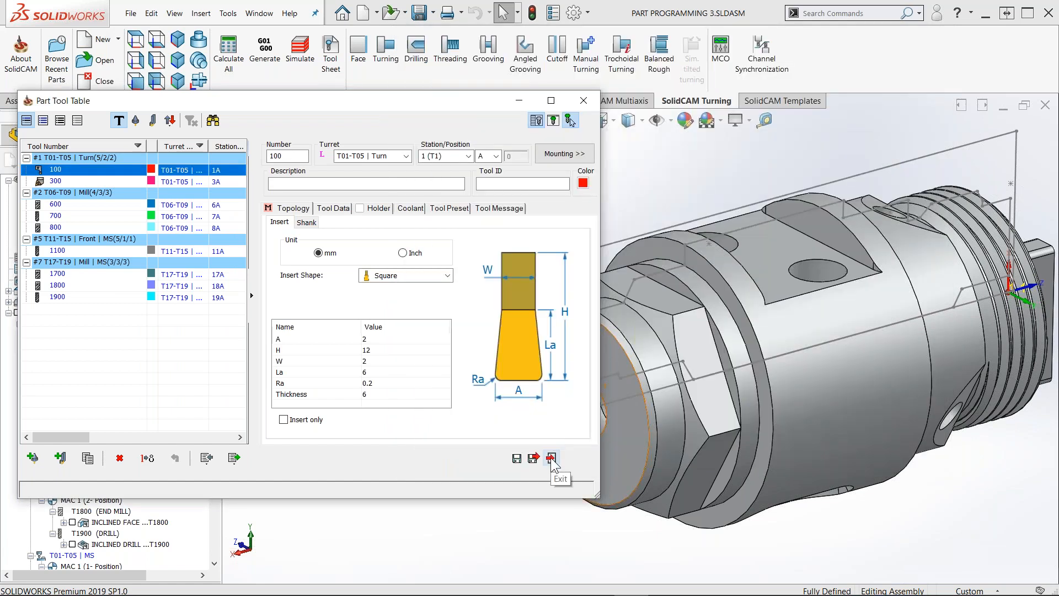
left_click(552, 460)
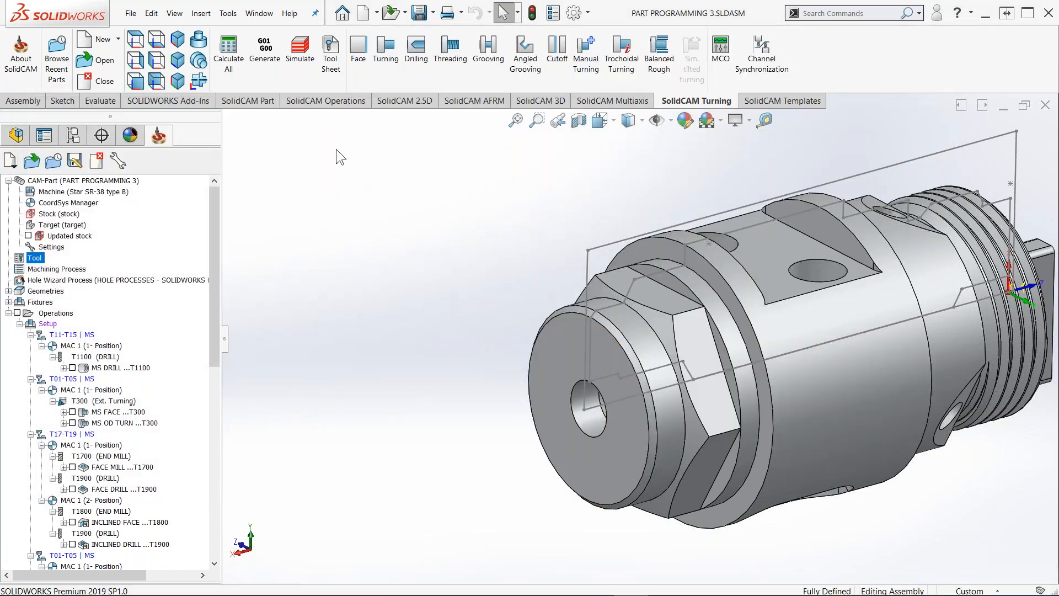
left_click(246, 102)
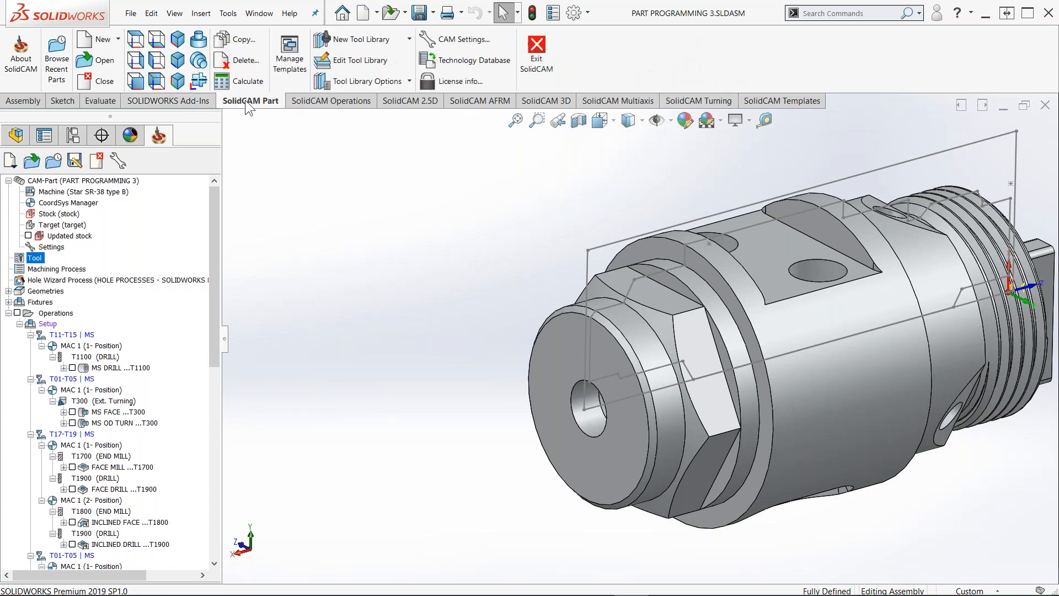
left_click(408, 82)
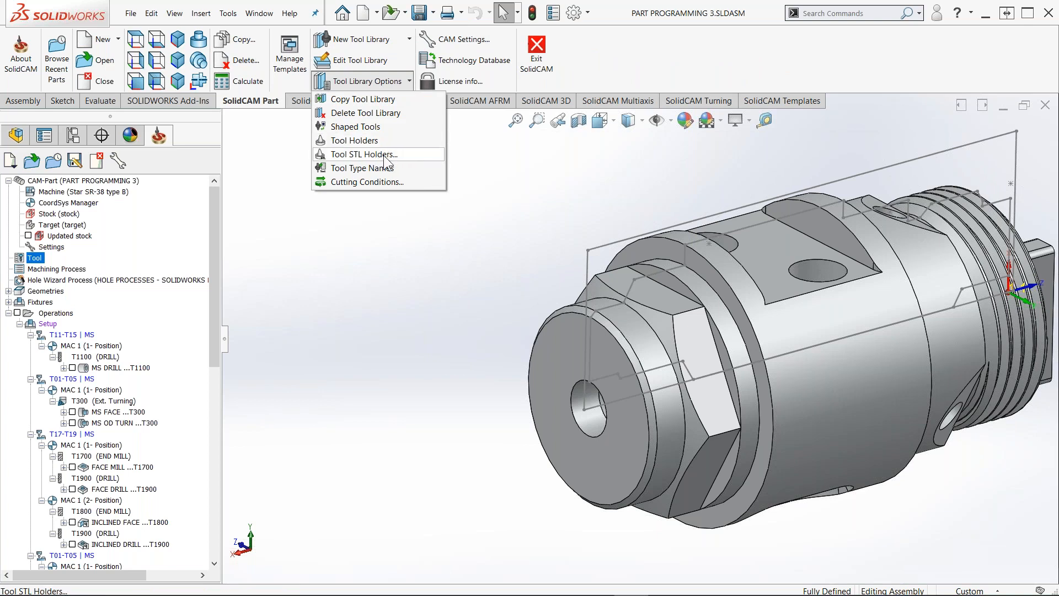
left_click(228, 13)
mouse_move(329, 61)
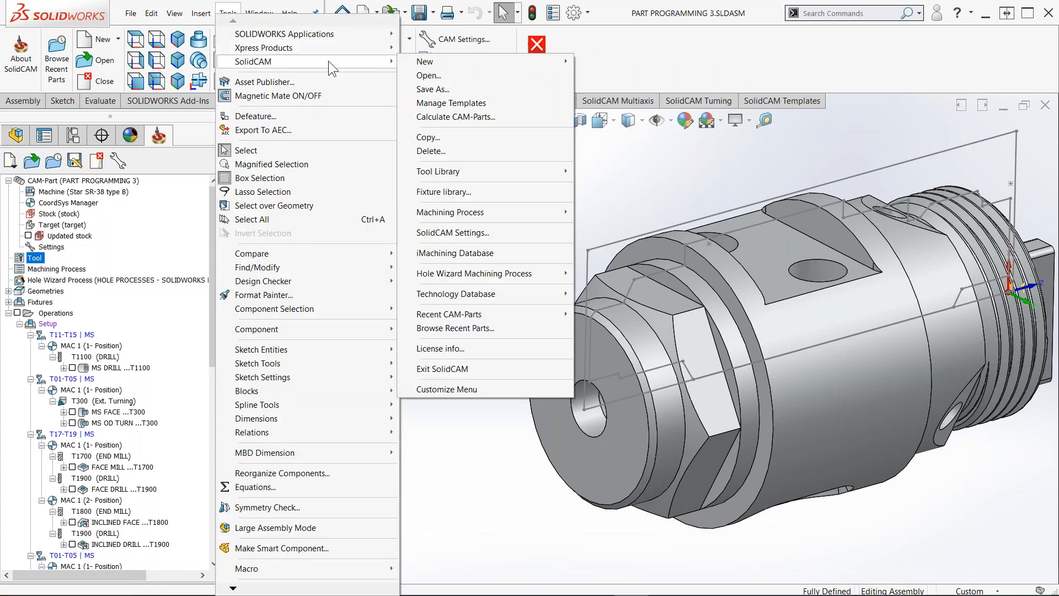
mouse_move(529, 172)
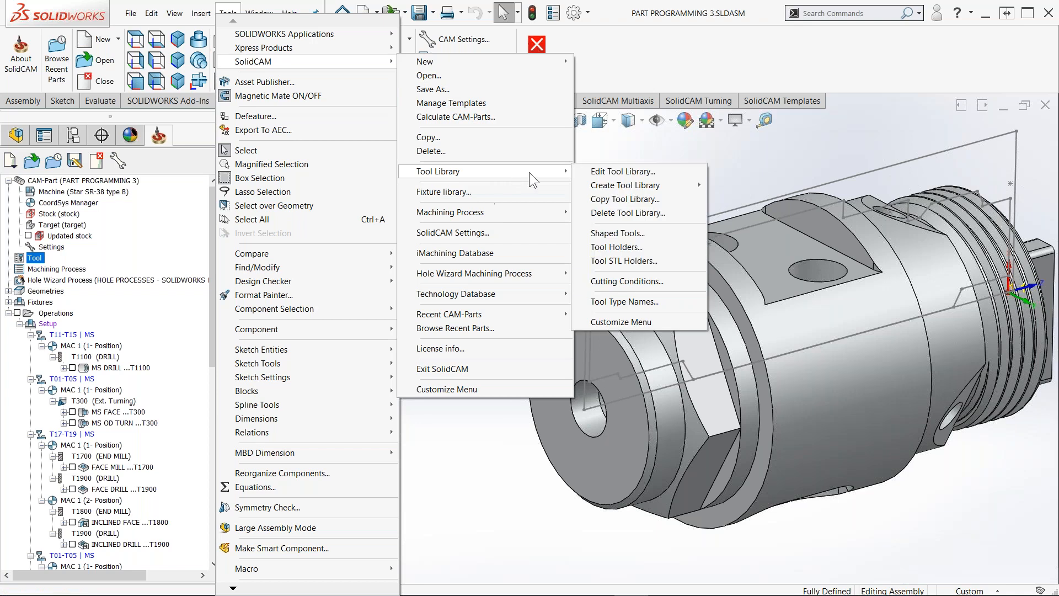
left_click(622, 259)
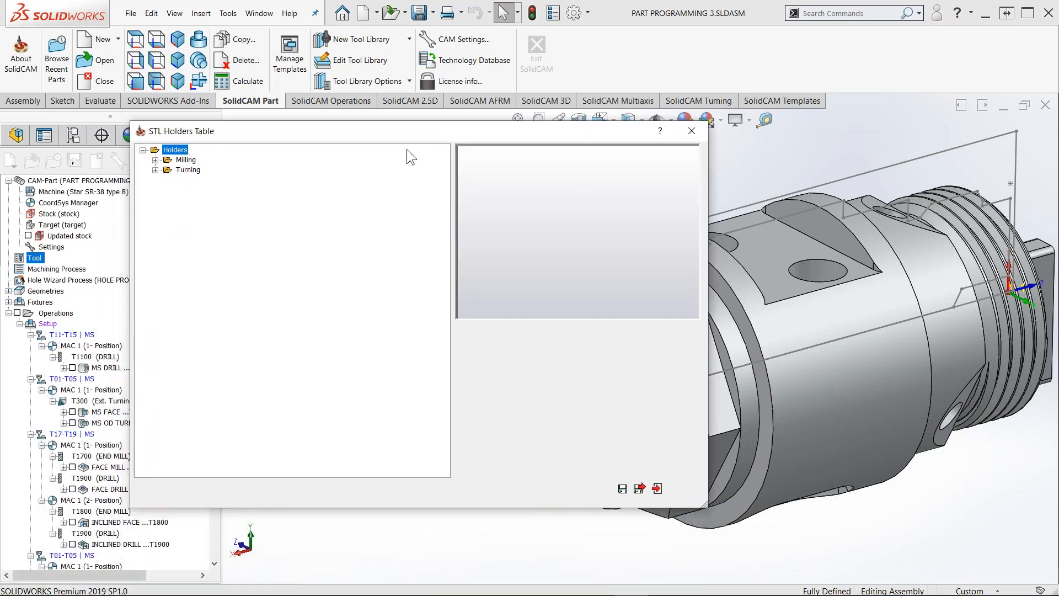
Add a folder named STAR_SR38 under Holders in the STL Holders Table
right_click(173, 156)
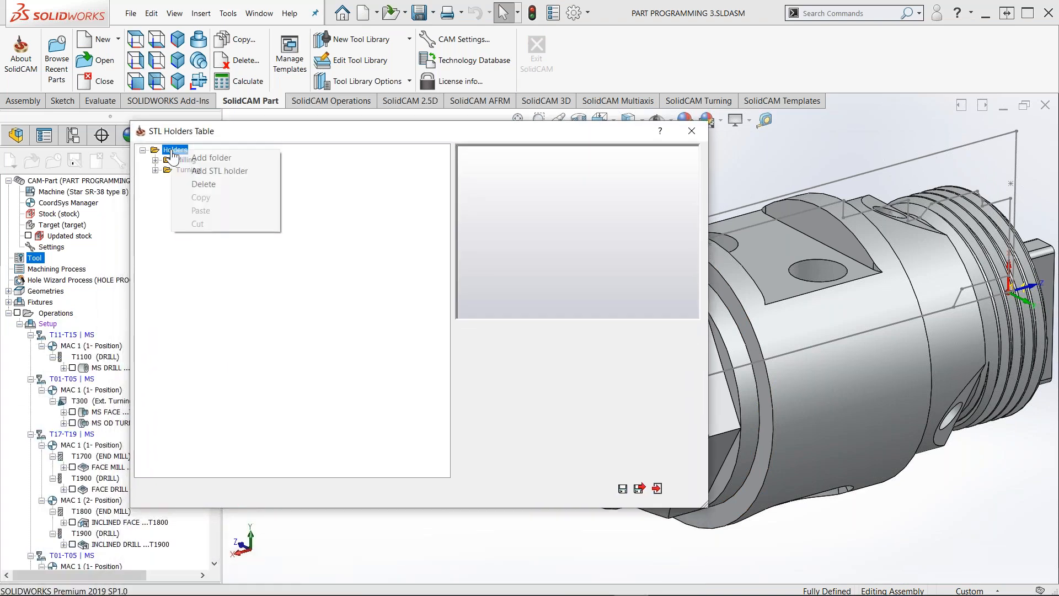
left_click(210, 158)
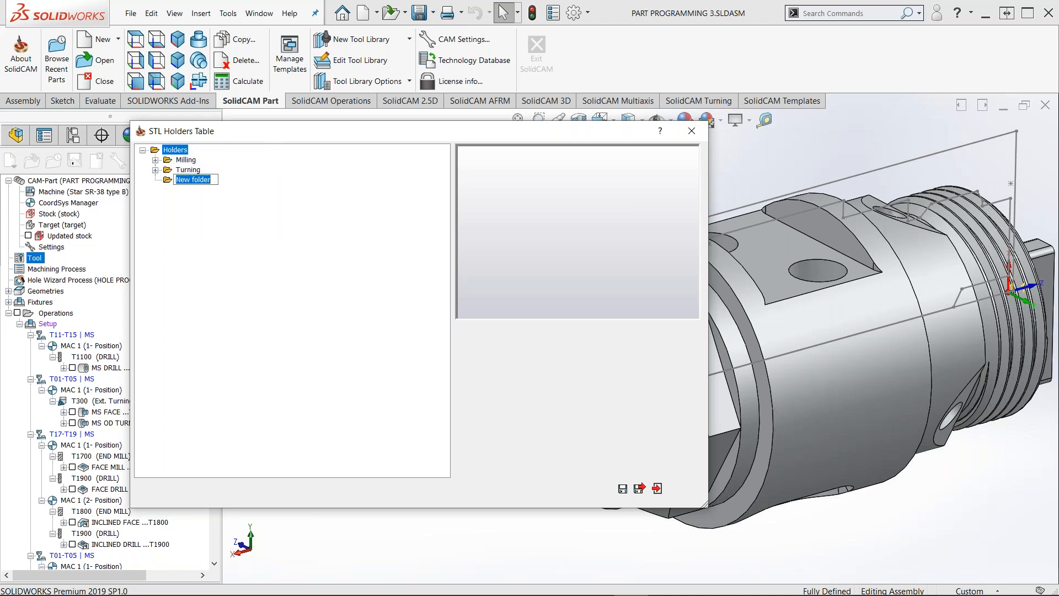
type("STAR_SR38")
key("Return")
Add cp_RH_VCGT.stl from the Metric folder as an STL holder in the STAR_SR38 folder
right_click(201, 182)
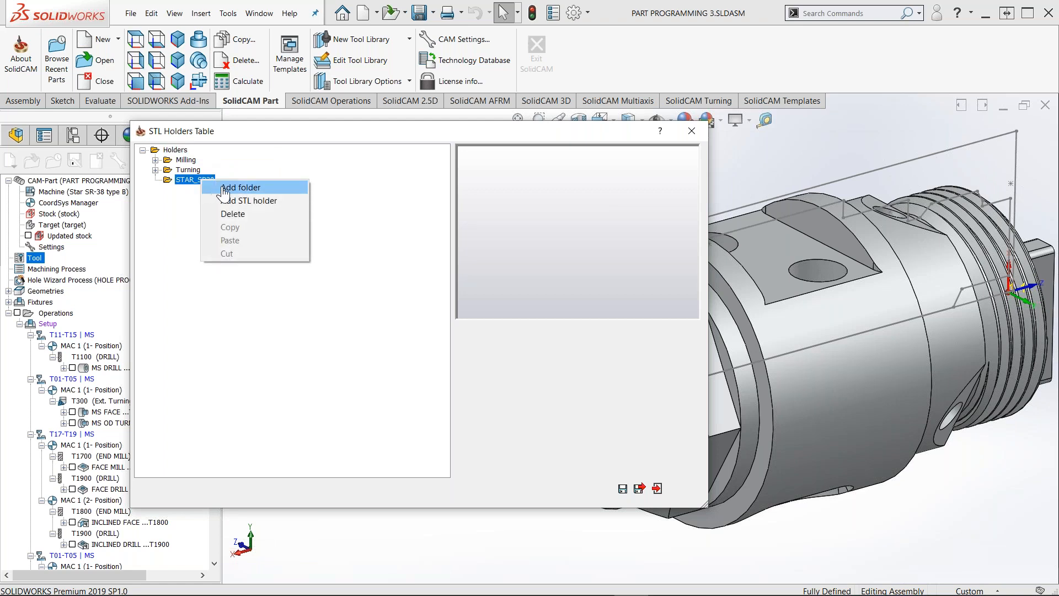
left_click(234, 202)
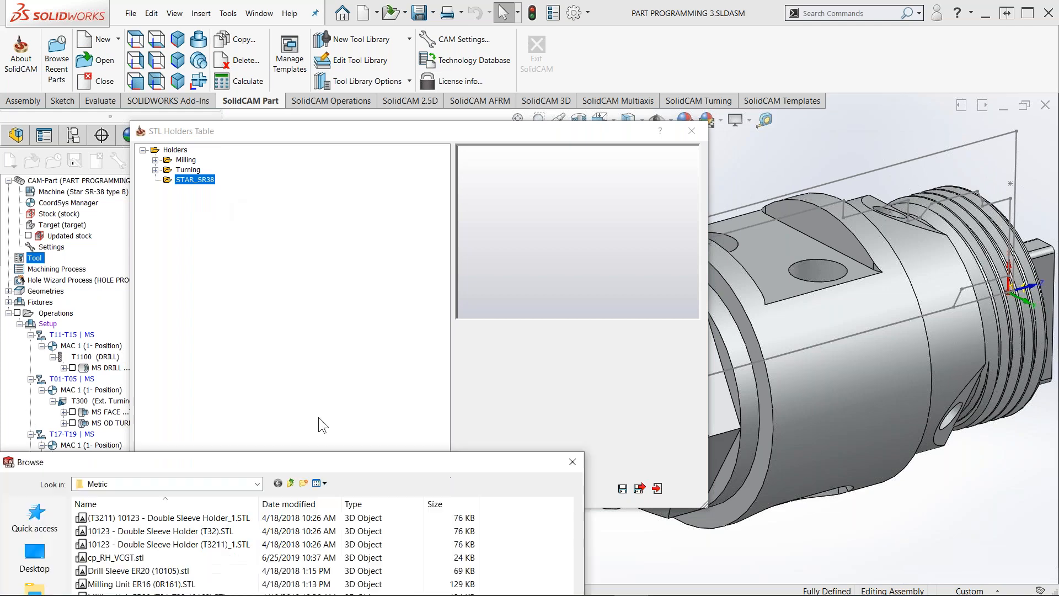
left_click(282, 241)
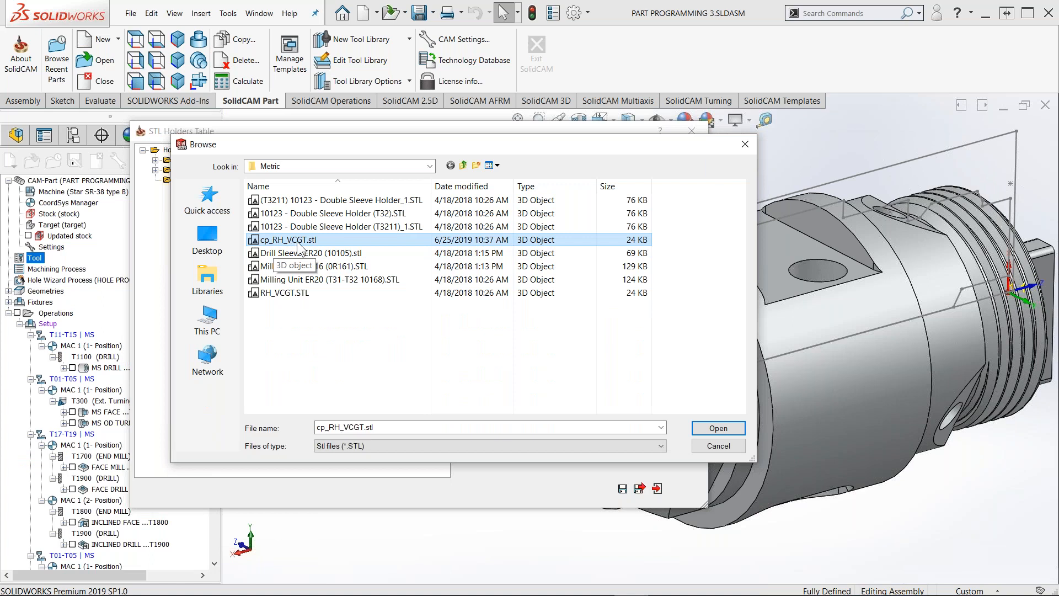
left_click(713, 429)
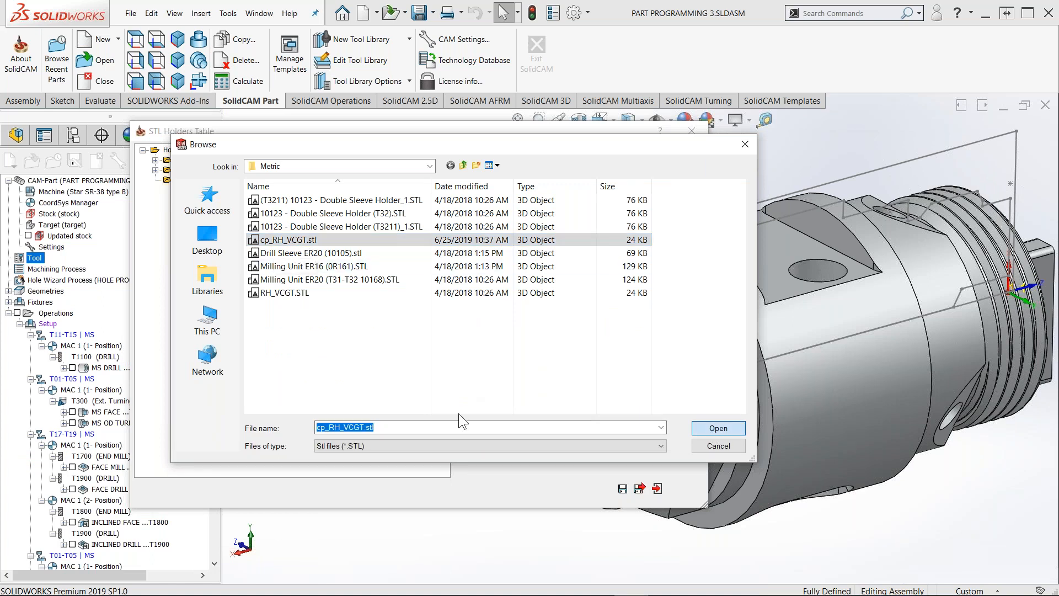
middle_click_drag(545, 220, 591, 228)
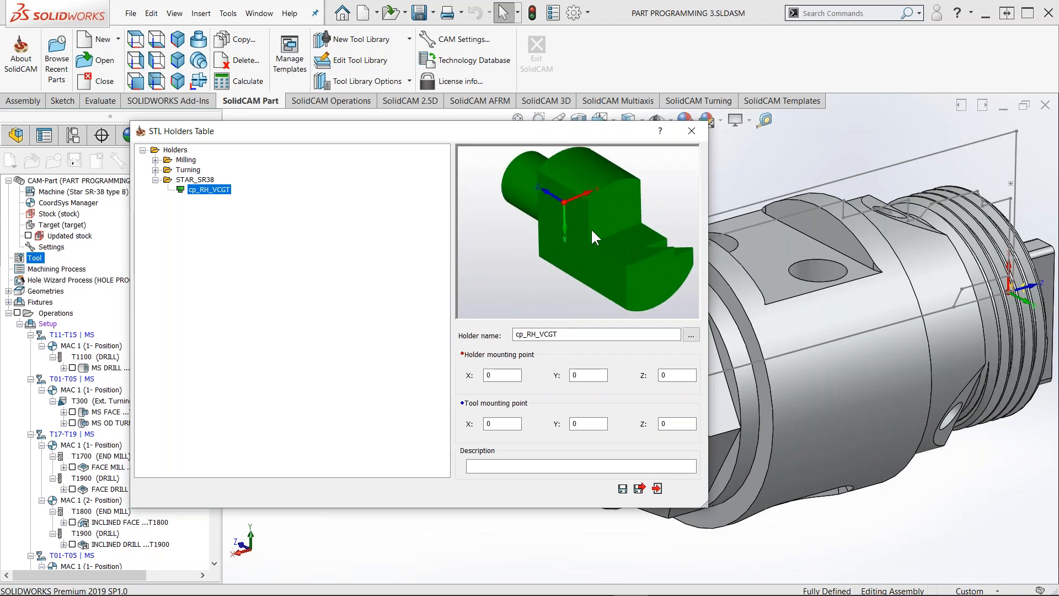
scroll(591, 227, "up", 3)
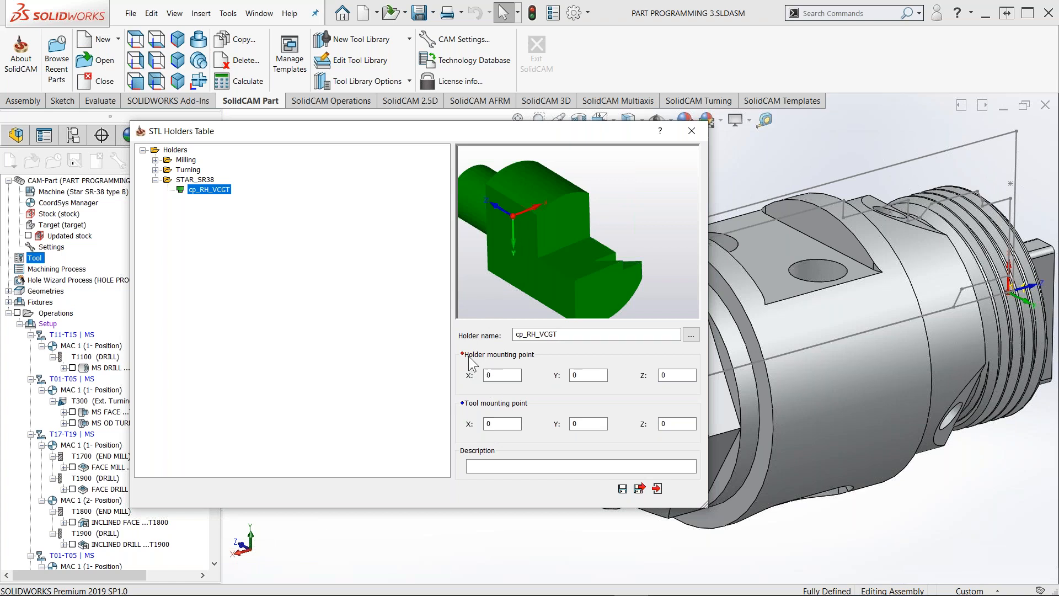
Set the cp_RH_VCGT holder's tool mounting point Z to -43 and show its preview in the front view
left_click(675, 424)
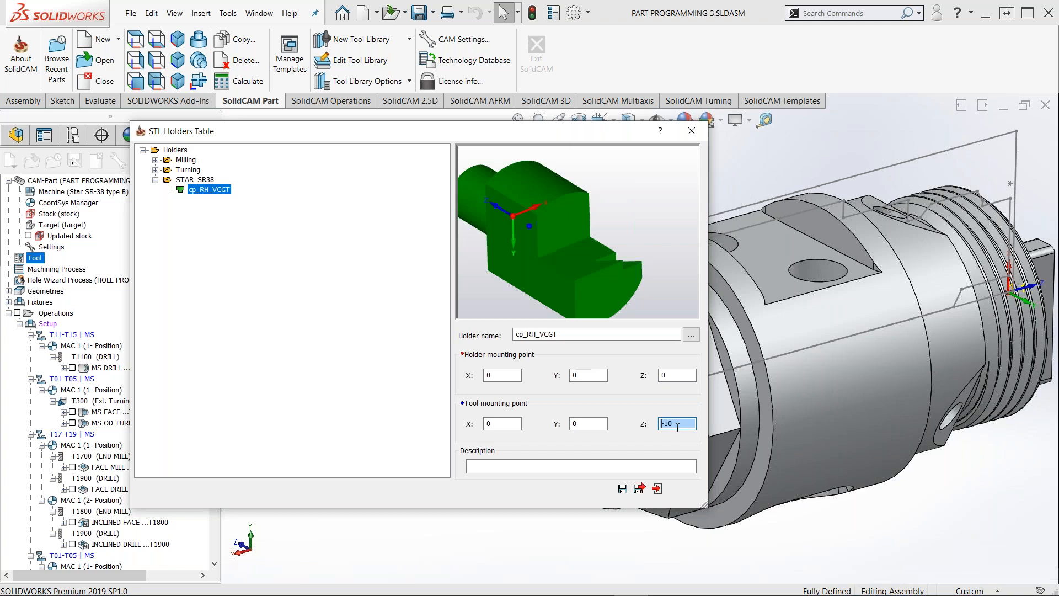
scroll(674, 425, "down", 5)
right_click(575, 213)
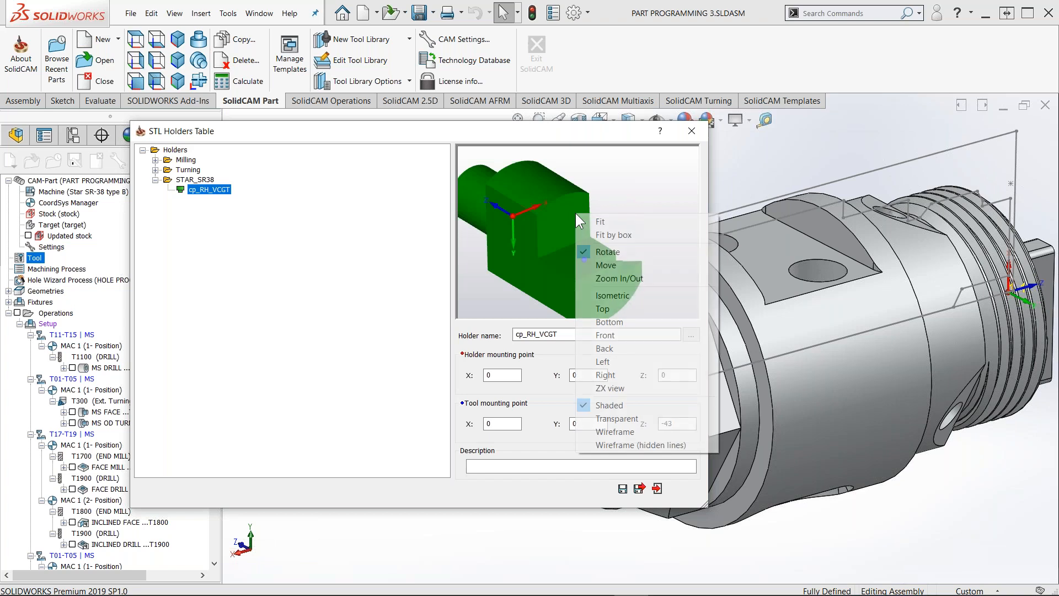
left_click(626, 337)
scroll(600, 292, "up", 4)
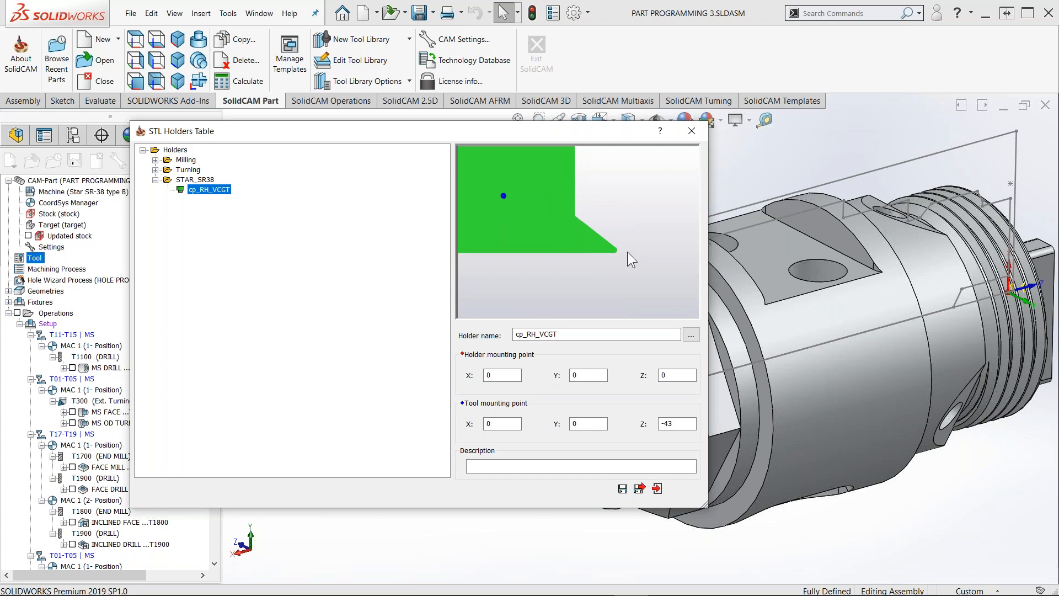
Shift the cp_RH_VCGT tool mounting point towards the holder's tip, with X 23 and Z -54
left_click(679, 424)
scroll(680, 424, "down", 5)
left_click(517, 424)
scroll(514, 423, "up", 6)
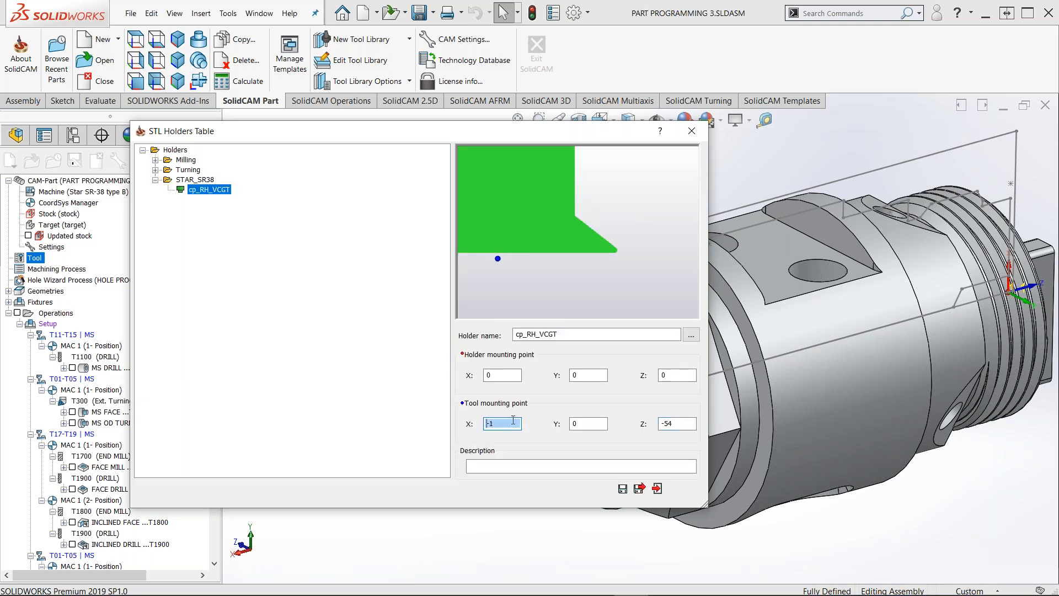
scroll(517, 423, "up", 14)
scroll(523, 424, "up", 1)
Fine-tune the cp_RH_VCGT tool mounting point to X 22 and Z -53, and save the holder
left_click(676, 425)
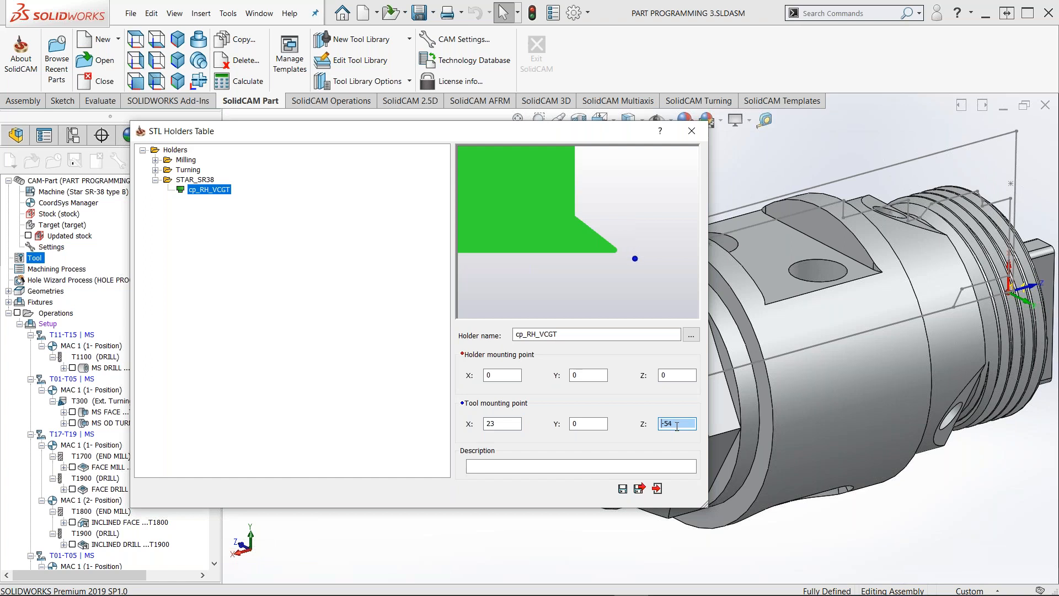
left_click(505, 423)
scroll(505, 424, "down", 1)
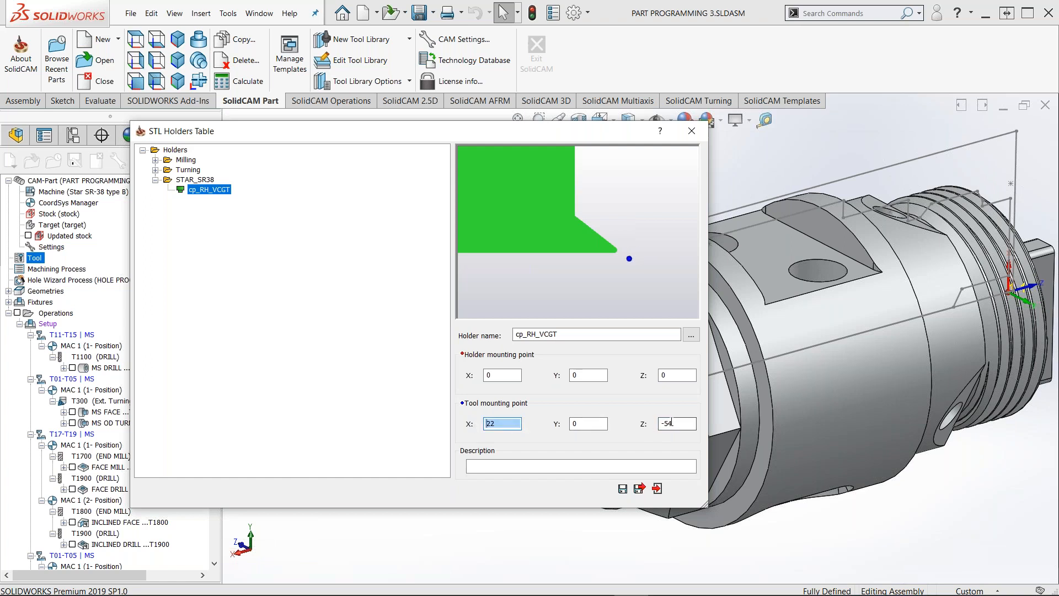
left_click(676, 422)
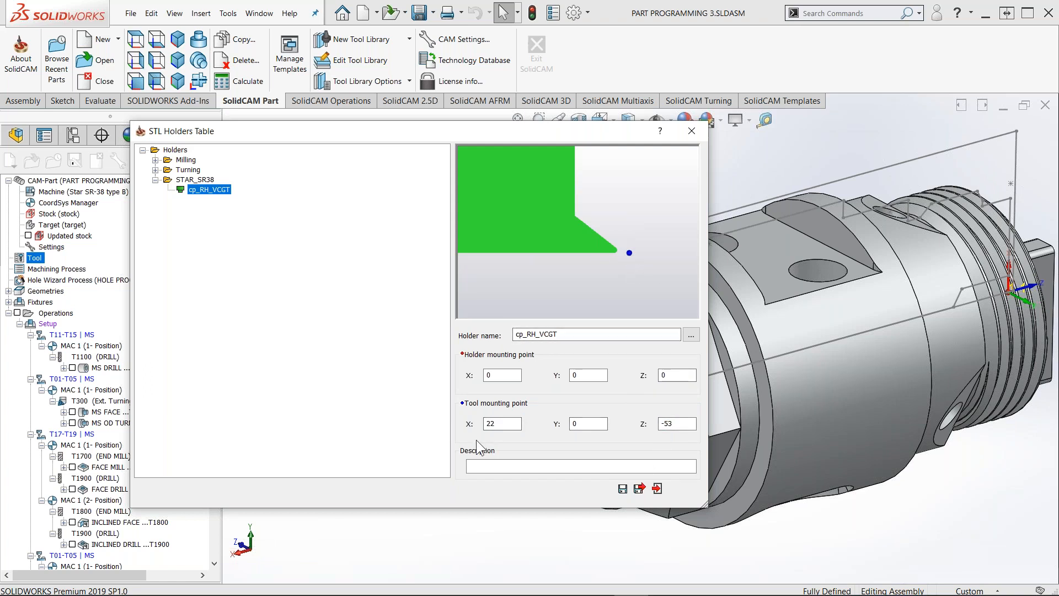
left_click(622, 488)
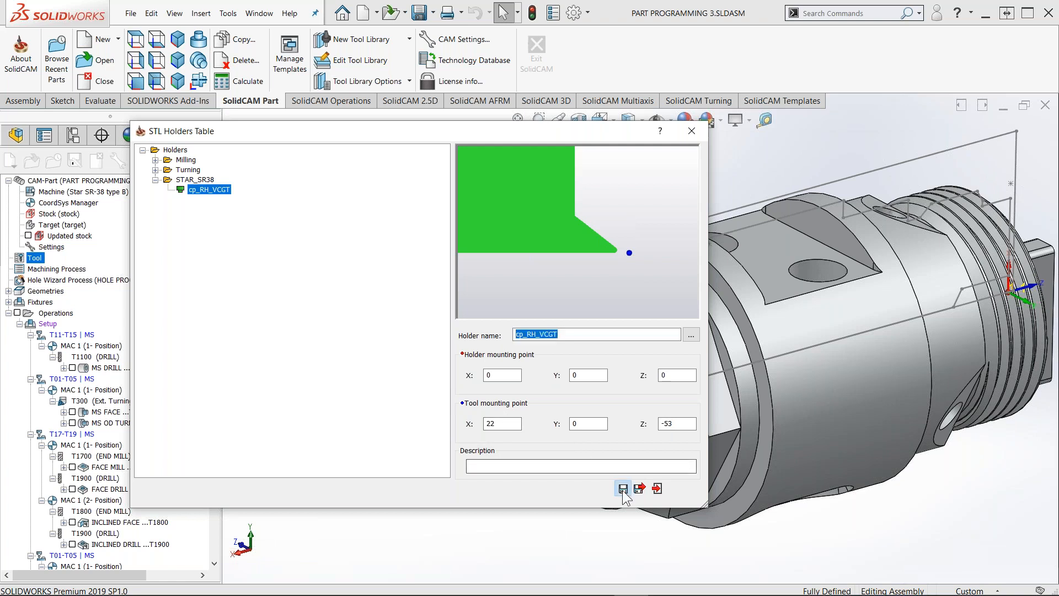
Add Milling Unit ER16 (0R161).STL from the Metric folder as another STL holder in the STAR_SR38 folder
right_click(203, 180)
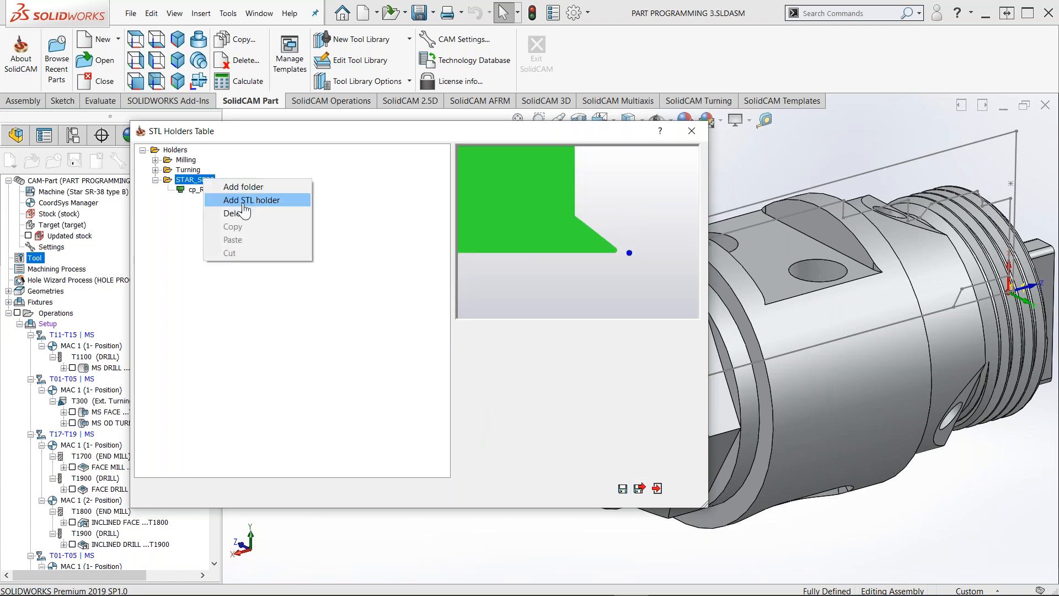
left_click(251, 201)
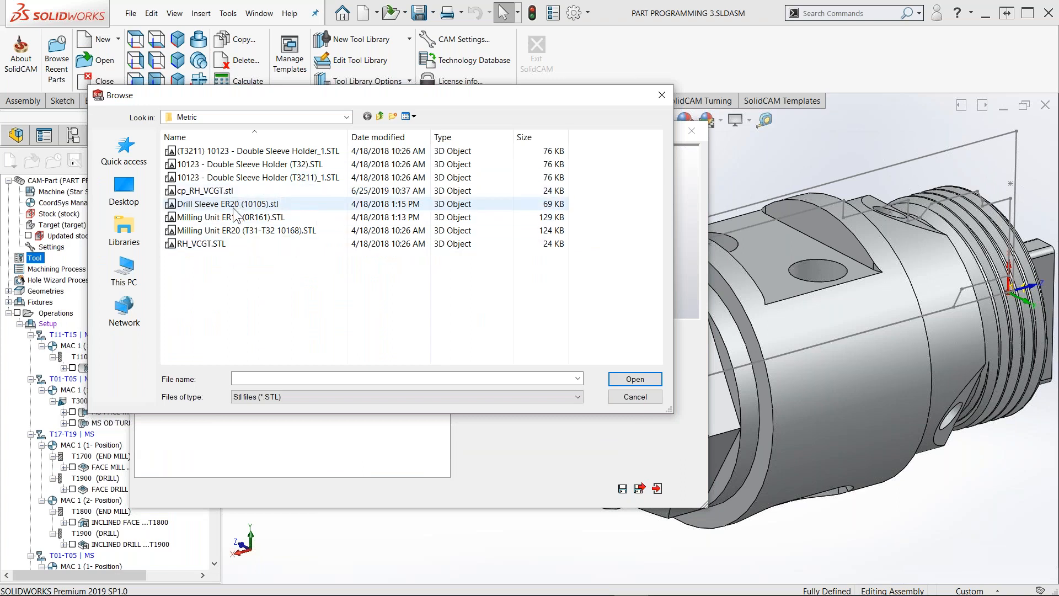
left_click(216, 221)
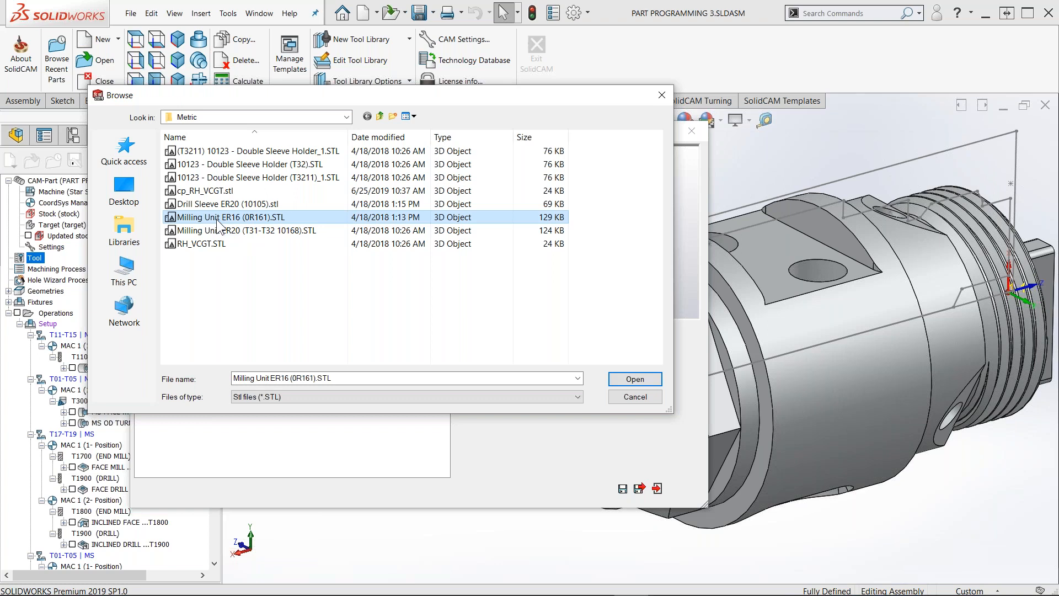
left_click(621, 380)
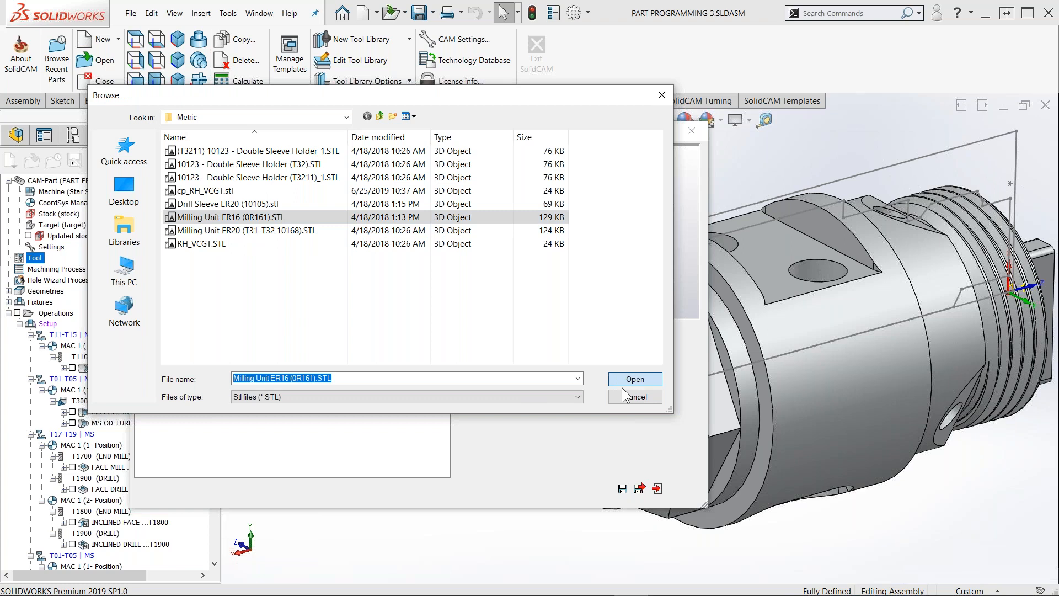
middle_click_drag(578, 254, 610, 232)
scroll(607, 212, "down", 4)
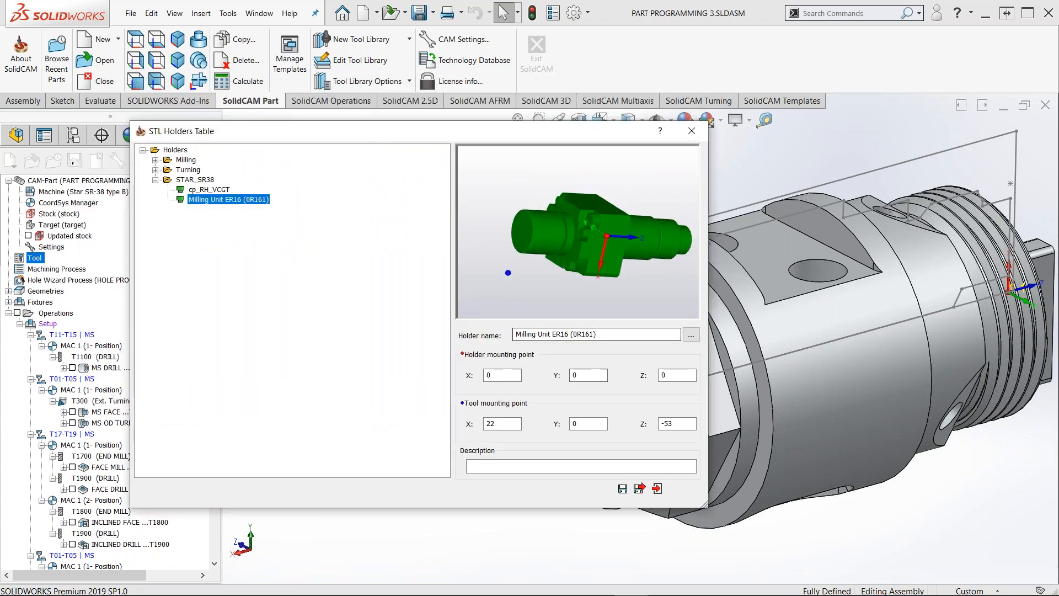
Set the Milling Unit ER16 tool mounting point to X 0 and Z -50 at the holder's end face
left_click_drag(503, 424, 444, 422)
type("0")
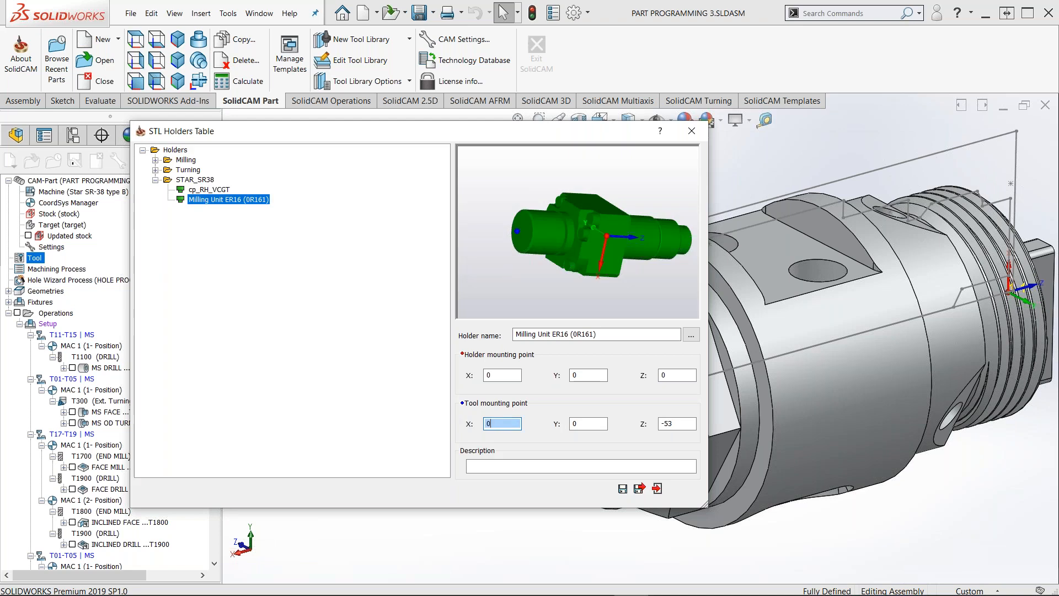
middle_click_drag(501, 268, 571, 210)
left_click(688, 425)
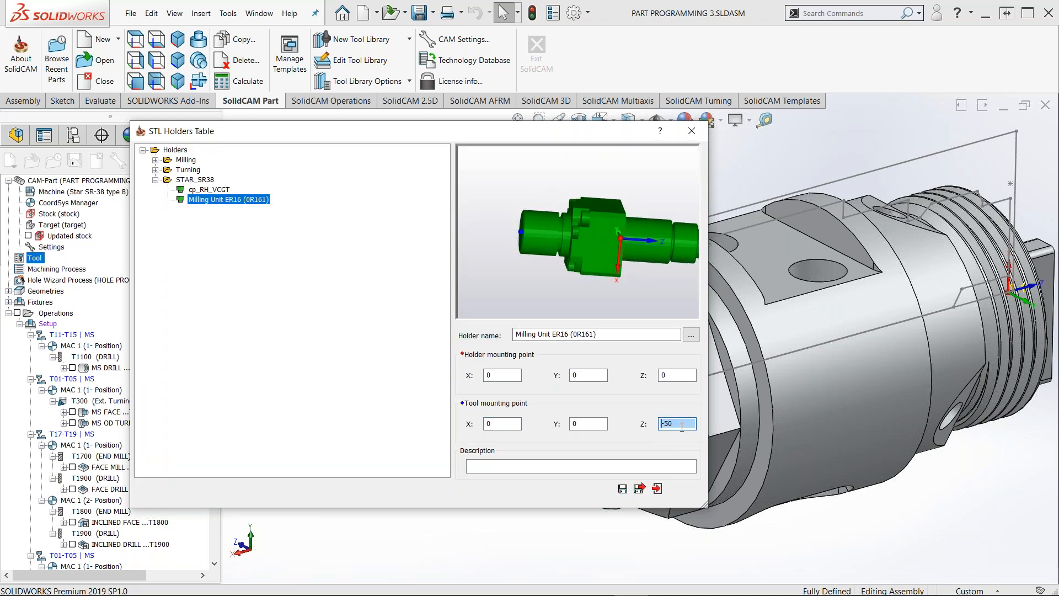
middle_click_drag(568, 209, 563, 203)
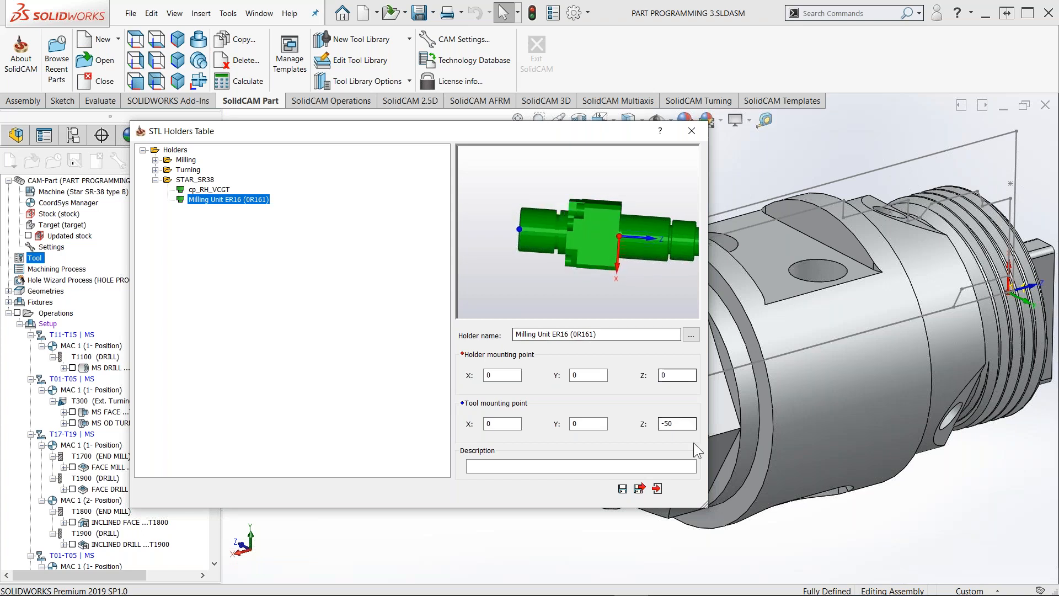
Save the Milling Unit ER16 (0R161) holder and close the STL holders table
left_click_drag(692, 424, 659, 424)
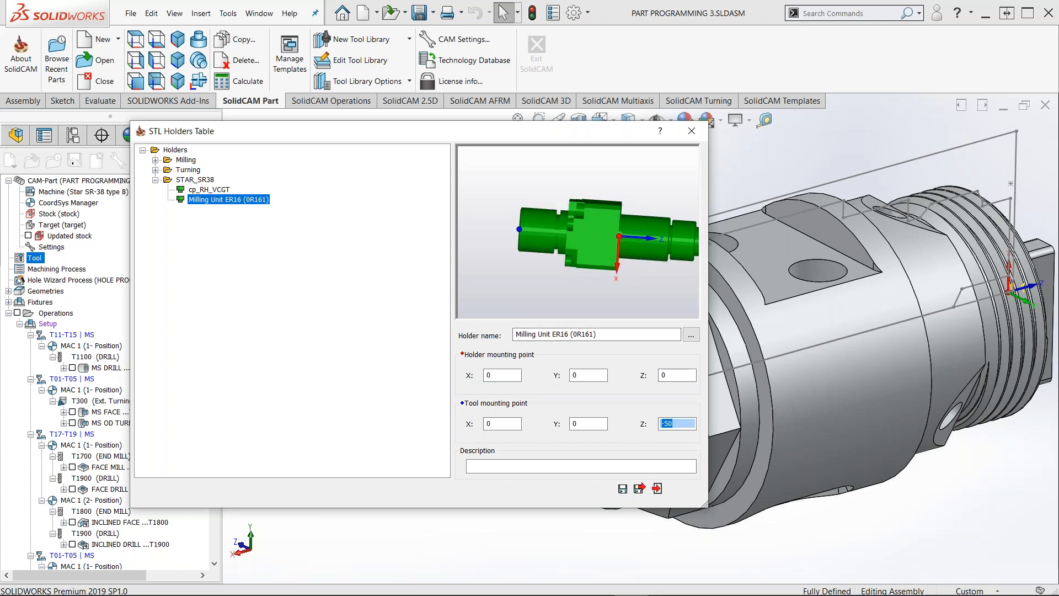
left_click(640, 489)
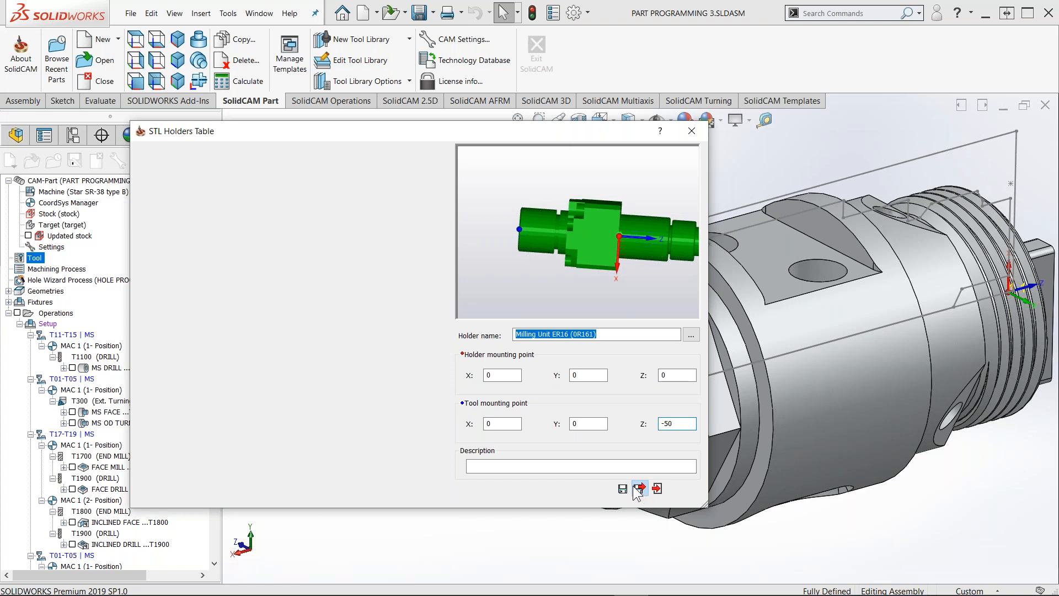
left_click(638, 488)
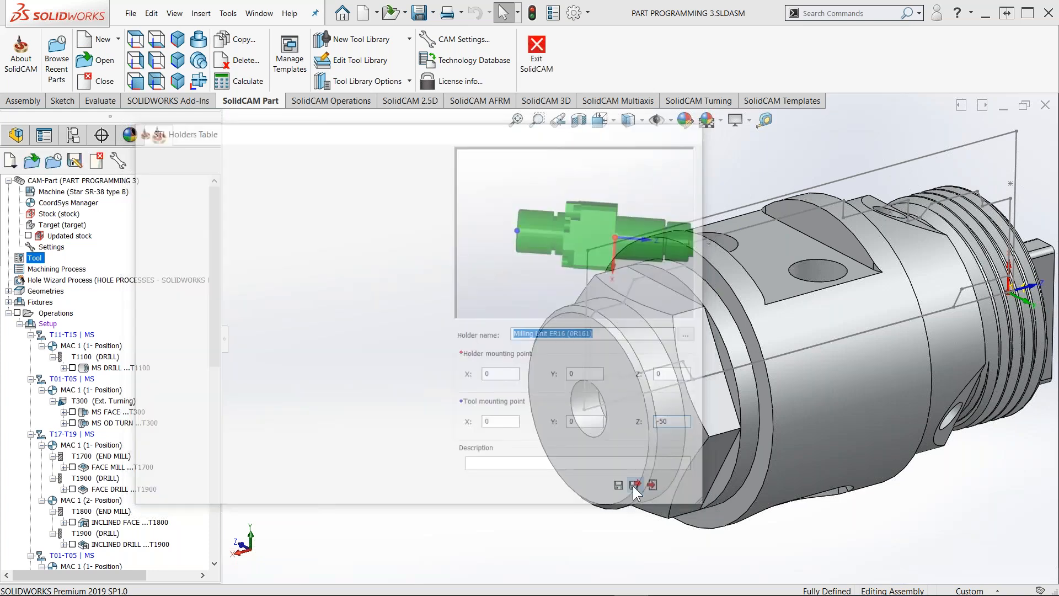
Add an external turning tool to the part tool table and display its mounting near machine stations T21-T28
double_click(33, 258)
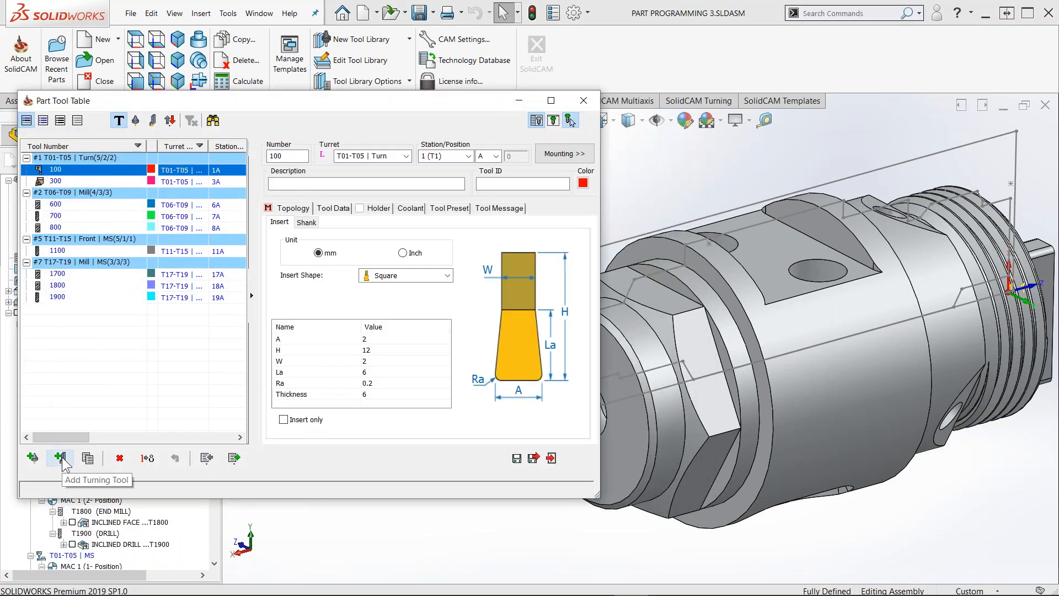
left_click(61, 457)
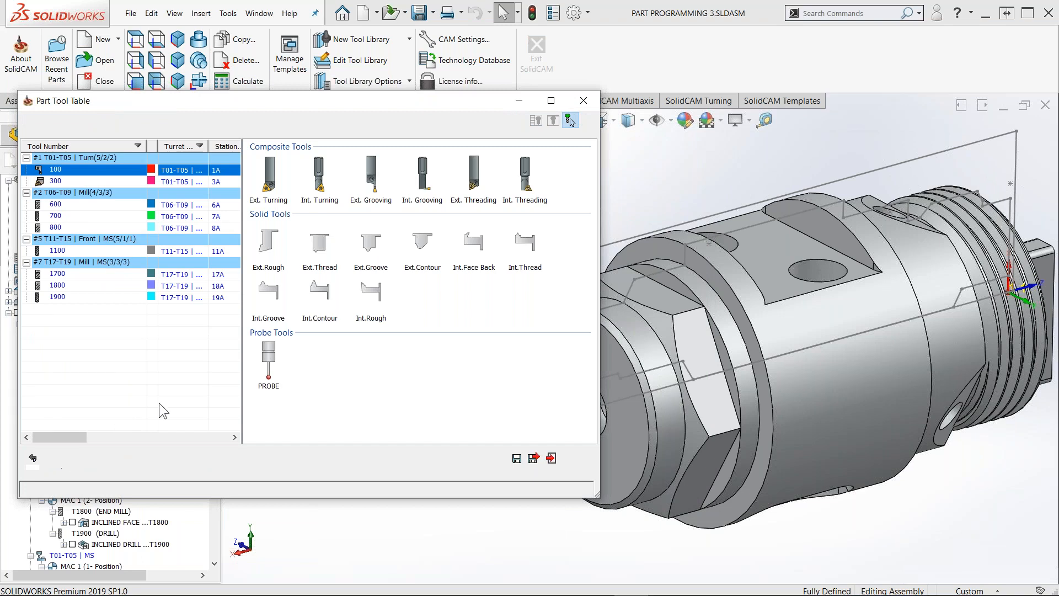
left_click(275, 175)
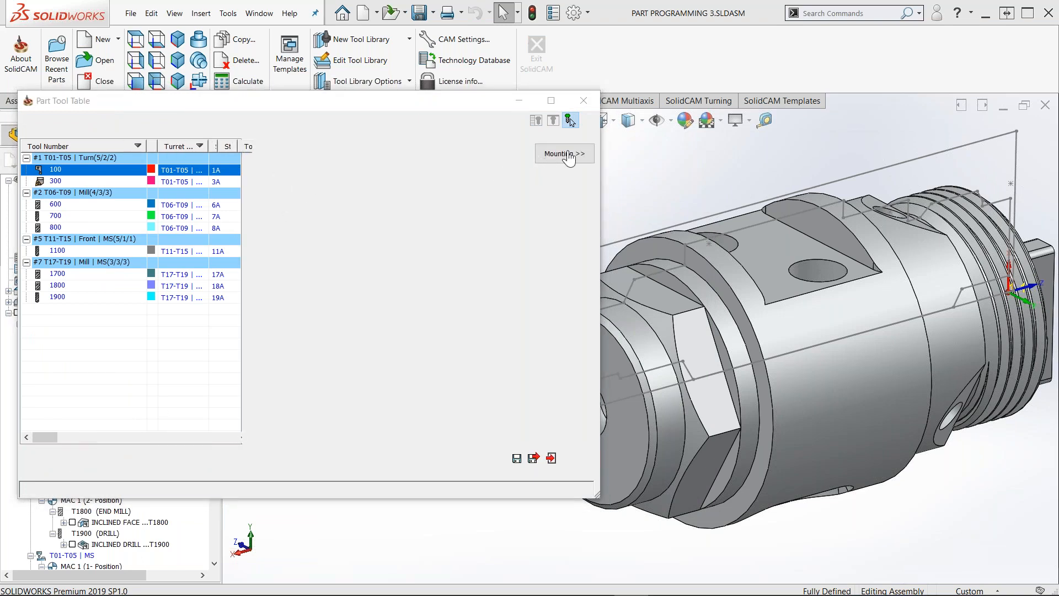
left_click(570, 120)
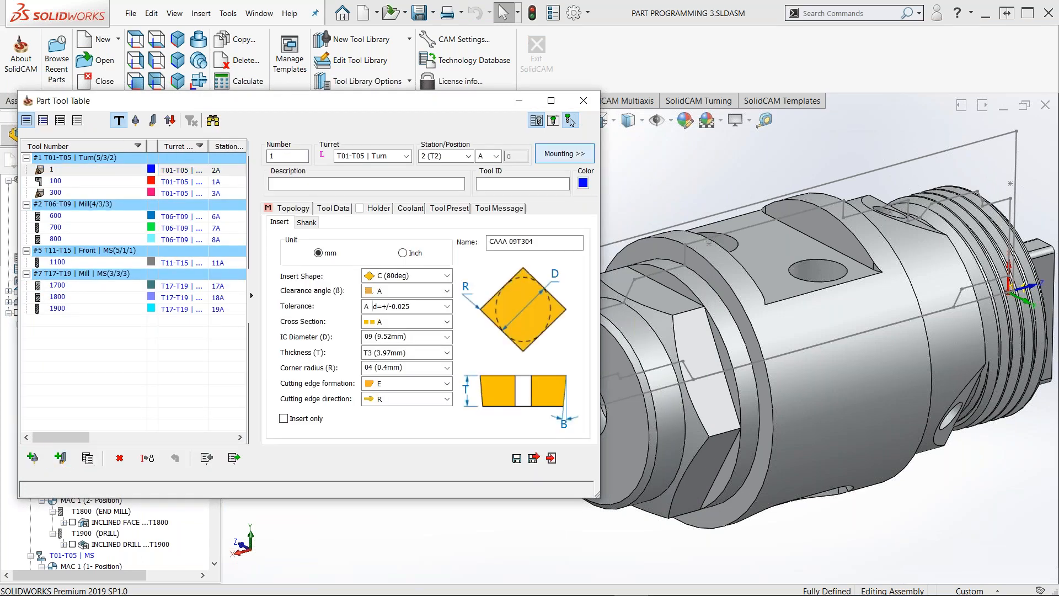
left_click_drag(661, 39, 839, 116)
scroll(830, 346, "up", 10)
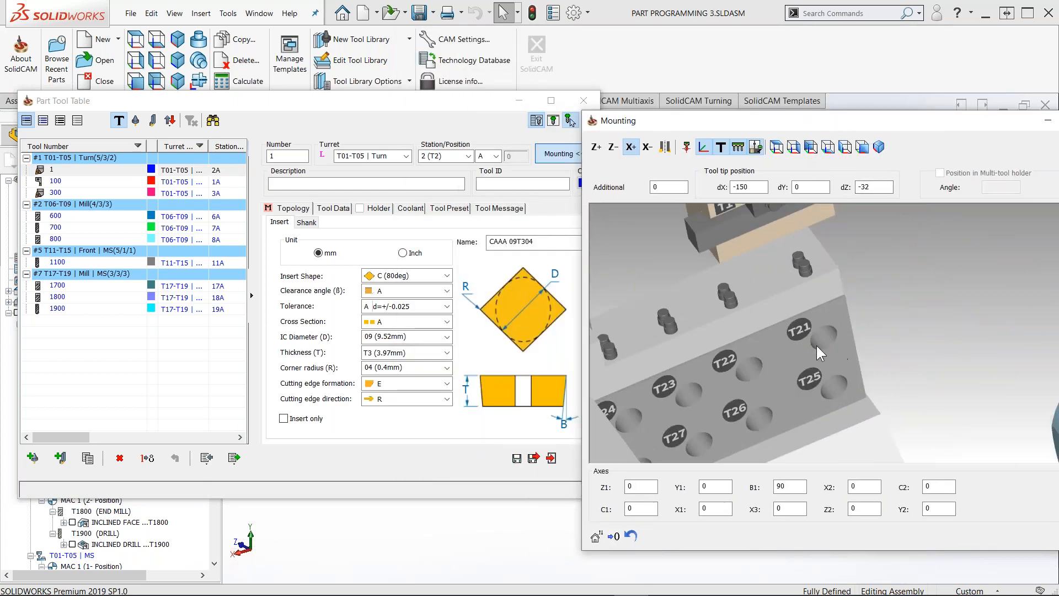
Assign the new turning tool to the Back Turn [T21-T28] turret and number it 2100
left_click(407, 156)
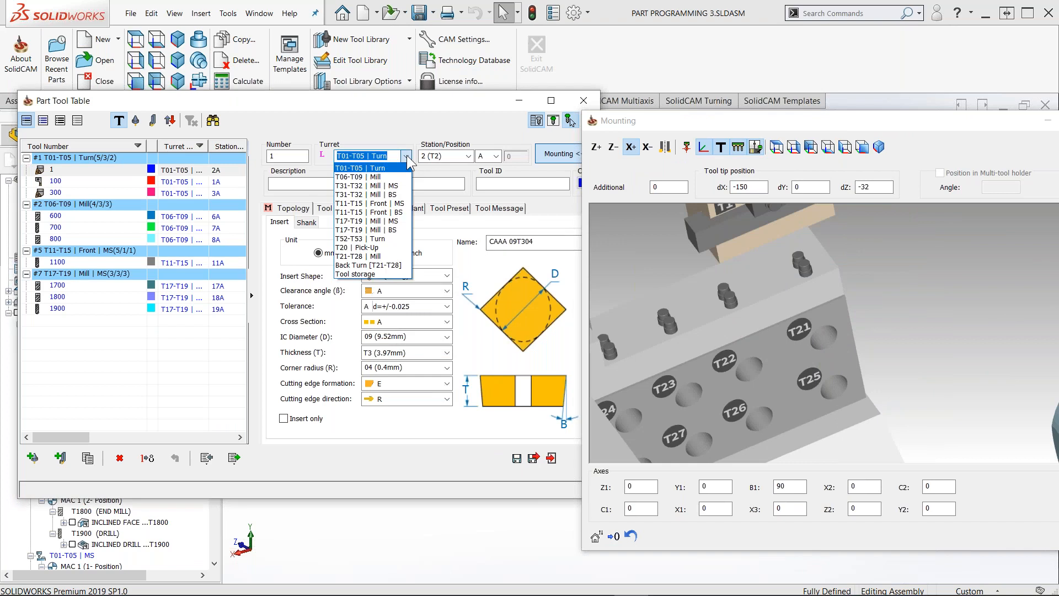
left_click(380, 265)
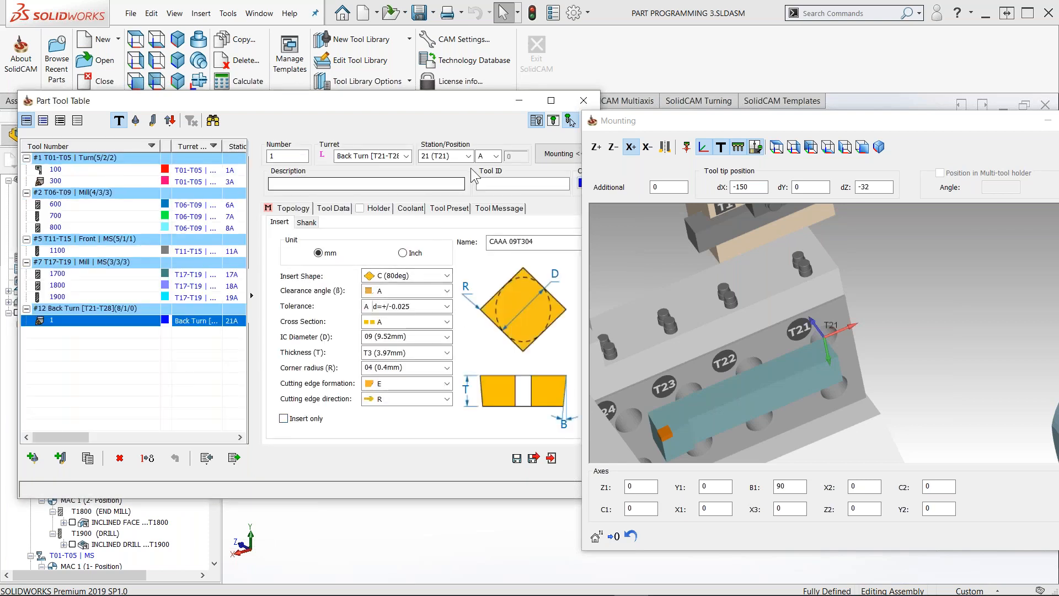
double_click(271, 156)
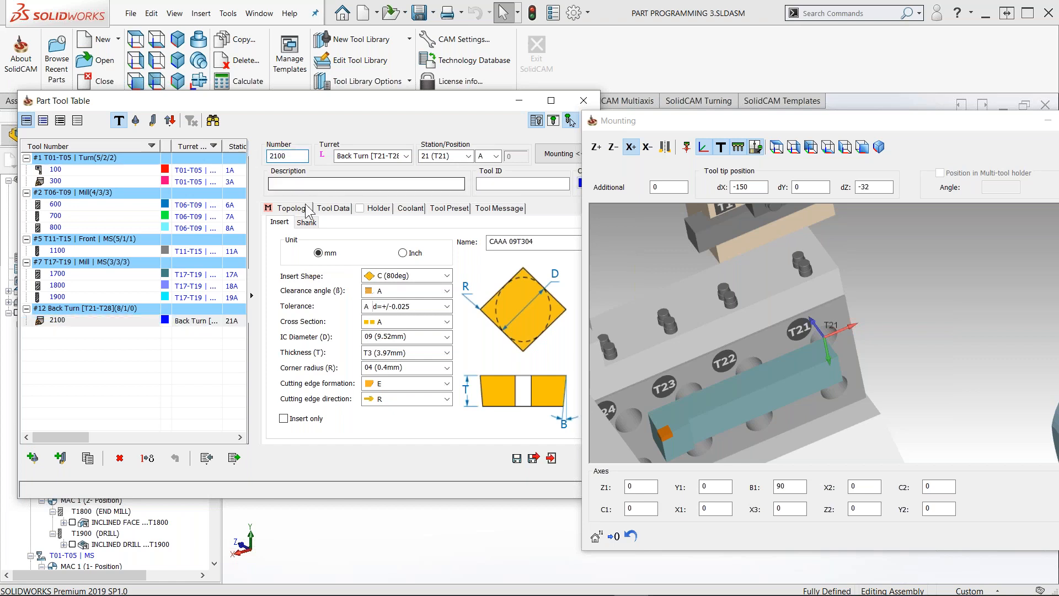
Assign the cp_RH_VCGT holder from the global STAR_SR38 folder to tool 2100
left_click(378, 208)
left_click(311, 244)
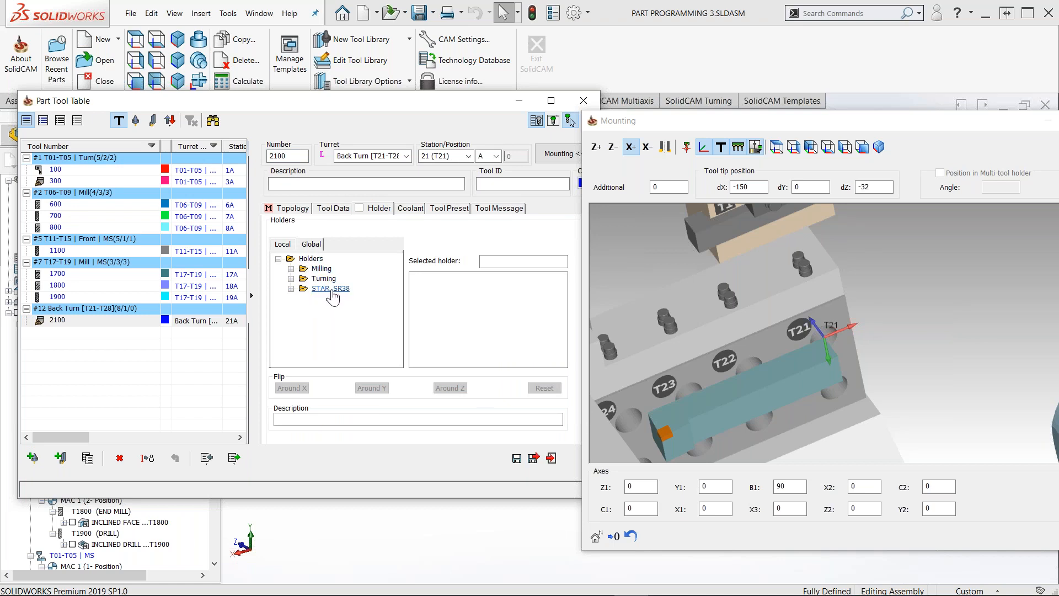
left_click(291, 288)
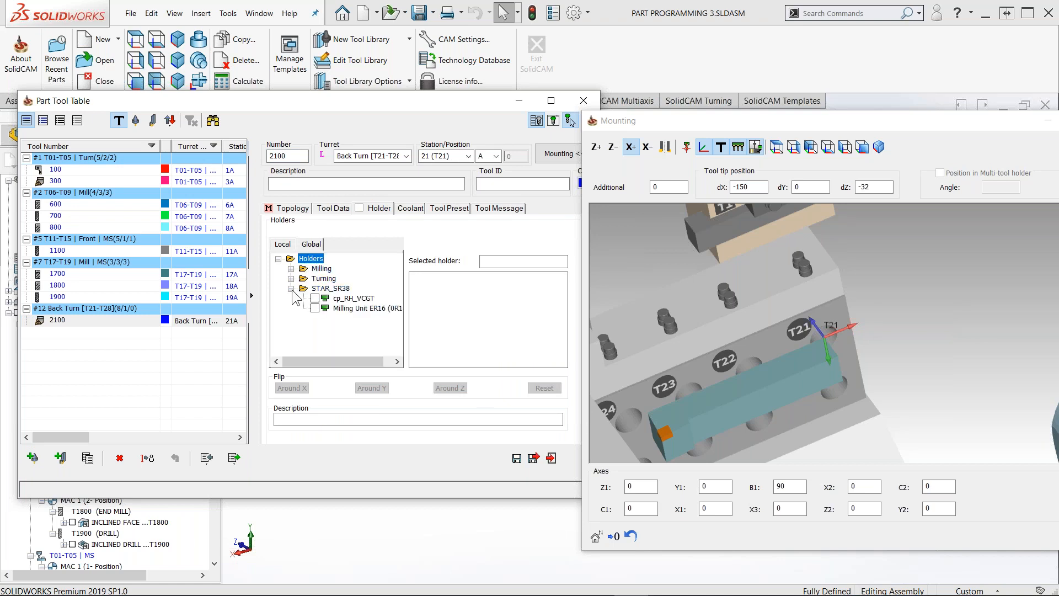
left_click(317, 299)
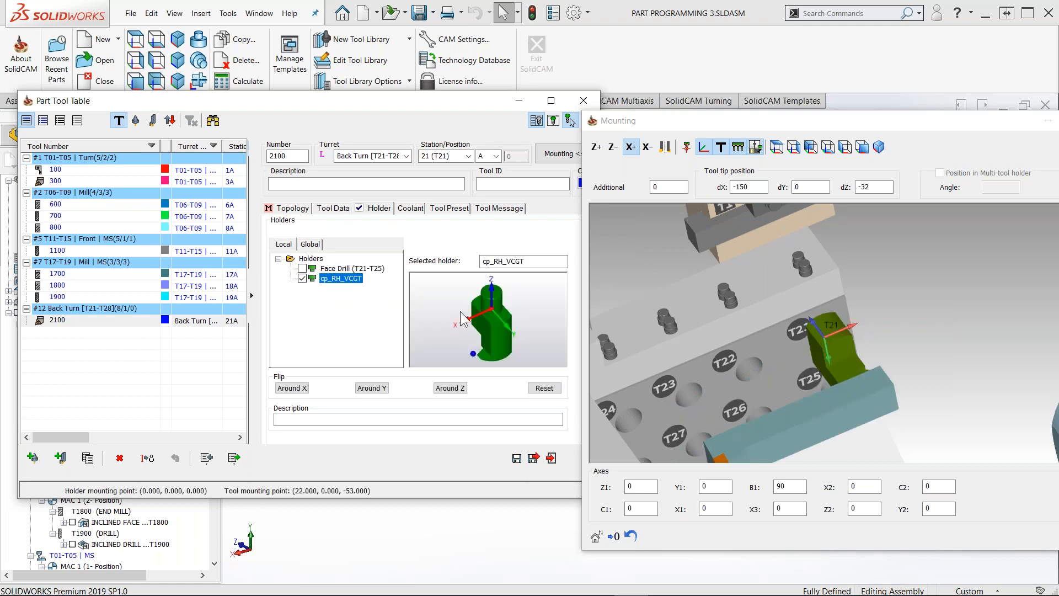
middle_click_drag(833, 376, 850, 338)
scroll(849, 337, "up", 3)
scroll(852, 337, "down", 2)
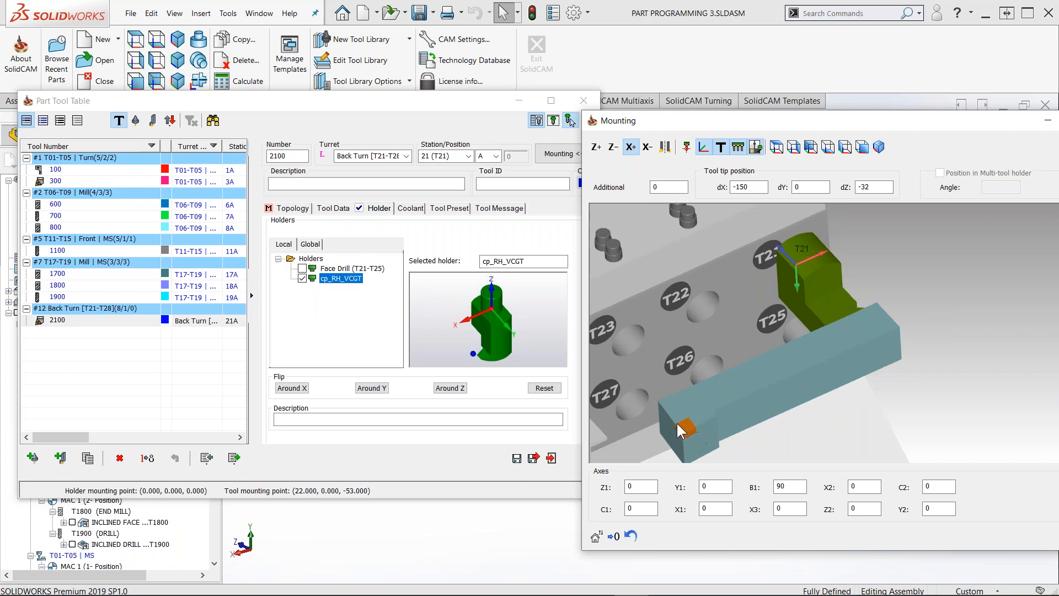
Change the insert designation of tool 2100 to the VCGT type to match its holder
left_click(291, 208)
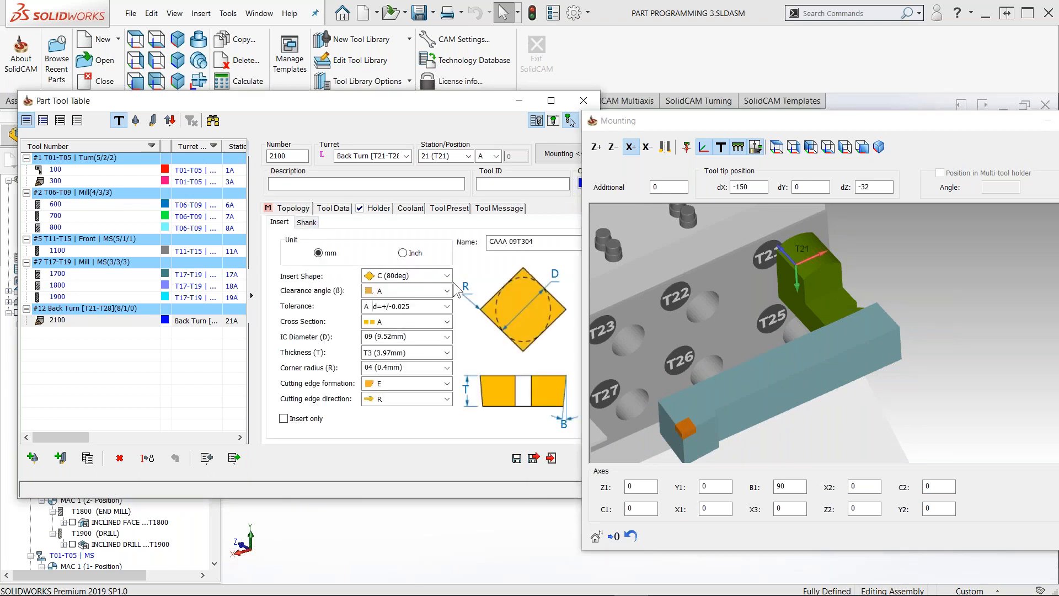
left_click(378, 208)
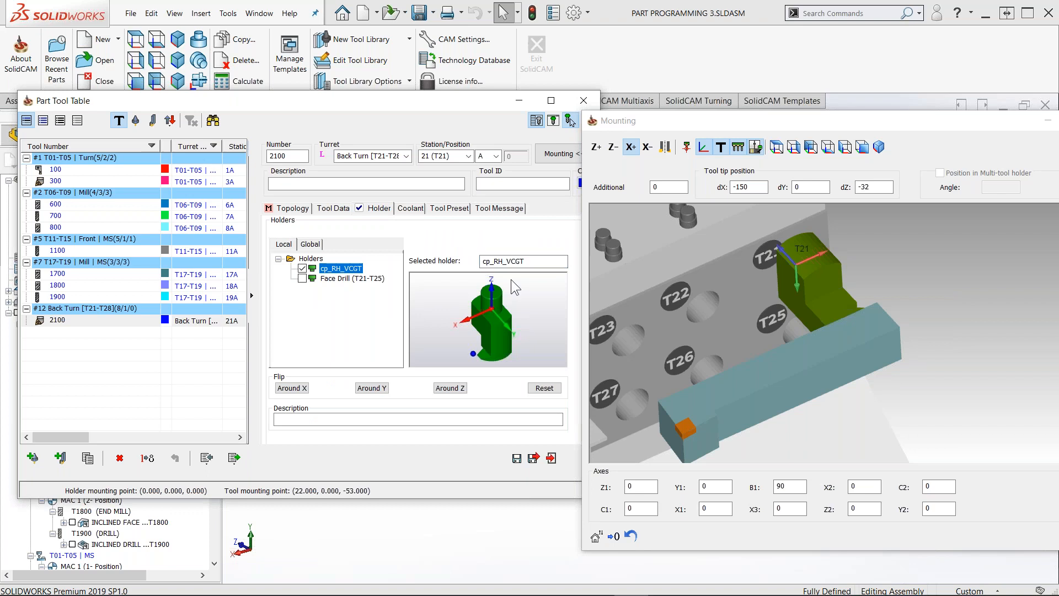
left_click(293, 208)
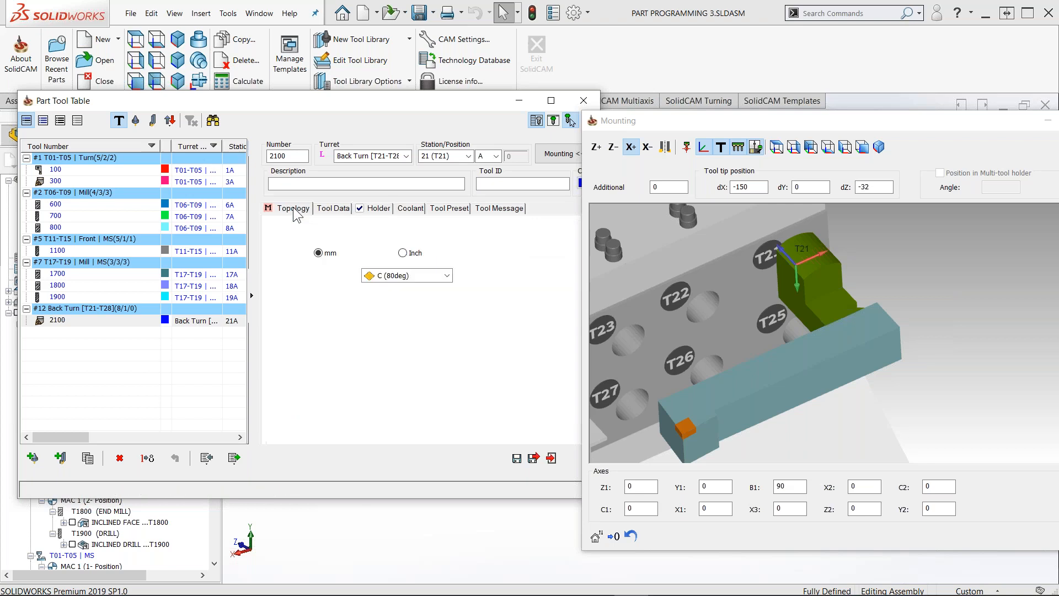
left_click_drag(507, 245, 477, 244)
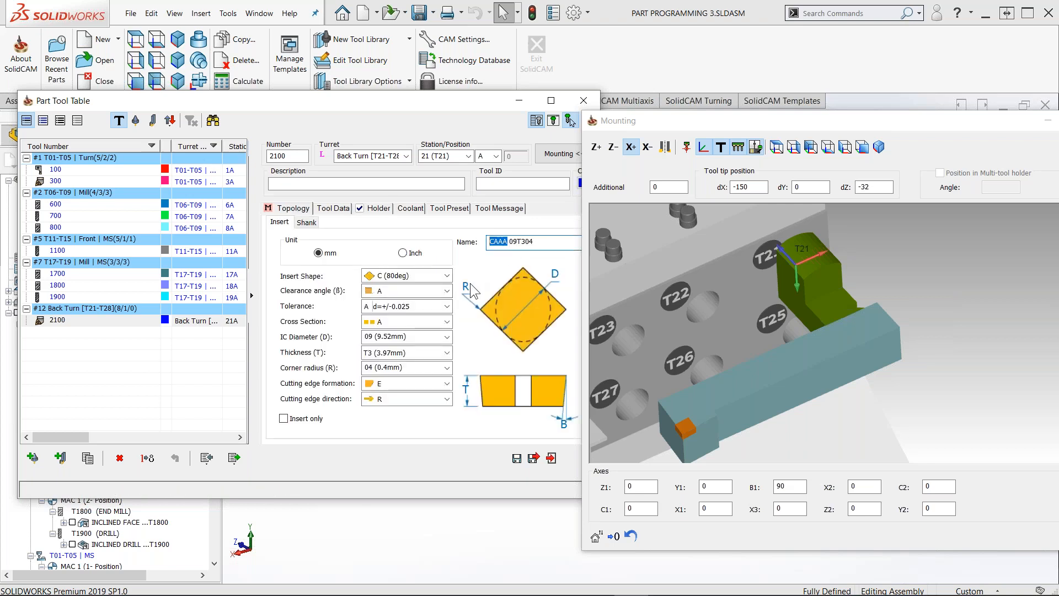
type("vcgt")
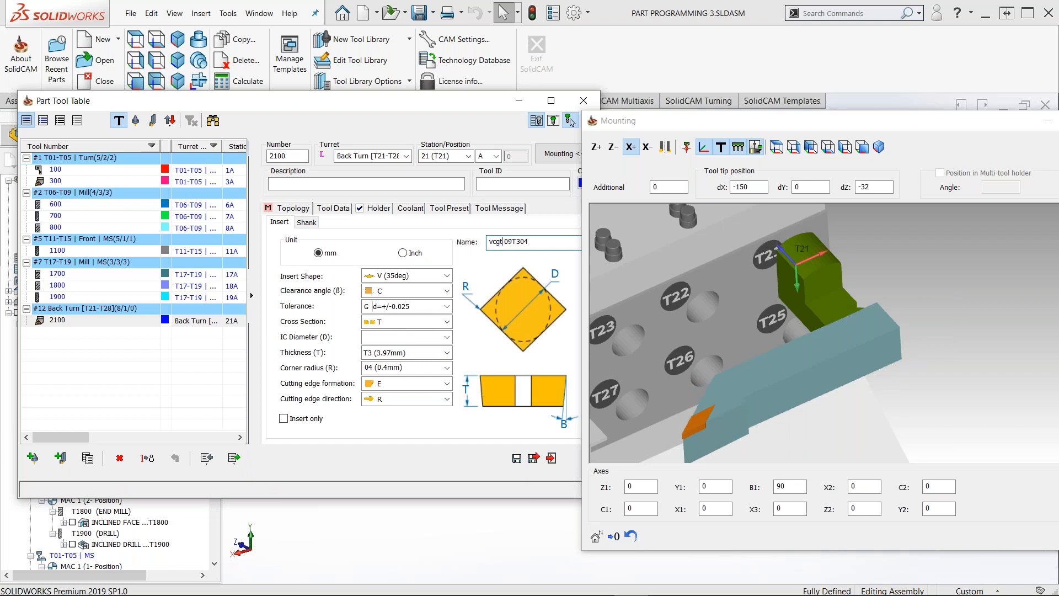
key("Return")
middle_click_drag(690, 429, 777, 379)
scroll(777, 379, "up", 2)
scroll(842, 339, "down", 1)
middle_click_drag(904, 316, 832, 360)
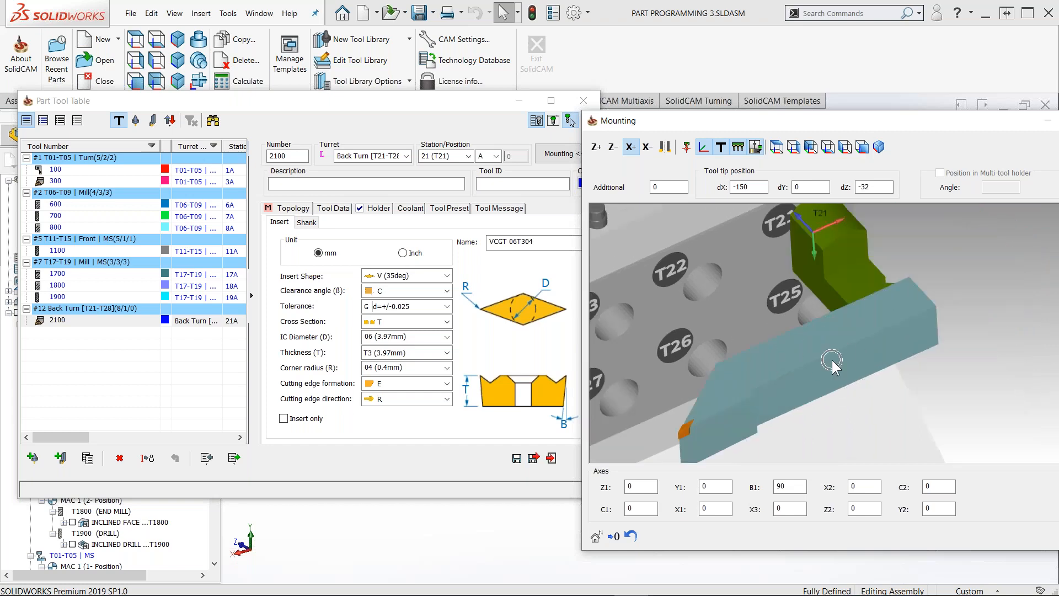
Define tool 2100 as insert only and set its tool tip position dX and dZ to 0
left_click(284, 418)
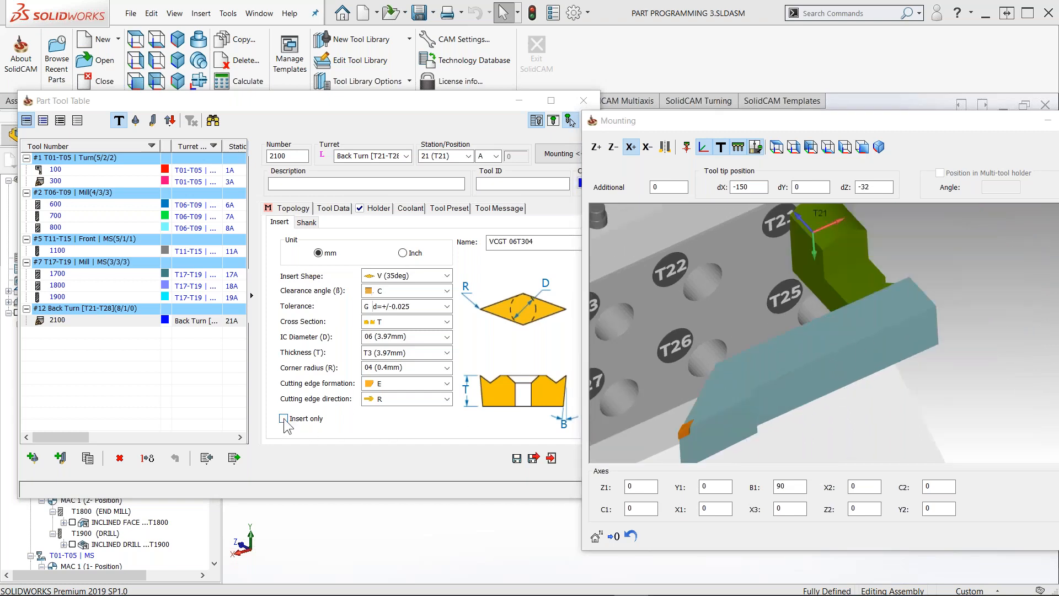
left_click(712, 190)
type("0")
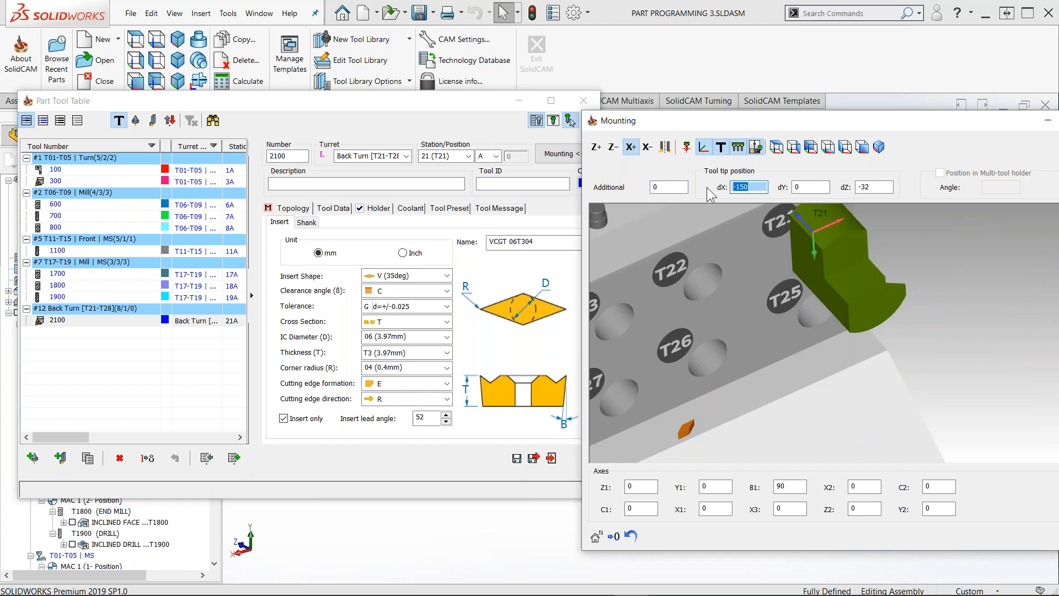
key("Tab")
key("Tab")
type("0")
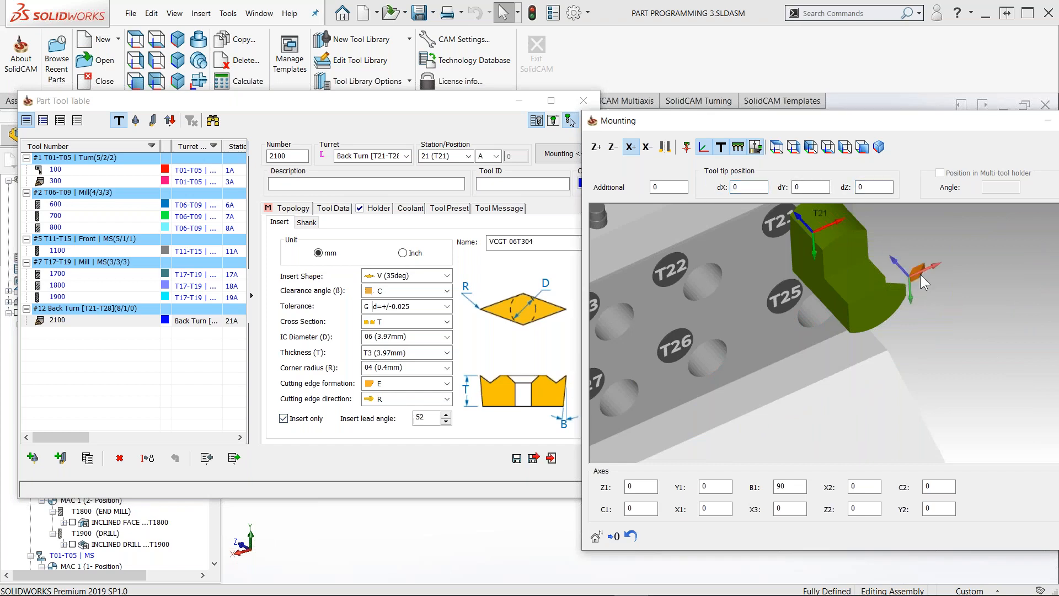
Set the insert lead angle to 5 and orient the insert in the Z+ direction on the holder
scroll(847, 355, "up", 3)
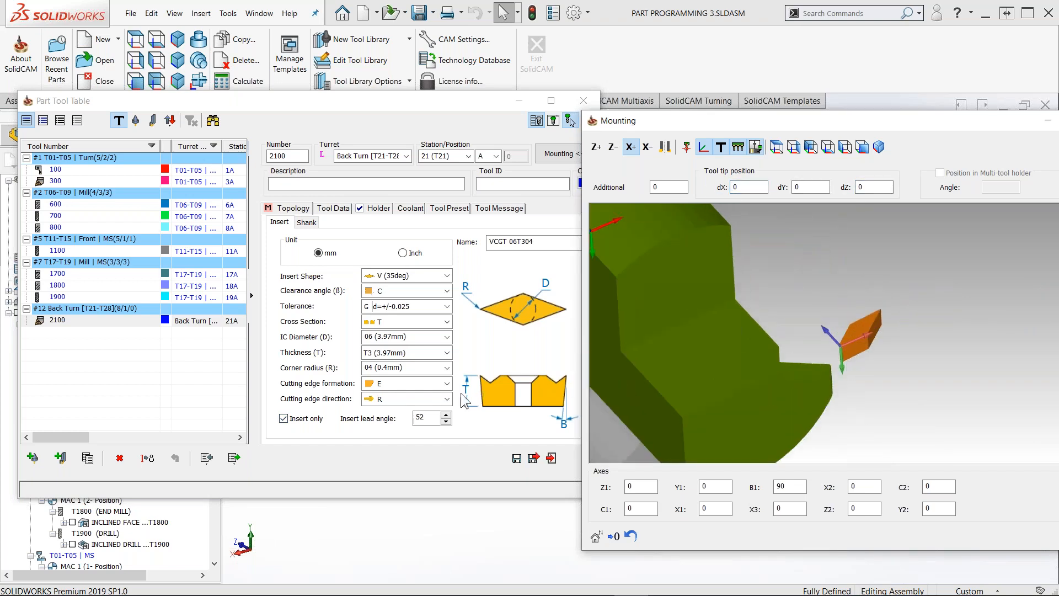
left_click(420, 419)
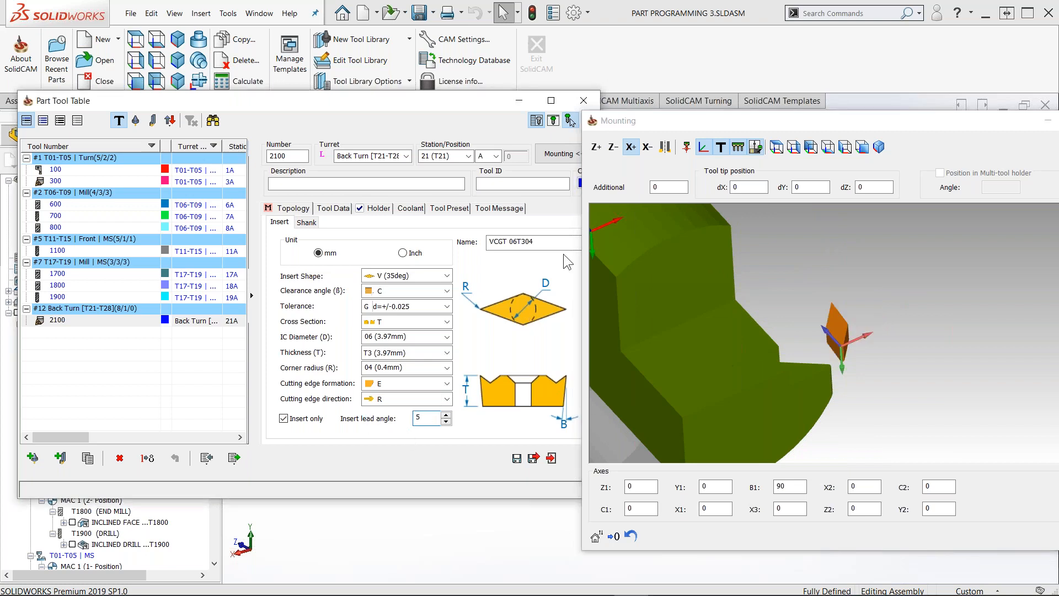
left_click(597, 148)
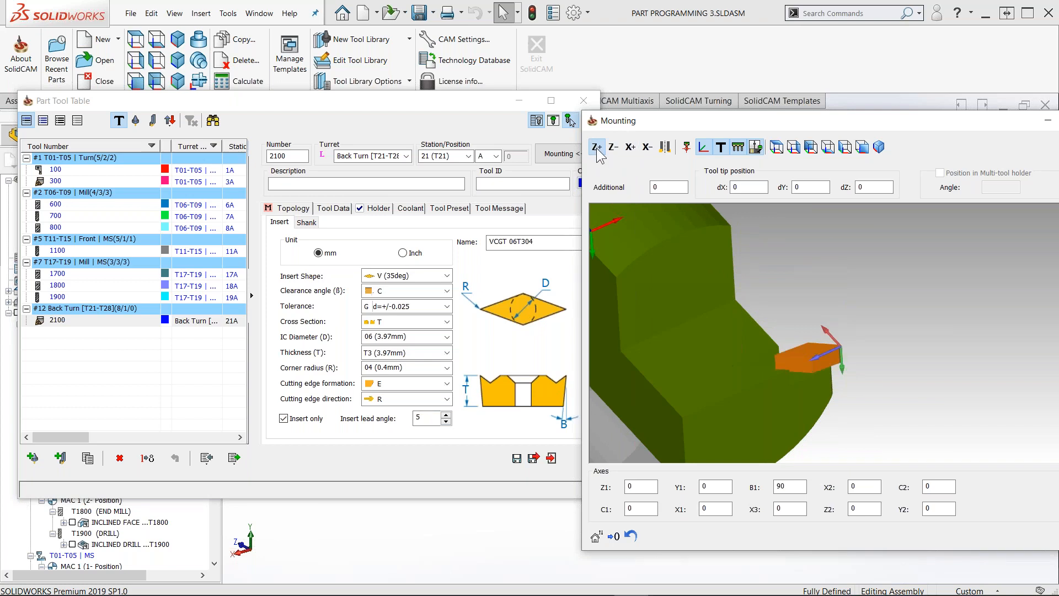
middle_click_drag(777, 412, 764, 322)
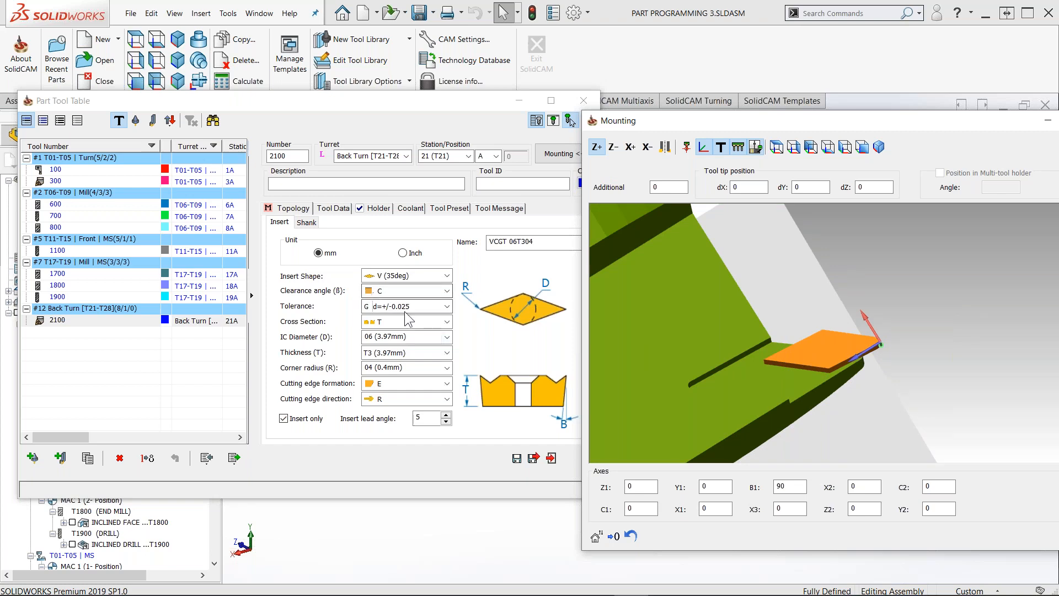
Open the IC diameter choices for the VCGT insert
left_click(542, 282)
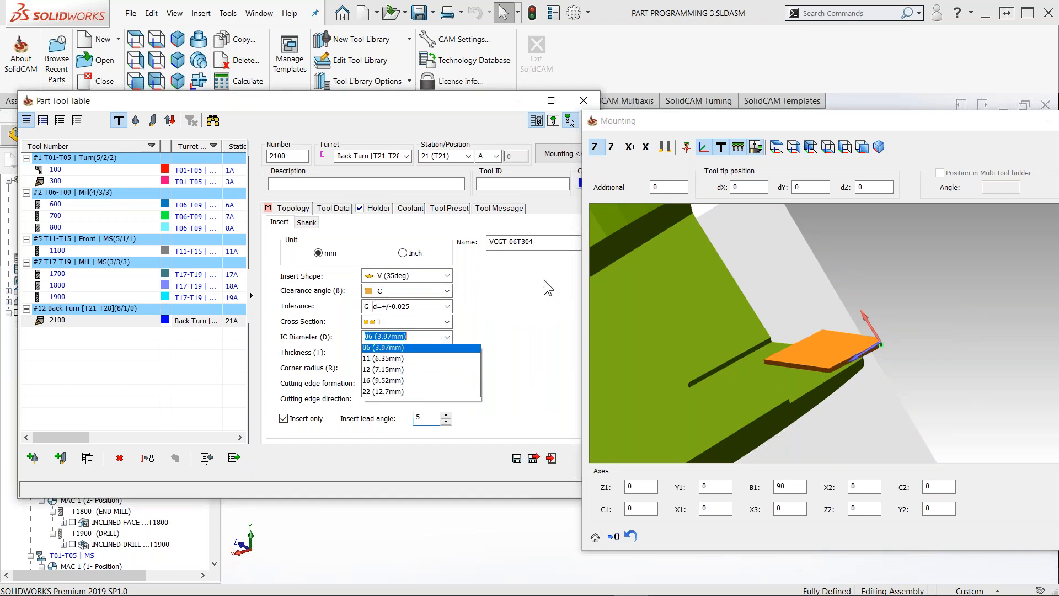
Set the back turning insert's IC diameter to 11 (6.35mm) and its tool tip dZ offset to 0
left_click(389, 362)
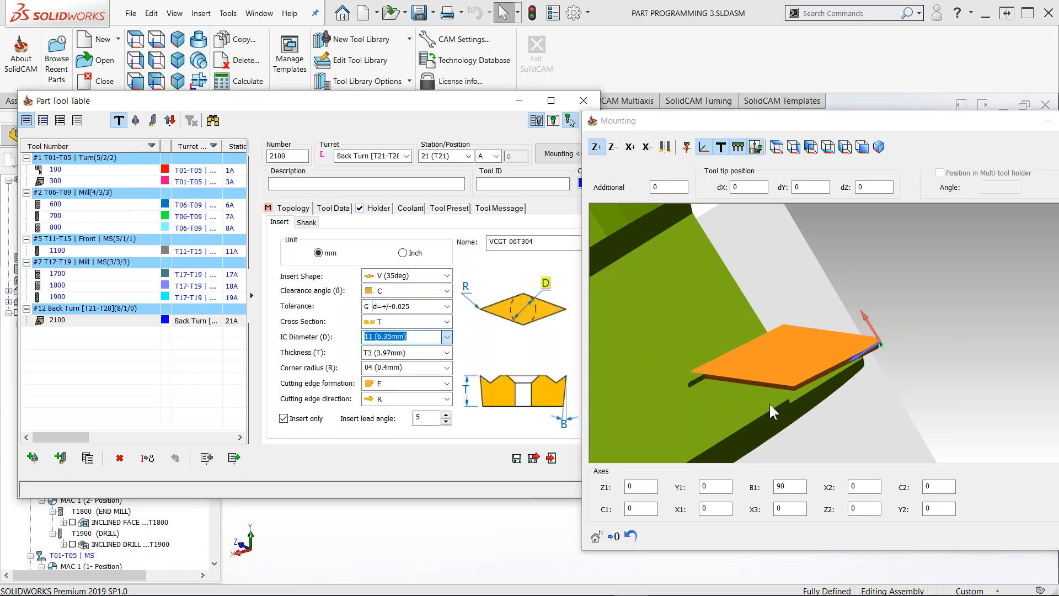
double_click(868, 187)
type("11")
key("Return")
type("0")
key("Return")
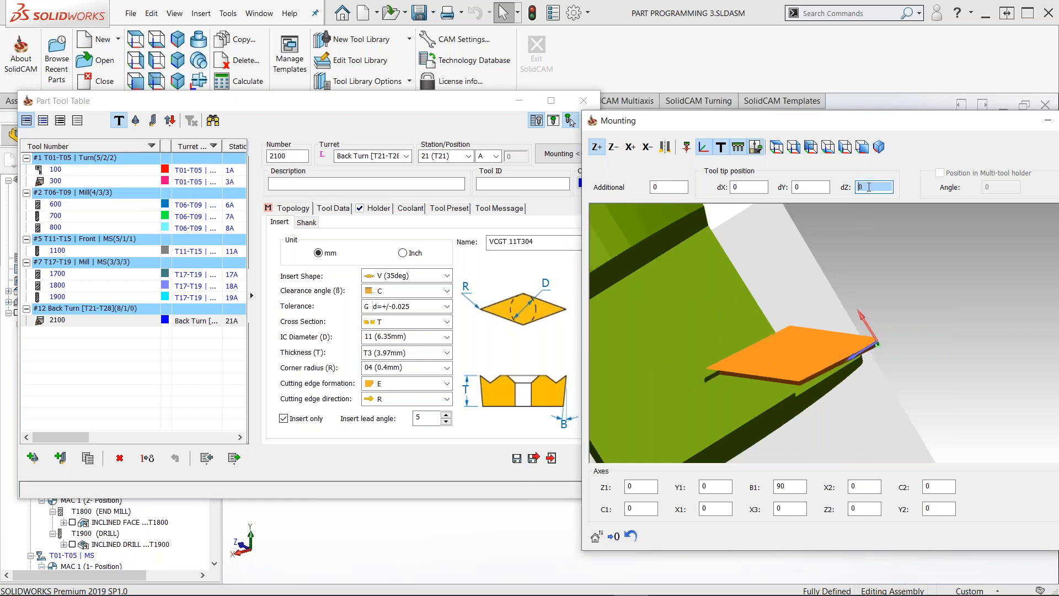
Set the tool tip position of tool 2100 to dX -2 and dZ -1, check the mounting, and save the tool table
double_click(749, 186)
type("-2")
key("Return")
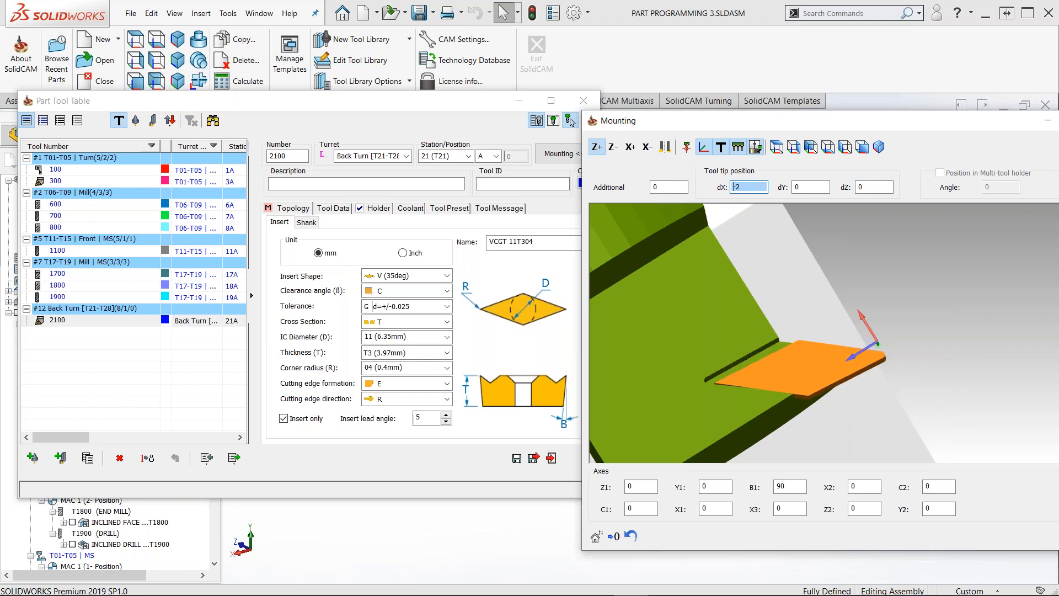
double_click(874, 186)
type("-1")
key("Return")
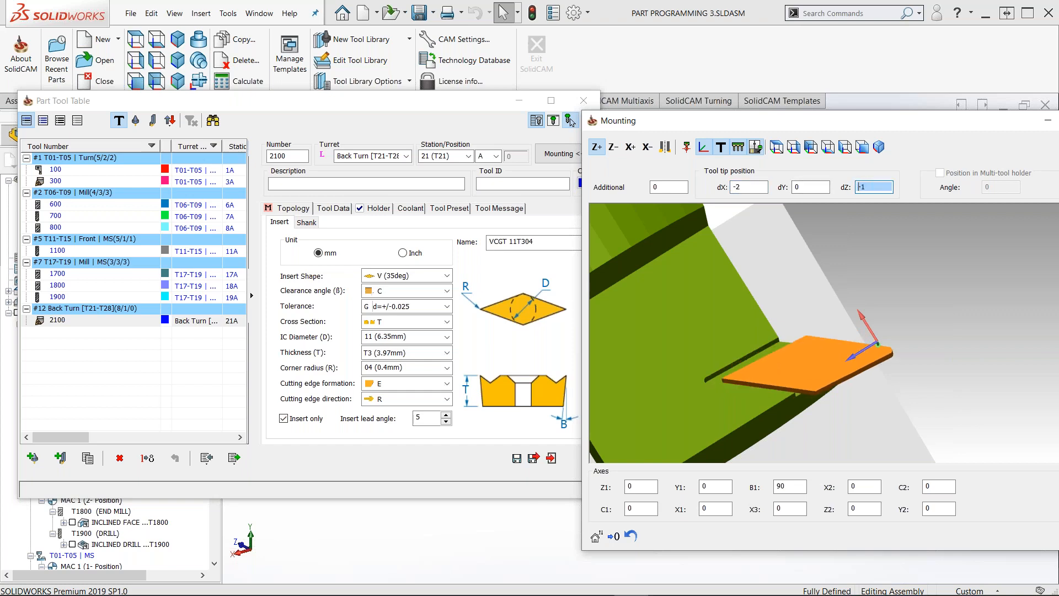
middle_click_drag(827, 405, 832, 386)
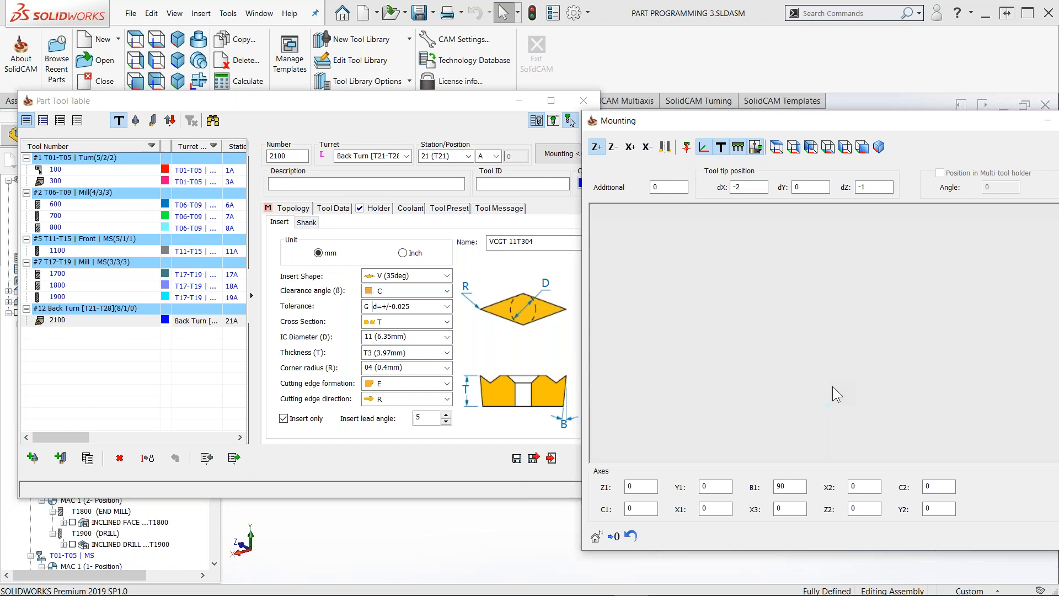
middle_click_drag(867, 314, 836, 349)
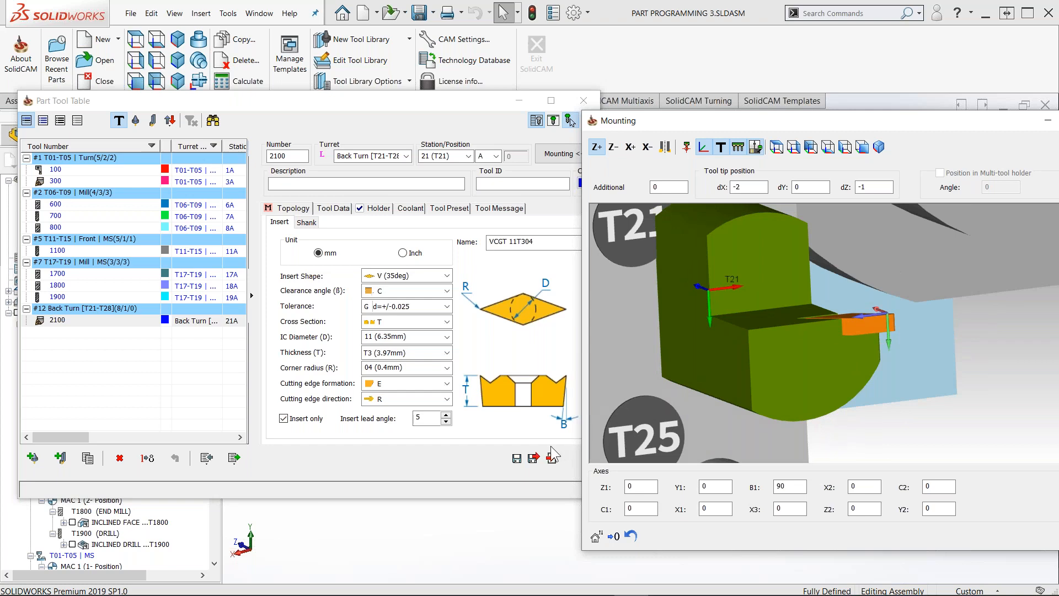
left_click(516, 459)
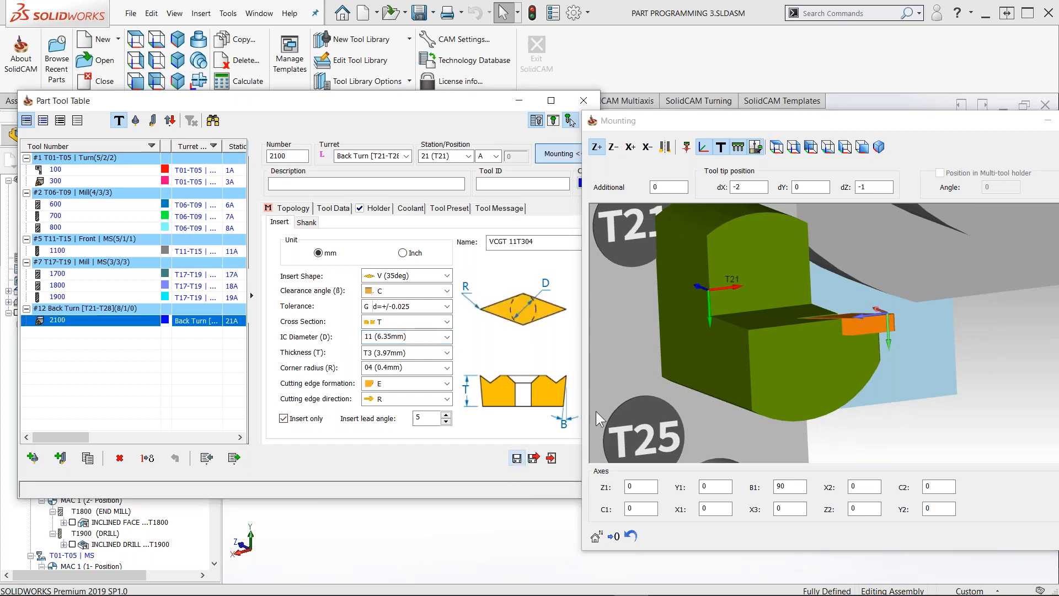
Add a new end mill to the Back Turn turret in the part tool table
scroll(709, 333, "down", 3)
middle_click_drag(710, 332, 836, 321, "ctrl")
scroll(836, 321, "down", 1)
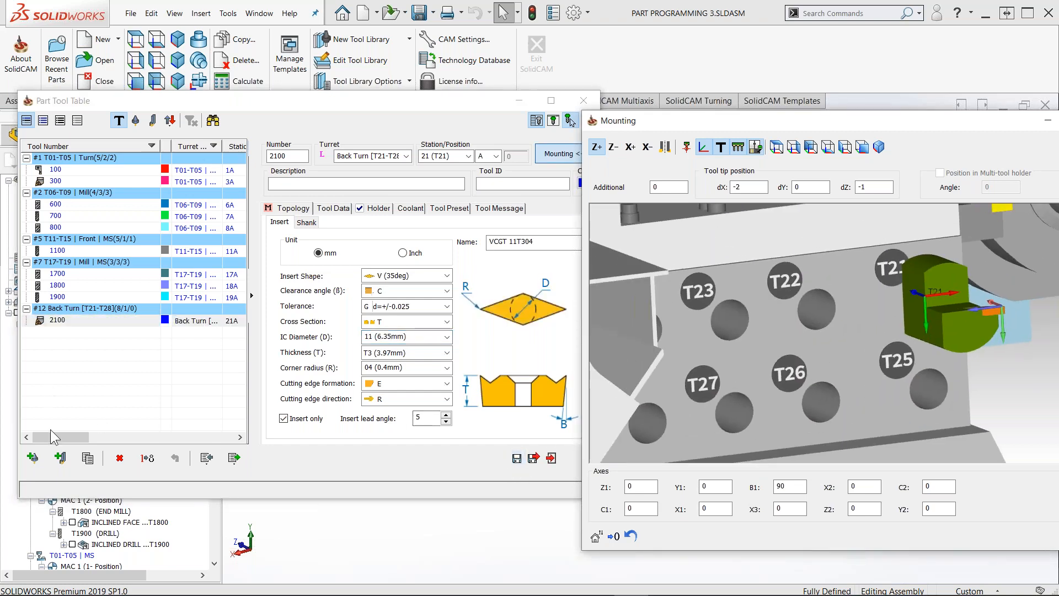
left_click(33, 458)
left_click(278, 188)
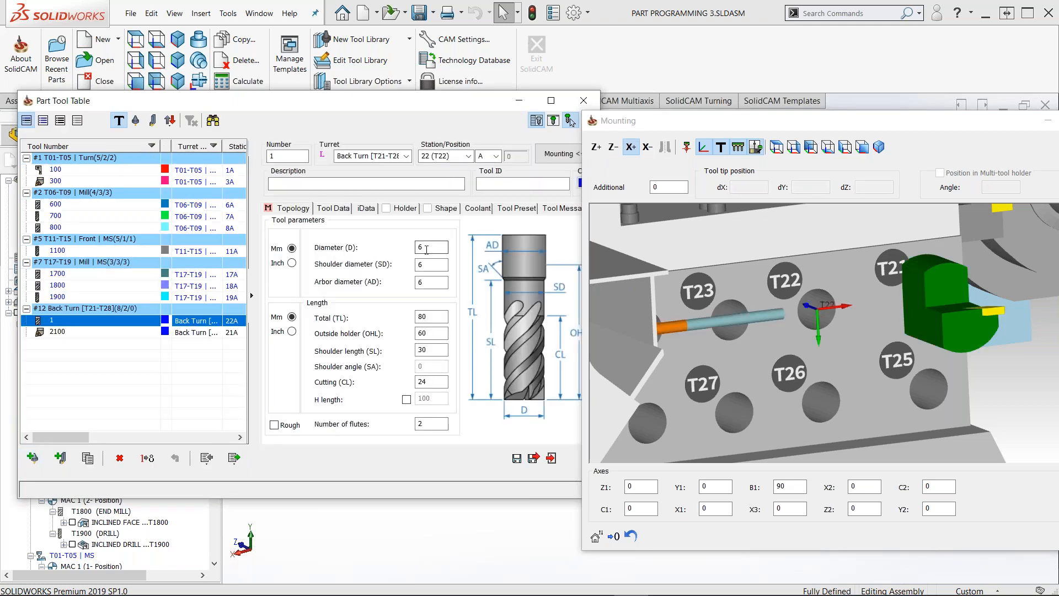
Set the end mill's diameter, shoulder diameter and arbor diameter to 6 mm and its outside holder length to 35 mm
left_click(427, 249)
left_click(428, 262)
left_click(429, 283)
left_click(695, 328)
left_click(428, 248)
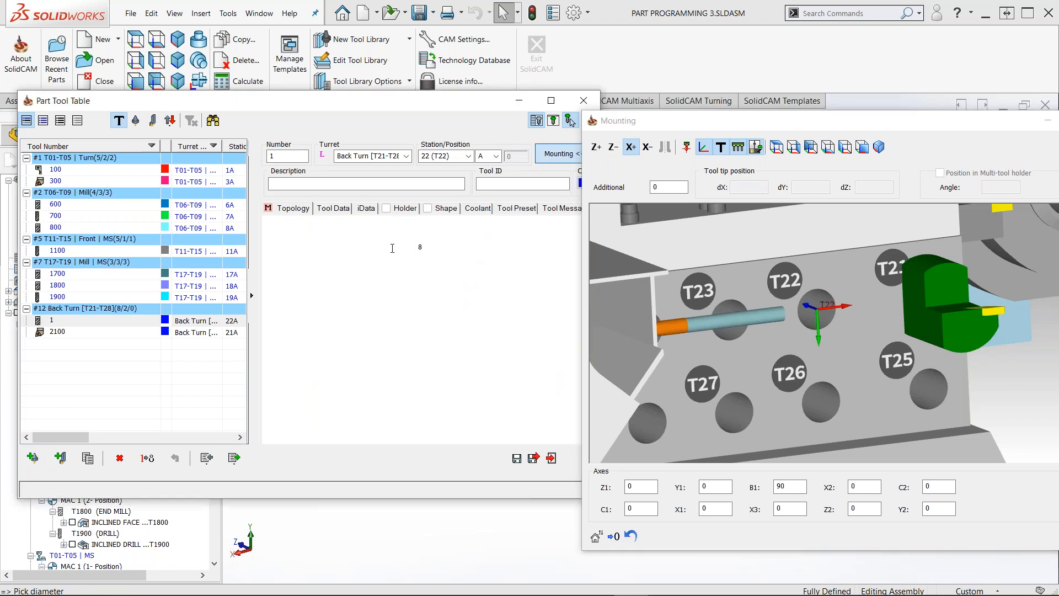
left_click(427, 265)
type("6")
left_click(430, 286)
type("6")
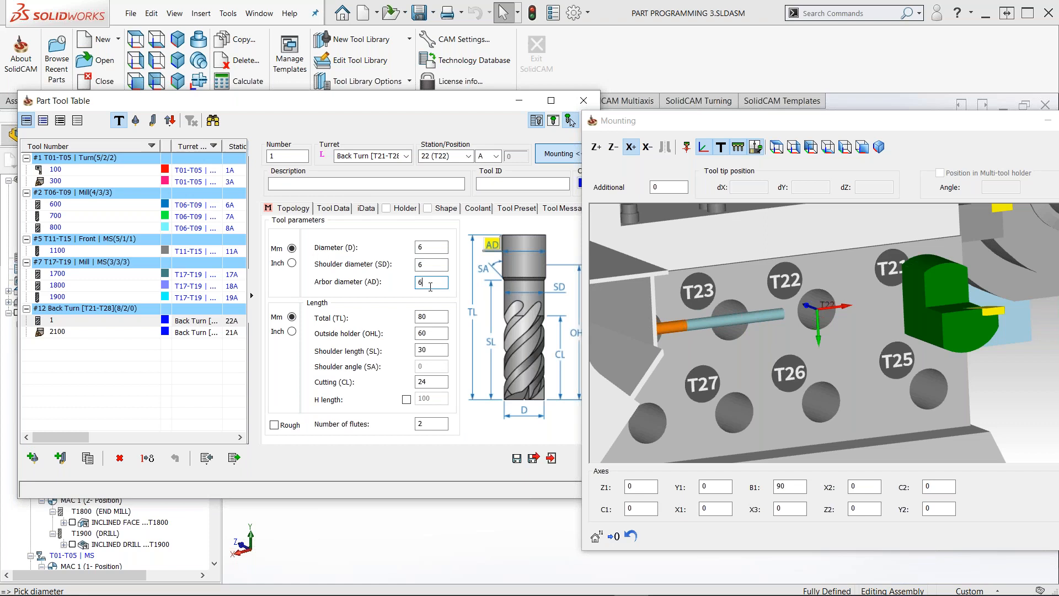
left_click_drag(431, 334, 399, 334)
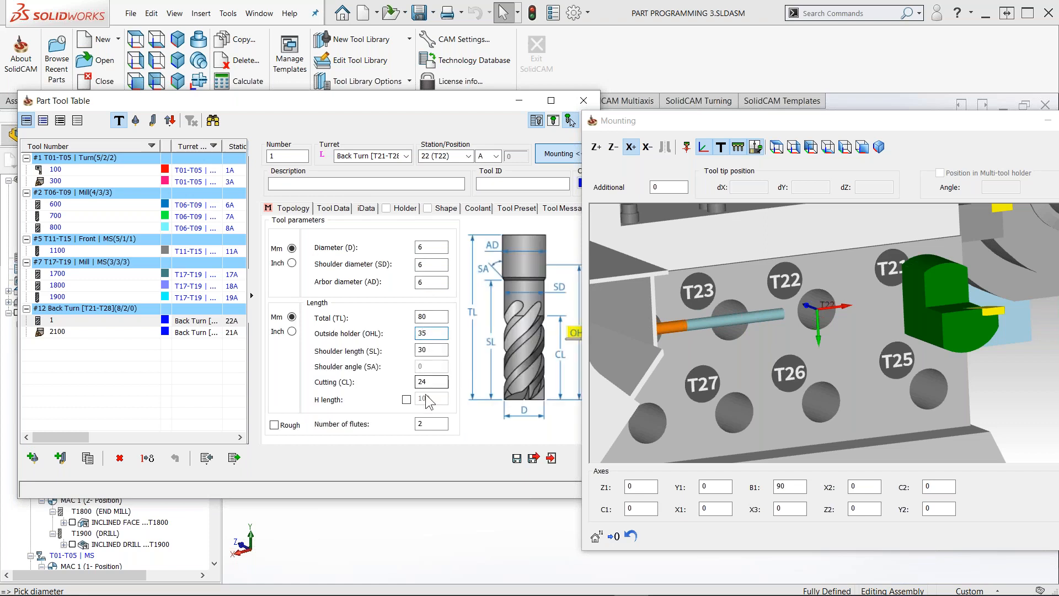
Assign the local STL holder Milling Unit ER16 (0R161) to the end mill and mount the tool in the Z+ direction
left_click(406, 209)
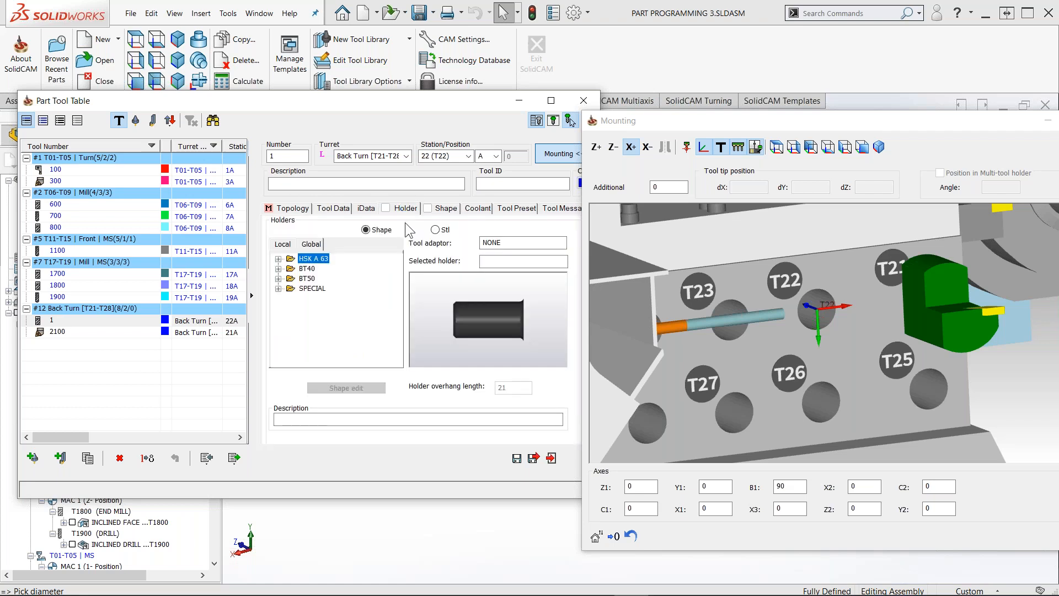
left_click(435, 230)
left_click(312, 244)
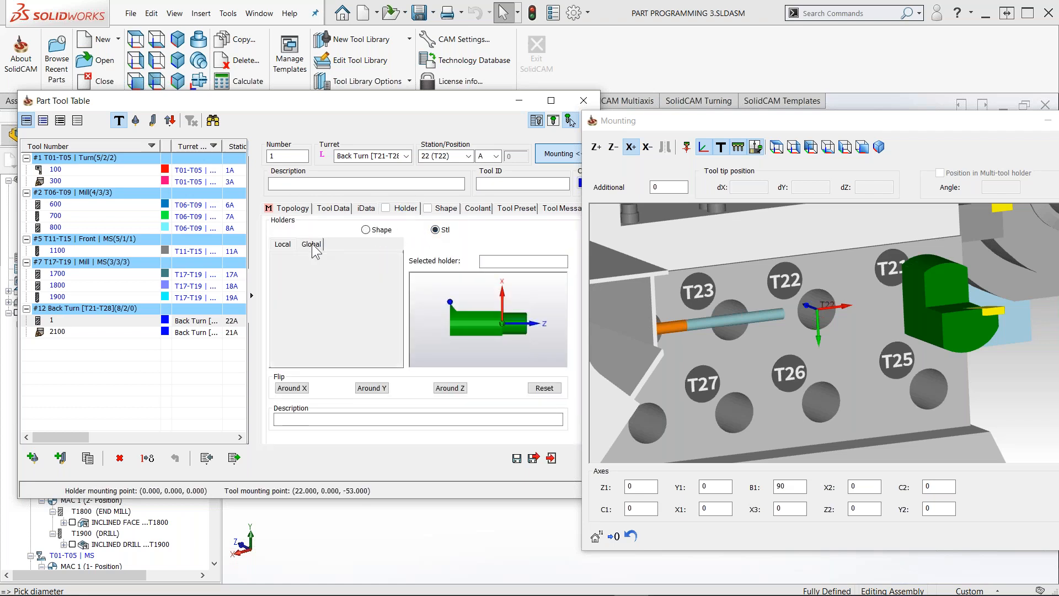
left_click(314, 309)
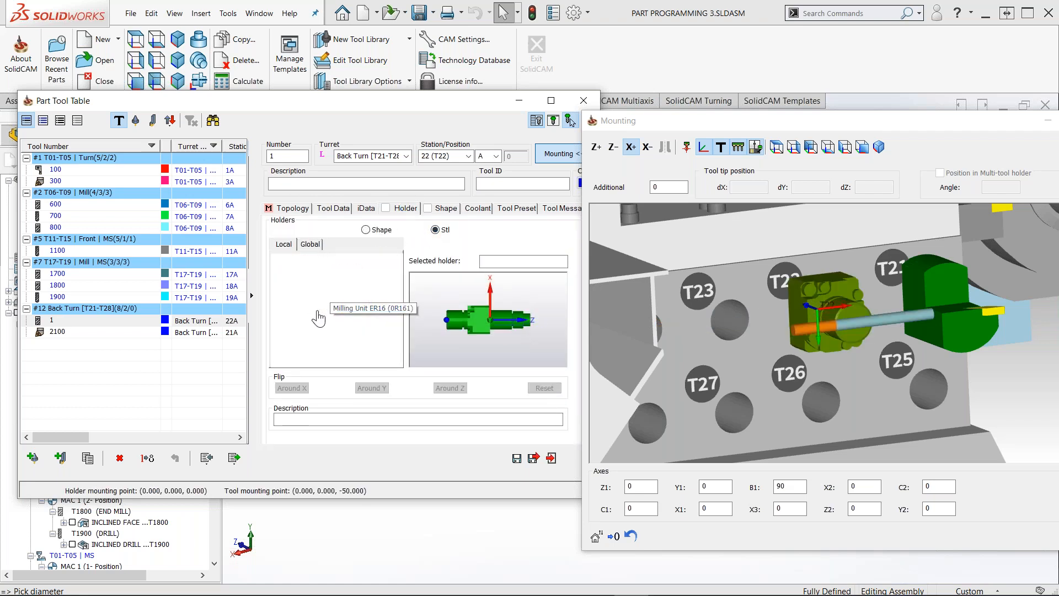
middle_click_drag(837, 316, 767, 230)
left_click(597, 146)
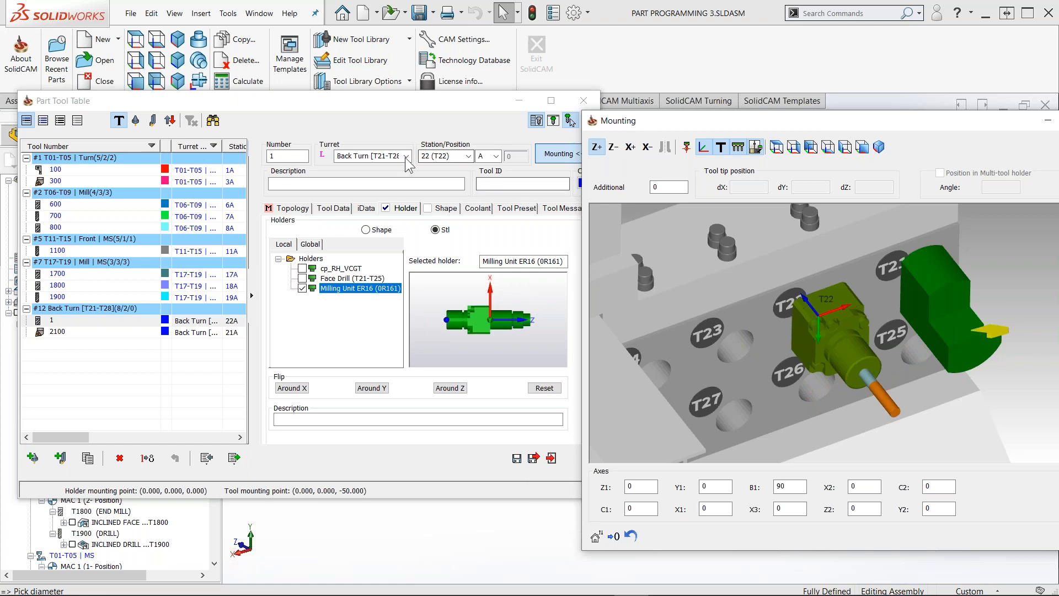
Assign the end mill to turret T21-T28 | Mill at station 24 (T24) and number it 2400
left_click(369, 157)
left_click(369, 256)
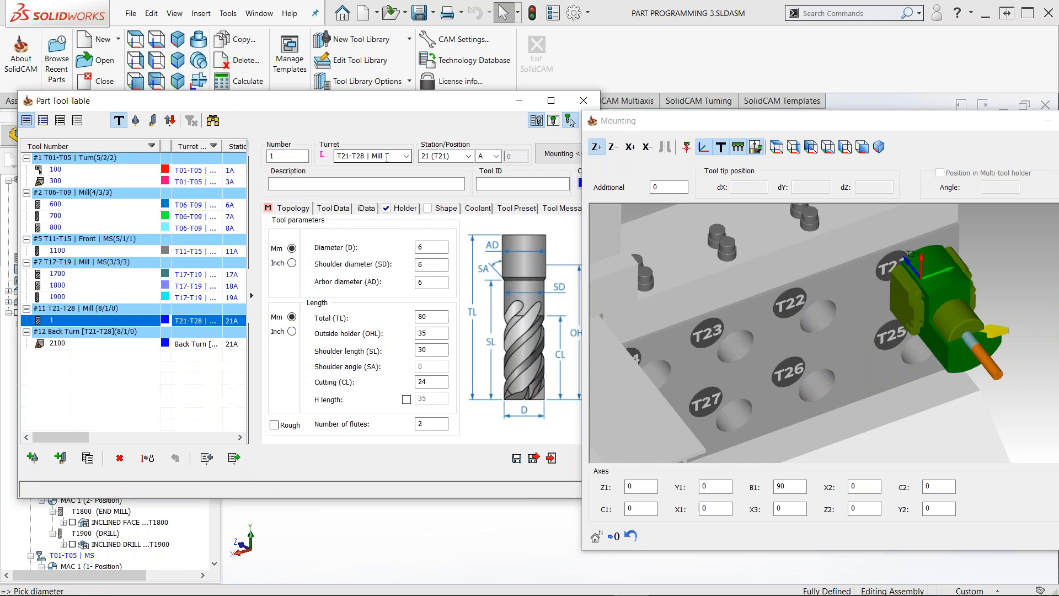
left_click(469, 156)
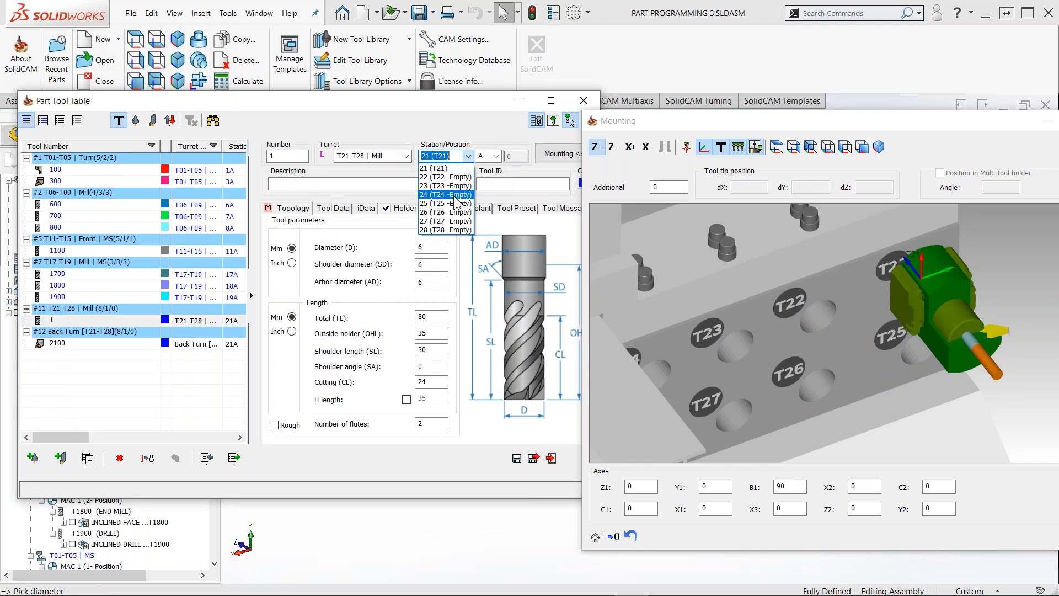
left_click(454, 195)
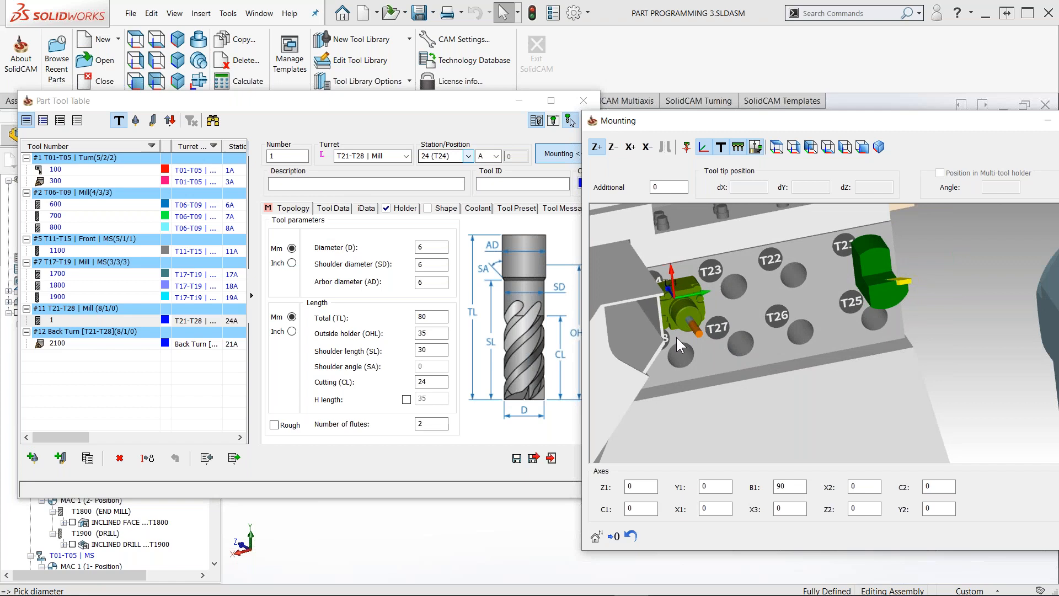
double_click(271, 156)
type("2400")
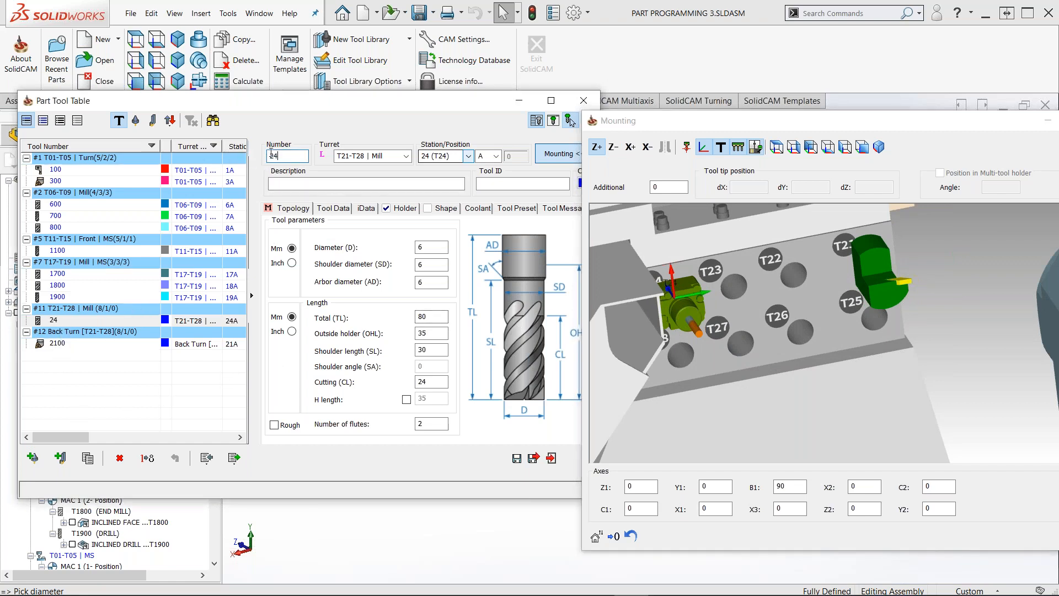
Copy end mill 2400, place the copy at station 26 (T26) and number it 2600
left_click(88, 459)
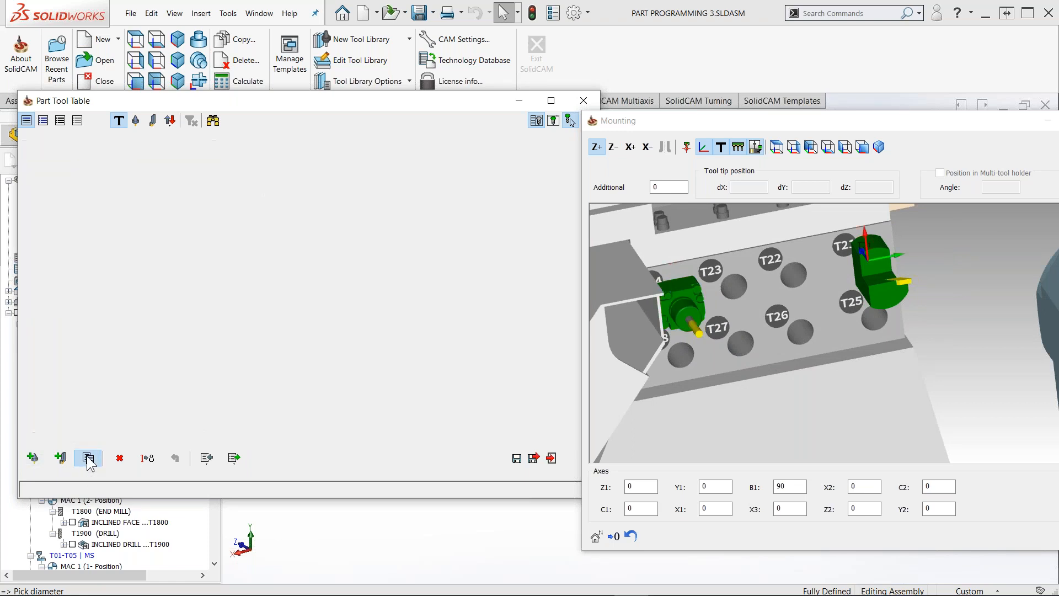
left_click(468, 157)
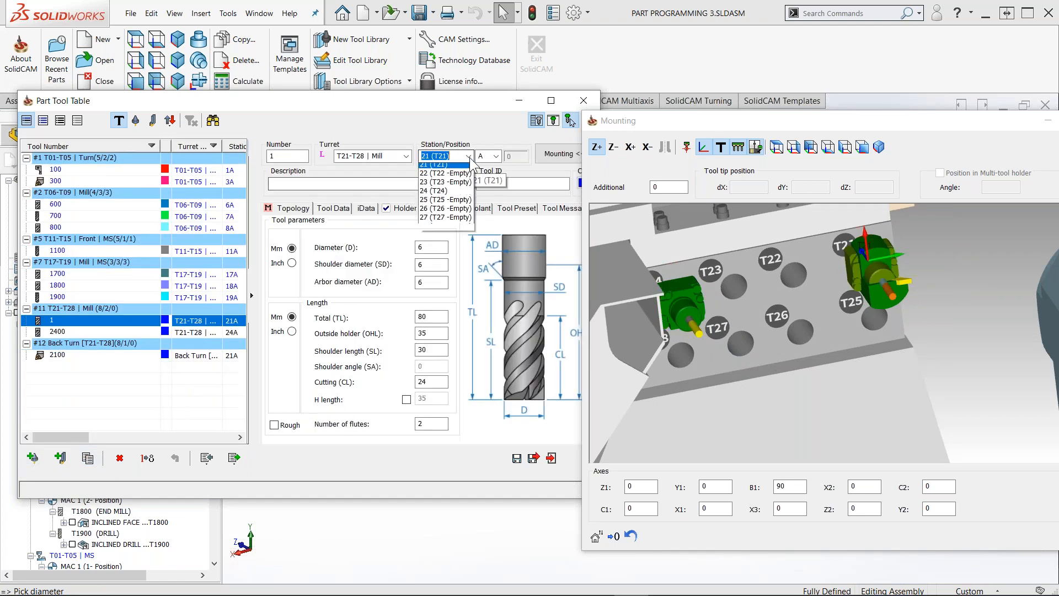
left_click(462, 213)
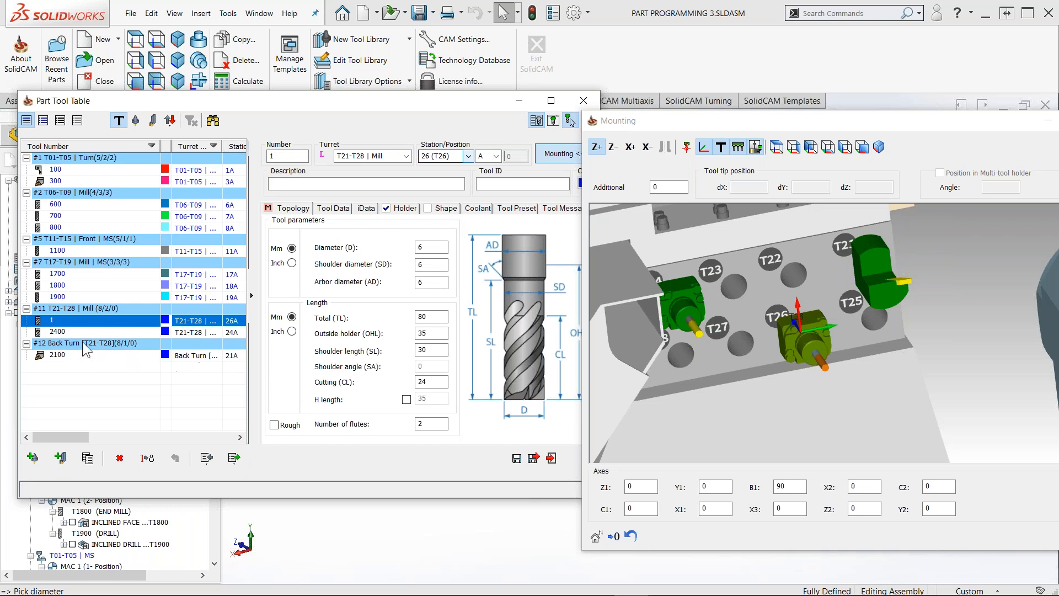
double_click(275, 156)
type("2600")
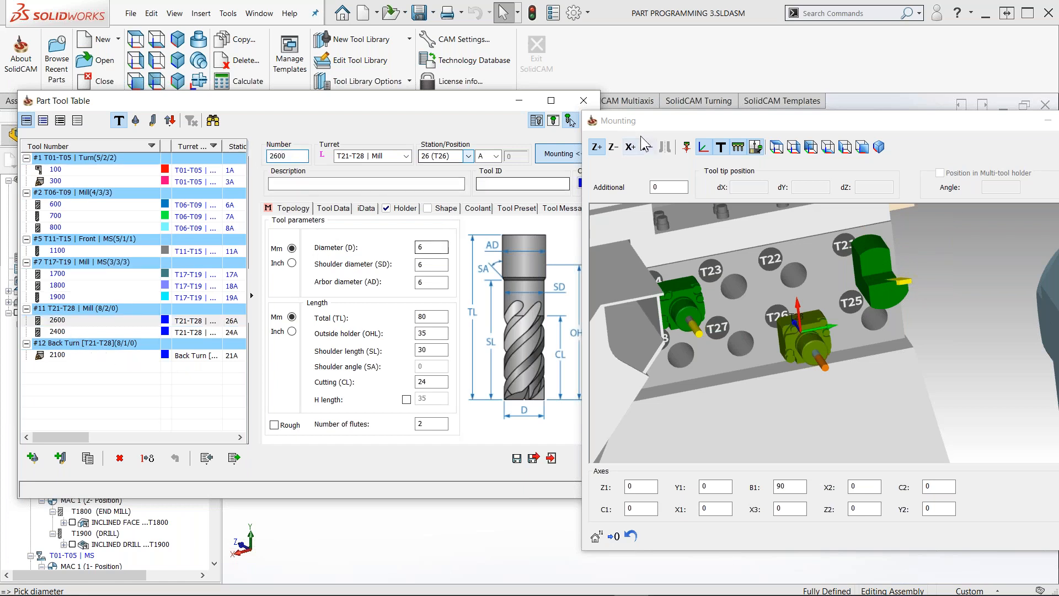
Change tool 2600 to a drill and pick its 5 mm diameter from the hole in the part's end face
left_click_drag(647, 118, 877, 152)
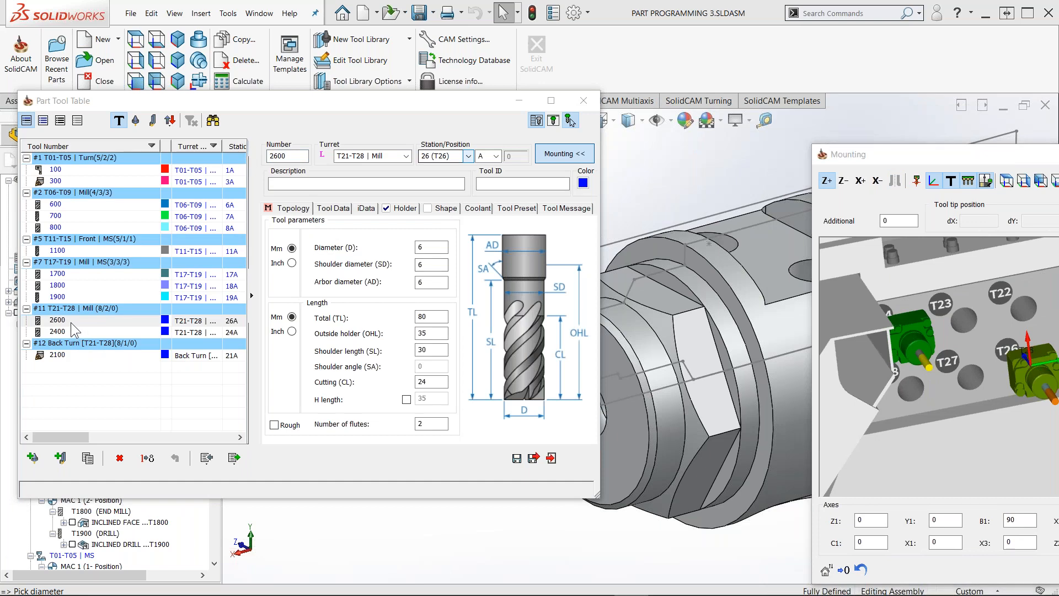
right_click(70, 322)
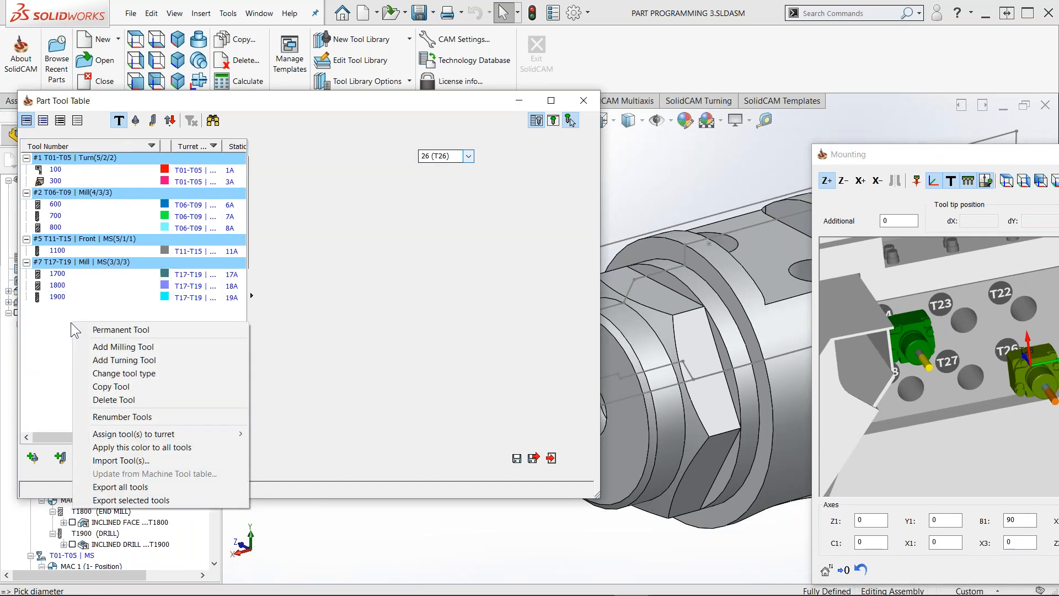
left_click(124, 373)
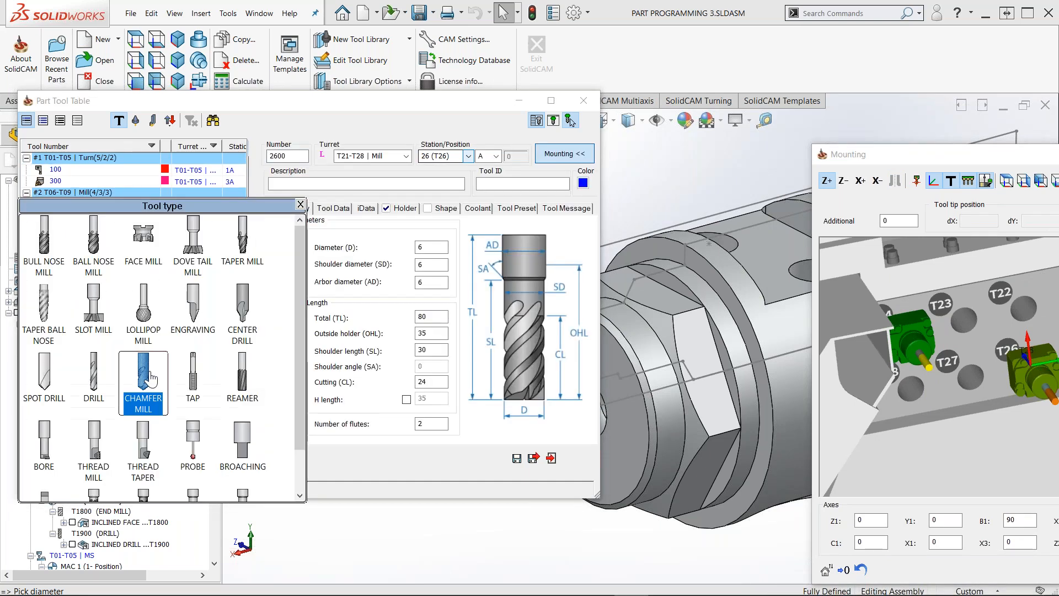
left_click(95, 384)
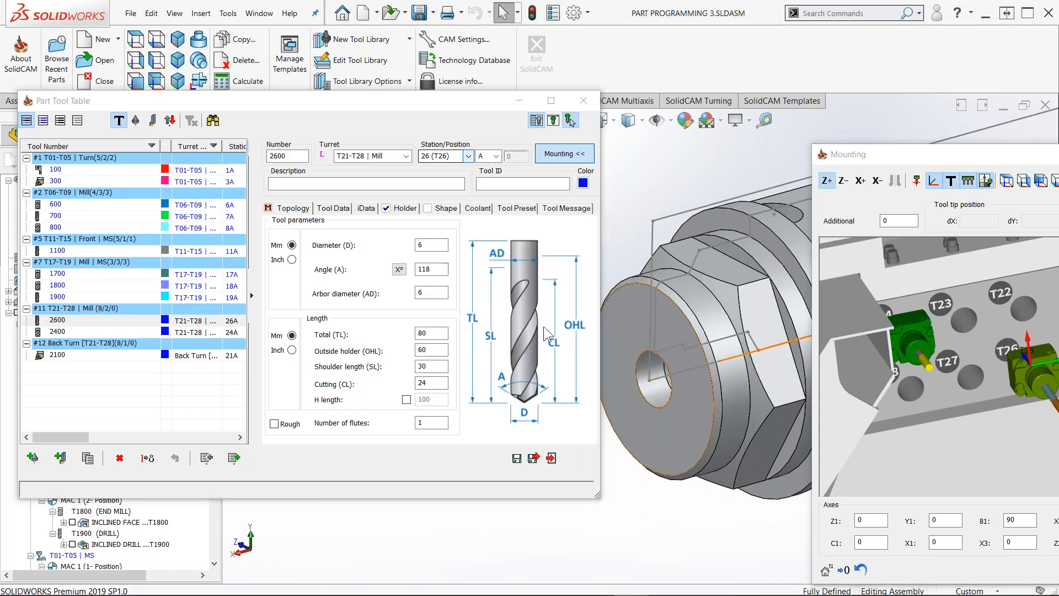
left_click(434, 246)
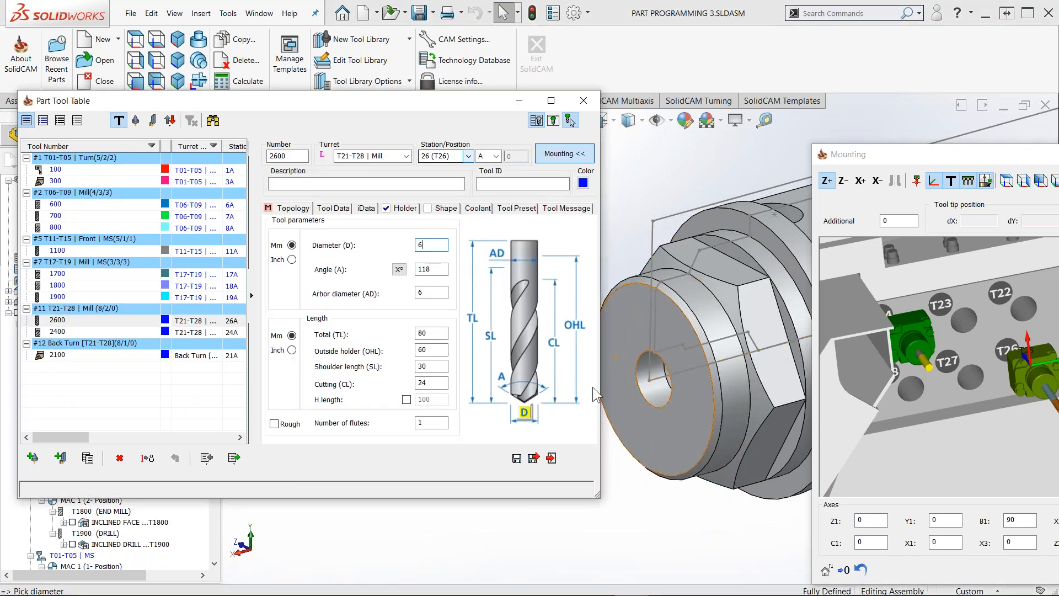
left_click(657, 394)
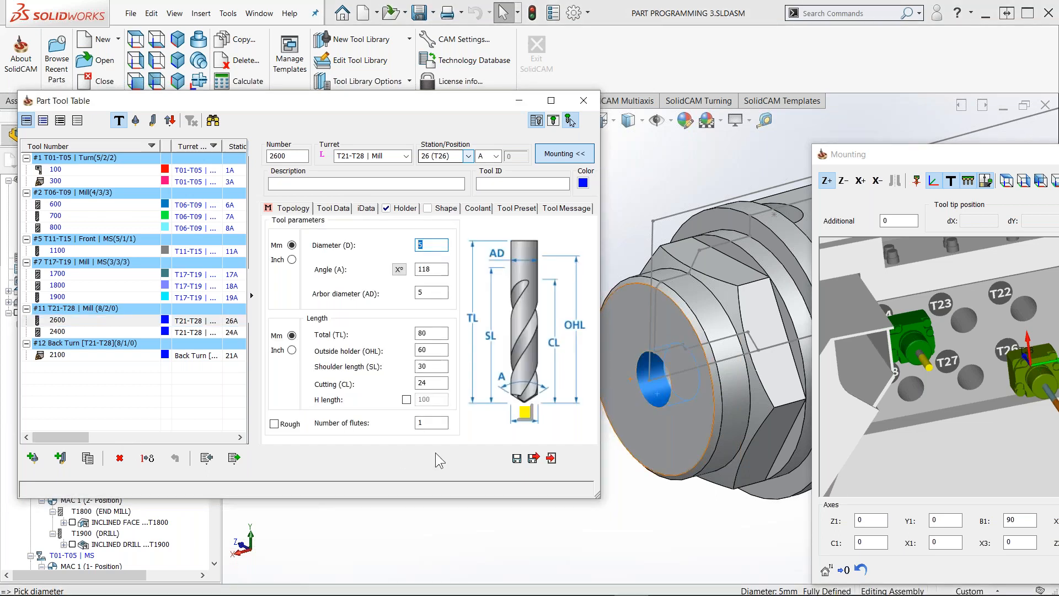
Copy drill 2600, place the copy at station 27 (T27) and number it 2700
left_click(90, 461)
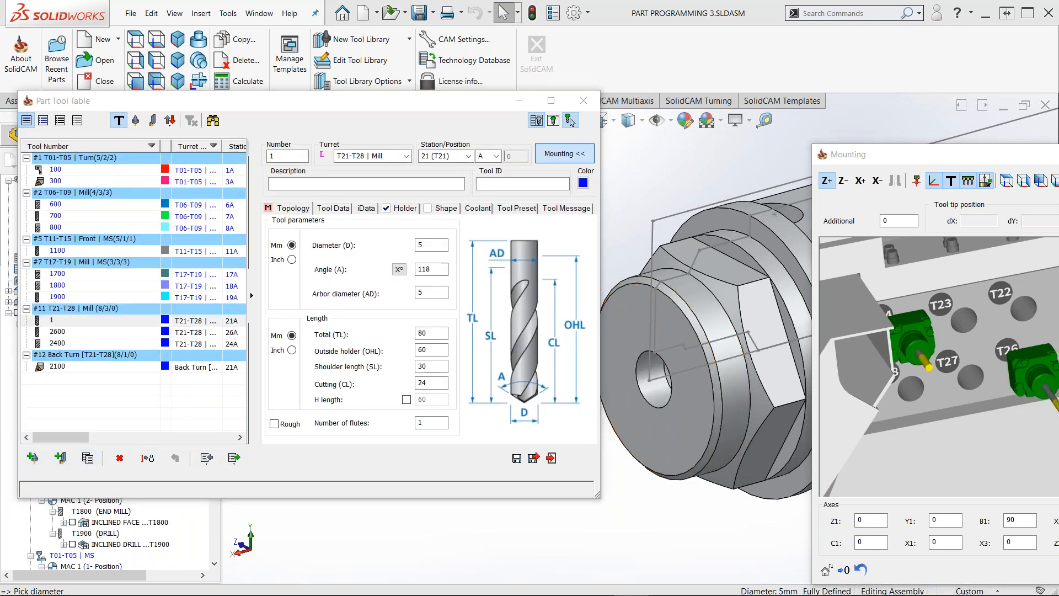
left_click(468, 156)
left_click(454, 221)
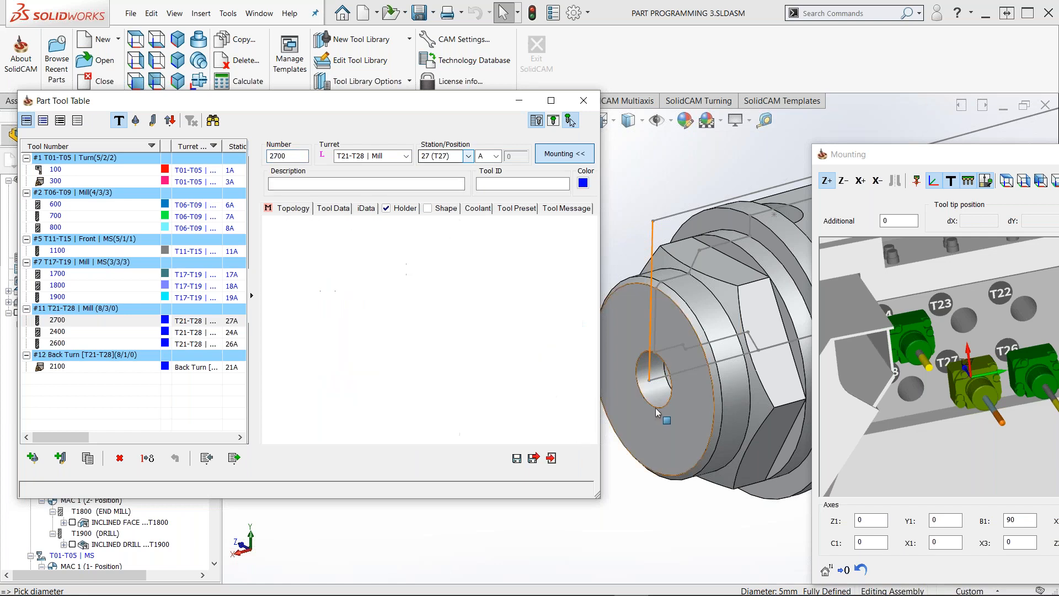
Pick the 4 mm diameter for drill 2700 from the inner dowel hole and set its outside holder length to 35 mm
middle_click_drag(670, 412, 675, 387)
scroll(675, 388, "down", 1)
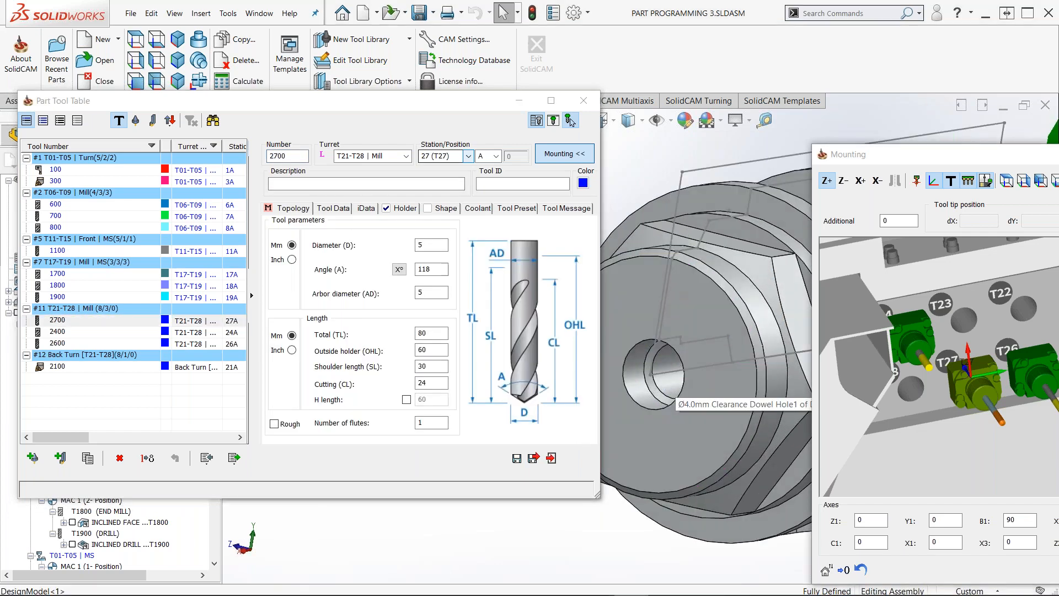
left_click(667, 375)
middle_click_drag(881, 389, 923, 409)
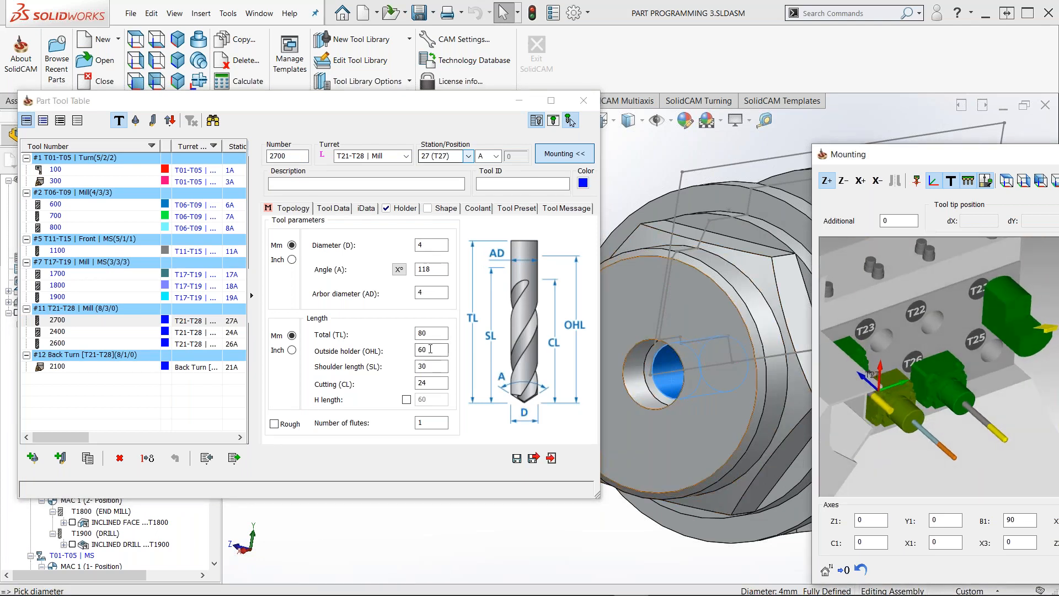
left_click(431, 350)
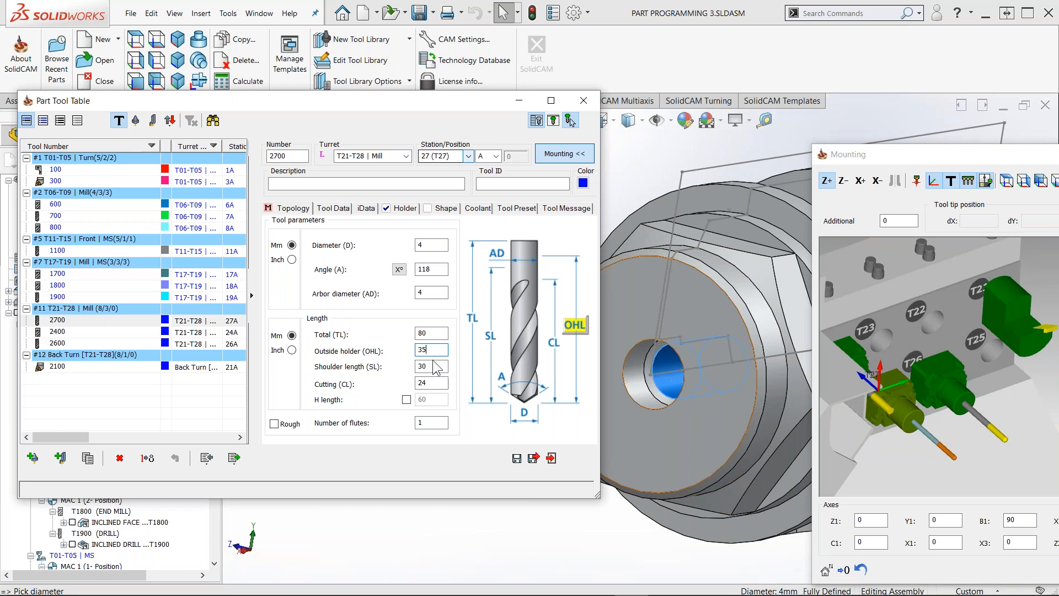
Set the outside holder length (OHL) of drill 2600 to 35 mm
left_click(438, 384)
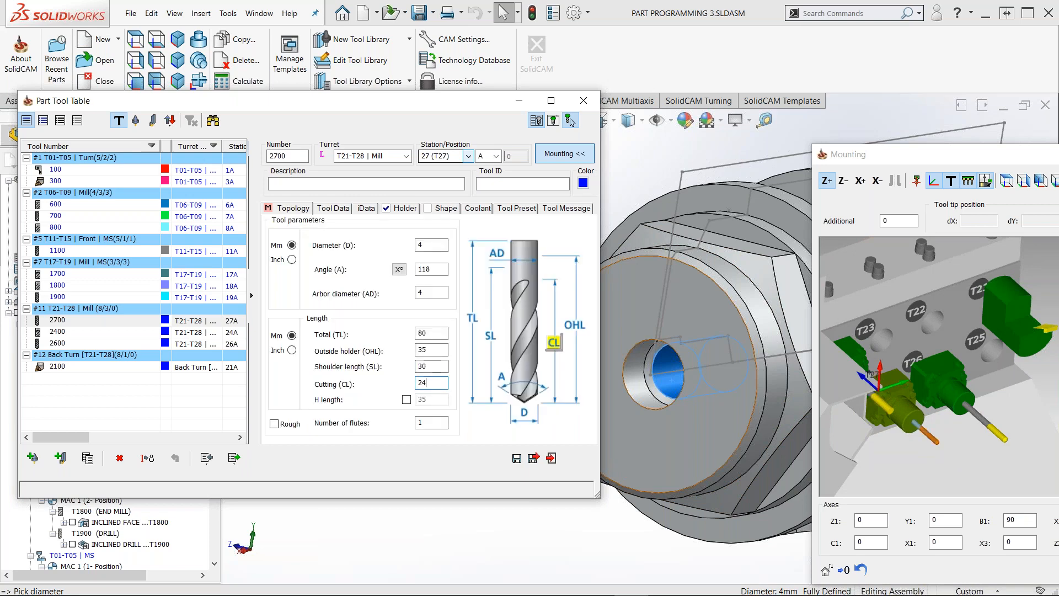
left_click(58, 332)
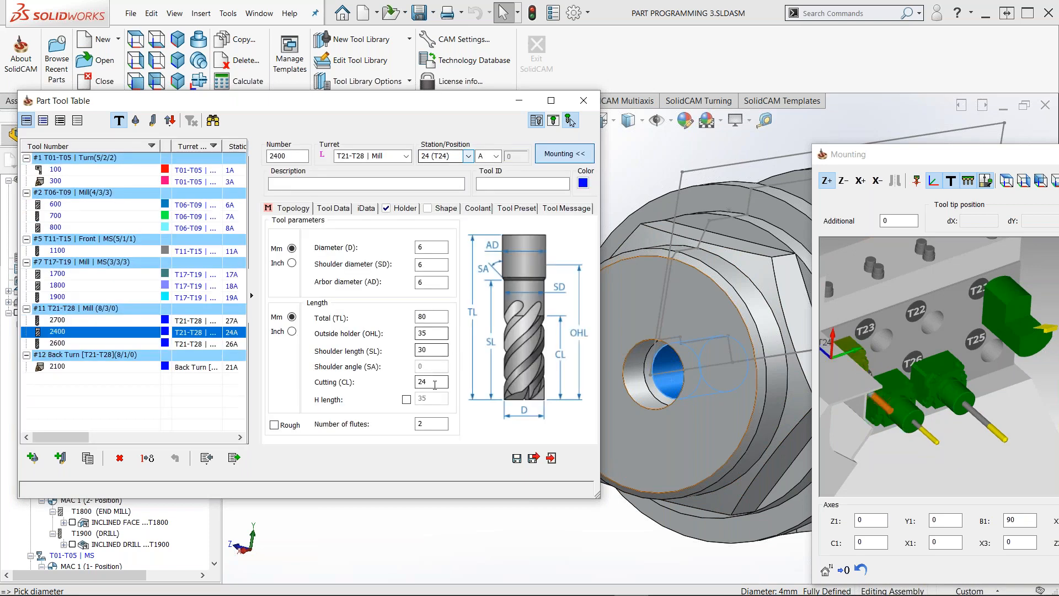
left_click(54, 345)
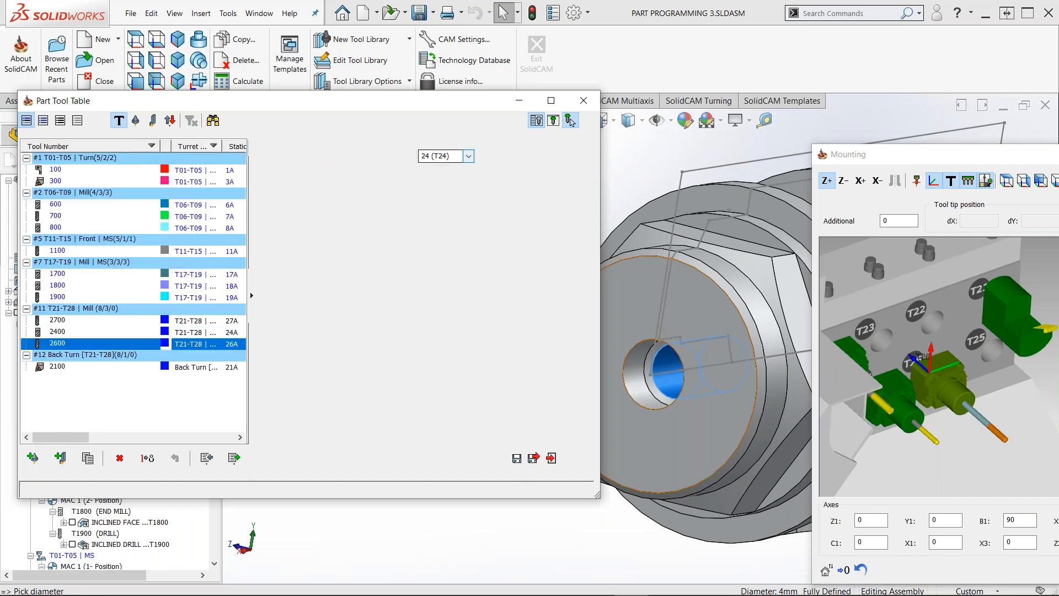
left_click_drag(432, 351, 409, 353)
type("35")
left_click(430, 335)
Check the back-side tools in the mounting preview, and save and close the part tool table
middle_click_drag(955, 422, 917, 424)
left_click_drag(949, 164, 759, 127)
scroll(884, 319, "up", 5)
middle_click_drag(819, 356, 923, 415)
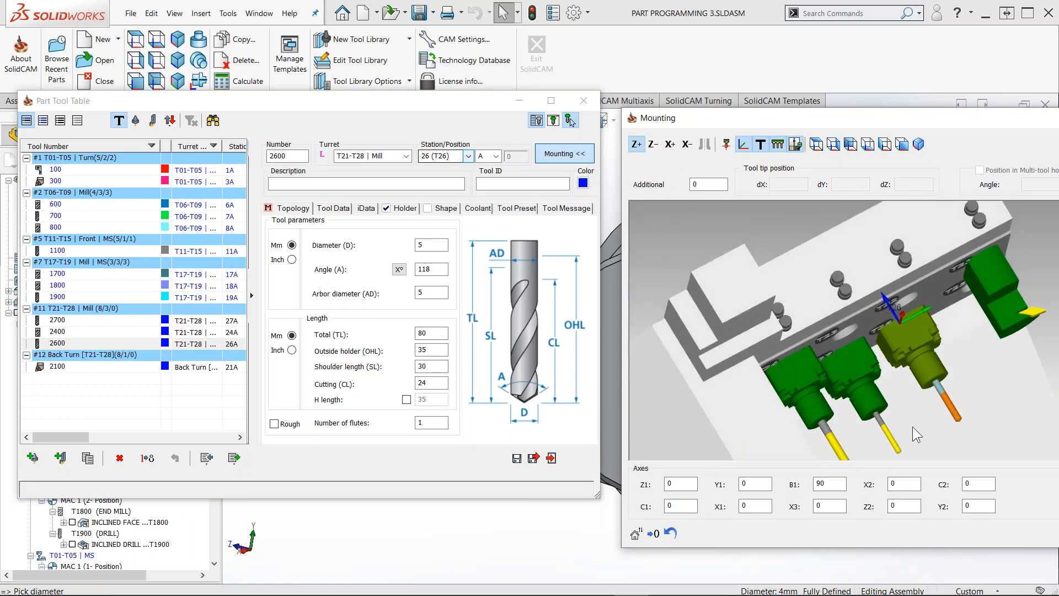
middle_click_drag(865, 376, 870, 312)
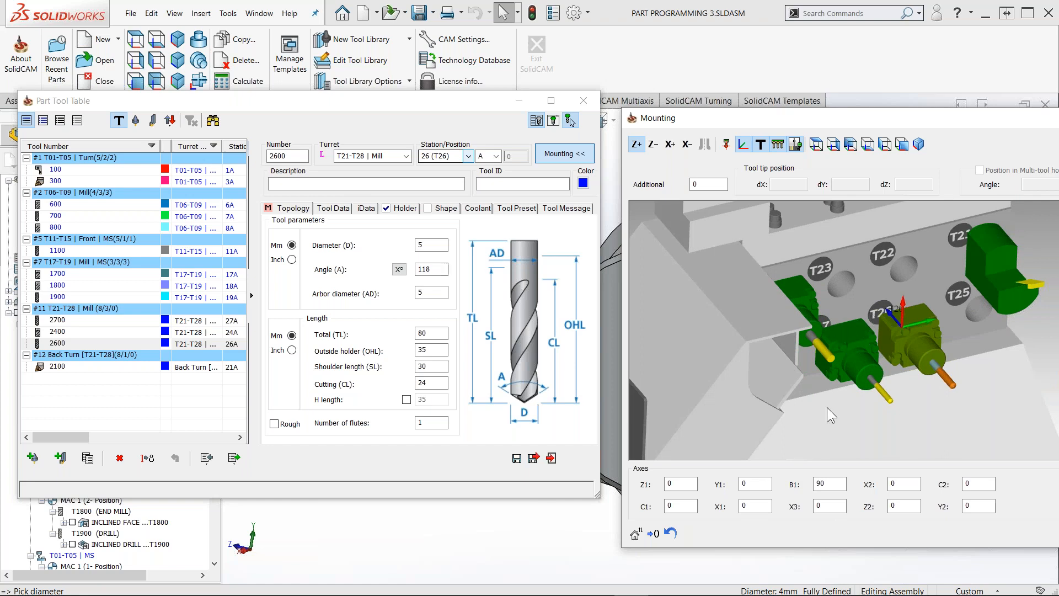
left_click(533, 458)
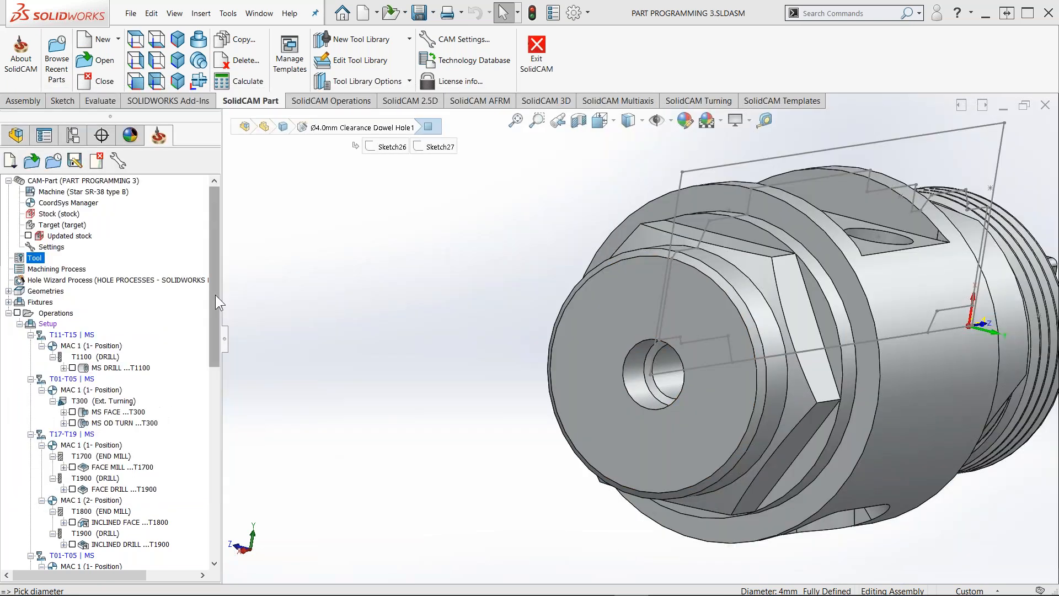
Add a turning operation after the Program End With Bar Change operation, using MAC 2 (1- Position), and name it Face - BS
left_click_drag(215, 319, 215, 513)
mouse_move(866, 342)
middle_mouse_down()
mouse_move(820, 335)
mouse_move(729, 368)
middle_mouse_up()
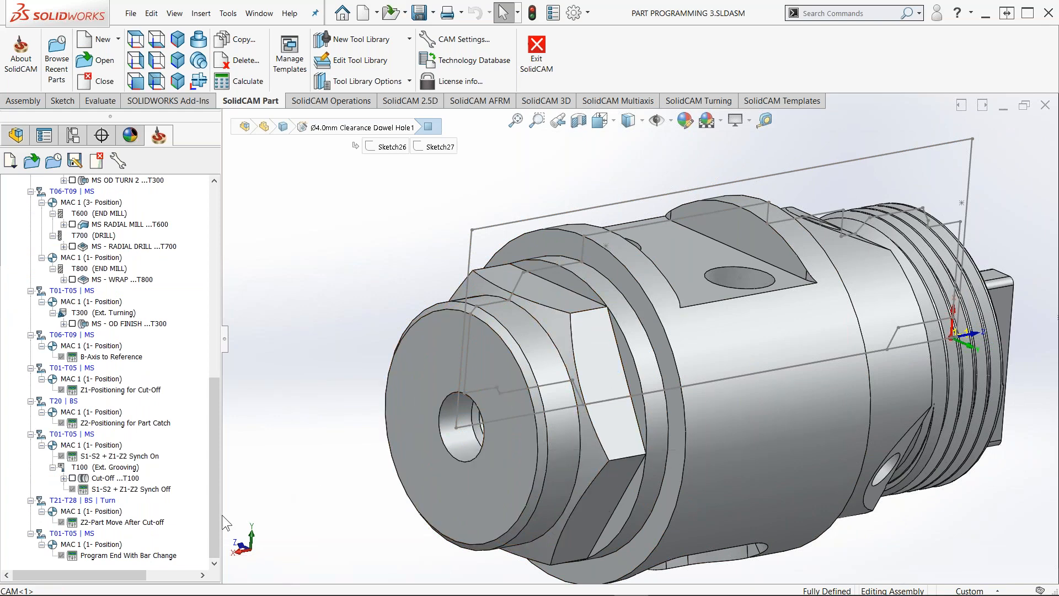
left_click(131, 554)
right_click(133, 554)
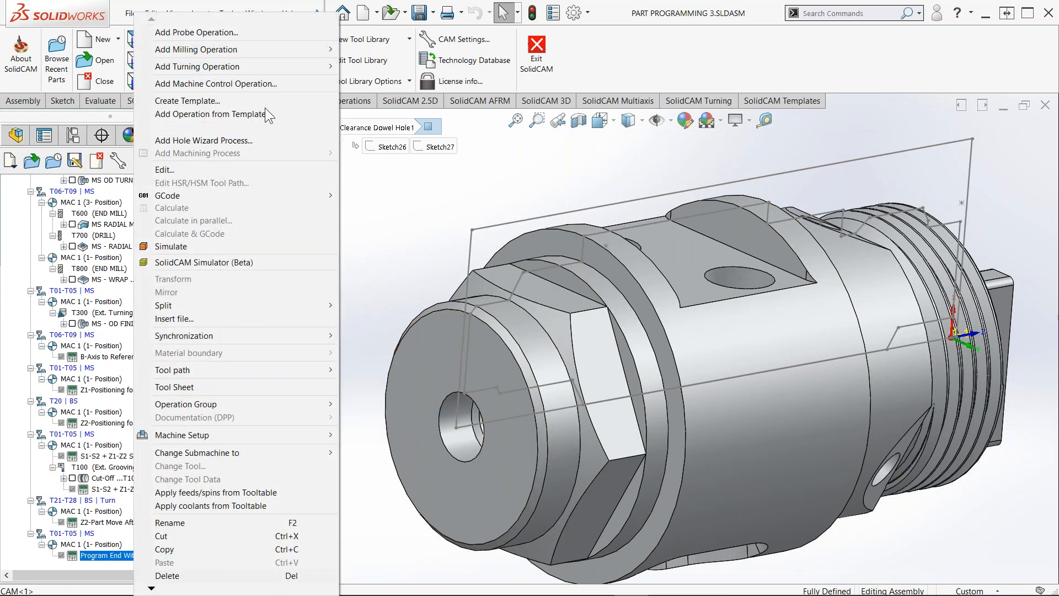
mouse_move(271, 66)
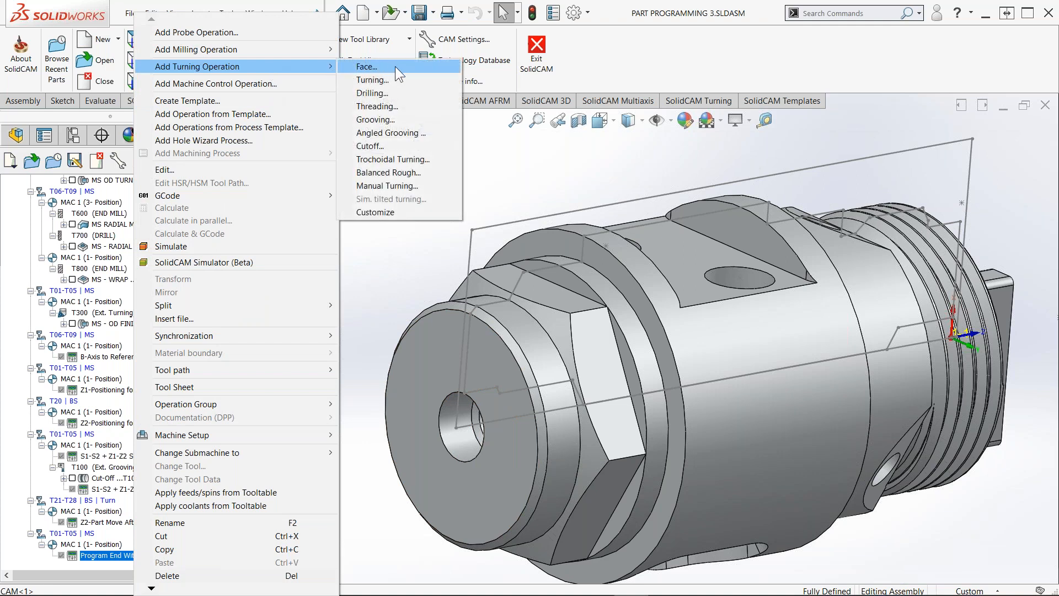
left_click(396, 80)
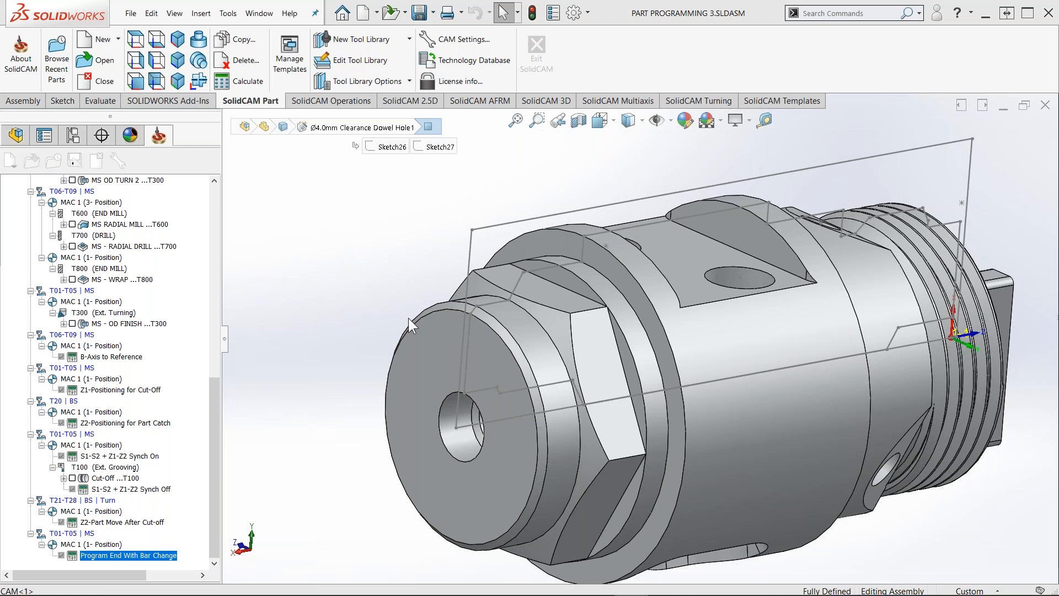
left_click(257, 99)
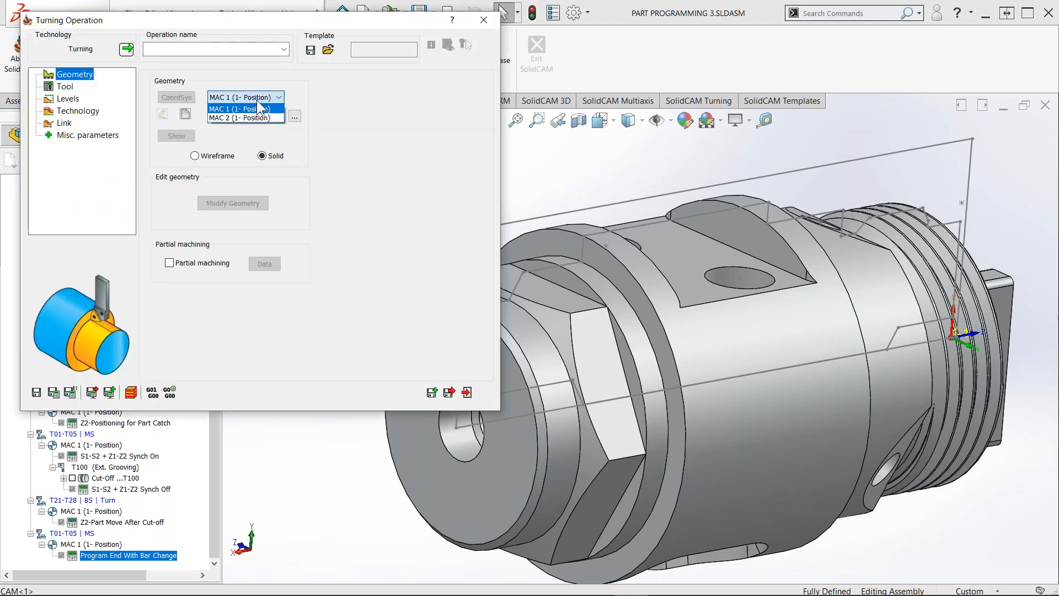
left_click(243, 117)
left_click(205, 49)
type("Face")
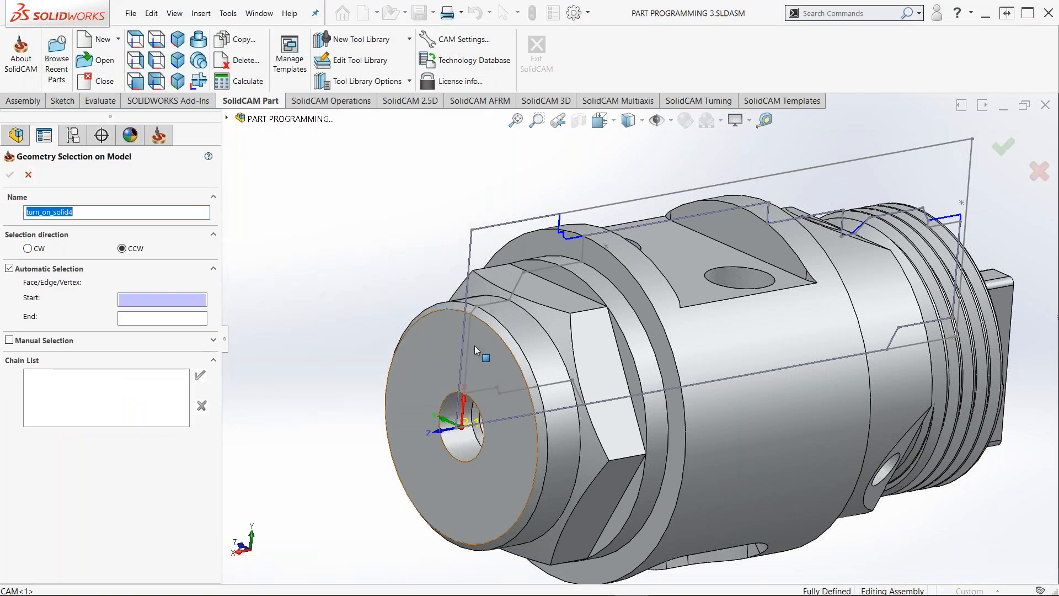
Define the turning geometry from the part's end face with the CW selection direction and accept the chain
left_click(474, 346)
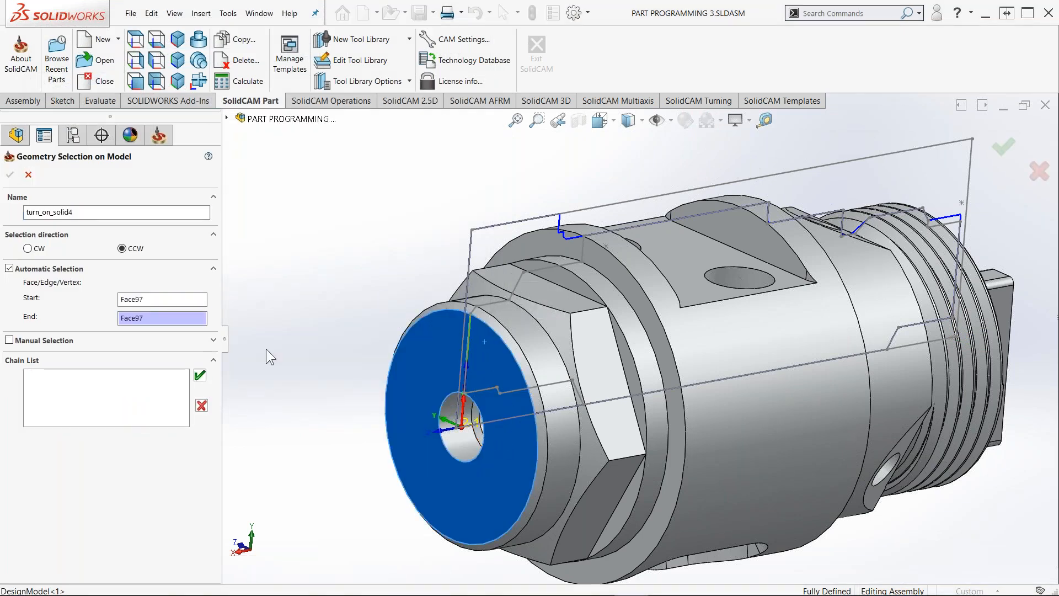
left_click(28, 249)
left_click(199, 377)
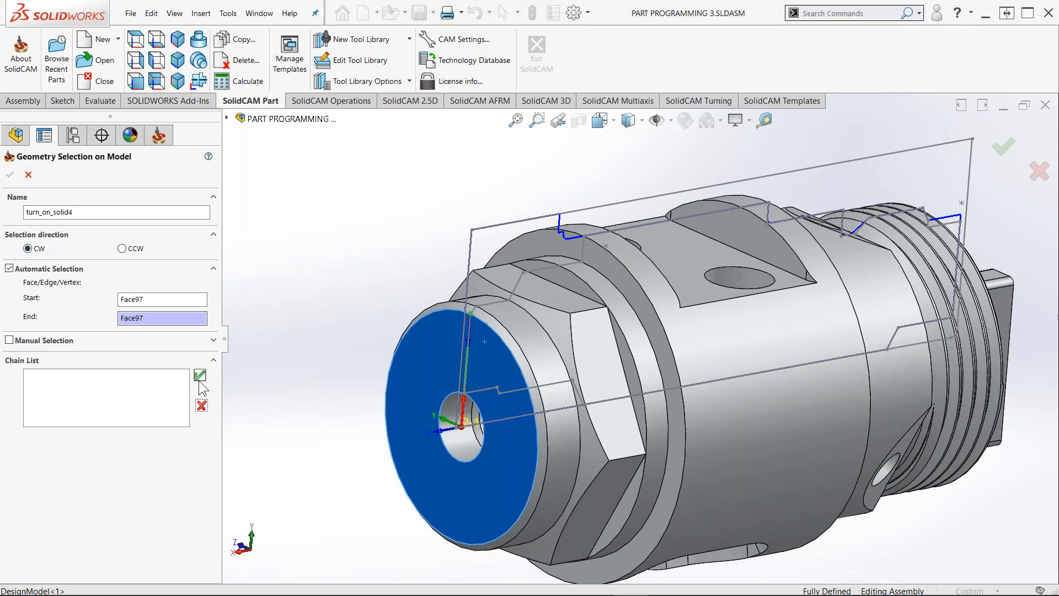
left_click(10, 174)
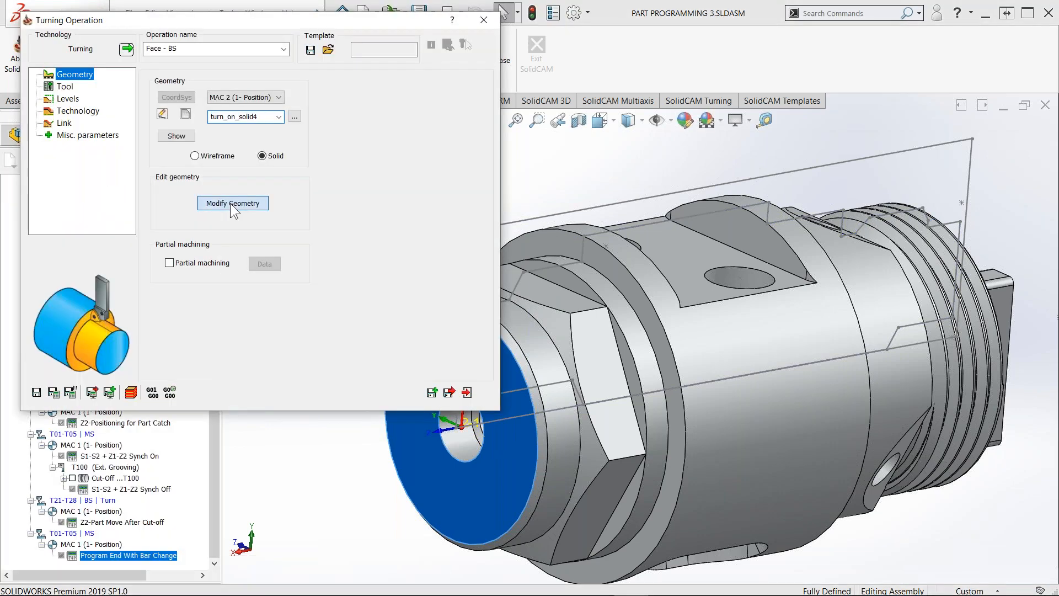
Modify the facing geometry so that its end extends automatically to the stock
left_click(230, 203)
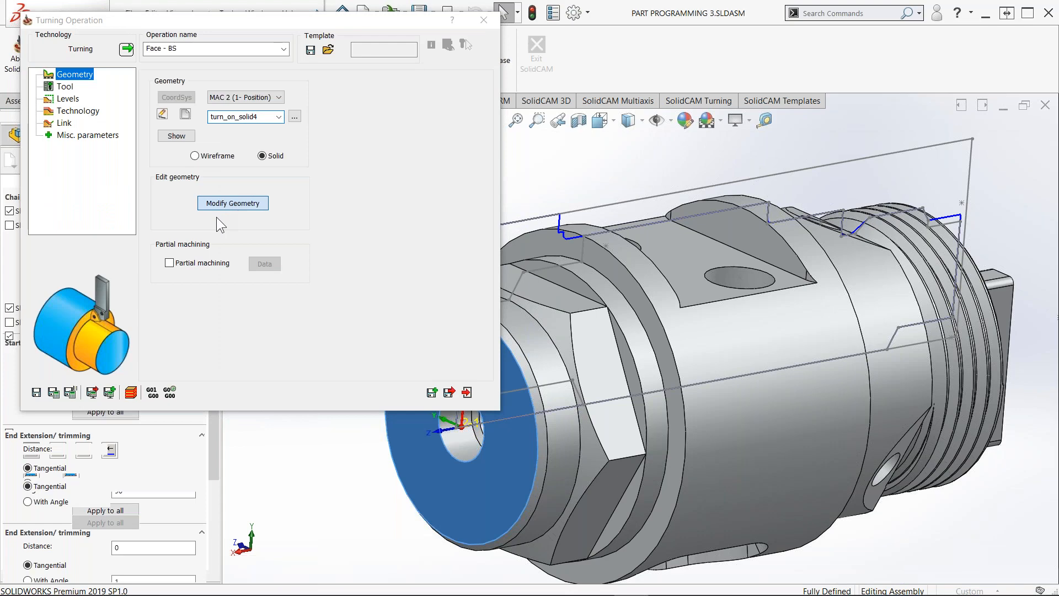
left_click_drag(211, 230, 212, 325)
left_click(9, 475)
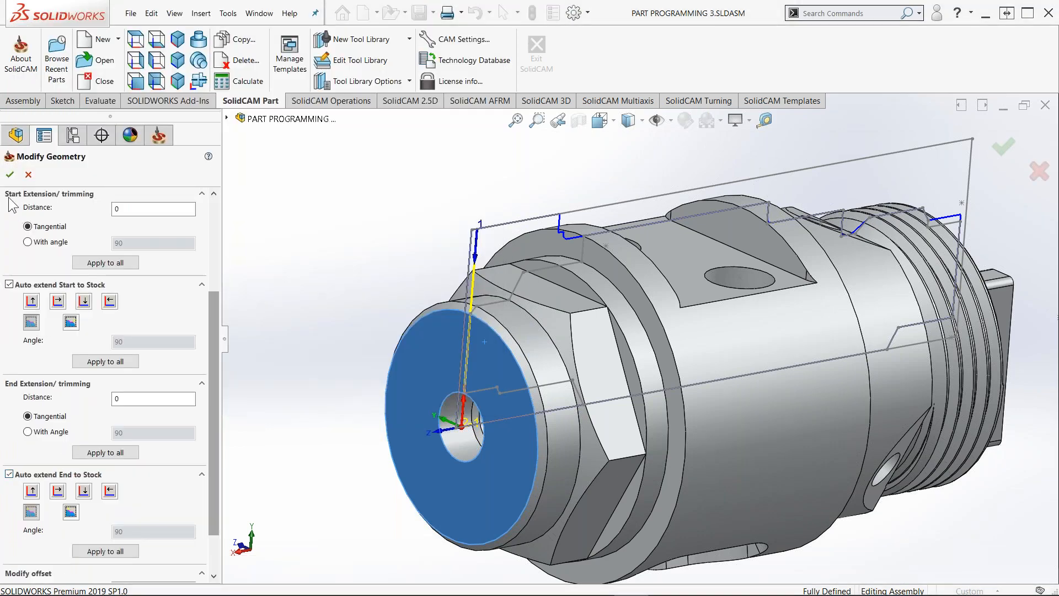
left_click(10, 174)
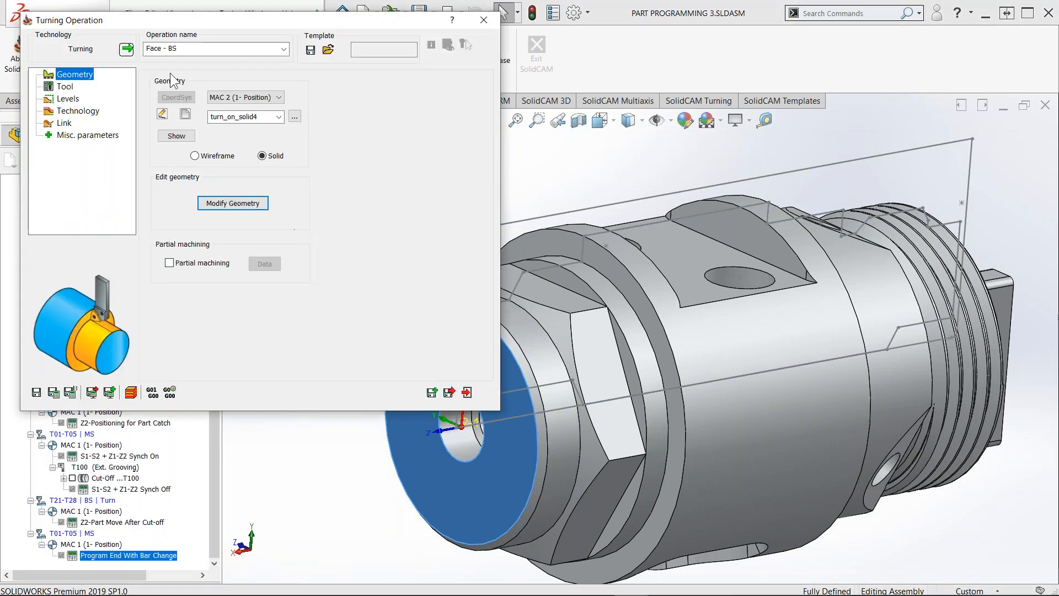
Assign back turning tool 2100 at station 21A to the Face - BS operation
left_click(64, 86)
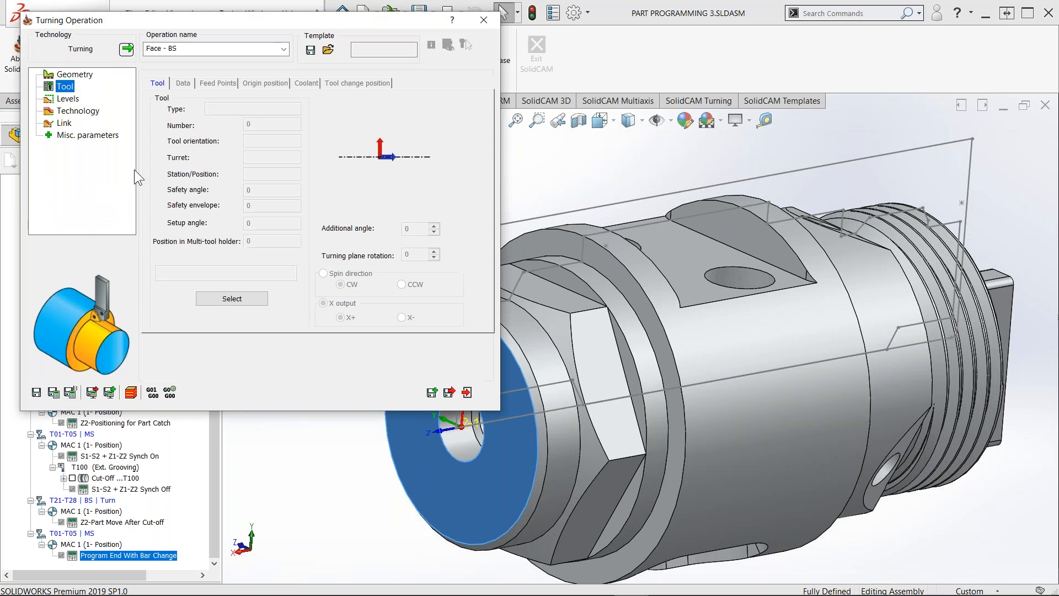
left_click(223, 298)
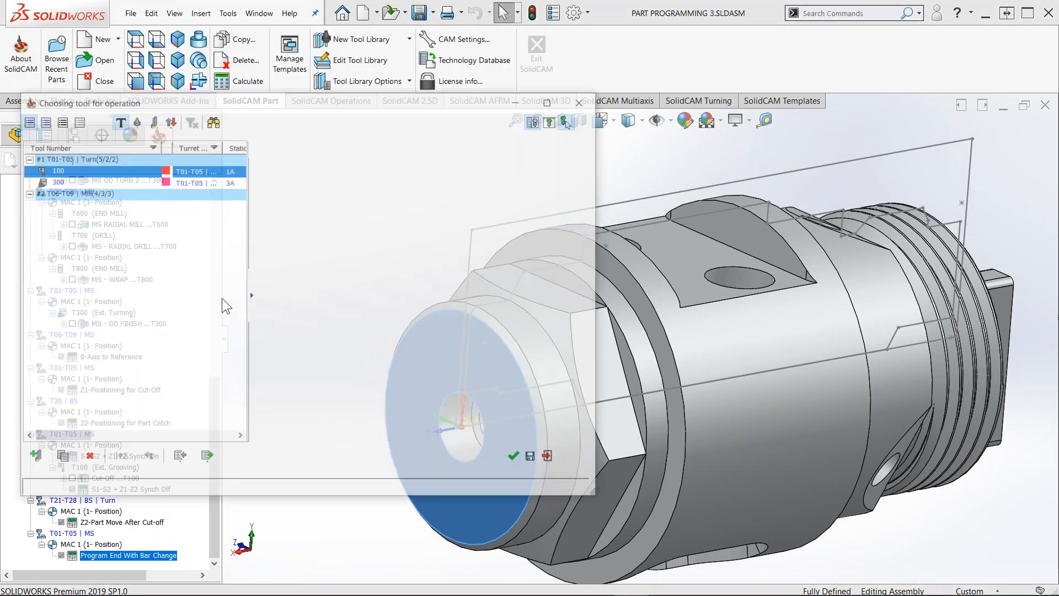
left_click(54, 366)
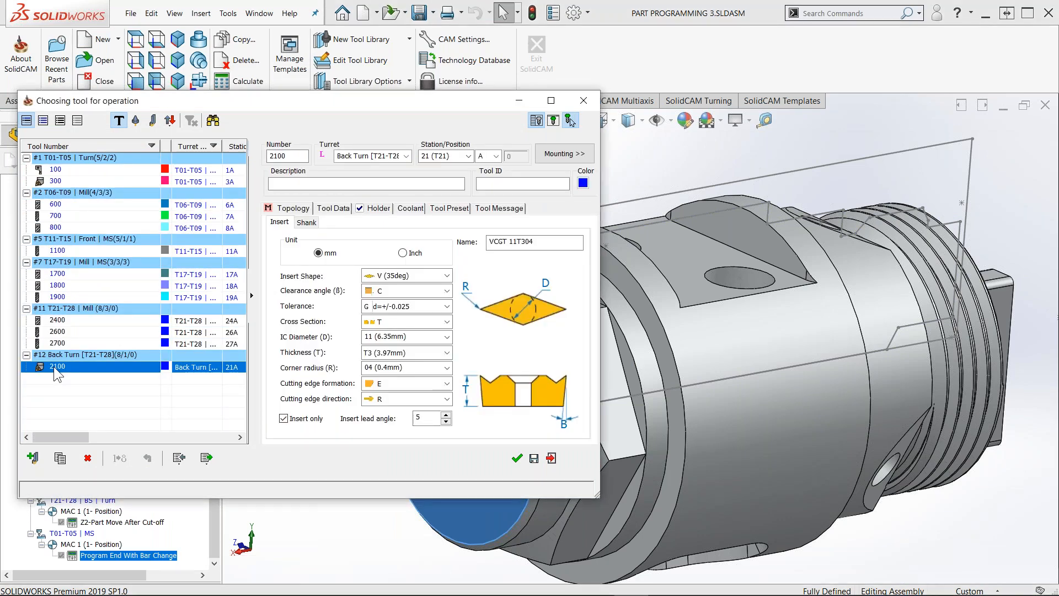
double_click(54, 366)
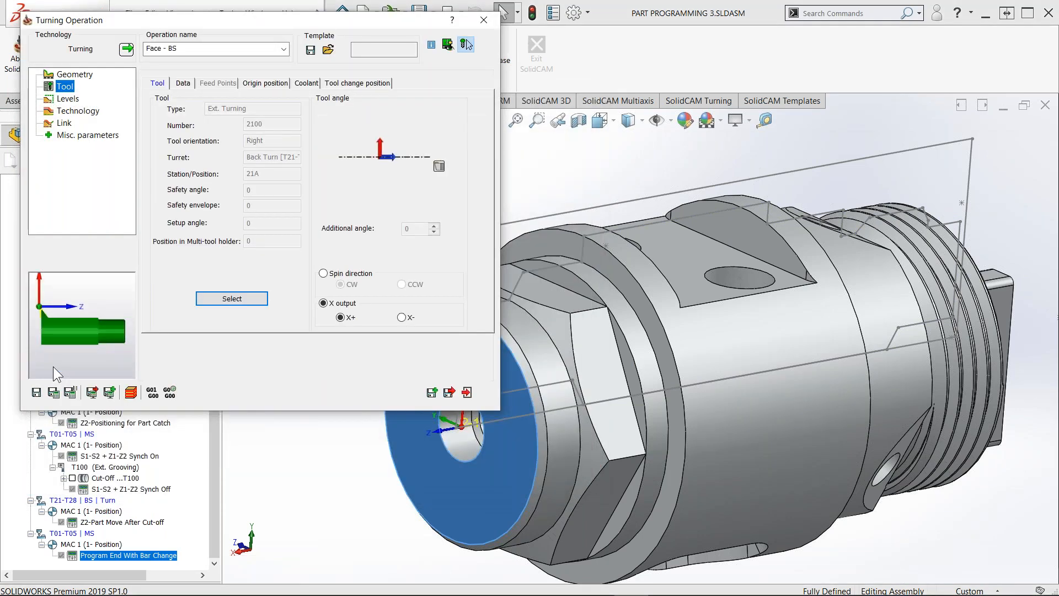
Examine the orientation of turning tool 2100 relative to the MAC 2 spindle in the machine preview
left_click(448, 46)
left_click_drag(841, 146, 1056, 160)
scroll(786, 287, "up", 5)
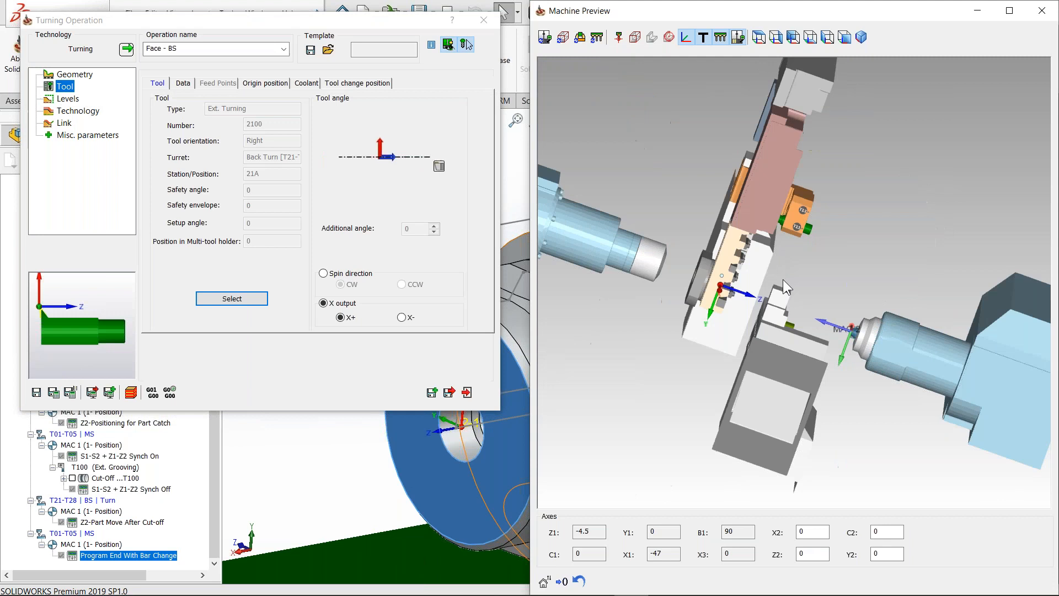
scroll(786, 287, "up", 5)
scroll(823, 294, "up", 1)
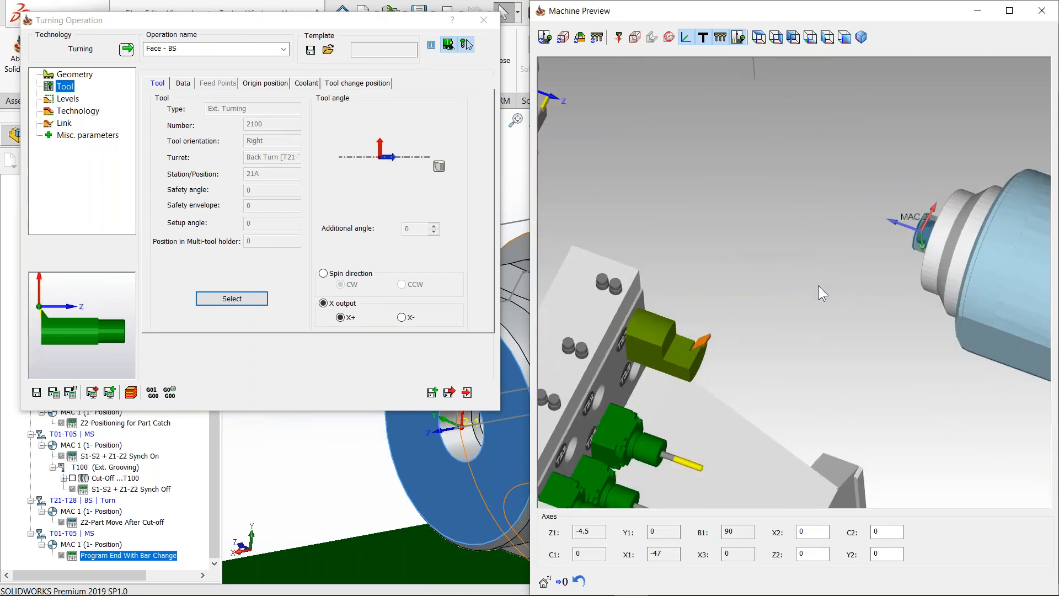
left_click(774, 40)
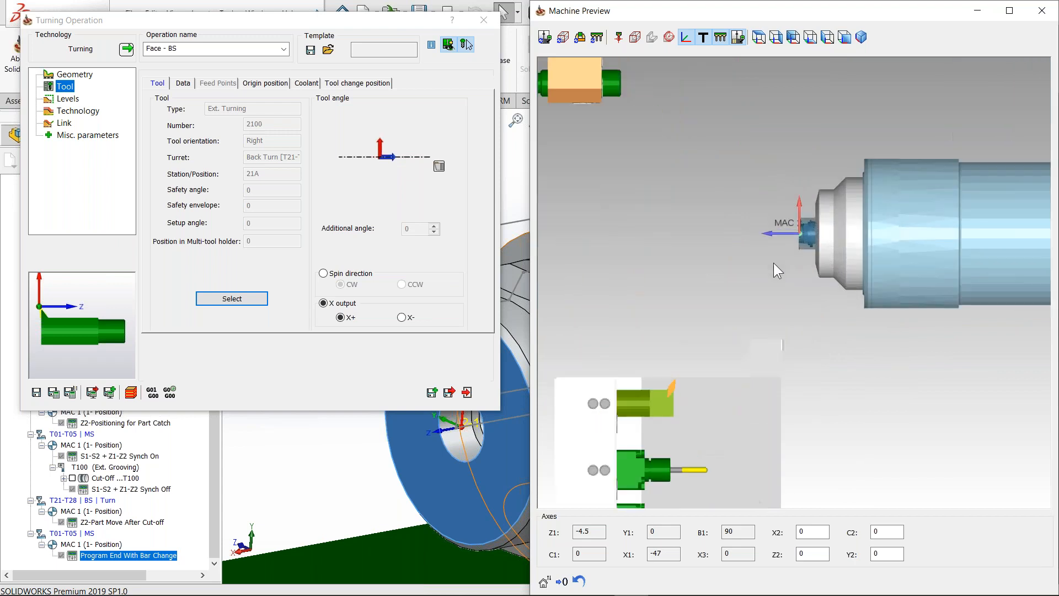
scroll(787, 330, "up", 3)
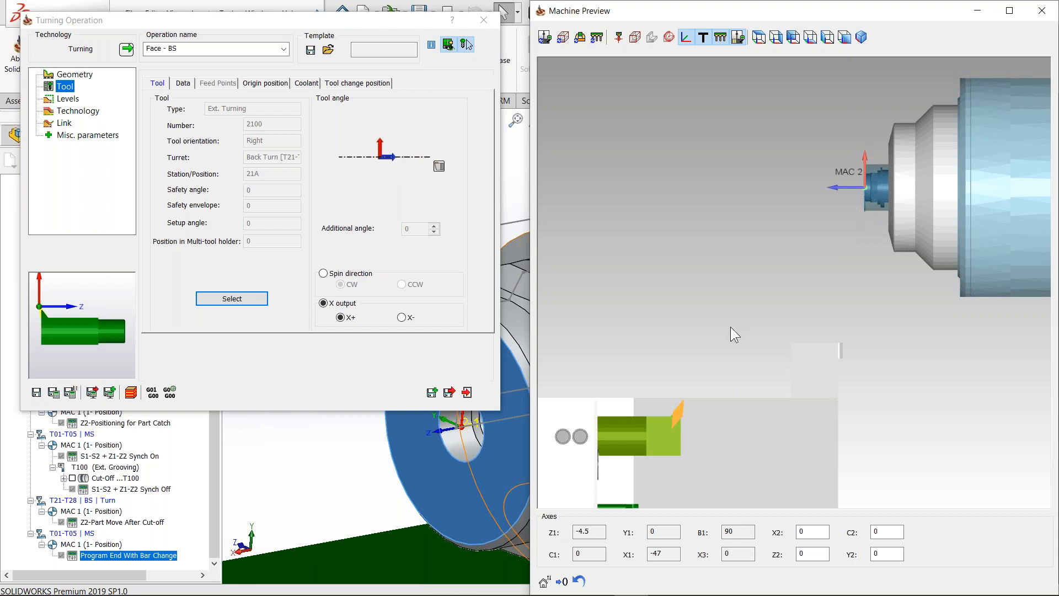
left_click_drag(719, 369, 733, 303)
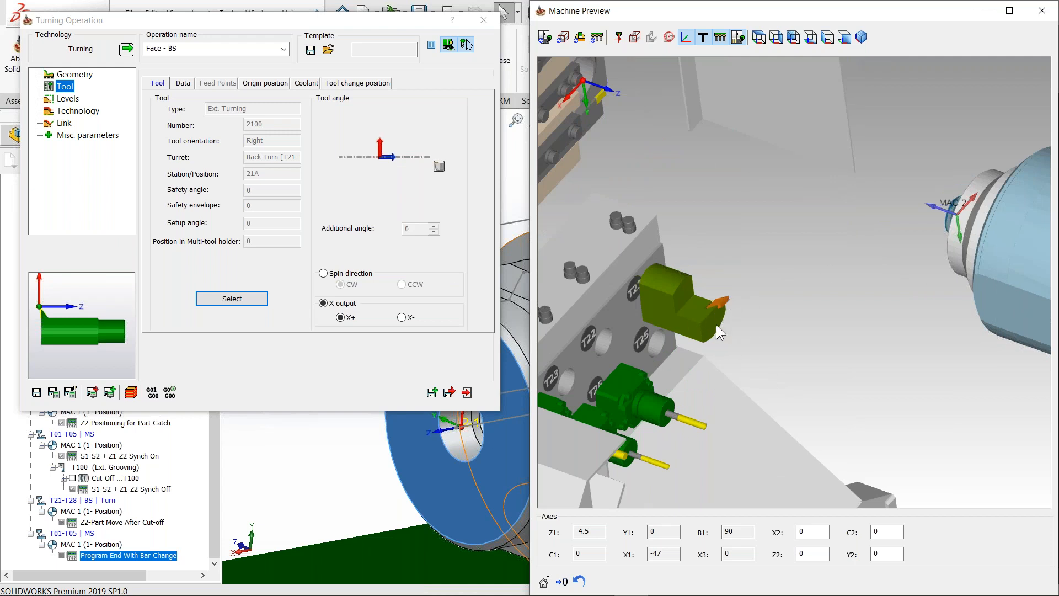
scroll(702, 329, "up", 3)
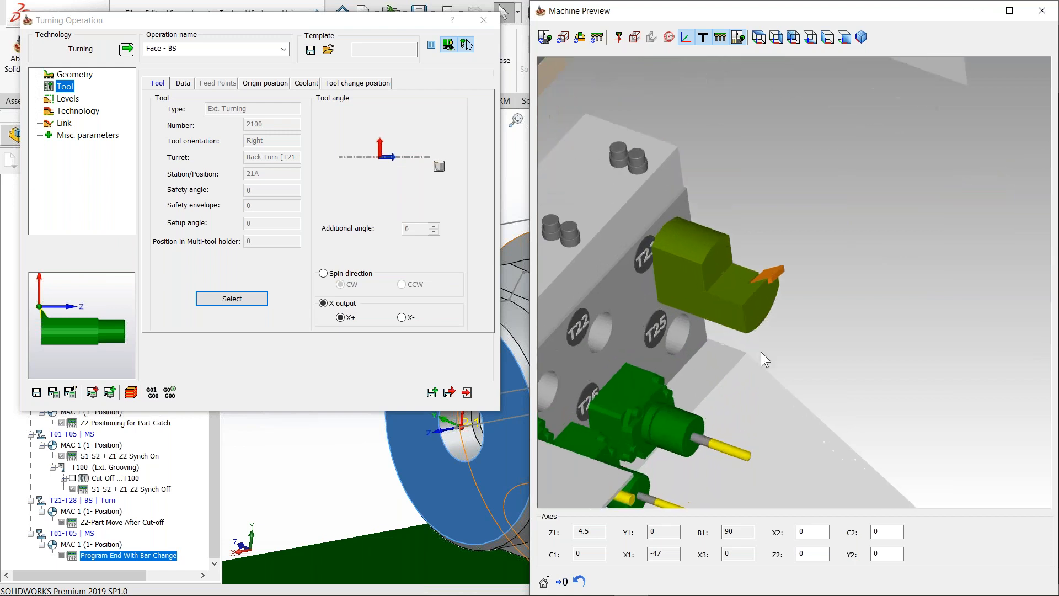
middle_click_drag(754, 349, 747, 349)
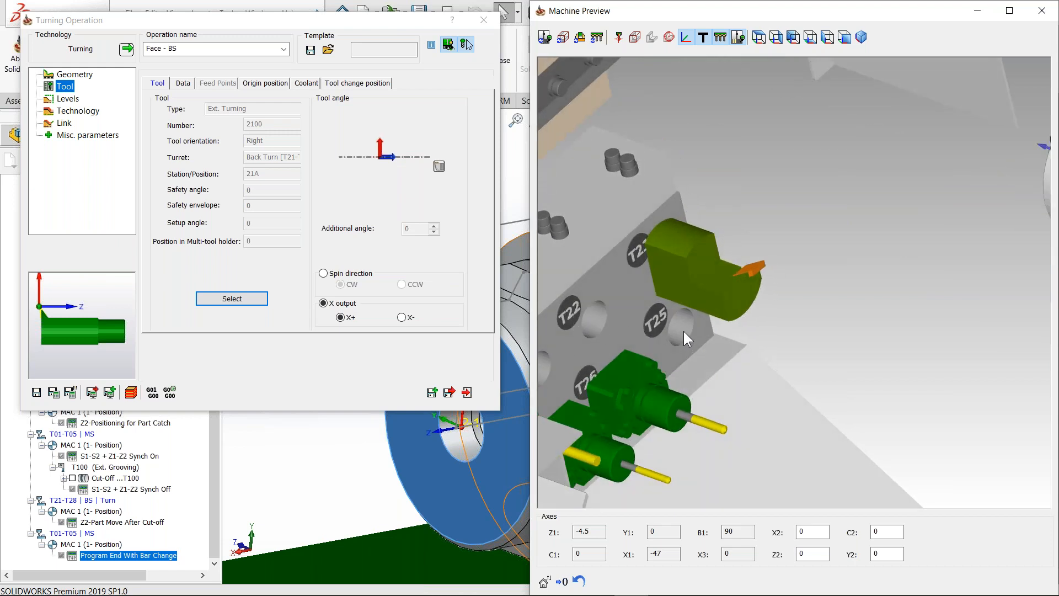
middle_click_drag(720, 270, 961, 220)
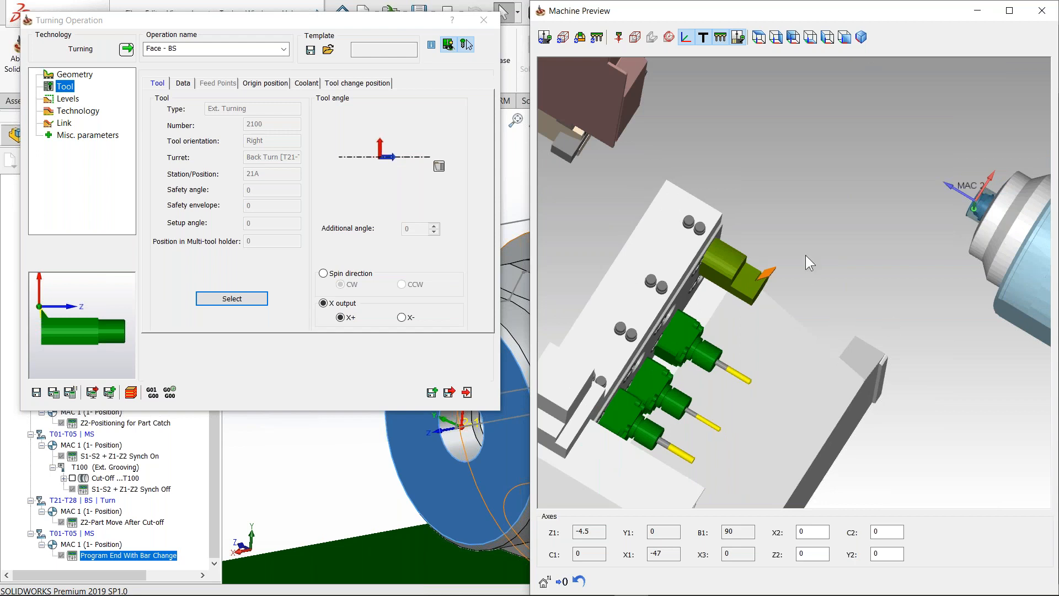
scroll(806, 255, "up", 3)
middle_click_drag(905, 310, 837, 283, "ctrl")
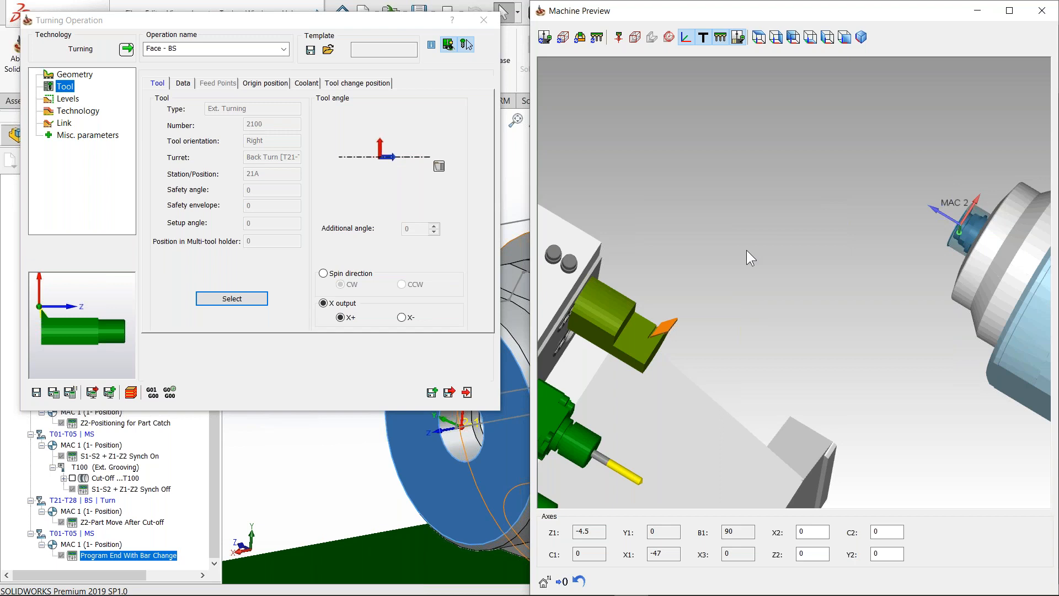
middle_click_drag(715, 329, 713, 312)
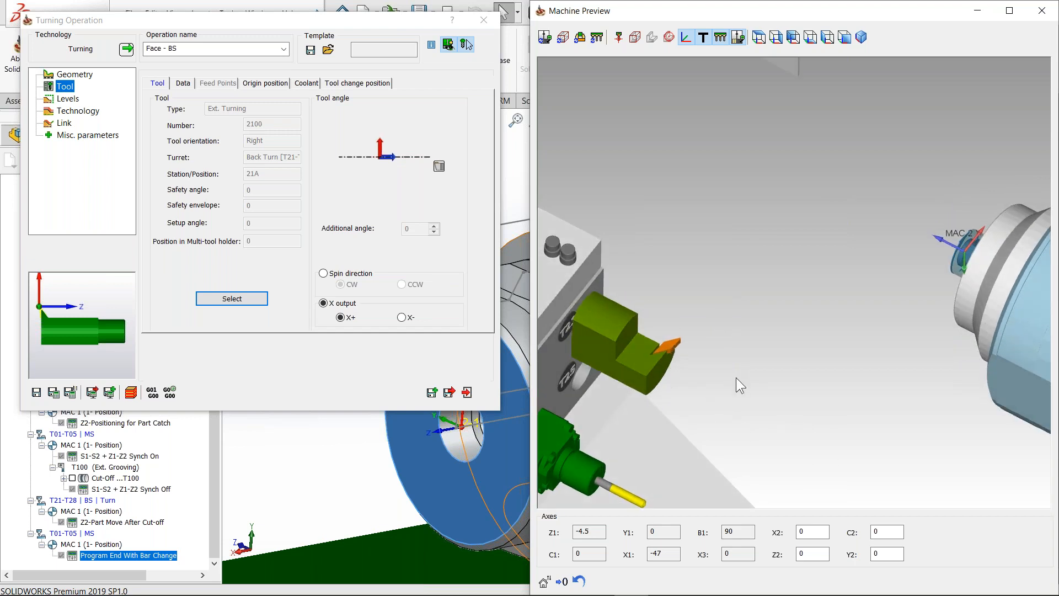
Save and calculate the Face - BS operation, and switch its turning mode to front facing
left_click(53, 392)
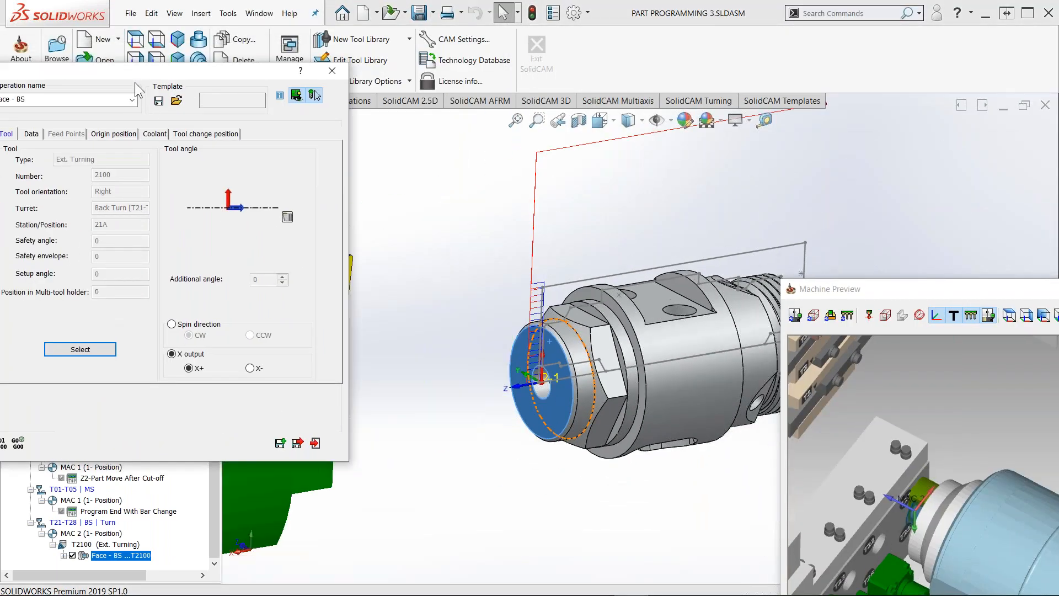
left_click_drag(144, 74, 281, 106)
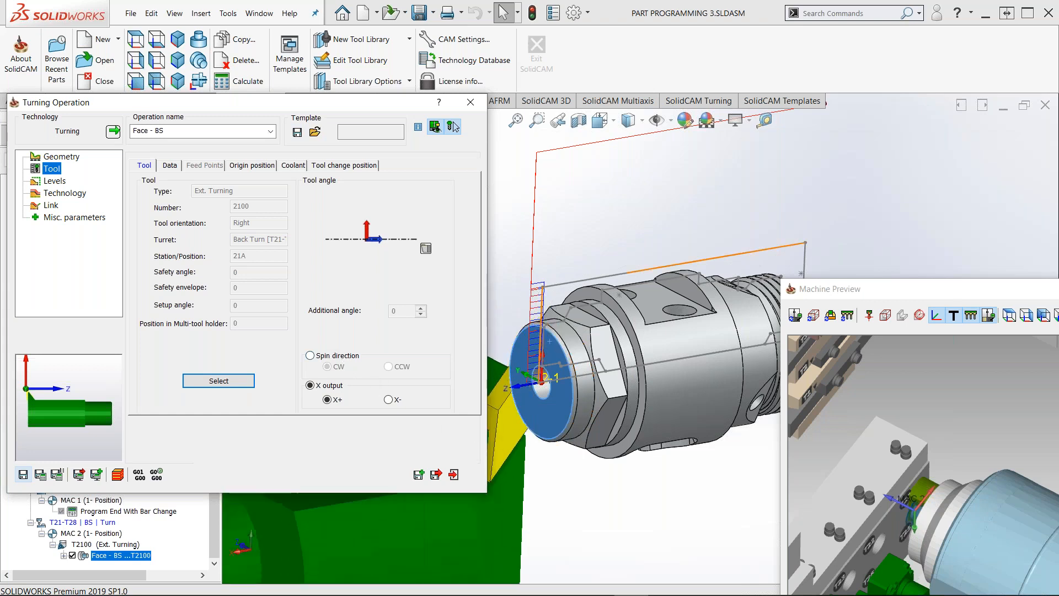
left_click(52, 193)
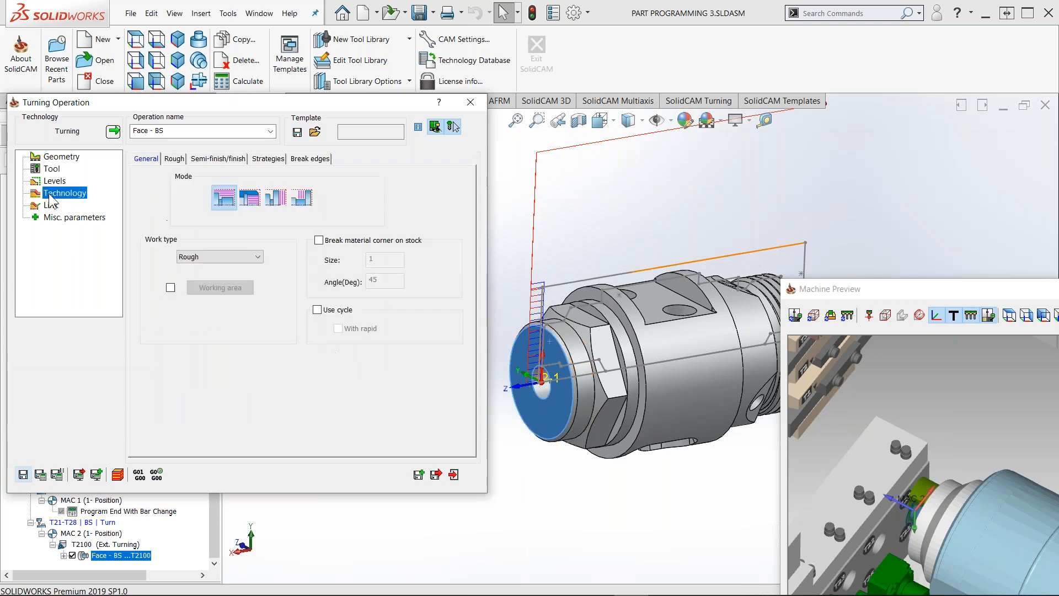
left_click(285, 204)
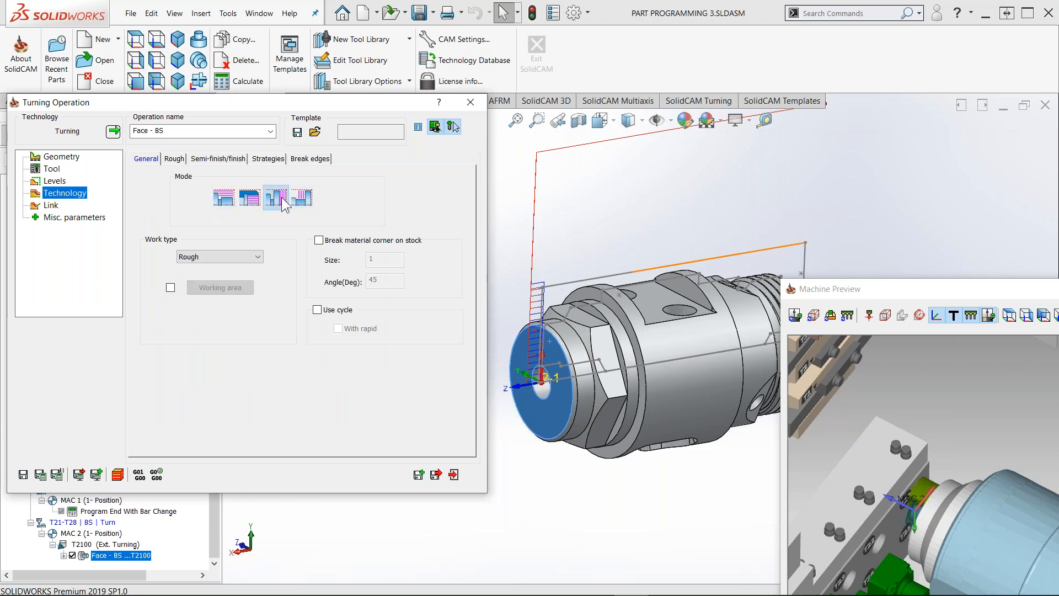
Set the work type of Face - BS to Finish only, with finishing on the entire geometry
left_click(175, 158)
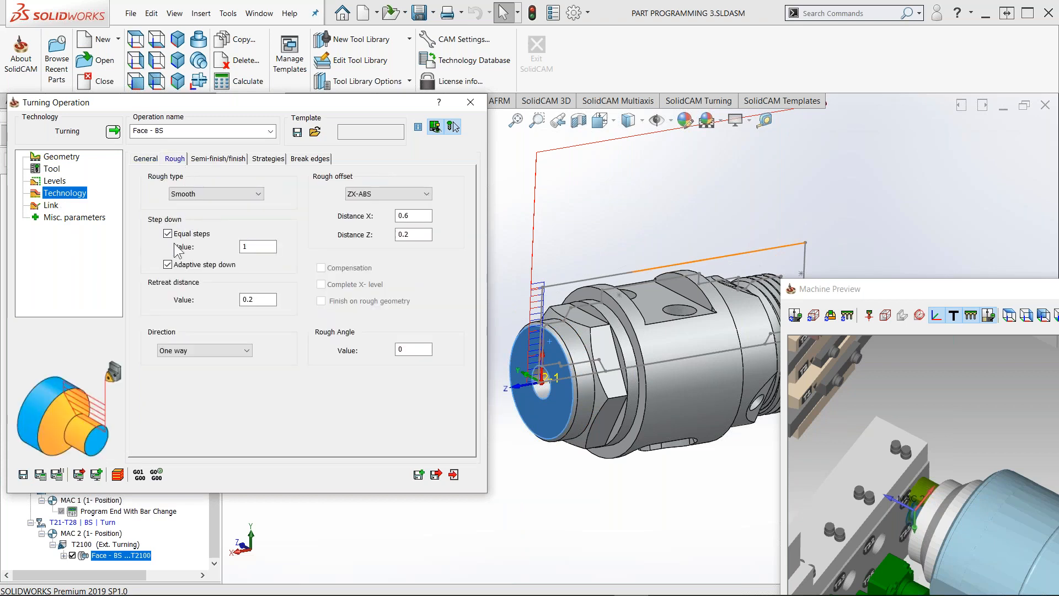
left_click(146, 160)
left_click(205, 257)
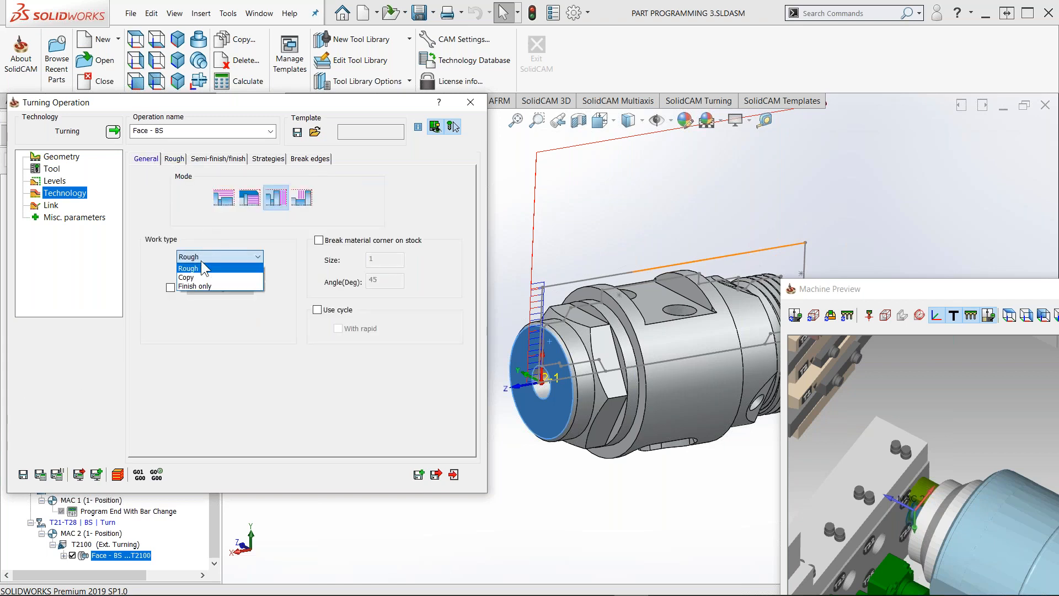
left_click(199, 286)
left_click(211, 160)
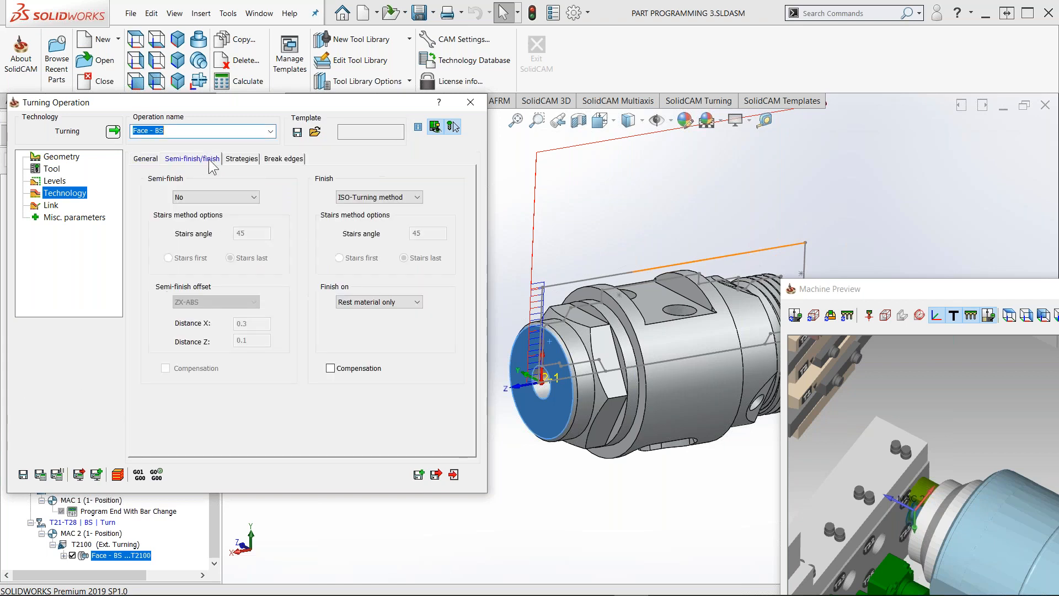
left_click(361, 301)
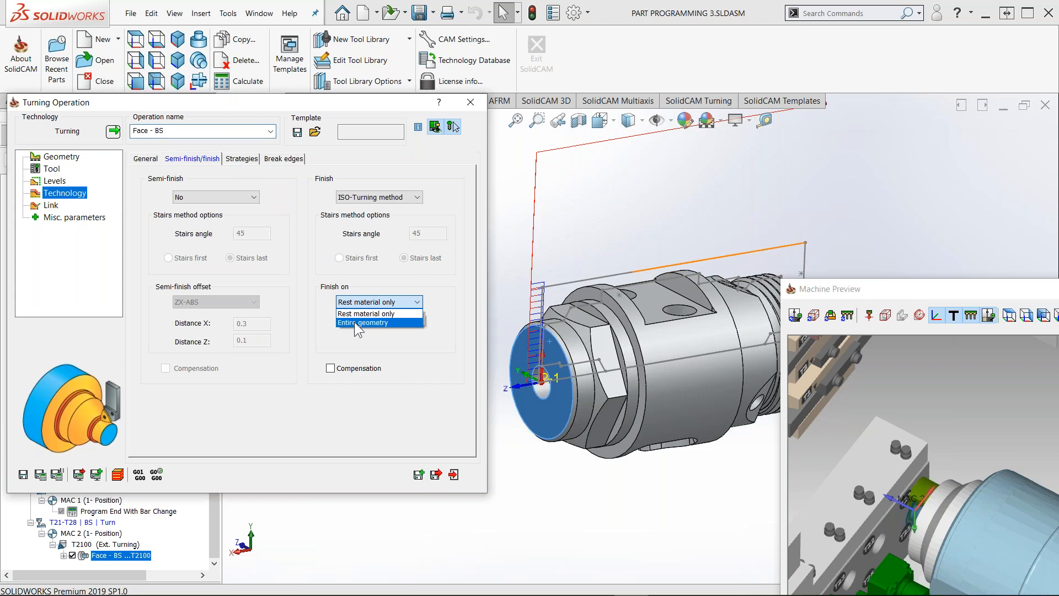
left_click(362, 322)
left_click(242, 159)
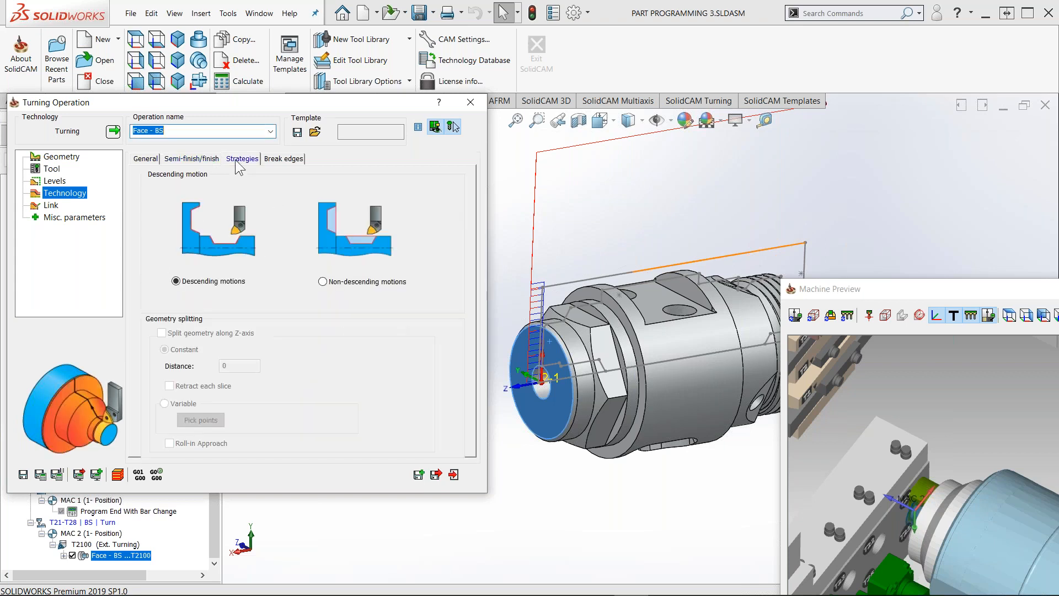
Set the approach point to From right safety corner and the retract point to To right safety corner, then recalculate the operation
left_click(51, 206)
left_click(226, 189)
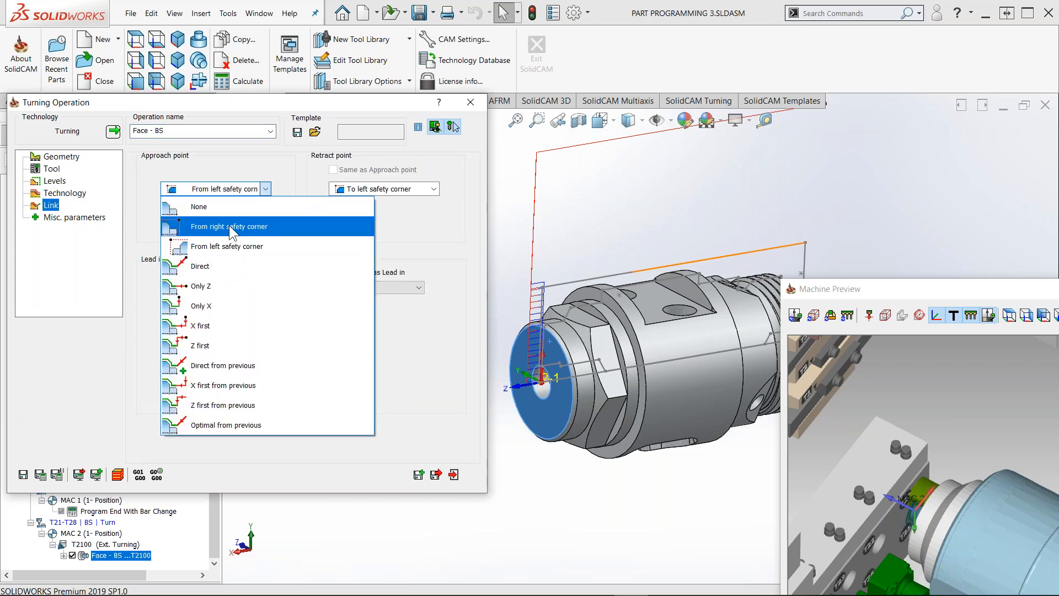
left_click(229, 226)
left_click(381, 188)
left_click(381, 227)
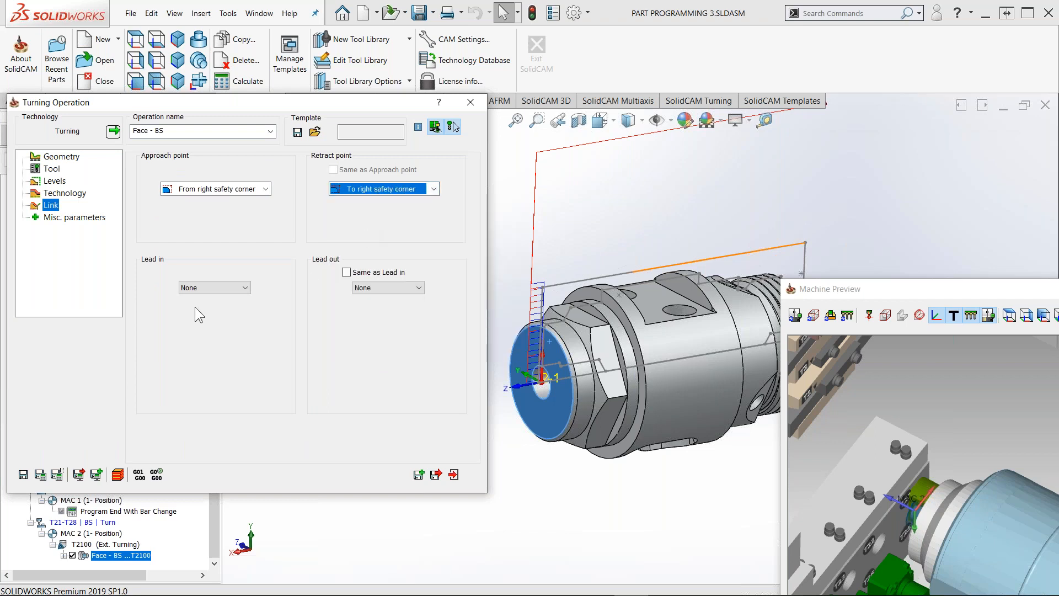
left_click(41, 477)
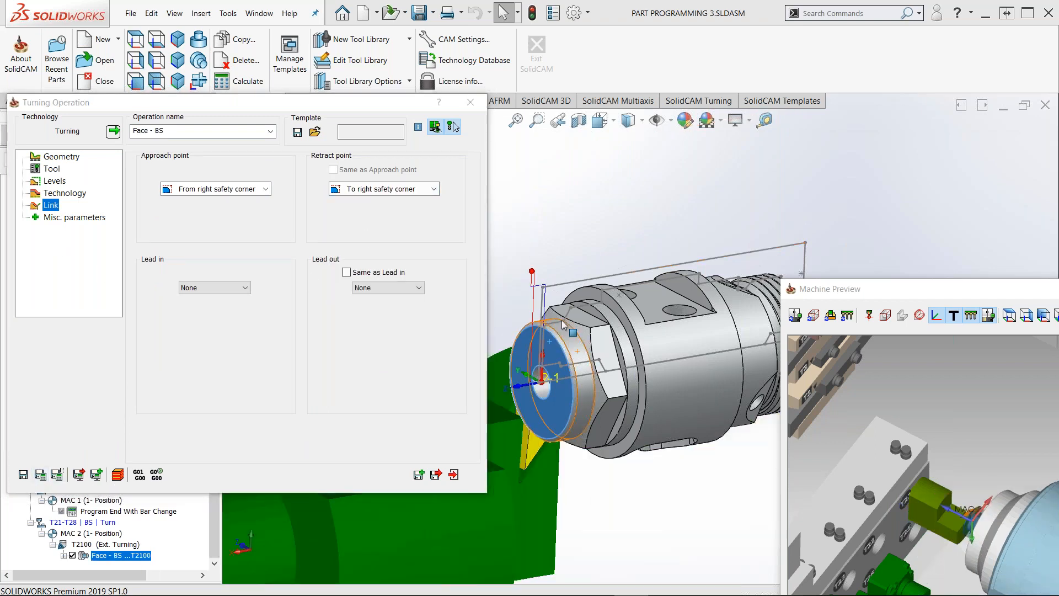
Examine the facing toolpath's approach and the tool's position relative to the part in the model and machine preview
scroll(564, 325, "down", 2)
left_click_drag(932, 286, 832, 212)
scroll(911, 375, "down", 6)
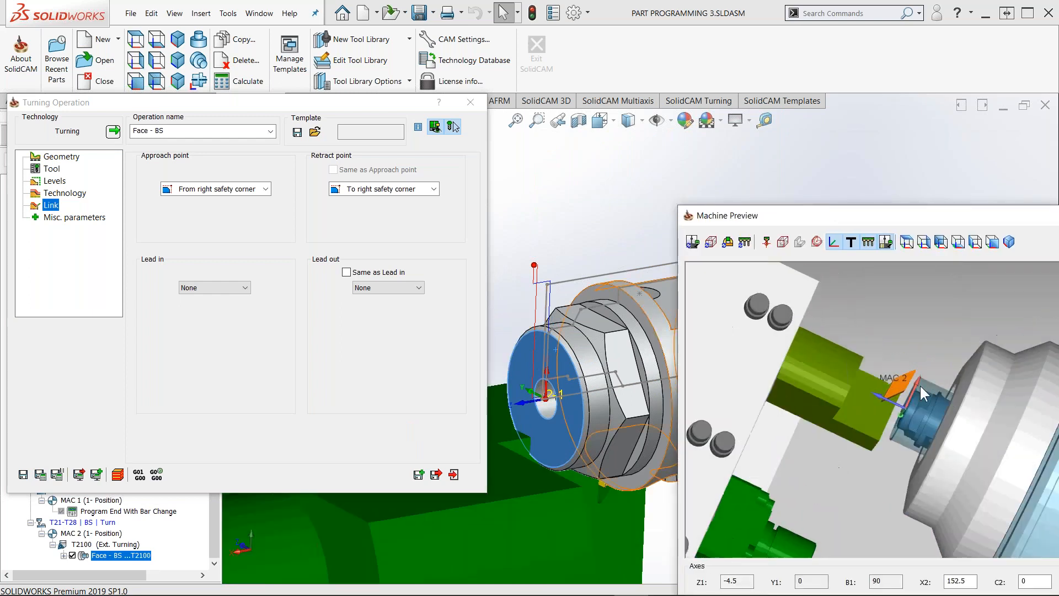
scroll(931, 399, "down", 3)
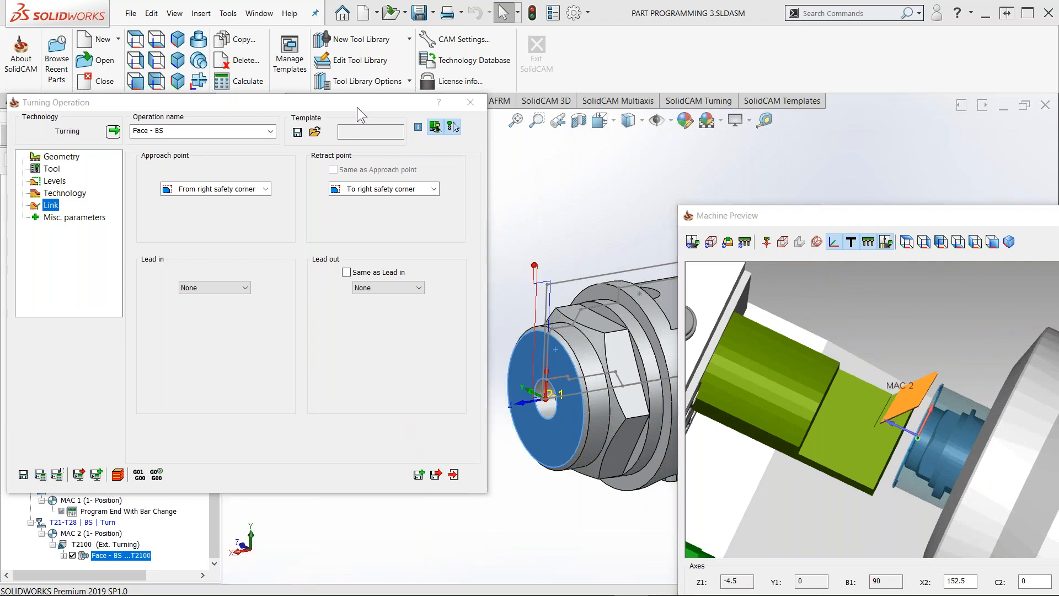
left_click_drag(356, 107, 274, 108)
middle_click_drag(546, 309, 511, 309)
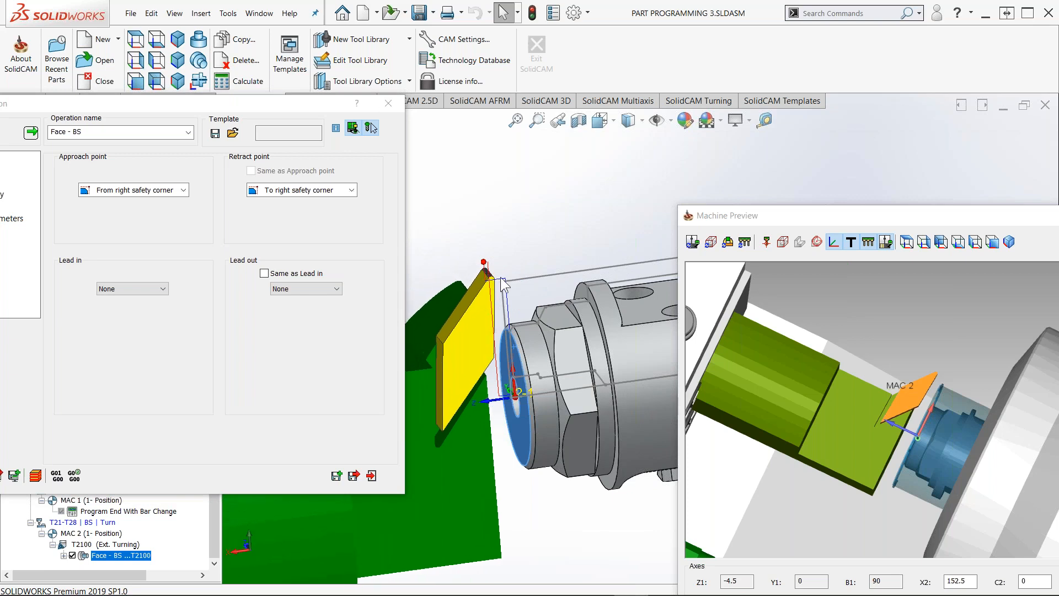
middle_click_drag(509, 304, 498, 298)
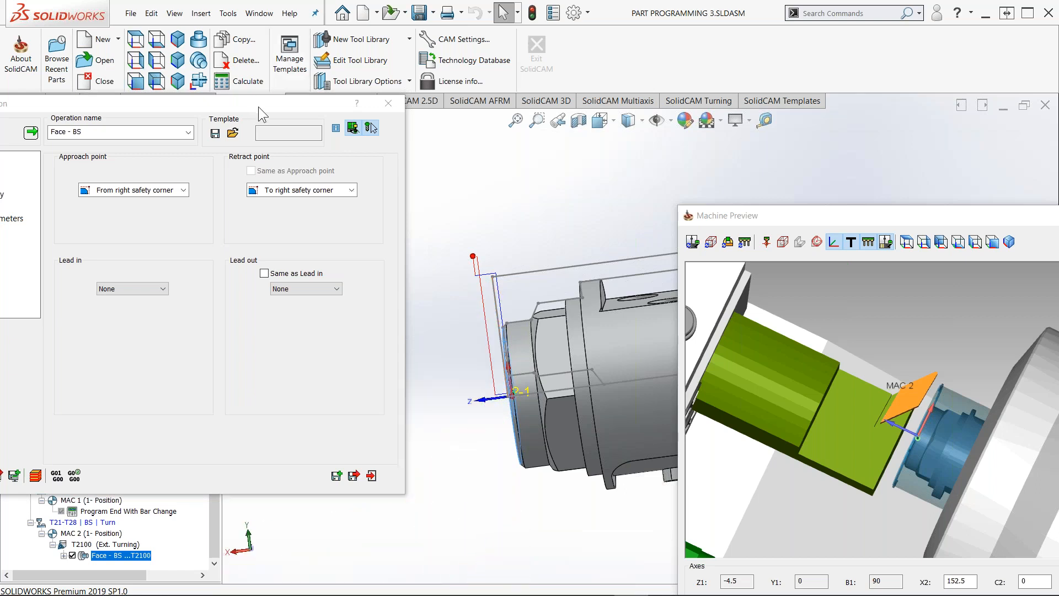
Switch the tool's X output to X- for Face - BS and recalculate the toolpath
left_click_drag(279, 108, 433, 105)
left_click(124, 168)
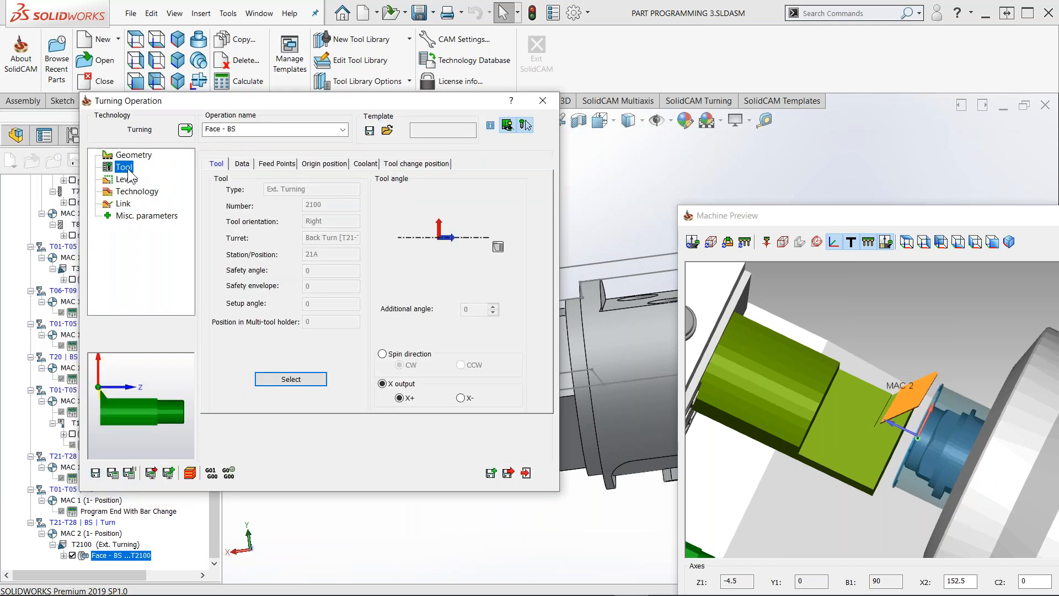
left_click(460, 398)
middle_click_drag(912, 471, 939, 417)
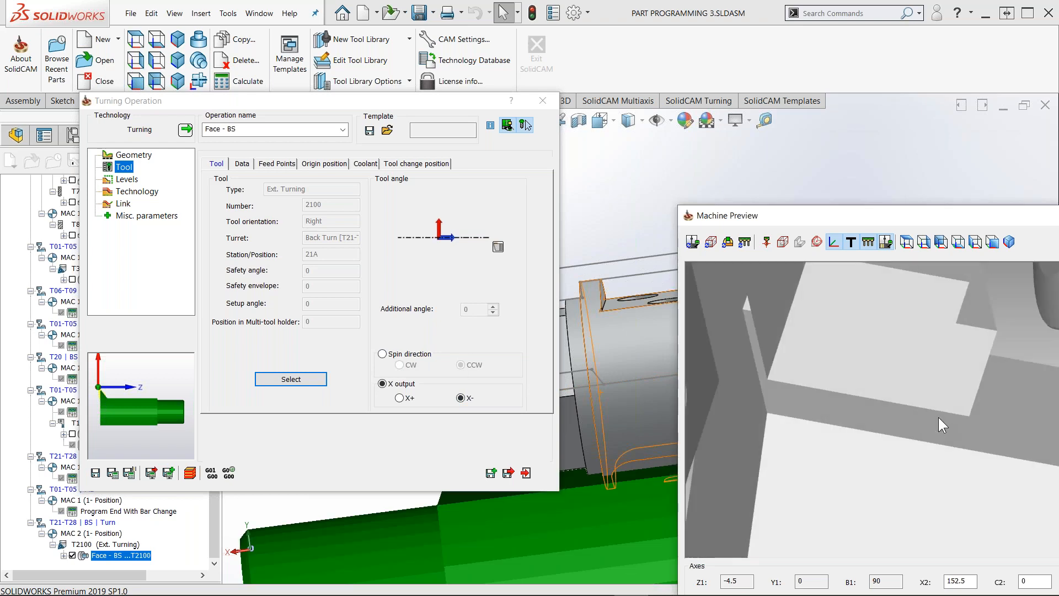
middle_click_drag(1001, 358, 778, 347)
left_click(113, 473)
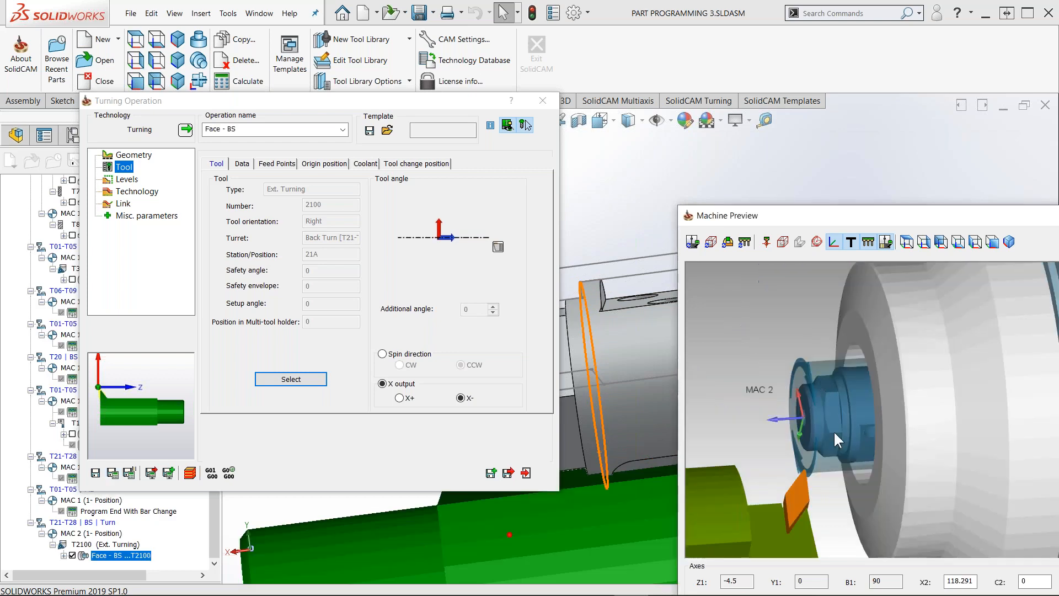
Check on which side of the part tool 2100 approaches in the machine preview and along the recalculated toolpath
left_click_drag(812, 212, 694, 109)
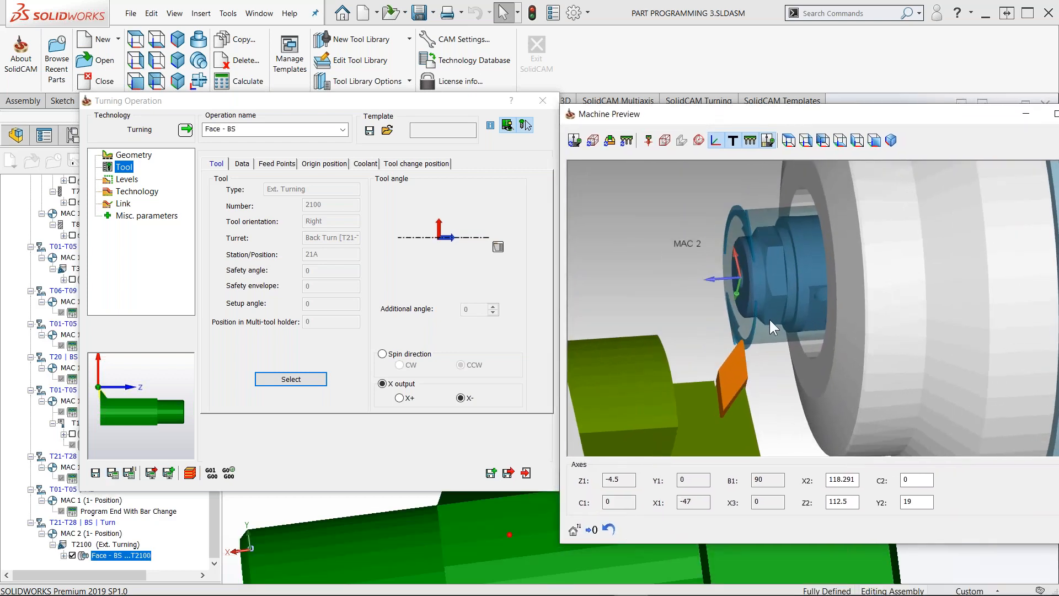
left_click_drag(710, 117, 833, 67)
left_click_drag(461, 100, 372, 38)
scroll(577, 398, "up", 4)
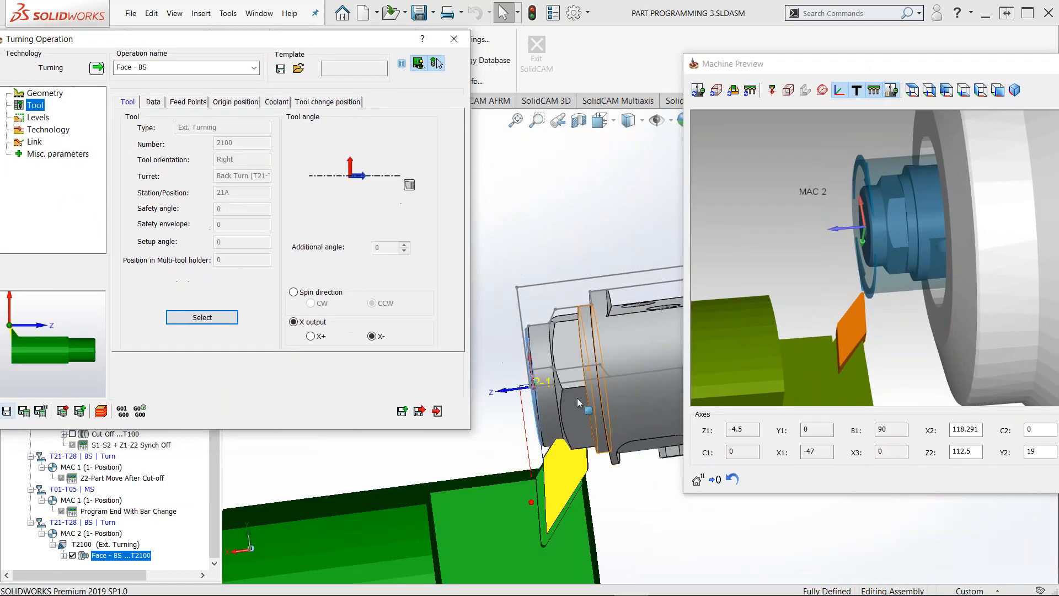
scroll(539, 446, "down", 3)
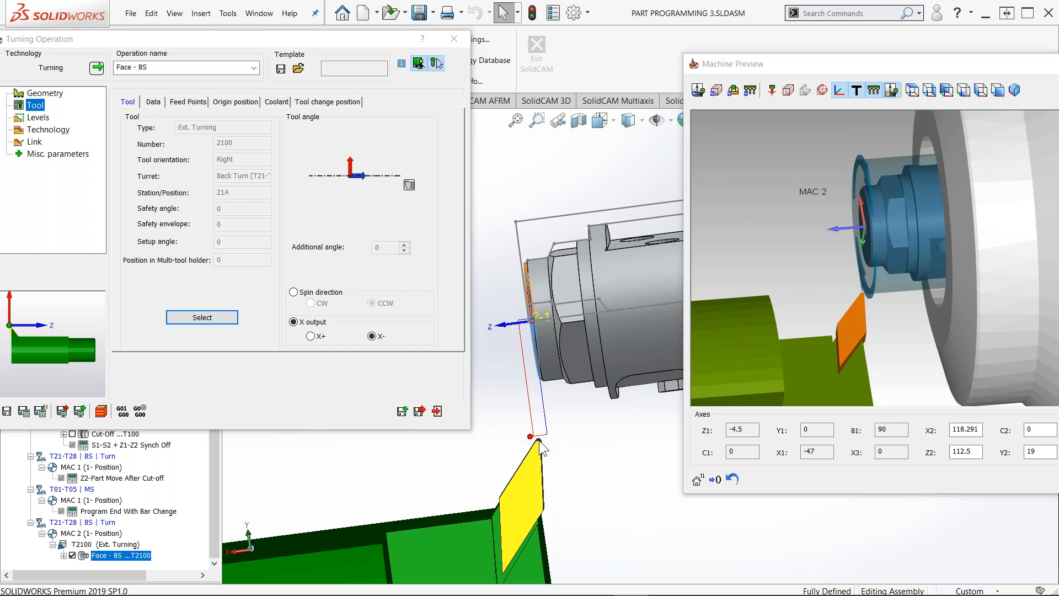
Generate the G-code and examine the X coordinates of the FACE - BS block in program O0001.P-2
left_click(124, 414)
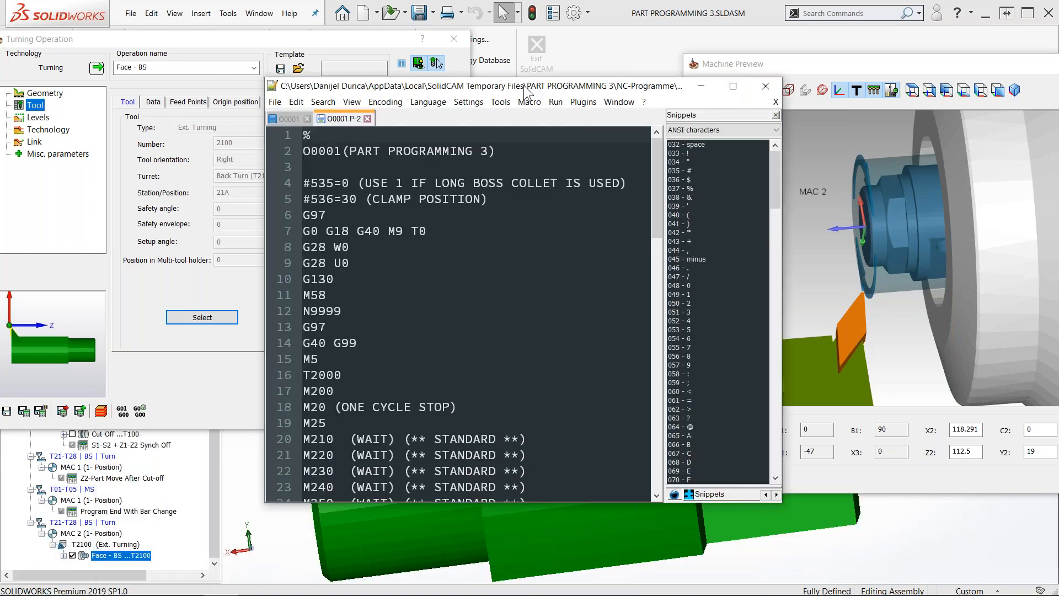
double_click(525, 86)
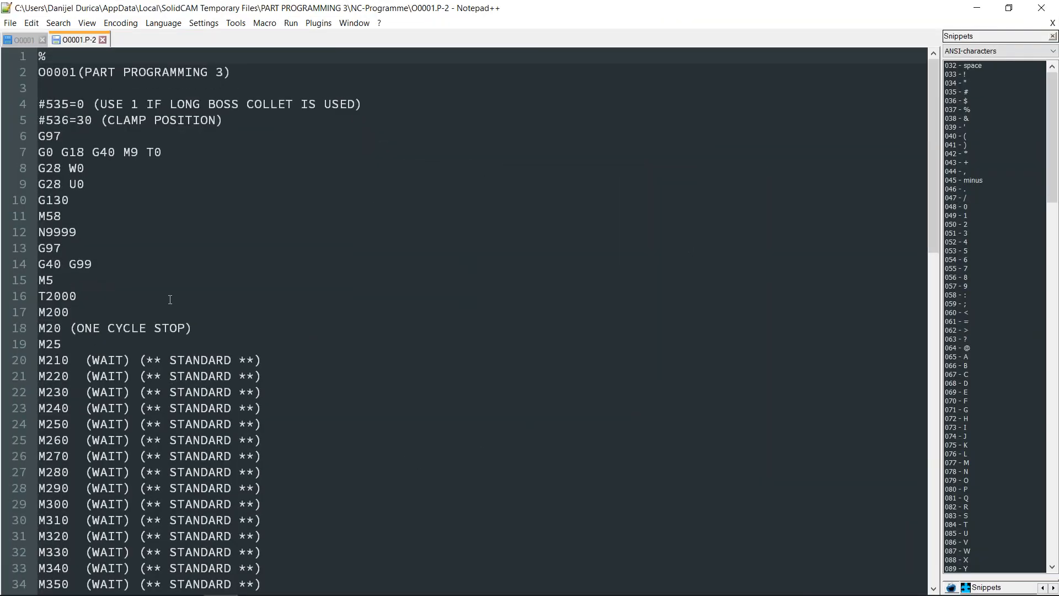
scroll(170, 300, "down", 11)
left_click_drag(41, 296, 142, 359)
left_click(92, 295)
left_click_drag(93, 294, 255, 296)
left_click(261, 296)
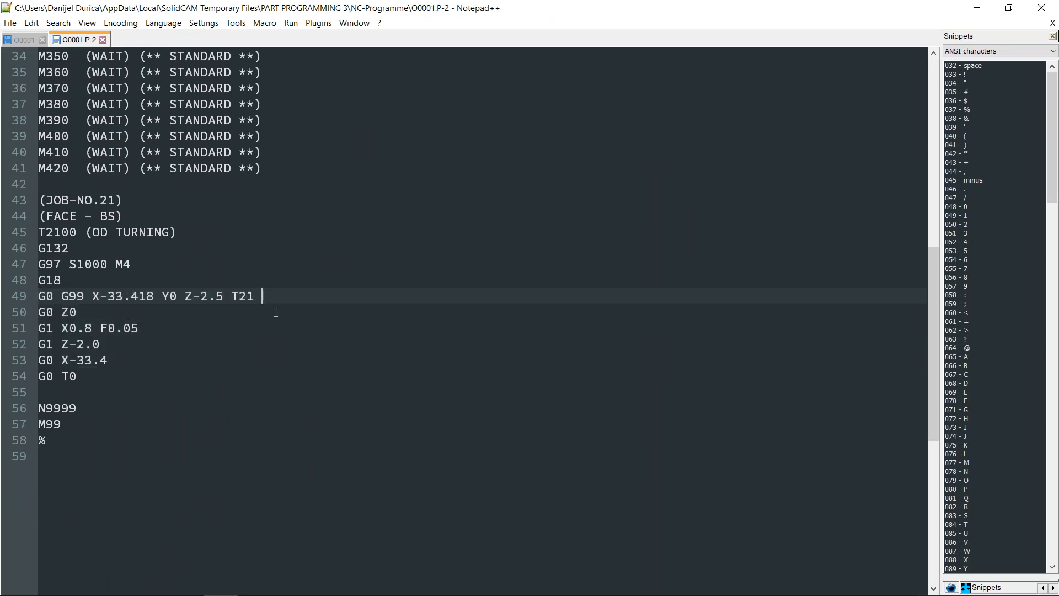
left_click(976, 8)
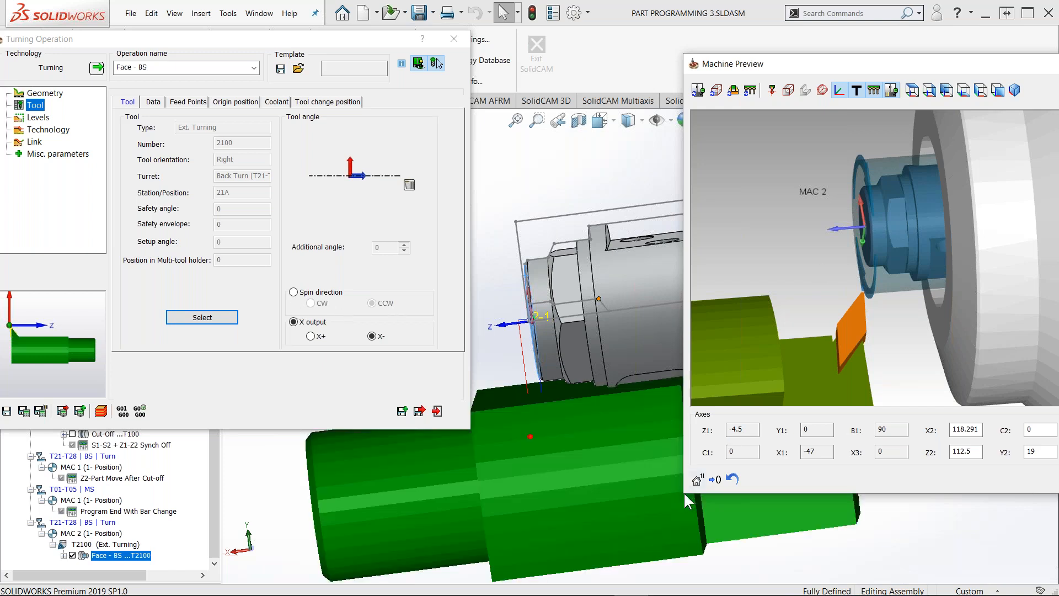
Close the machine preview and save a copy of Face - BS as a new operation named OD Turn - BS
left_click_drag(683, 497, 523, 568)
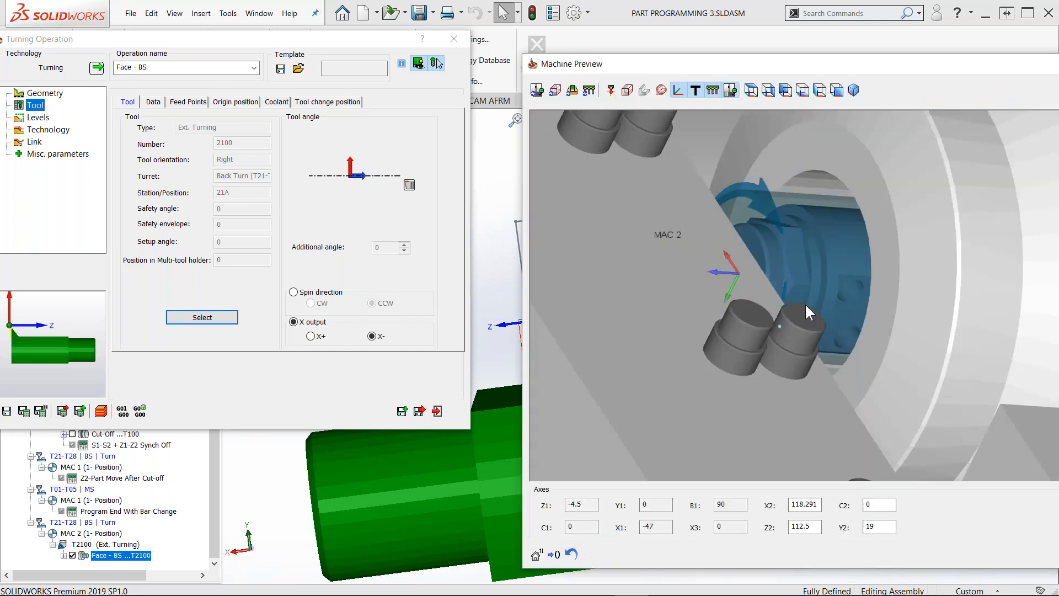
left_click_drag(853, 64, 640, 71)
left_click(1001, 70)
left_click_drag(275, 38, 586, 78)
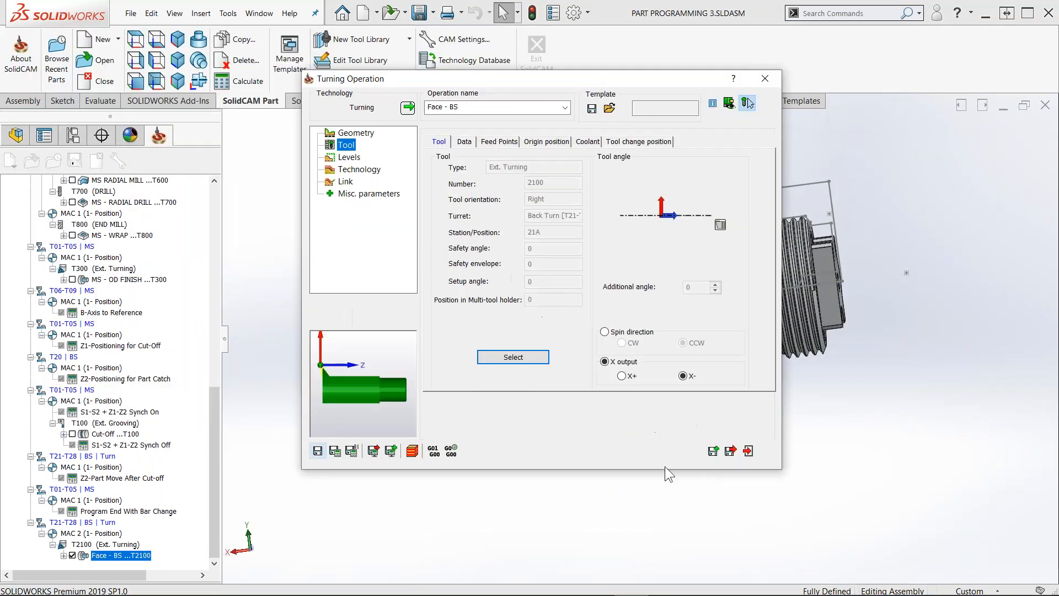
left_click(713, 451)
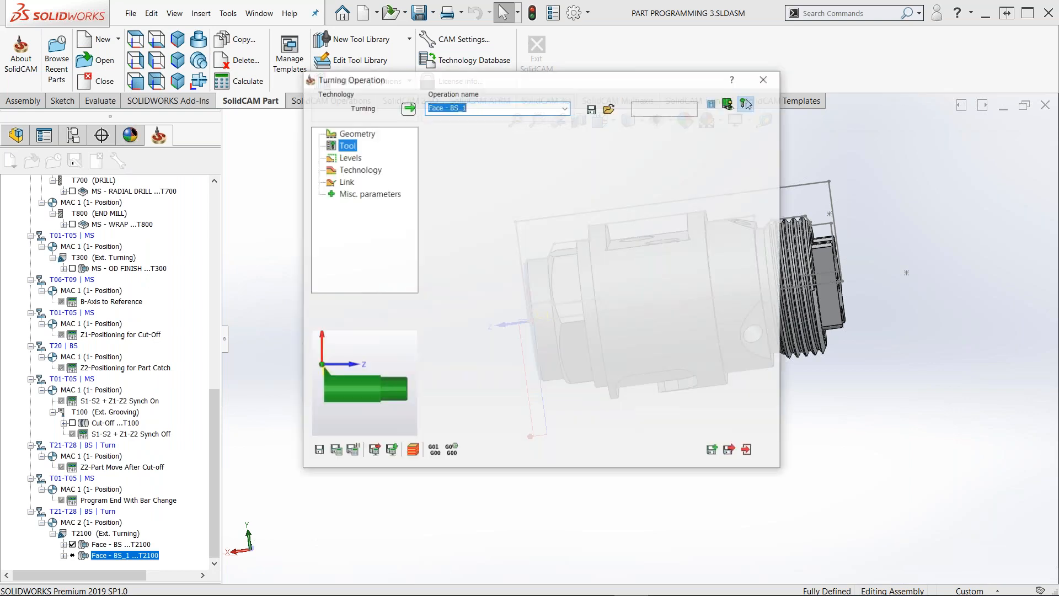
type("OD Tur")
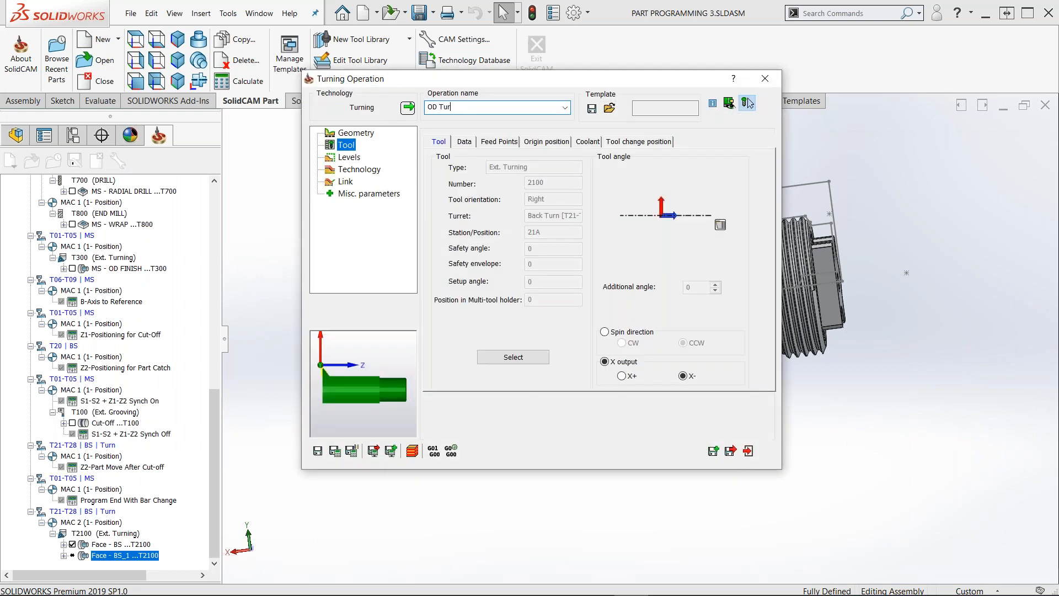
Define a new turning geometry from the front end's chamfer face to the collar's shoulder face and accept the chain
left_click(352, 133)
left_click(472, 177)
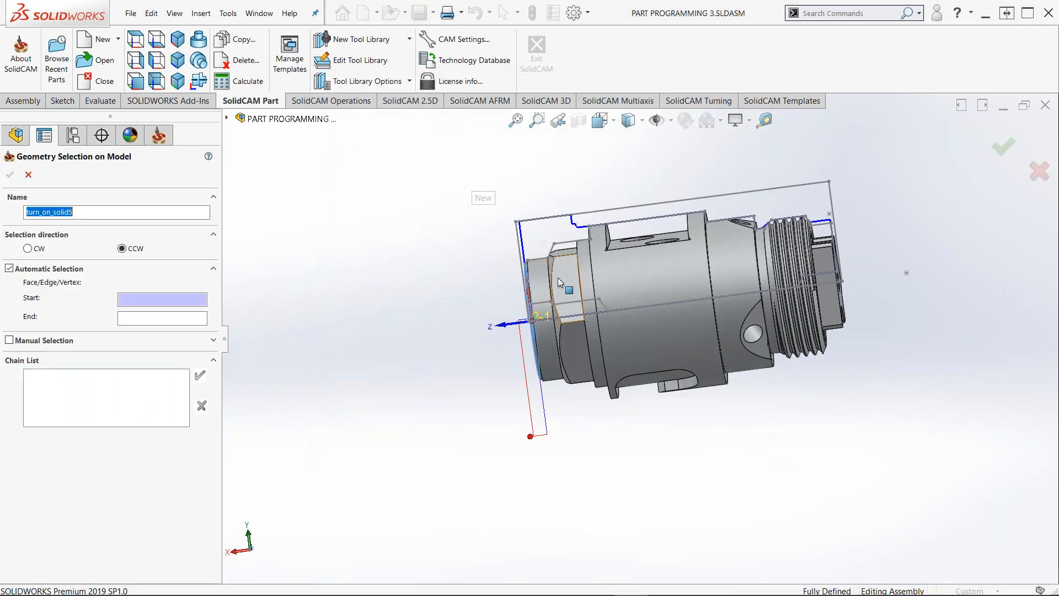
scroll(557, 277, "up", 5)
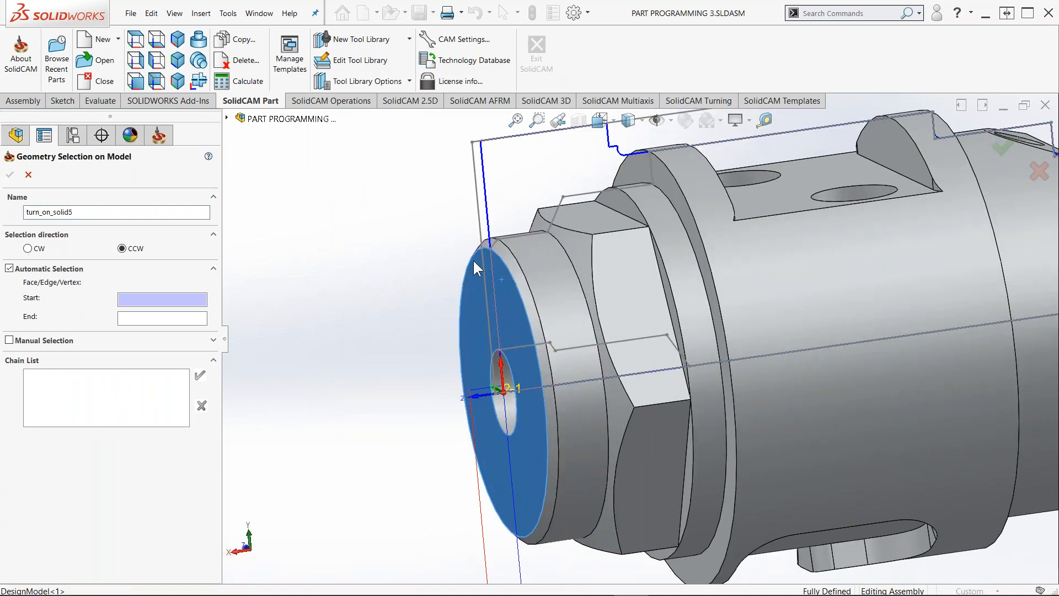
left_click(507, 260)
left_click(663, 174)
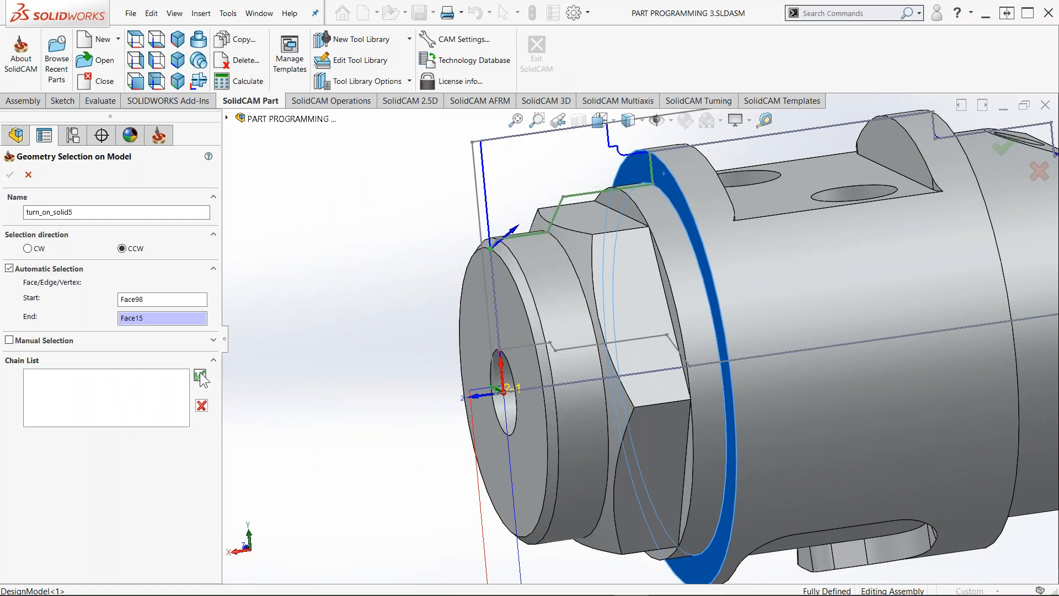
left_click(200, 376)
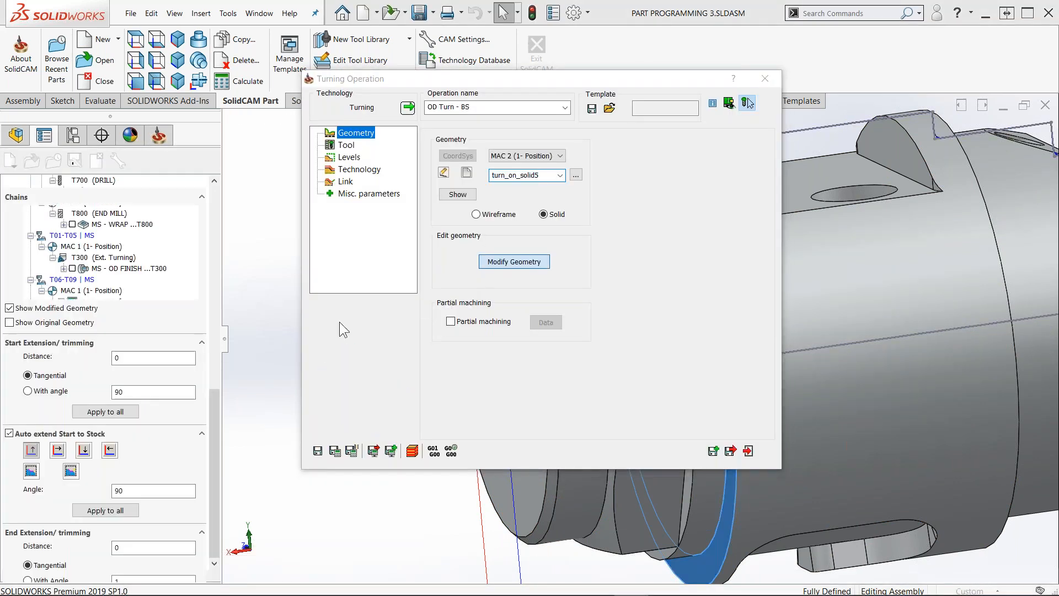
Enable automatic extension to stock at both the start and the end of the OD Turn - BS geometry and accept
left_click(10, 434)
scroll(66, 498, "down", 3)
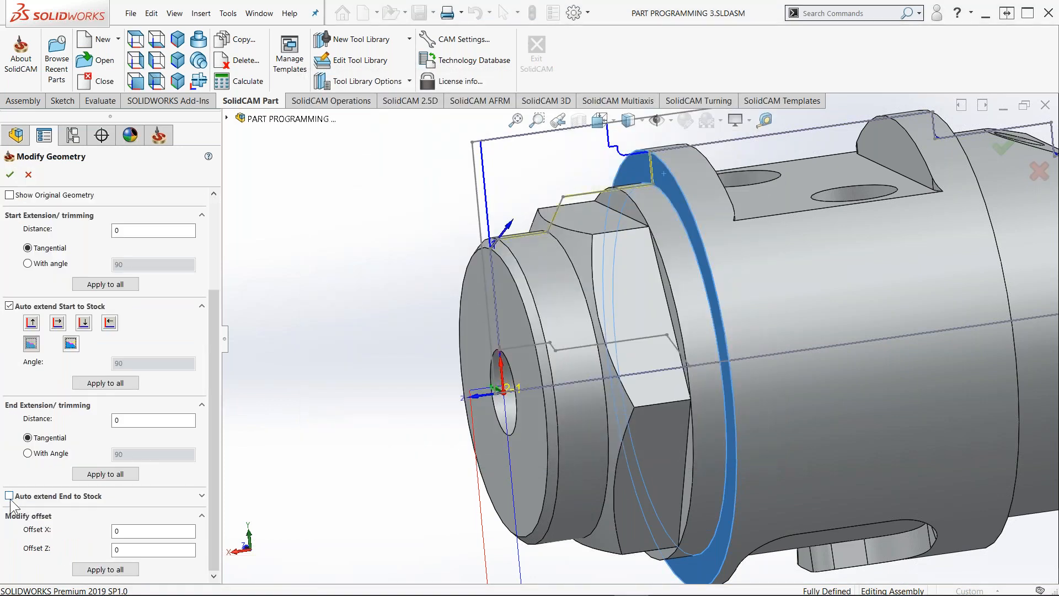
left_click(9, 496)
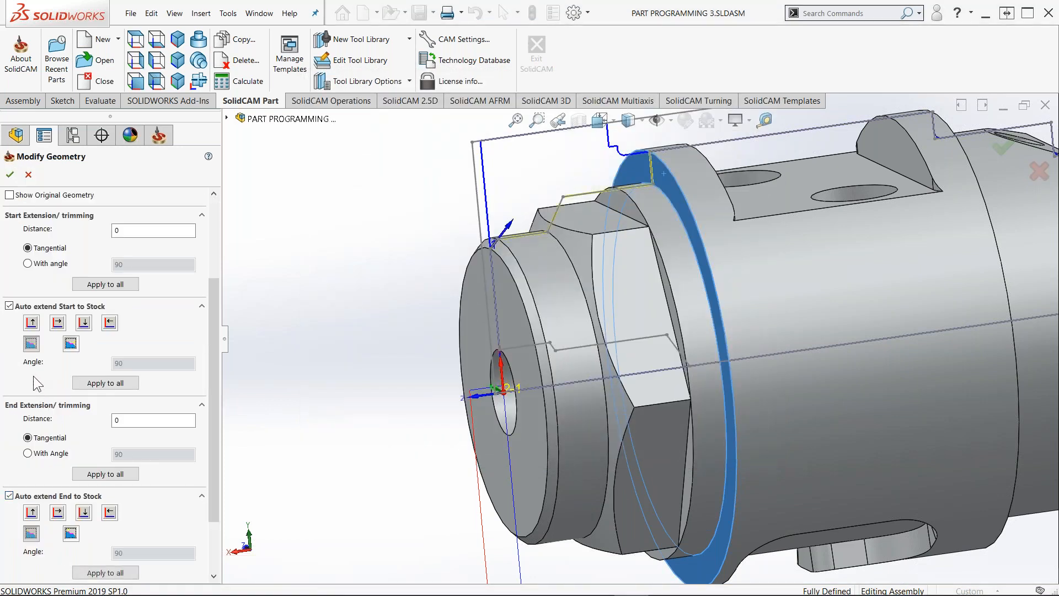
left_click(9, 176)
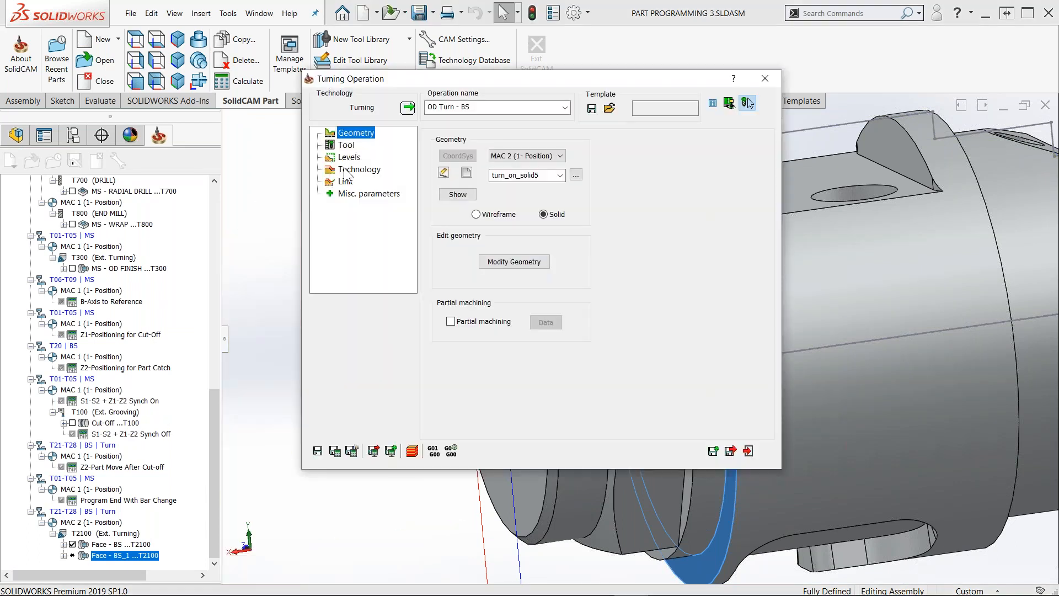
Set the turning technology of OD Turn - BS to the Rough work type in Long external mode
left_click(353, 170)
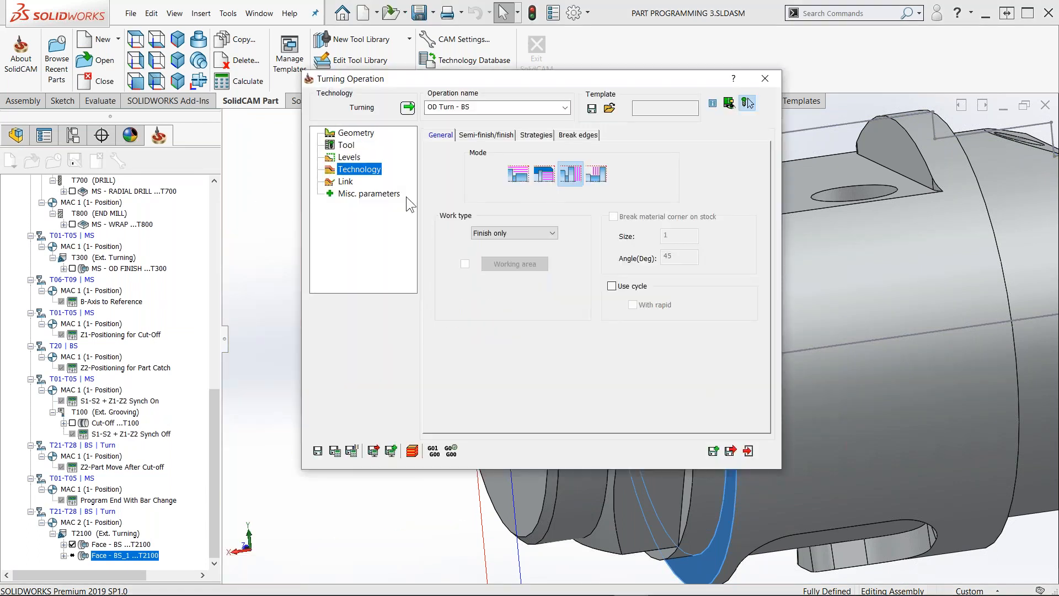
left_click(498, 231)
left_click(500, 246)
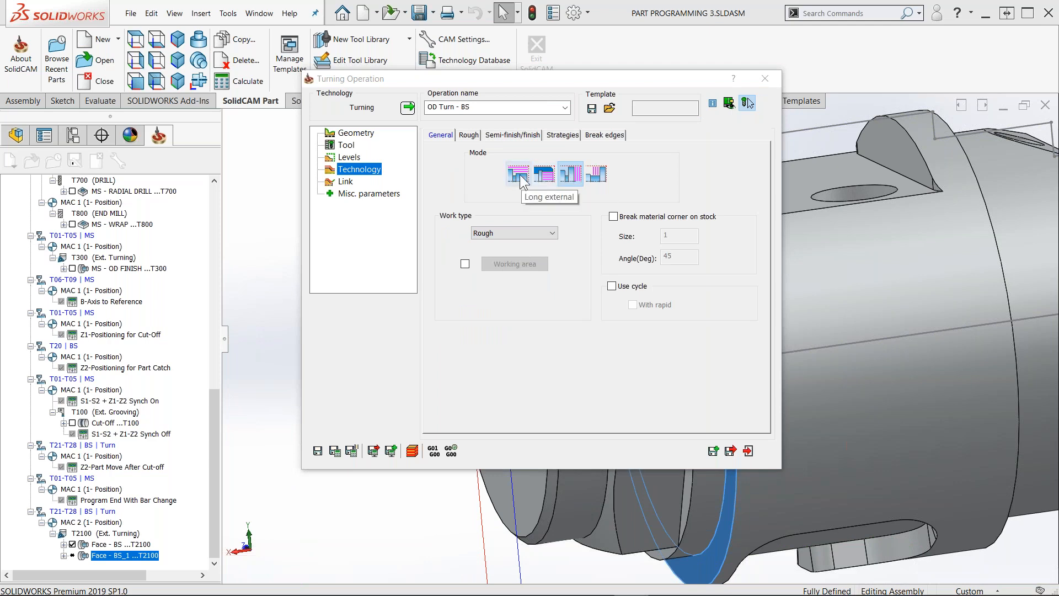
Set the roughing step down to 2 and the rough offset to 0.2 in X and 0.03 in Z
left_click(470, 135)
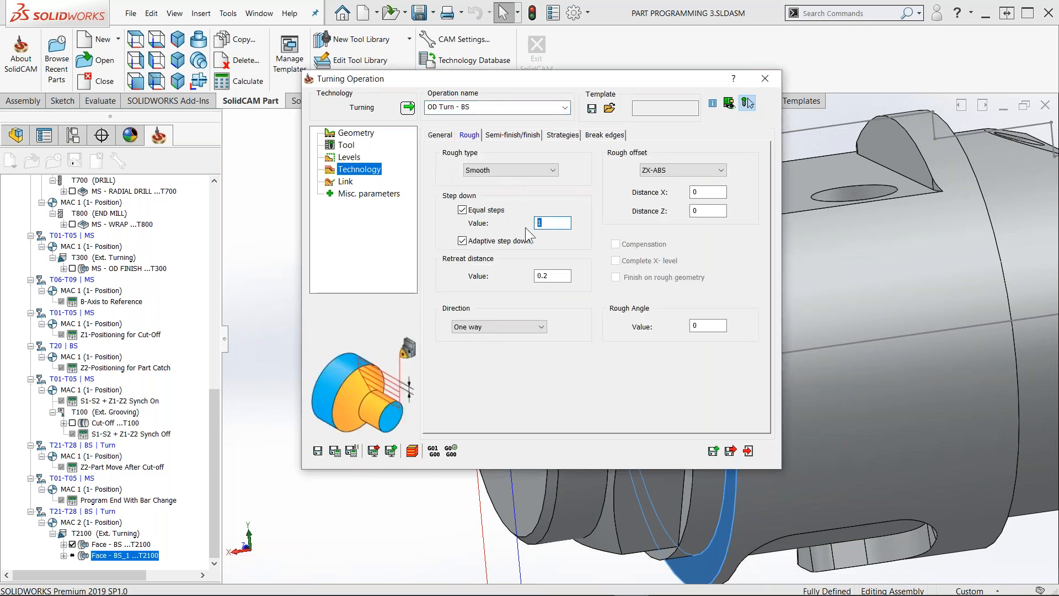
left_click(698, 192)
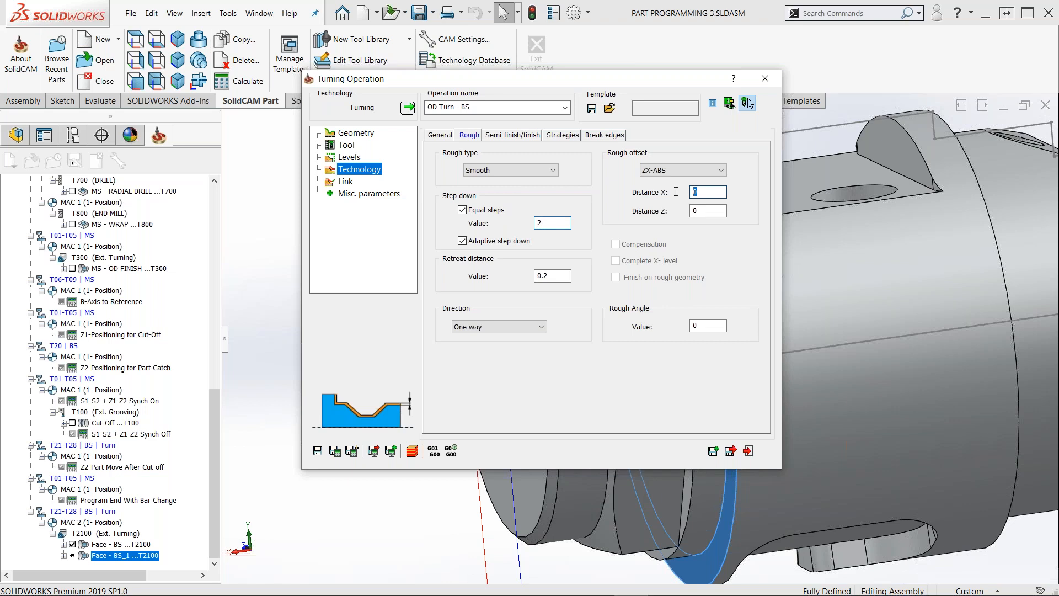
type("0.2")
left_click(715, 213)
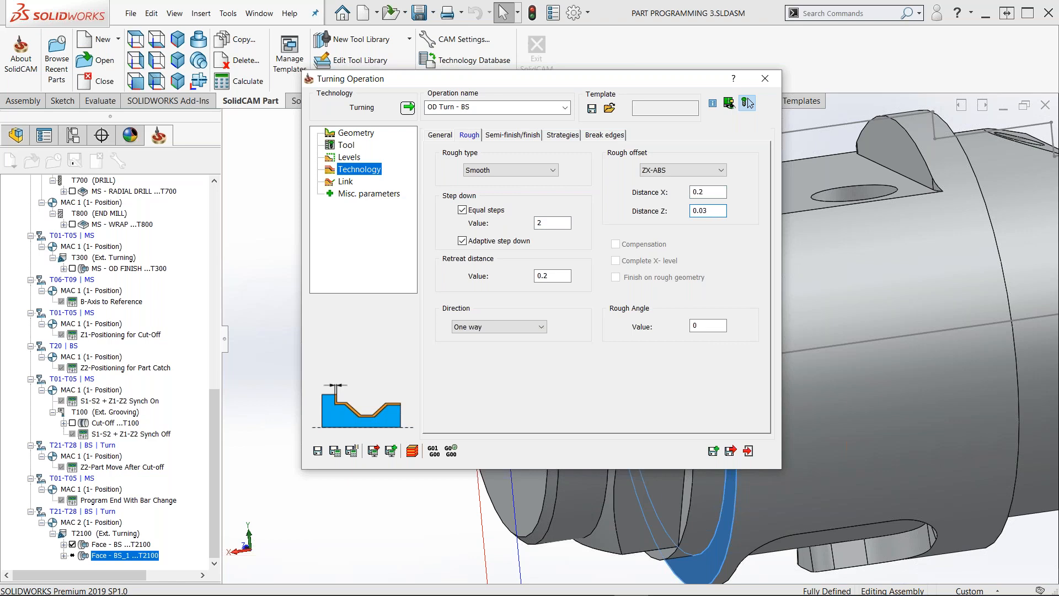
Review the finish, strategy, edge-breaking and link settings, and save and calculate OD Turn - BS
left_click(513, 135)
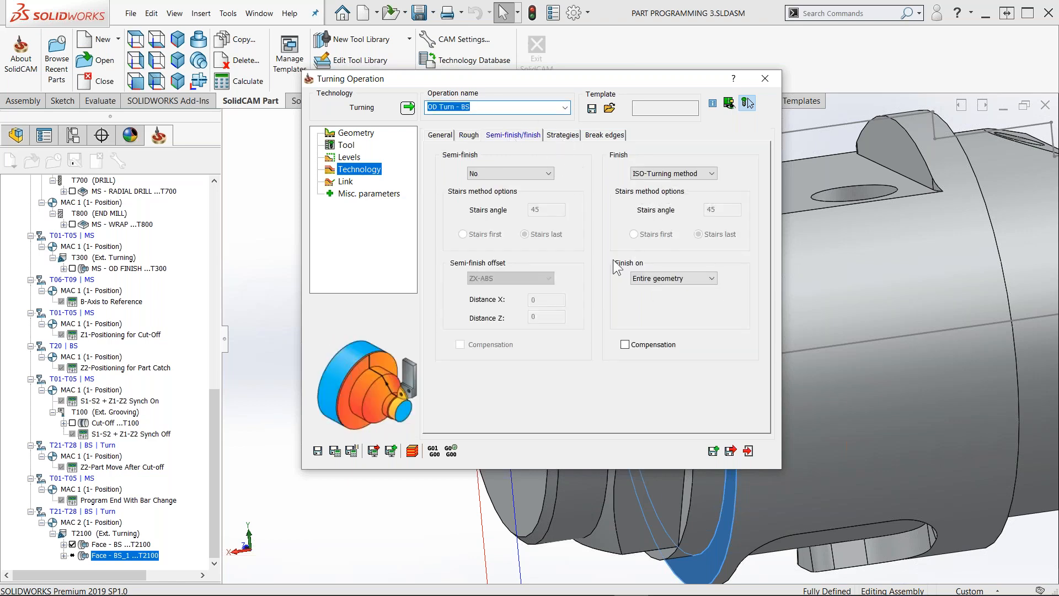
left_click(567, 135)
left_click(602, 135)
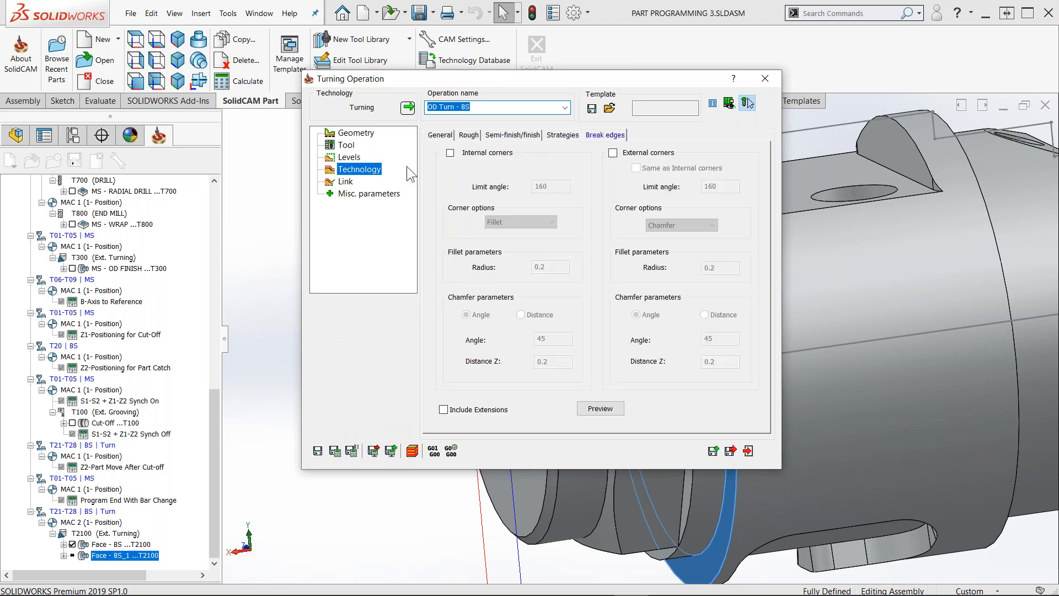
left_click(345, 182)
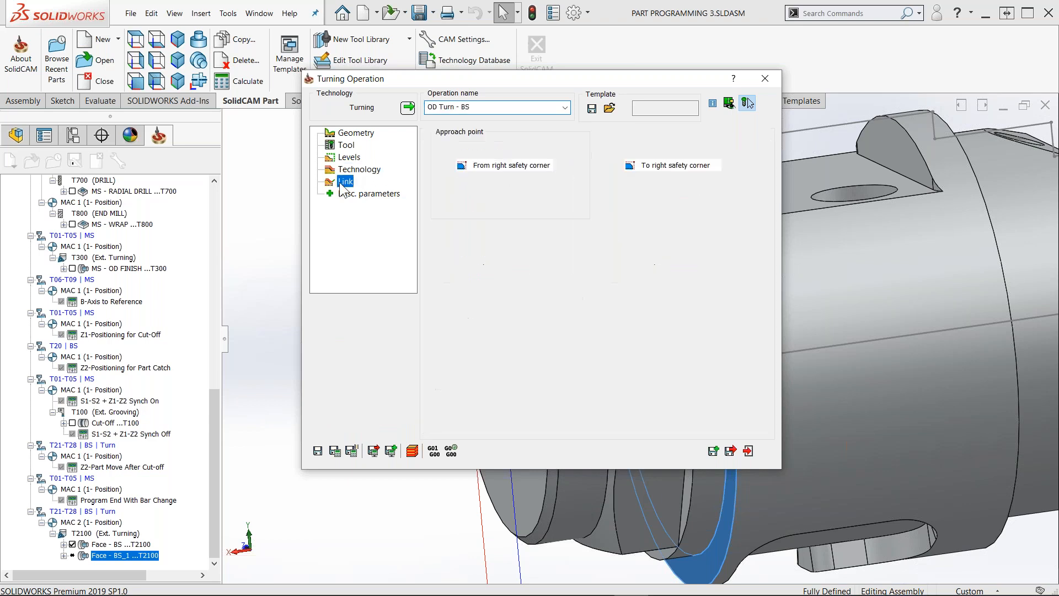
left_click(334, 451)
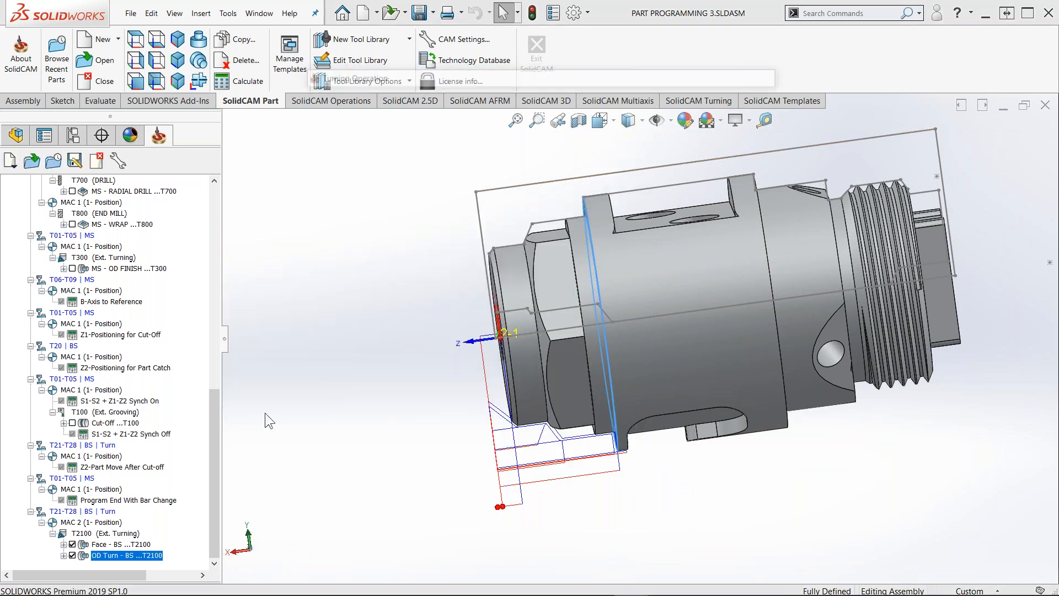
Hide the toolpaths of Face - BS and OD Turn - BS
left_click(72, 544)
left_click(73, 556)
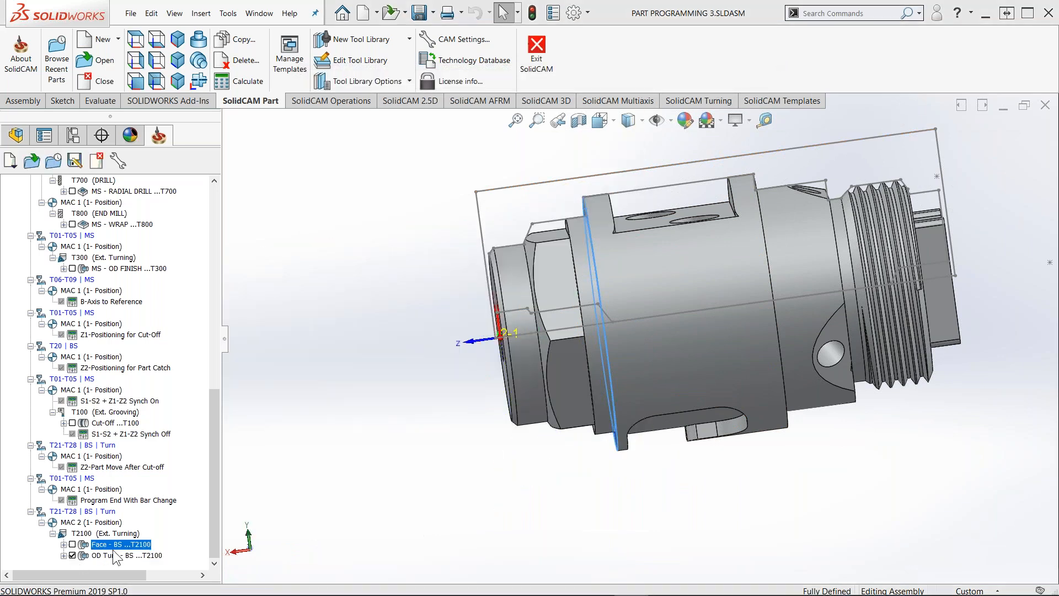
left_click(110, 556)
Examine the hexagon flats around the part's front end from several sides
middle_click_drag(524, 331, 602, 364)
left_click(610, 259)
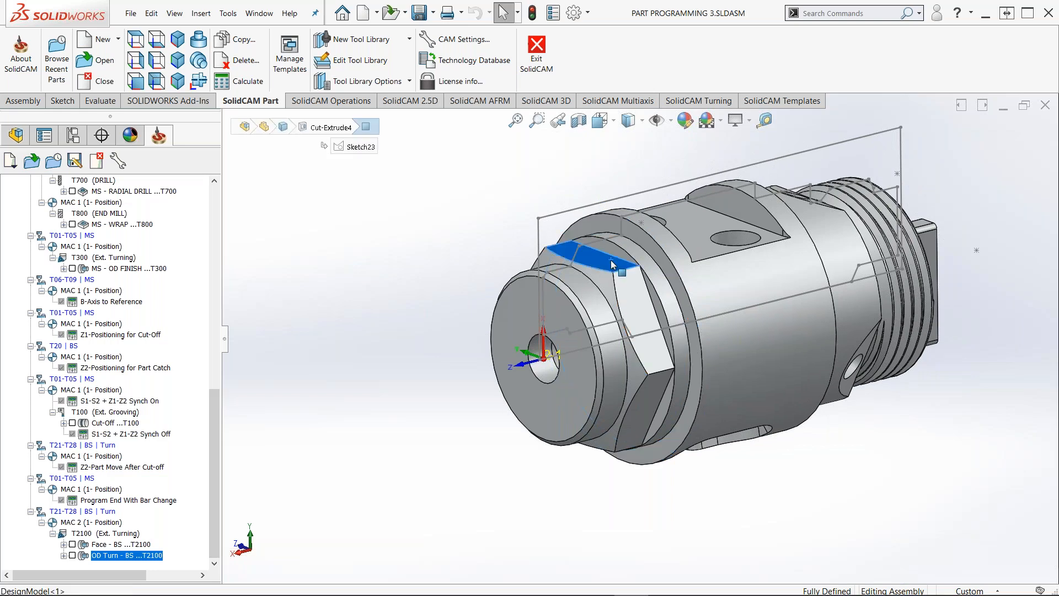
left_click(642, 314, "ctrl")
left_click(647, 403, "ctrl")
middle_click_drag(607, 470, 694, 257)
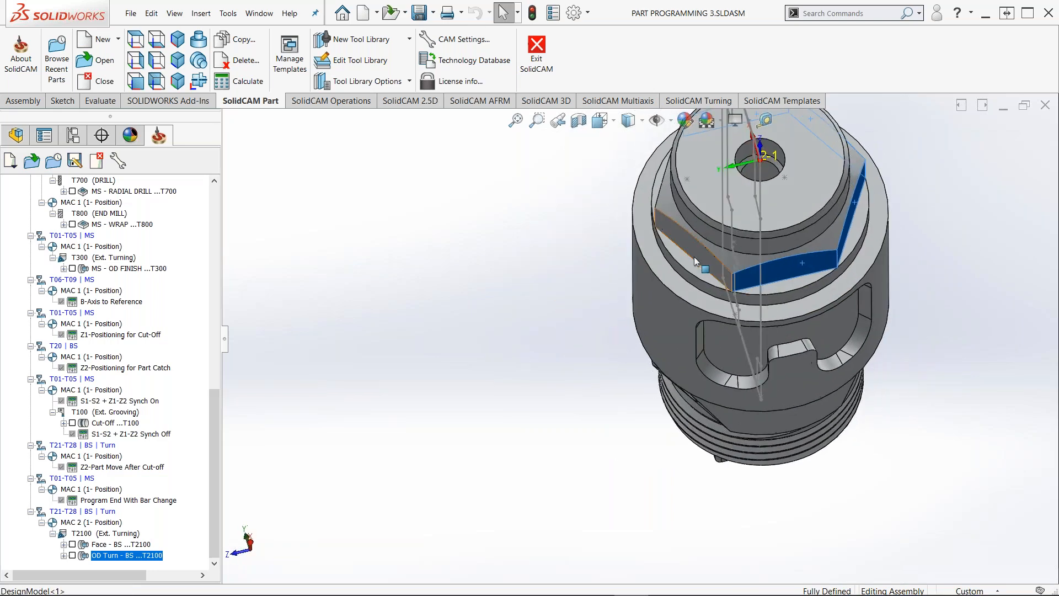
middle_click_drag(794, 265, 422, 468)
left_click(573, 215)
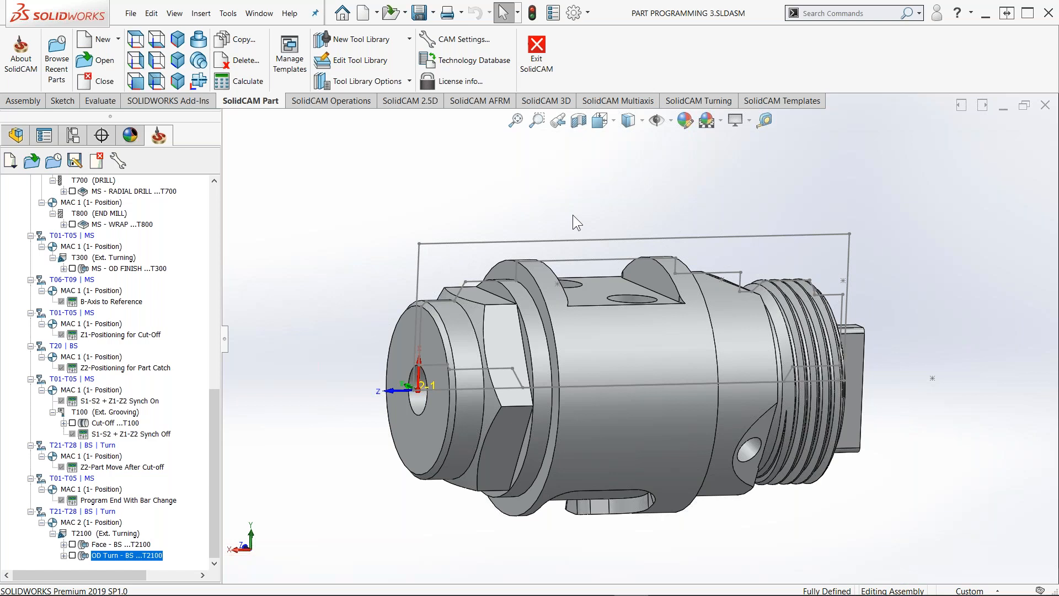
middle_click_drag(533, 370, 535, 382)
middle_click_drag(942, 337, 861, 346)
middle_click_drag(345, 358, 441, 325)
Add a Profile milling operation after OD Turn - BS and set its coordinate system to MAC 2 (1- Position)
right_click(146, 555)
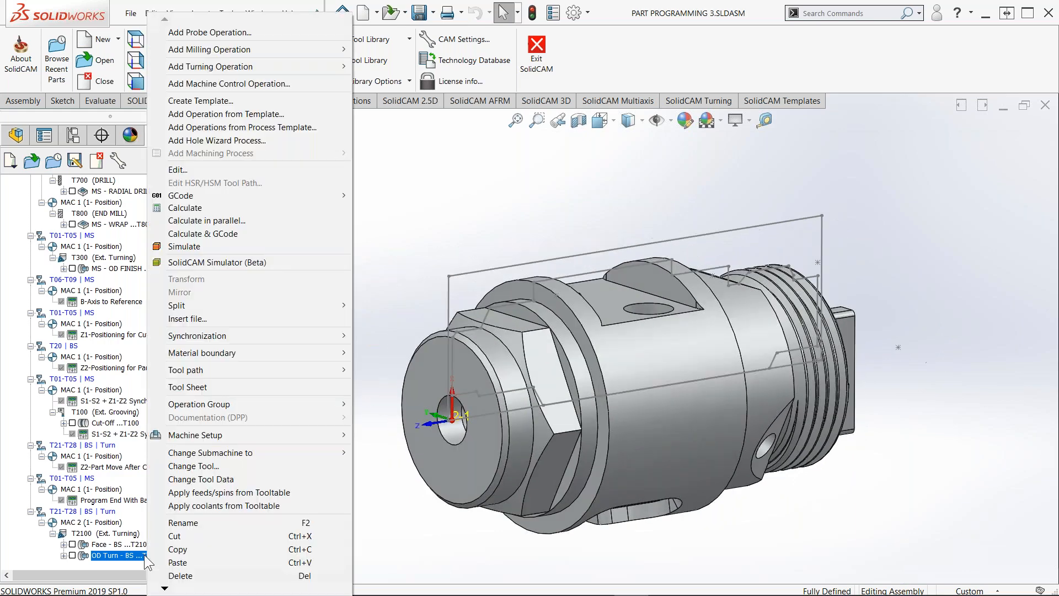
mouse_move(207, 49)
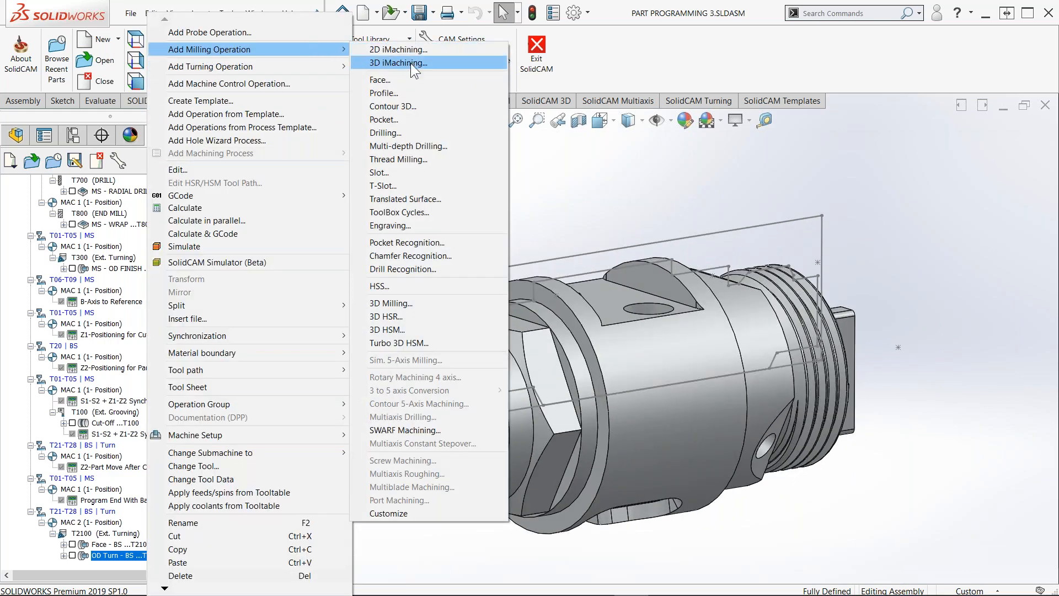
left_click(421, 94)
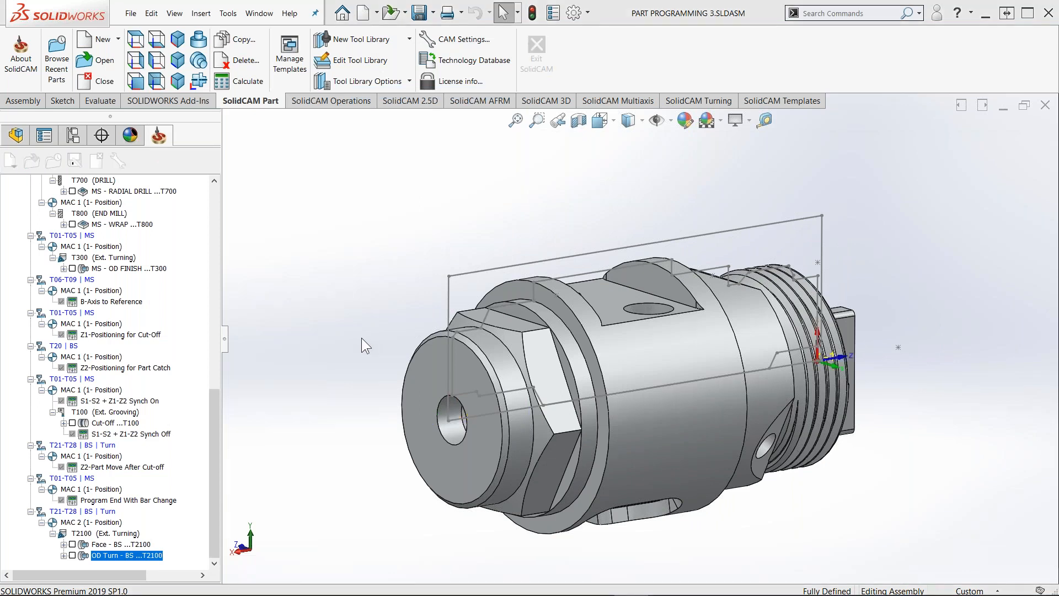
left_click(529, 149)
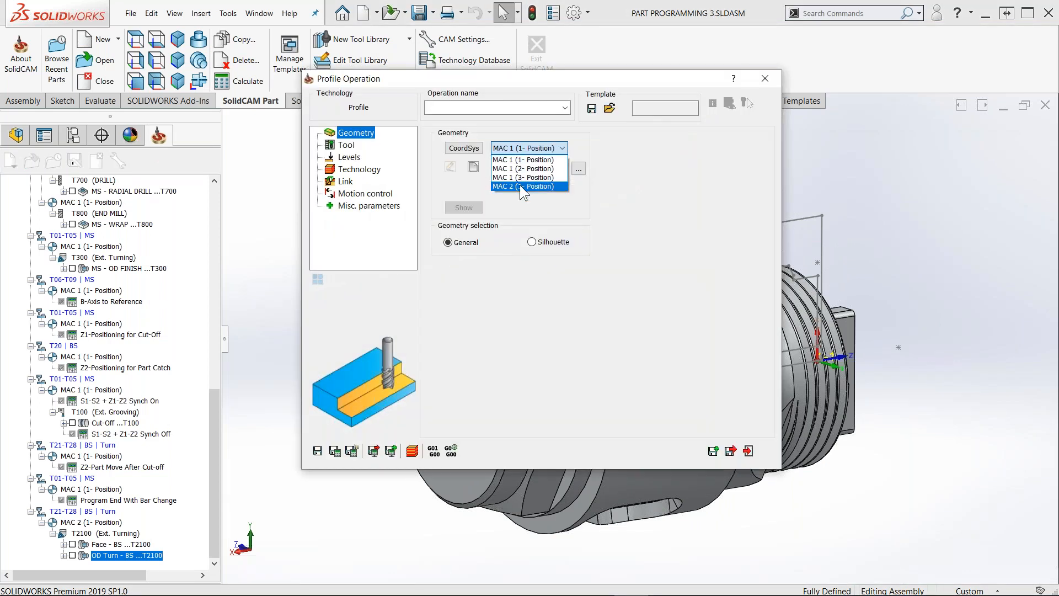
left_click(521, 187)
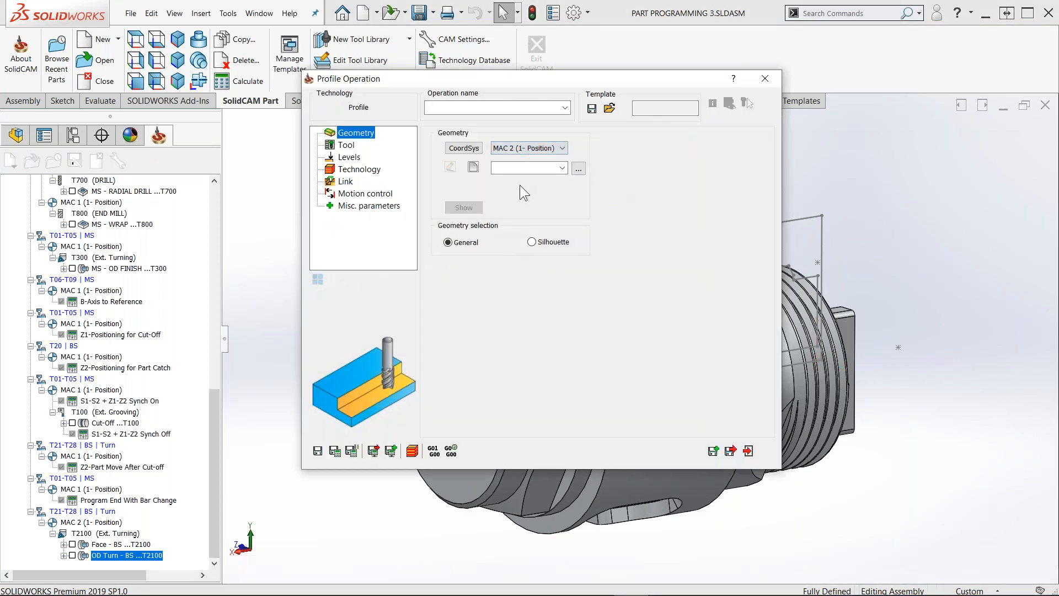
Define a new flat contour by chaining the base edges of the hexagon flats all the way around the part
left_click(474, 168)
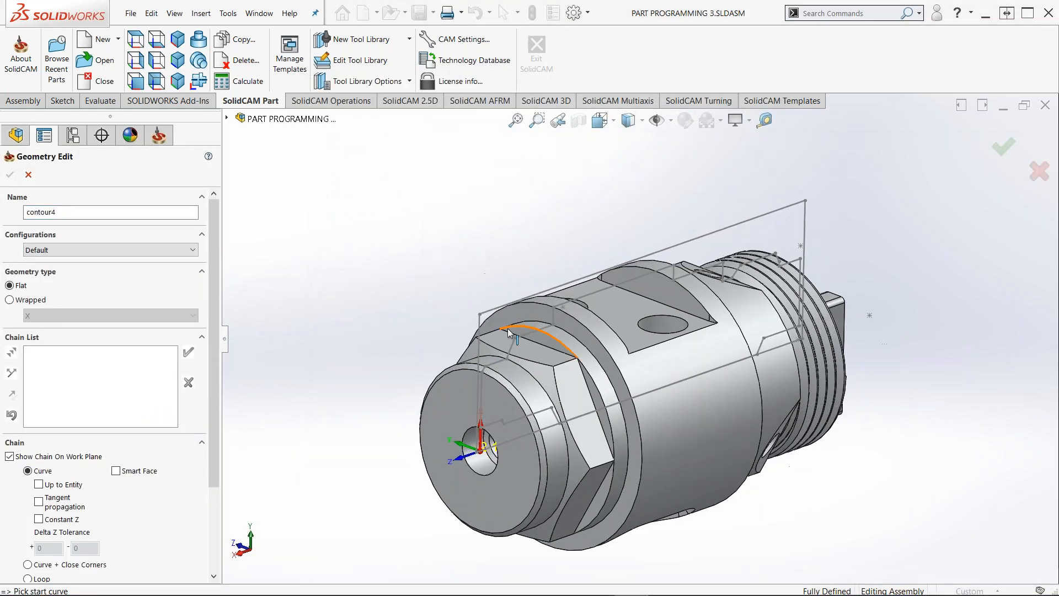
left_click(506, 333)
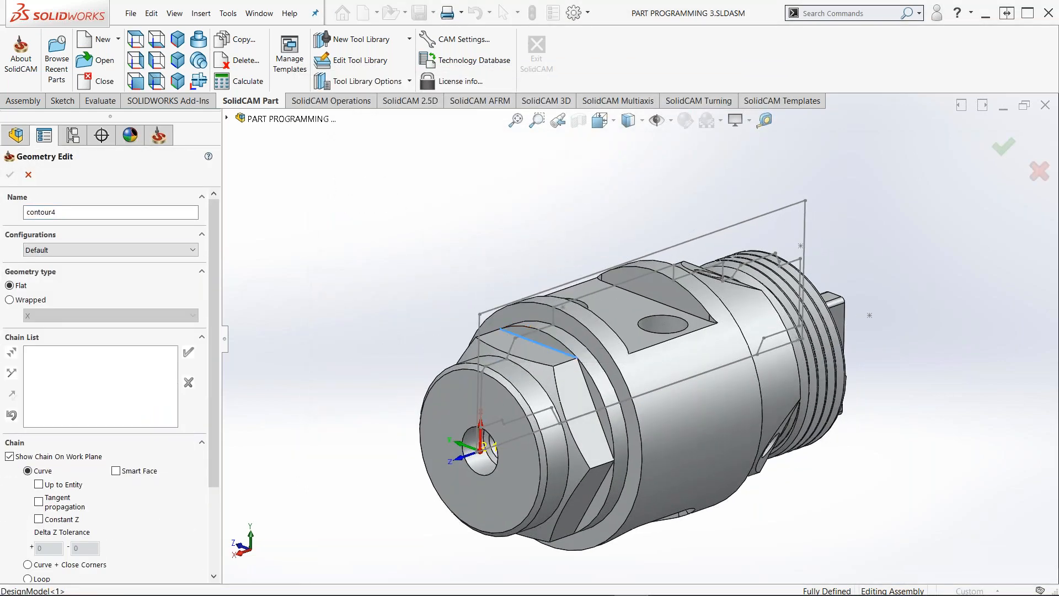
left_click(579, 371)
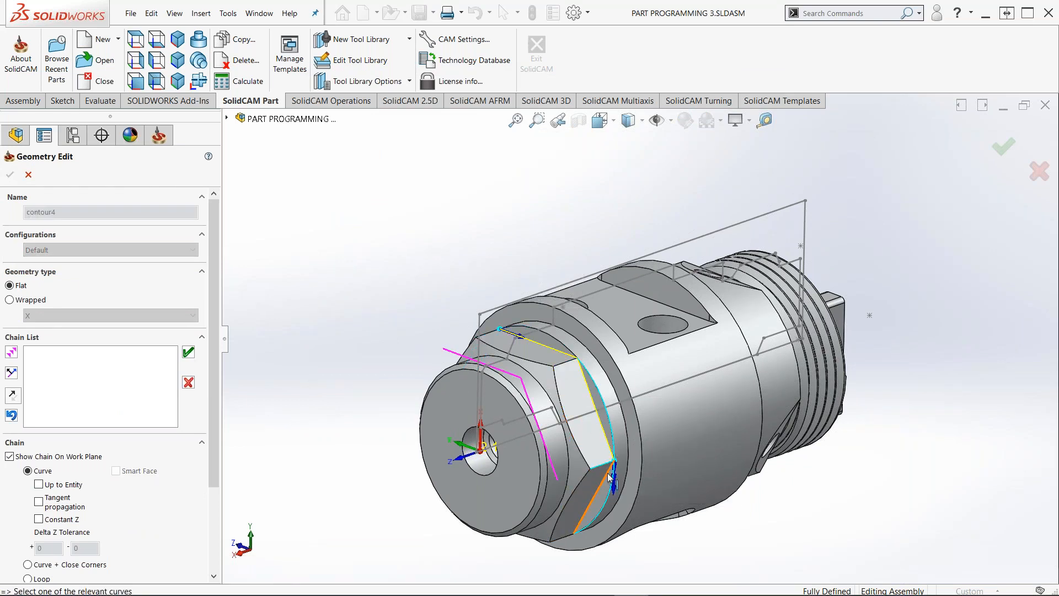
left_click(594, 495)
middle_click_drag(594, 495, 671, 412)
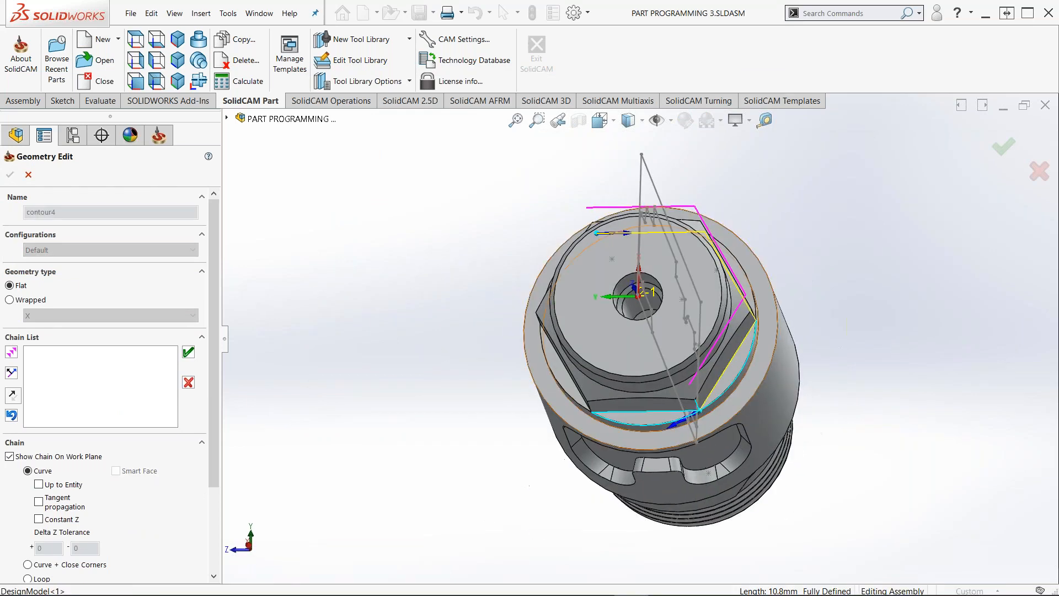
left_click(670, 411)
middle_click_drag(601, 387, 667, 309)
left_click(662, 368)
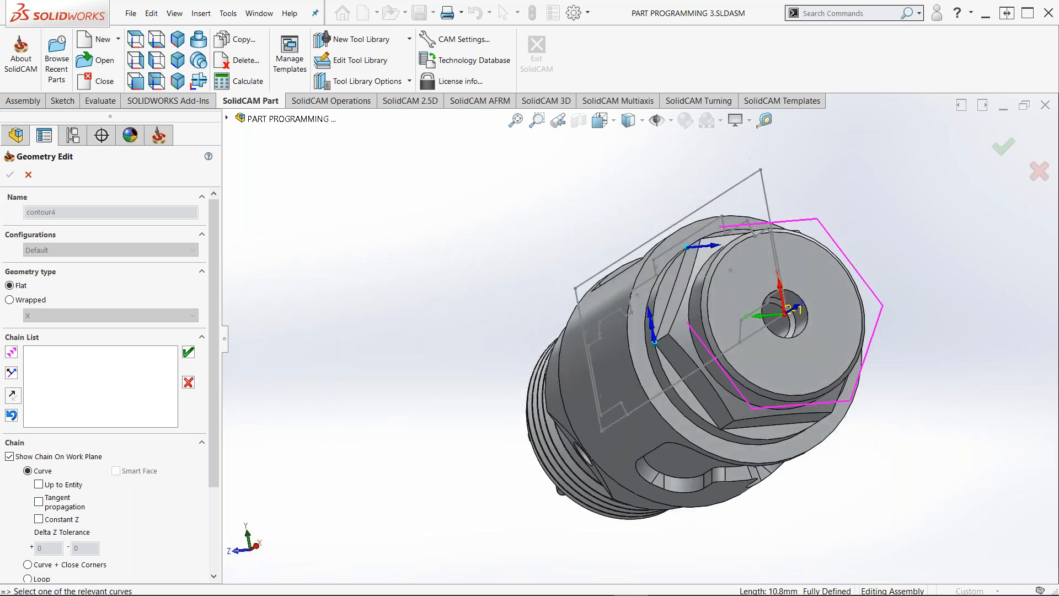
left_click(668, 309)
middle_click_drag(783, 290, 611, 464)
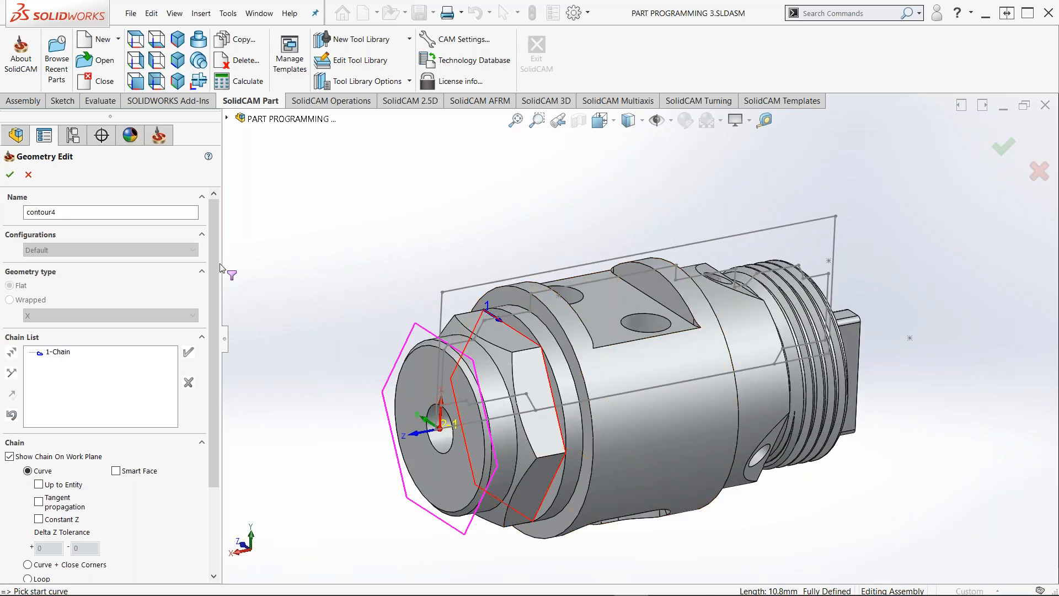
Accept the hexagon contour and name the profile operation XZC Milling - BS
left_click(11, 175)
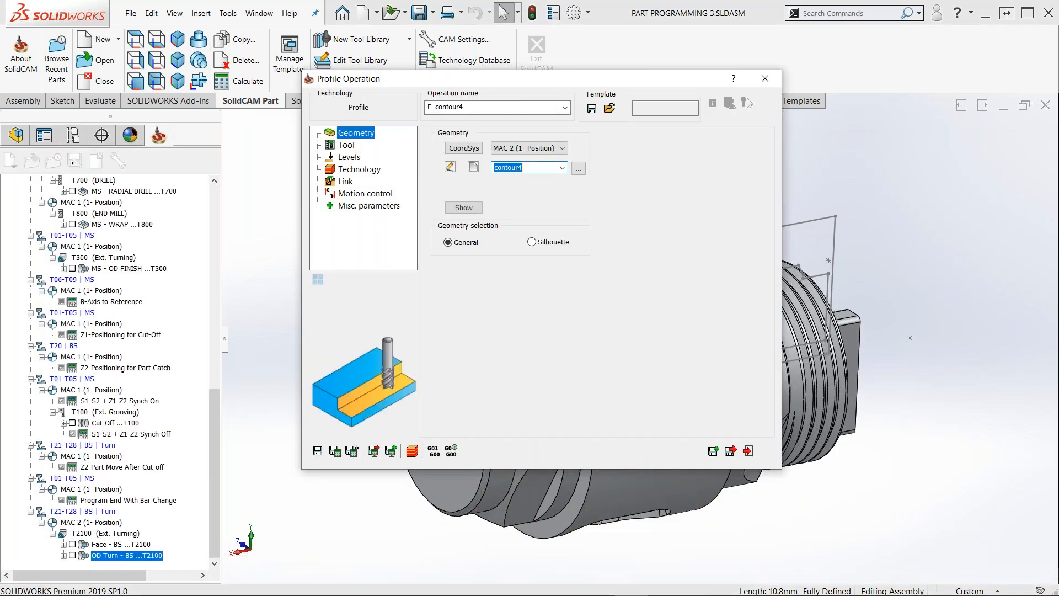
left_click_drag(480, 112, 380, 115)
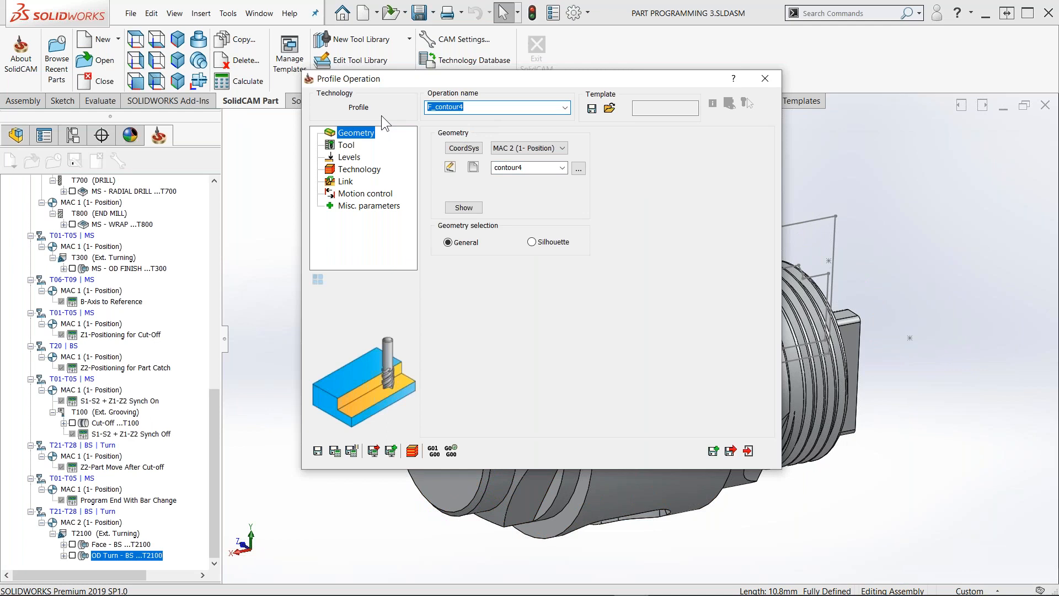
type("XZC Milling - BS")
Check the back-side milling tools in the mounting preview and assign the 6 mm end mill number 2400 to the operation
left_click(347, 145)
left_click(504, 342)
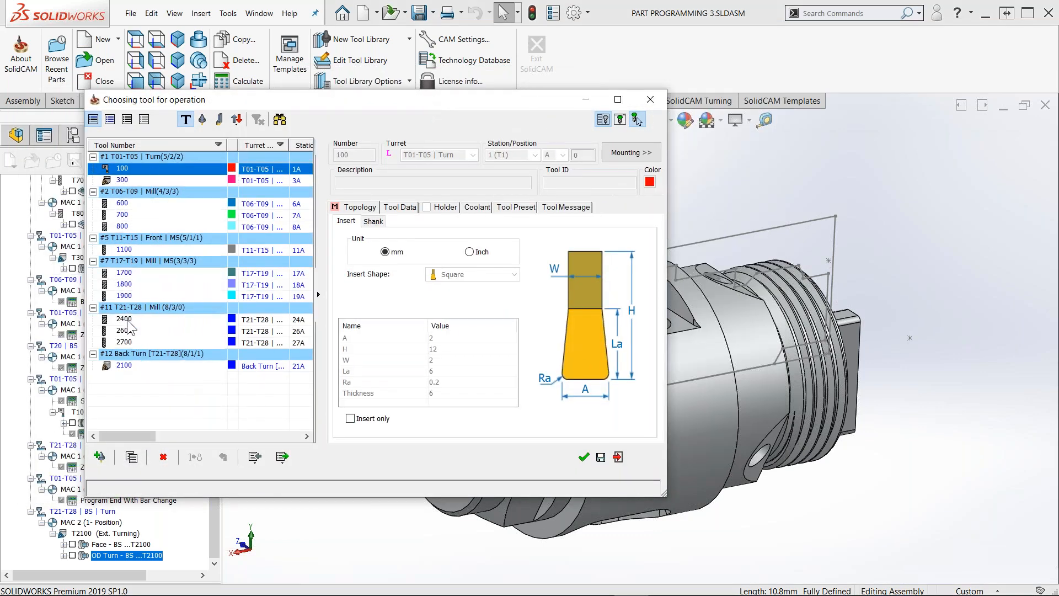
left_click(625, 156)
scroll(965, 342, "up", 4)
middle_click_drag(971, 340, 904, 349)
scroll(893, 333, "up", 10)
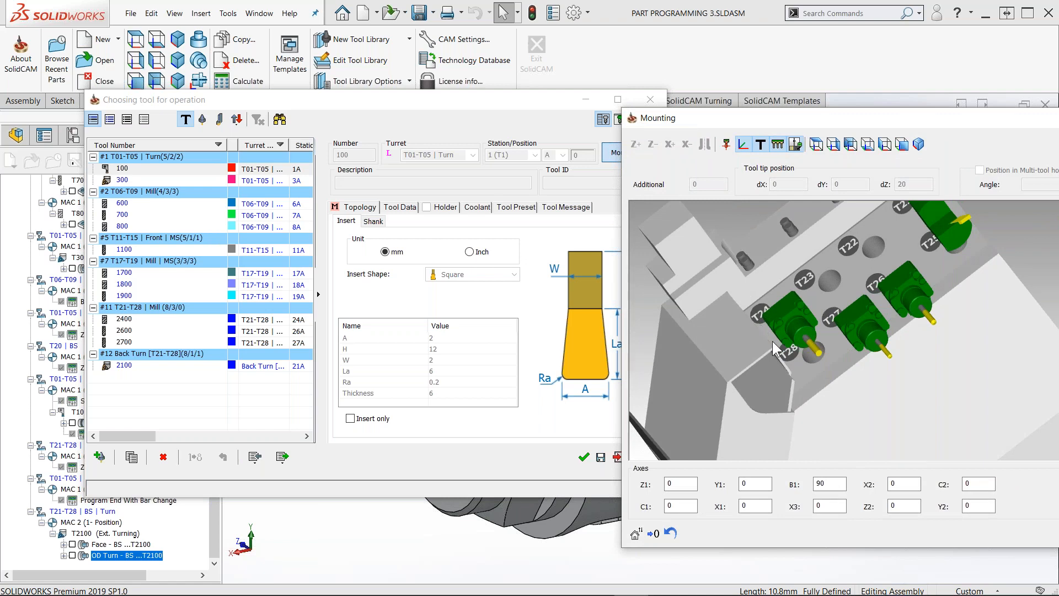
double_click(138, 330)
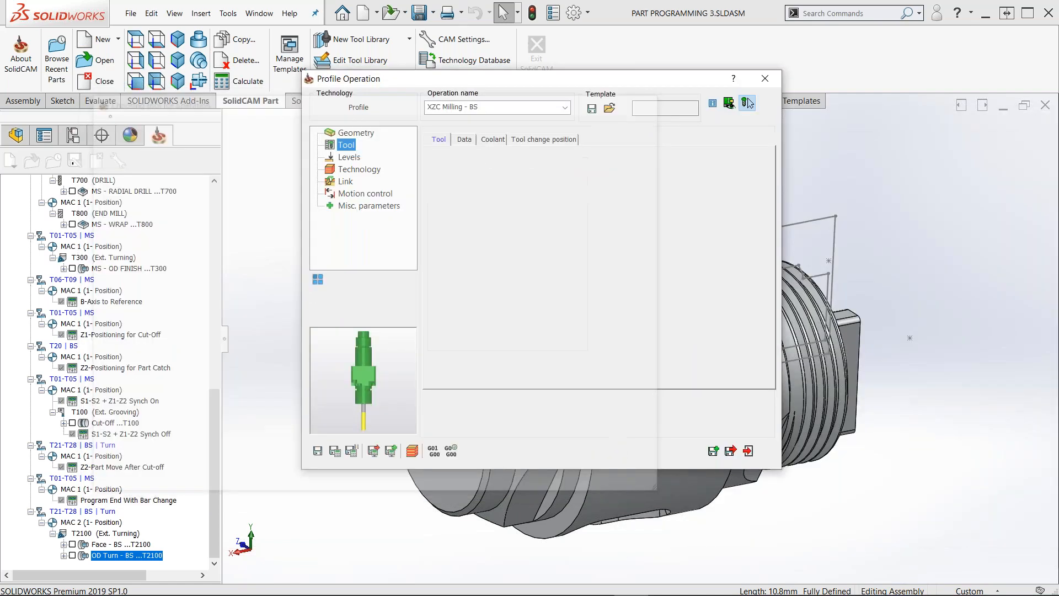
Pick the part's end face as the upper level at 0 and the hexagon's base shoulder face as the profile depth of 8
left_click_drag(509, 82, 291, 99)
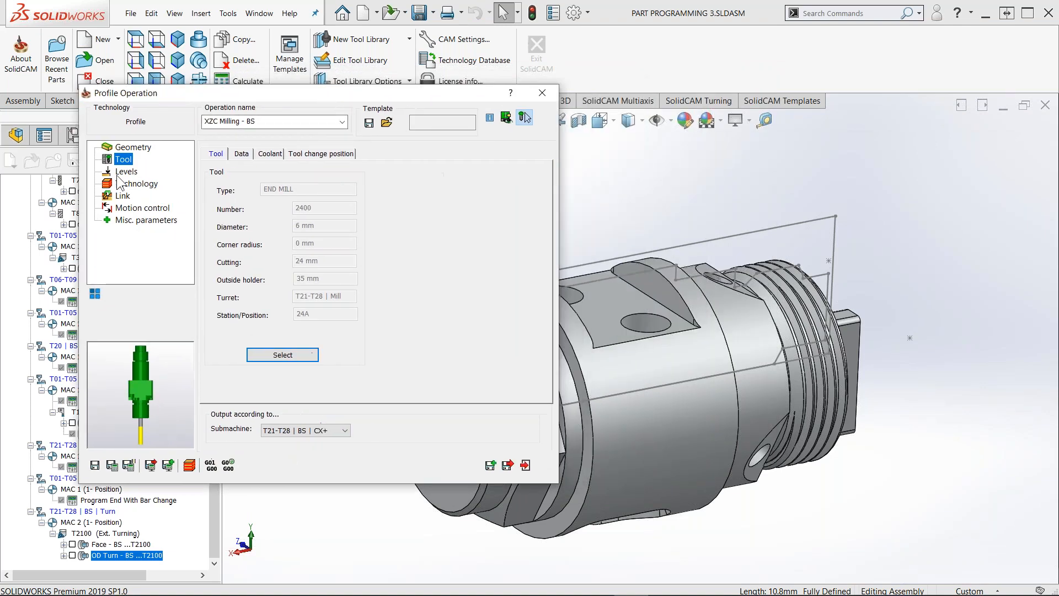
left_click(127, 171)
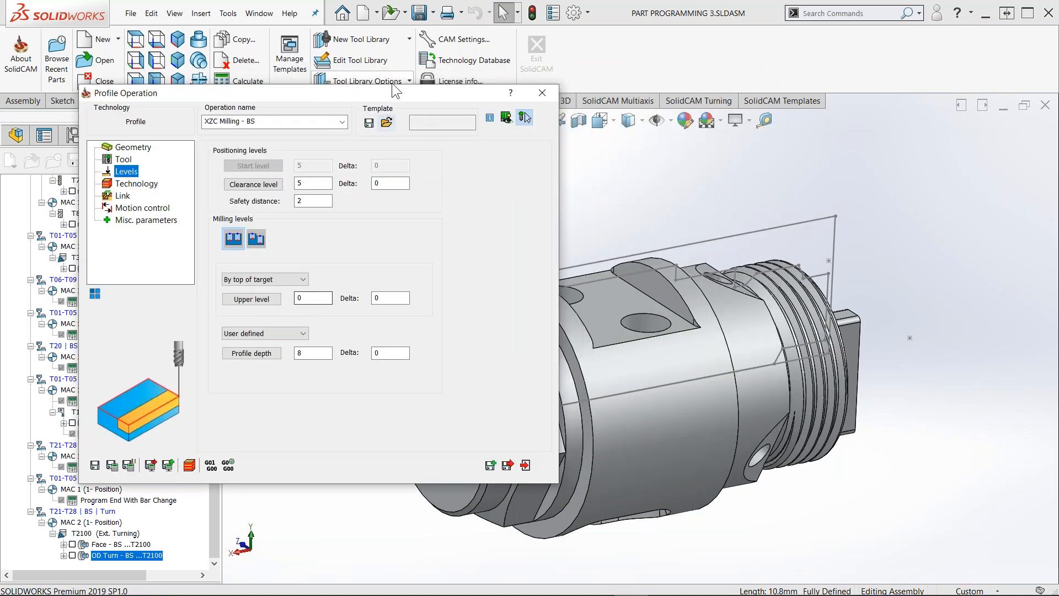
left_click_drag(385, 96, 306, 40)
left_click(230, 244)
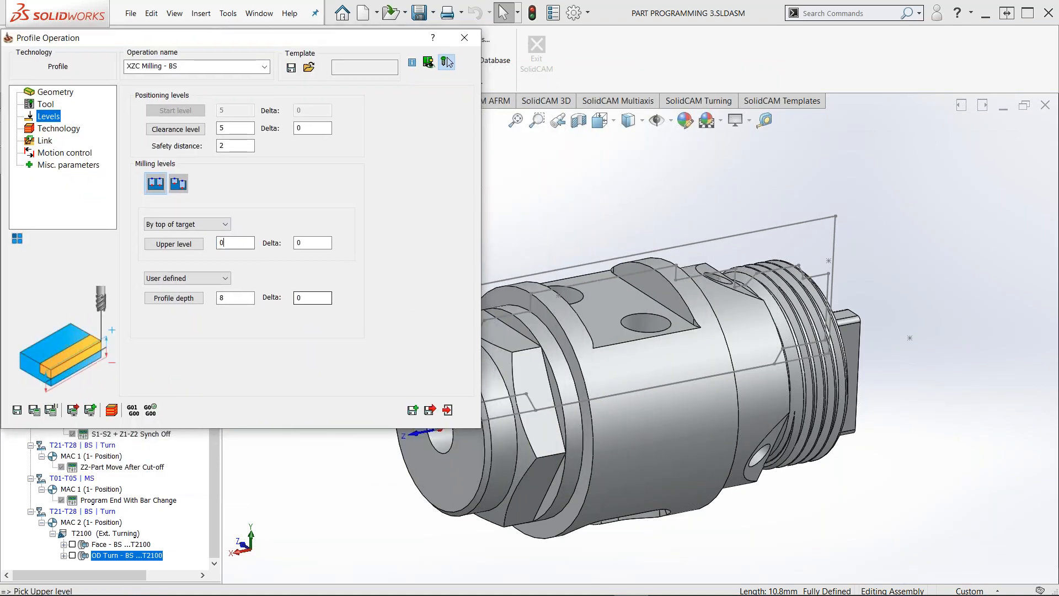
left_click(463, 469)
left_click(235, 300)
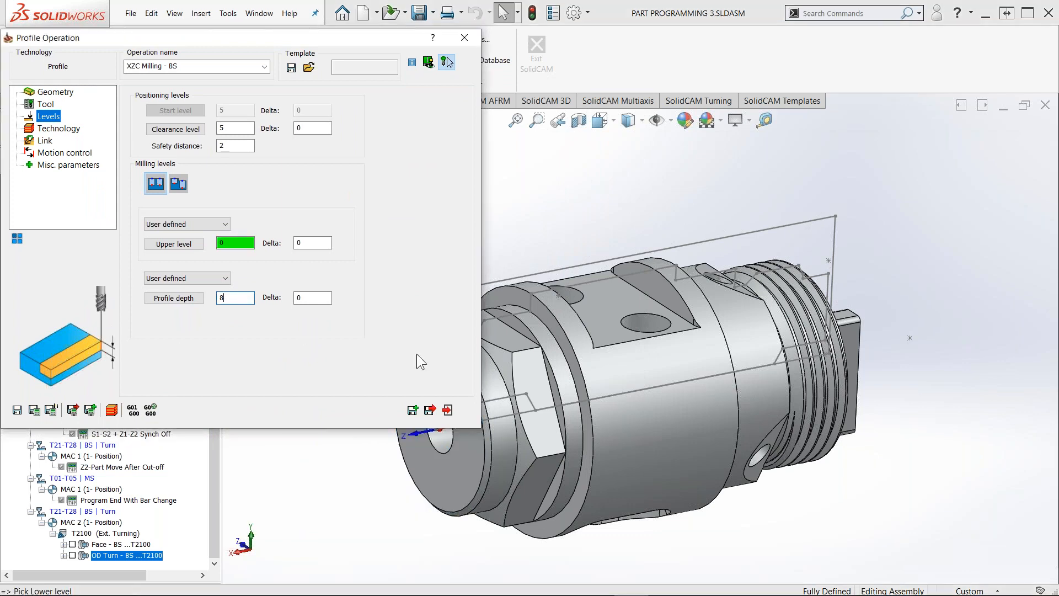
left_click(522, 339)
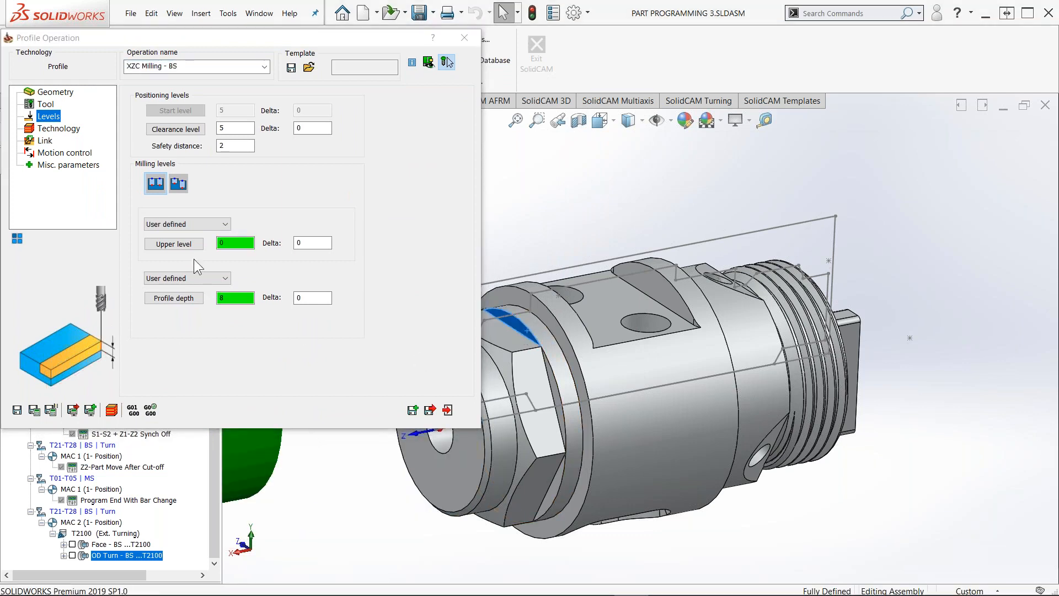
Enable compensation on finish passes, and set the arc lead-in to Distance with a 60 arc angle, using the same settings for lead-out
left_click(42, 129)
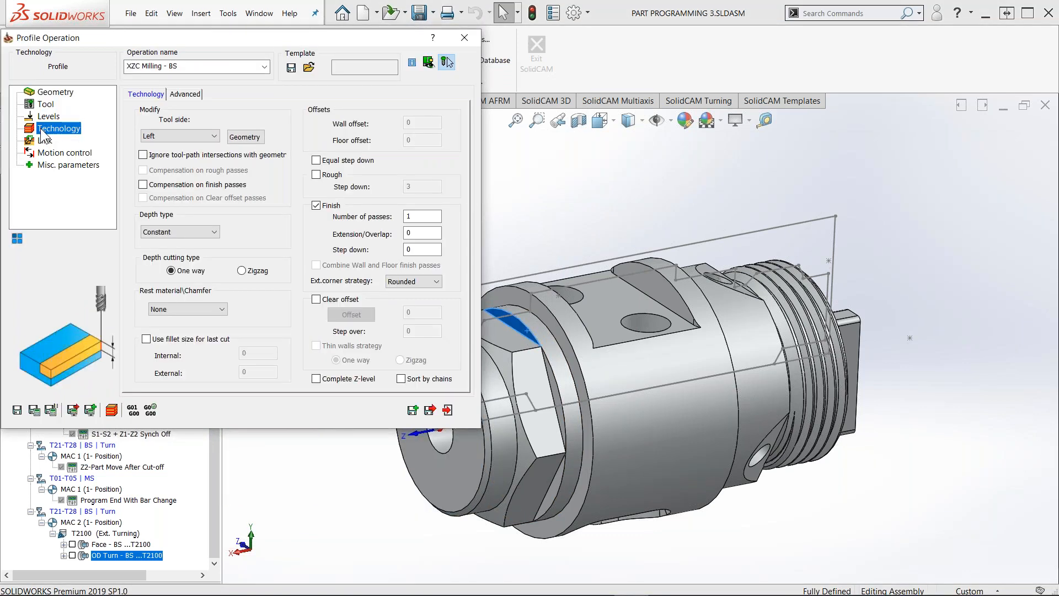
left_click(143, 185)
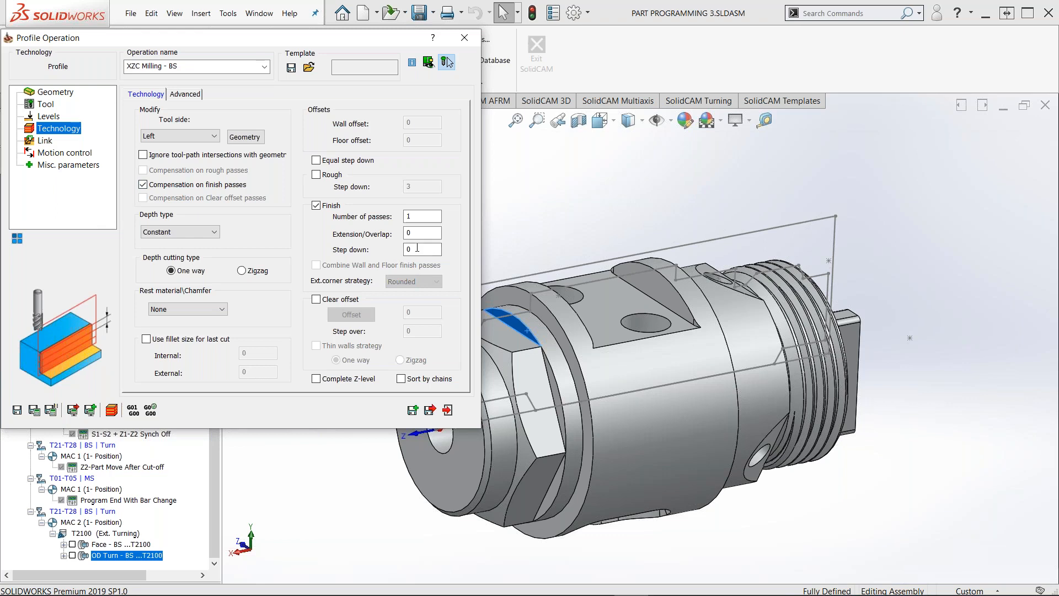
left_click(45, 141)
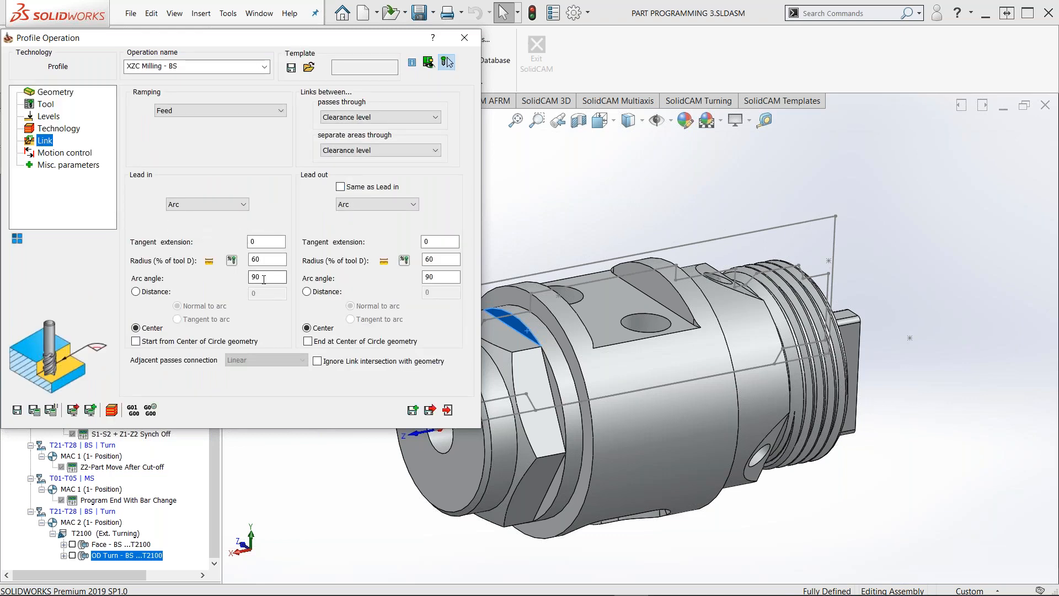
left_click(166, 292)
left_click_drag(270, 277, 212, 269)
type("60")
left_click(341, 187)
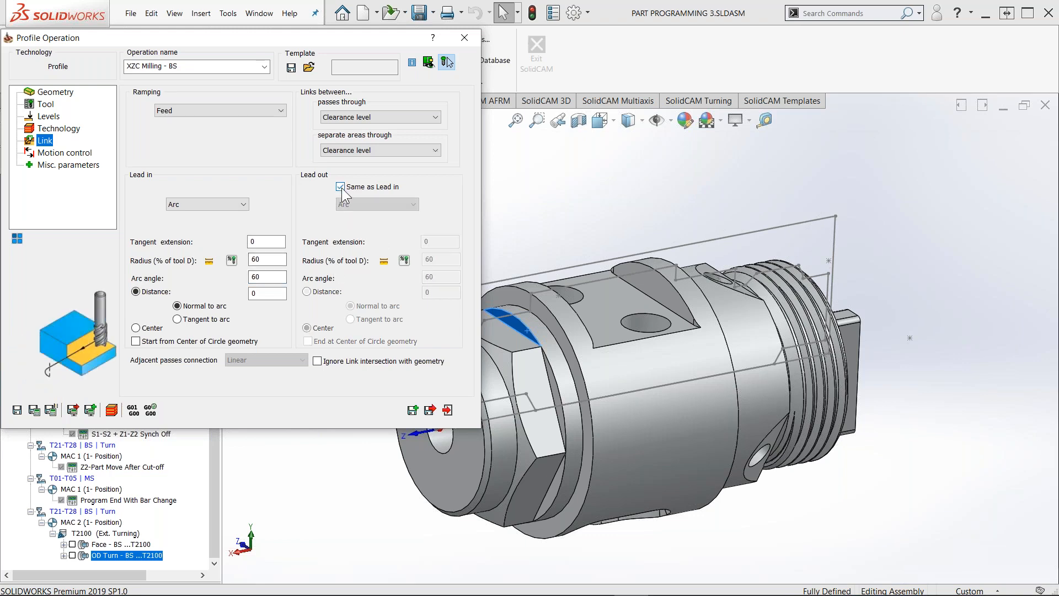
Save and calculate the hexagon toolpath, and enable 4th Axis motion in Face mode with Polar coordinates on the XC plane
left_click(51, 155)
left_click(35, 409)
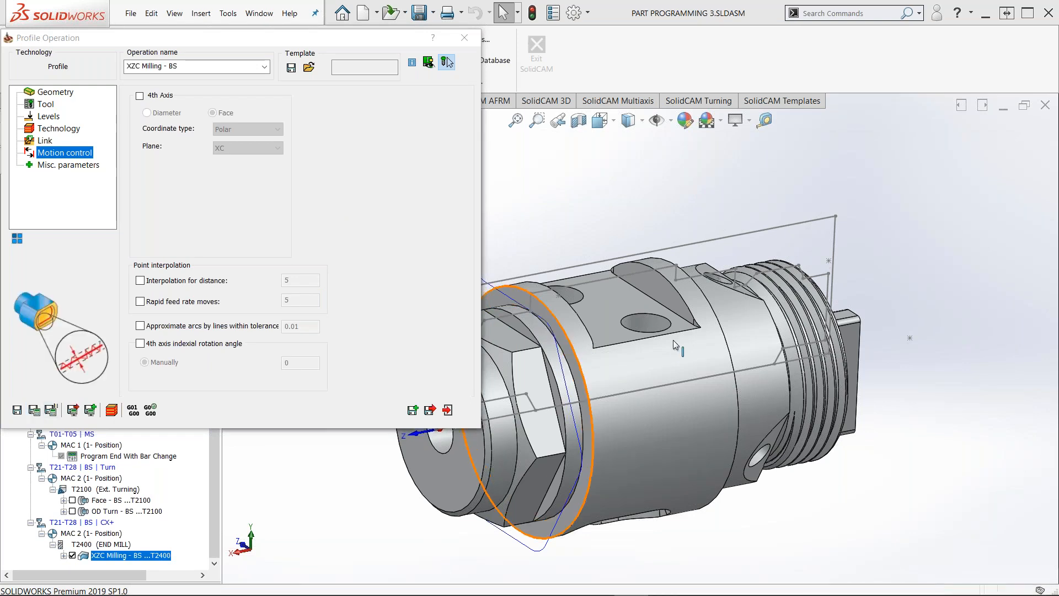
middle_click_drag(673, 345, 785, 346, "ctrl")
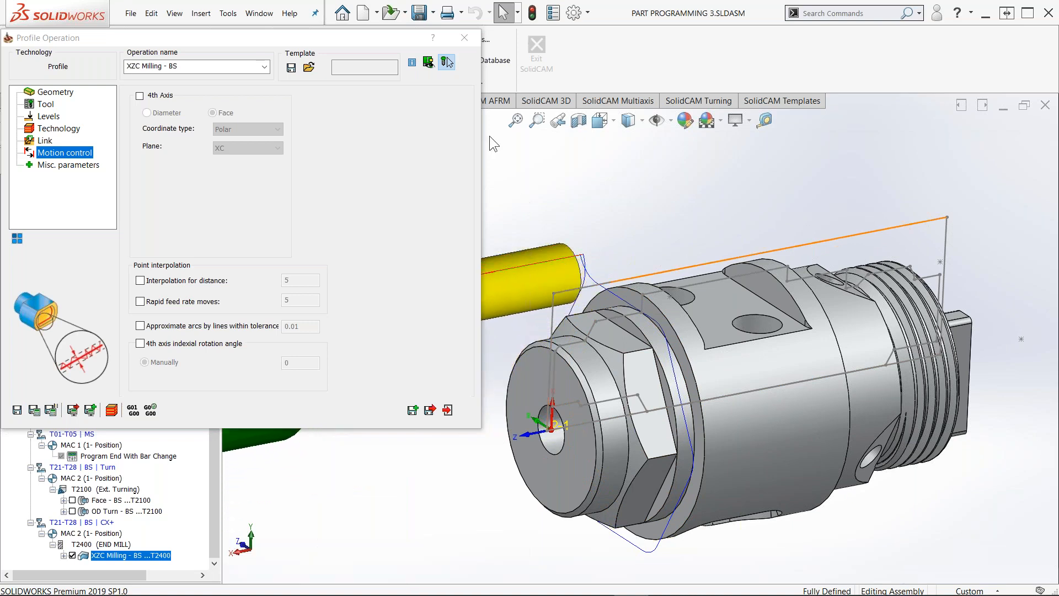
left_click(139, 96)
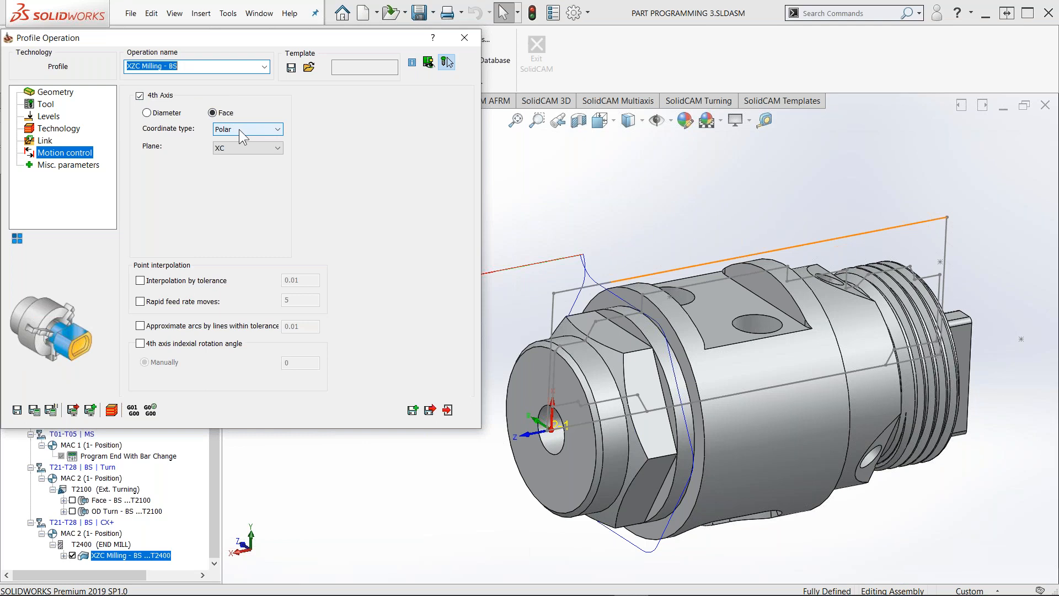
Examine in the machine preview how the T24 end mill approaches the part in the back spindle
left_click(429, 64)
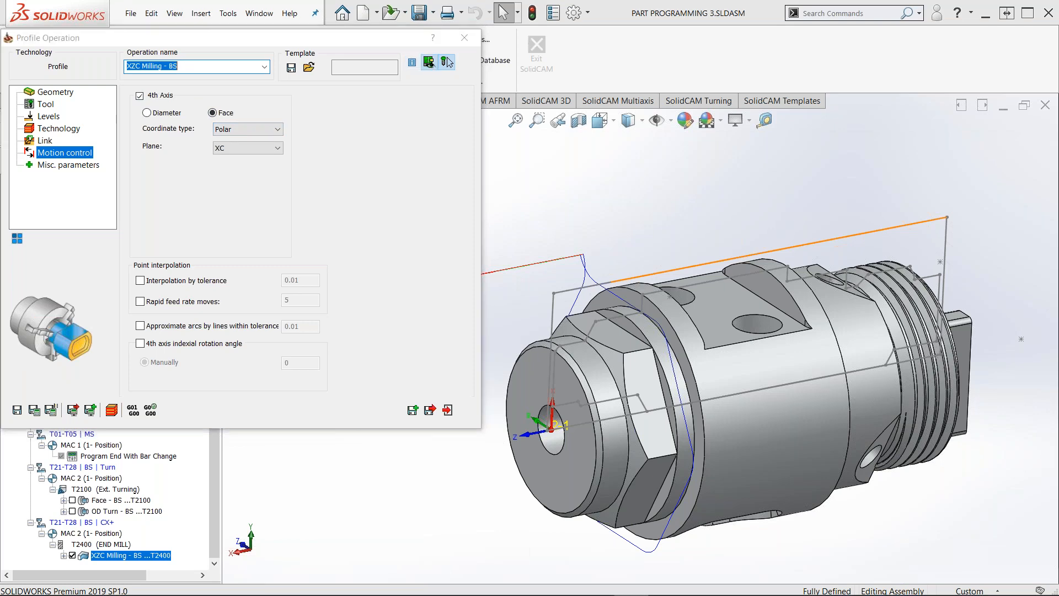
scroll(886, 283, "up", 5)
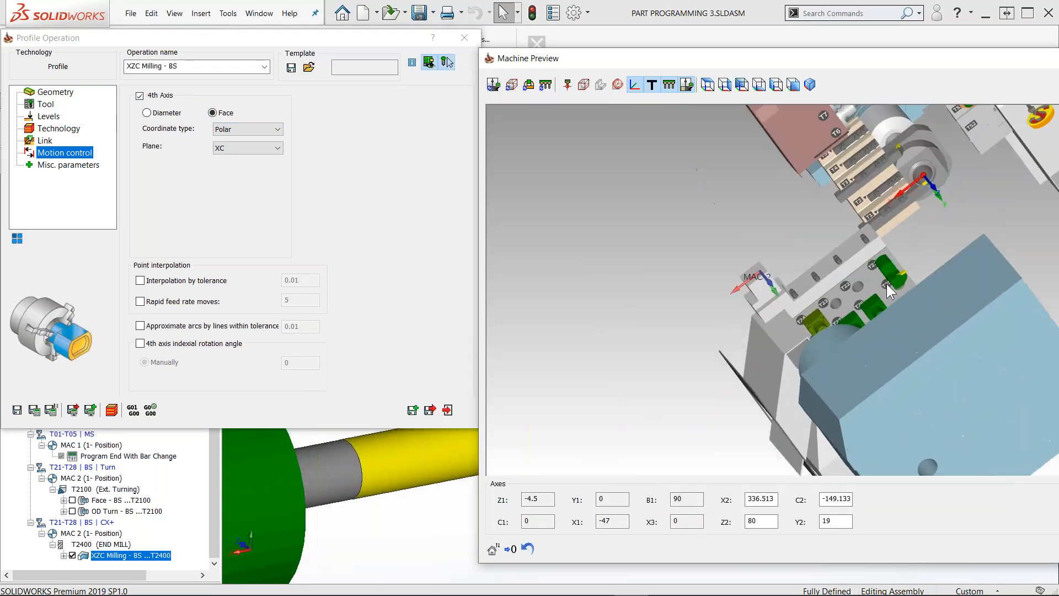
scroll(877, 442, "up", 3)
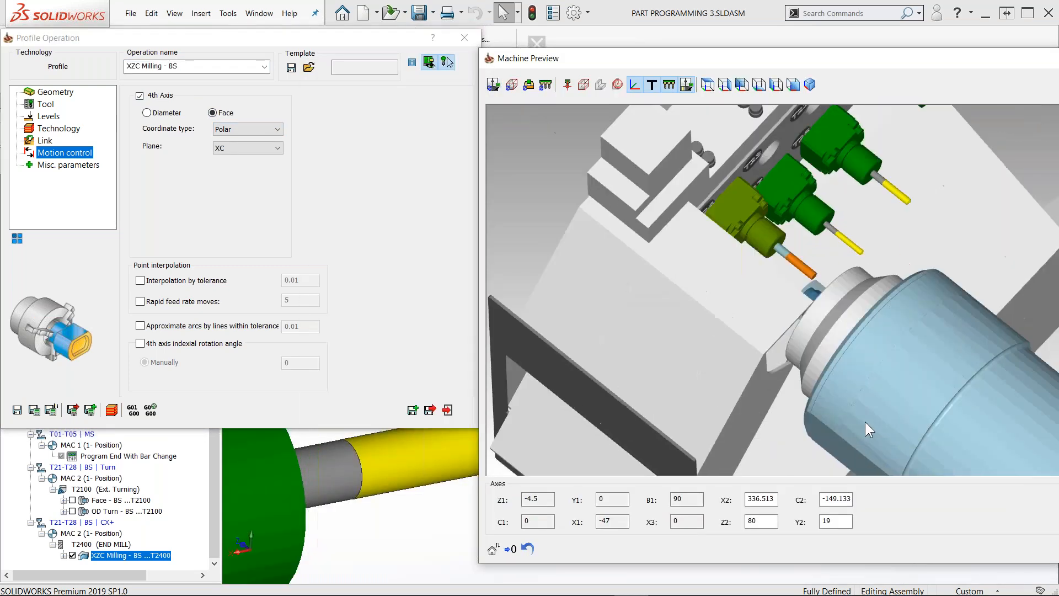
middle_click_drag(830, 349, 820, 313)
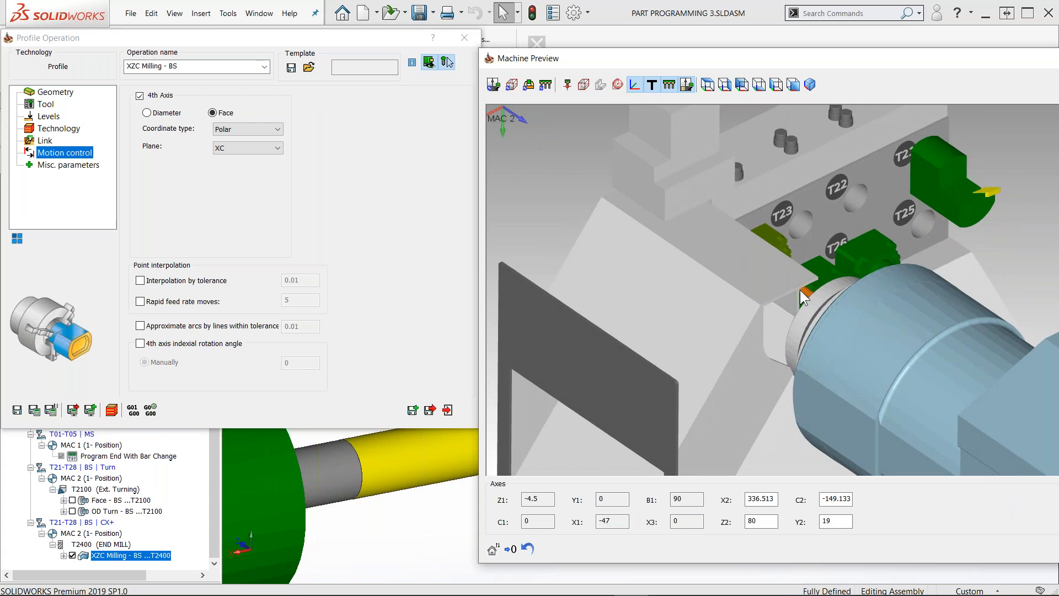
middle_click_drag(796, 290, 809, 190)
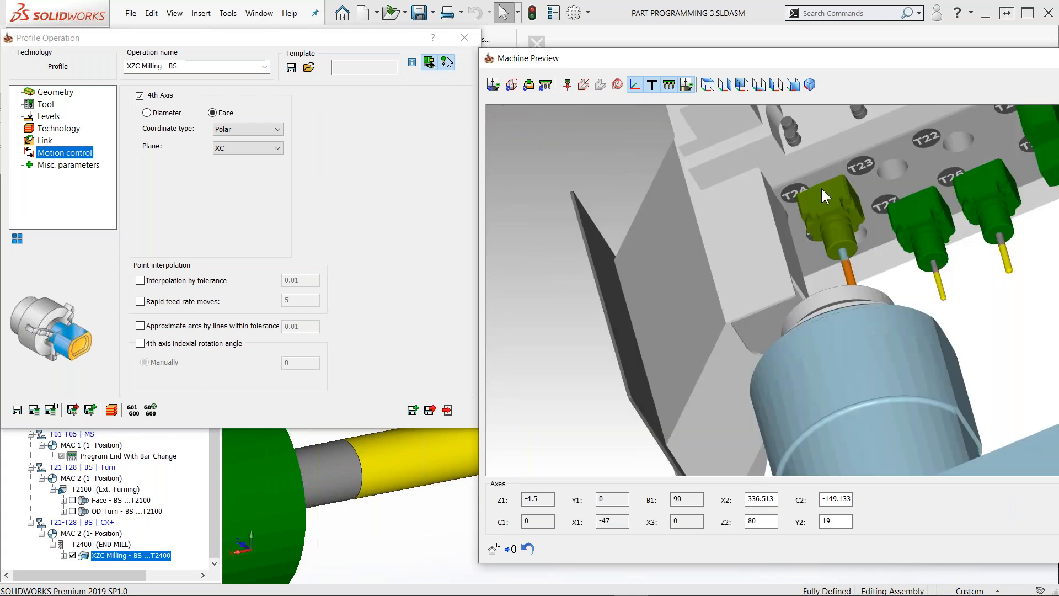
middle_click_drag(848, 291, 874, 269)
scroll(965, 194, "up", 3)
middle_click_drag(901, 324, 826, 266)
middle_click_drag(810, 325, 804, 385)
middle_click_drag(853, 324, 812, 313)
Save and calculate XZC Milling - BS, and duplicate it as an operation named XZC negative Milling - BS
left_click(36, 410)
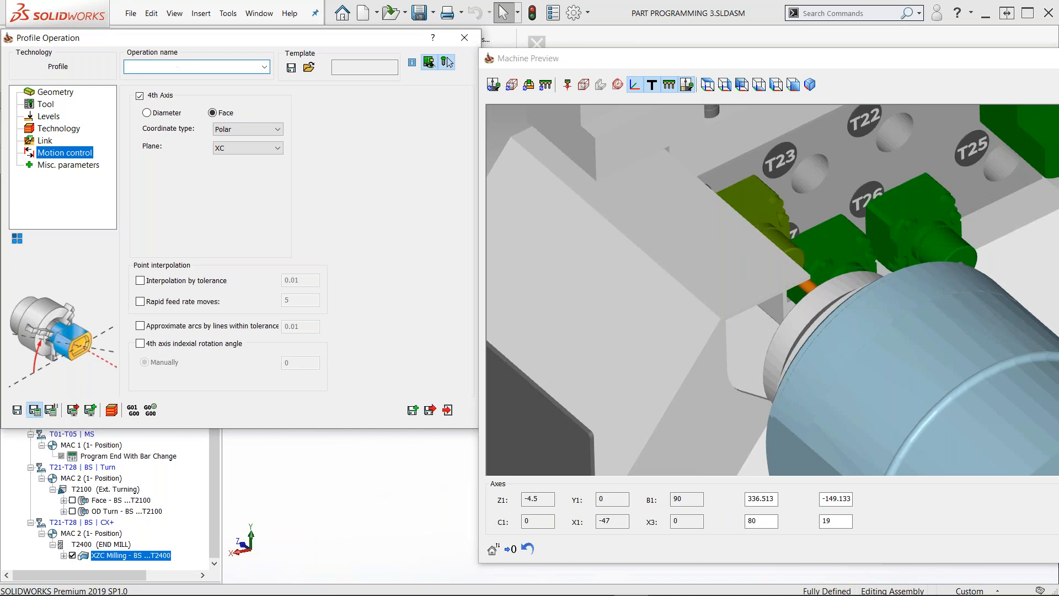
left_click(820, 353)
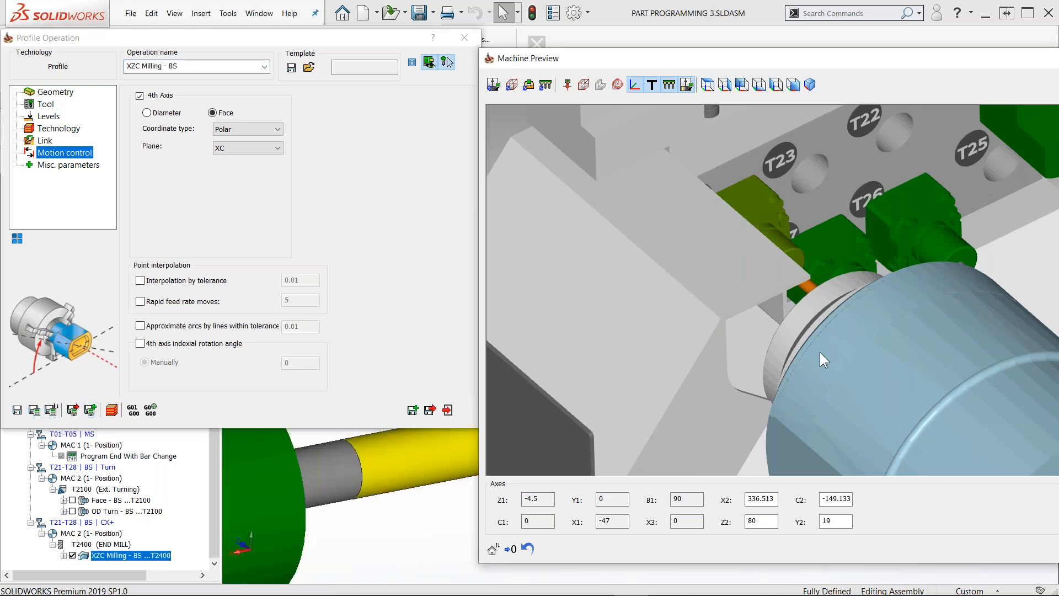
middle_click_drag(821, 352, 824, 349)
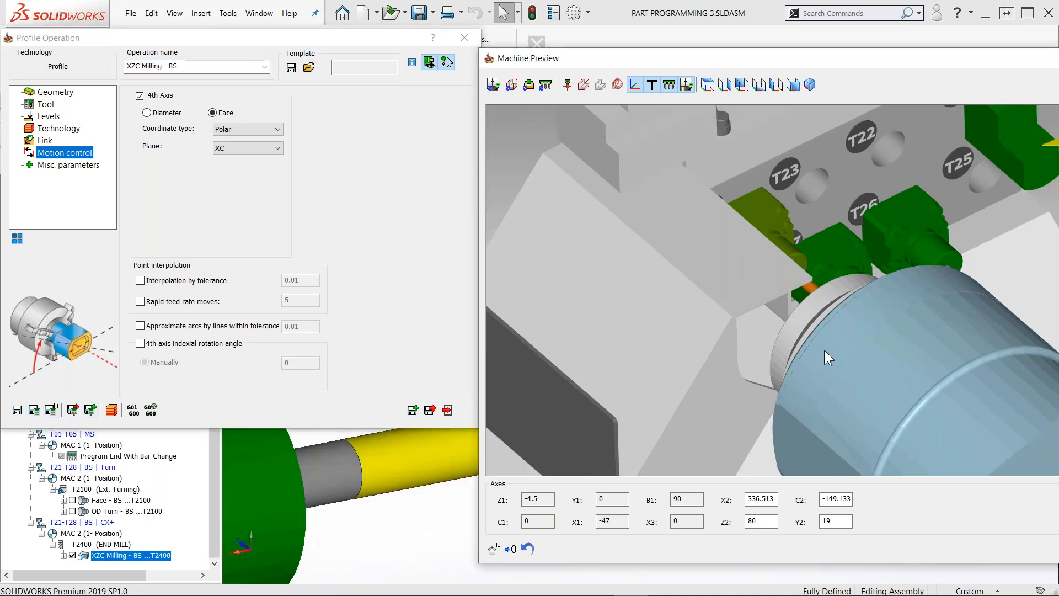
left_click(413, 410)
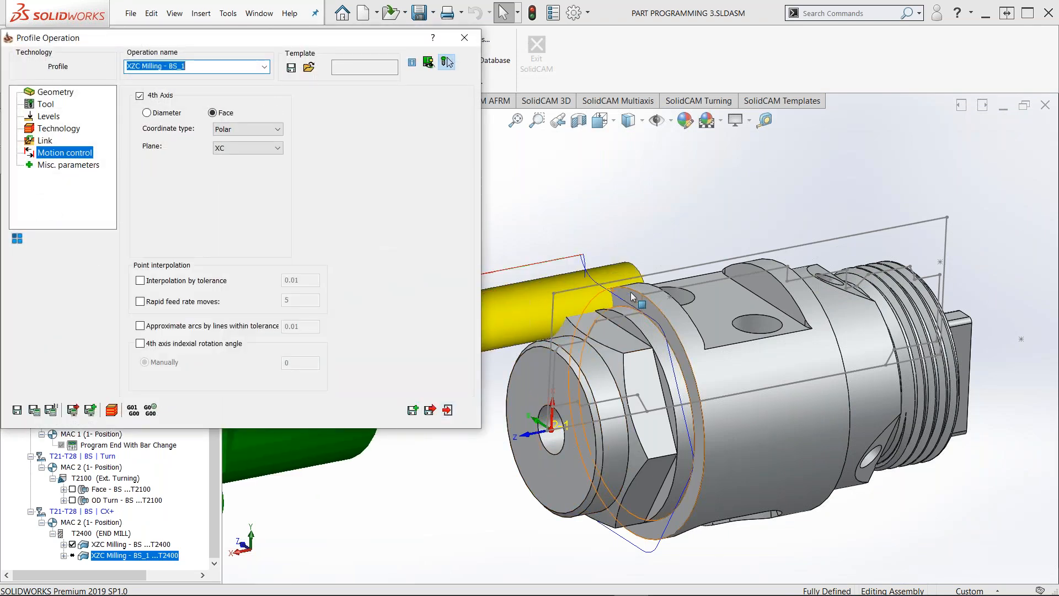
left_click(203, 68)
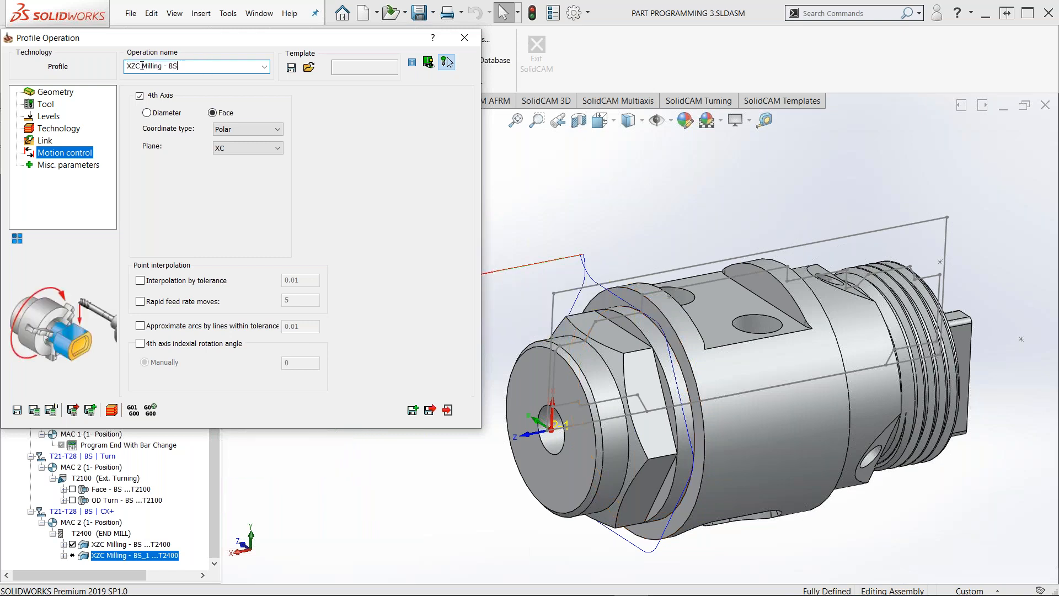
type("negative")
With the machine preview open, switch the copied operation's submachine to T21-T28 | BS | CX- and recalculate it
left_click(48, 104)
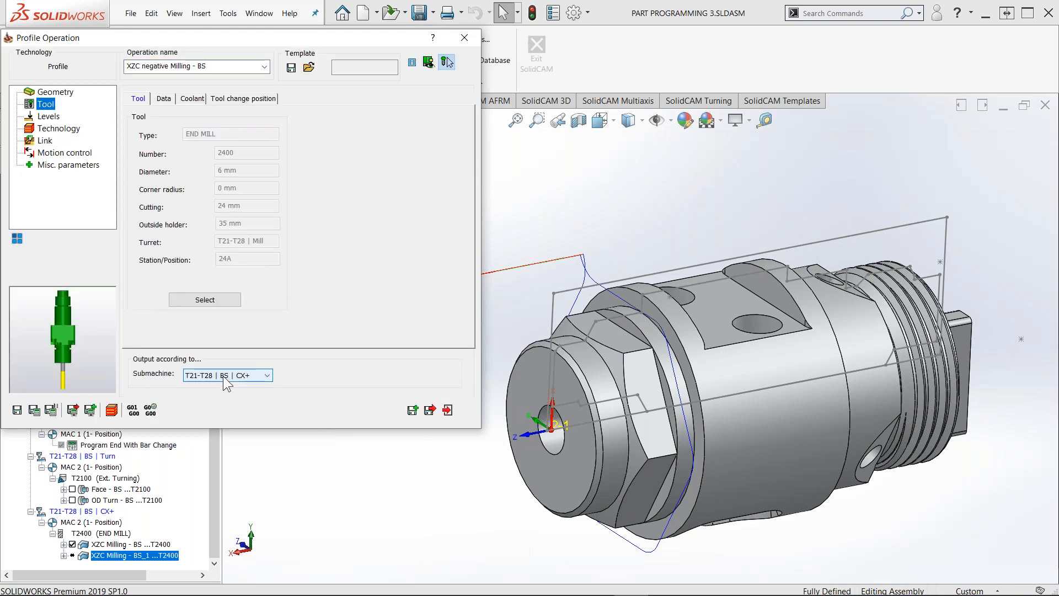
left_click(428, 62)
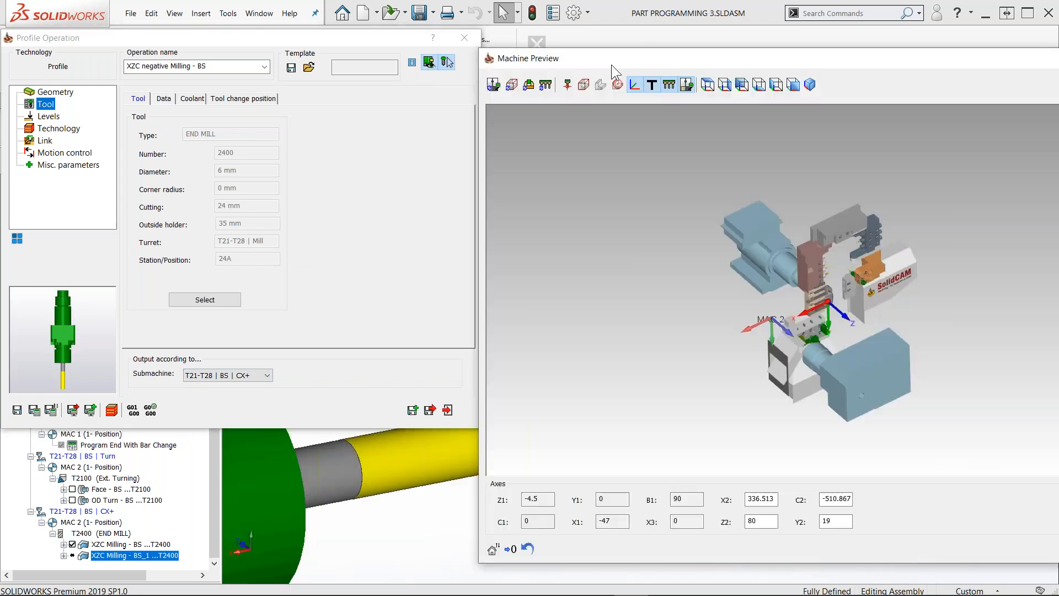
left_click(565, 85)
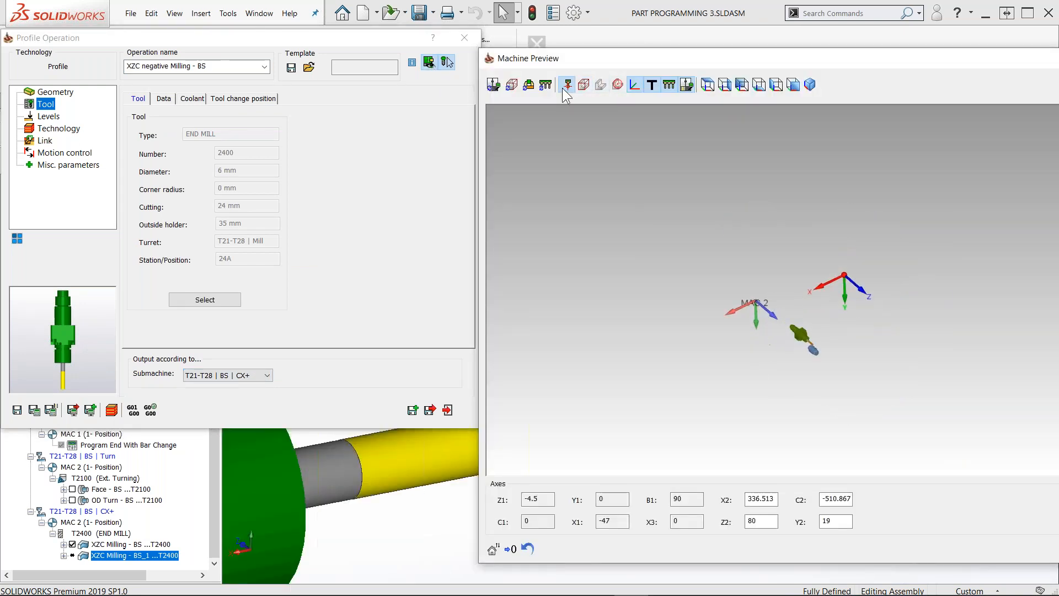
middle_click_drag(880, 312, 717, 296, "ctrl")
scroll(770, 307, "up", 2)
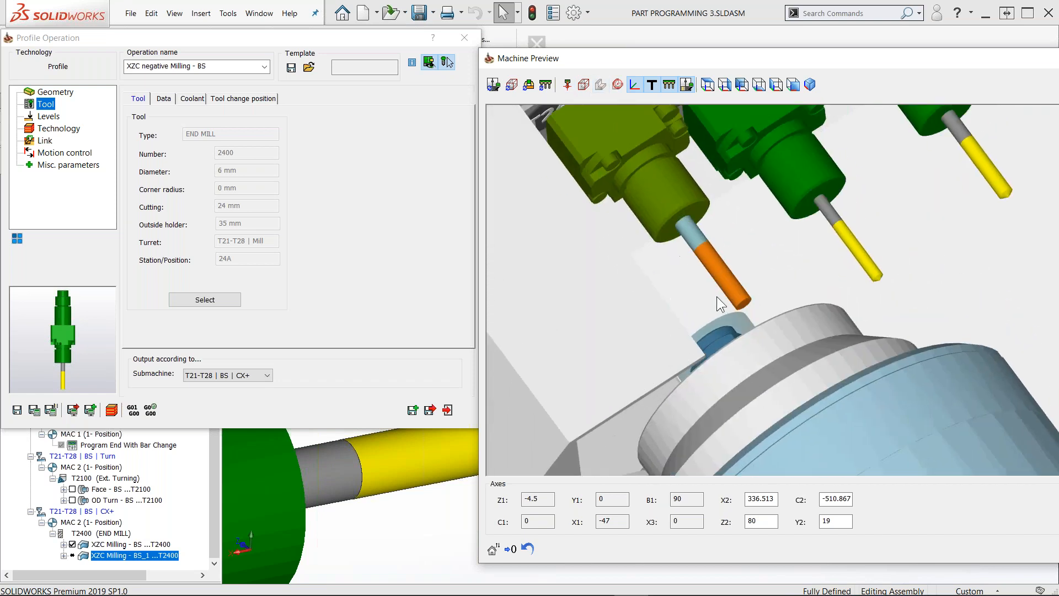
left_click(244, 378)
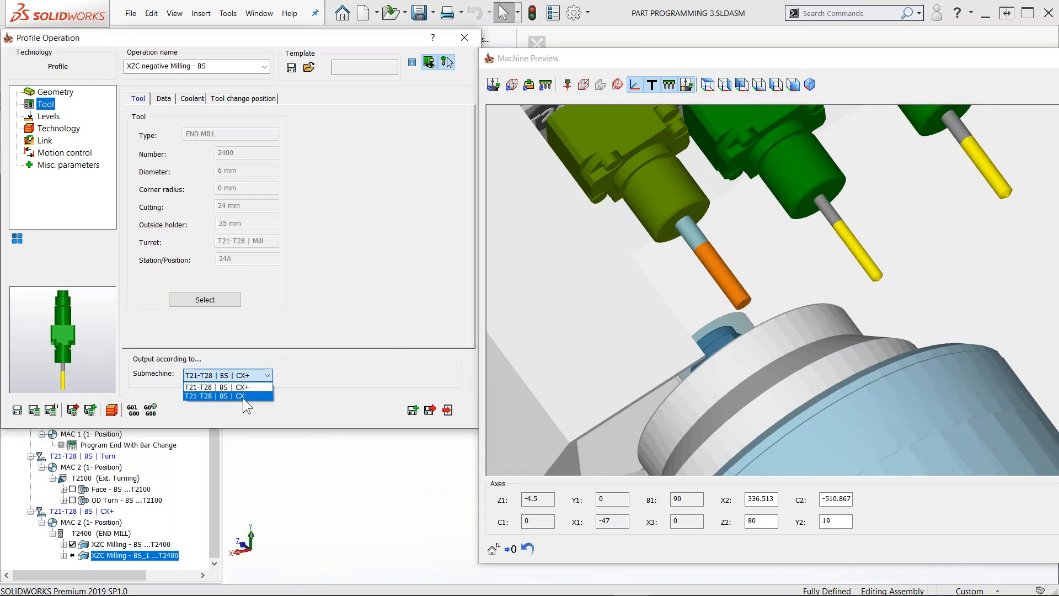
left_click(244, 396)
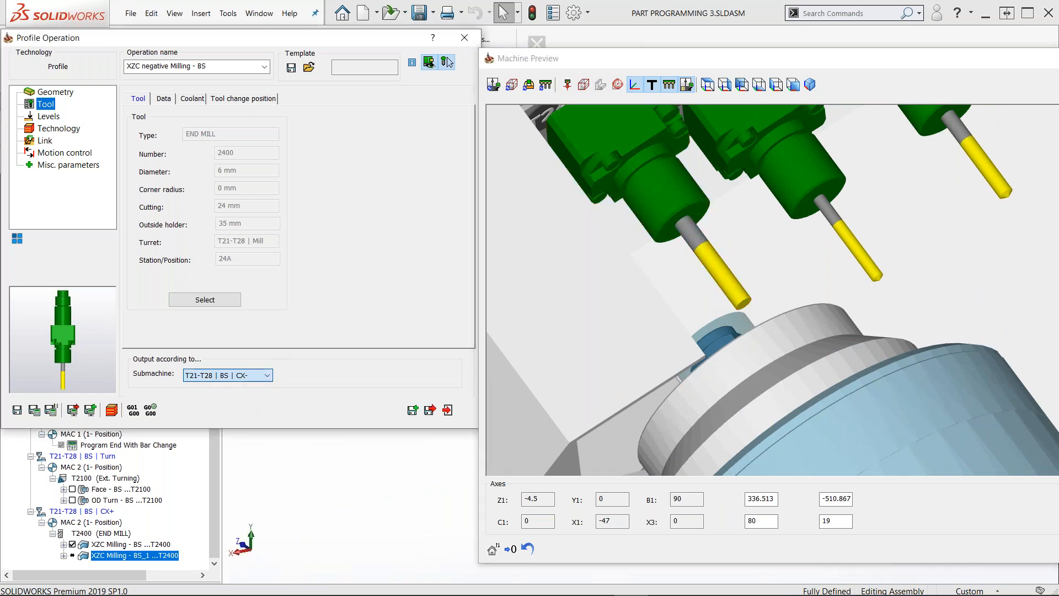
left_click(34, 411)
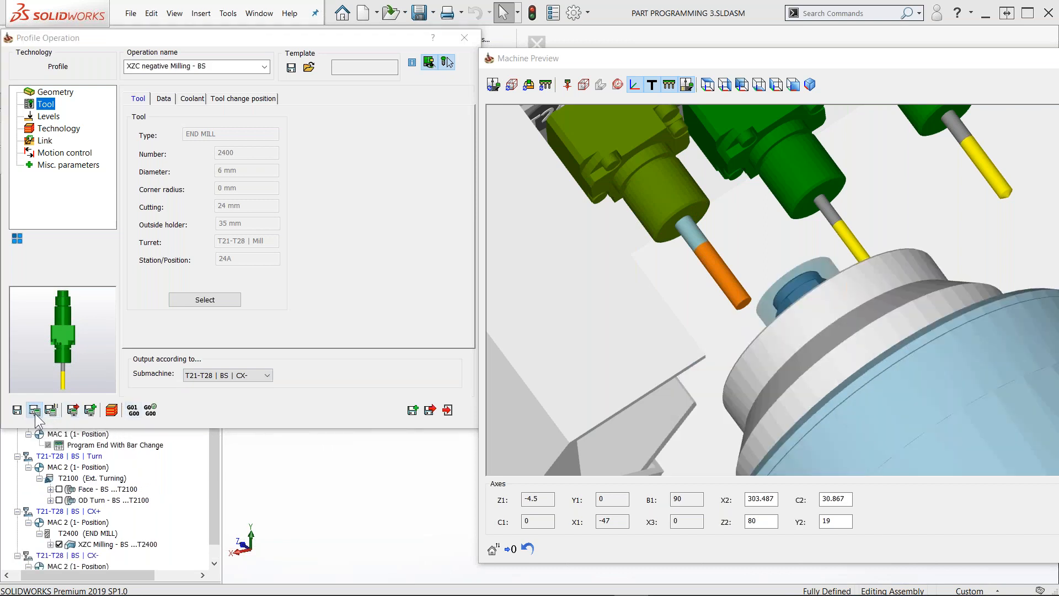
Check the end mill's CX- approach to the back spindle in the machine preview, and save and exit the operation
mouse_move(801, 249)
middle_mouse_down()
mouse_move(753, 352)
mouse_move(744, 348)
mouse_move(747, 270)
mouse_move(735, 276)
mouse_move(743, 310)
middle_mouse_up()
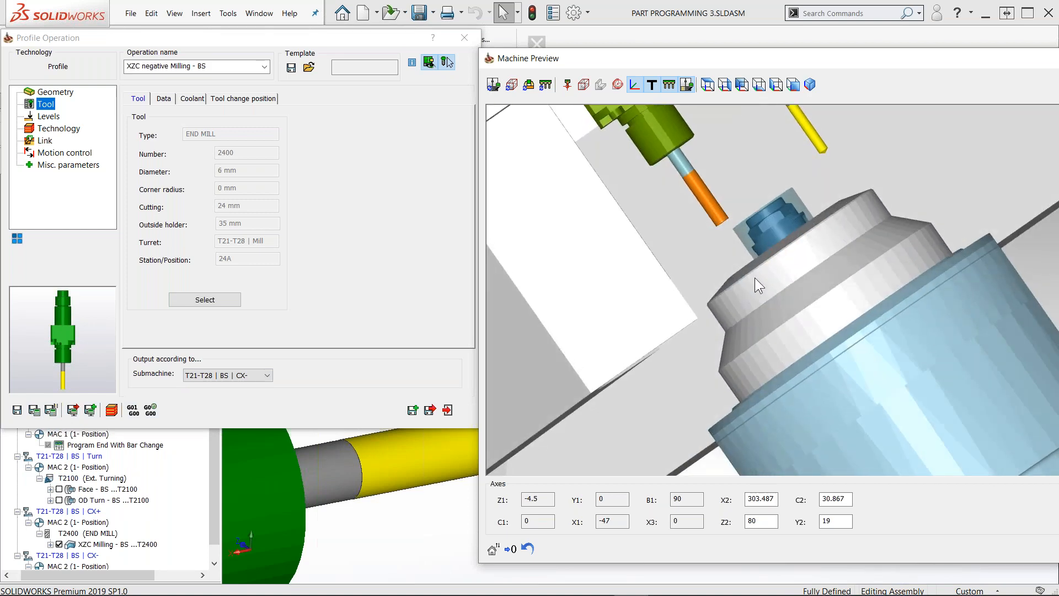
middle_click_drag(740, 254, 719, 302)
middle_click_drag(789, 312, 783, 259)
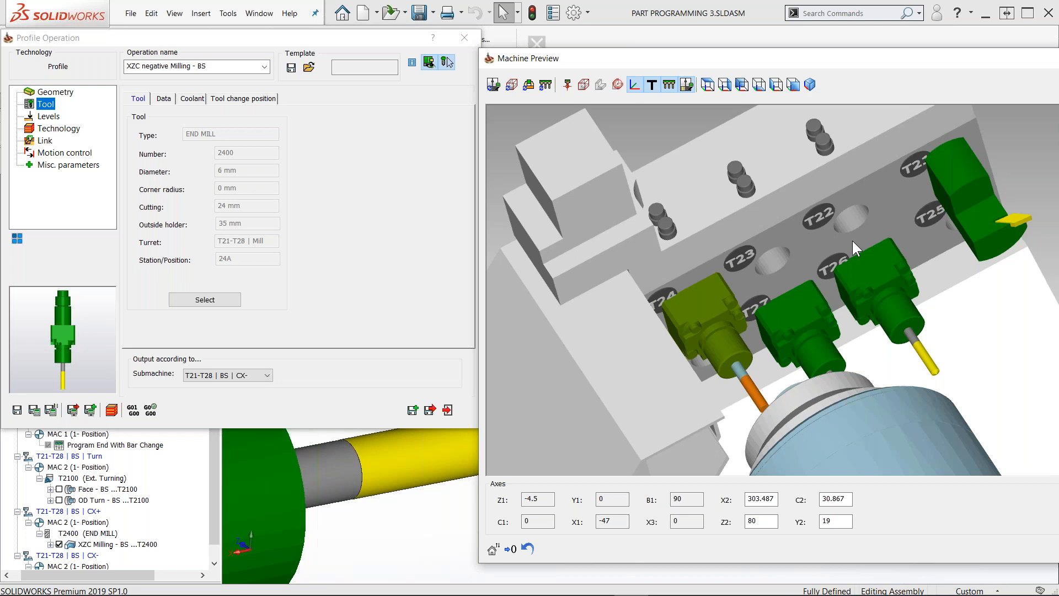
left_click_drag(971, 61, 859, 55)
left_click(1049, 53)
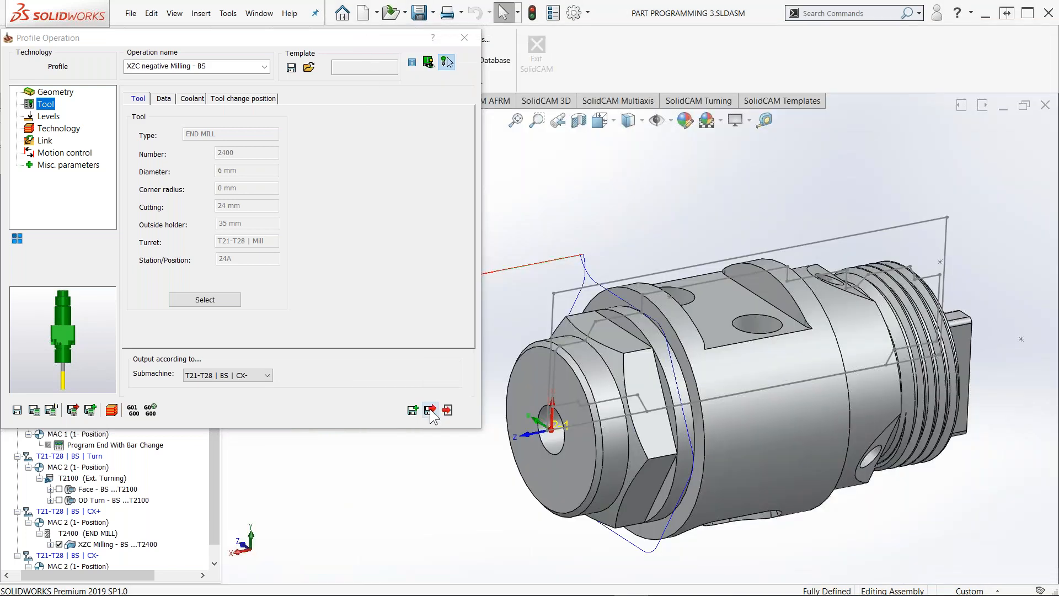
left_click(430, 410)
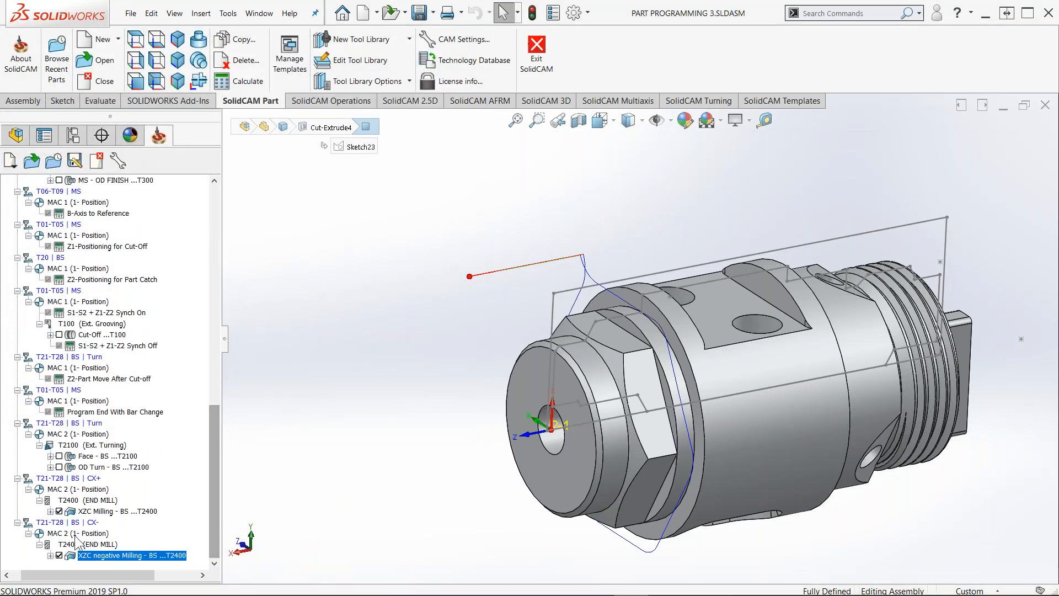
Turn off the toolpath display of XZC Milling - BS and XZC negative Milling - BS
left_click(59, 512)
left_click(59, 555)
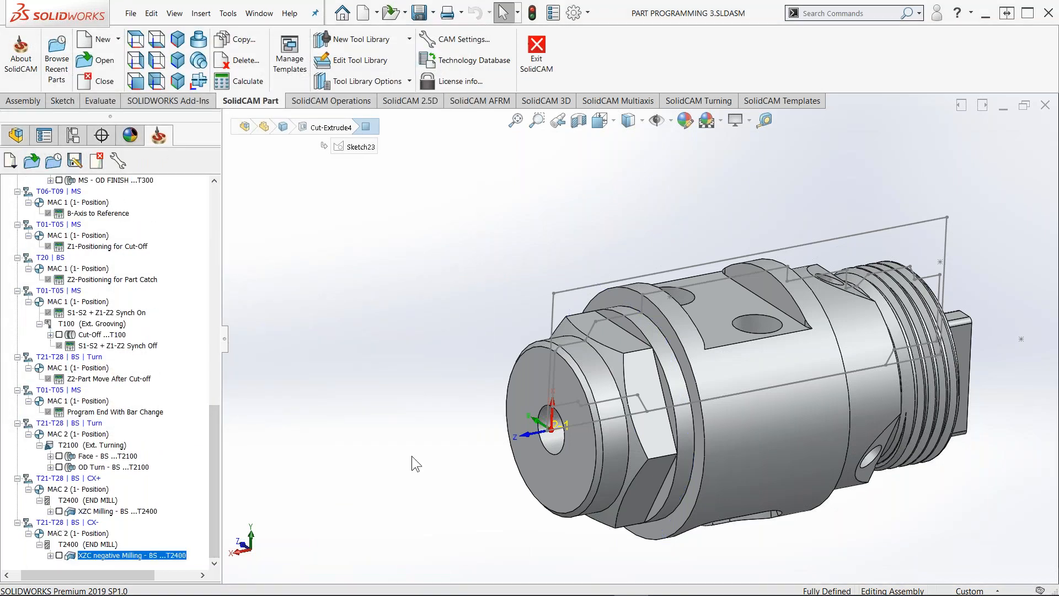
scroll(592, 369, "down", 3)
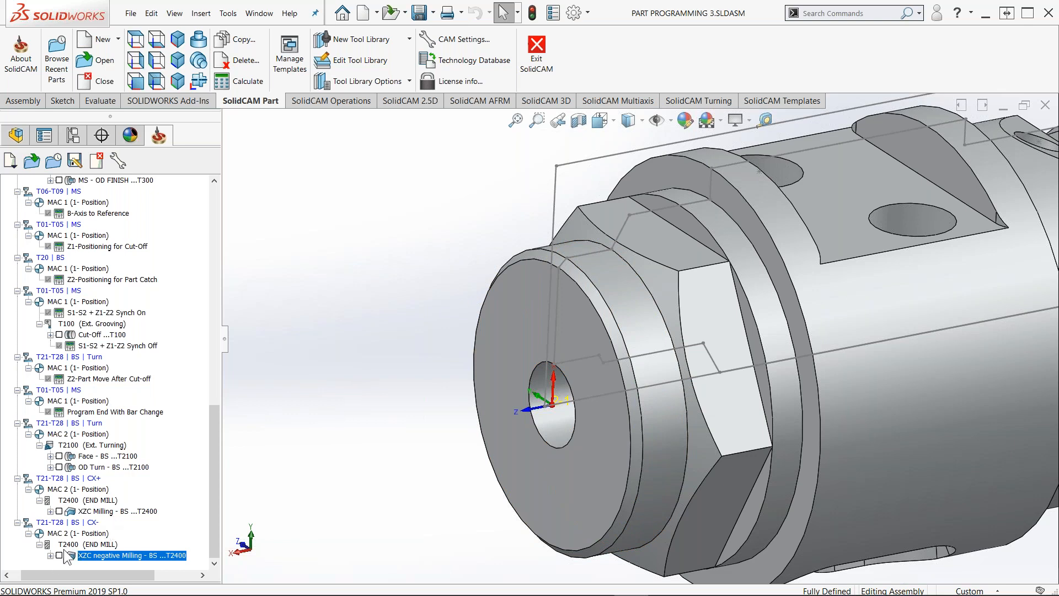
Add a machine control operation with the Part Eject cycle, accepting the submachine defined in the cycle, T20 | BS
left_click_drag(215, 494, 124, 495)
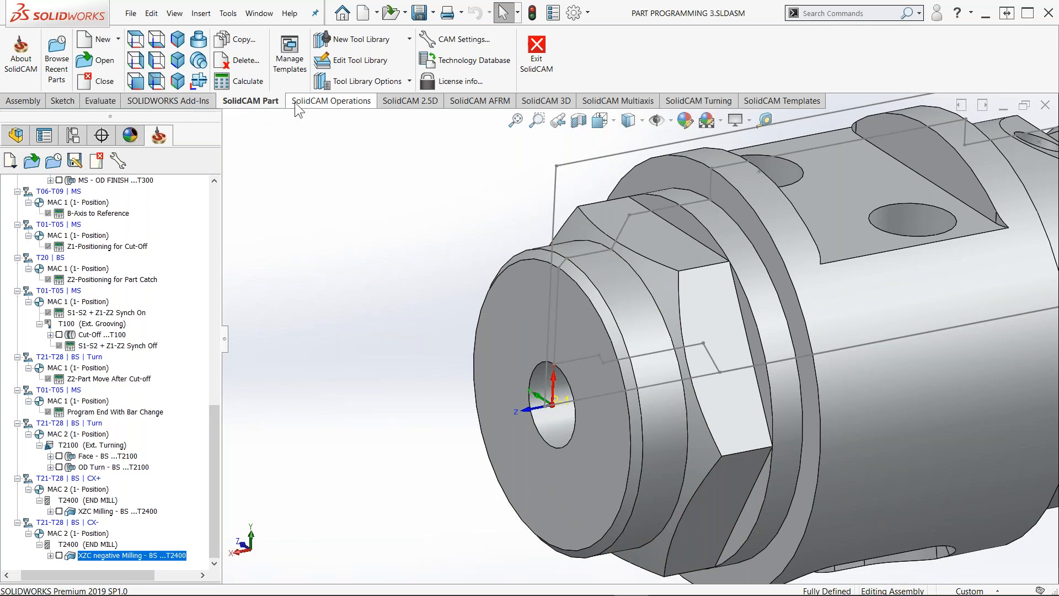
left_click(308, 102)
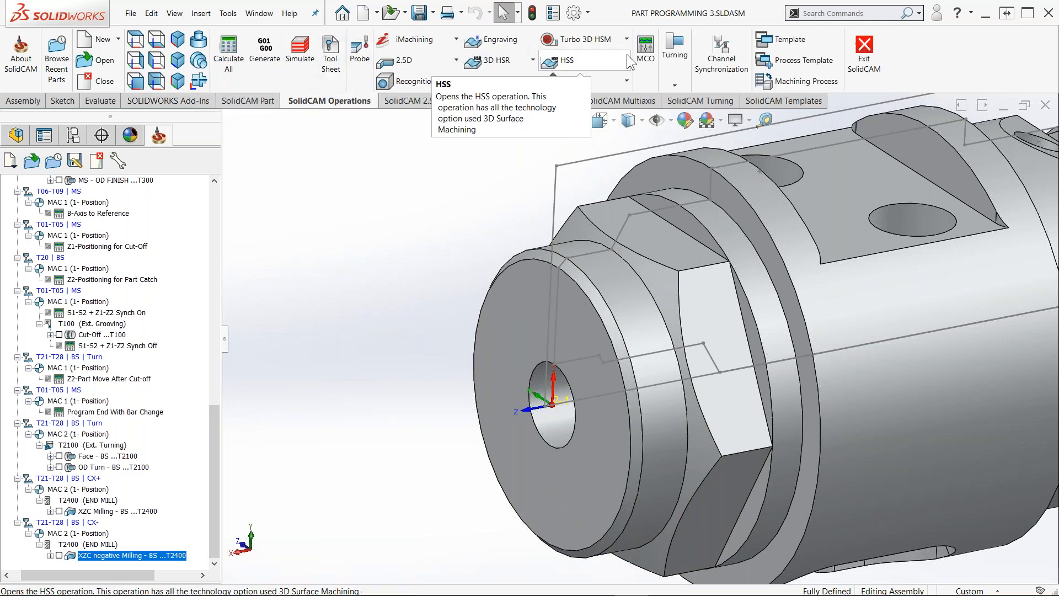
left_click(646, 54)
left_click(128, 155)
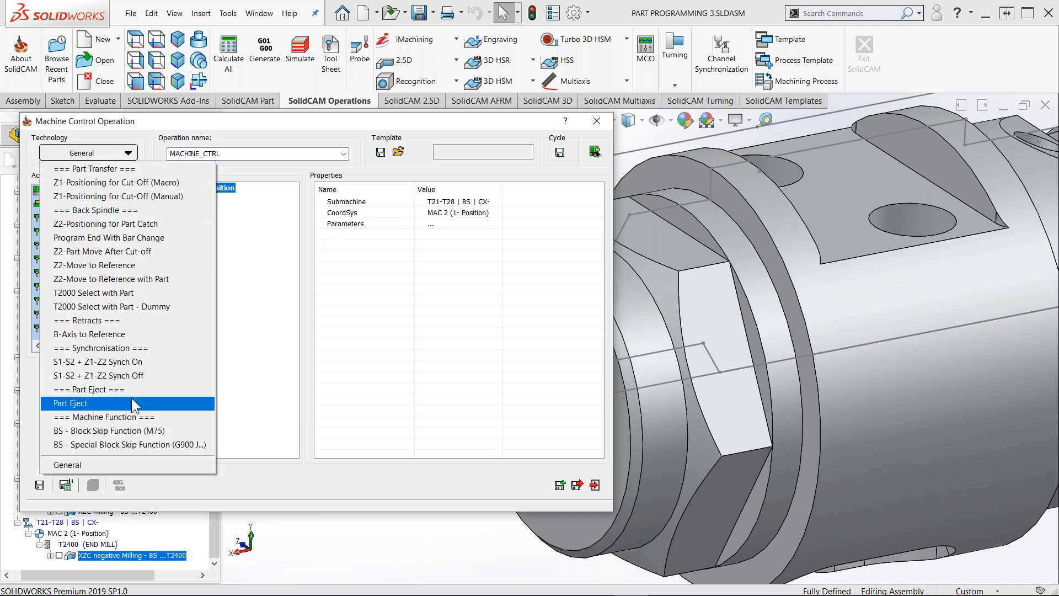
left_click(131, 402)
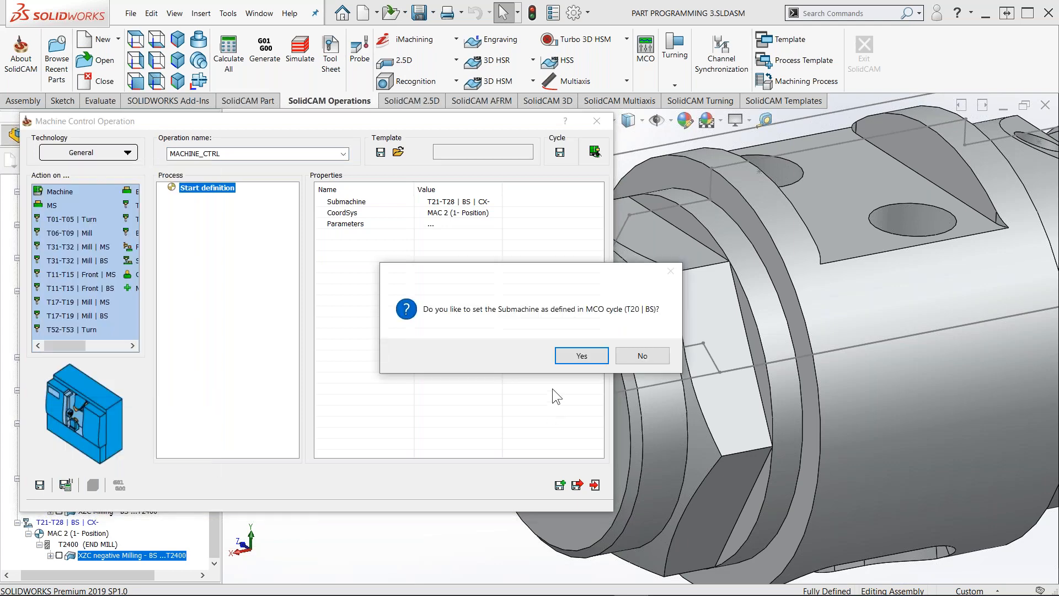
left_click(580, 356)
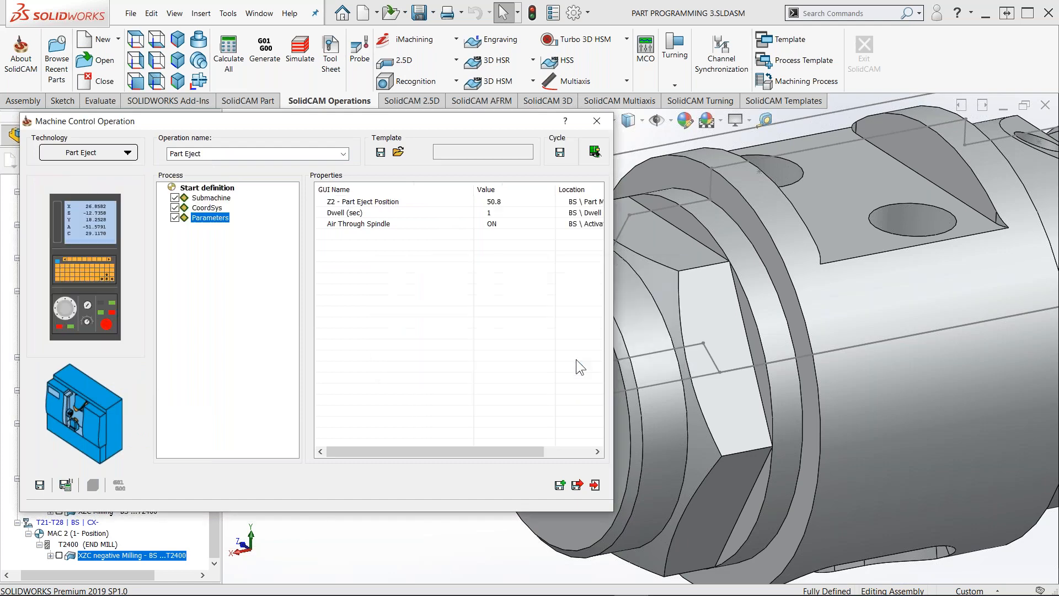
Open the machine preview for the Part Eject operation, place it beside the dialog and zoom in on the back spindle
left_click(594, 152)
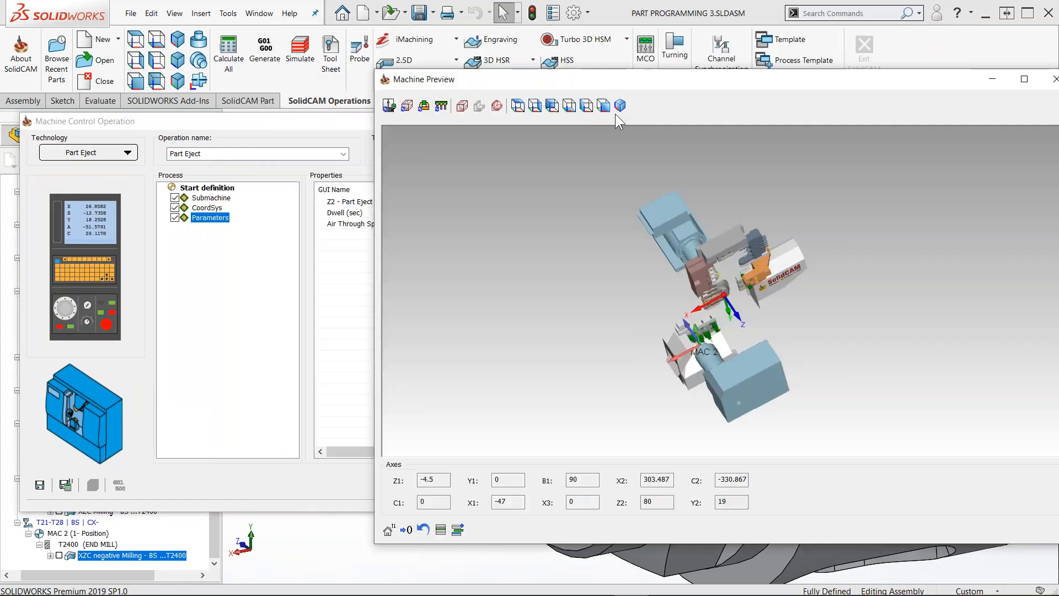
left_click_drag(552, 79, 1058, 193)
scroll(748, 331, "up", 6)
scroll(798, 300, "up", 8)
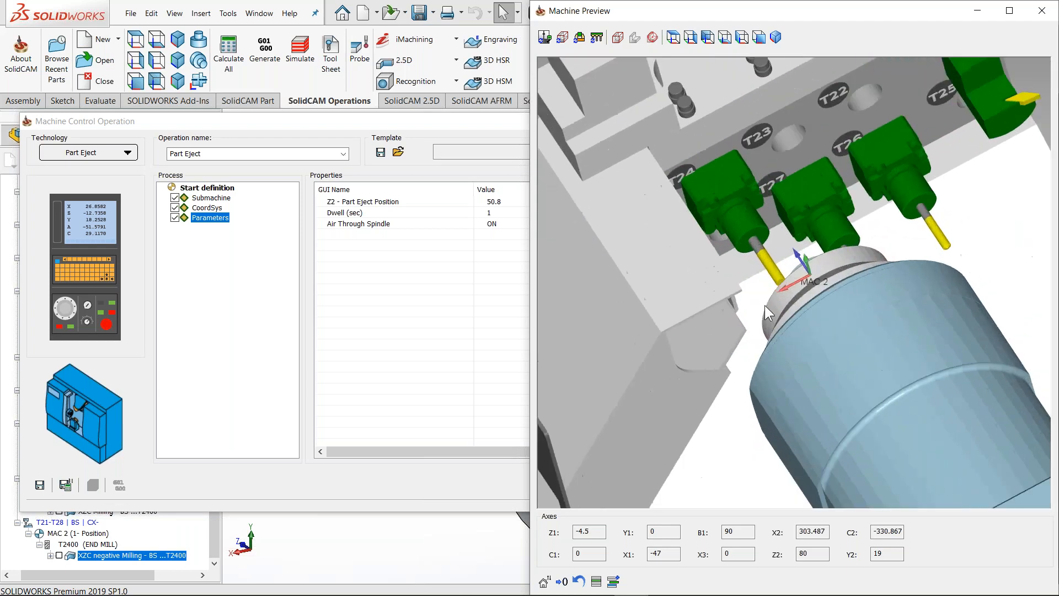
middle_click_drag(788, 333, 787, 339)
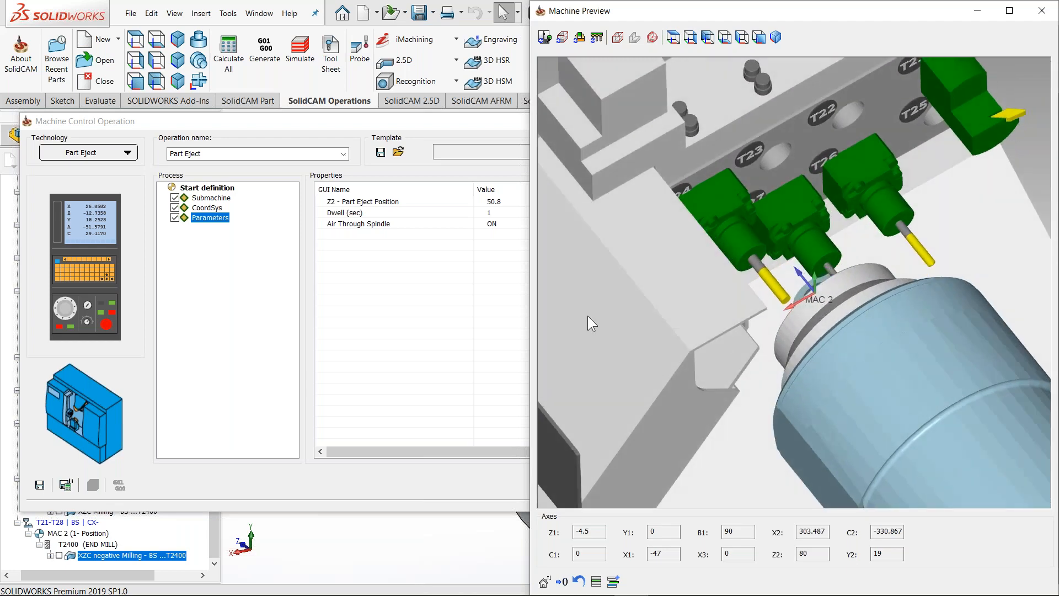
left_click_drag(356, 125, 267, 124)
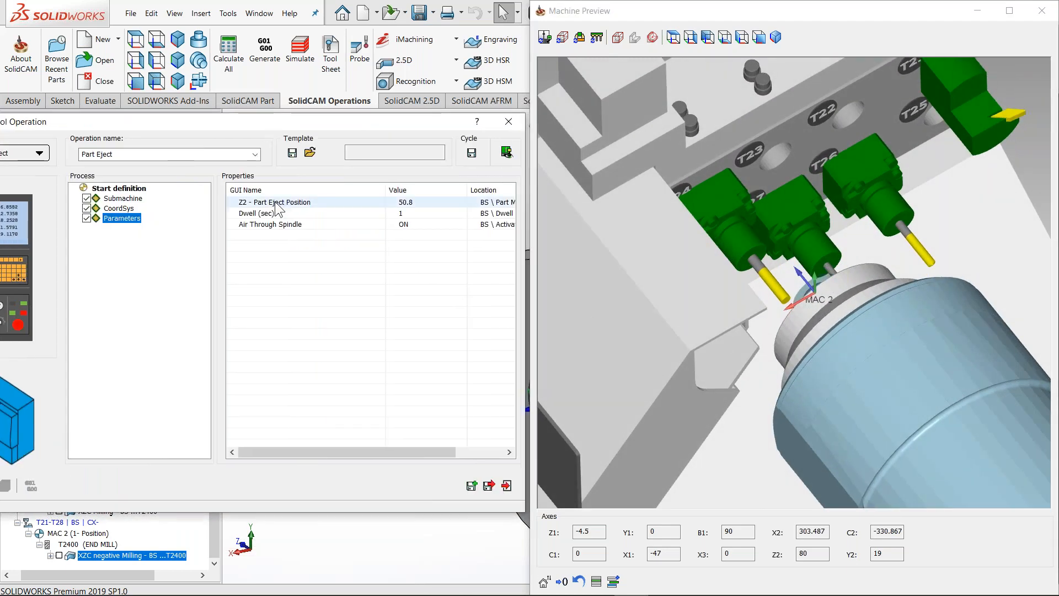
Preview the Z2 - Part Eject Position and examine the part in the back spindle from the side
left_click(323, 203)
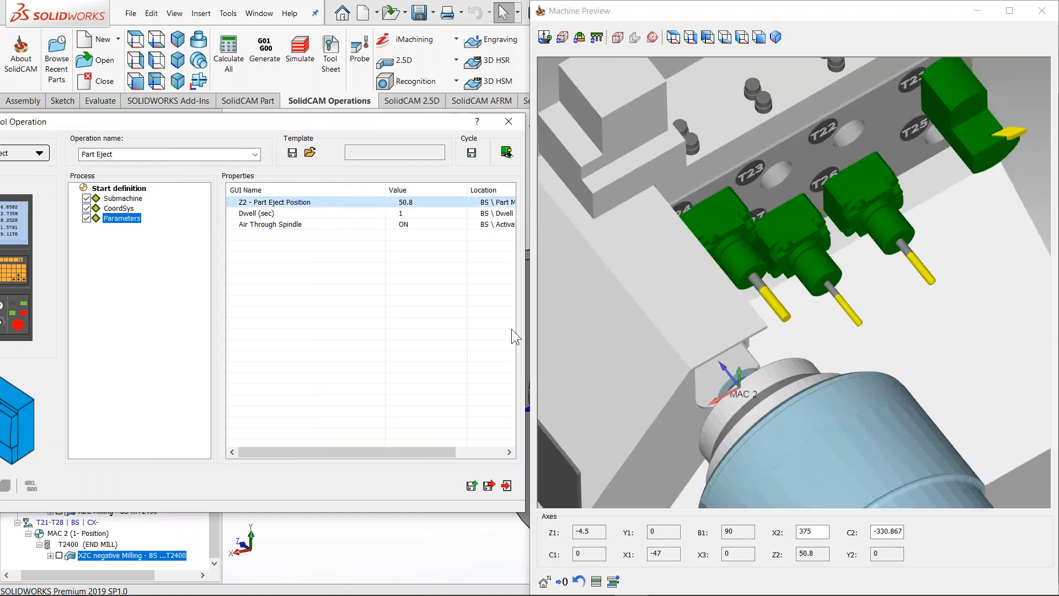
middle_click_drag(728, 420, 772, 395)
scroll(694, 429, "up", 2)
middle_click_drag(690, 486, 765, 300, "ctrl")
scroll(777, 234, "up", 4)
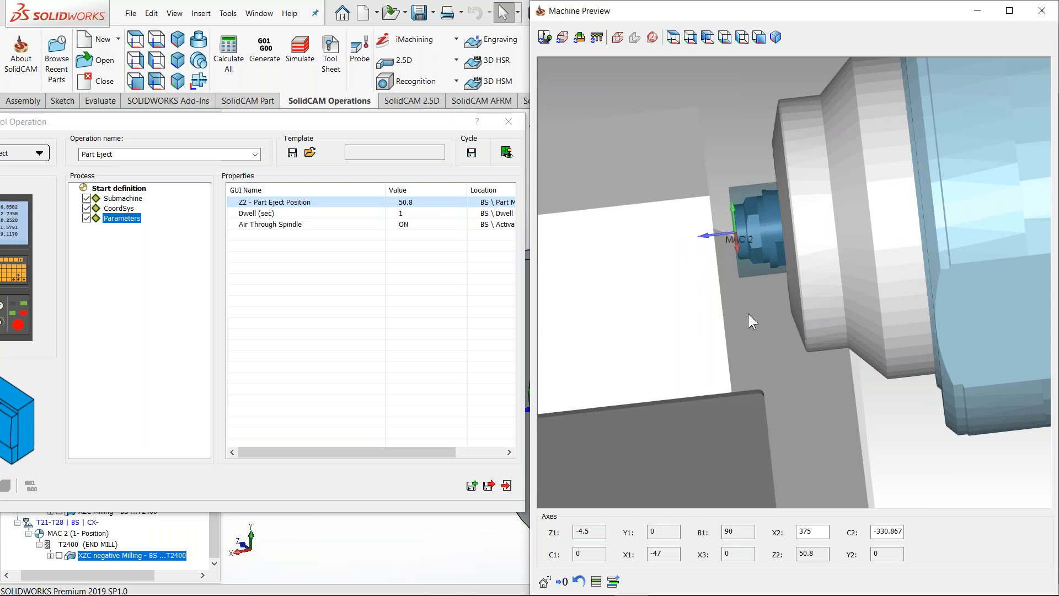
middle_click_drag(749, 319, 753, 320)
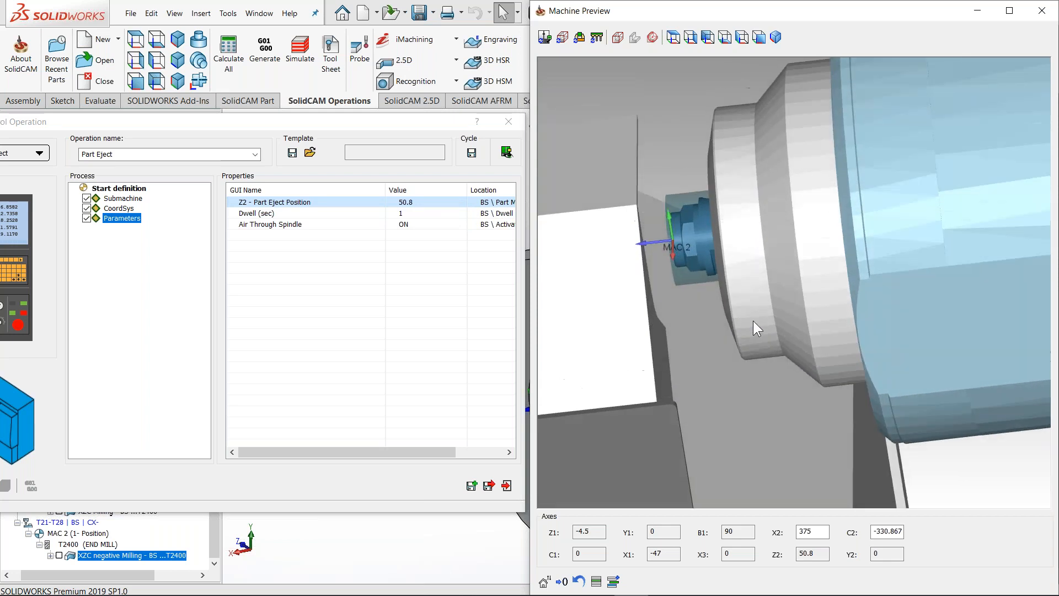
Set the Z2 - Part Eject Position to 65 while checking the spindle in the preview, and calculate, save and exit the operation
left_click(432, 203)
left_click(461, 202)
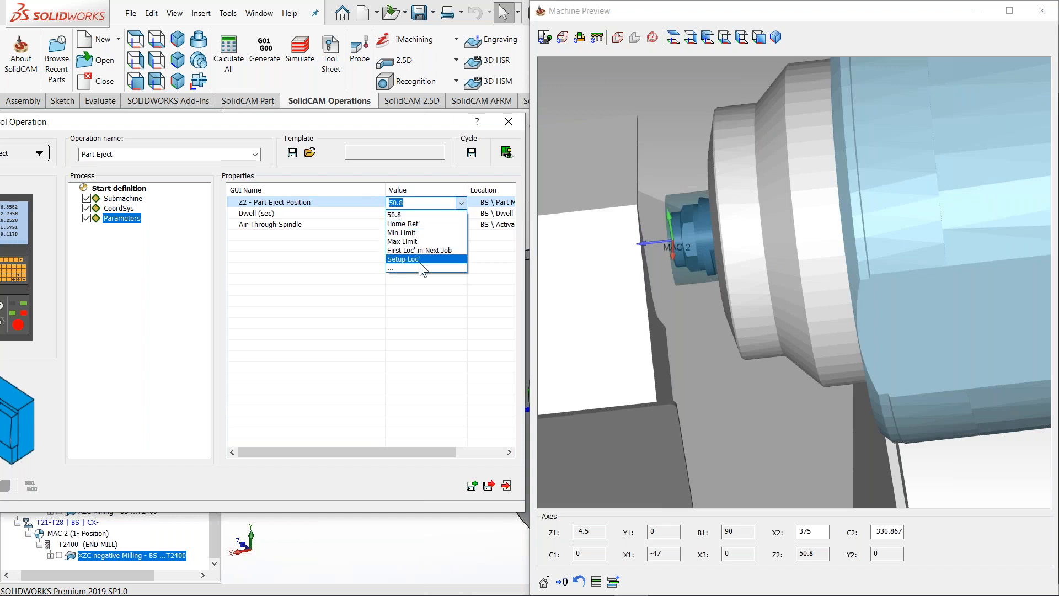
left_click(419, 266)
left_click(79, 165)
double_click(79, 164)
key("Up")
key("Up")
key("Up")
key("Up")
key("Up")
key("Up")
key("Up")
key("Up")
key("Up")
key("Up")
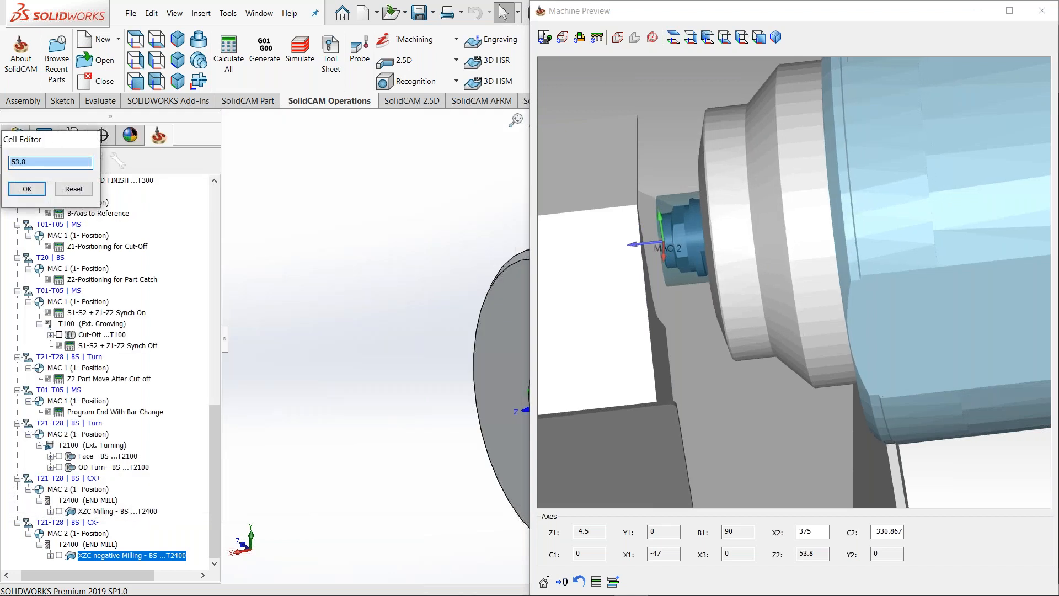
key("Up")
key("Up")
key("Up")
key("Up")
key("Up")
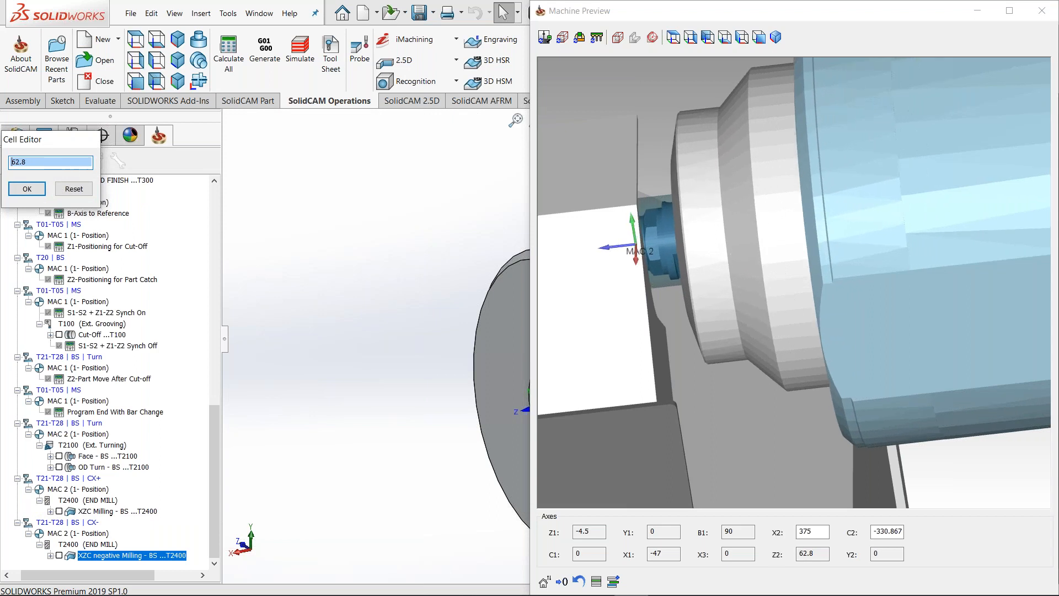
type("65")
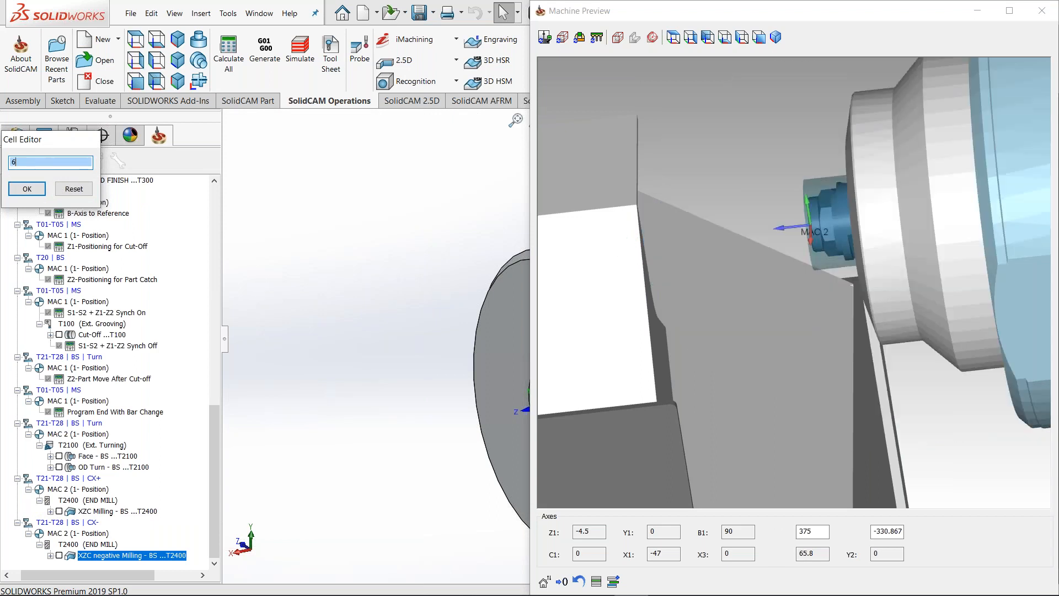
left_click_drag(656, 247, 617, 259)
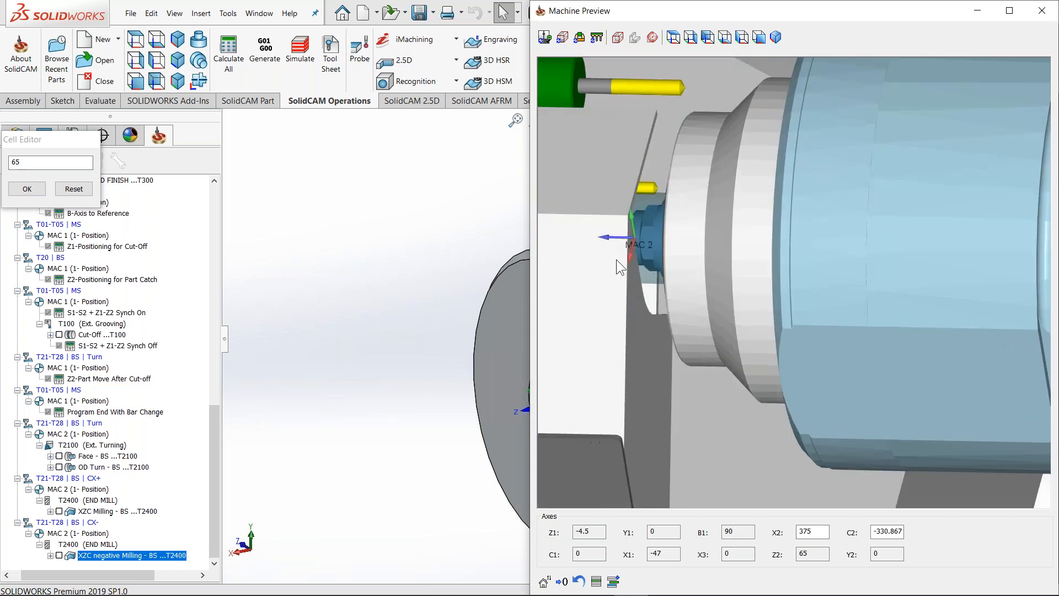
left_click(22, 190)
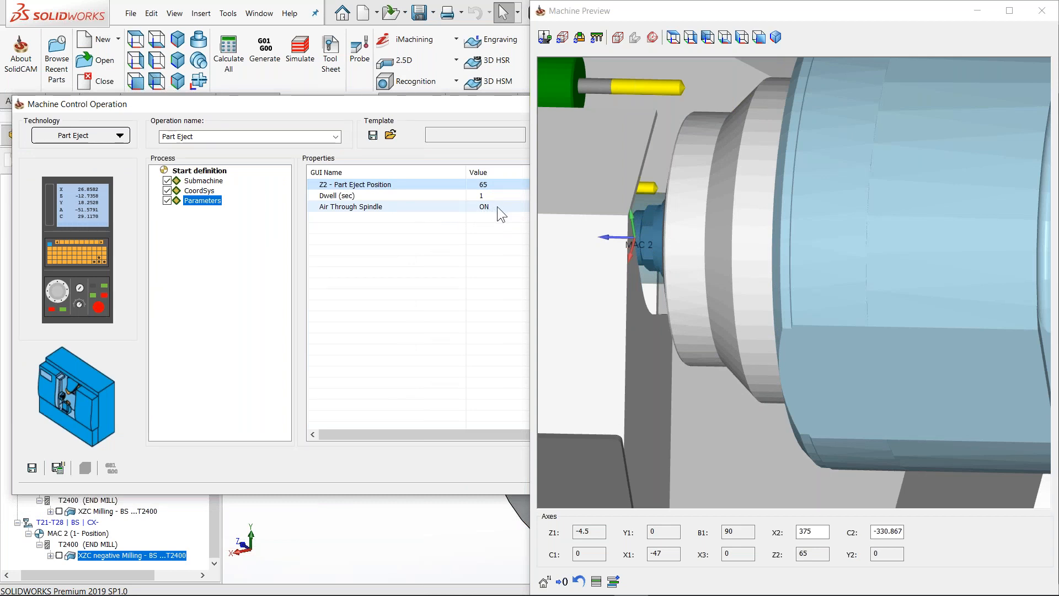
left_click(58, 469)
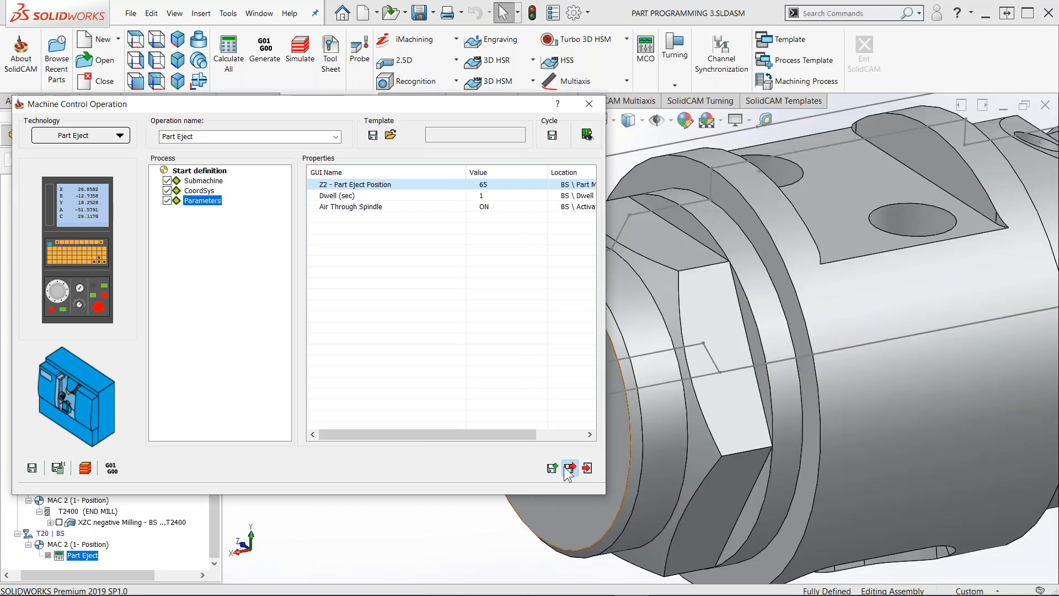
left_click(570, 468)
Return to the beginning of the CAM tree and widen its pane
left_click_drag(218, 466, 213, 247)
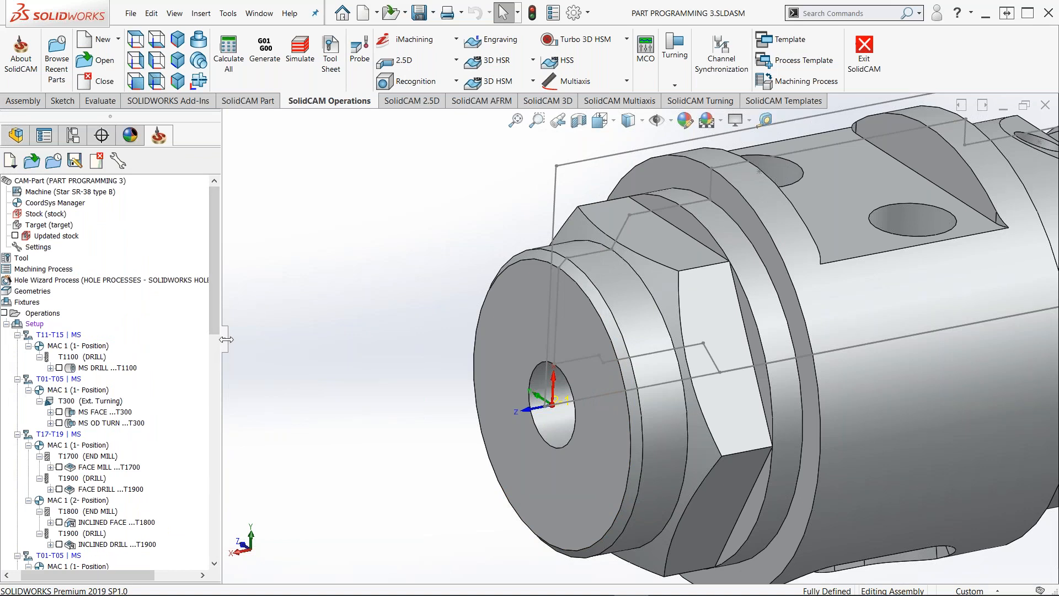
left_click_drag(224, 341, 276, 339)
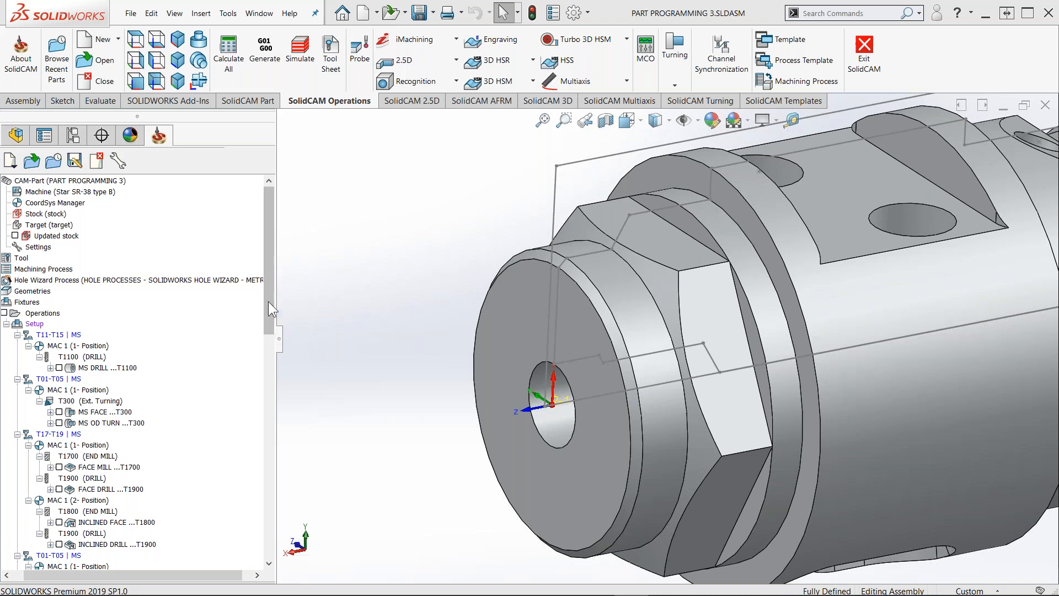
left_click_drag(194, 577, 165, 577)
left_click_drag(277, 331, 286, 342)
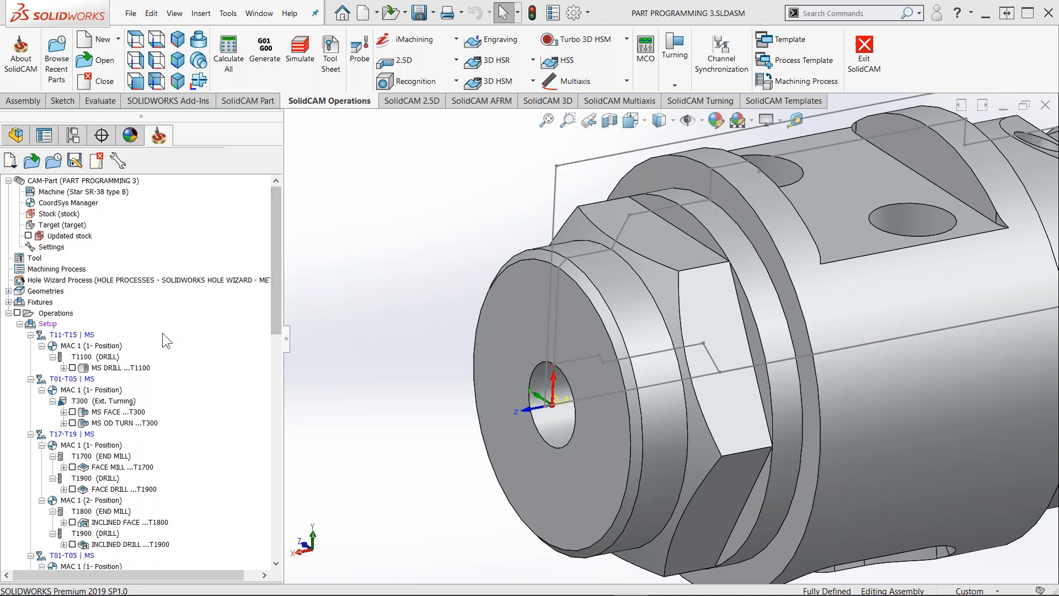
Open Channel Synchronization for the setup, enlarge its window and fit the Path-1 and Path-2 columns to the width
right_click(50, 324)
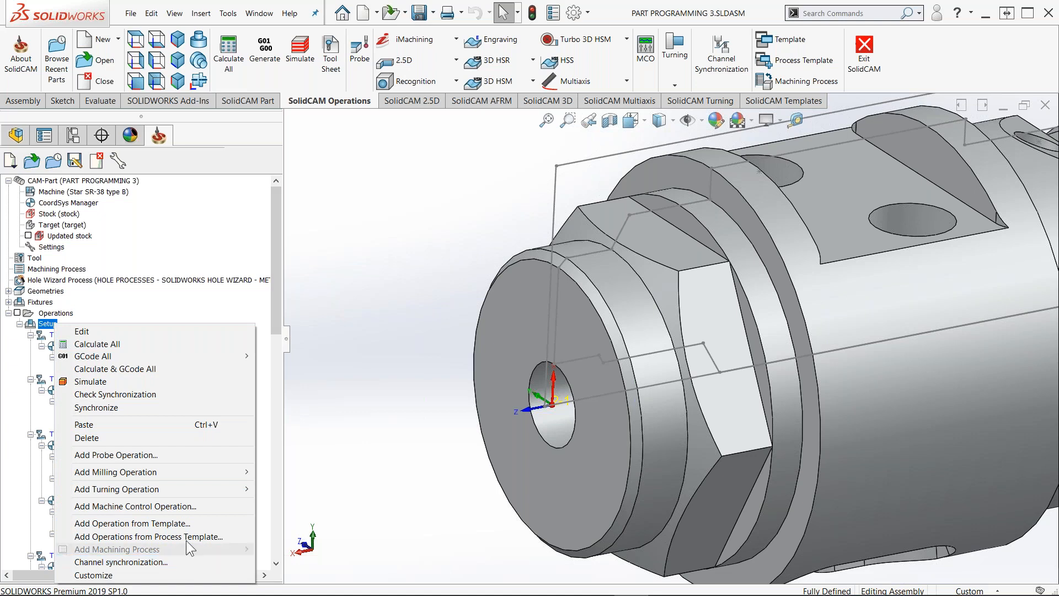
left_click(341, 351)
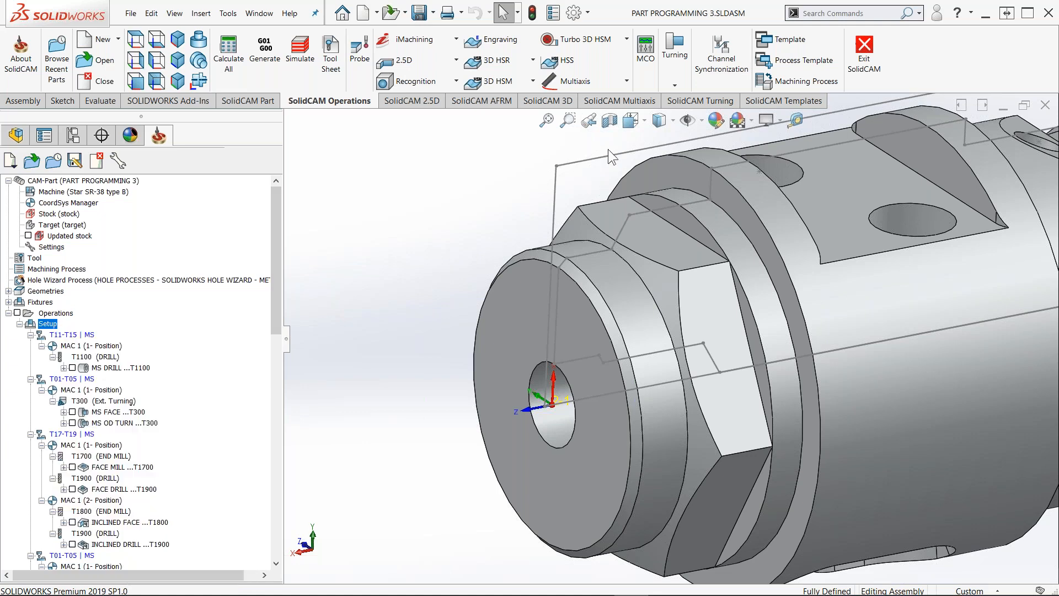
left_click(723, 61)
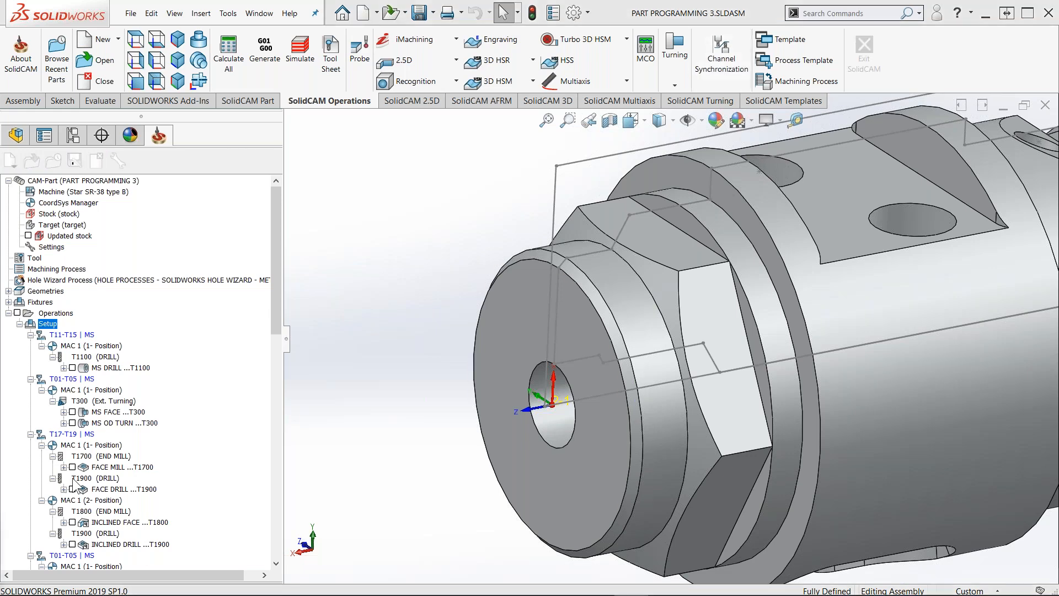
left_click_drag(440, 402, 394, 64)
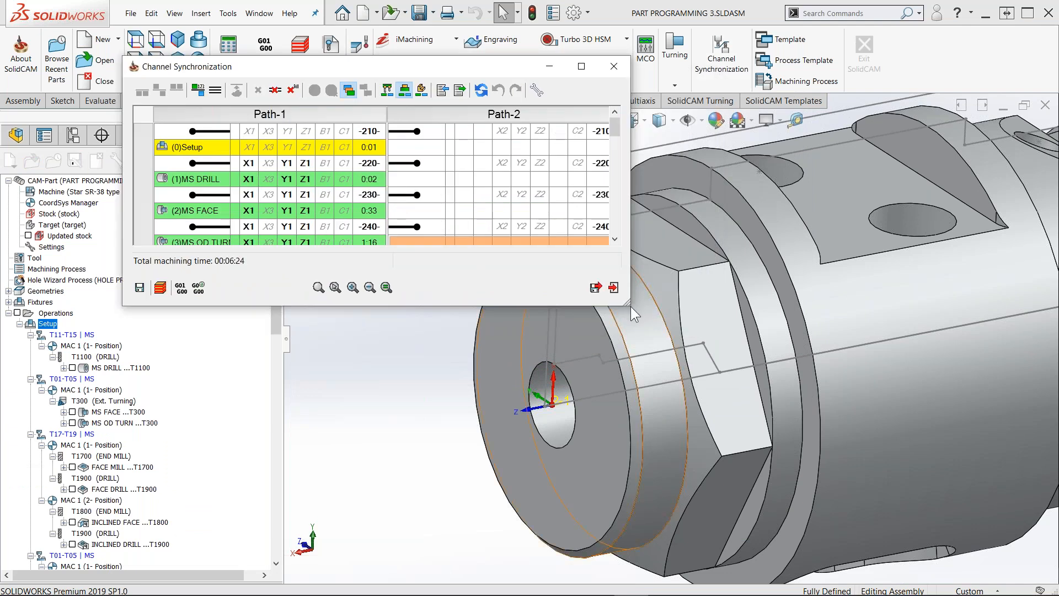
left_click_drag(628, 304, 847, 521)
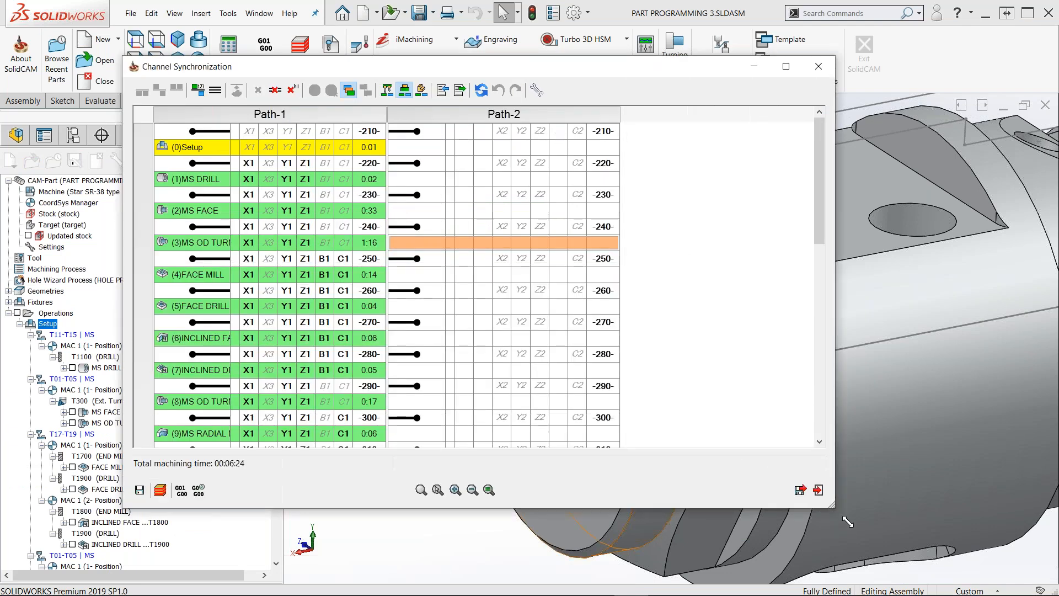
left_click_drag(494, 66, 484, 70)
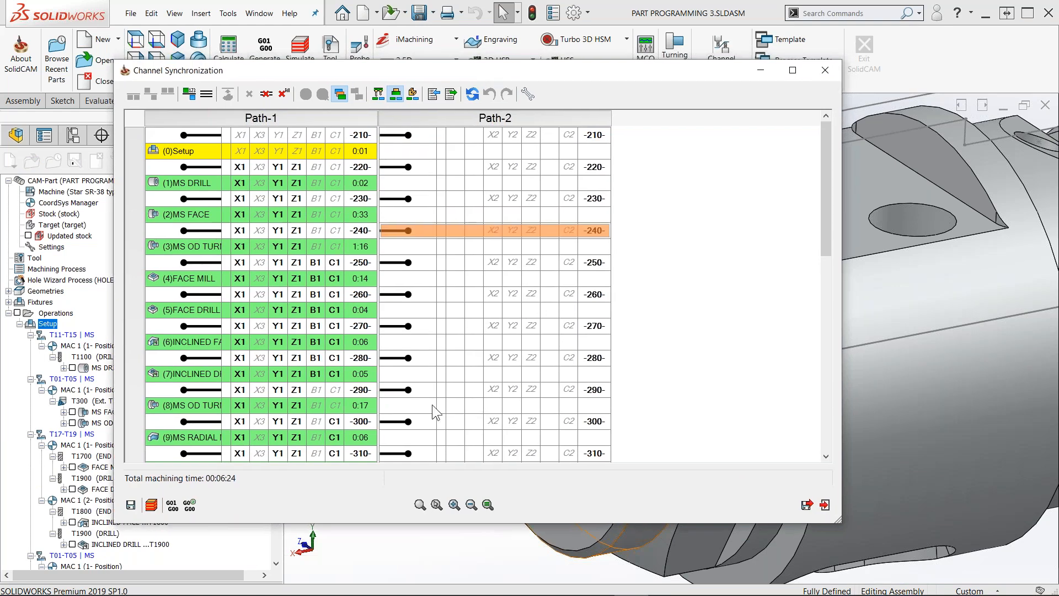
left_click(420, 505)
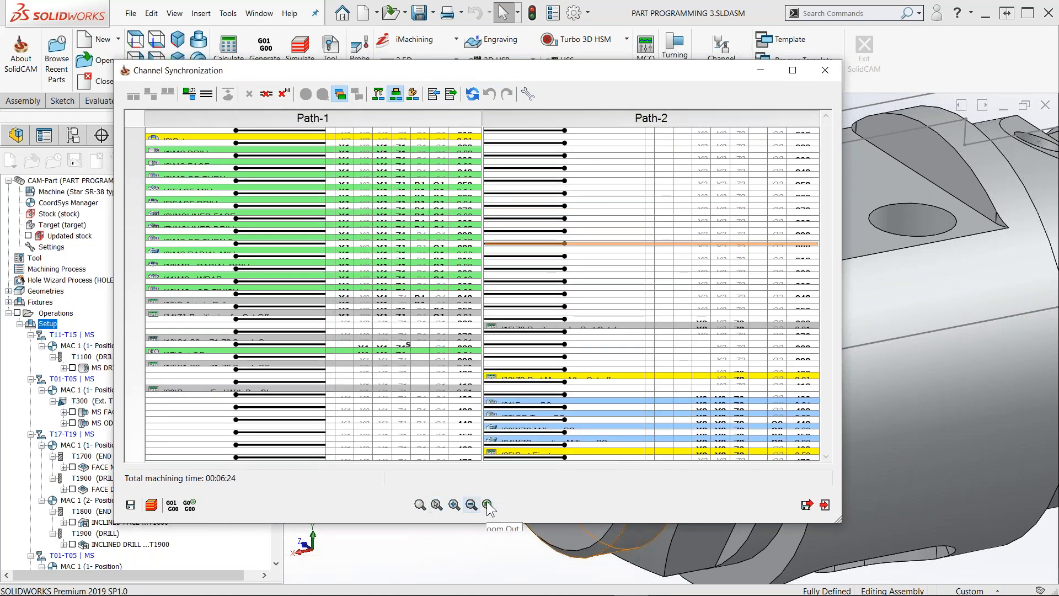
left_click(487, 504)
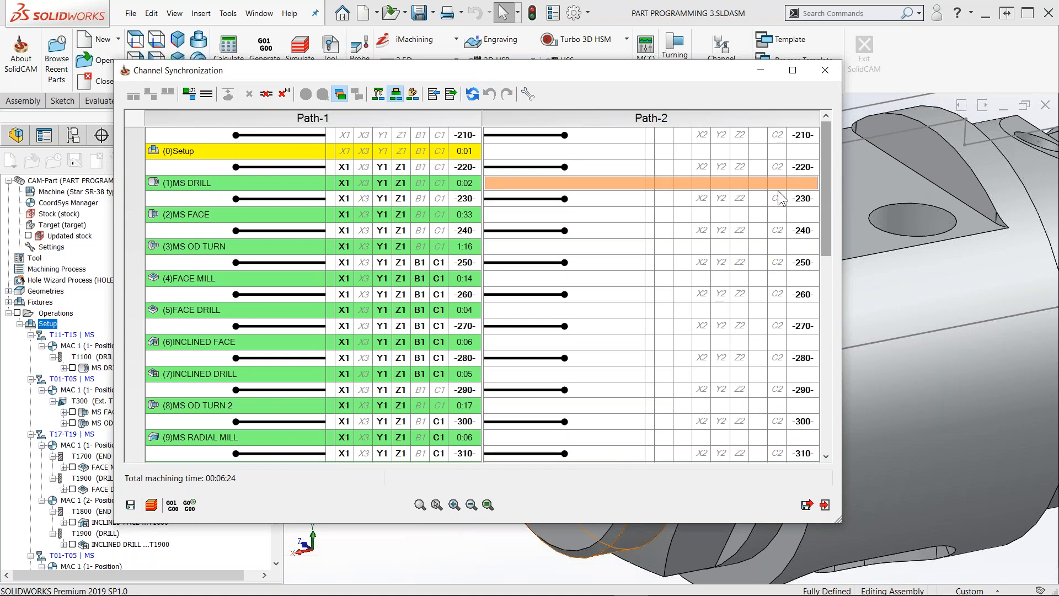
Remove all synchronization between Path-1 and Path-2, and synchronize the operations automatically
left_click(282, 95)
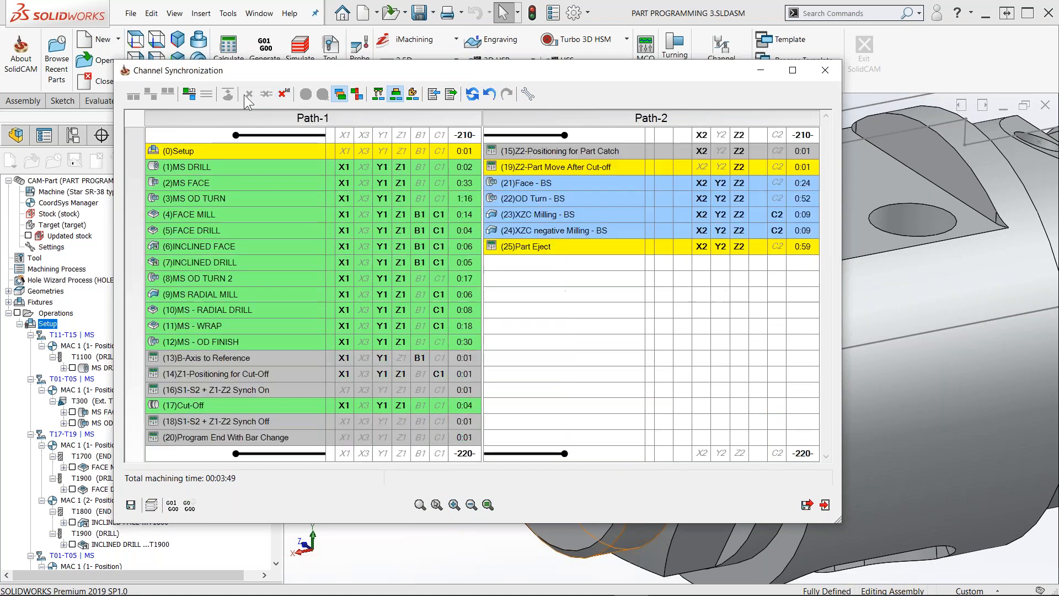
left_click(192, 97)
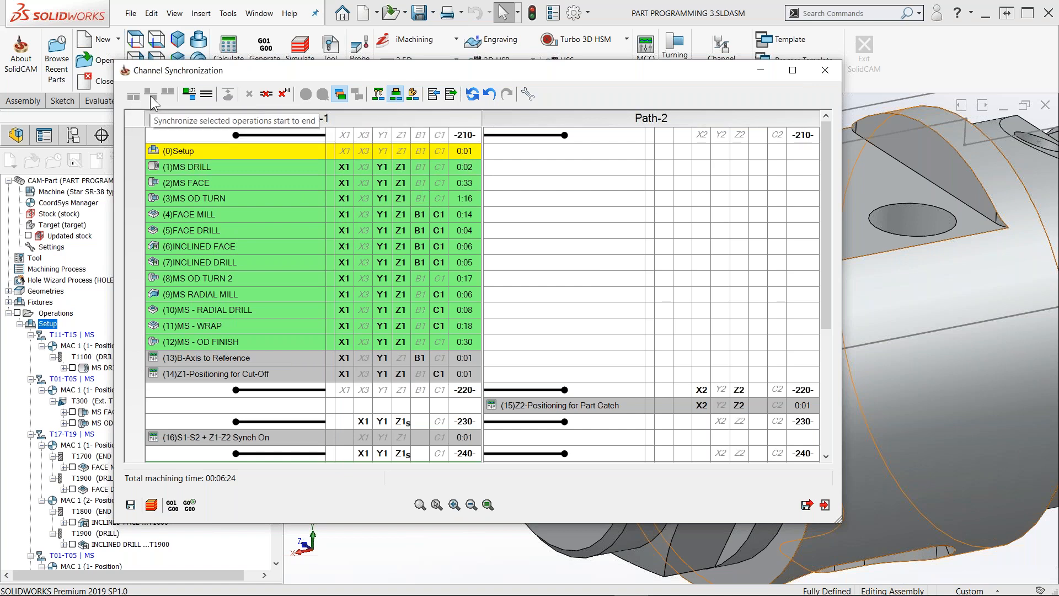
Compare the synchronized operations from MS DRILL to Part Eject in both paths with their order in the CAM tree
left_click(319, 171)
left_click(571, 406, "ctrl")
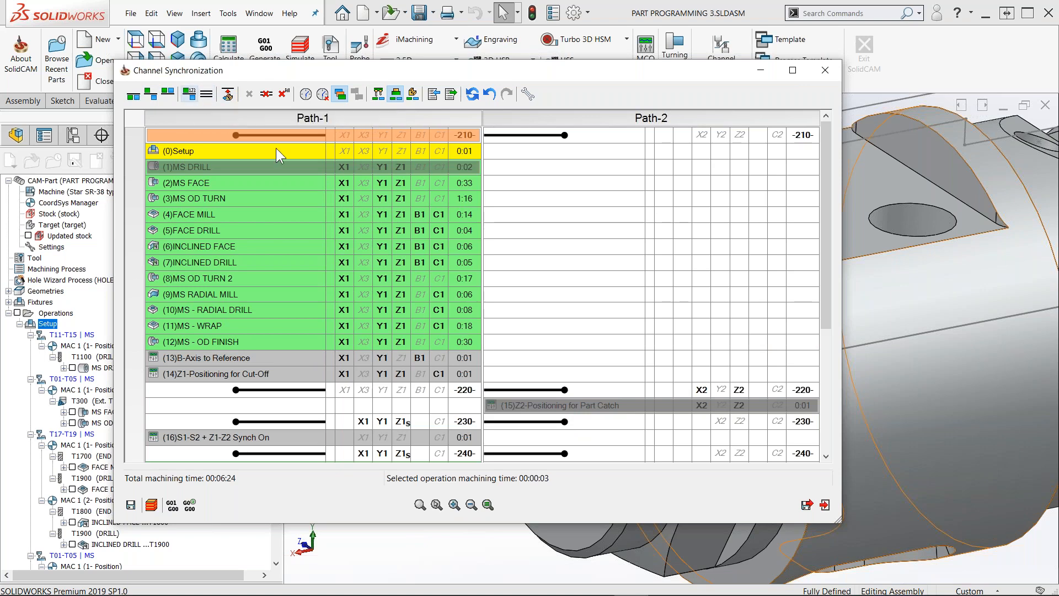
left_click_drag(825, 174, 837, 298)
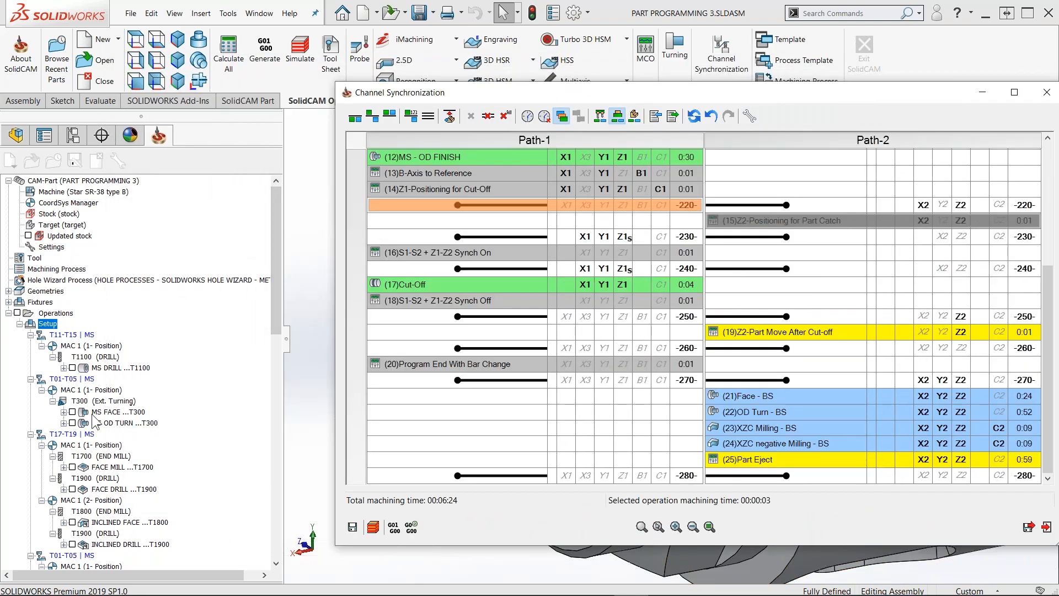
scroll(82, 364, "down", 5)
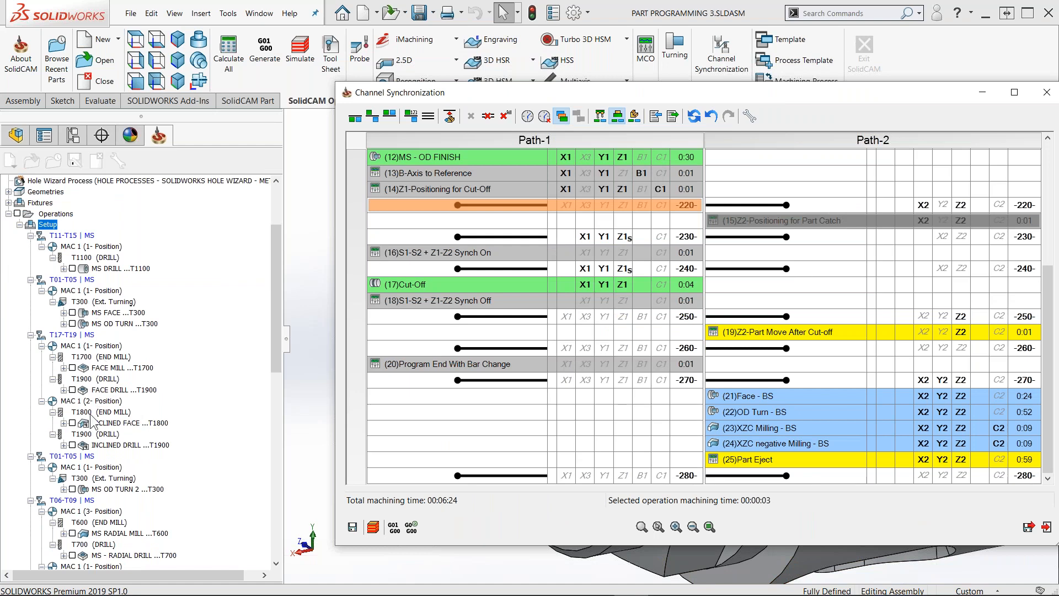
scroll(99, 454, "down", 10)
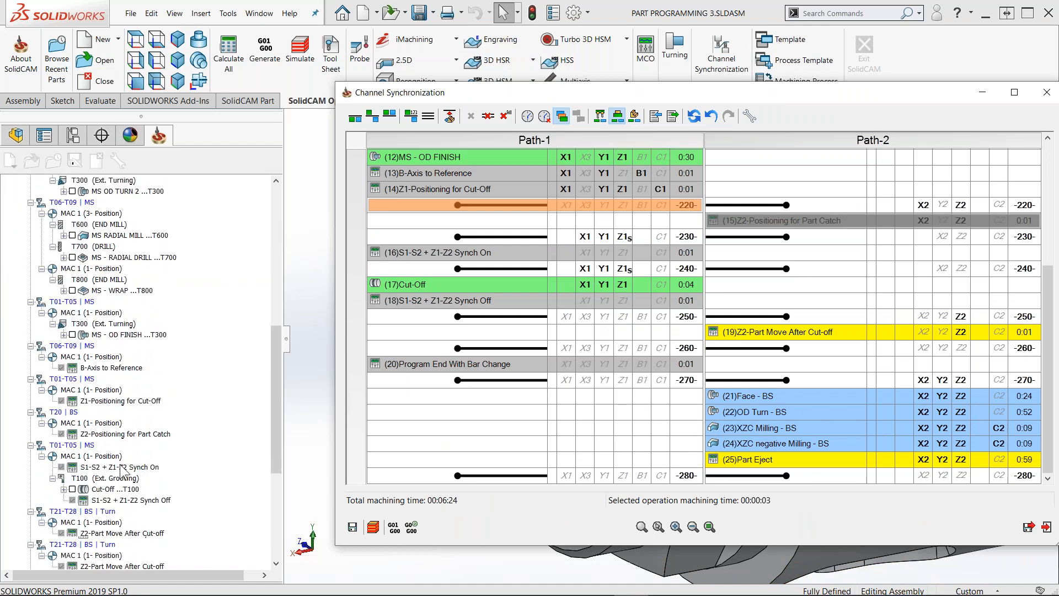
scroll(122, 464, "down", 3)
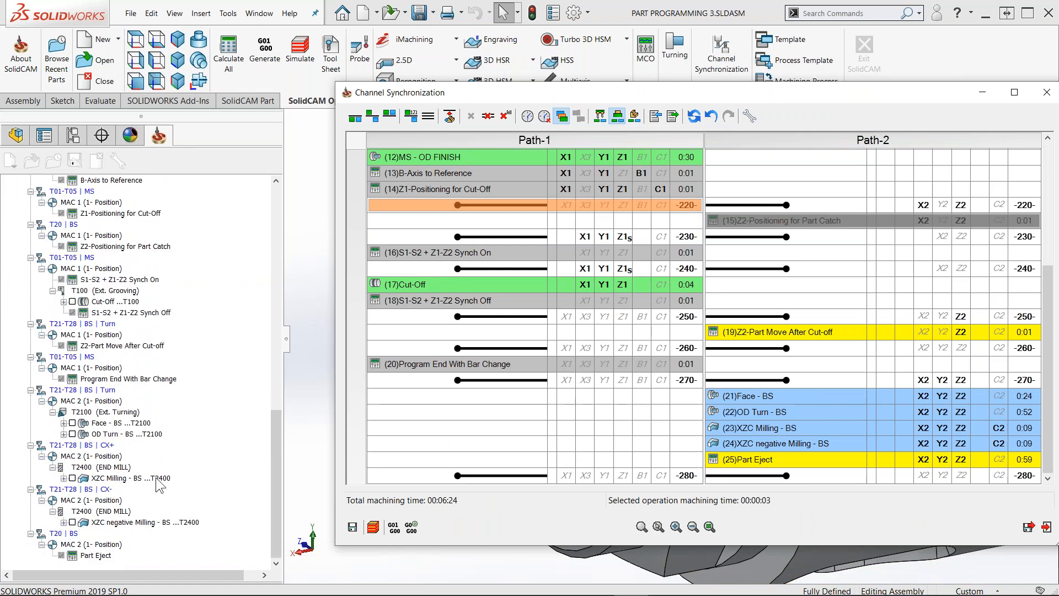
scroll(160, 477, "up", 18)
left_click_drag(650, 92, 496, 103)
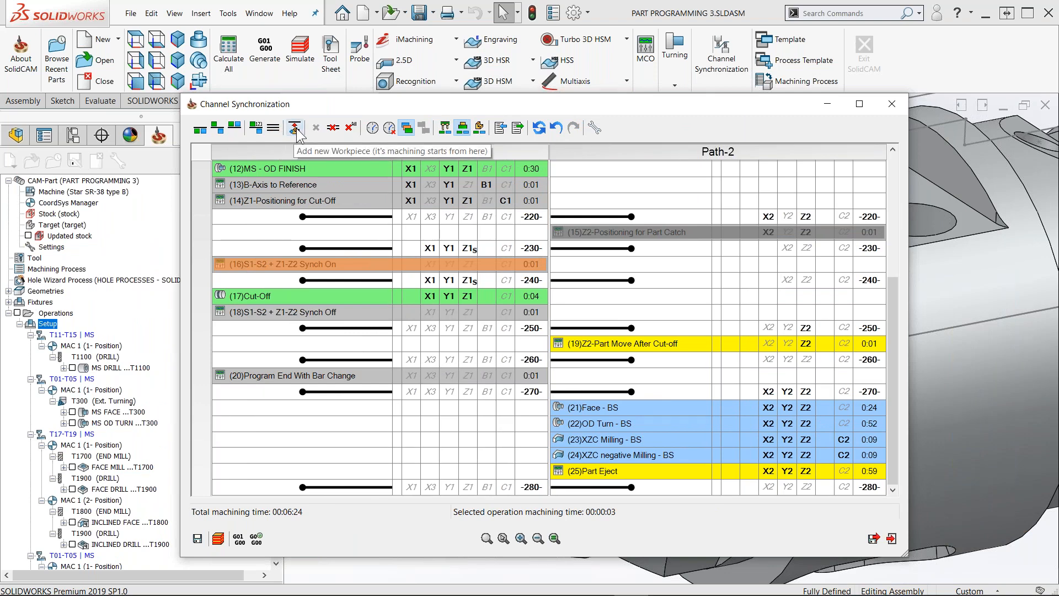
left_click_drag(700, 108, 725, 118)
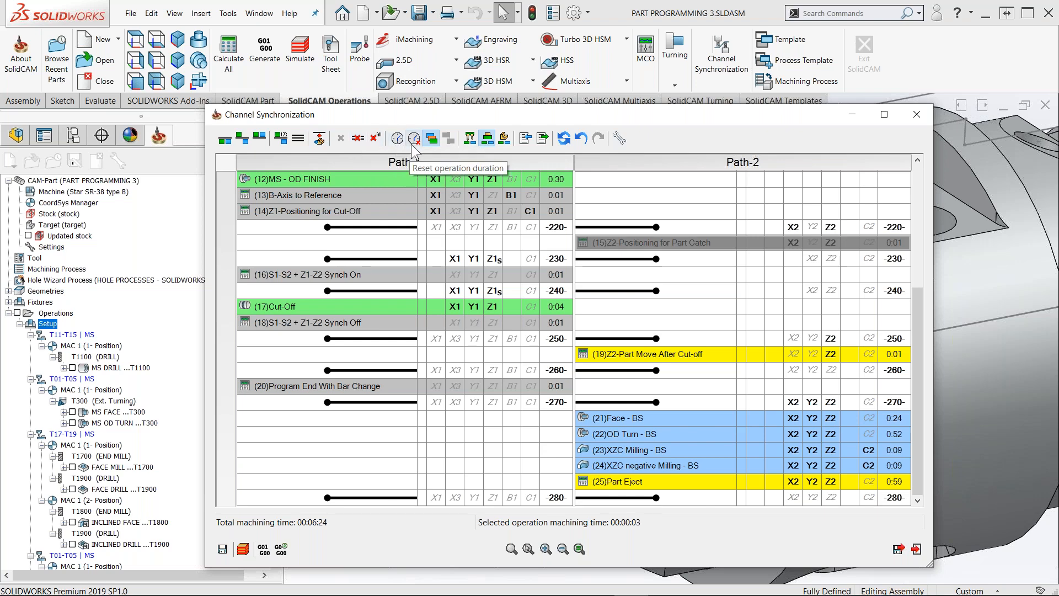
Examine the last operations of both paths and locate Program End With Bar Change in the CAM tree
left_click(432, 139)
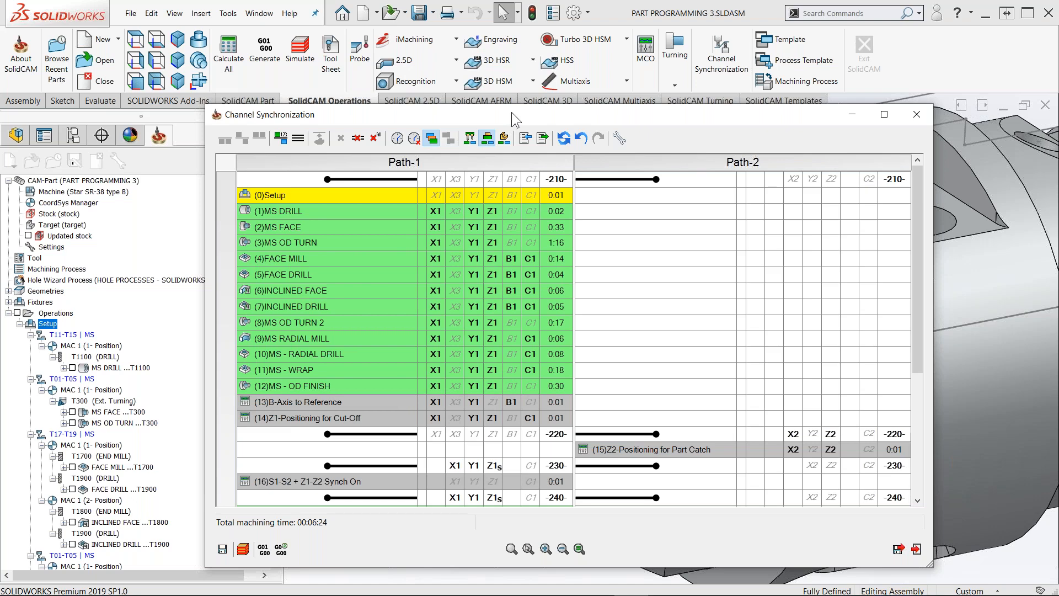
left_click_drag(512, 112, 497, 72)
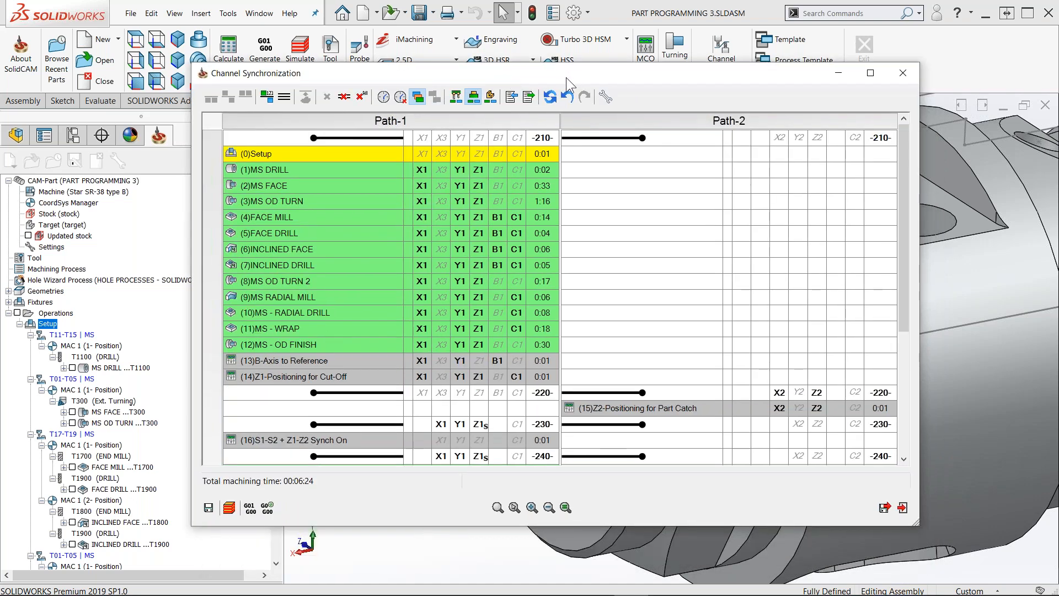
left_click_drag(566, 77, 551, 77)
scroll(572, 396, "down", 9)
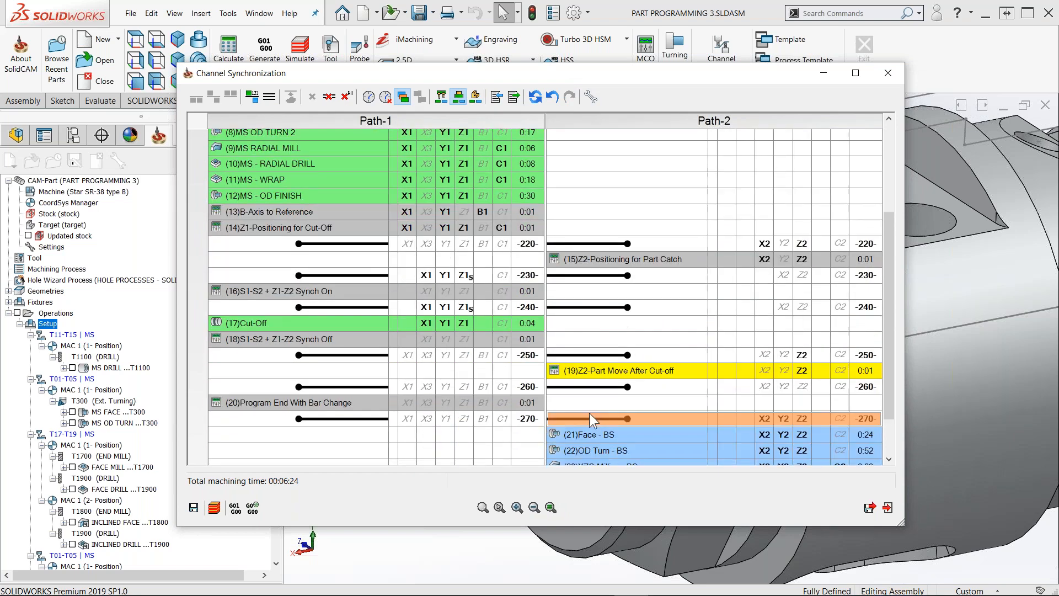
scroll(589, 412, "down", 4)
mouse_move(573, 418)
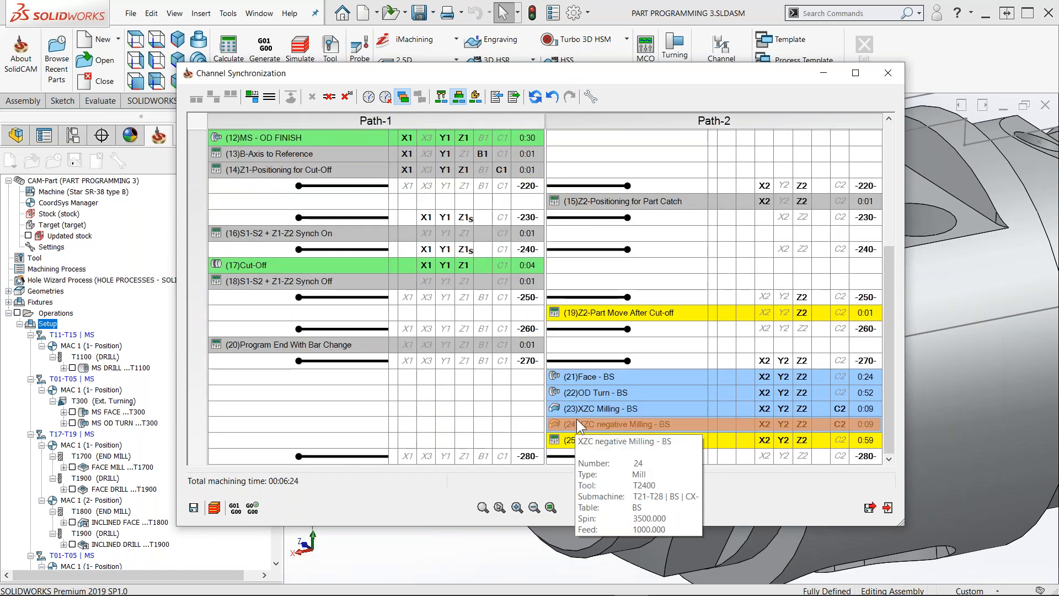
left_click_drag(584, 418, 310, 346)
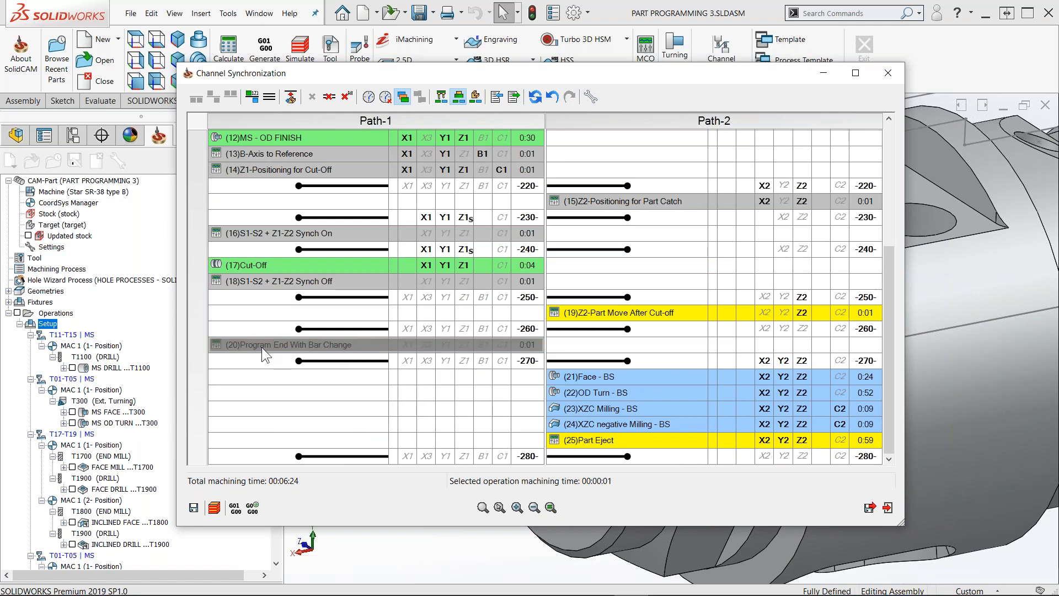
scroll(137, 414, "down", 15)
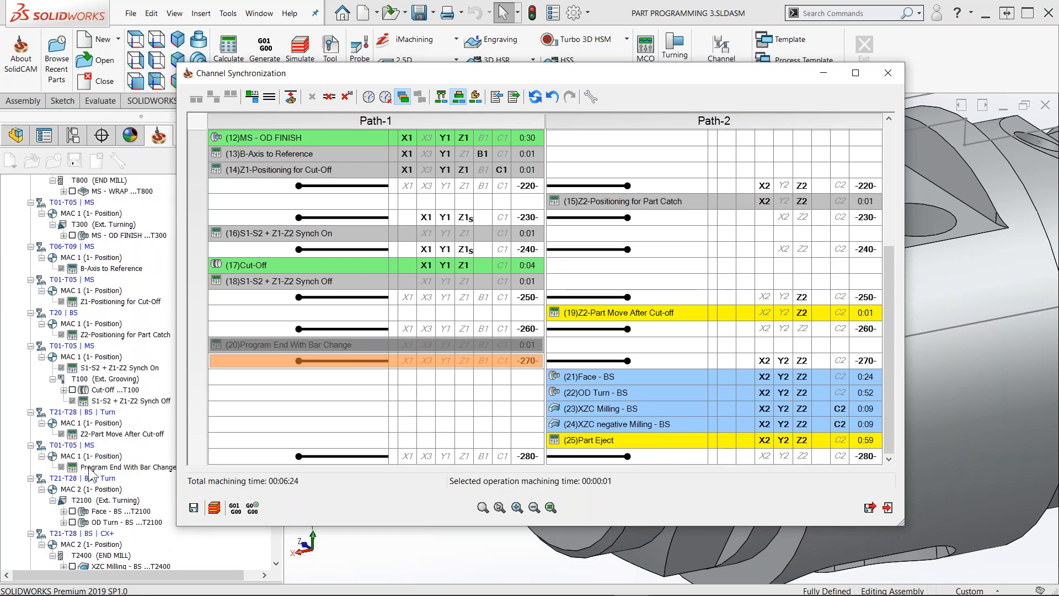
Delete the -270- synchronization line and compare Program End With Bar Change with the parallel Face - BS operation
left_click(565, 360)
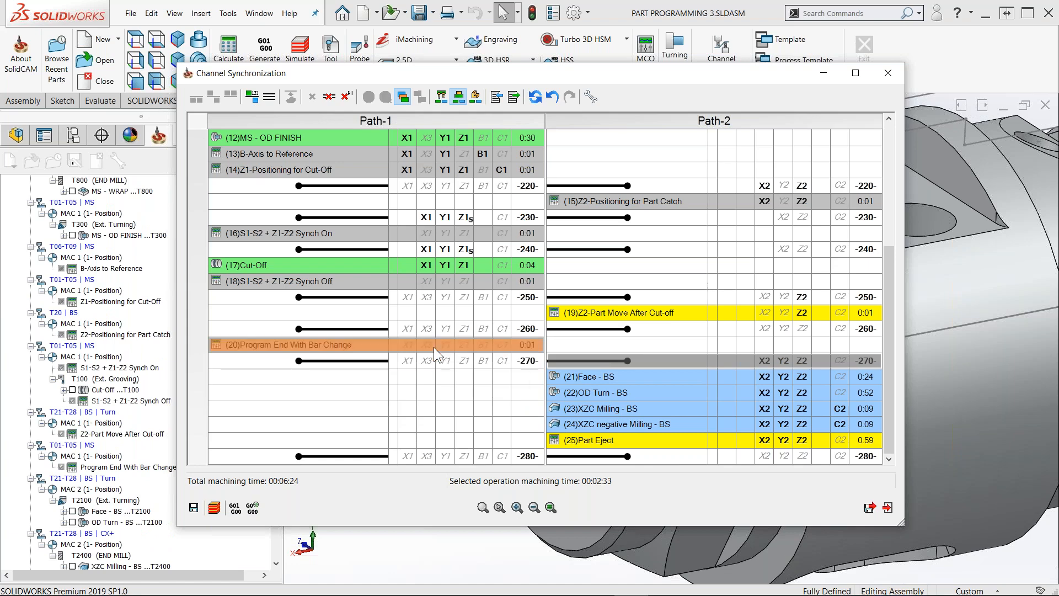
left_click(361, 363)
right_click(361, 363)
left_click(388, 376)
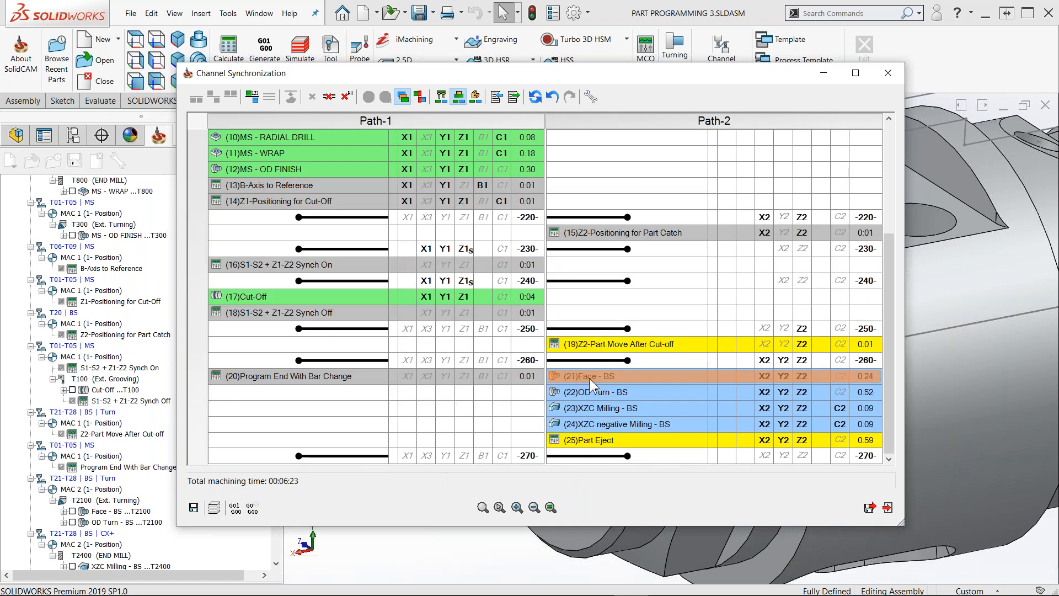
left_click(589, 379)
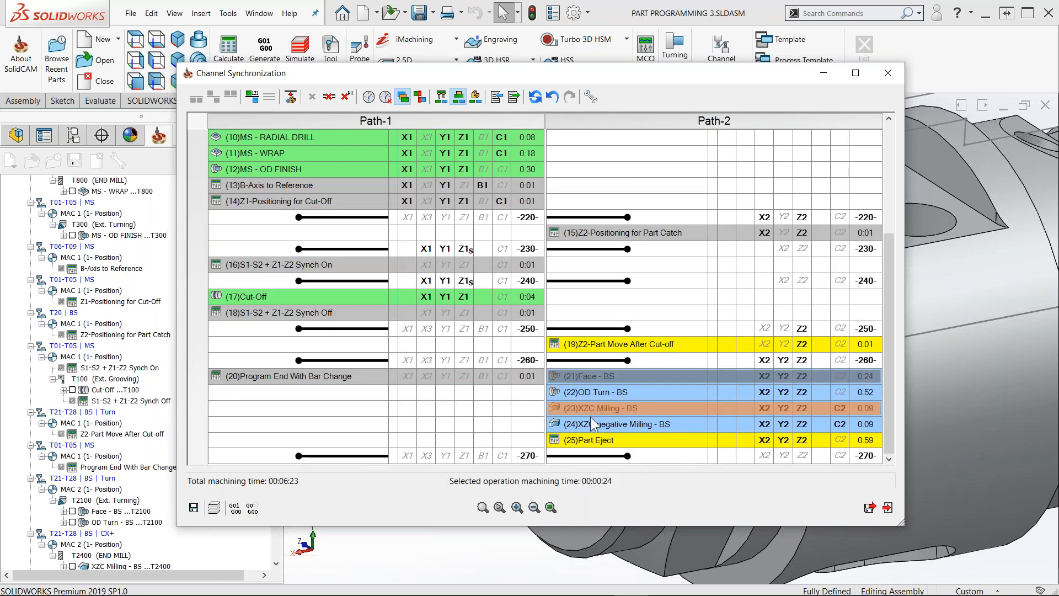
left_click(269, 378)
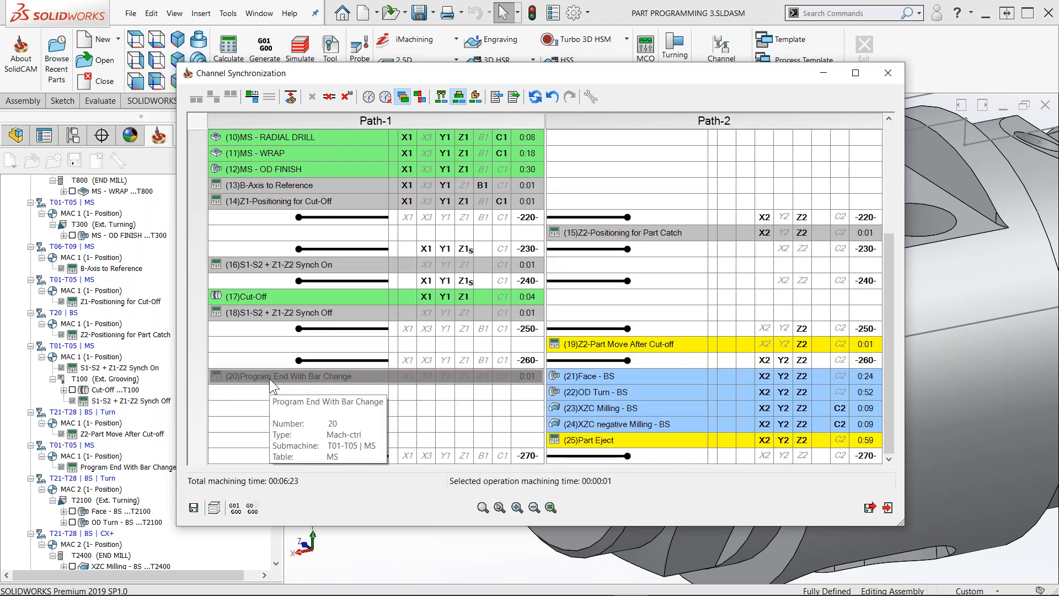
left_click_drag(332, 379, 247, 489)
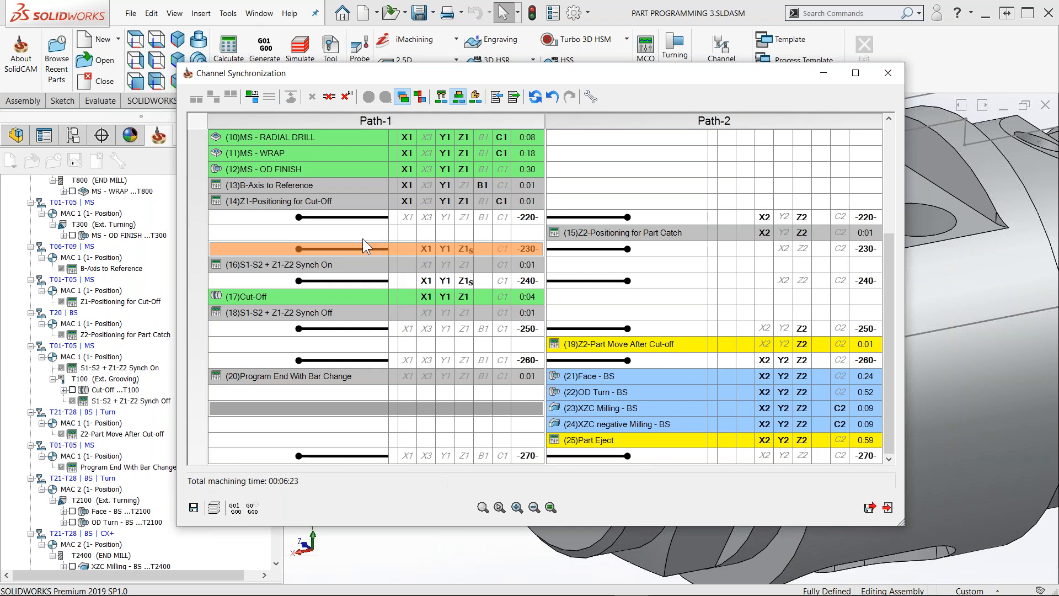
Show the synchronization conflicts, inspect the one on OD Turn - BS, and restore the deleted synchronization line
left_click(420, 98)
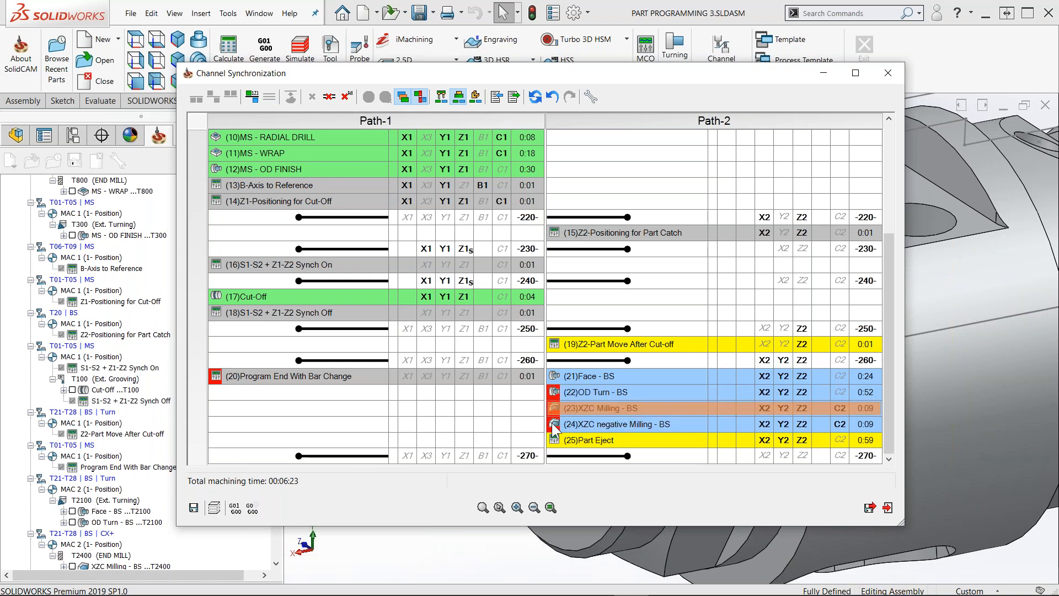
left_click(557, 395)
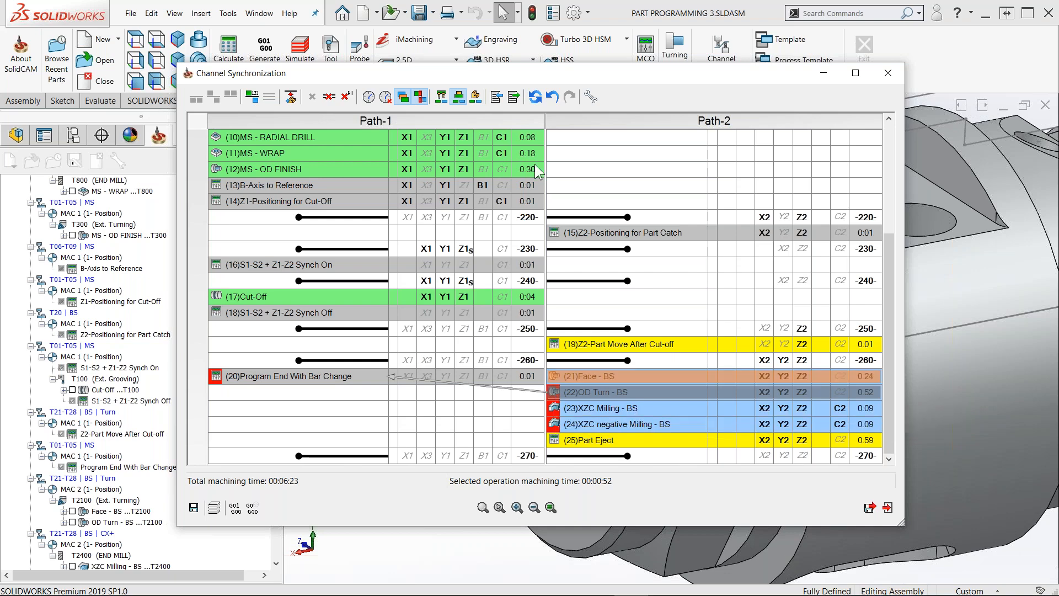
left_click(539, 100)
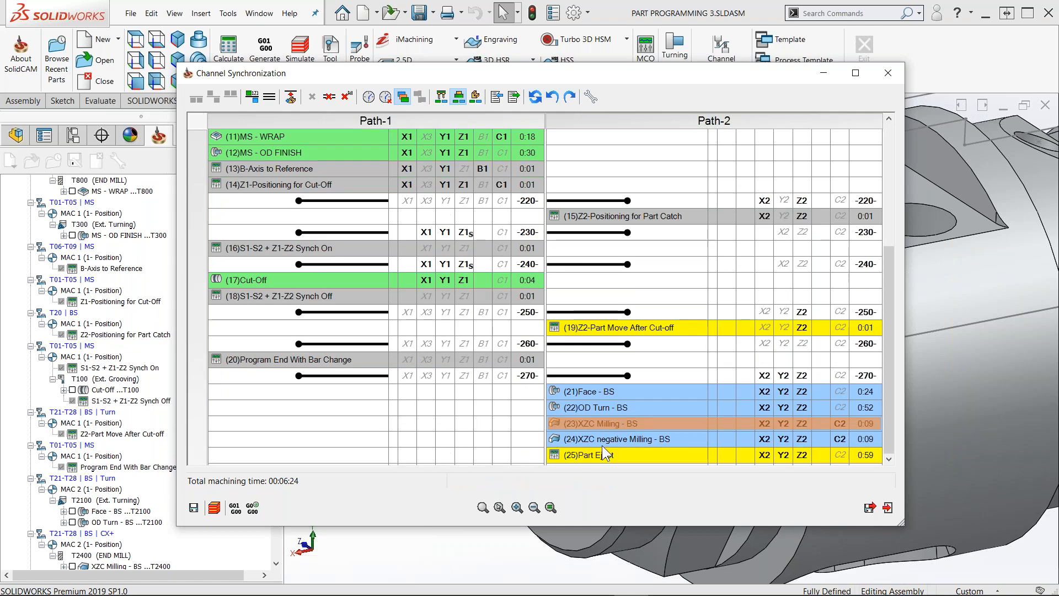
Export the channel synchronization under the sync name Default
left_click(514, 97)
left_click_drag(517, 169, 350, 150)
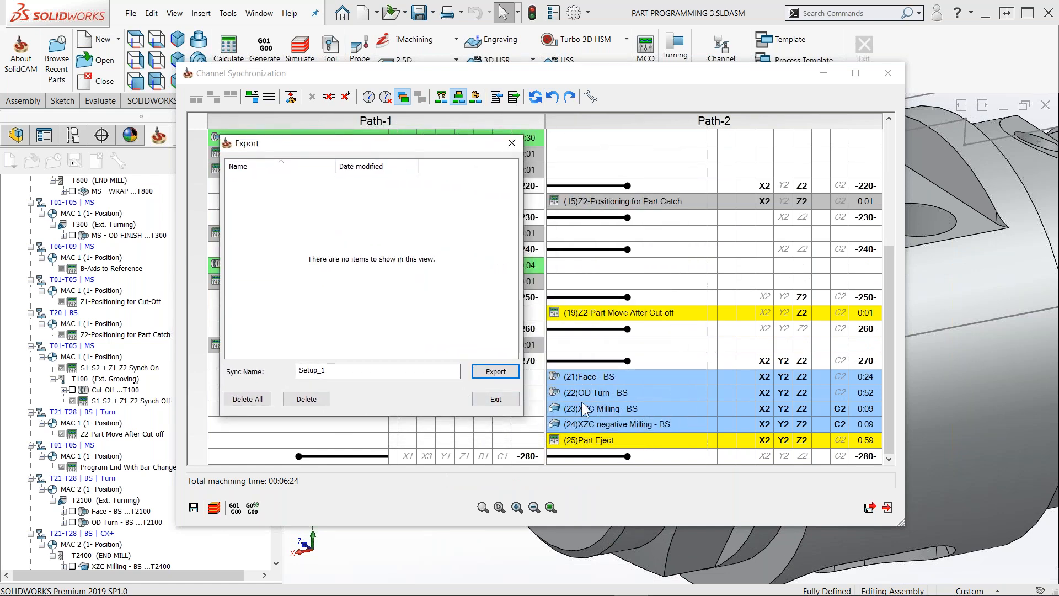
left_click_drag(343, 371, 231, 360)
type("Default")
left_click(489, 375)
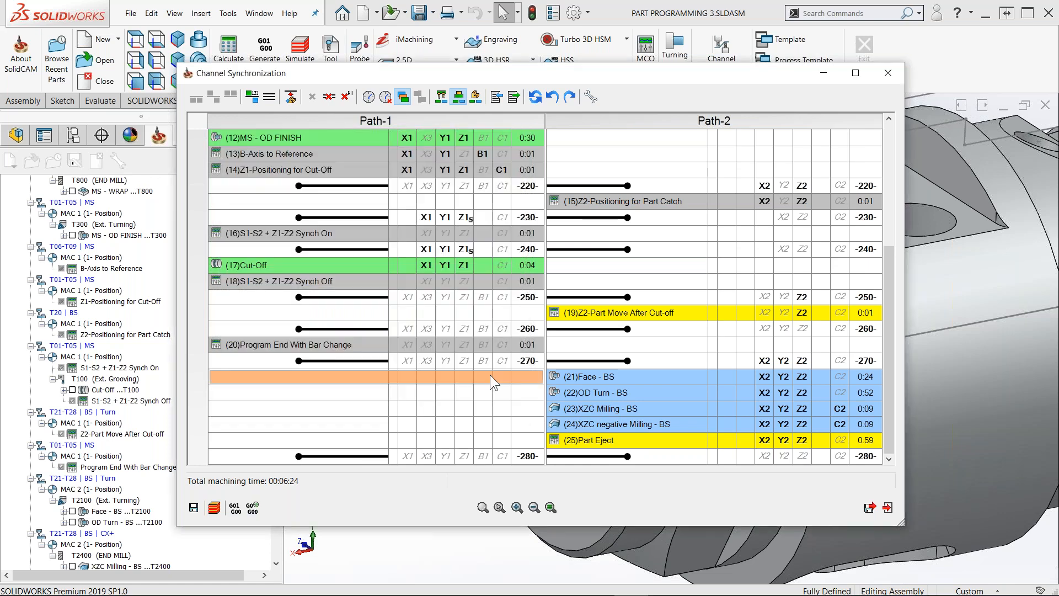
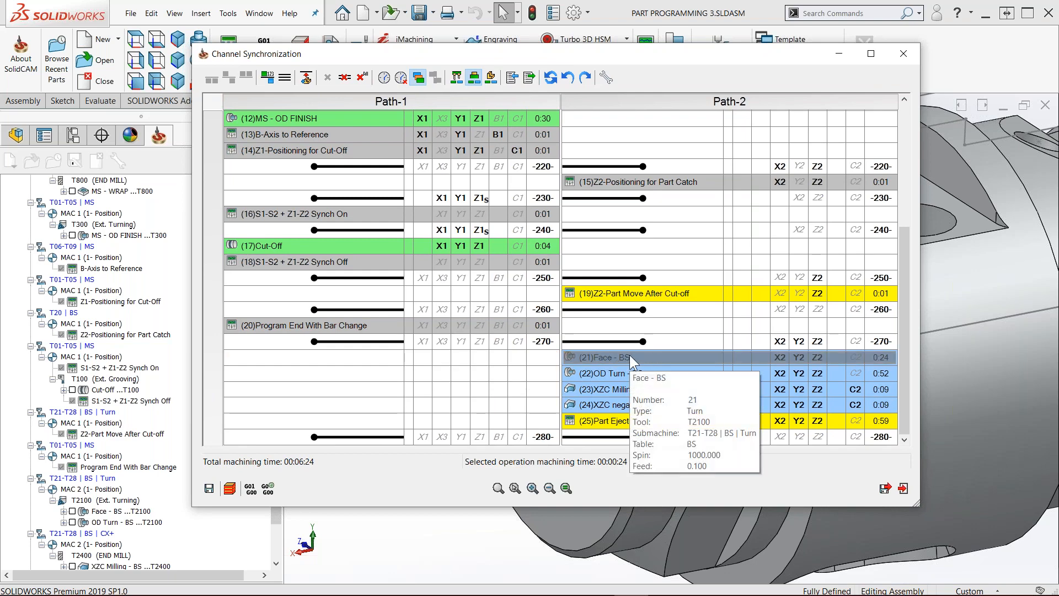
Examine the synchronization lines of Path-1 and Path-2, especially -240- before the Cut-Off operation
scroll(624, 350, "up", 5)
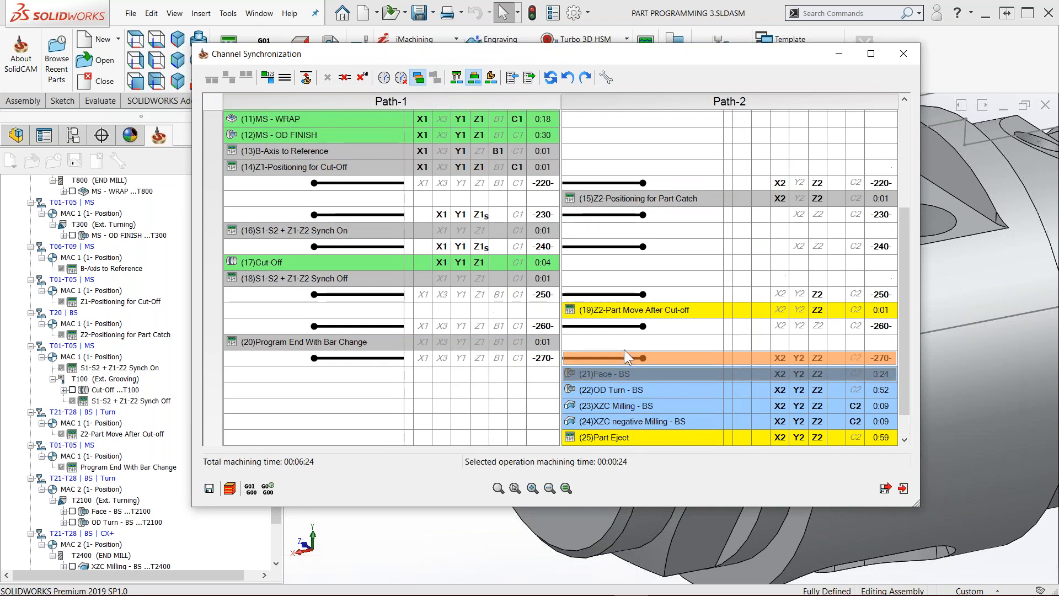
scroll(618, 392, "down", 4)
scroll(620, 386, "up", 4)
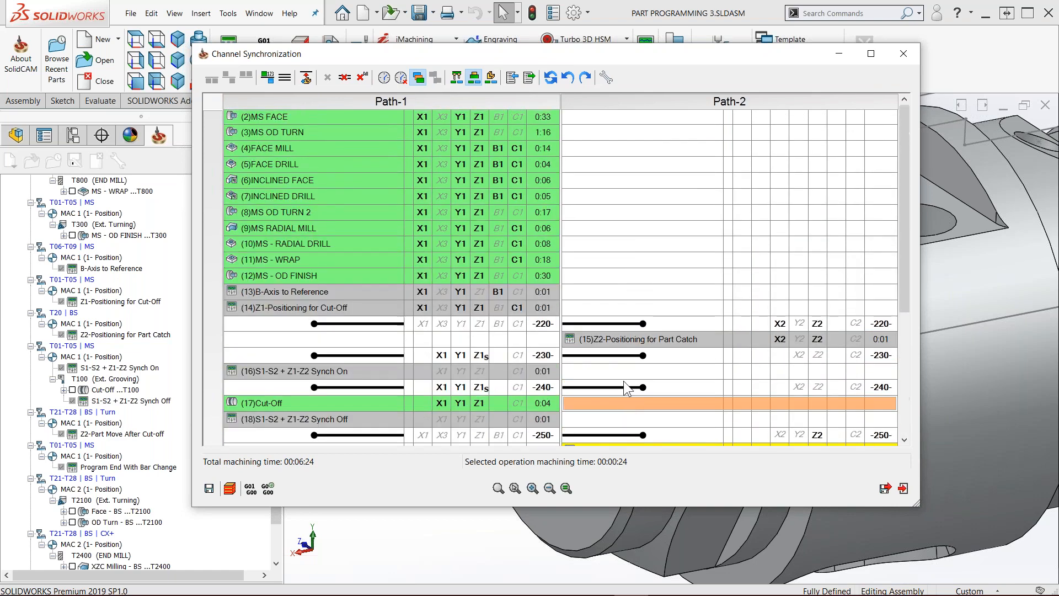
left_click(385, 119)
mouse_move(610, 120)
left_mouse_down()
mouse_move(451, 343)
mouse_move(355, 375)
mouse_move(657, 369)
mouse_move(591, 383)
mouse_move(385, 347)
mouse_move(670, 359)
left_mouse_up()
scroll(669, 360, "down", 2)
left_click(397, 353)
left_click(613, 354)
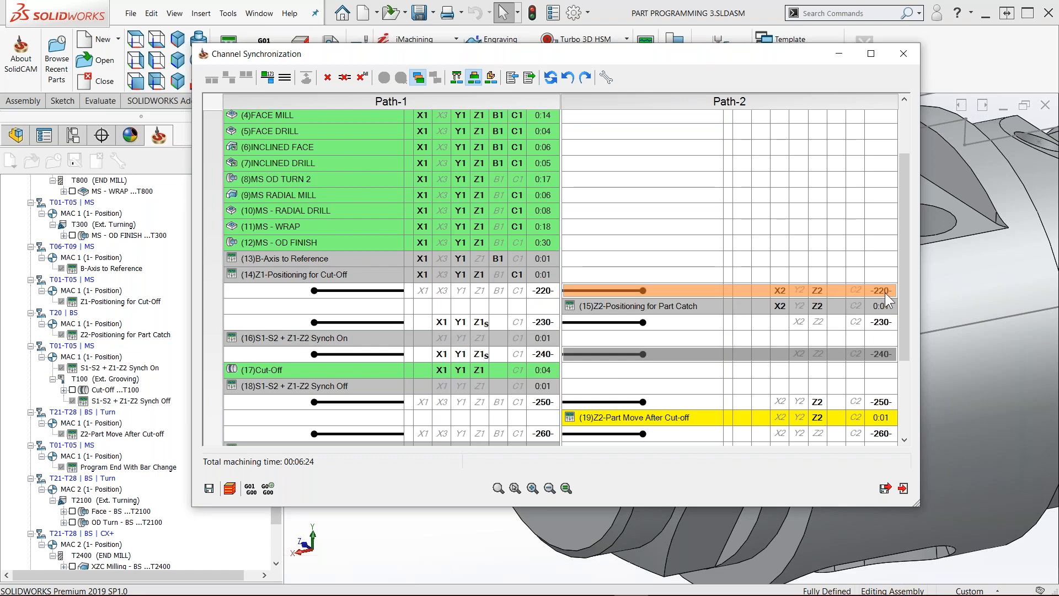
left_click_drag(899, 286, 901, 221)
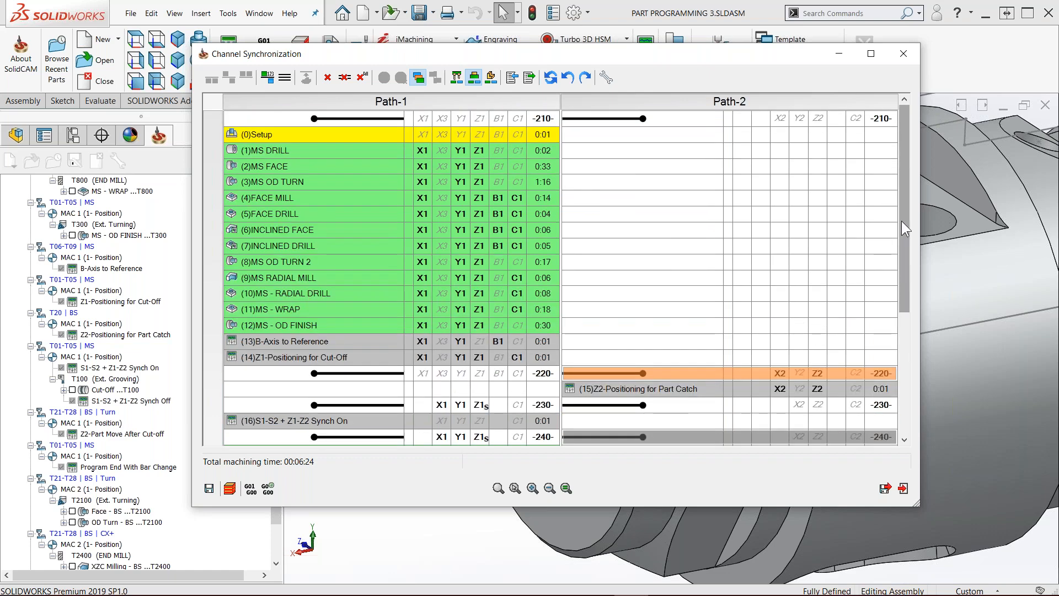
scroll(755, 249, "down", 1)
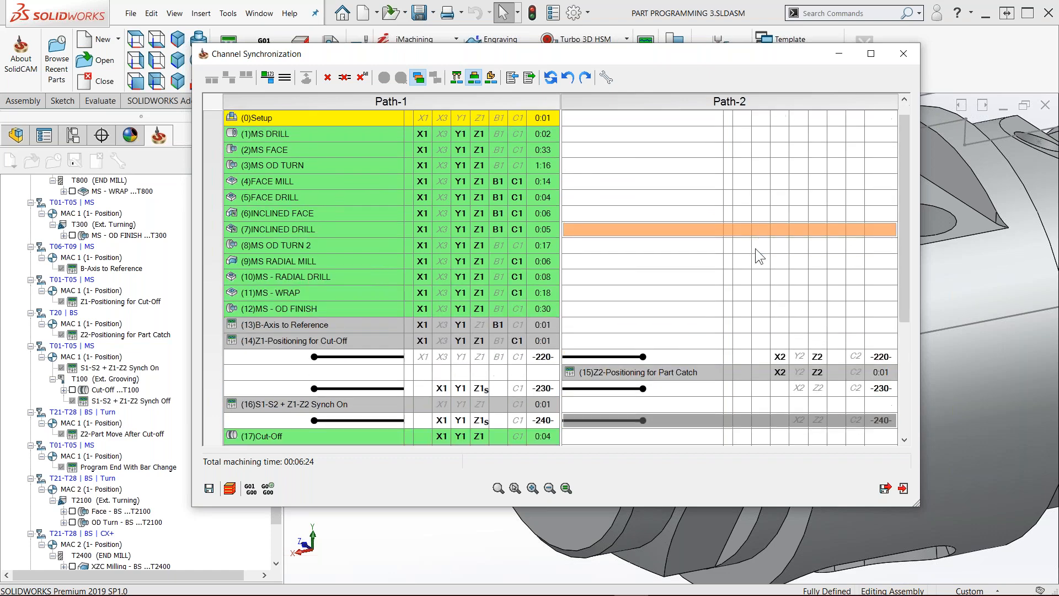
scroll(756, 248, "up", 1)
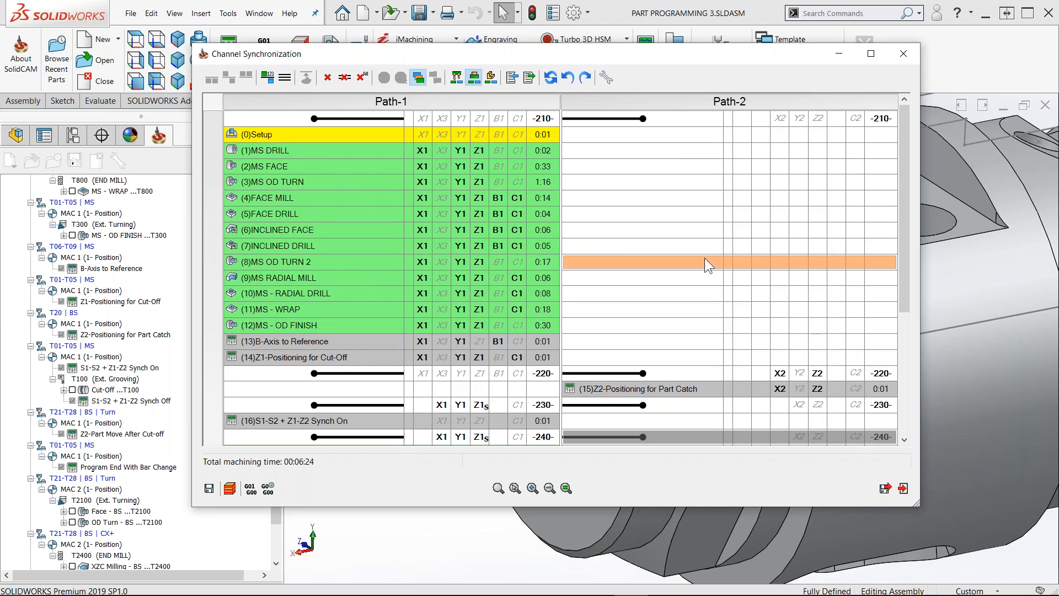
Examine the -210- and -220- synchronization lines that enclose the main-spindle operations of Path-1
left_click(383, 118)
left_click(624, 117)
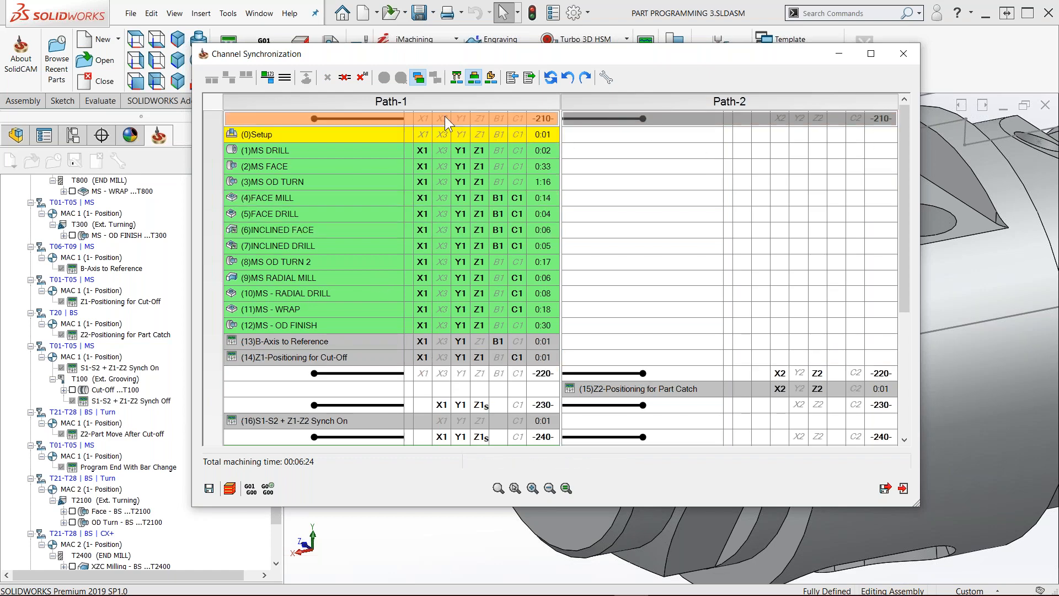
scroll(376, 329, "down", 4)
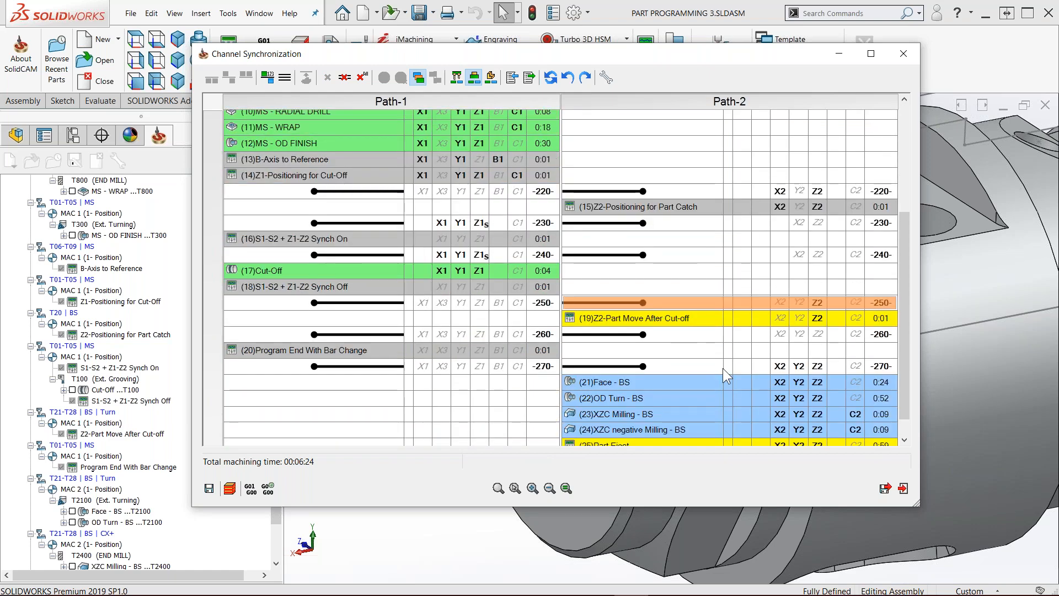
scroll(745, 406, "up", 2)
scroll(734, 358, "up", 2)
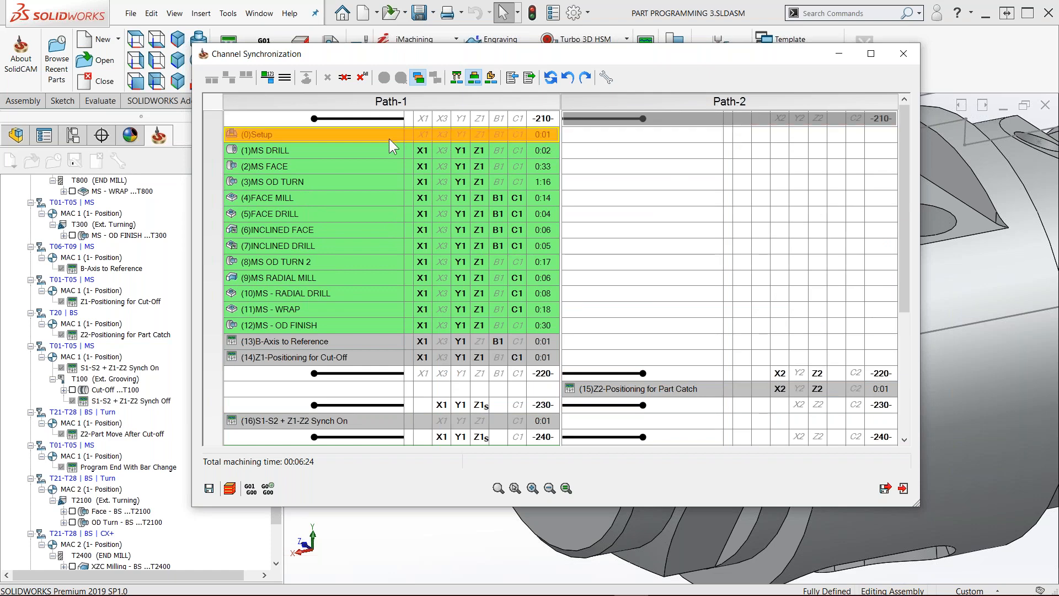
left_click(382, 122)
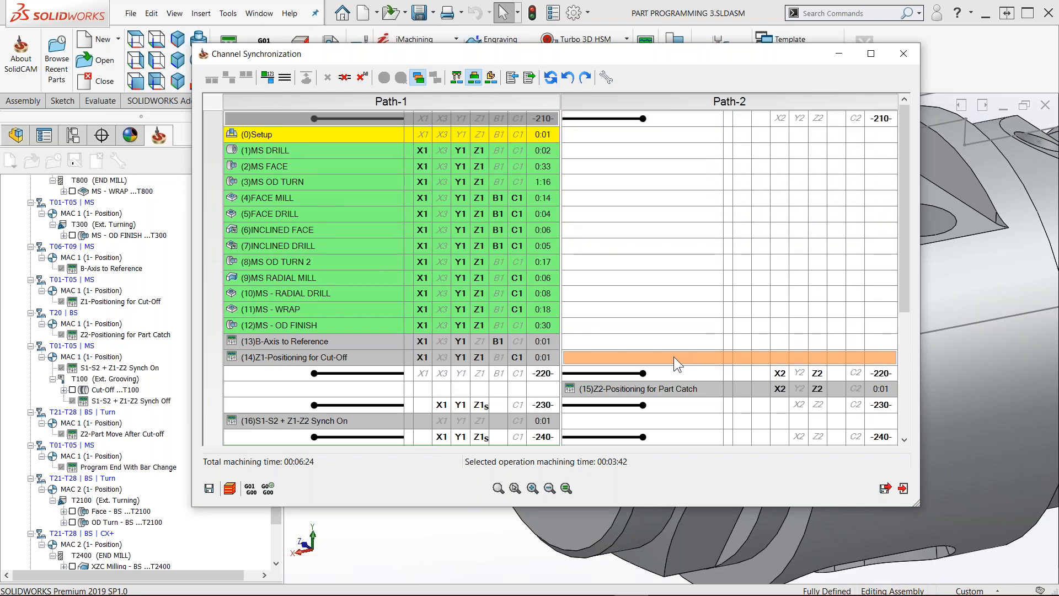
left_click(658, 374)
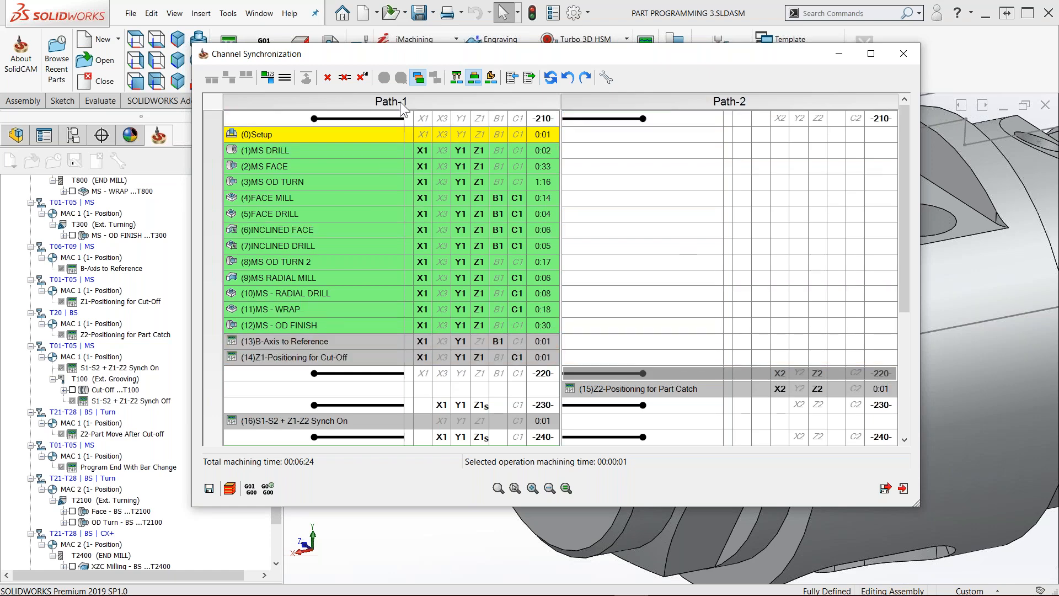
Add a new workpiece whose machining starts from the Face - BS operation in Path-2
left_click(378, 375)
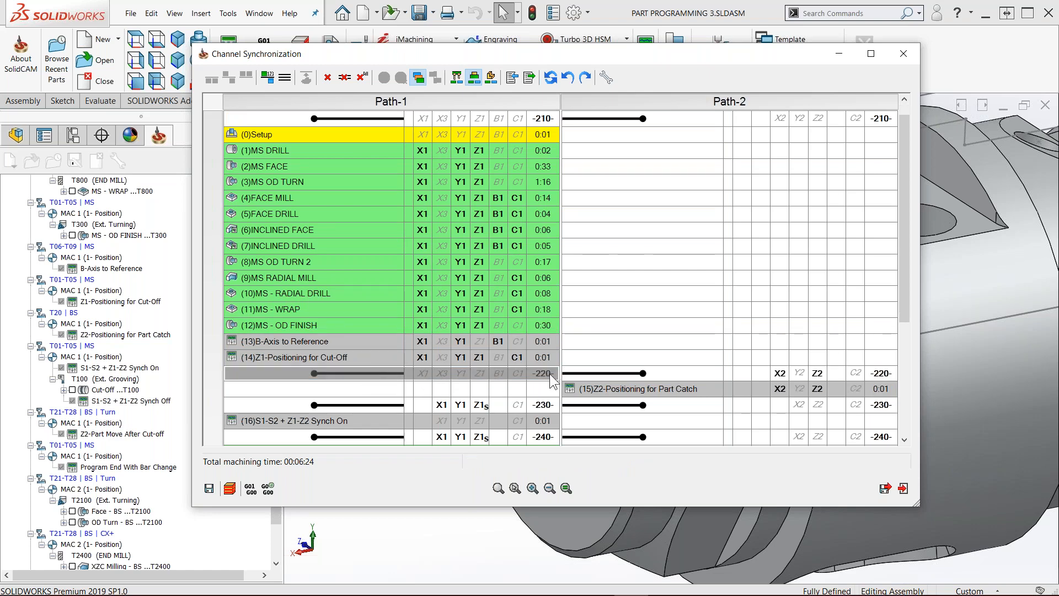
scroll(549, 373, "down", 3)
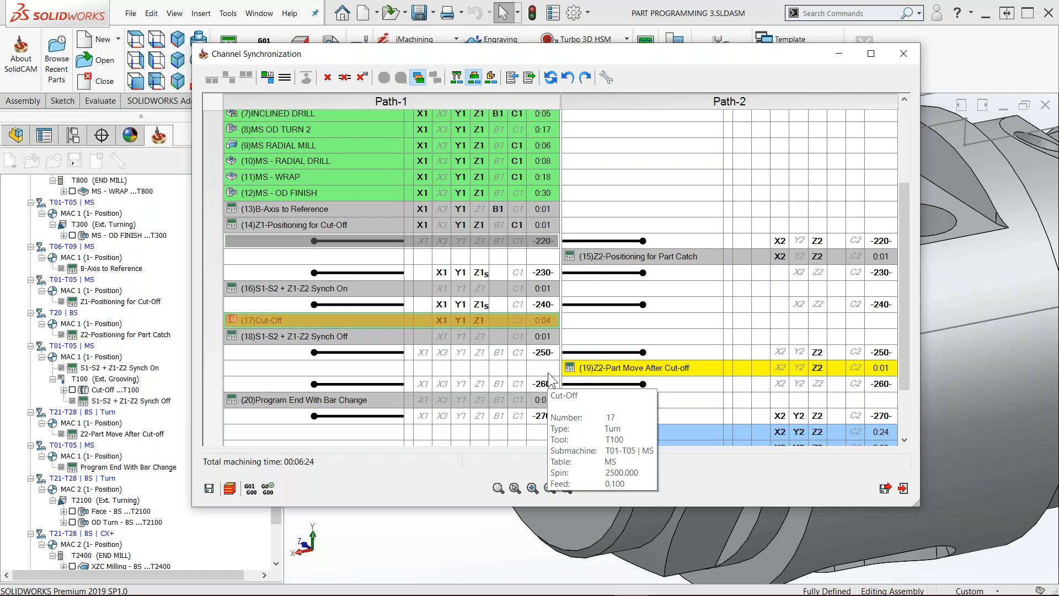
scroll(559, 340, "down", 3)
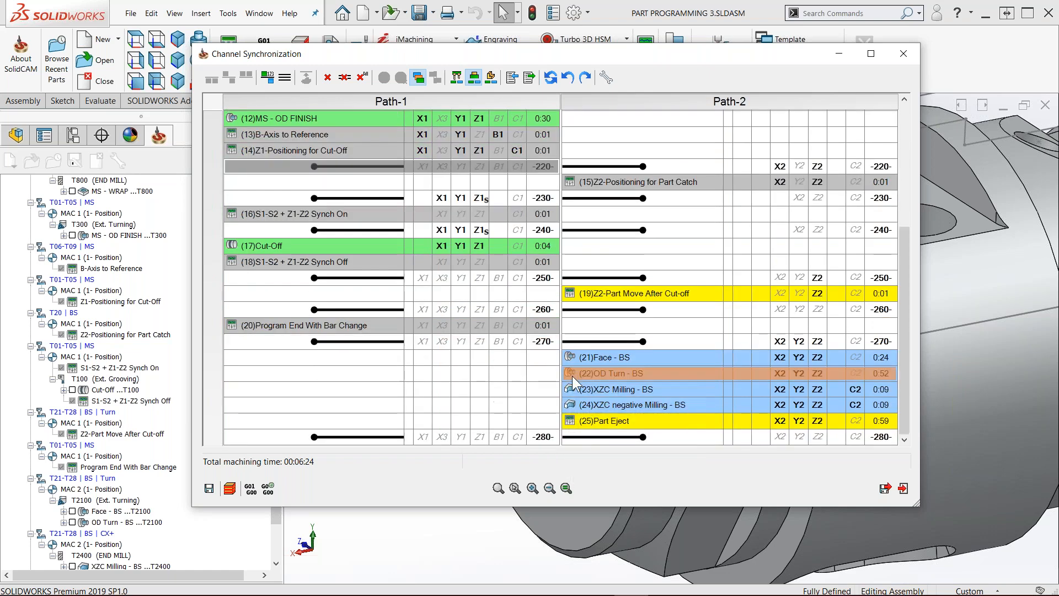
left_click(661, 358)
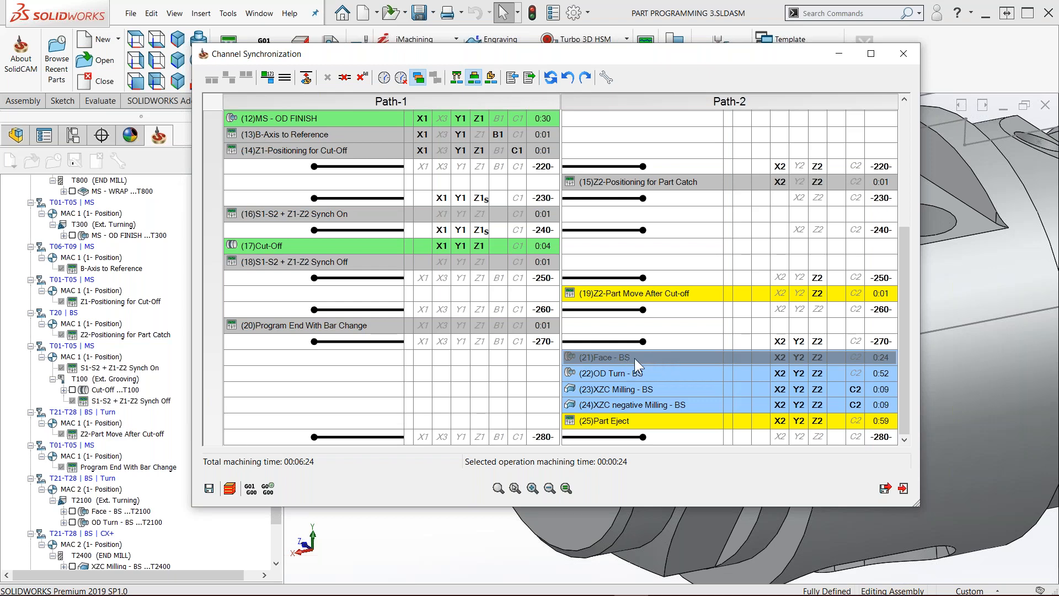
mouse_move(631, 359)
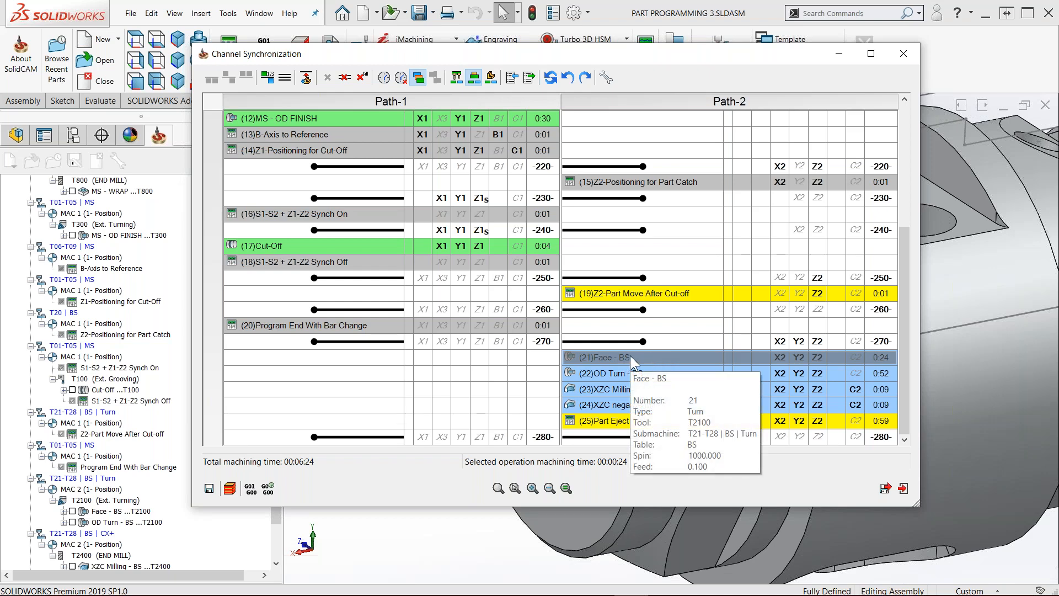
right_click(633, 357)
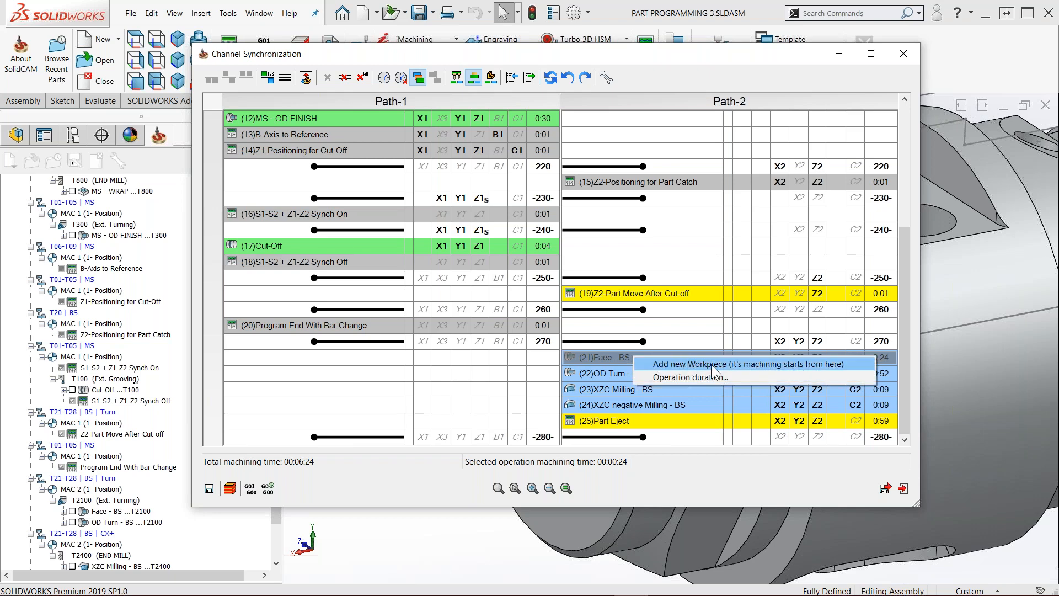
left_click(620, 359)
left_click_drag(620, 359, 502, 256)
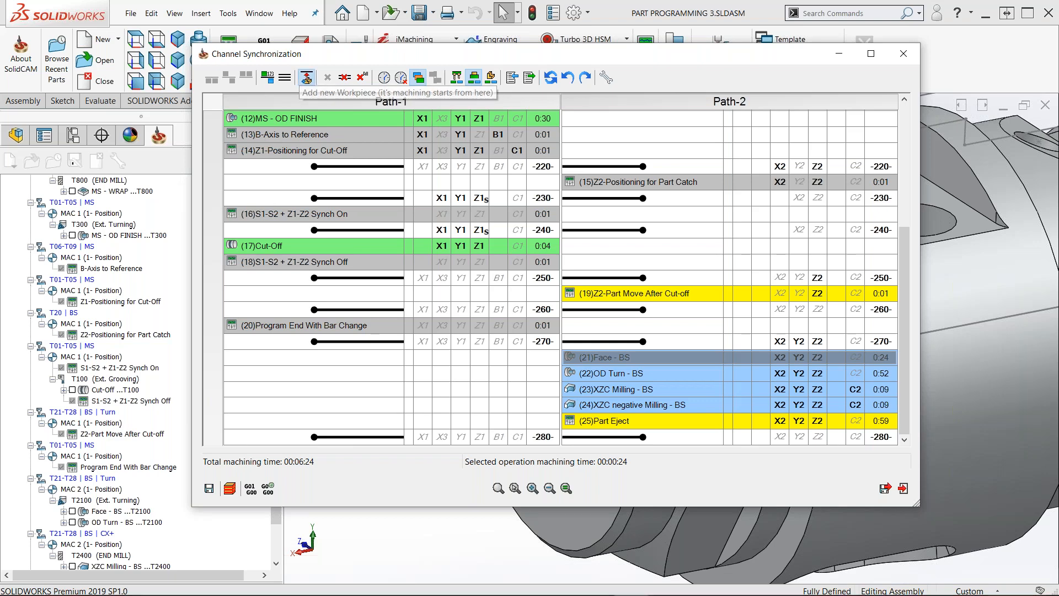
left_click(305, 78)
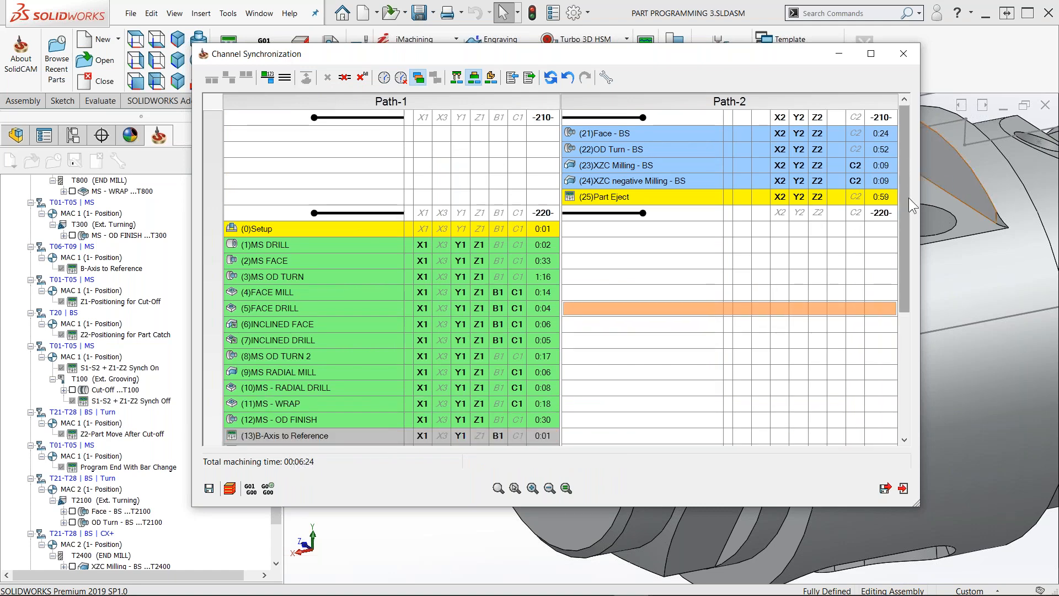
Move the Path-1 operations from Setup through Z1-Positioning for Cut-Off up under line -210-, parallel to the back-spindle operations of Path-2
left_click_drag(905, 171, 900, 295)
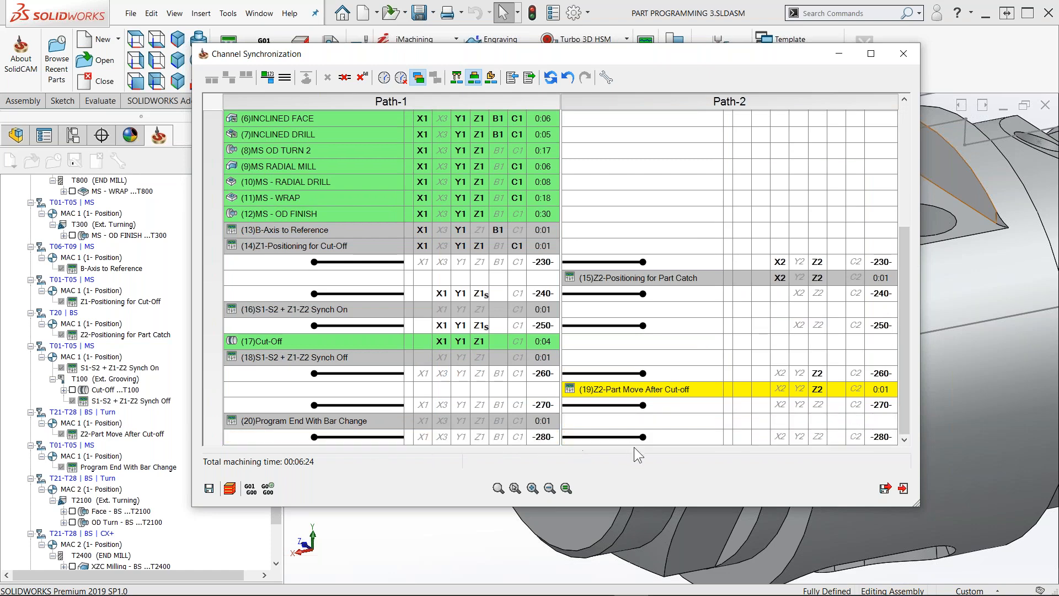
left_click_drag(905, 347, 904, 226)
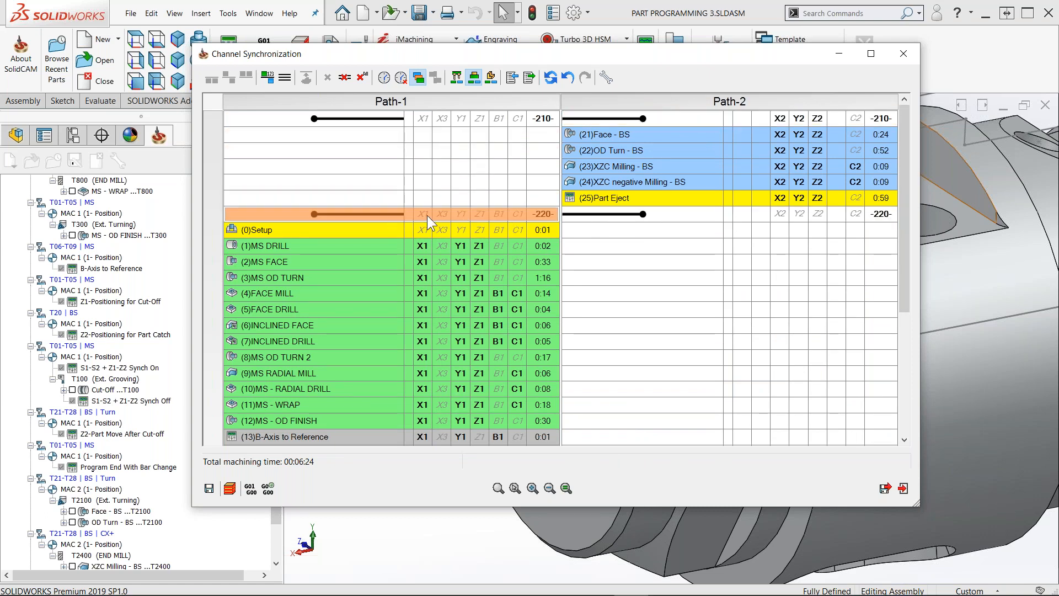
left_click(378, 215)
right_click(376, 214)
left_click(320, 230)
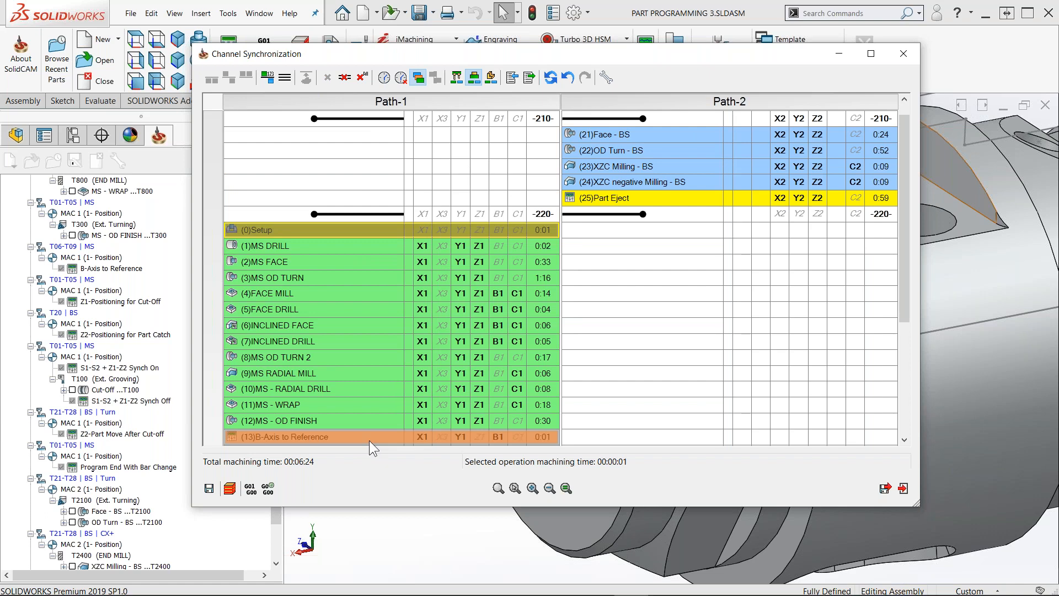
scroll(366, 436, "down", 2)
left_click(364, 425, "shift")
left_click_drag(341, 217, 383, 106)
left_click(446, 217)
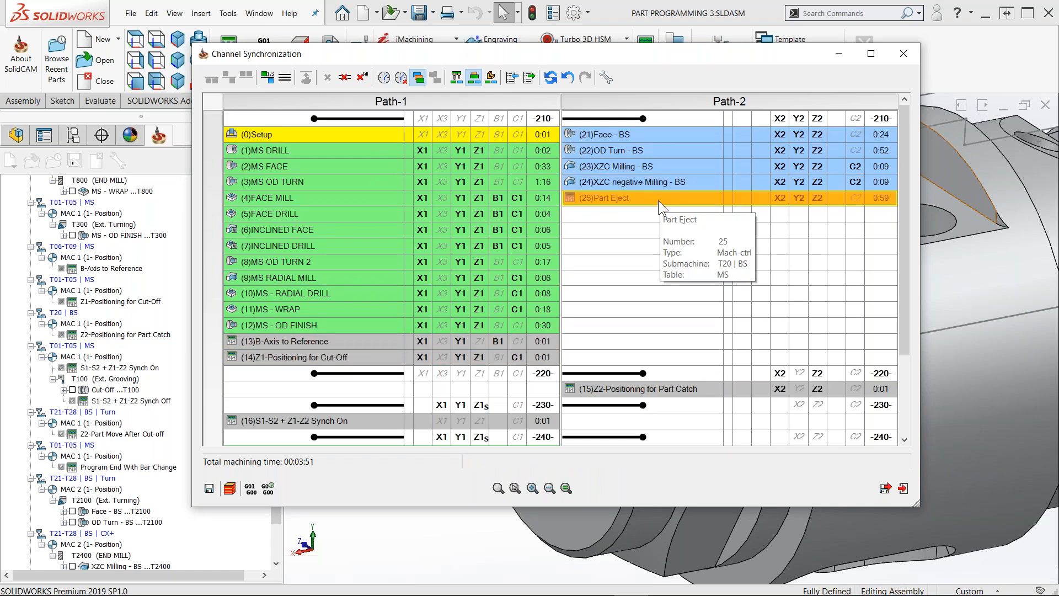
Start simulating the synchronized operations in Machine Simulation mode
left_click(251, 490)
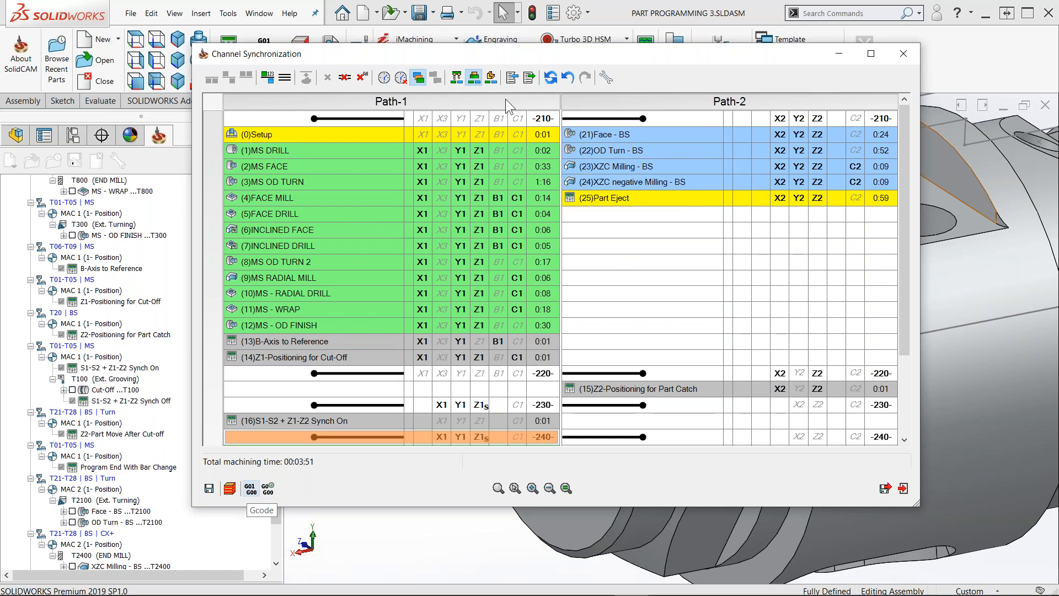
left_click_drag(535, 58, 459, 61)
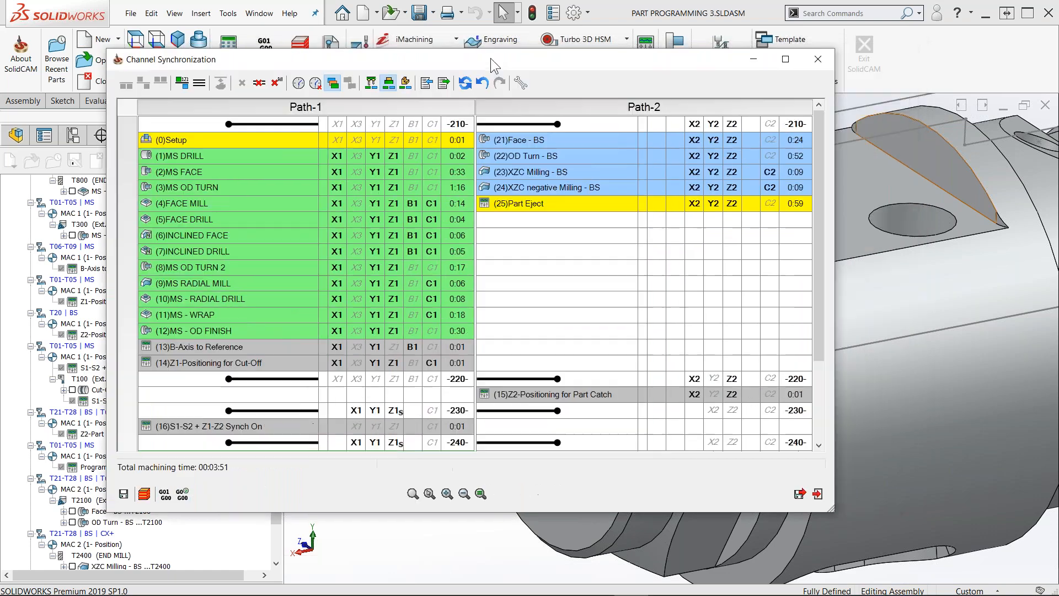
left_click(144, 495)
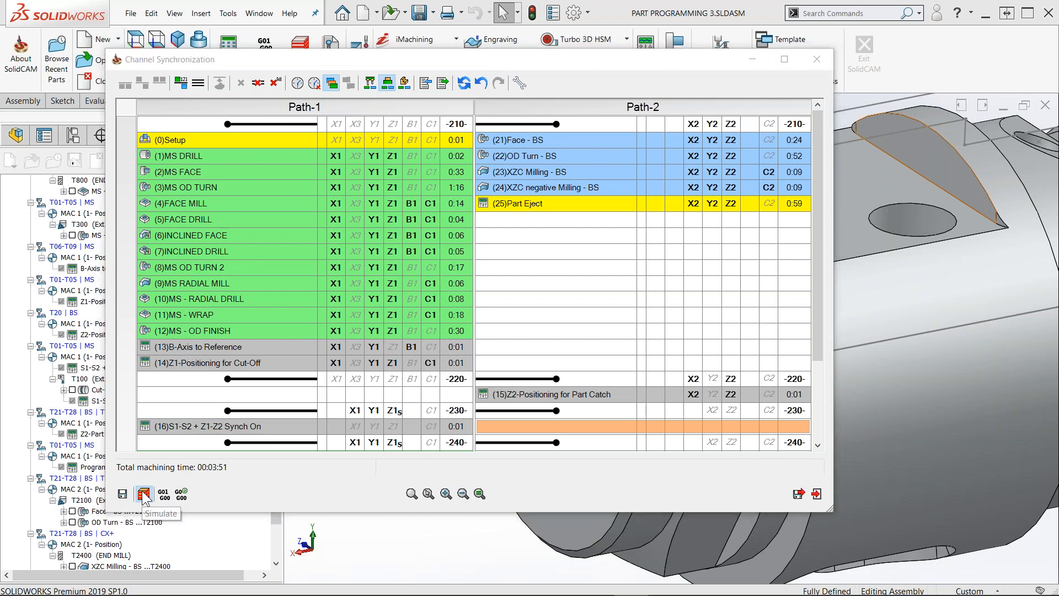
left_click(199, 119)
mouse_move(294, 301)
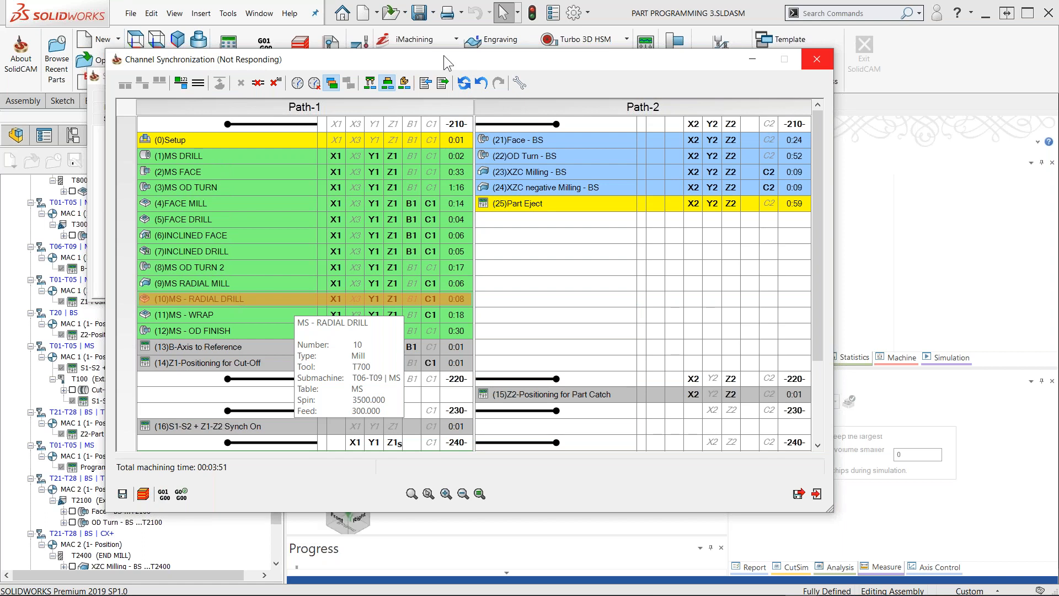
Close the Channel Synchronization window to uncover the machine simulation
left_click_drag(461, 61, 498, 65)
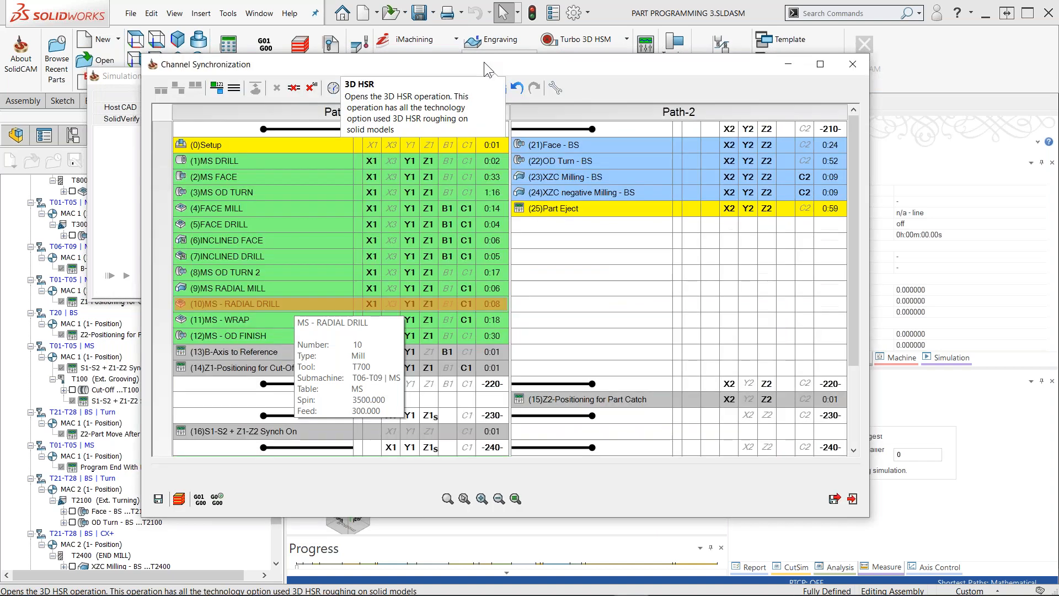
left_click_drag(484, 62, 547, 65)
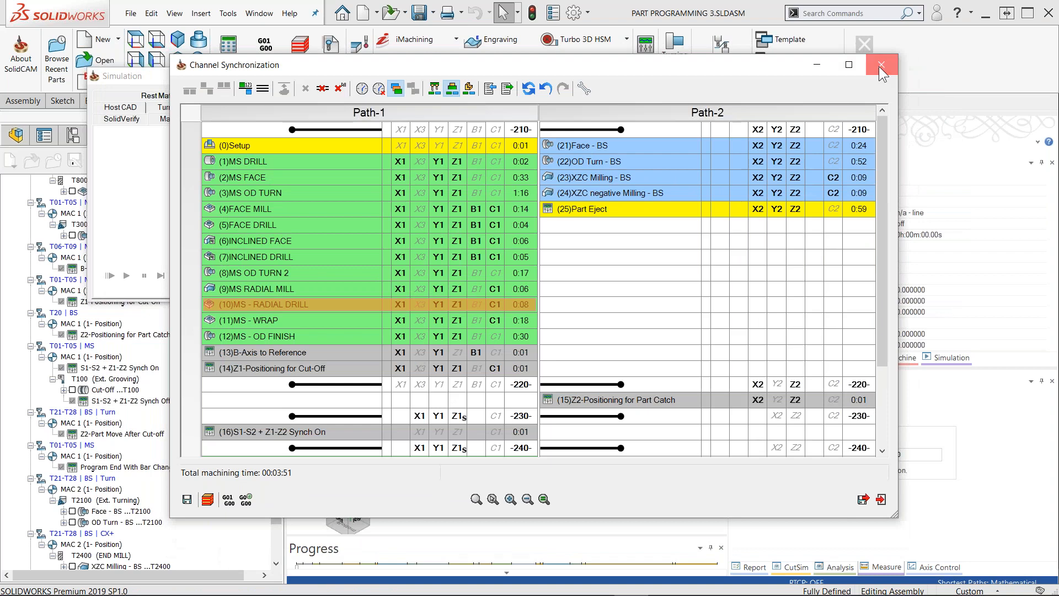
left_click(879, 67)
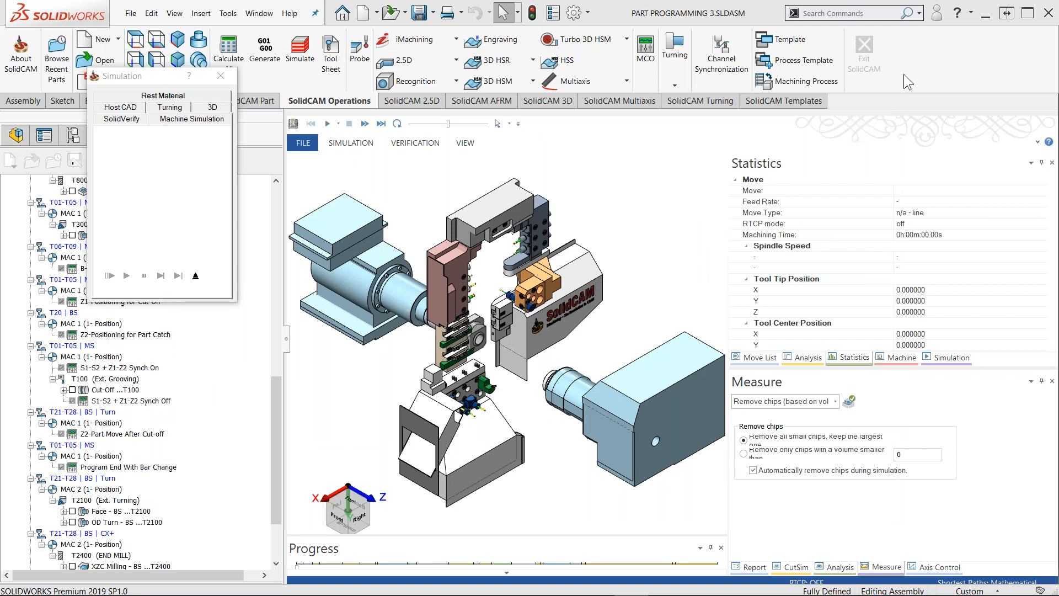
Turn off the large text buttons of the CommandManager and narrow the operation tree panel to enlarge the simulation area
right_click(911, 56)
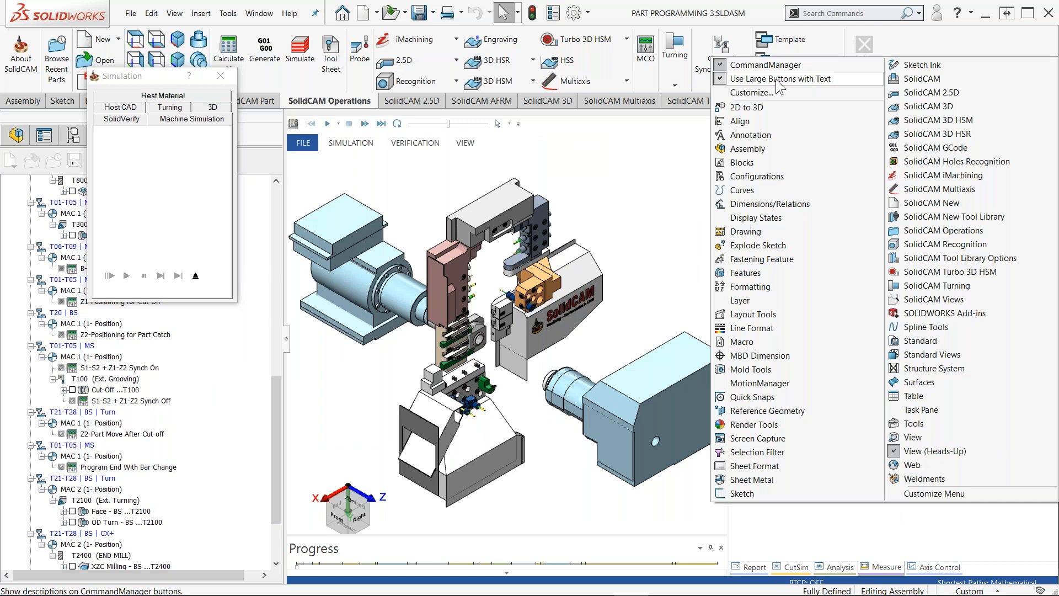
left_click(777, 80)
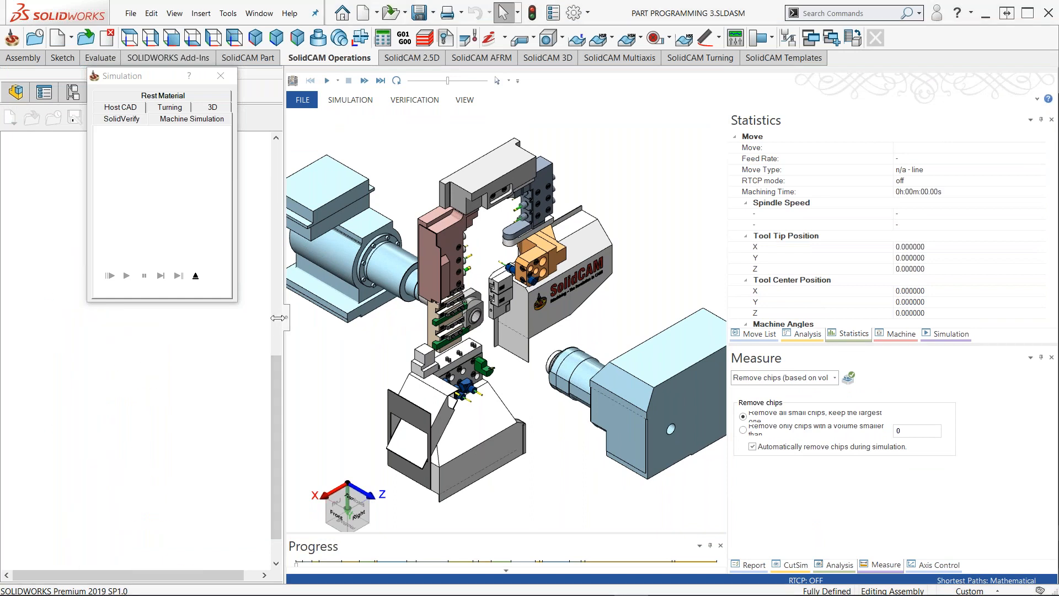
left_click_drag(285, 318, 210, 320)
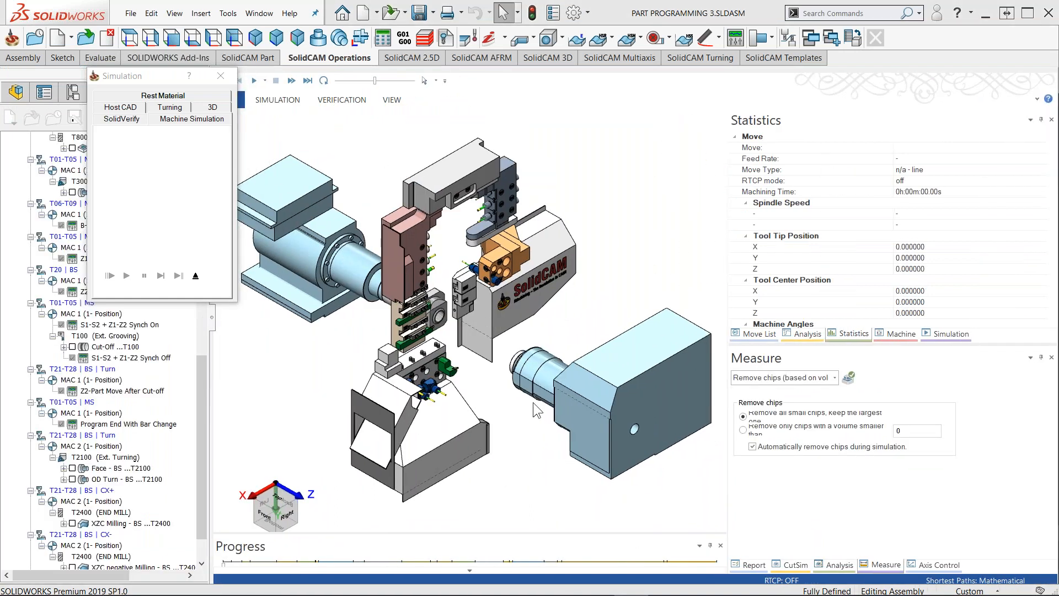
Show the move list and run the simulation, watching the back-spindle machining up close
left_click(764, 335)
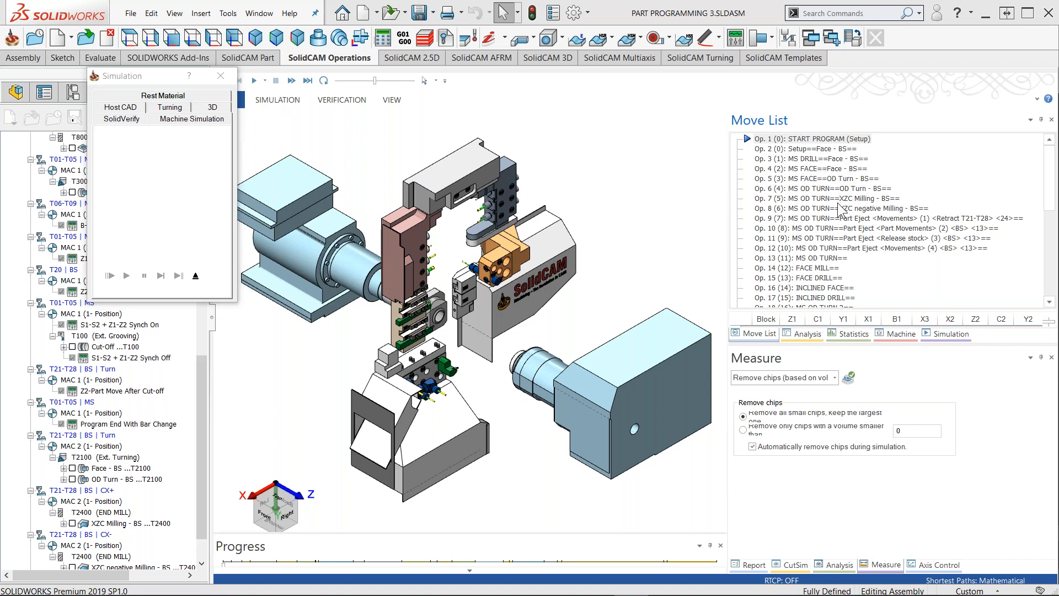
scroll(455, 336, "up", 5)
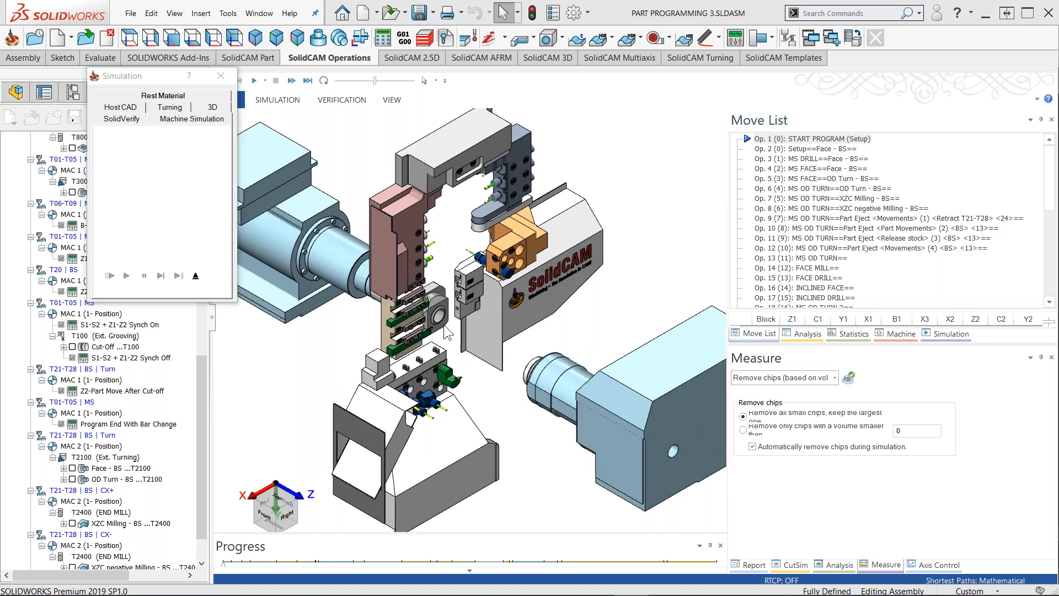
scroll(455, 370, "up", 2)
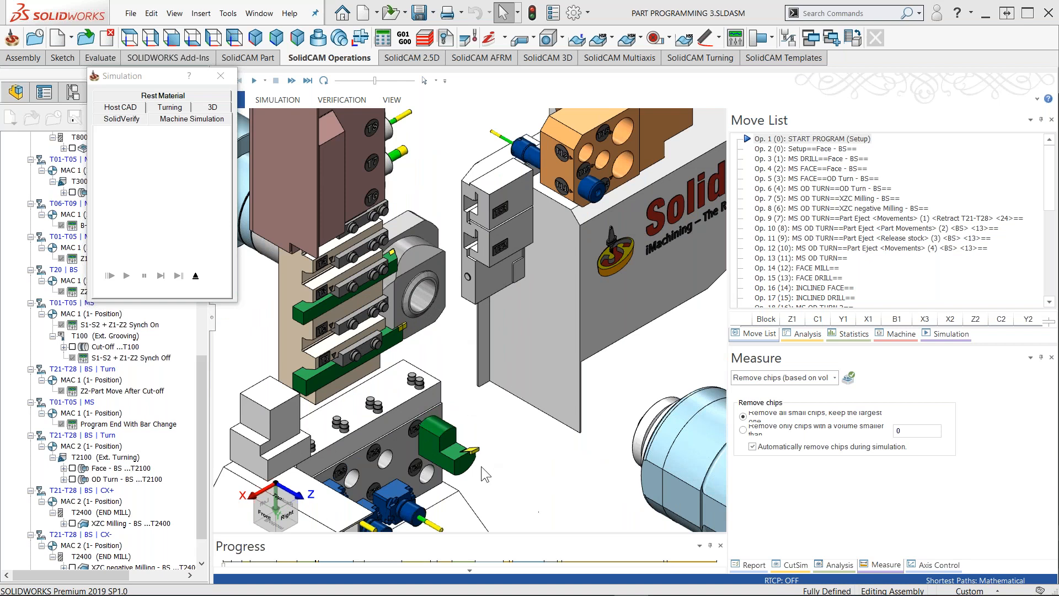
left_click_drag(149, 75, 87, 97)
left_click(254, 81)
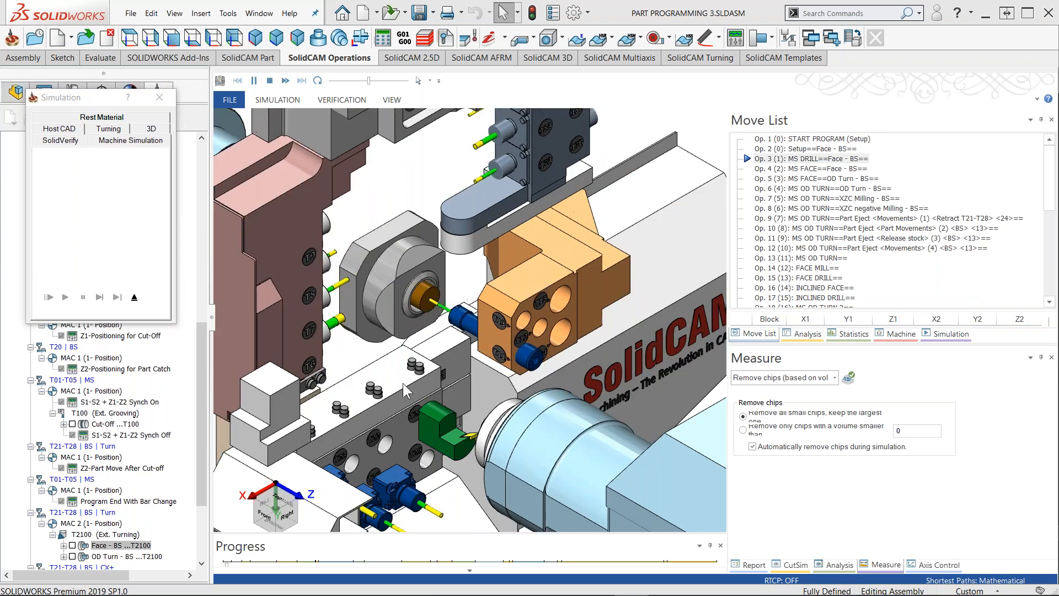
scroll(475, 447, "up", 5)
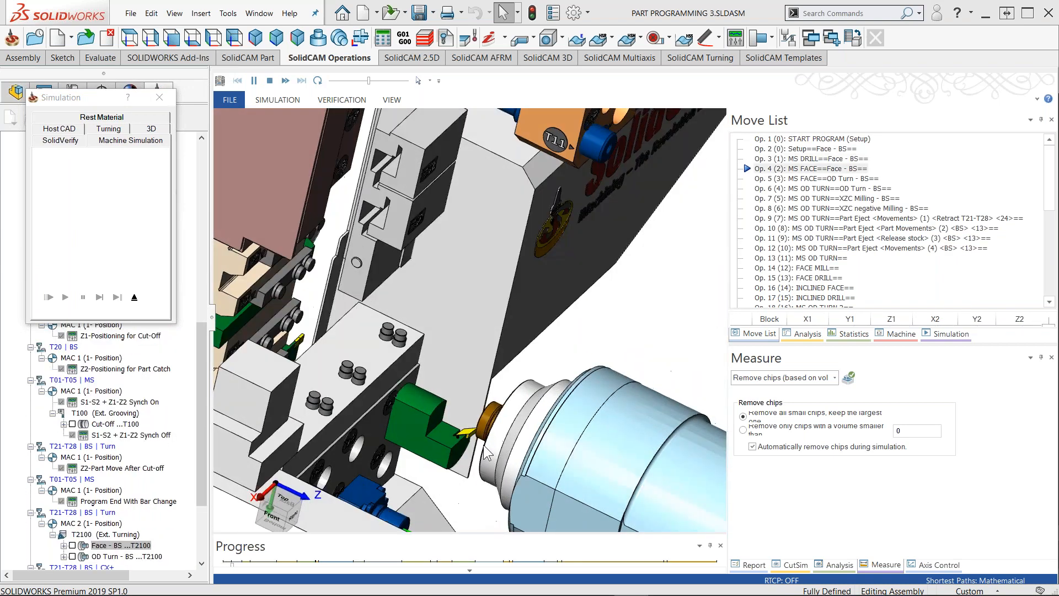
scroll(485, 450, "up", 3)
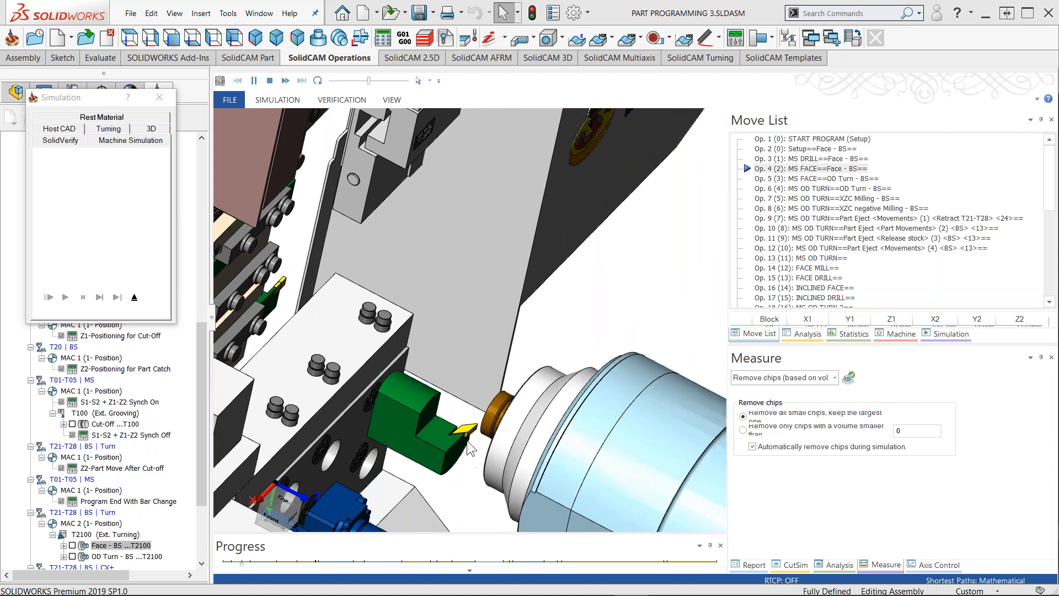
scroll(474, 439, "up", 4)
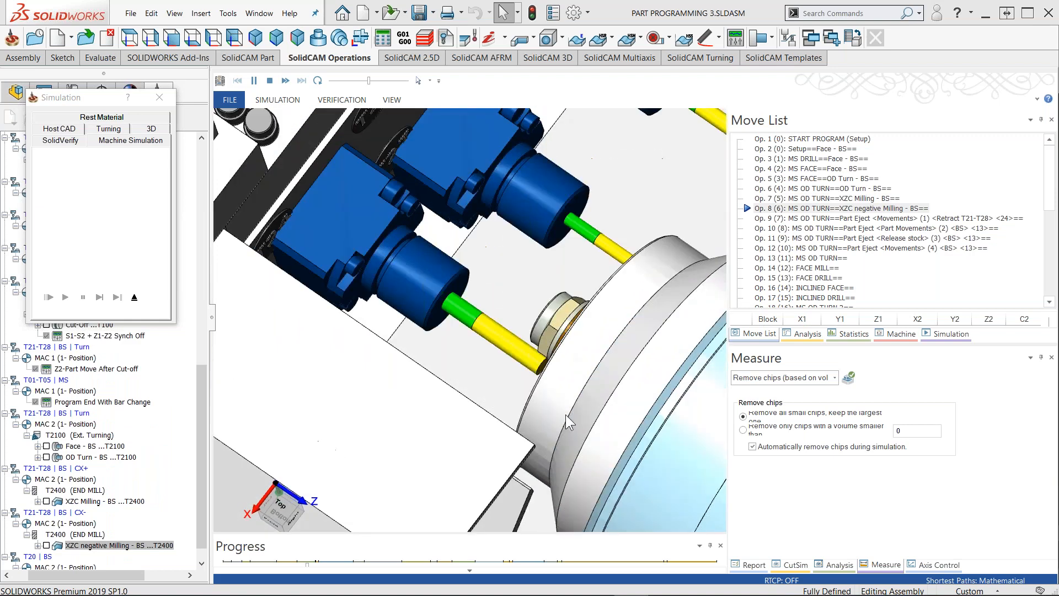
Adjust the simulation speed while inspecting the back spindle during the XZC negative Milling - BS operation
left_click_drag(368, 80, 356, 82)
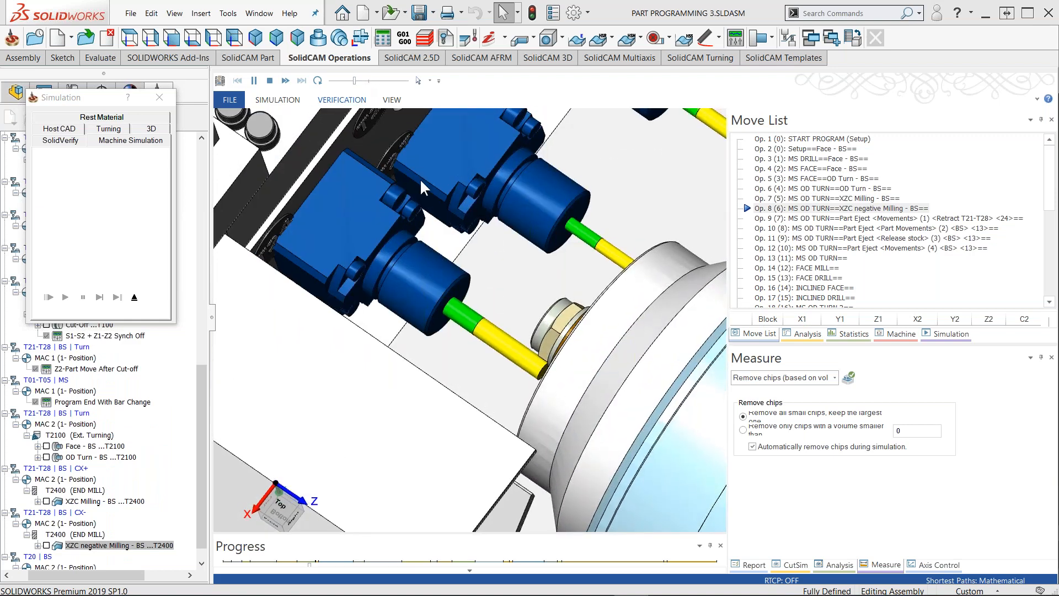
scroll(578, 362, "down", 4)
scroll(502, 330, "down", 5)
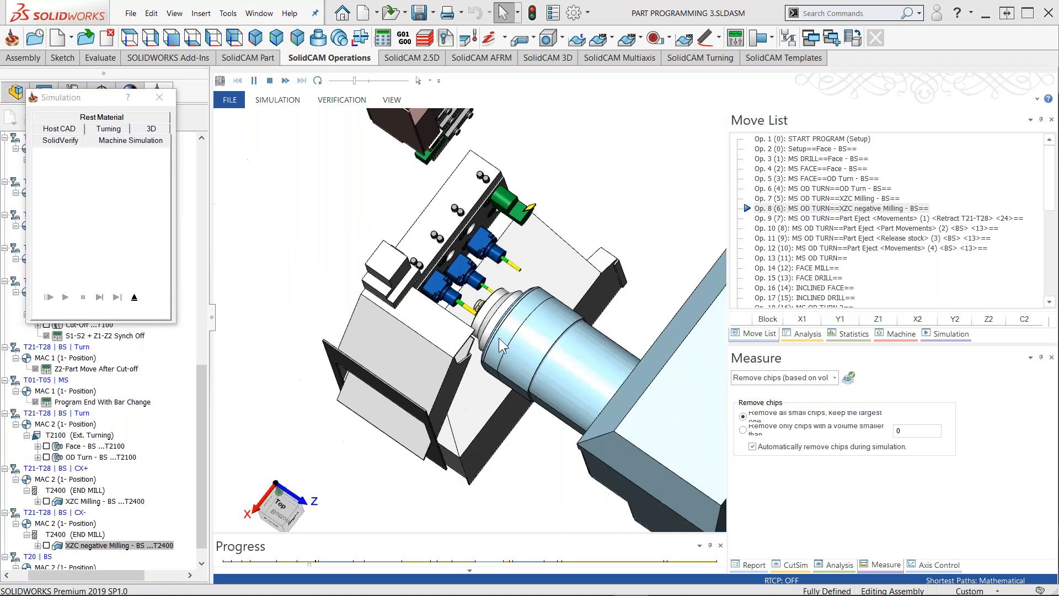
middle_click_drag(508, 333, 485, 342)
scroll(487, 349, "up", 5)
left_click_drag(354, 81, 362, 81)
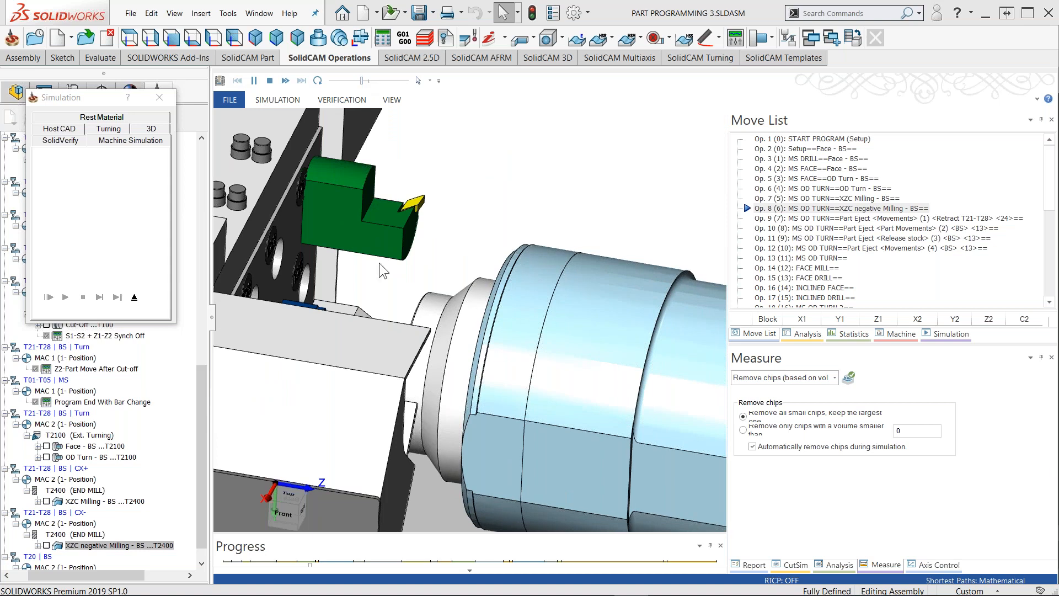
scroll(457, 407, "up", 2)
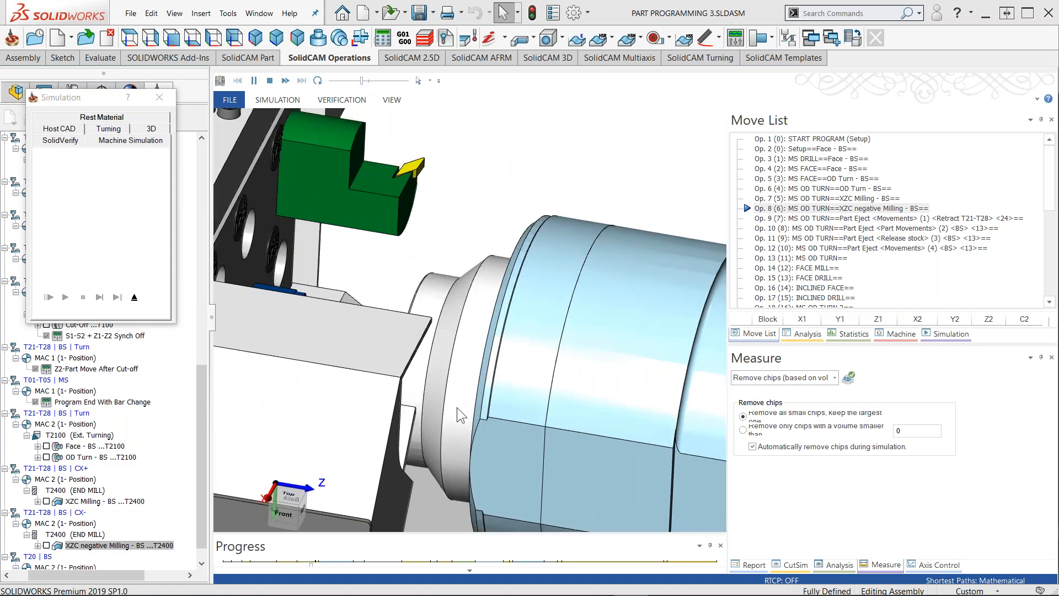
Pause the simulation and jump to Op. 9, the Part Eject movement that retracts T21-T28
left_click(253, 81)
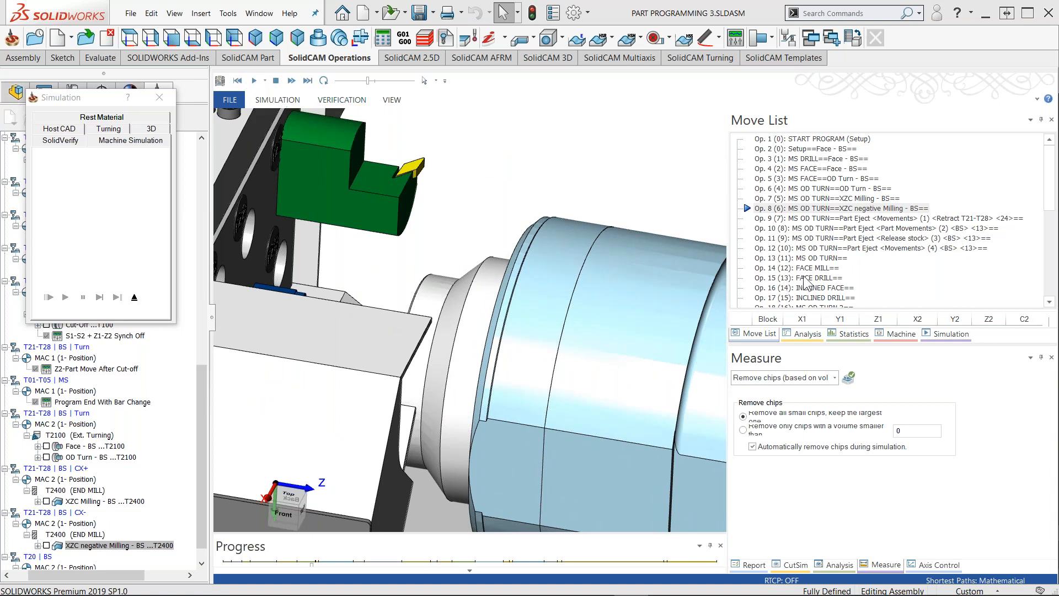
left_click(843, 219)
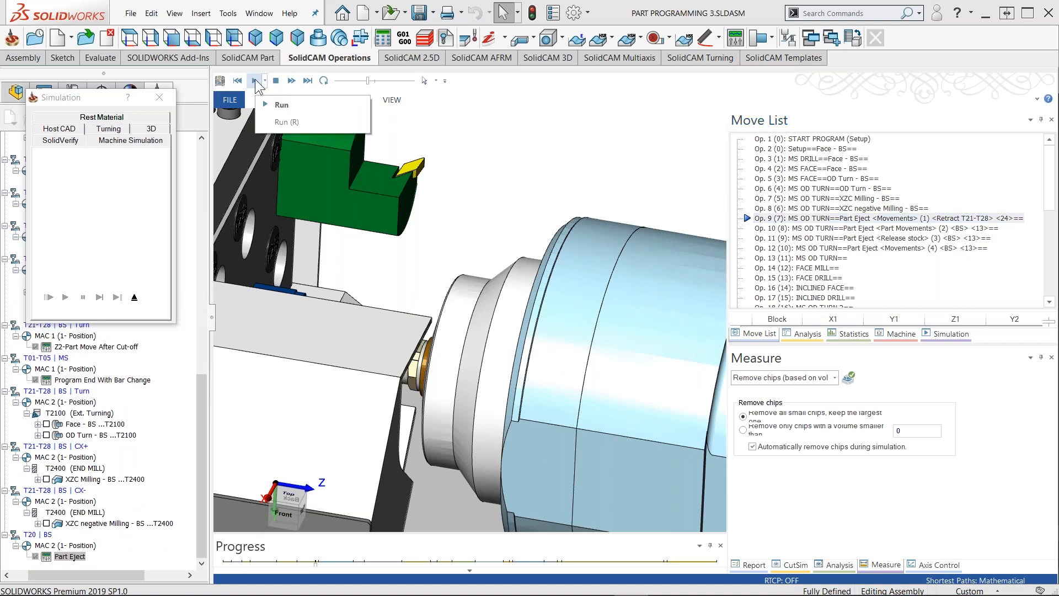
Run the simulation from Op. 9 and watch the Part Eject movements at the back spindle
left_click(253, 81)
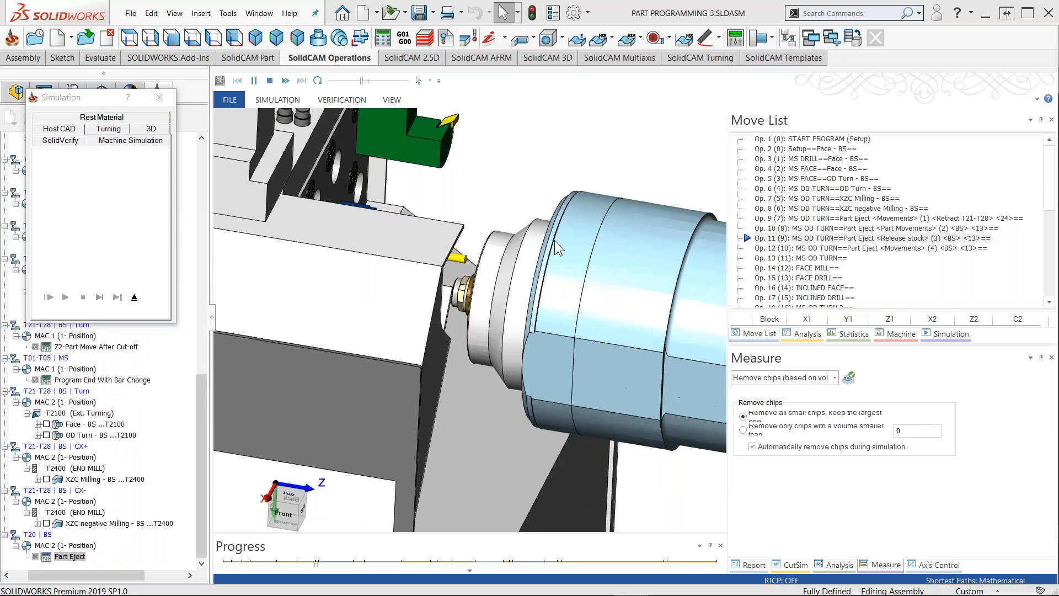
scroll(551, 251, "down", 3)
middle_click_drag(574, 238, 513, 335)
scroll(514, 326, "up", 3)
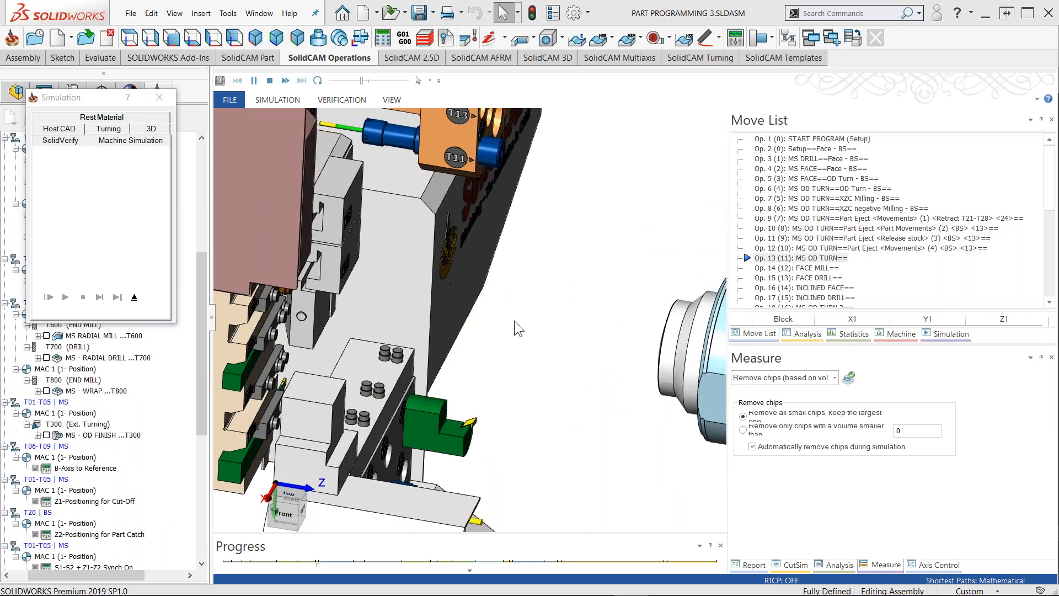
Inspect the main-spindle machining of the new workpiece during the MS OD TURN and FACE MILL operations
middle_click_drag(486, 333, 343, 381)
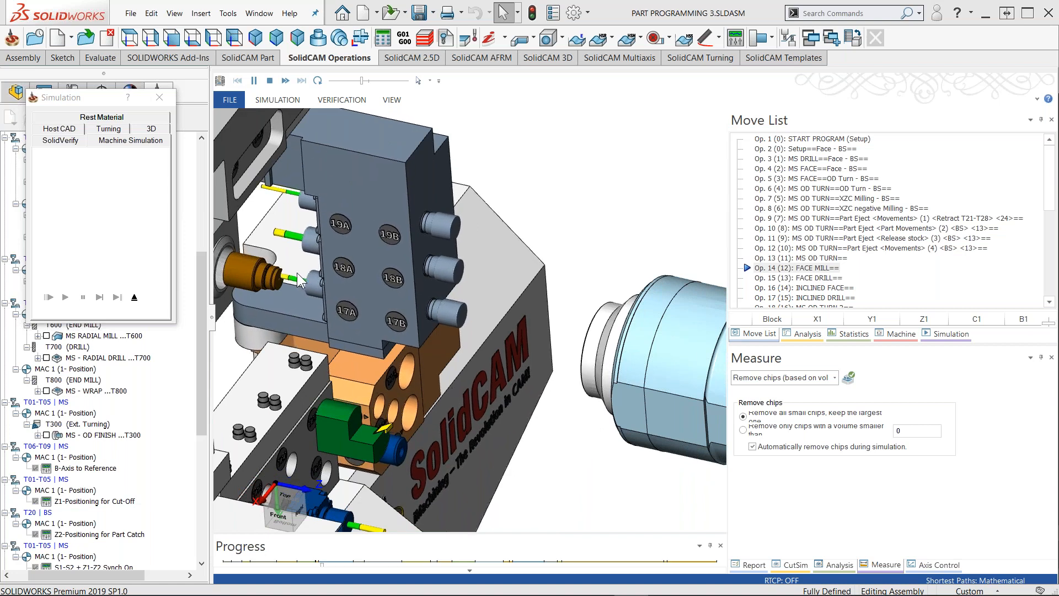
scroll(290, 276, "up", 2)
scroll(339, 288, "down", 1)
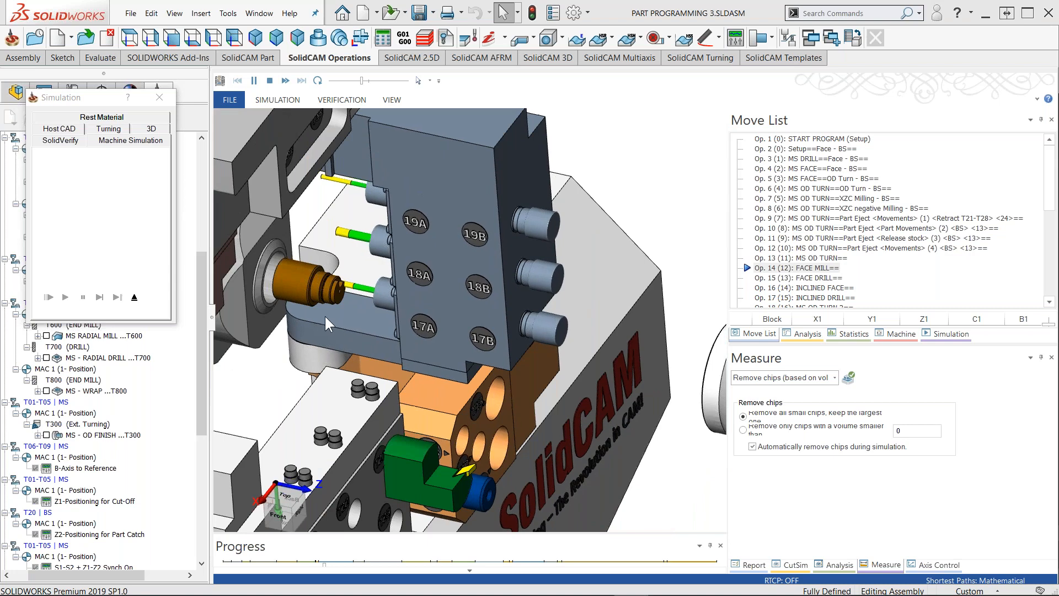
scroll(405, 330, "up", 1)
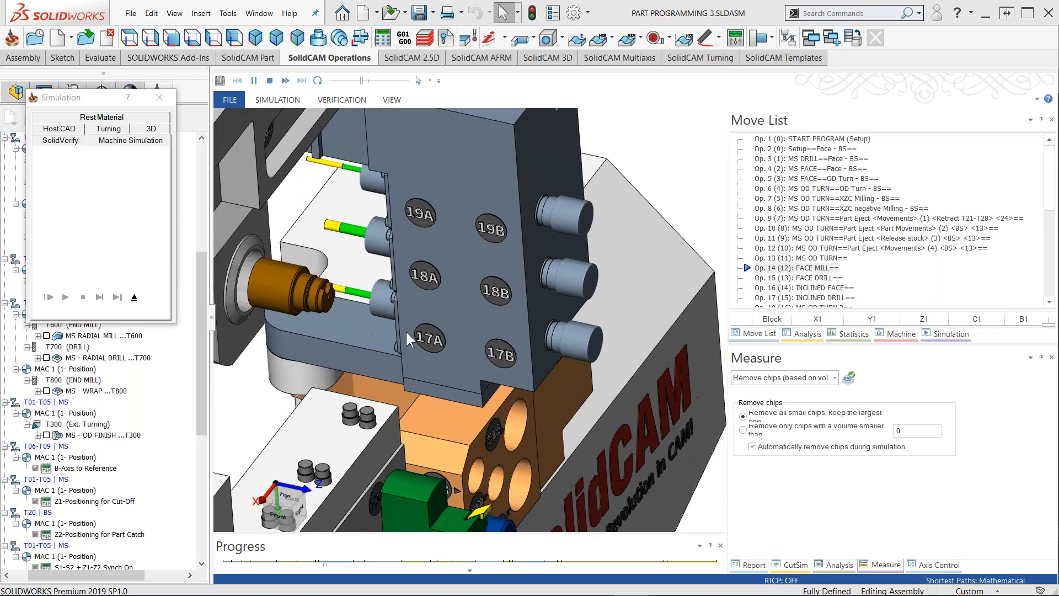
scroll(526, 363, "down", 1)
middle_click_drag(559, 376, 492, 358, "ctrl")
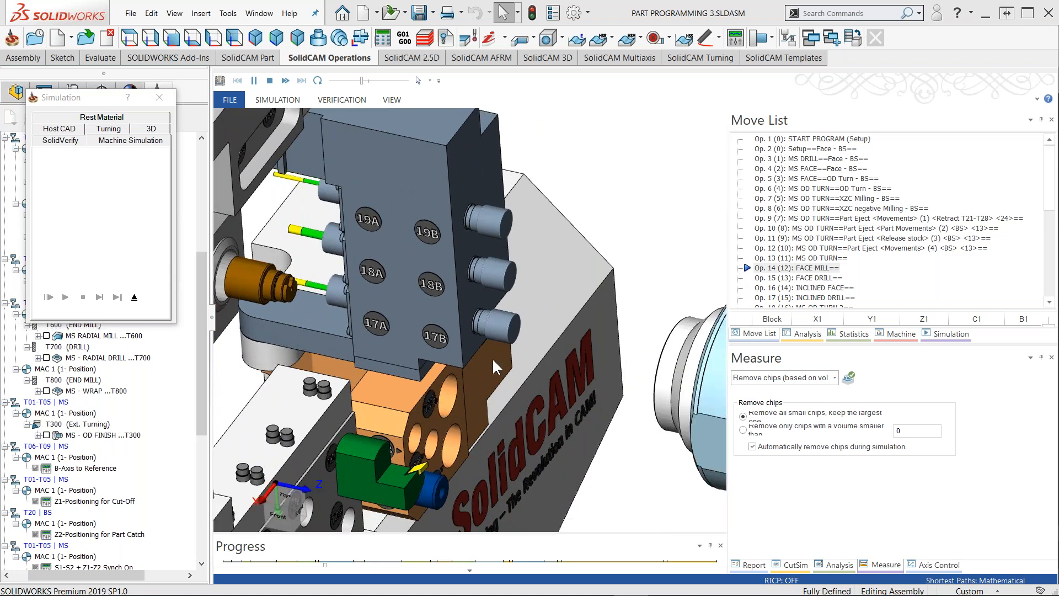
Jump to Op. 23, the B-Axis to Reference tool unload, and resume the simulation from there
scroll(818, 274, "down", 3)
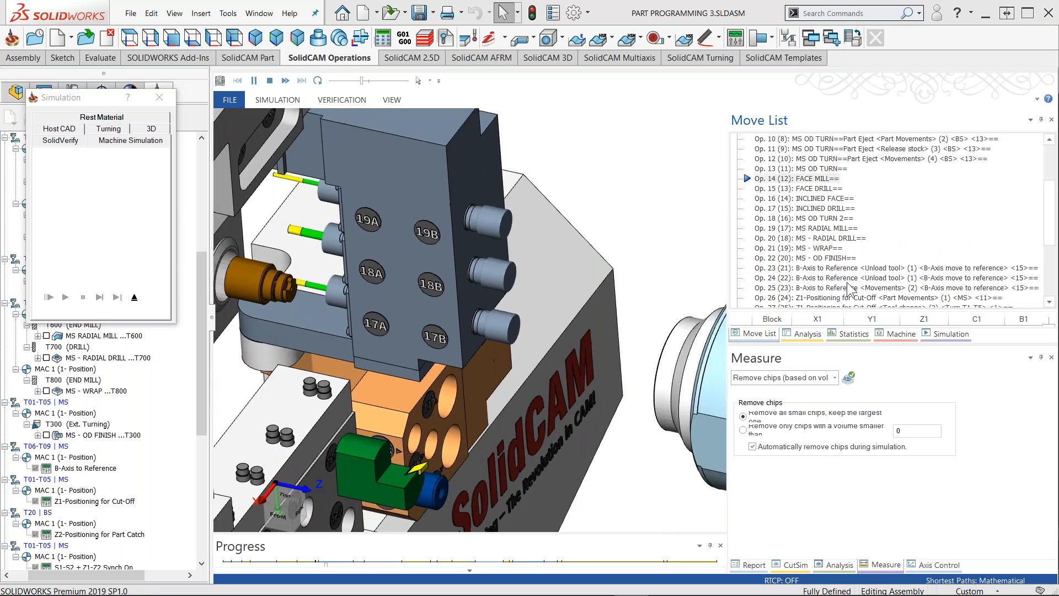
double_click(816, 269)
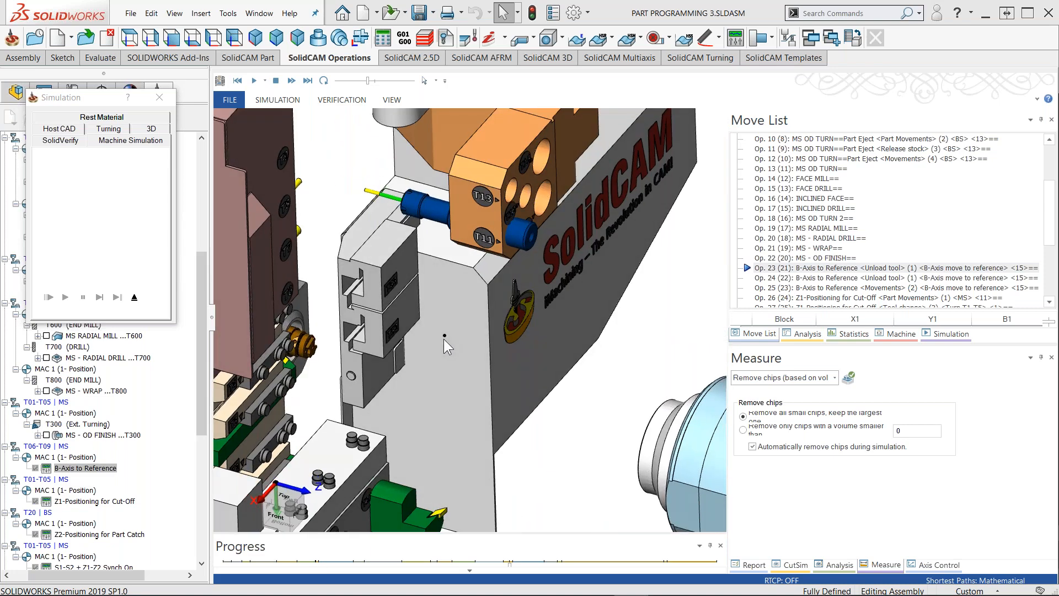
middle_click_drag(444, 339, 456, 349)
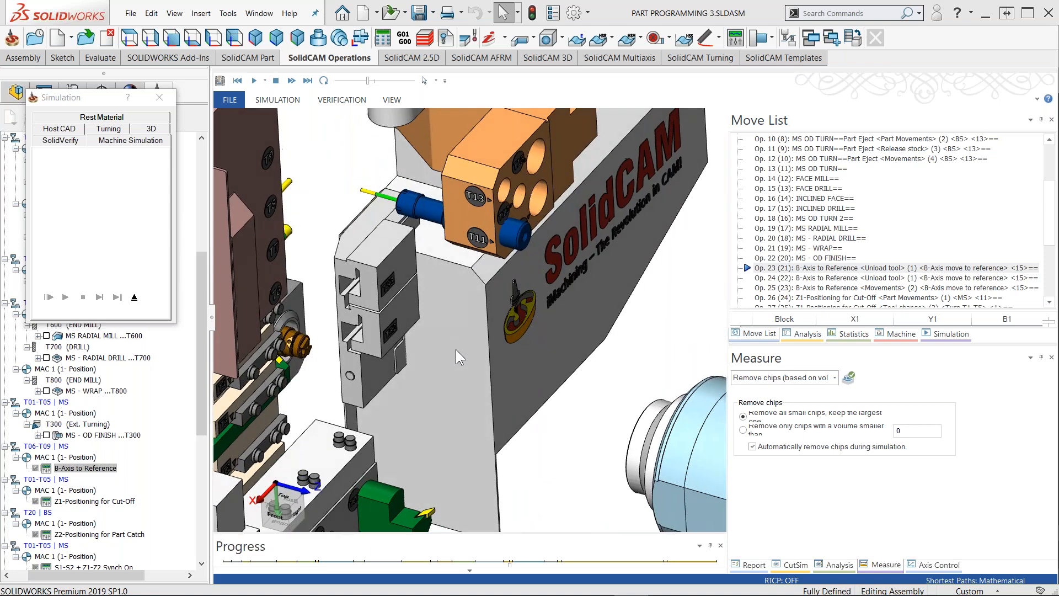
left_click(255, 81)
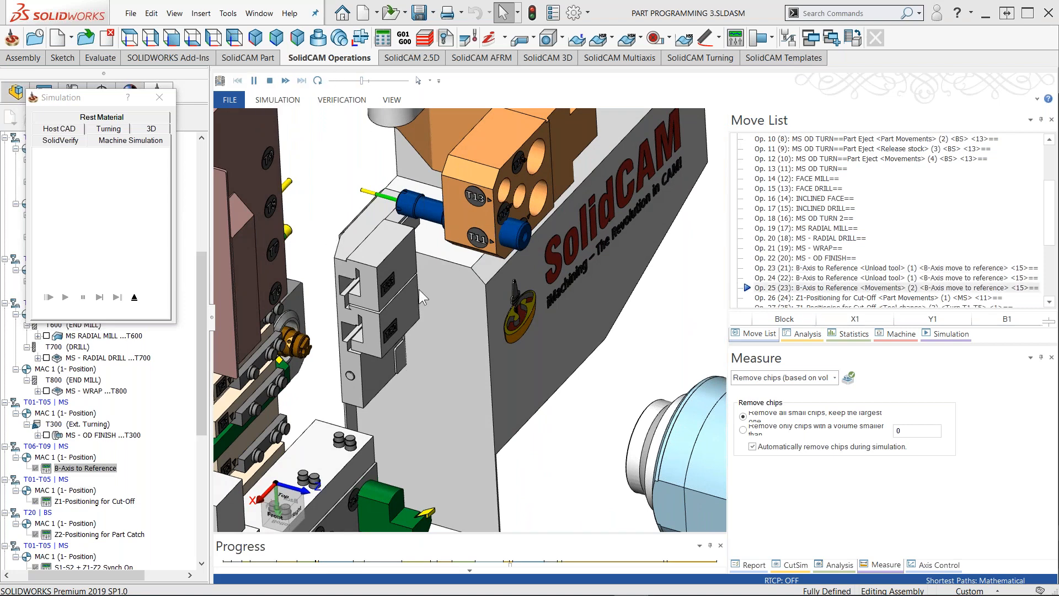
Watch the Z1-Positioning for Cut-Off movement near the main spindle and raise the simulation speed slightly
scroll(419, 298, "down", 2)
middle_click_drag(420, 326, 410, 415, "ctrl")
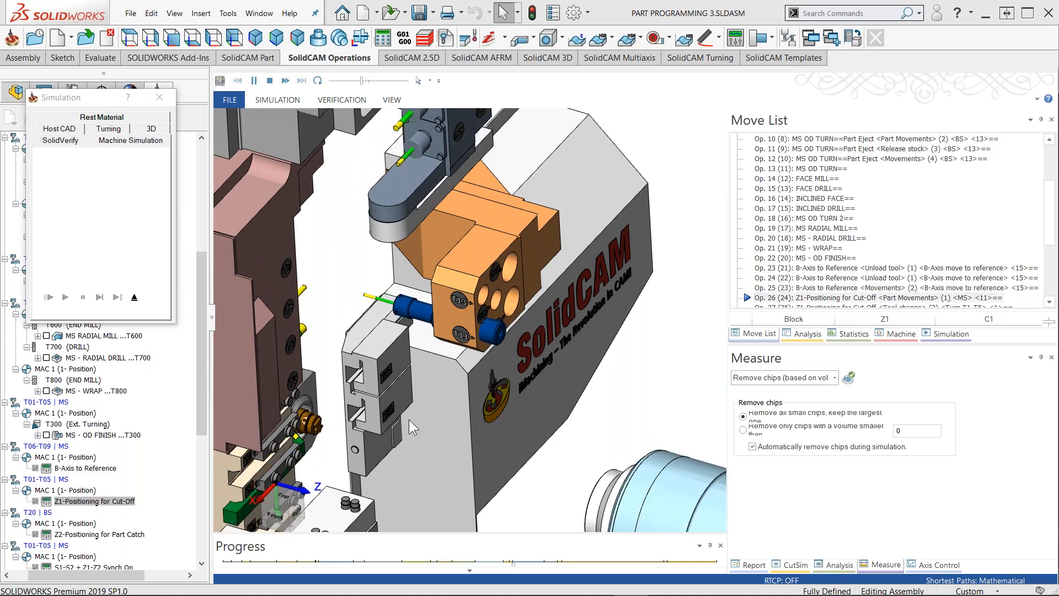
scroll(322, 388, "up", 3)
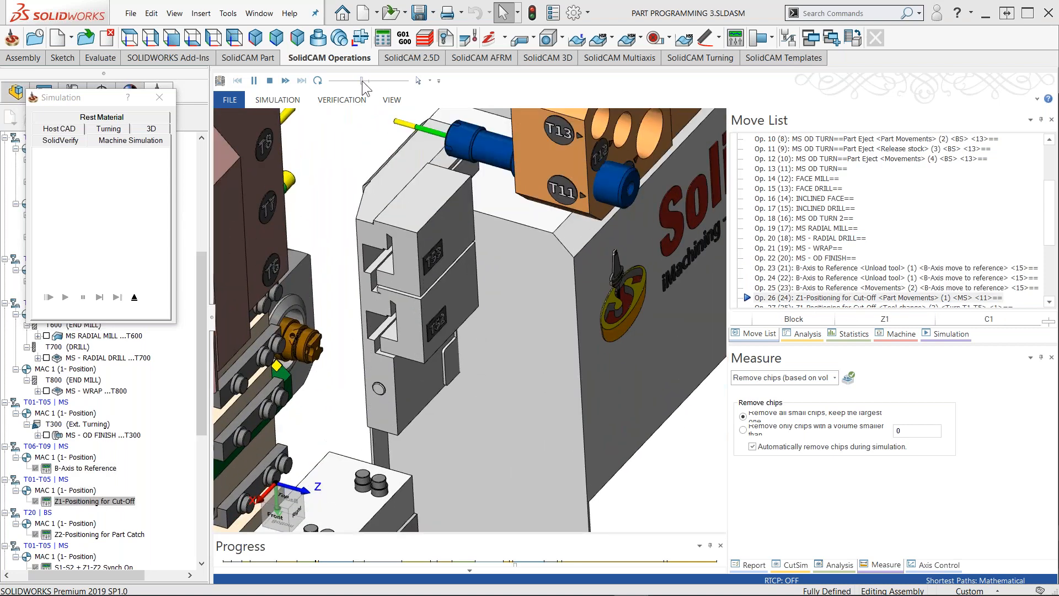
left_click(369, 80)
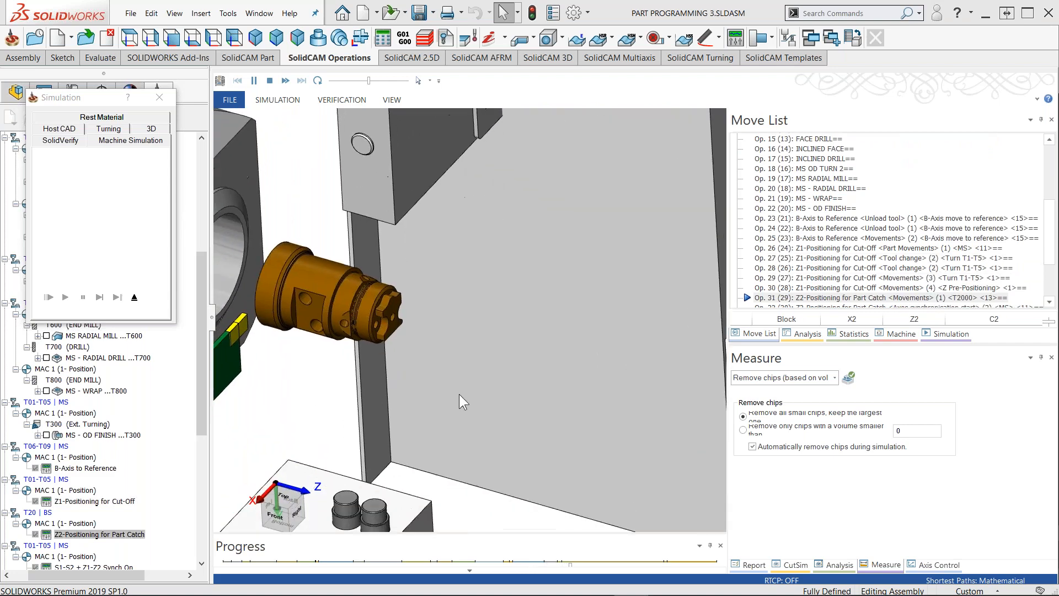
Watch the back spindle approach the main-spindle part during Z2-Positioning for Part Catch and the following cut-off
scroll(445, 392, "down", 5)
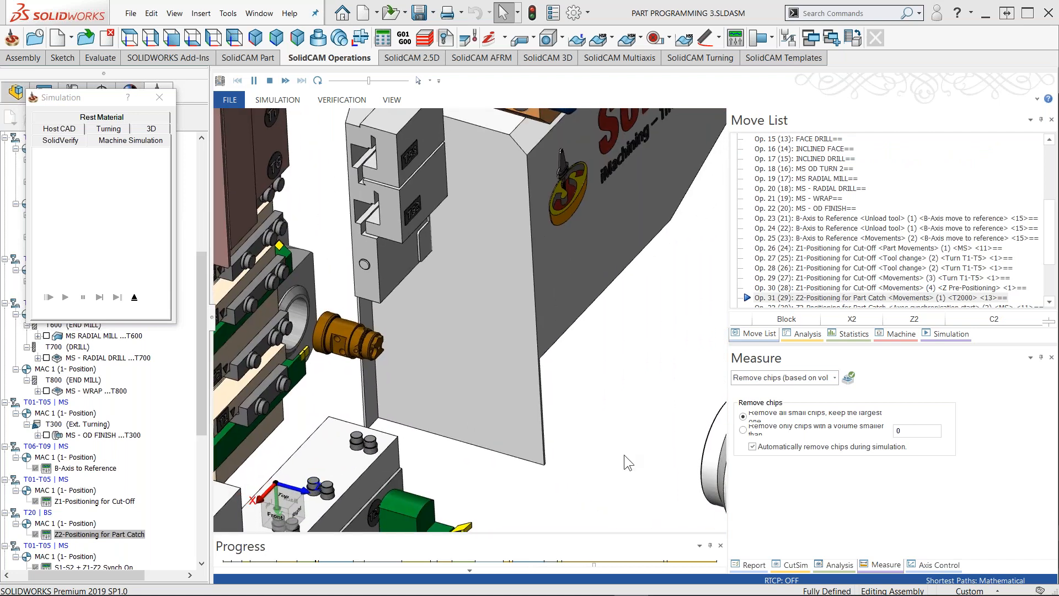
middle_click_drag(723, 452, 604, 423)
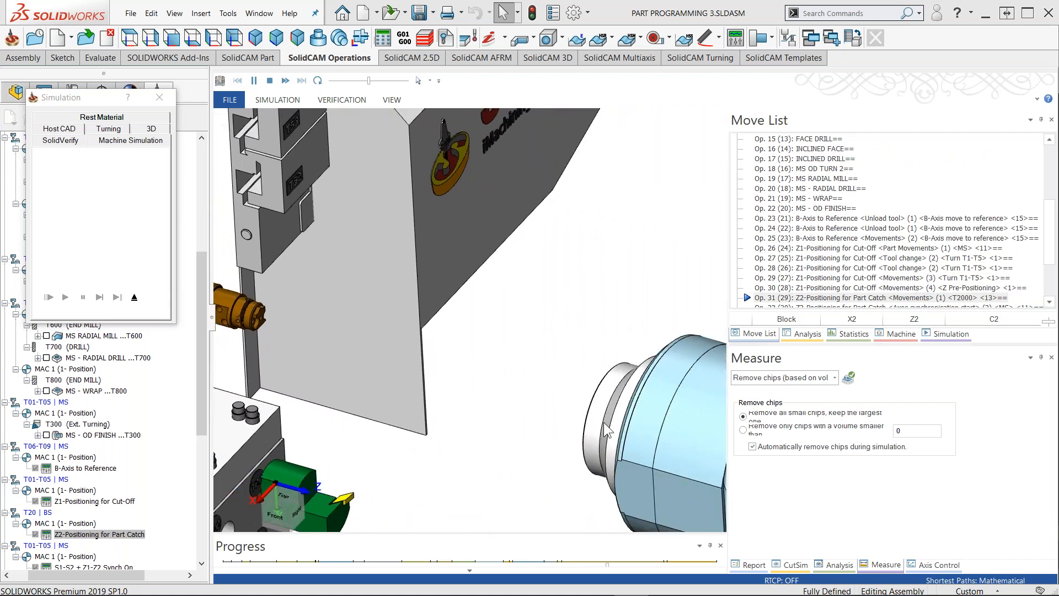
middle_click_drag(316, 376, 499, 409)
scroll(499, 408, "up", 2)
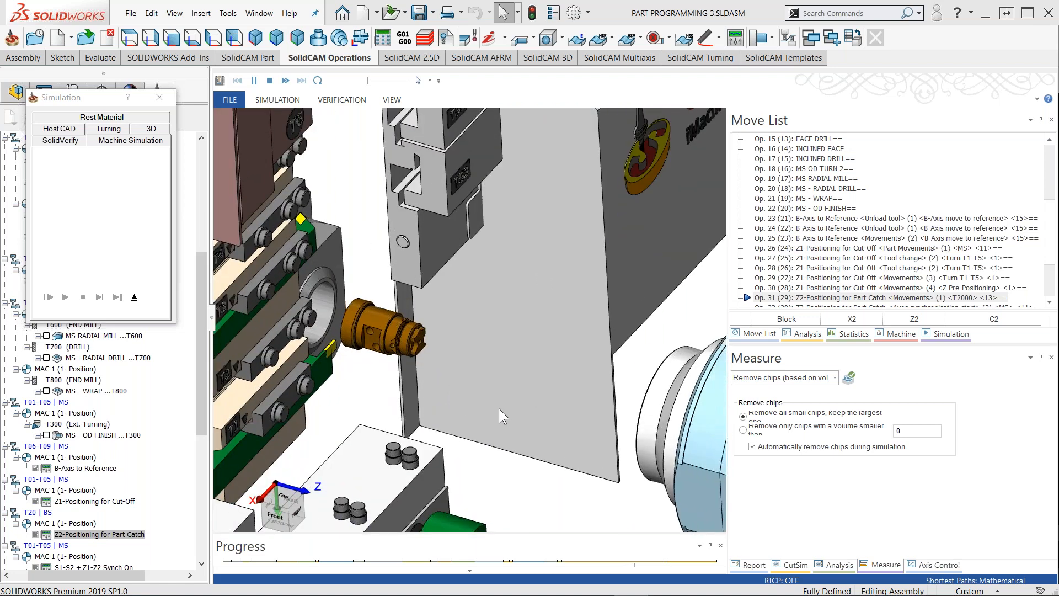
scroll(393, 356, "up", 2)
middle_click_drag(394, 355, 417, 402)
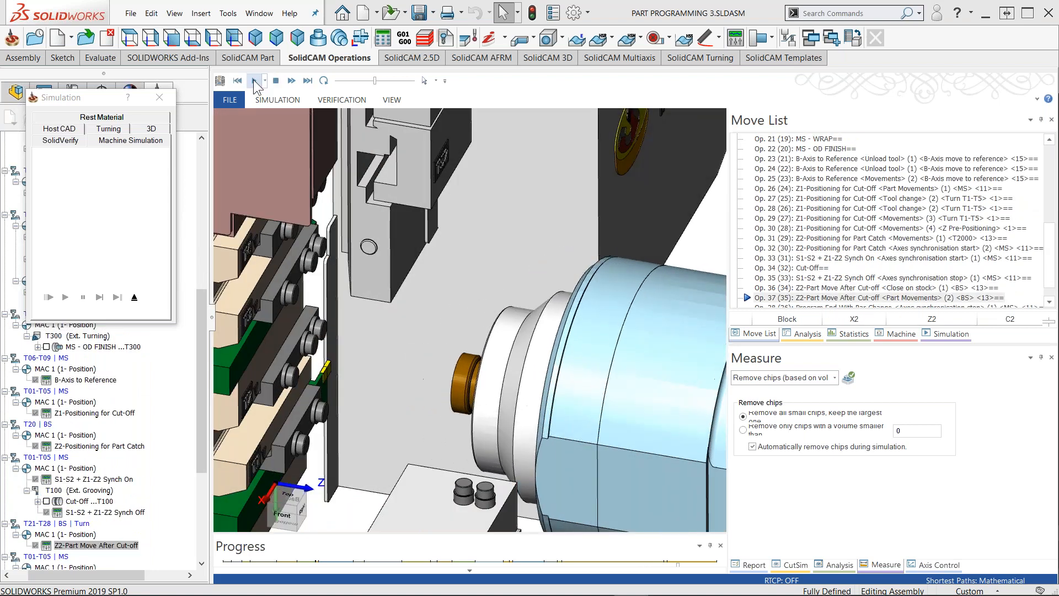
Inspect the cut-off tool and the caught part at Op. 37, and run the simulation to END PROGRAM
middle_click_drag(394, 402, 404, 337)
scroll(382, 375, "up", 3)
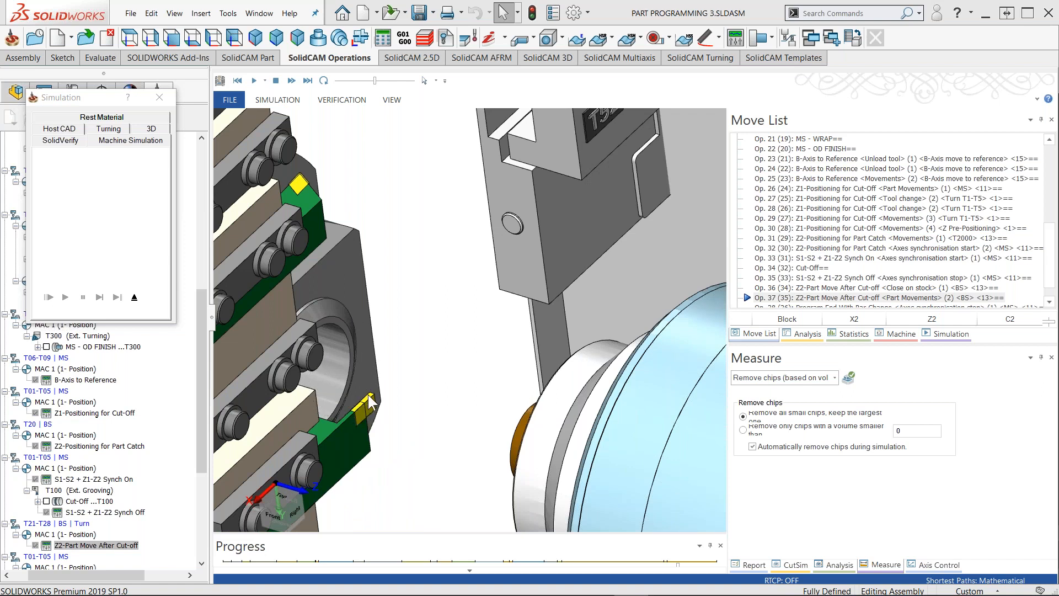
middle_click_drag(472, 472, 524, 353)
left_click(254, 81)
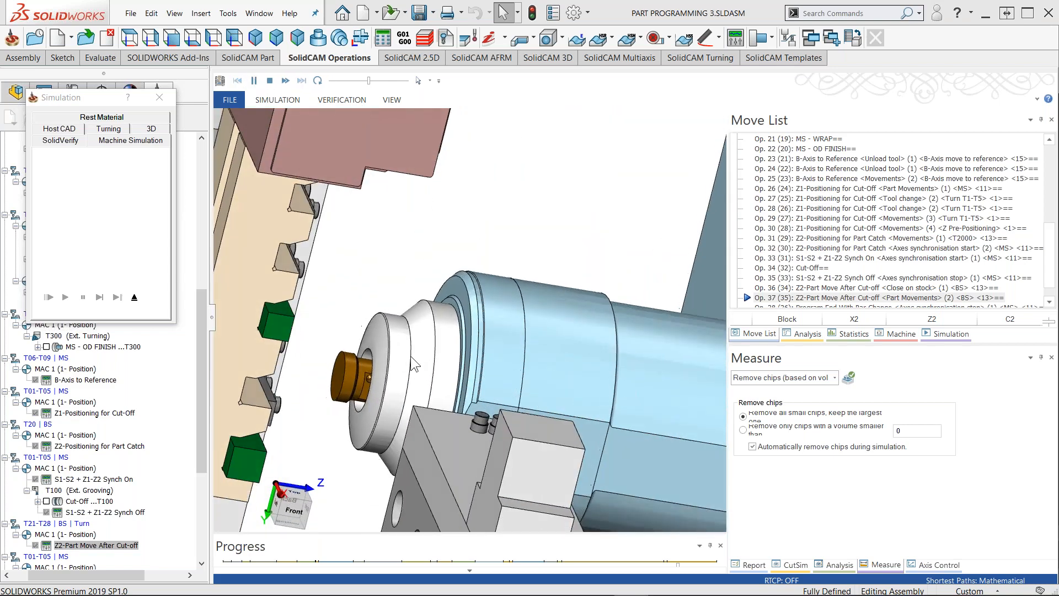
middle_click_drag(531, 424, 567, 402)
scroll(571, 397, "down", 3)
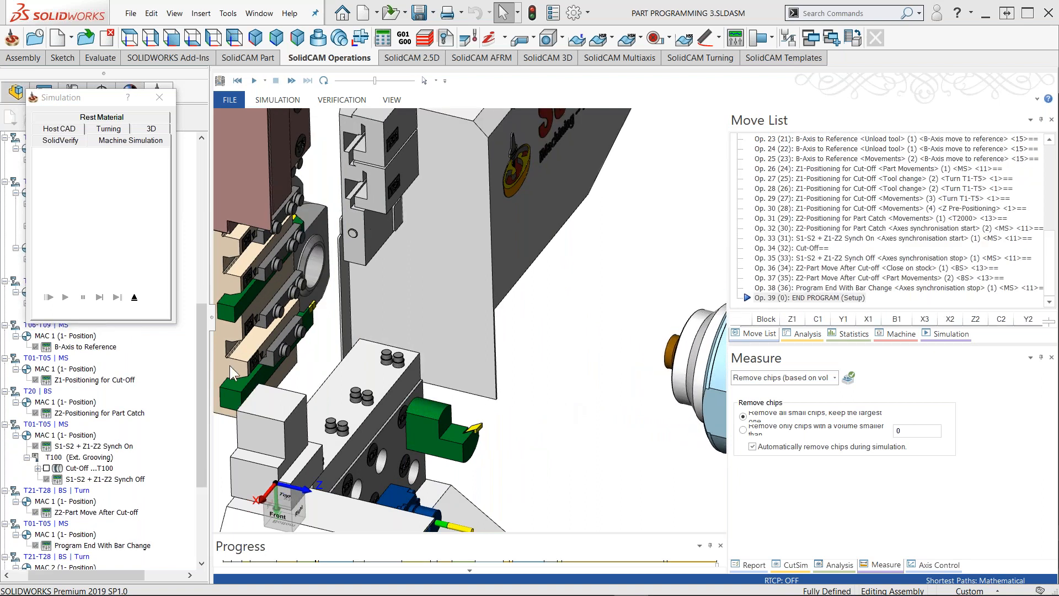
Exit the simulation and generate the G-code from the channel synchronization, reloading O0001.P-2 in Notepad++
left_click(134, 297)
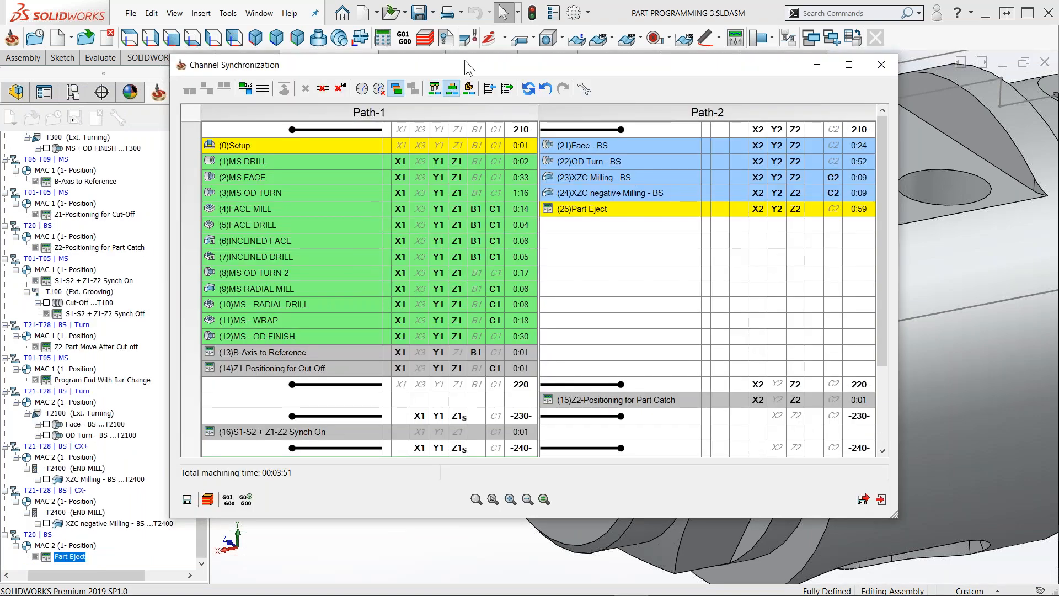
left_click_drag(464, 61, 463, 53)
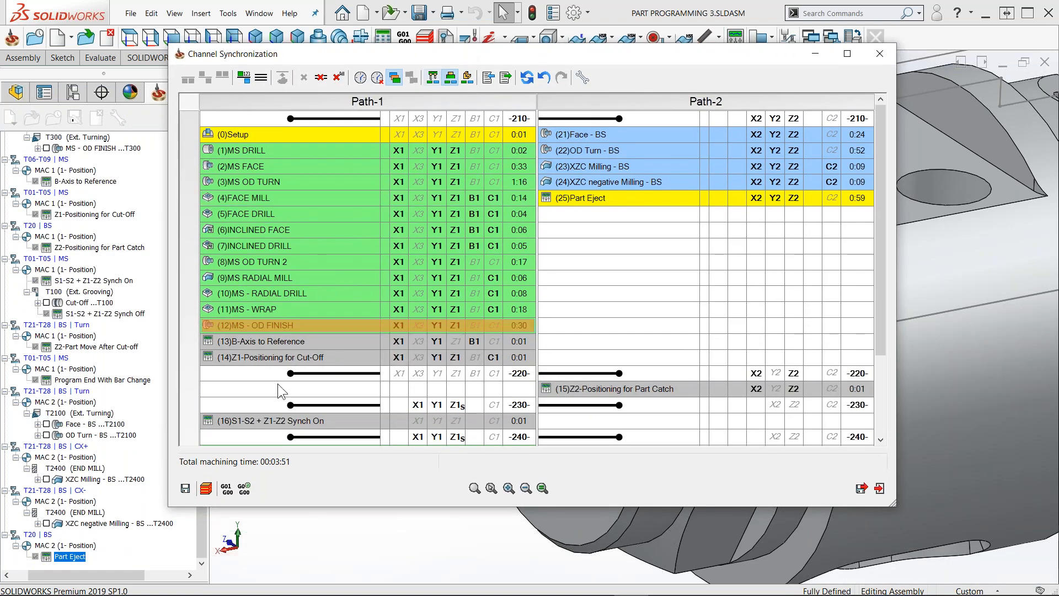
left_click(227, 490)
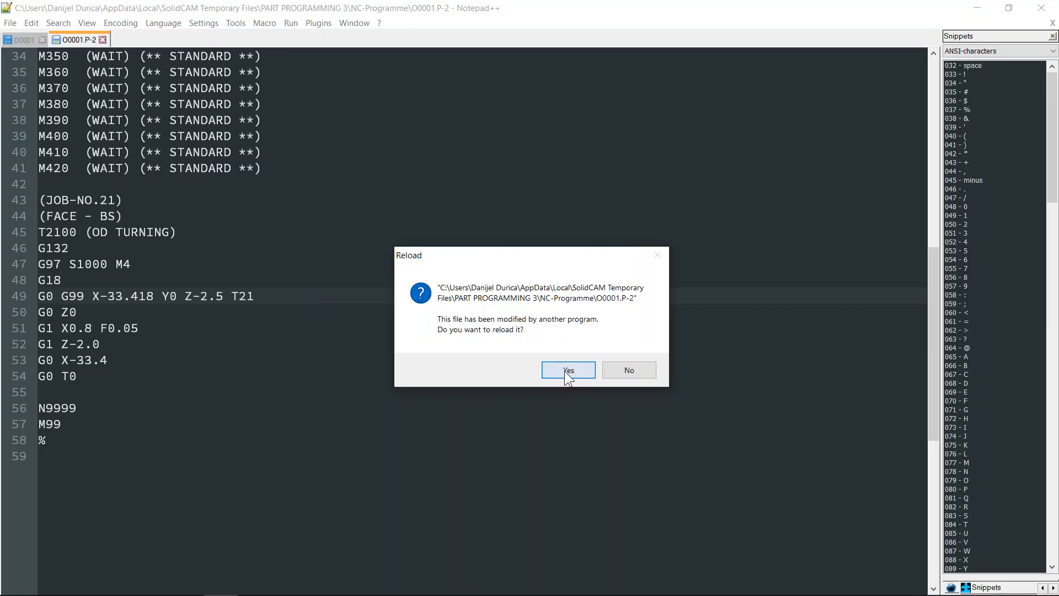
left_click(567, 370)
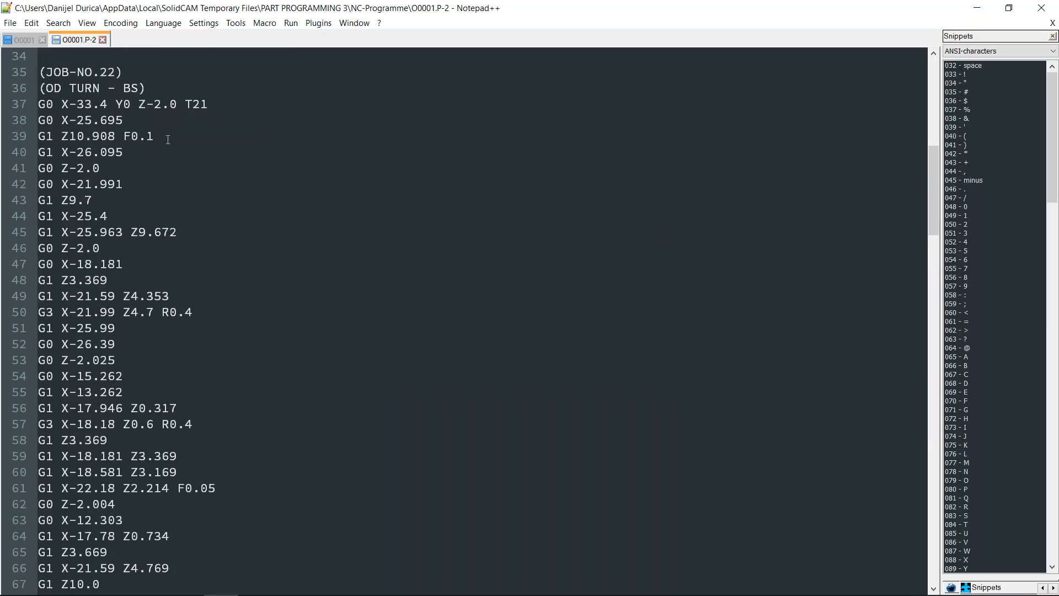
Examine the Path-2 code of JOB-NO.24, XZC NEGATIVE MILLING - BS, including its starting X position
left_click_drag(933, 175, 932, 389)
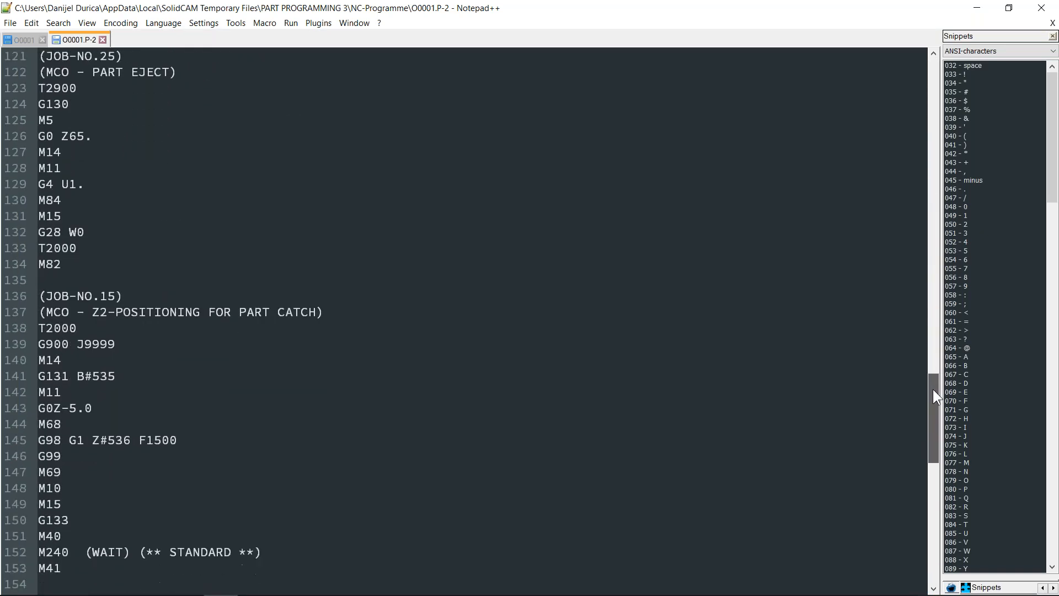
scroll(297, 434, "up", 2)
scroll(309, 458, "up", 6)
scroll(284, 483, "down", 3)
scroll(146, 285, "up", 5)
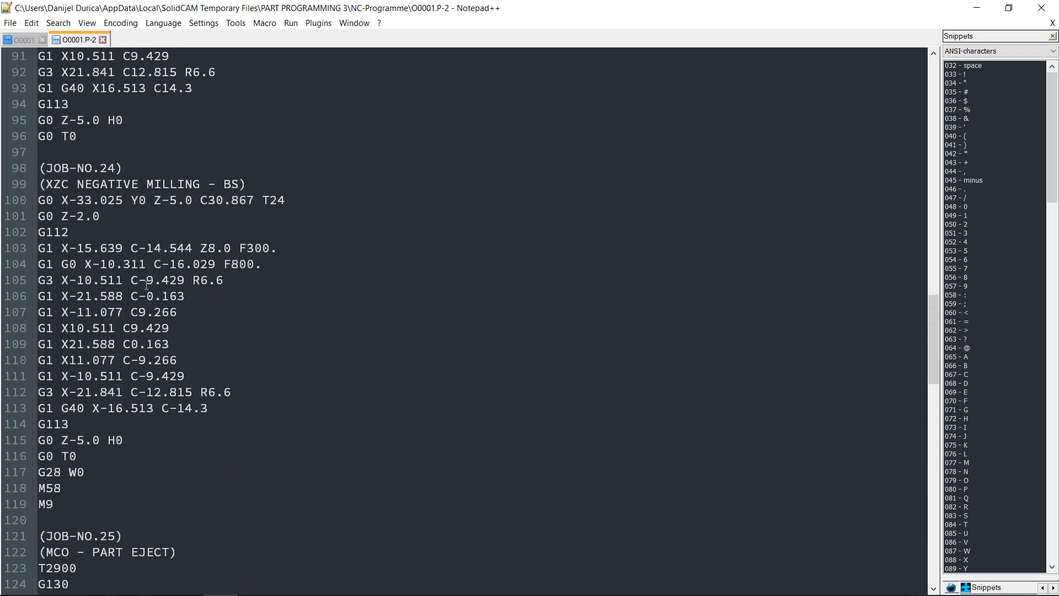
double_click(48, 184)
left_click_drag(48, 183, 134, 187)
left_click(134, 187)
left_click_drag(62, 200, 124, 200)
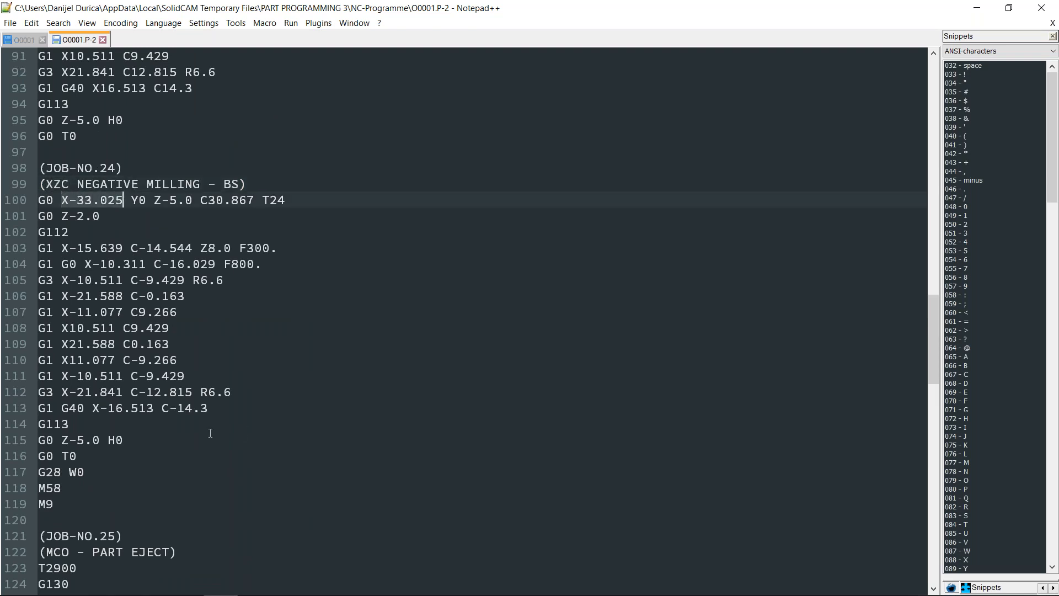
Examine the JOB-NO.15 Z2-POSITIONING FOR PART CATCH block, highlighting its heading and the G0Z-5.0 line
scroll(163, 449, "down", 10)
left_click_drag(91, 312, 317, 312)
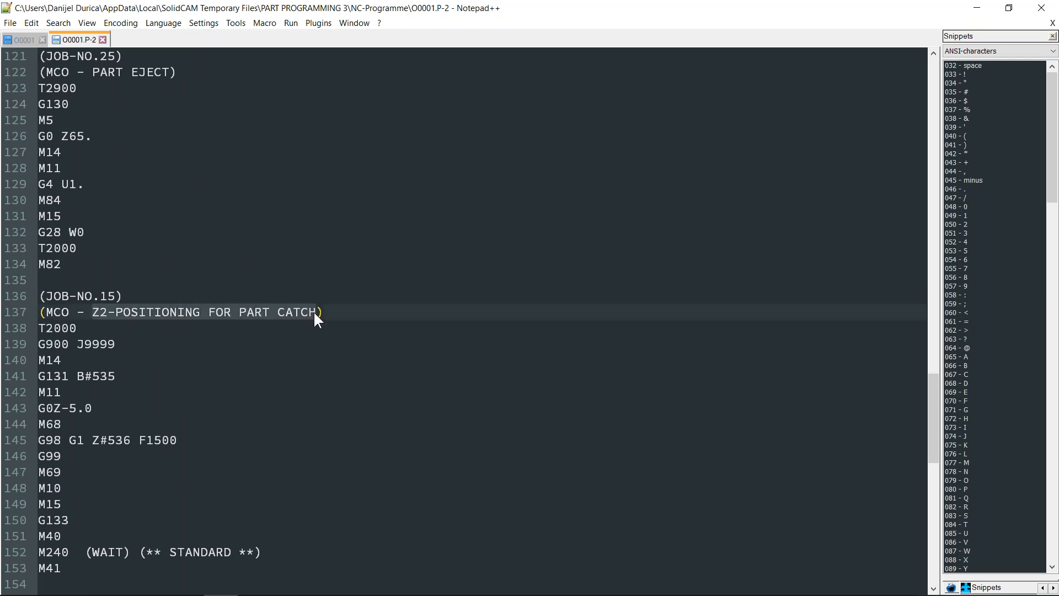
left_click(314, 313)
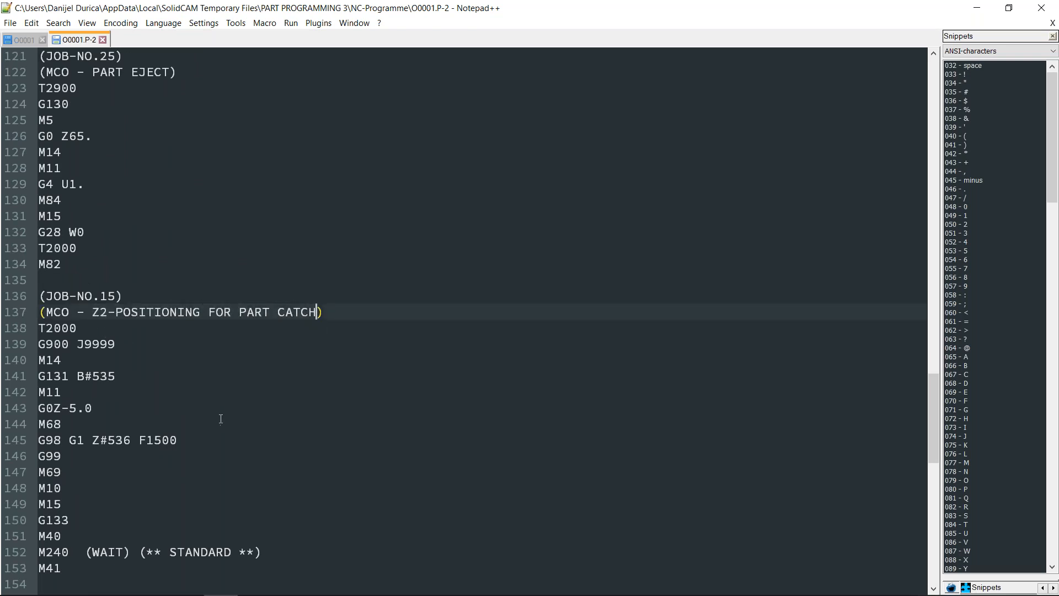
left_click_drag(92, 407, 36, 410)
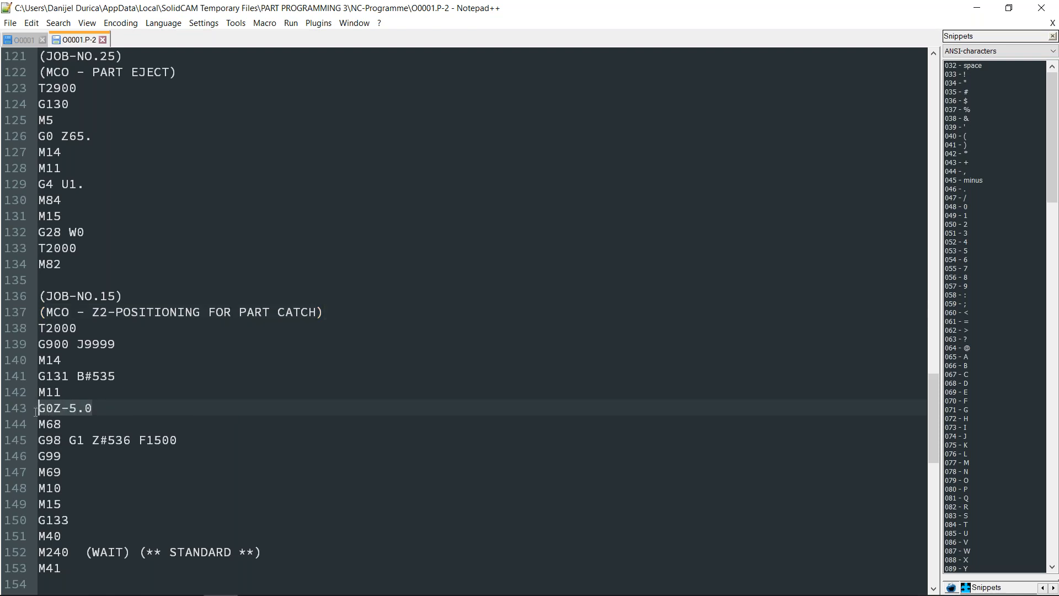
Reload the Path-1 program O0001 and examine its STAR-VARIABLES block
left_click(25, 41)
left_click(570, 370)
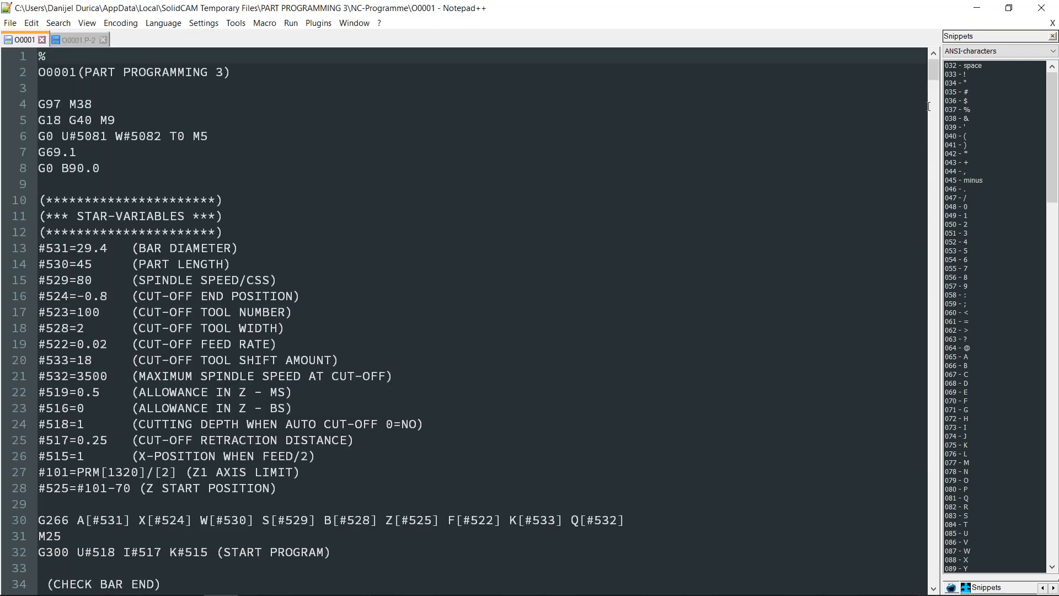
left_click_drag(38, 488, 38, 244)
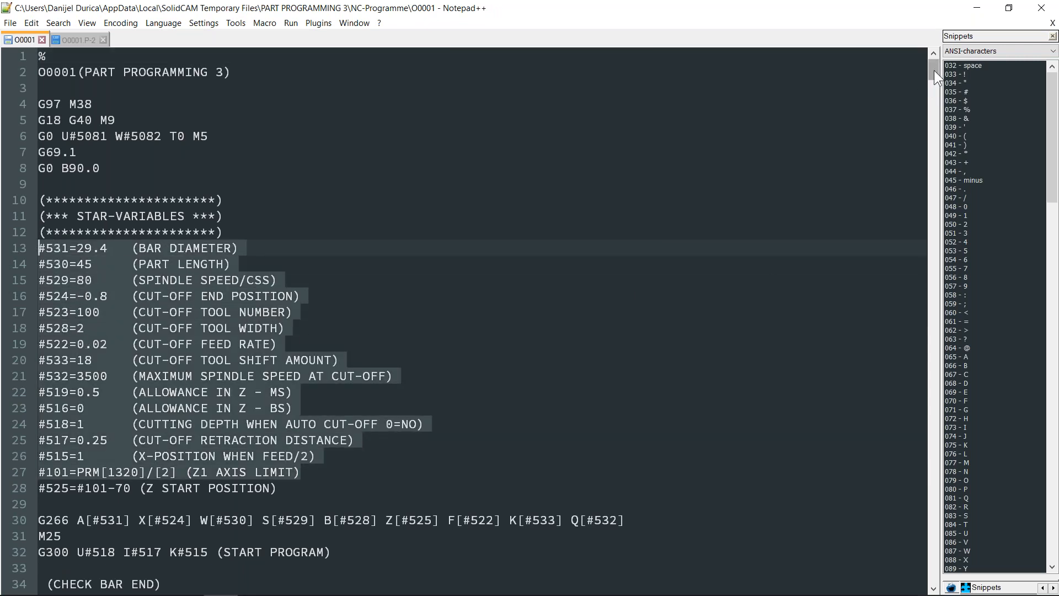
scroll(237, 448, "down", 5)
scroll(168, 339, "up", 3)
left_click(270, 392)
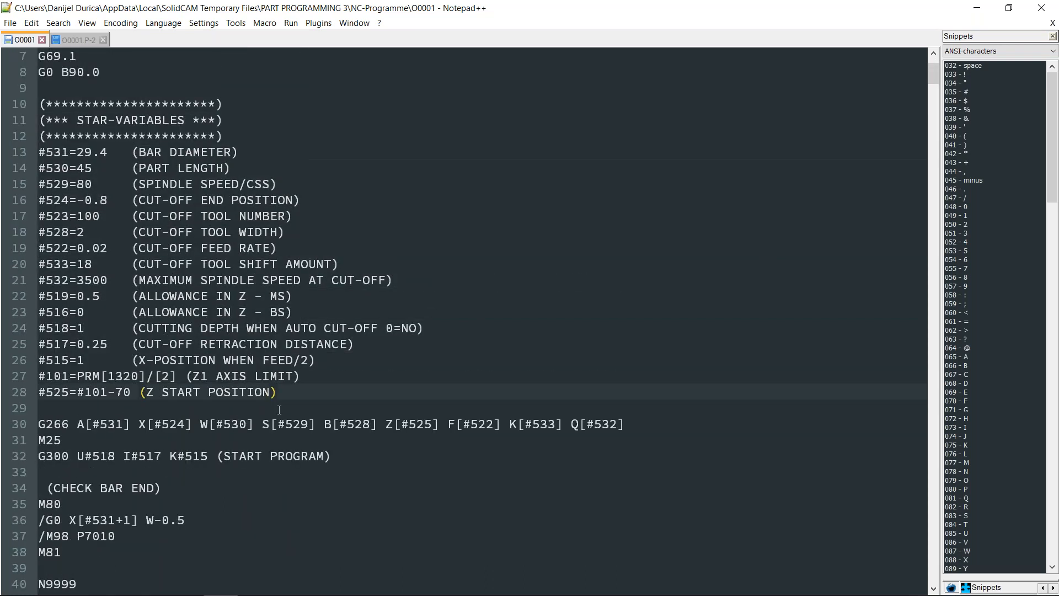
Look through the rest of the O0001 code and return to the Channel Synchronization window
scroll(279, 410, "down", 13)
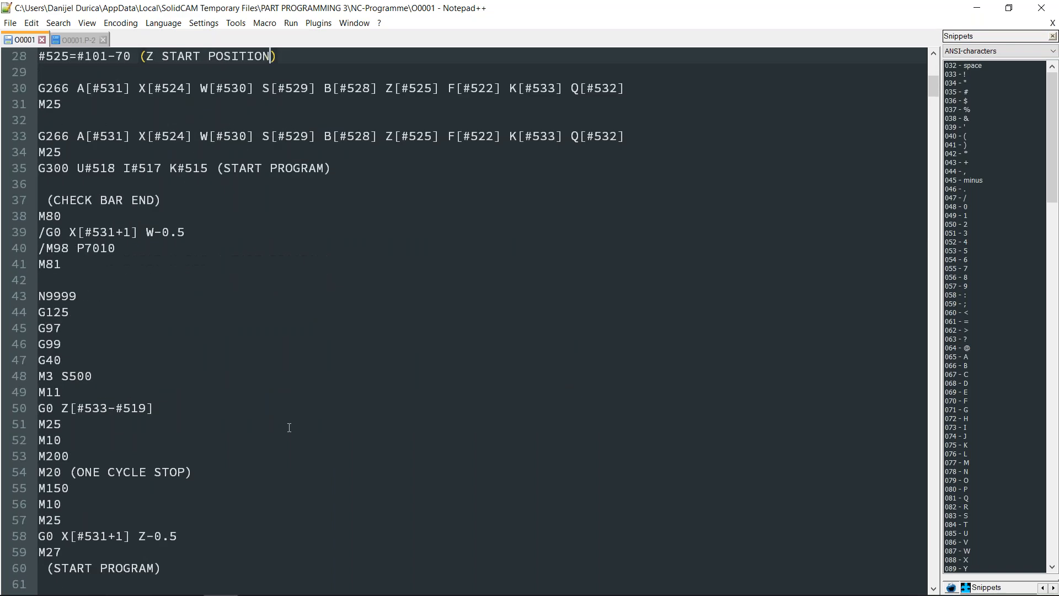
scroll(291, 435, "down", 2)
left_click_drag(935, 107, 933, 266)
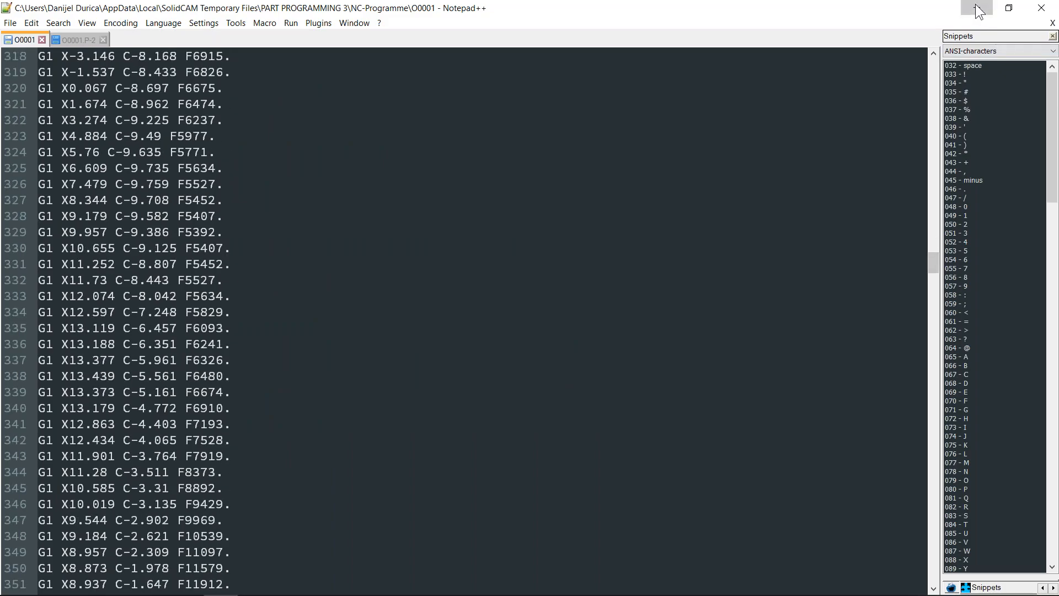
left_click(977, 8)
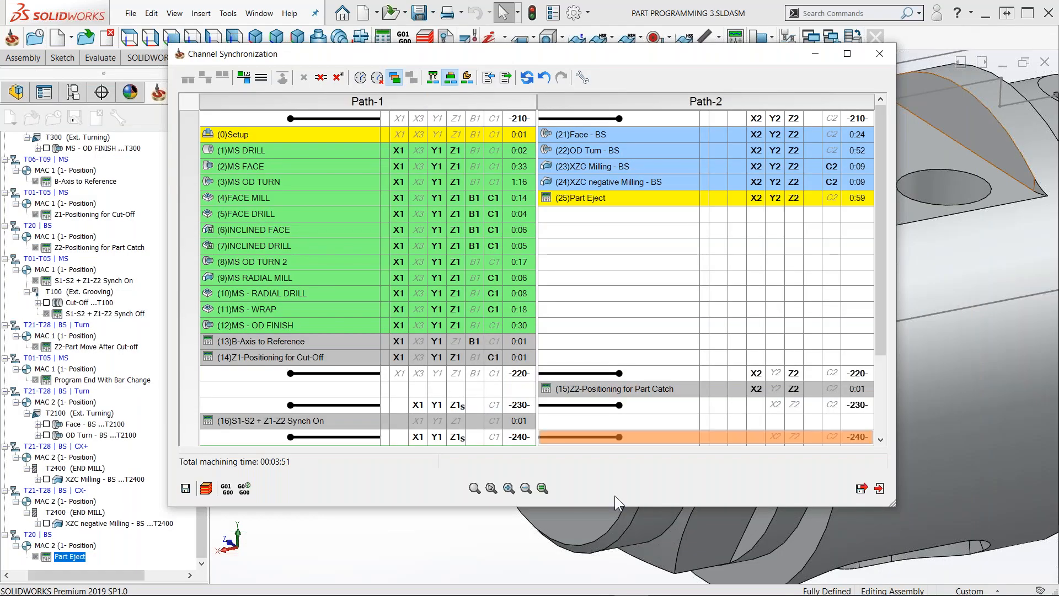